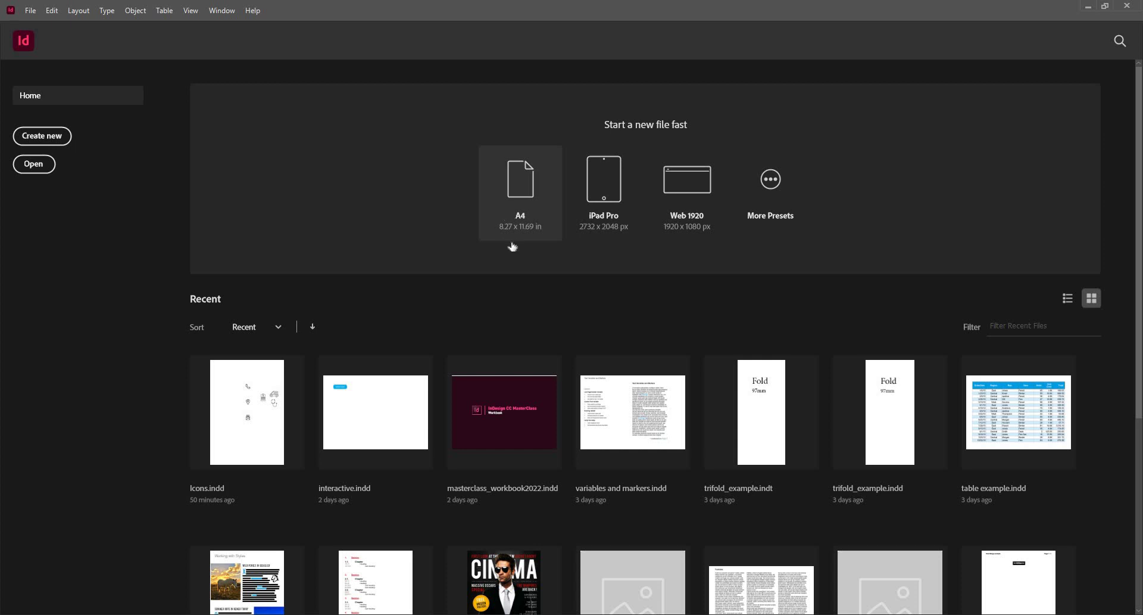
Step: Create a new A4 document and close the Media, Bookmarks, and Buttons and Forms panel groups
click(521, 193)
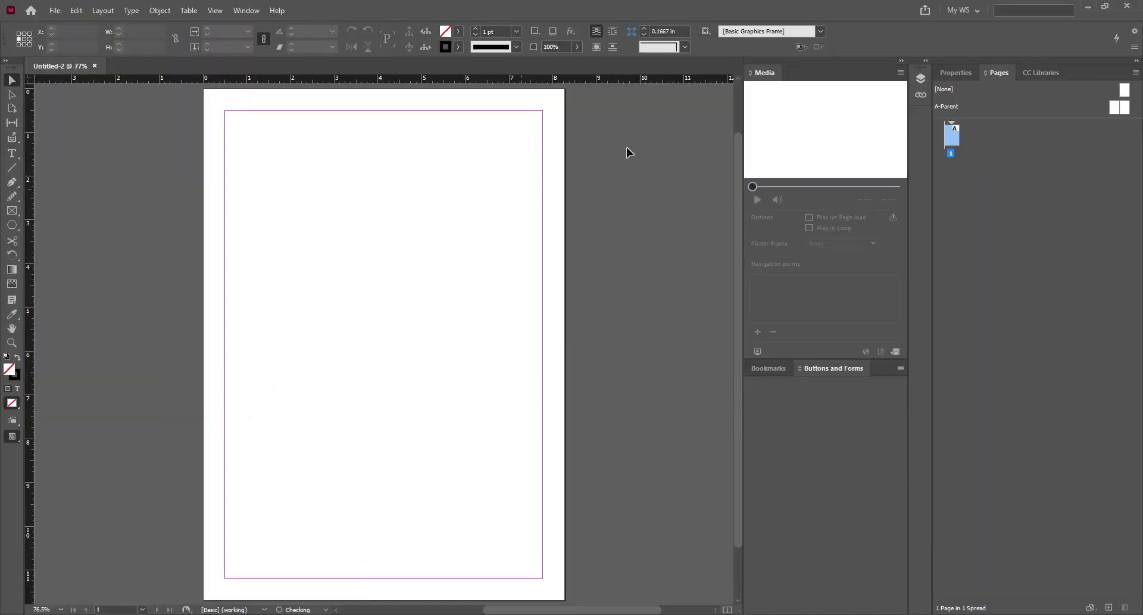
click(903, 63)
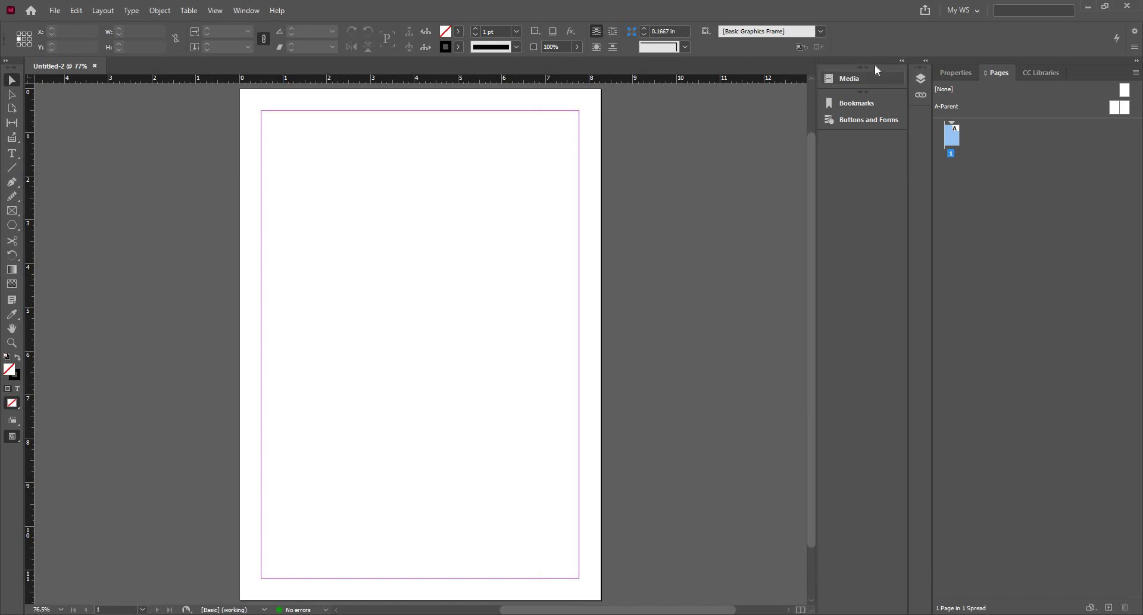
right_click(874, 72)
right_click(866, 84)
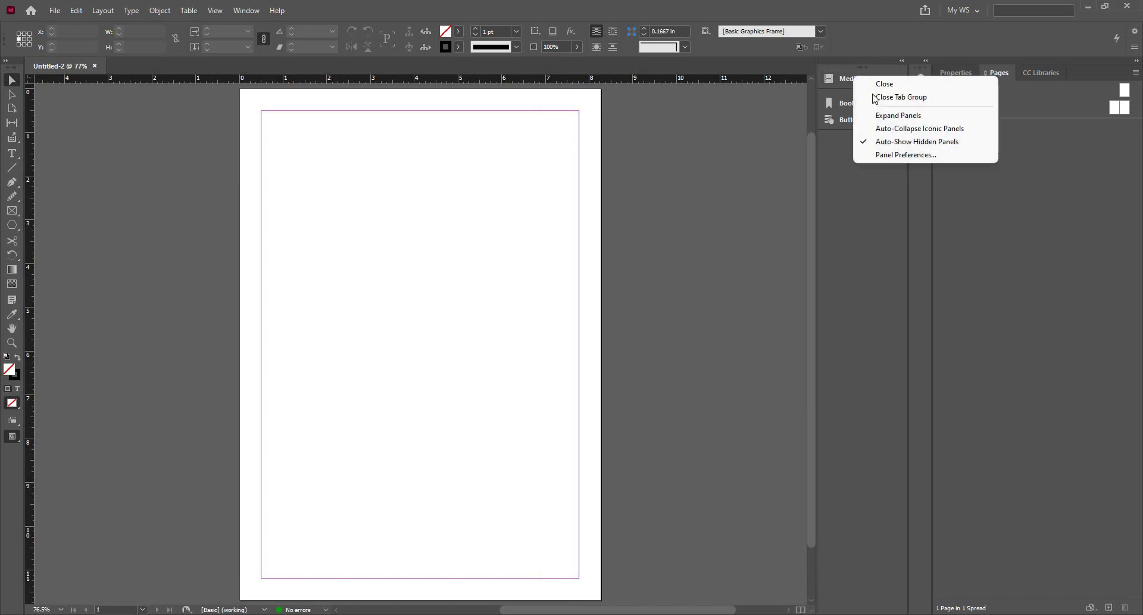
click(878, 97)
right_click(875, 79)
click(887, 100)
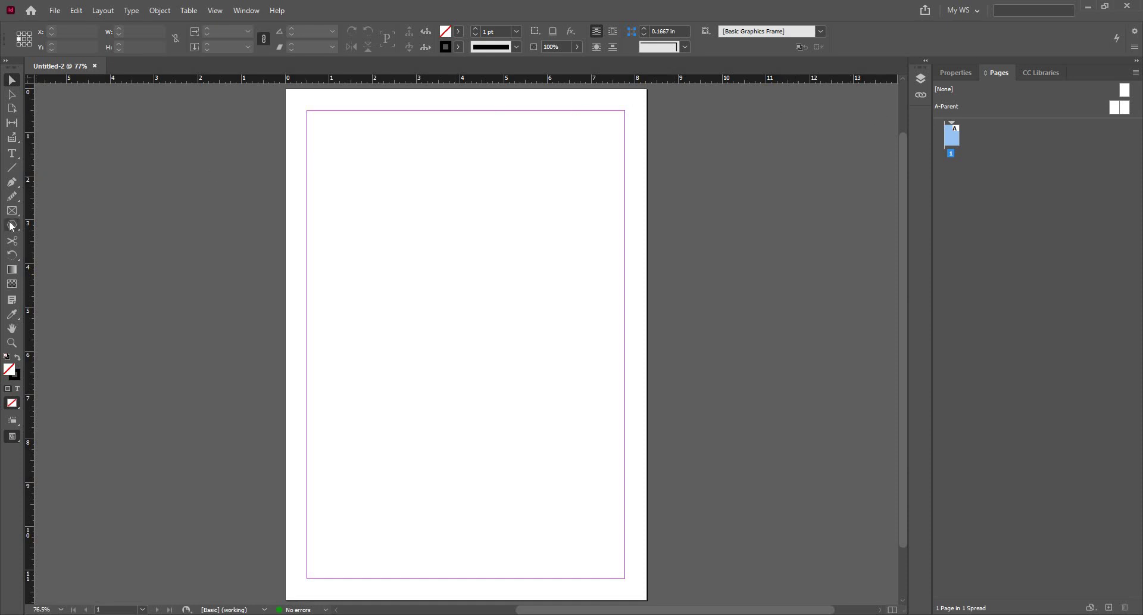
Step: Draw a rectangle about 2 by 2.05 in at the upper-left margin corner and switch the horizontal ruler to millimetres
drag(12, 225, 78, 242)
drag(306, 111, 395, 199)
right_click(428, 82)
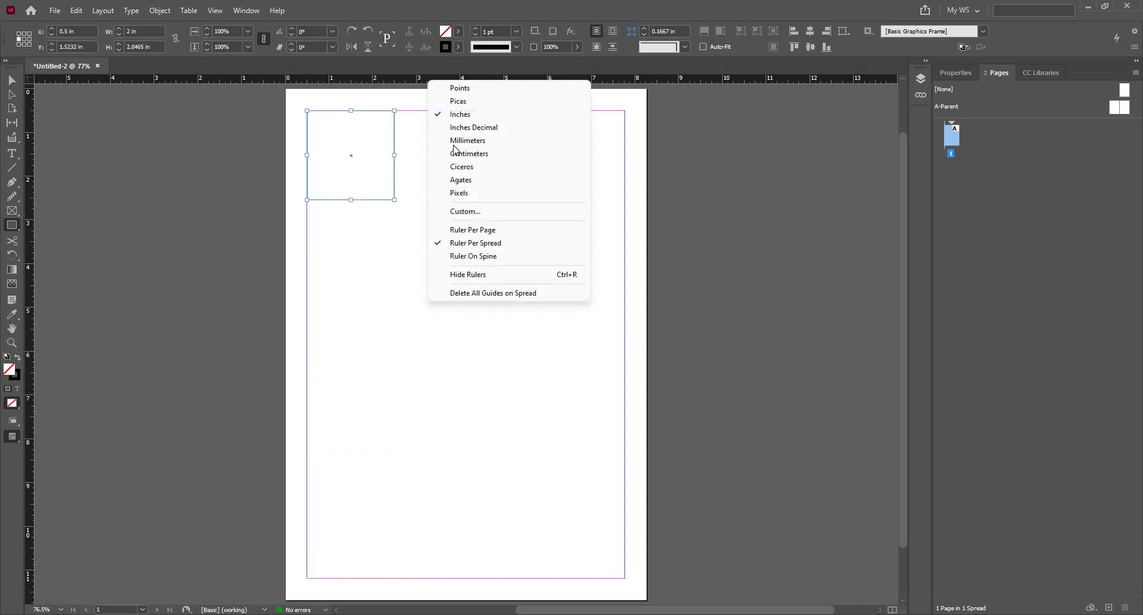
click(468, 141)
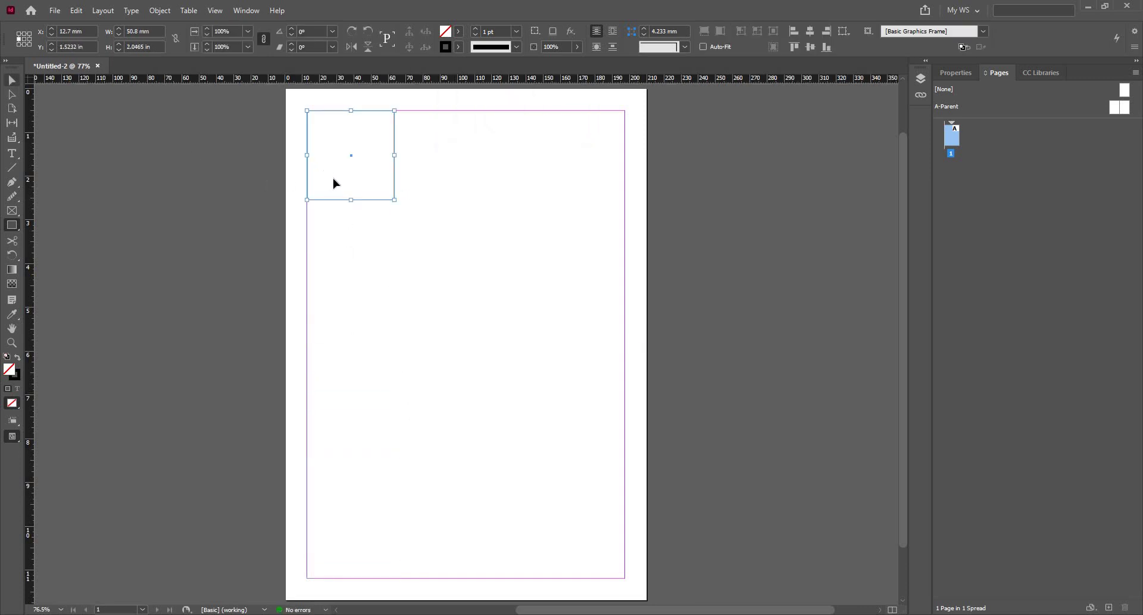
Step: Extend the rectangle downward and to the right to about 57.8 mm wide and 3.57 in high
key(v)
drag(351, 200, 343, 257)
drag(394, 187, 410, 188)
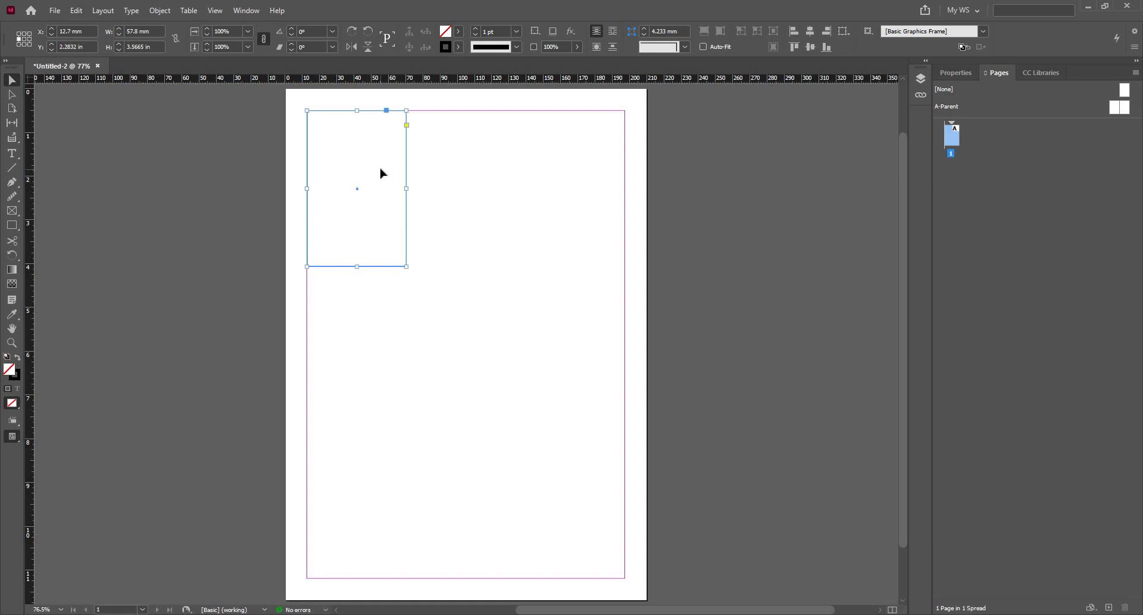
Step: Fill the rectangle with the C=100 M=90 Y=10 K=0 swatch and remove its stroke
click(459, 31)
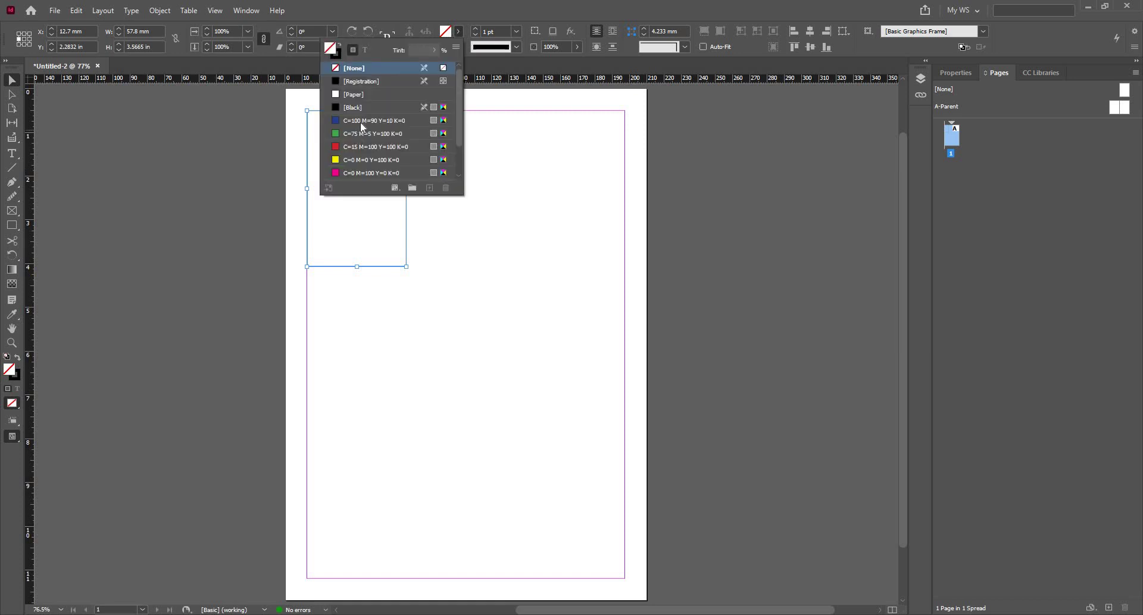
click(361, 121)
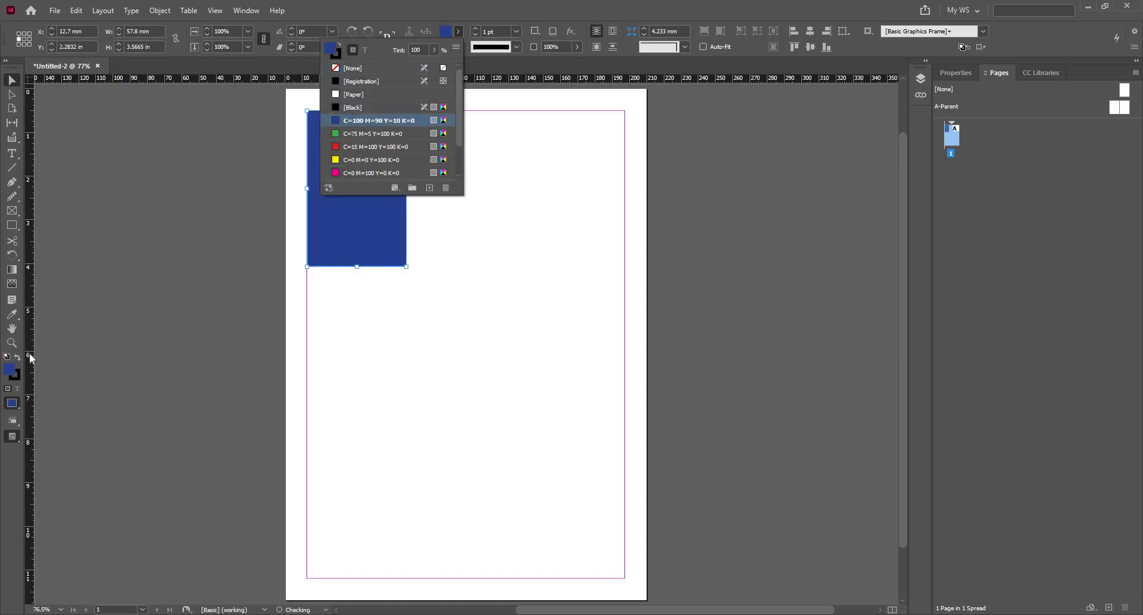
click(18, 375)
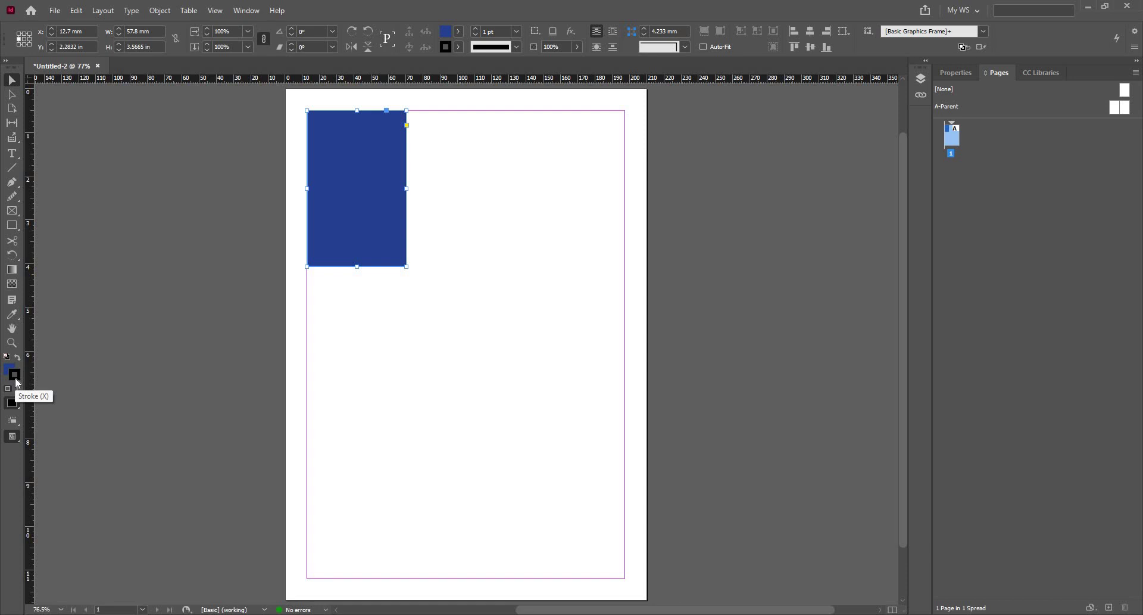
key(slash)
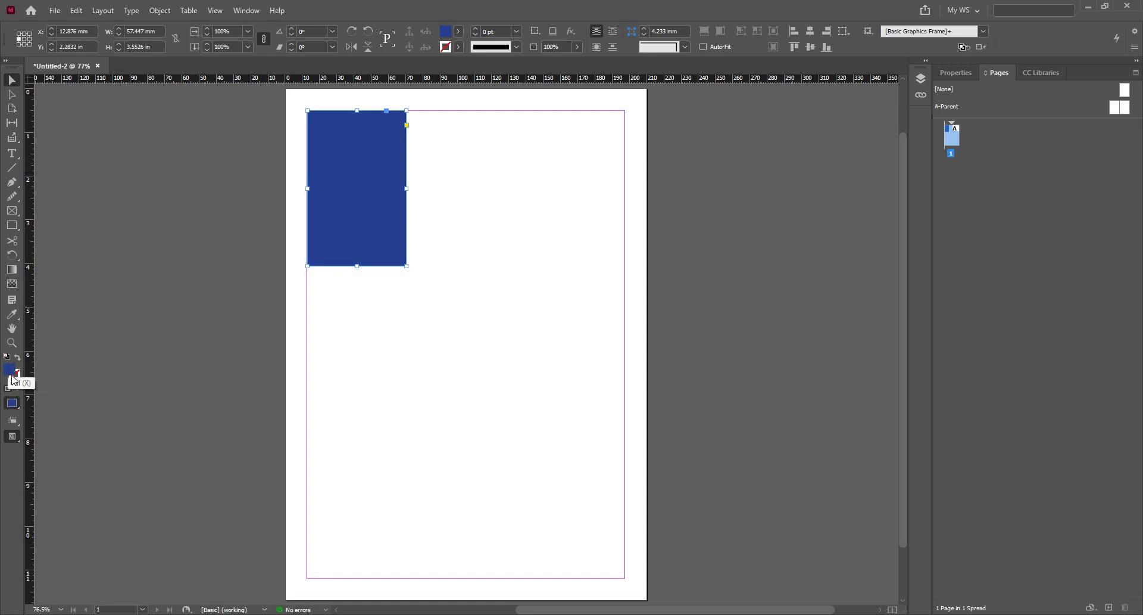
Step: Change the rectangle's fill to the light blue 24e4ff
click(11, 371)
double_click(12, 373)
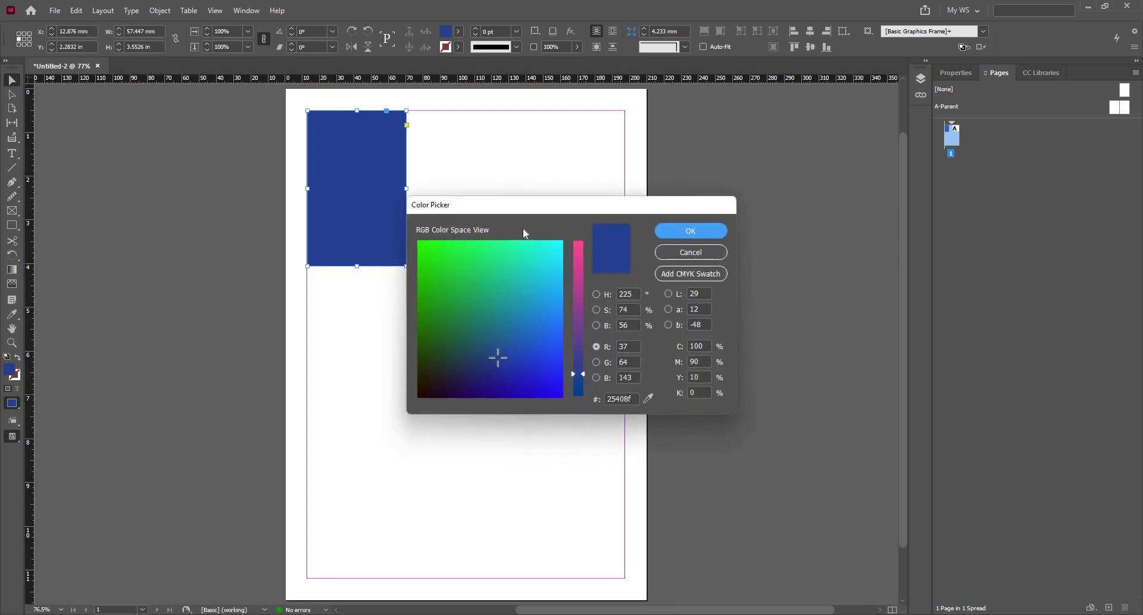
click(562, 264)
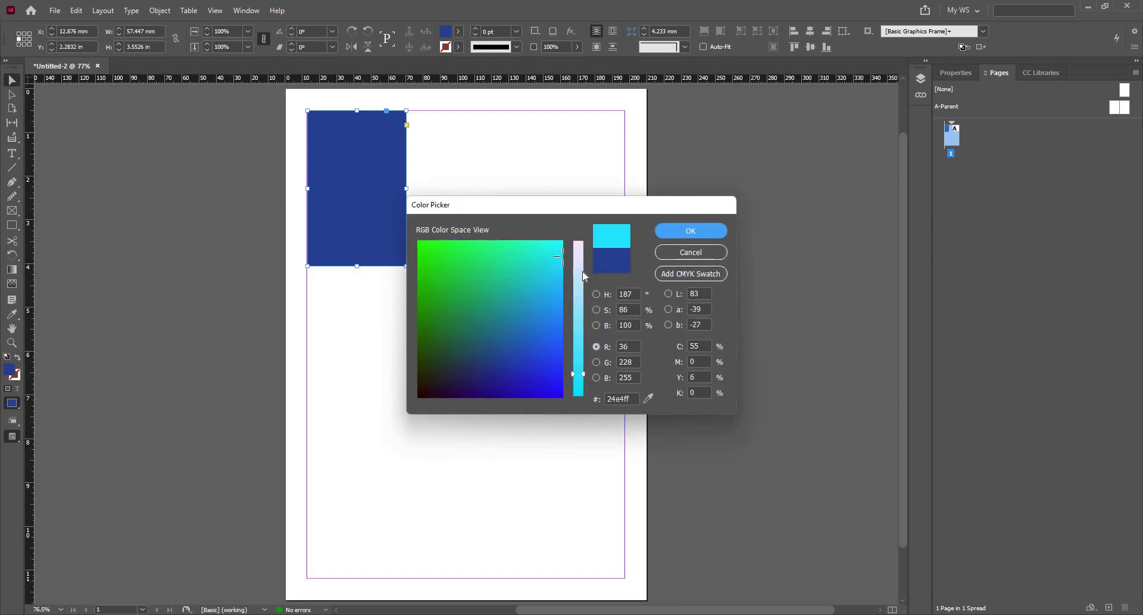
click(716, 230)
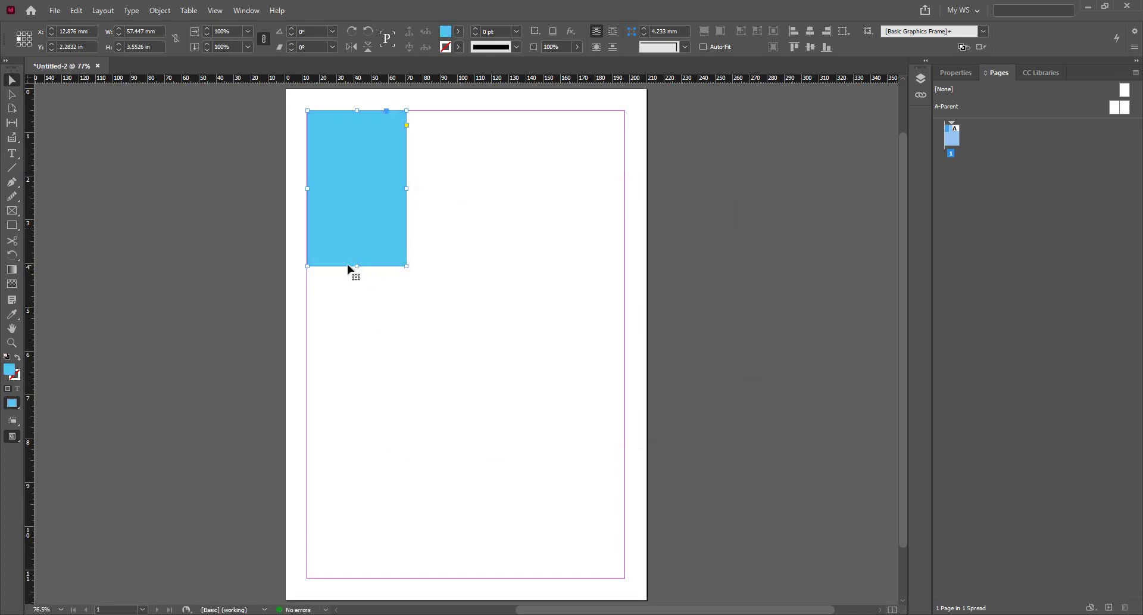
Step: Draw a rectangular image frame about 184.6 mm wide and 3.56 in high between the page margins, covering the blue rectangle
click(10, 213)
drag(631, 115, 306, 266)
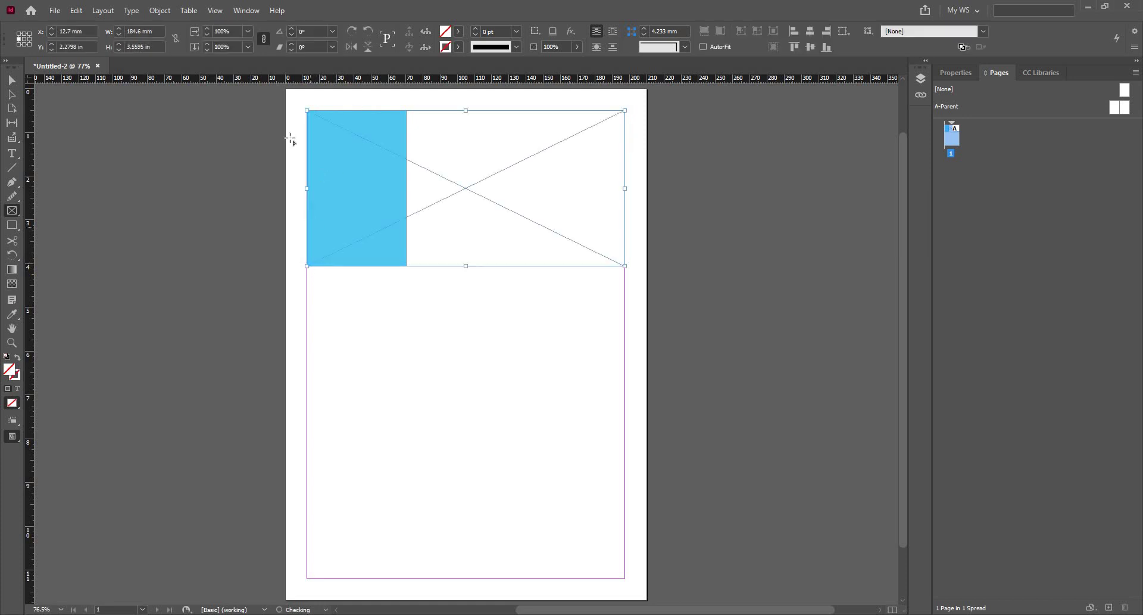
click(11, 83)
Step: Place the image pexels-cottonbro-5722157 from the Downloads folder into the frame
key(alt+f)
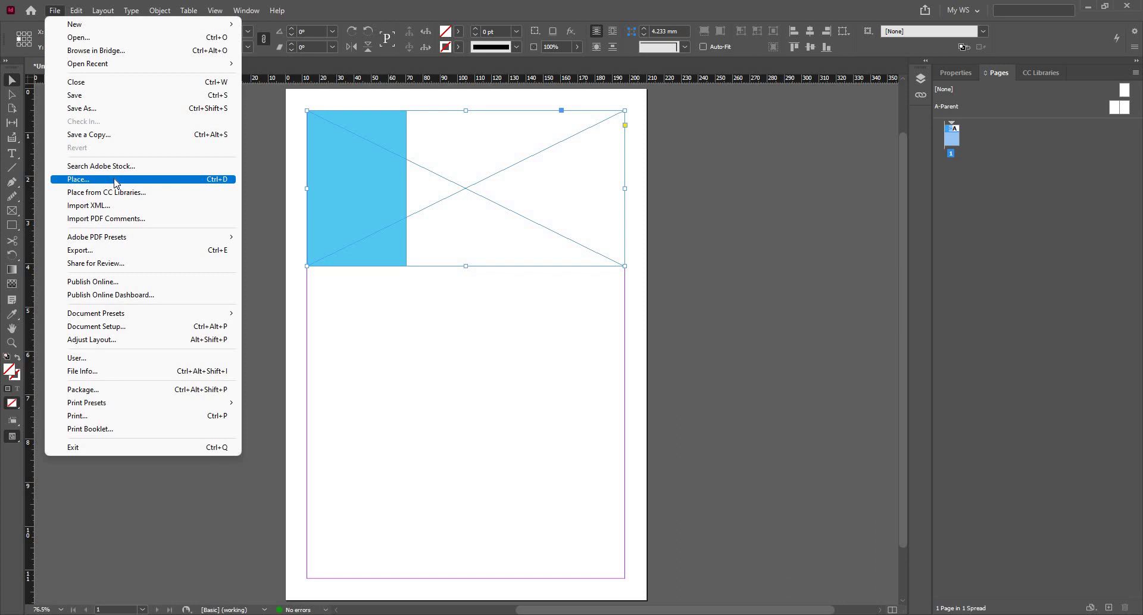
click(116, 181)
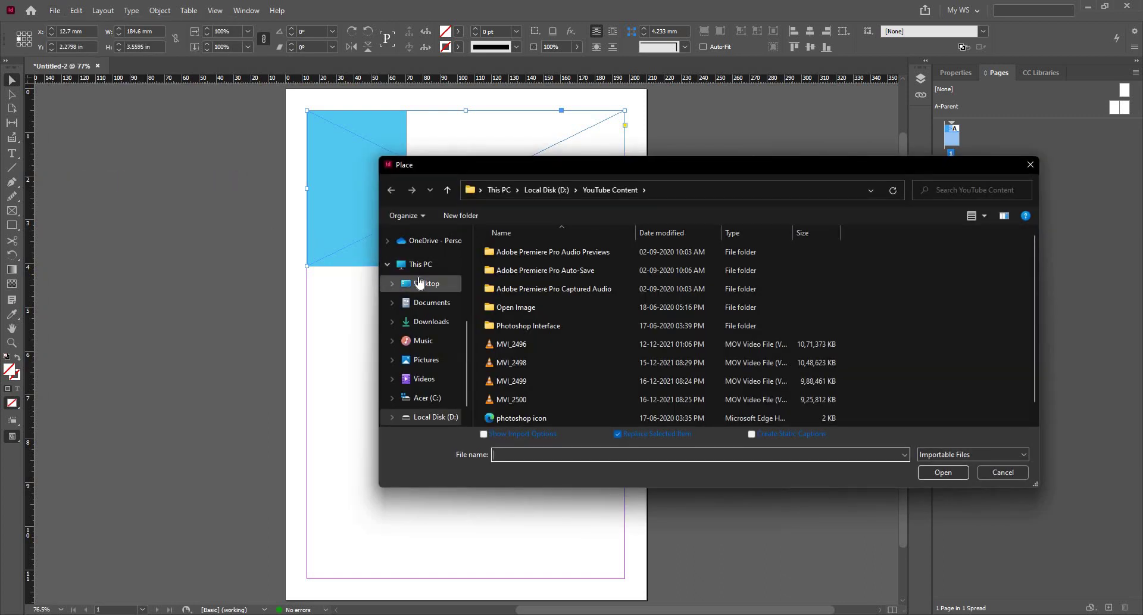
click(420, 283)
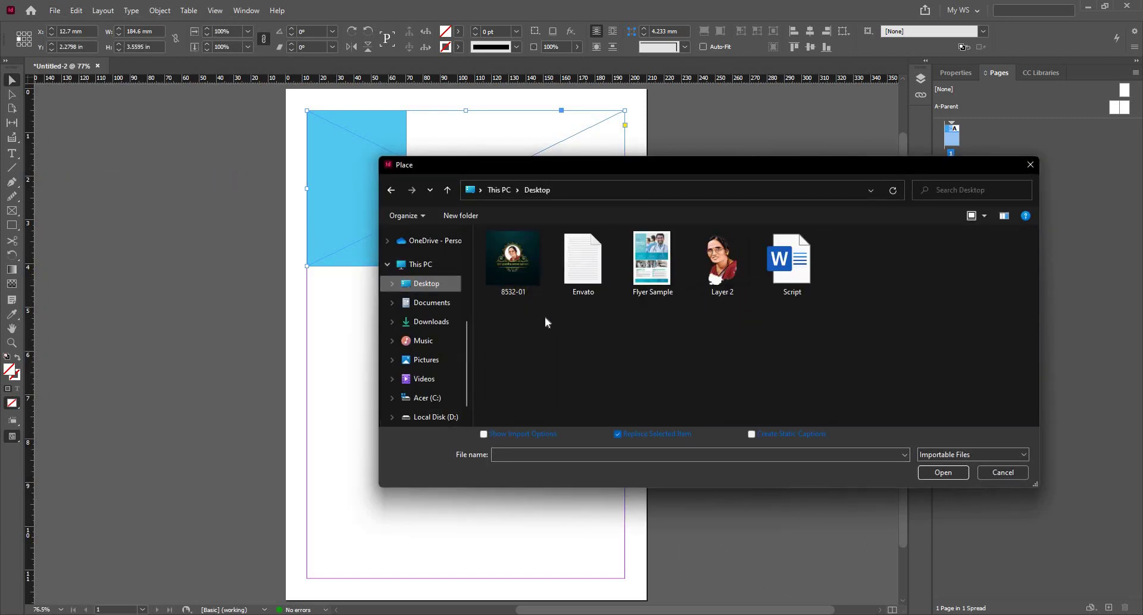
scroll(434, 262, up, 3)
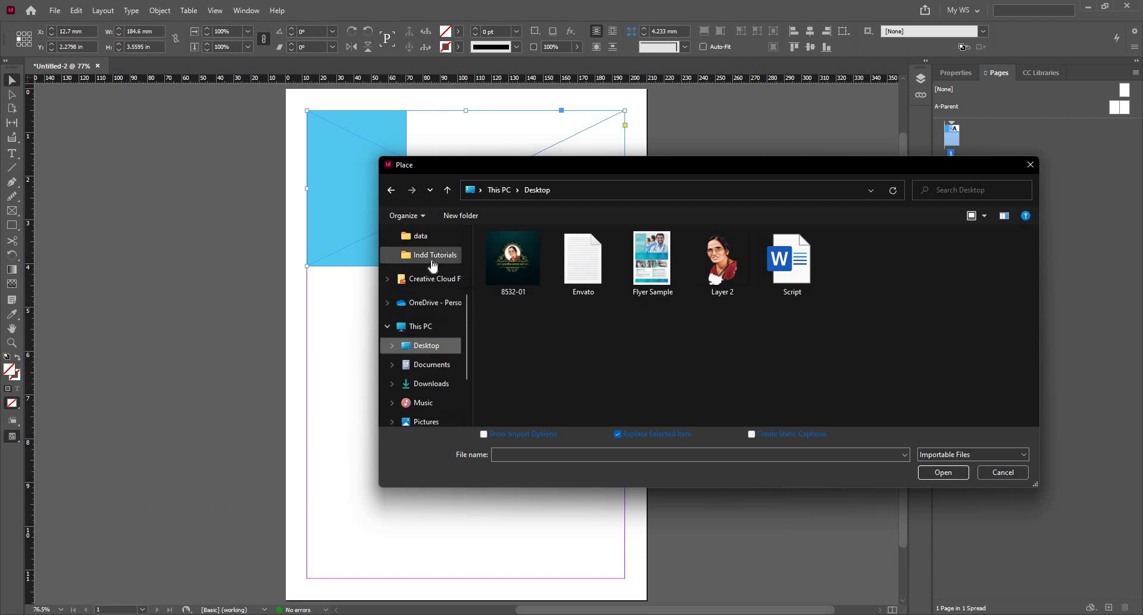
click(432, 260)
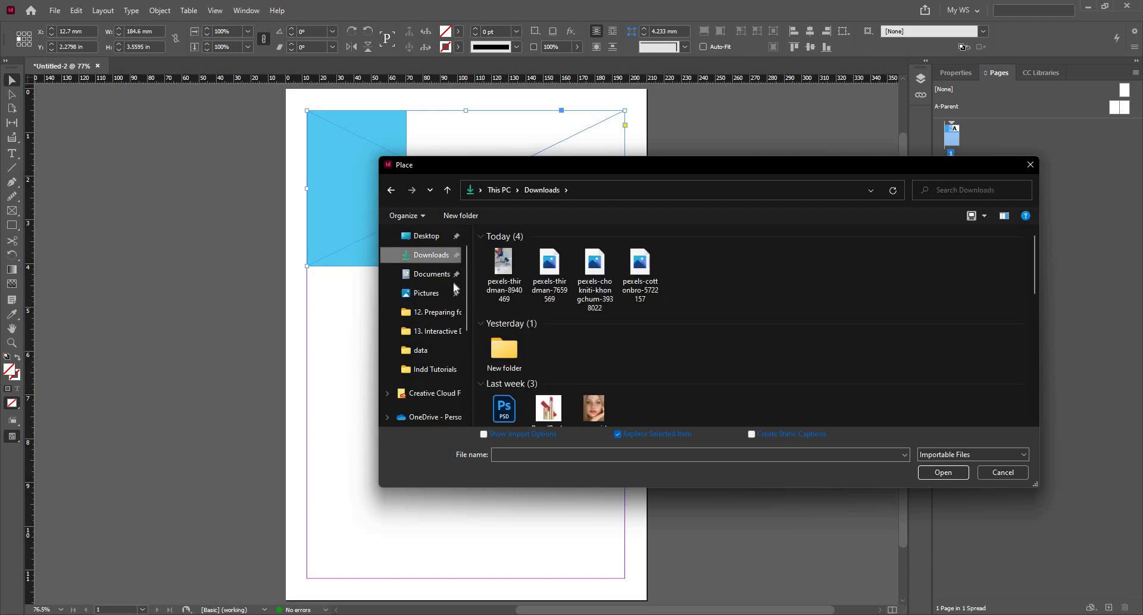
click(632, 285)
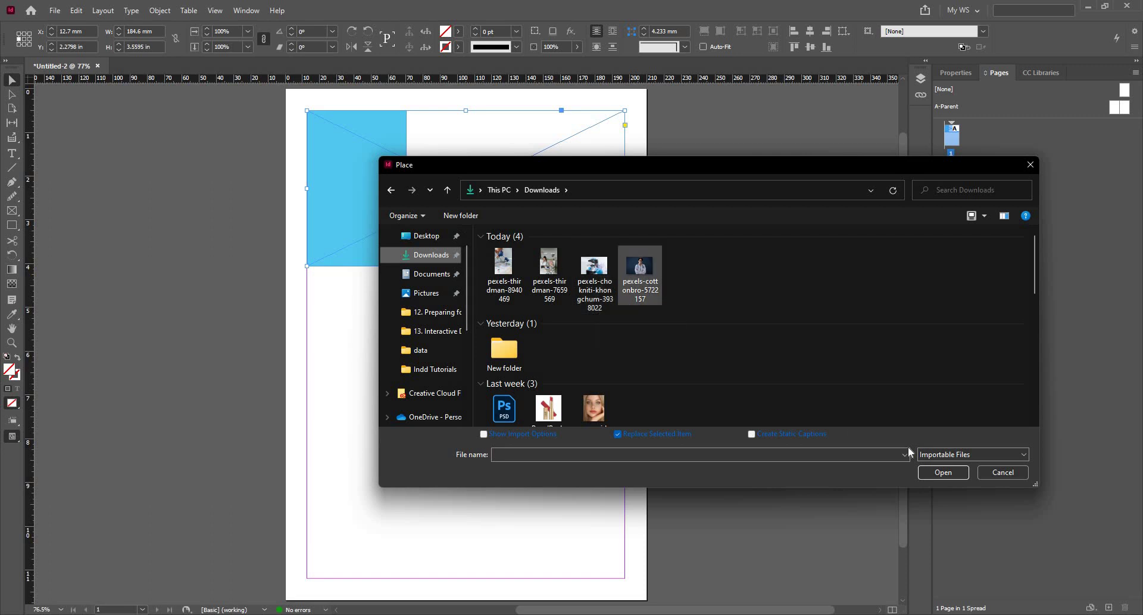
click(962, 471)
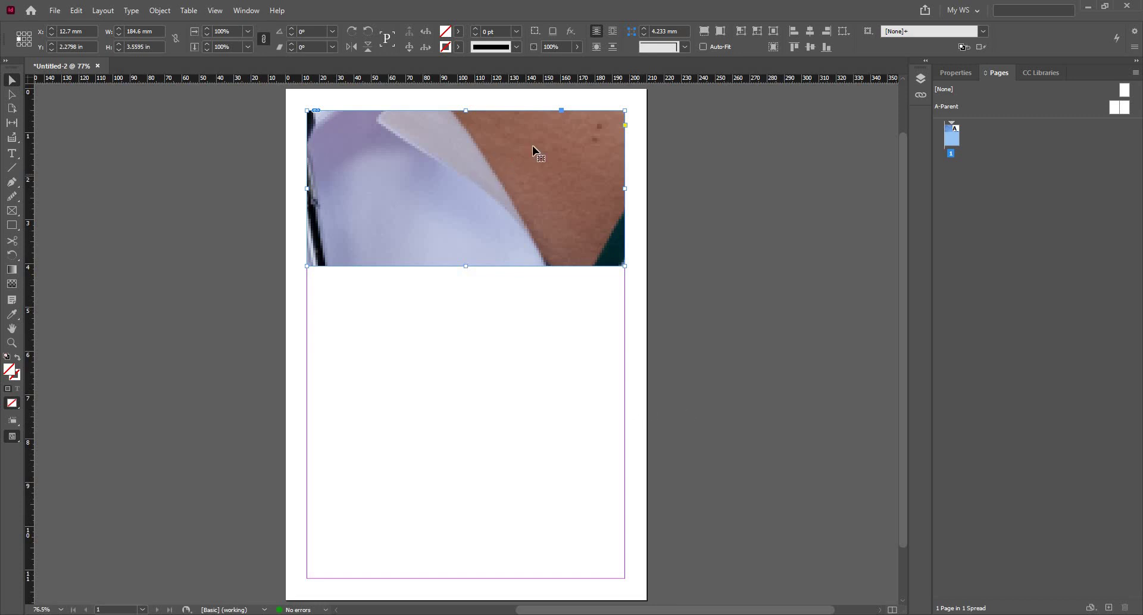
Step: Fill the frame proportionally with the doctor photo and turn on Auto-Fit
click(704, 32)
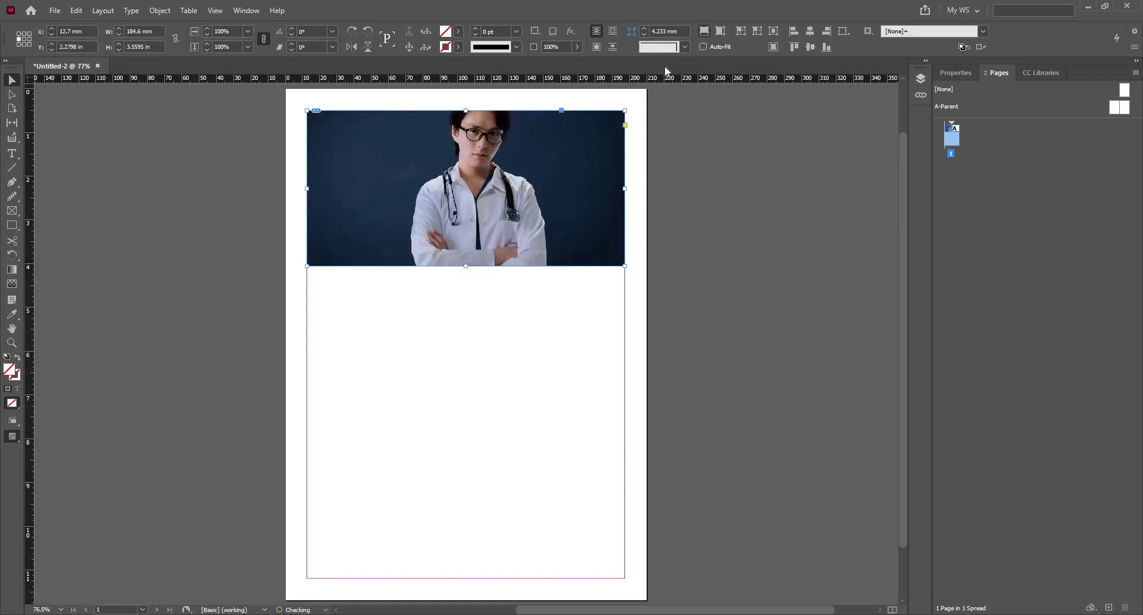
click(703, 47)
Step: Send the photo frame to the back, behind the blue rectangle
right_click(537, 183)
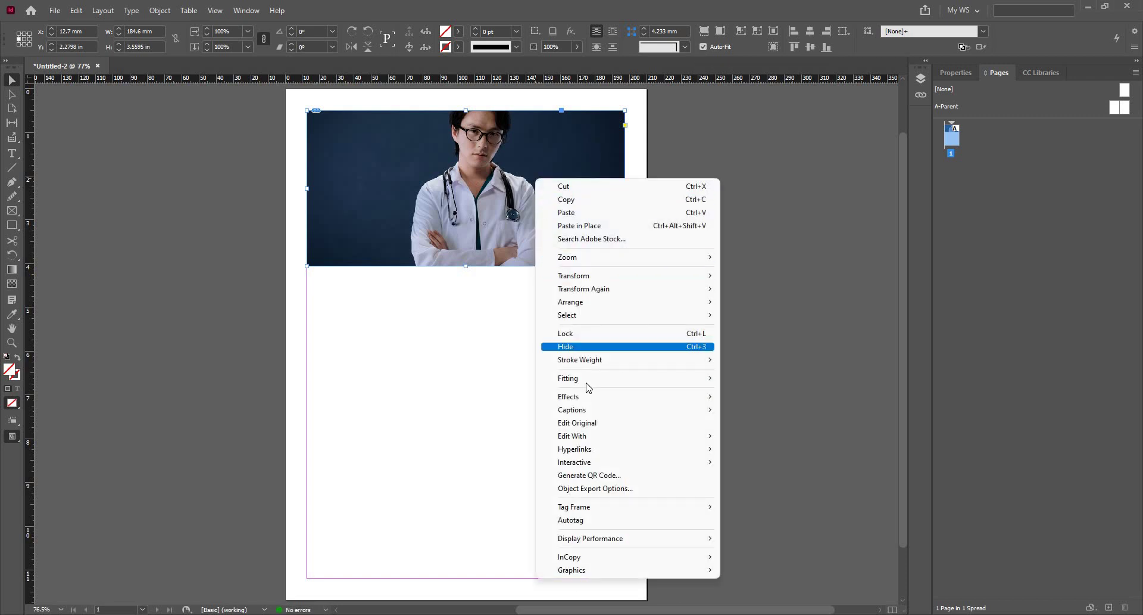
mouse_move(589, 387)
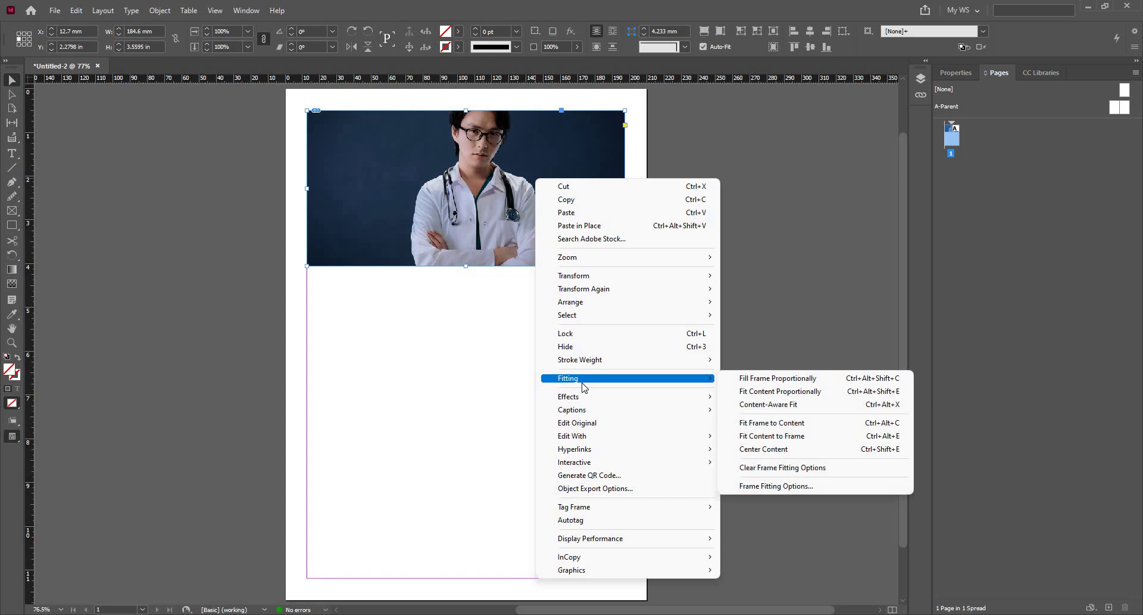
mouse_move(661, 301)
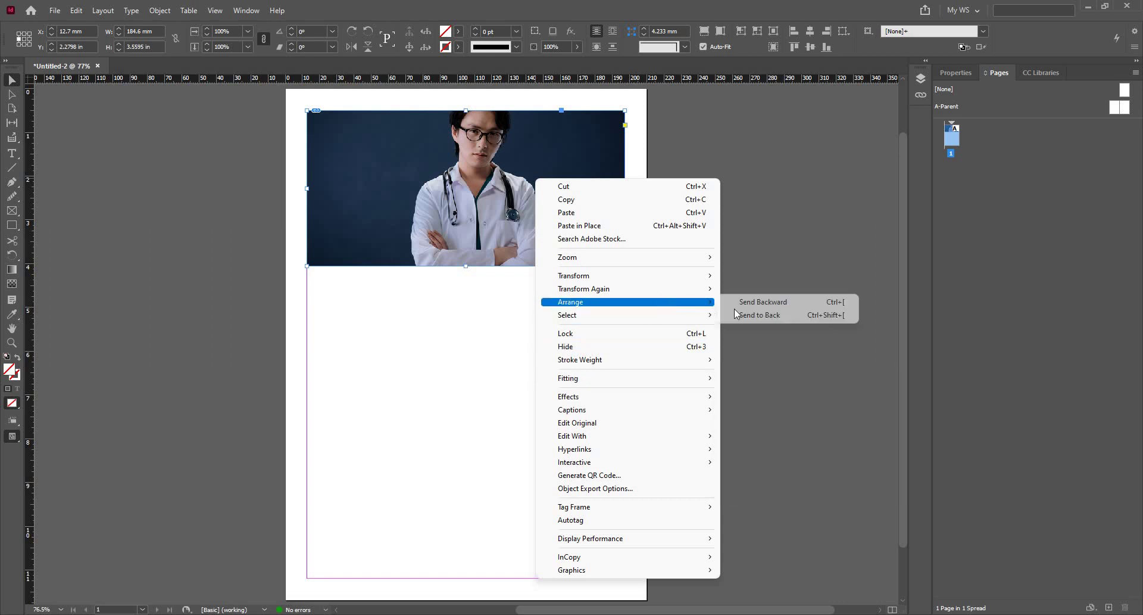
click(738, 315)
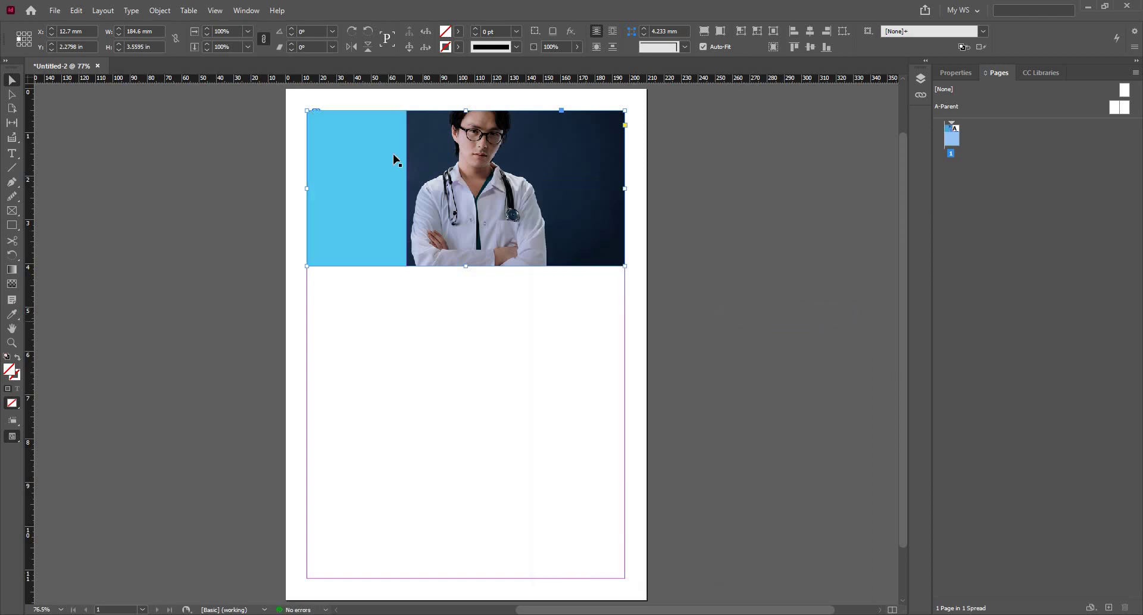
click(392, 155)
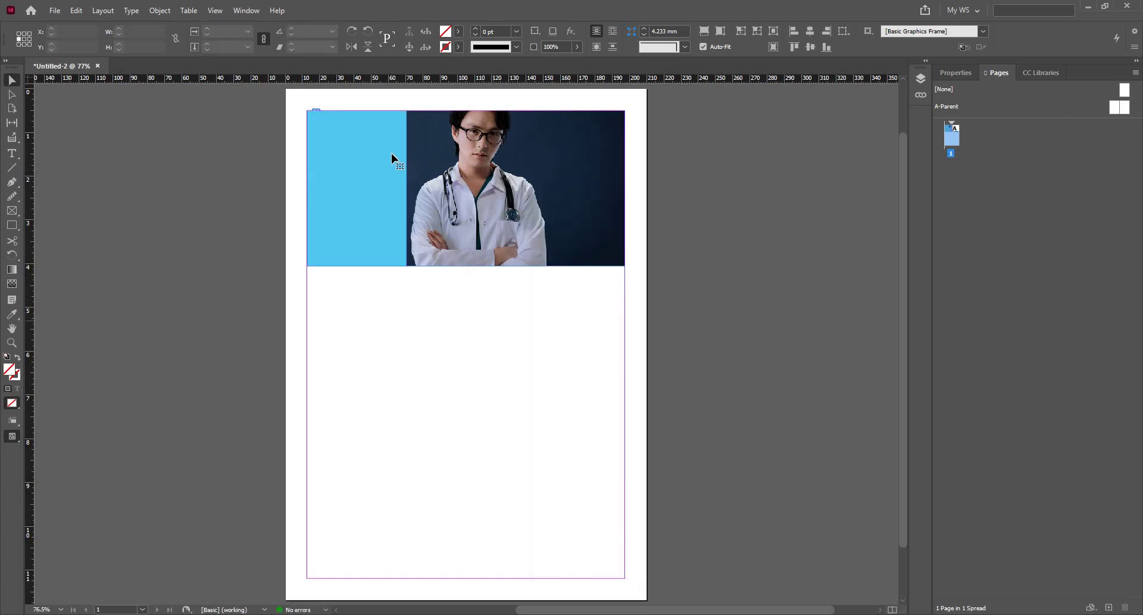
Step: Move the photo down inside its frame and enlarge it to about 208.6 mm wide and 5.48 in high
click(495, 182)
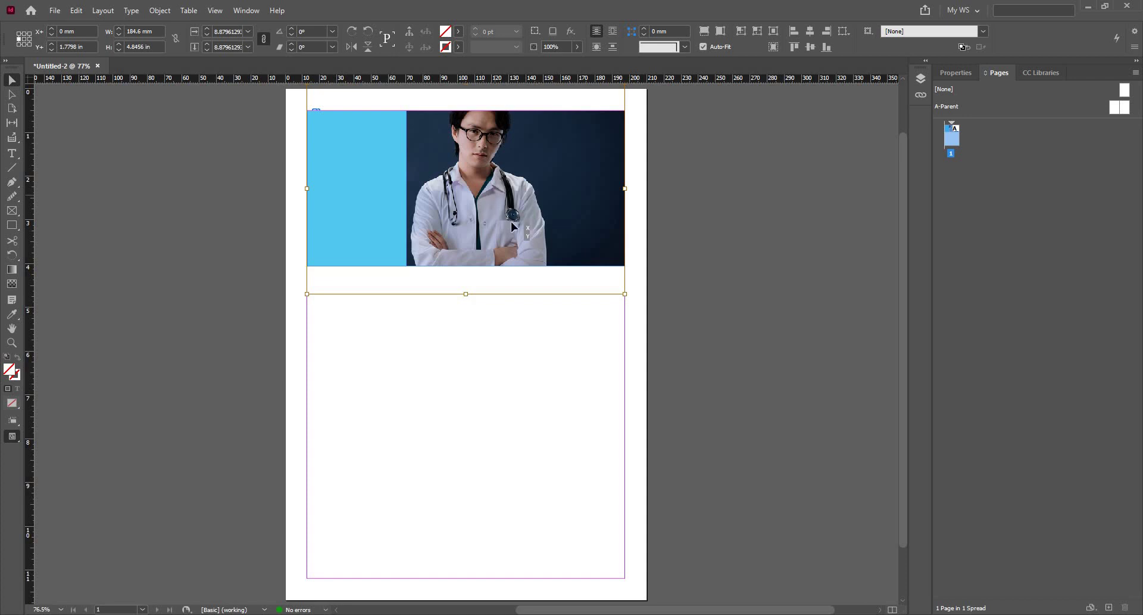
mouse_move(513, 226)
mouse_down()
mouse_move(523, 237)
mouse_move(502, 240)
mouse_up()
drag(630, 320, 669, 347)
Step: Set the blue rectangle's opacity to 70%
click(374, 221)
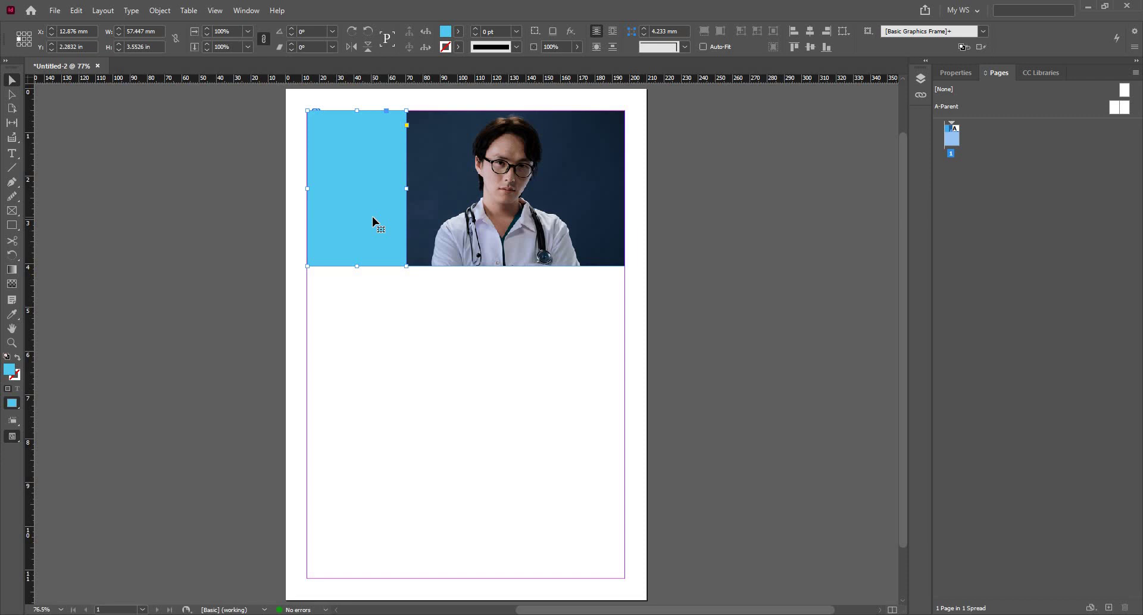
click(577, 47)
drag(573, 61, 561, 53)
click(576, 47)
double_click(563, 45)
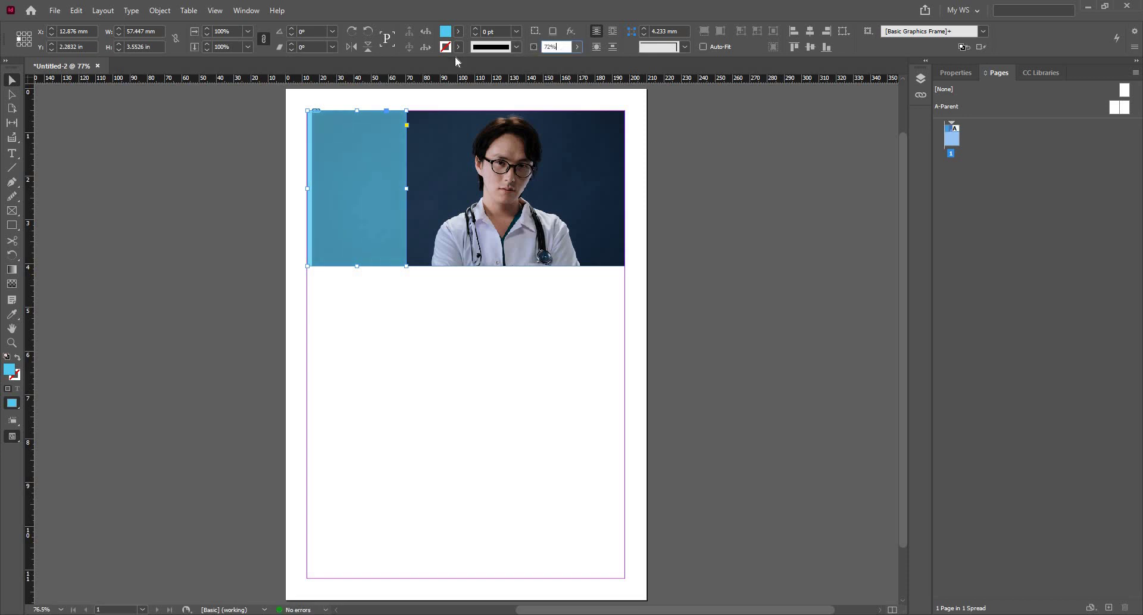
text(70)
key(Return)
Step: Shift the photo slightly up and to the left inside its frame, keeping the doctor's whole head in view
click(452, 157)
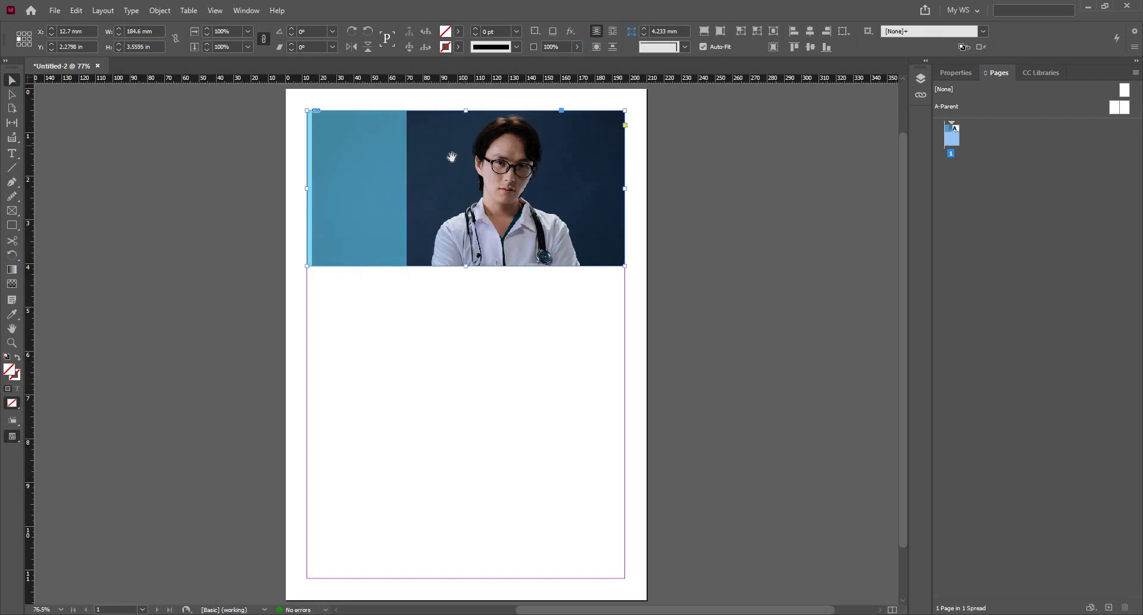
drag(476, 208, 484, 222)
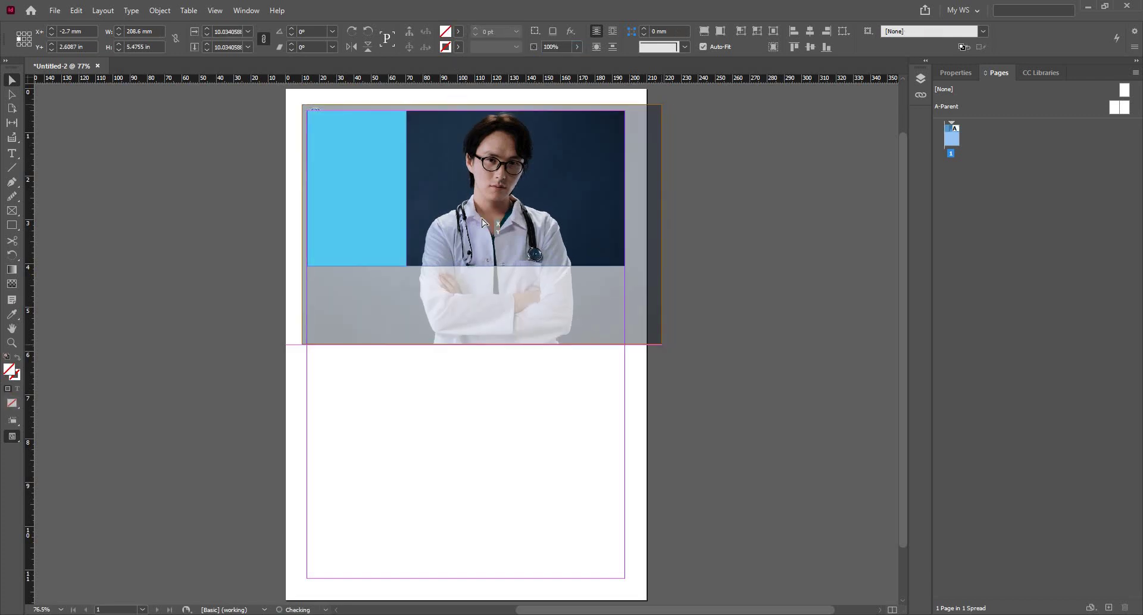
click(736, 215)
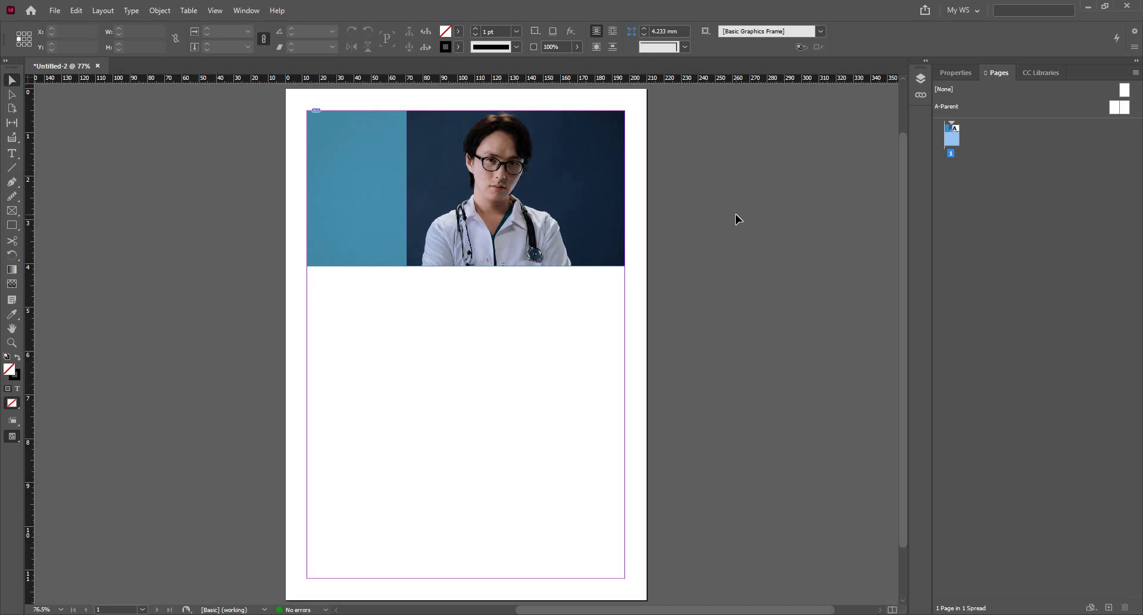
Step: Extend the blue rectangle downward to about 4.46 in high, keeping its upper edge in place
click(373, 242)
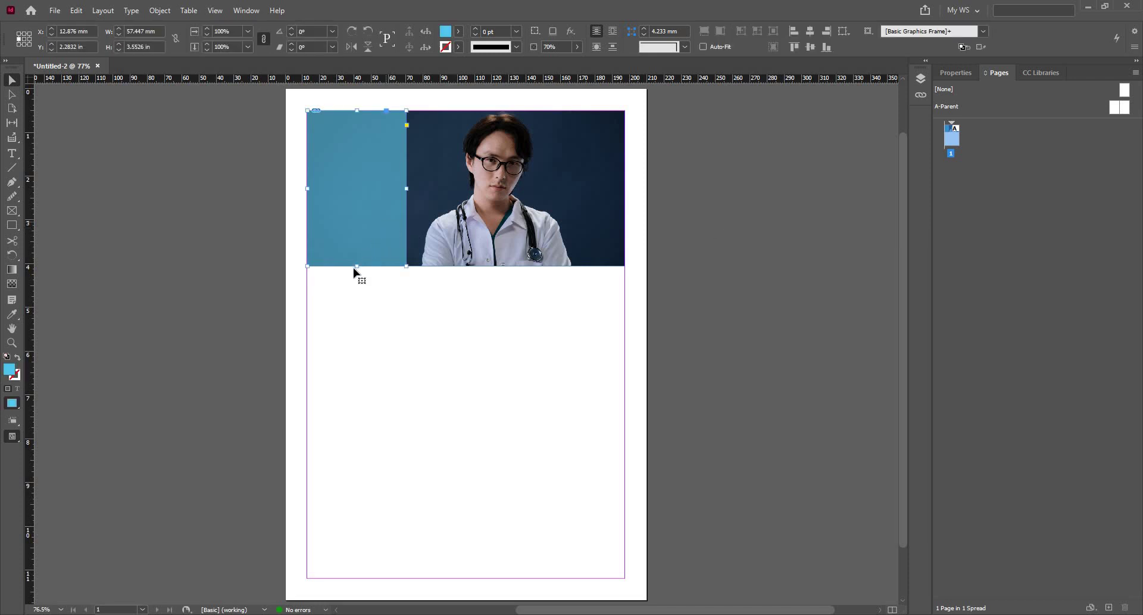
drag(356, 266, 353, 302)
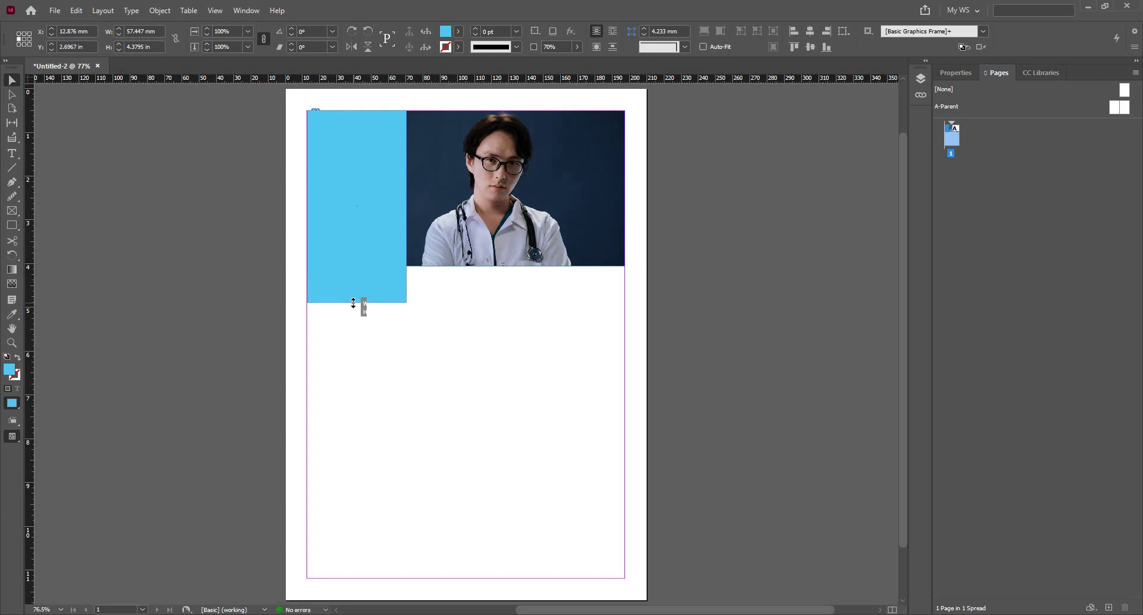
drag(353, 303, 353, 305)
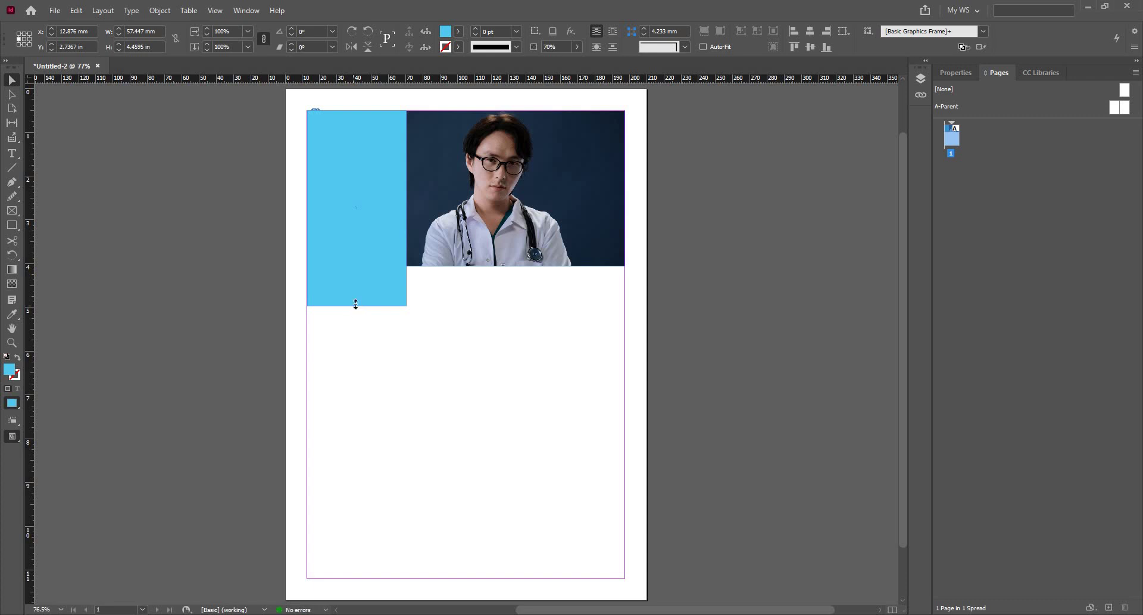
click(467, 266)
drag(467, 266, 477, 282)
key(ctrl+z)
double_click(557, 234)
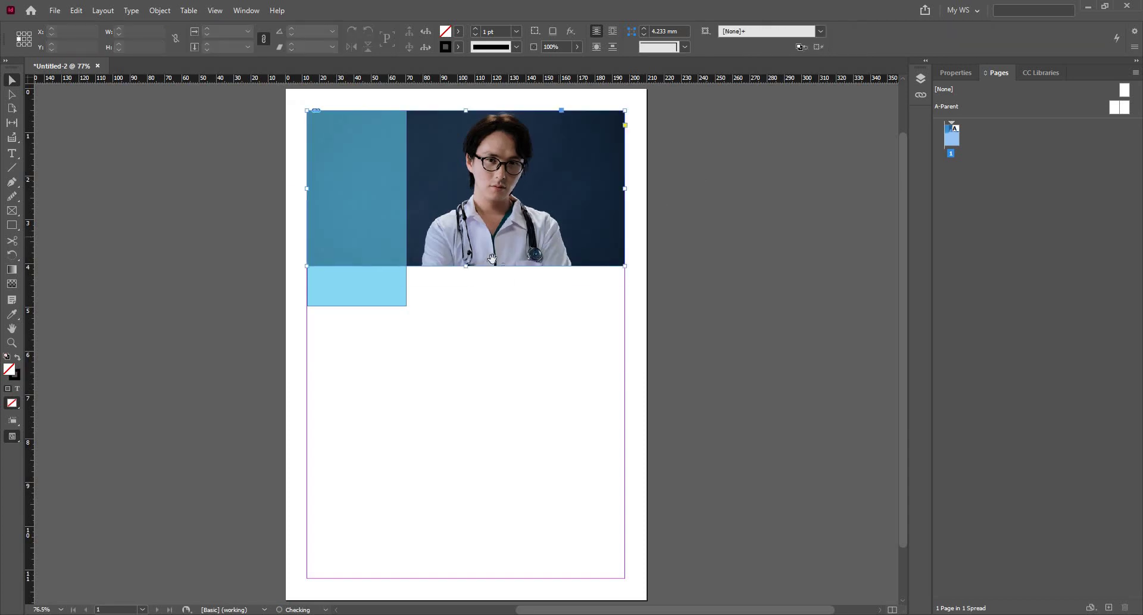
key(Escape)
drag(466, 283, 471, 291)
key(ctrl+z)
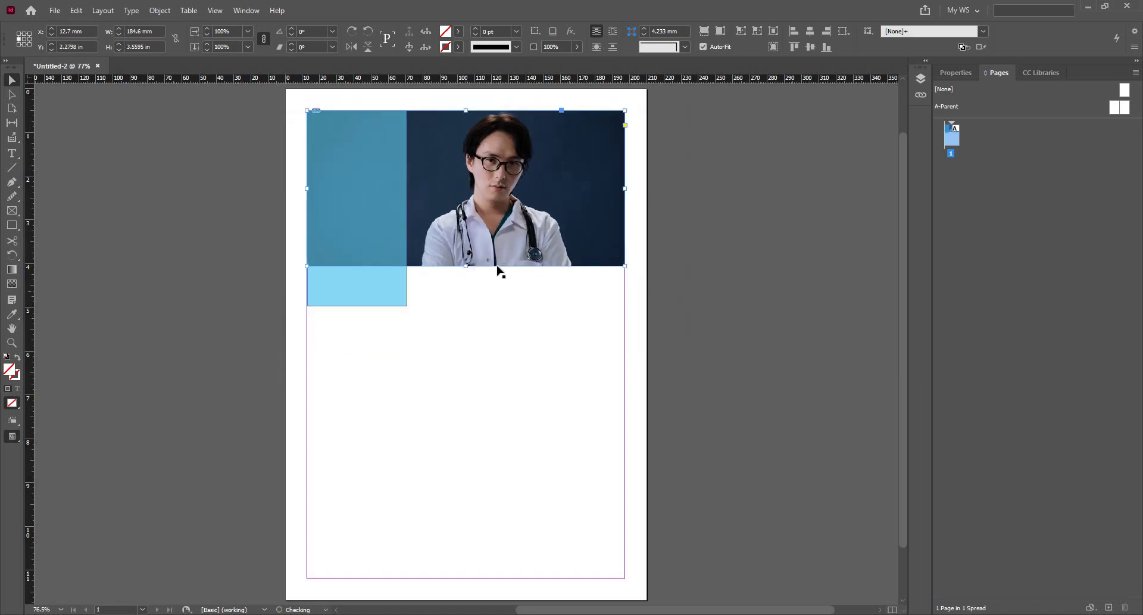
click(465, 267)
right_click(484, 238)
click(501, 227)
click(492, 283)
click(465, 178)
drag(625, 188, 577, 187)
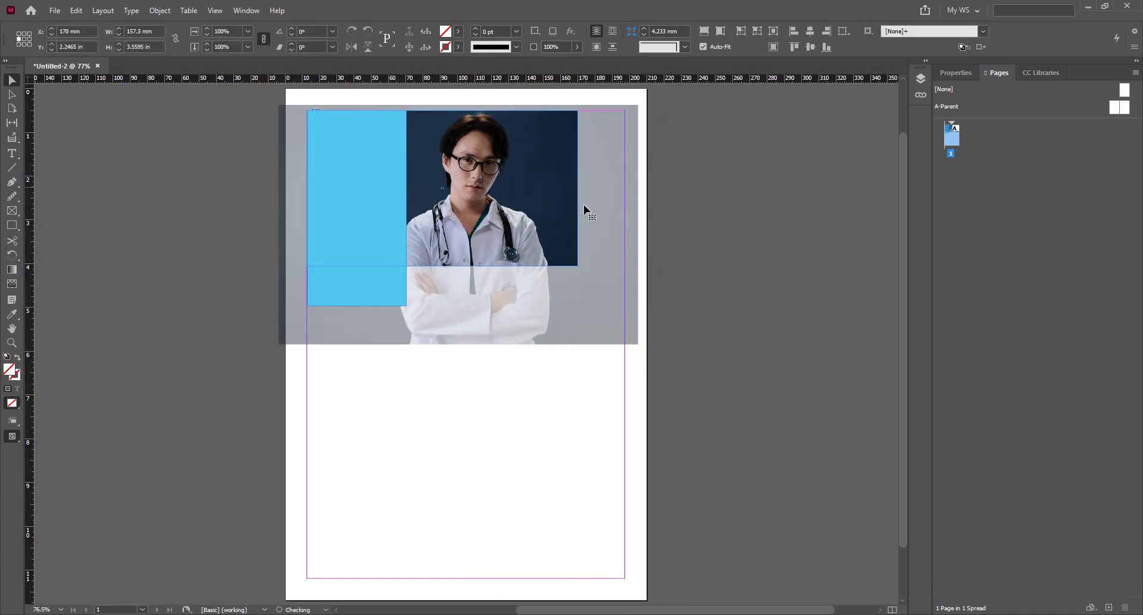
key(ctrl+z)
Step: Extend the doctor photo's frame downward to about 4.47 in high, level with the blue rectangle's lower edge
drag(466, 267, 466, 306)
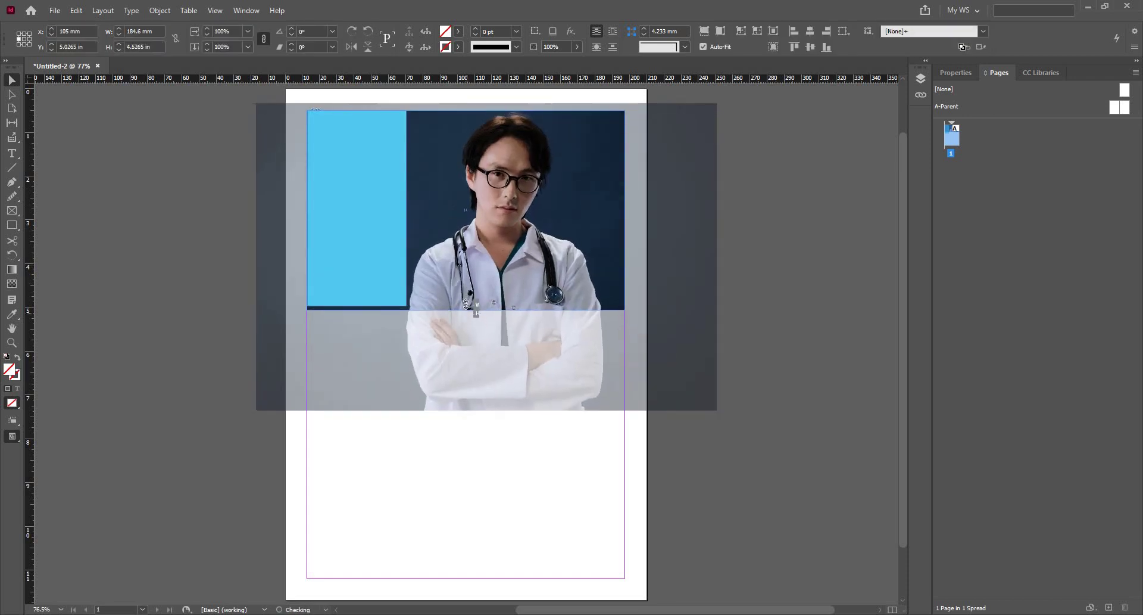
click(774, 220)
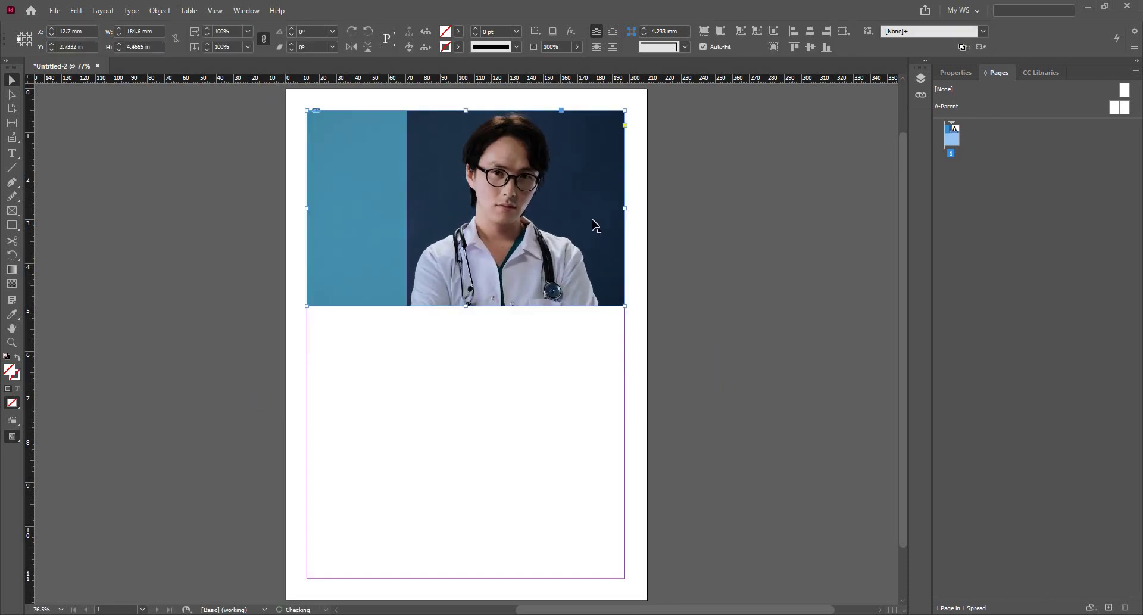
Step: Scale the photo inside its frame down to about 213.3 mm wide and position the doctor beside the blue rectangle with his whole head visible
click(555, 198)
click(698, 352)
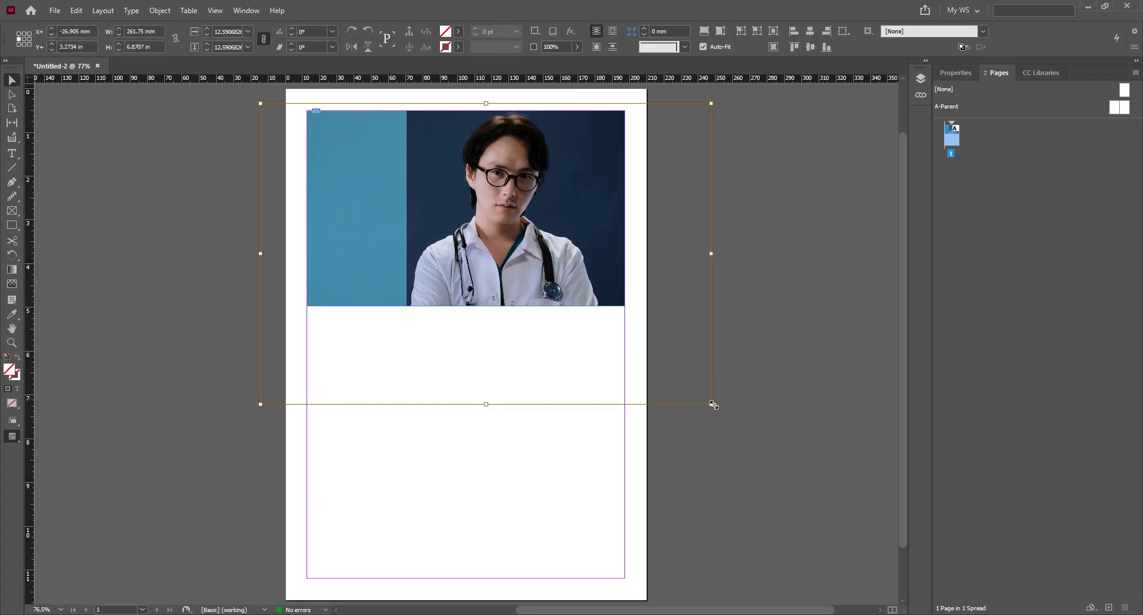
drag(714, 404, 665, 372)
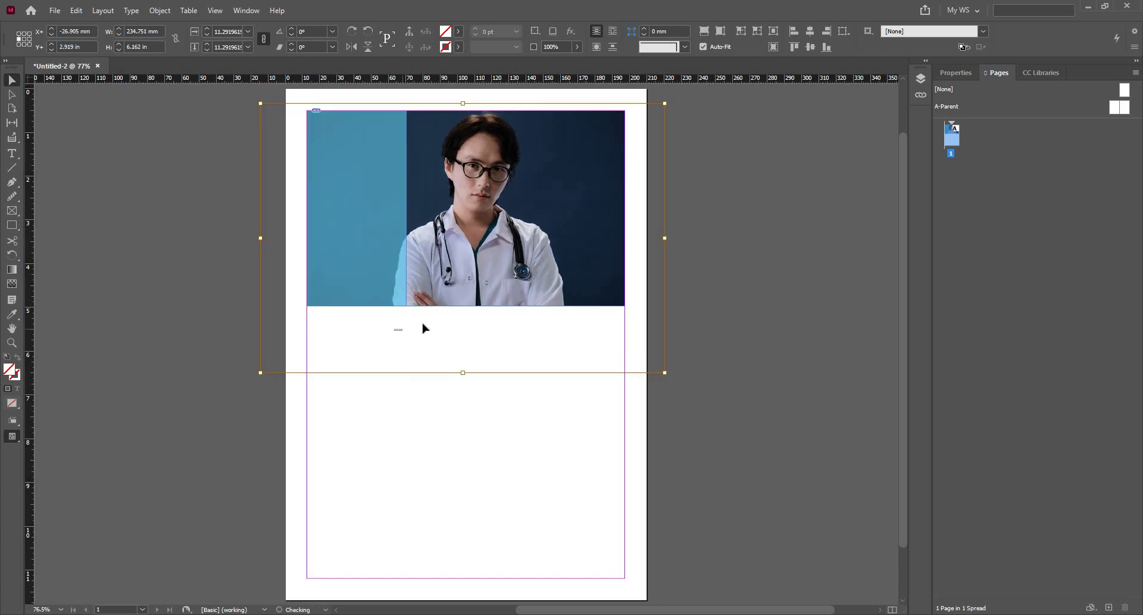
click(462, 207)
drag(462, 207, 492, 206)
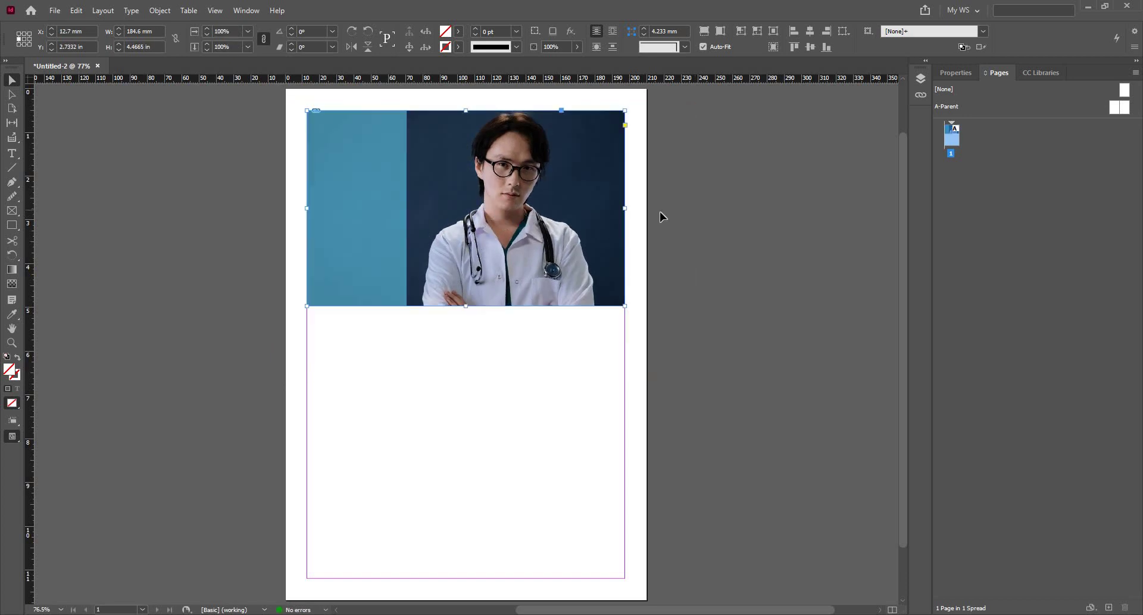
double_click(560, 211)
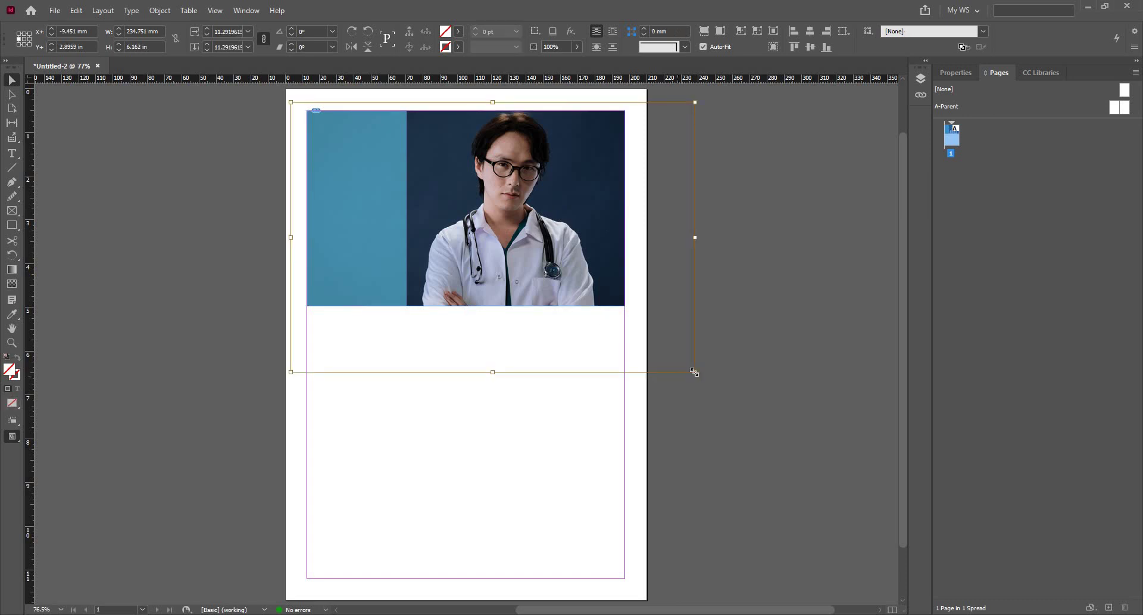
drag(693, 369, 659, 347)
drag(500, 218, 495, 232)
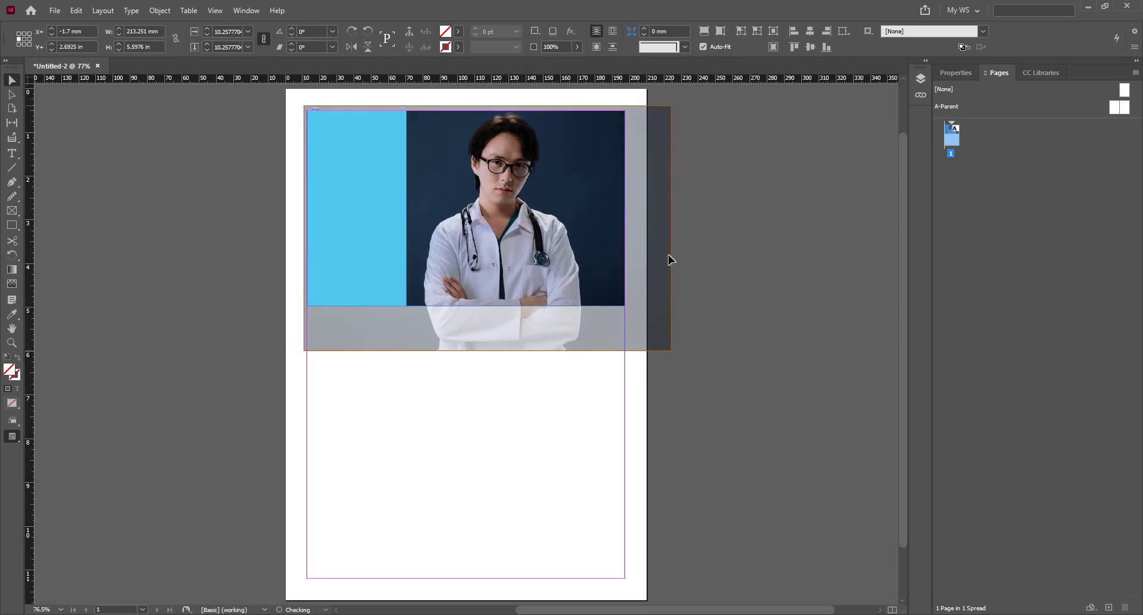
click(723, 242)
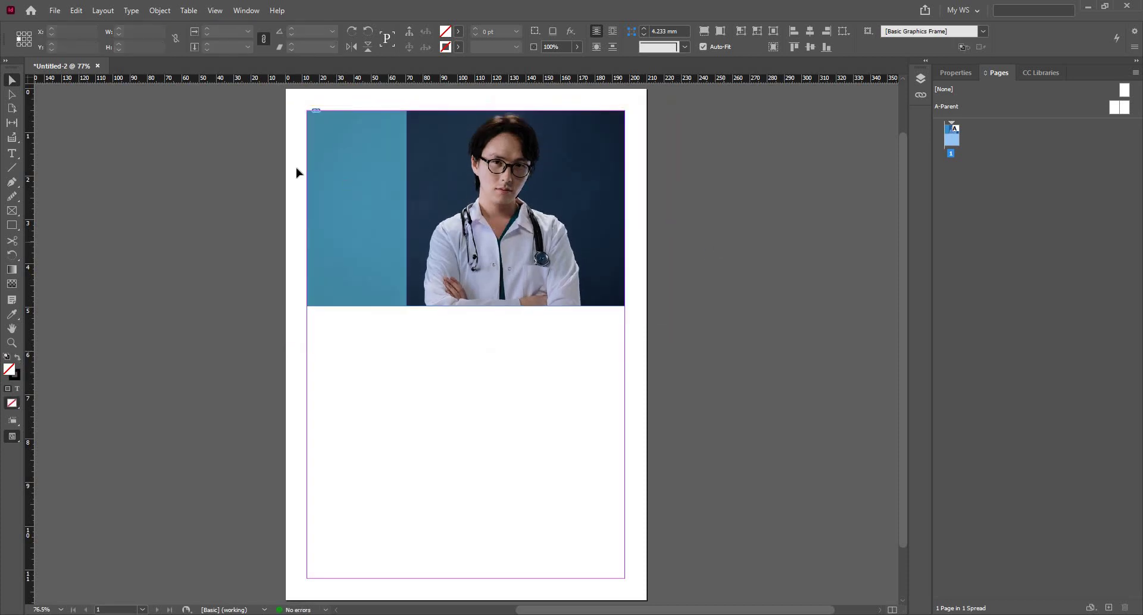
Step: Create a text frame about 57.4 mm wide below the photo containing WE PROVIDE BEST
click(330, 173)
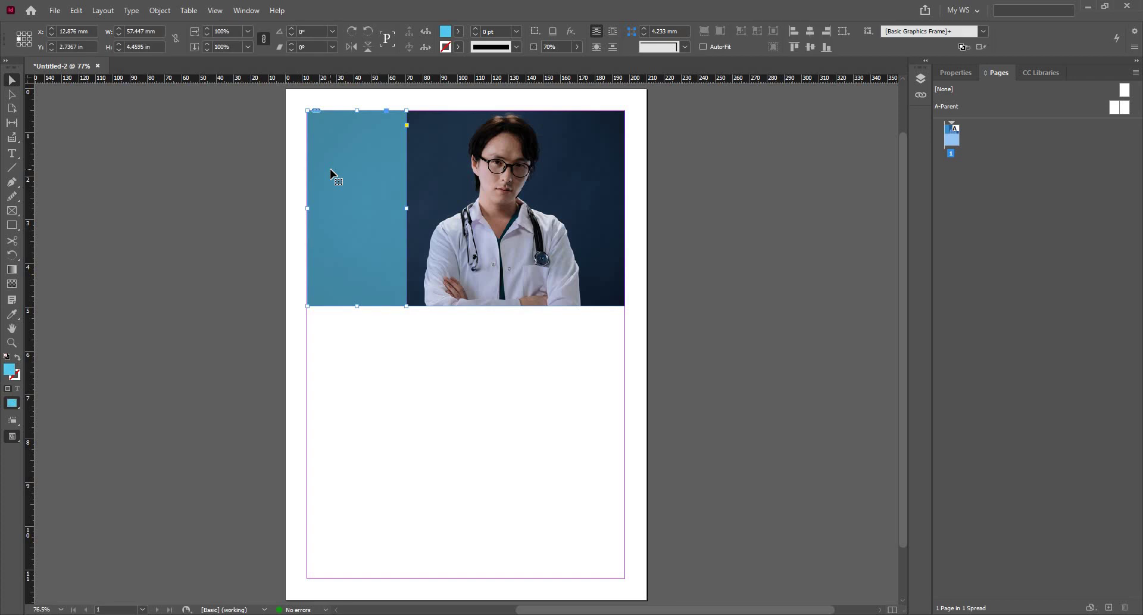
click(16, 154)
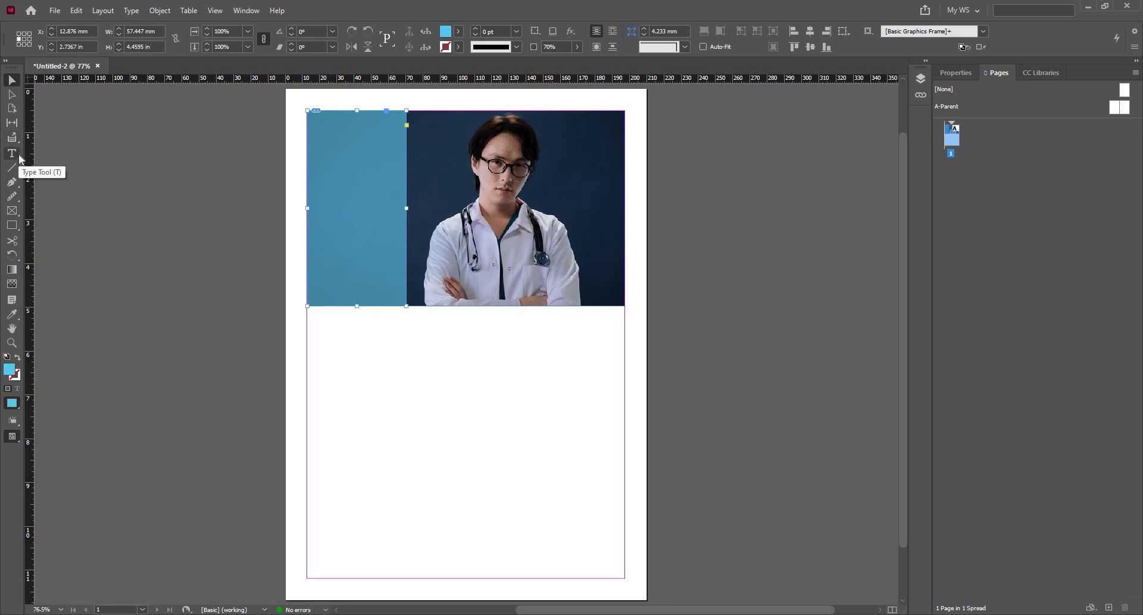
click(18, 155)
drag(366, 341, 468, 366)
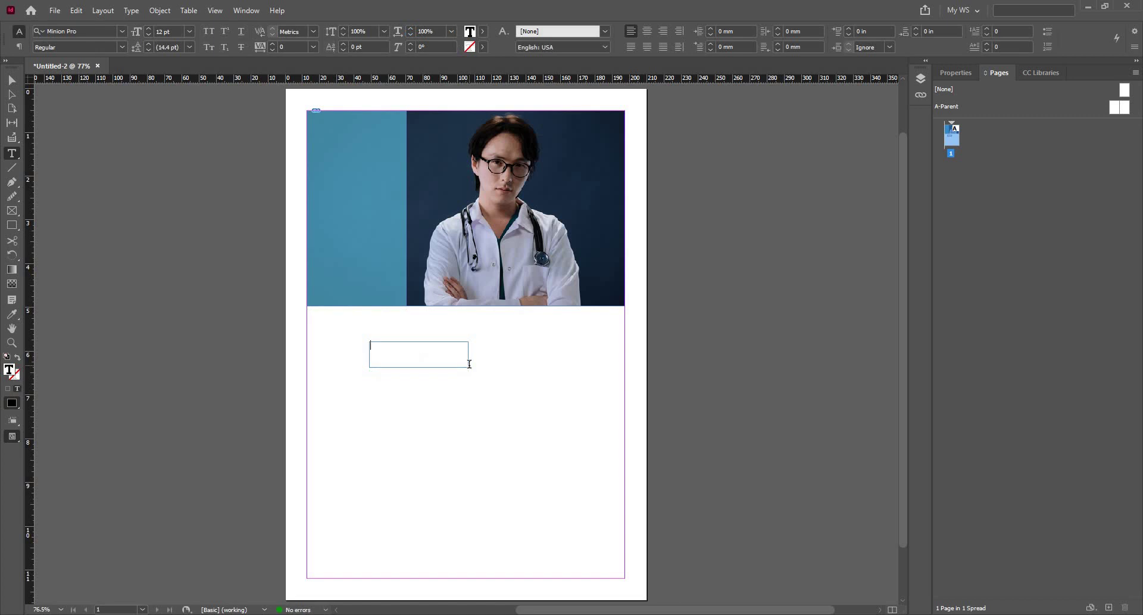
text(WE)
key(Caps_Lock)
text(PROVIDE BEST)
click(13, 79)
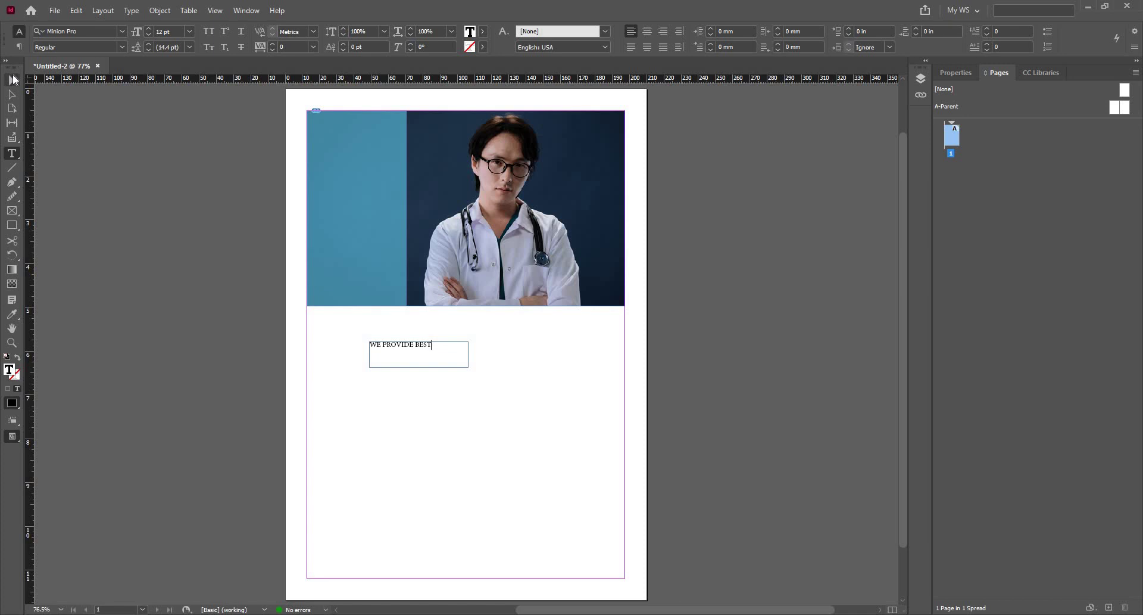
Step: Set the WE PROVIDE BEST text in Raleway Black at 30 pt
click(10, 155)
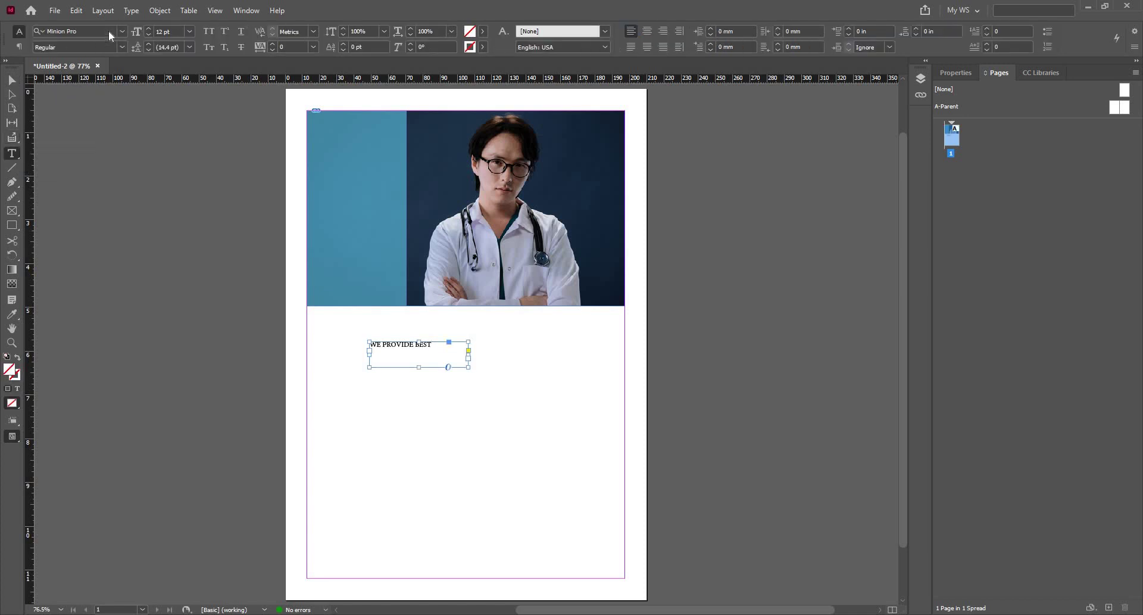
click(109, 34)
text(RA)
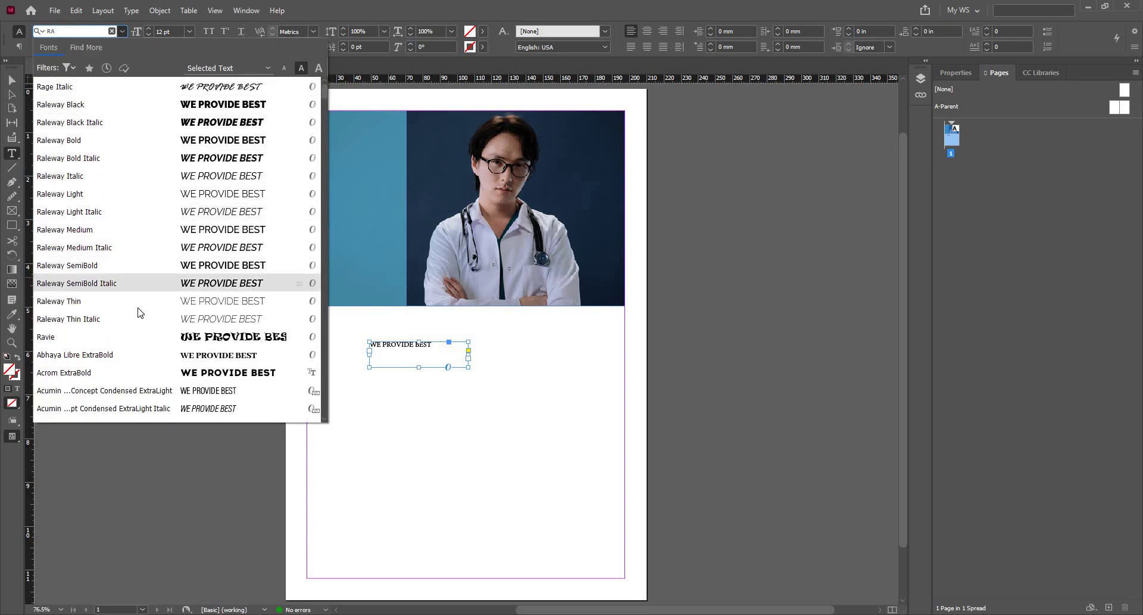
click(177, 107)
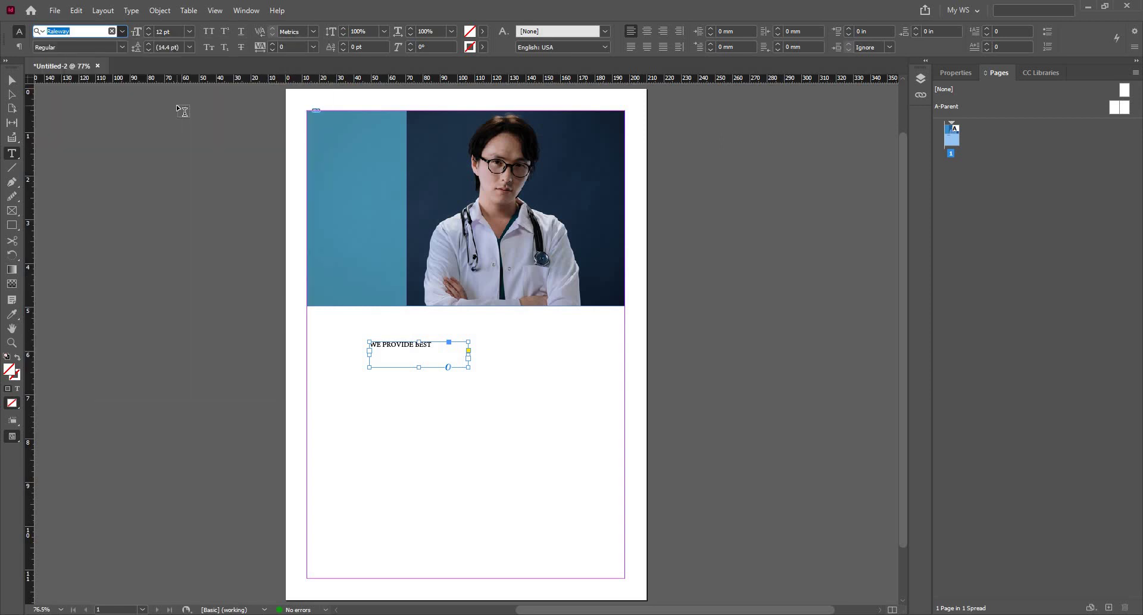
shift+click(147, 30)
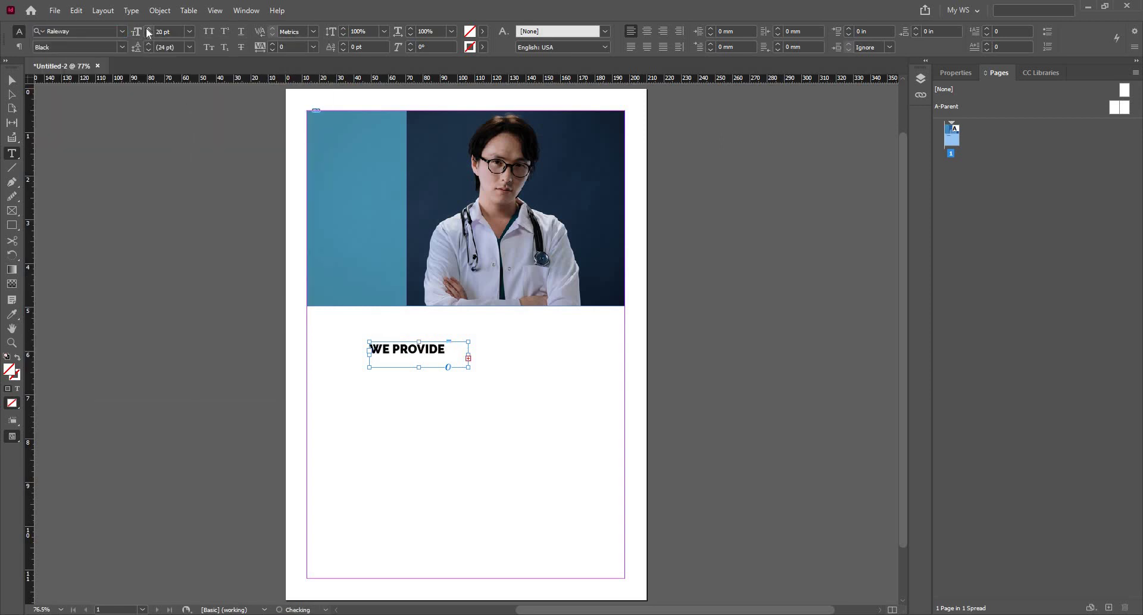
shift+click(147, 30)
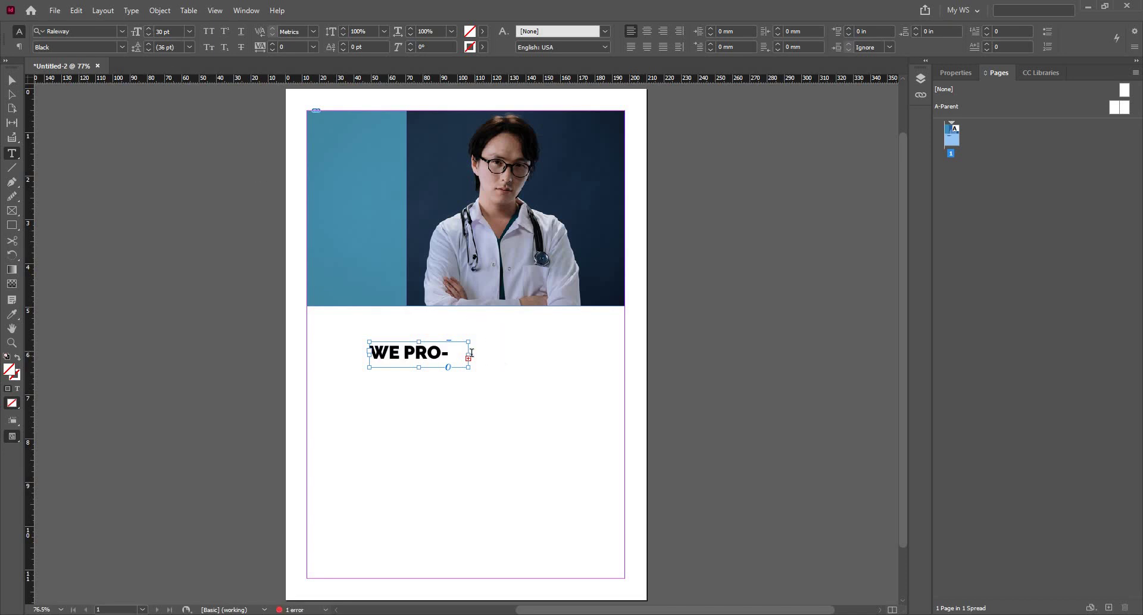
Step: Move the text frame onto the middle of the blue rectangle and narrow it to about 54.75 mm wide
click(17, 79)
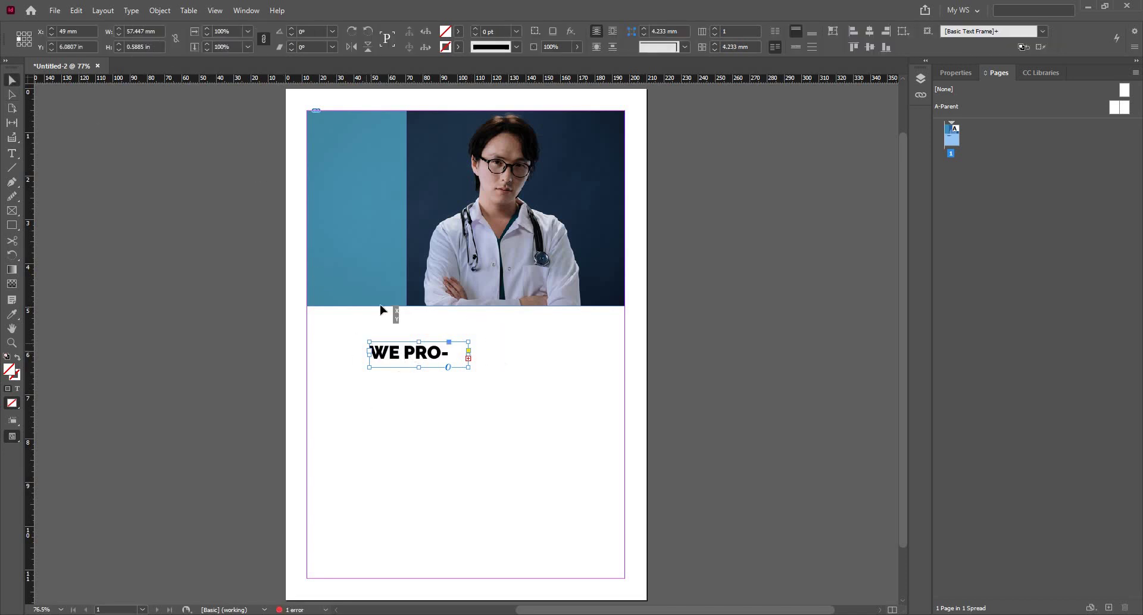
drag(420, 353, 366, 191)
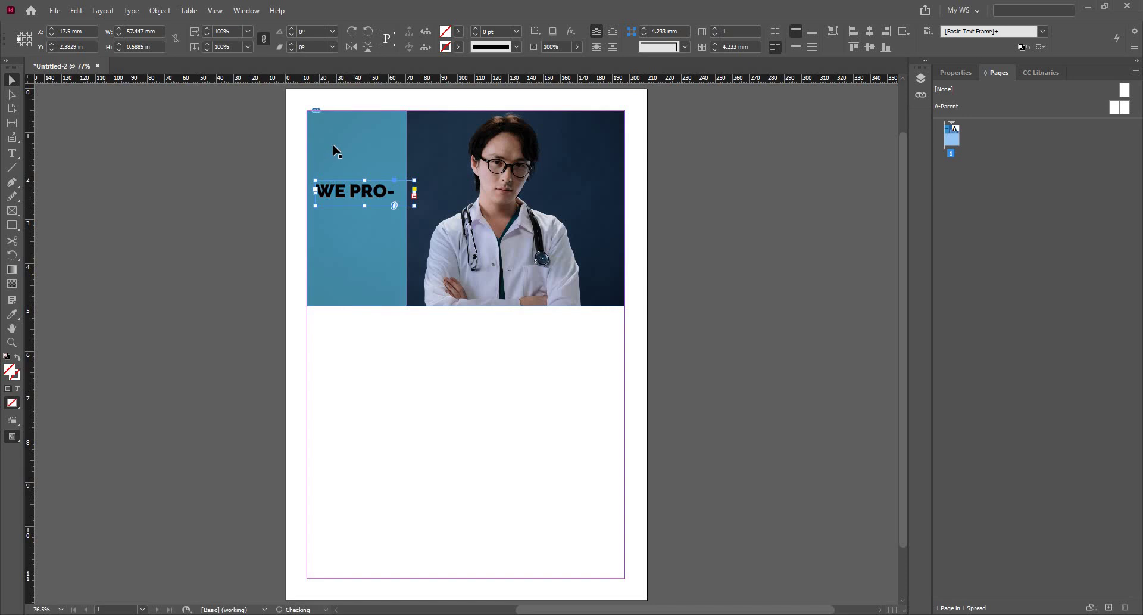
key(ctrl+equal)
key(ctrl+equal)
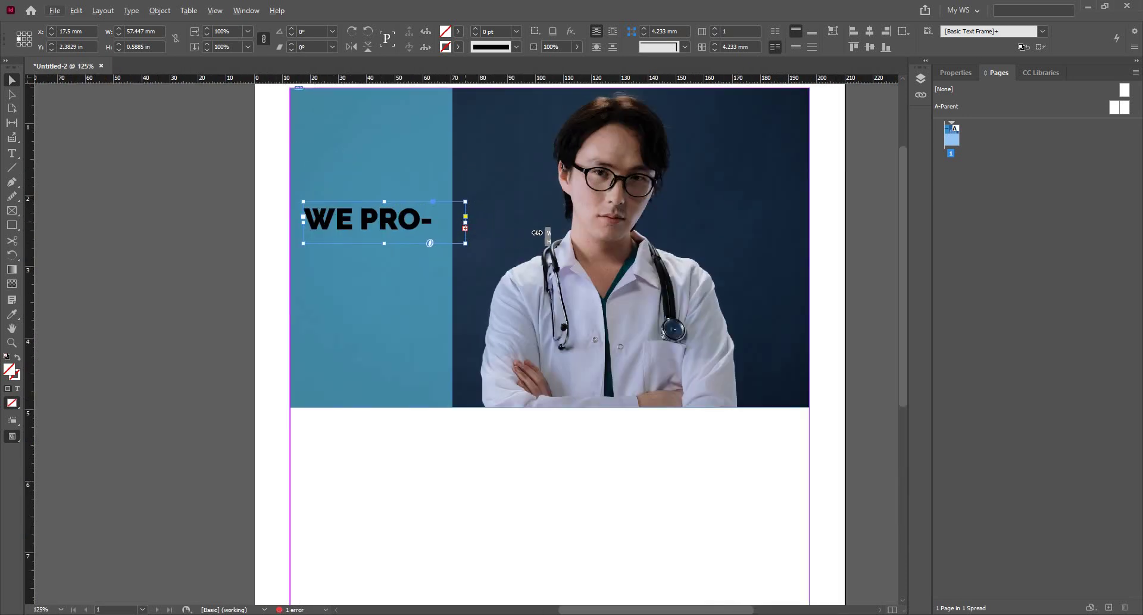
drag(537, 232, 457, 222)
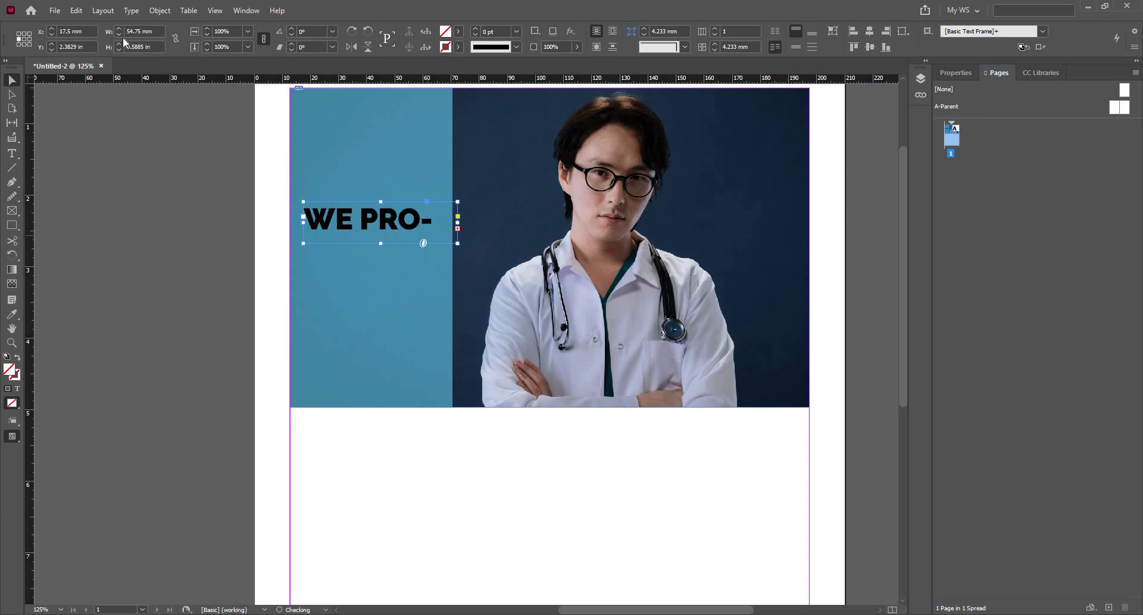
Step: Reduce the WE PROVIDE BEST text to 15 pt so it fits on one line
click(12, 153)
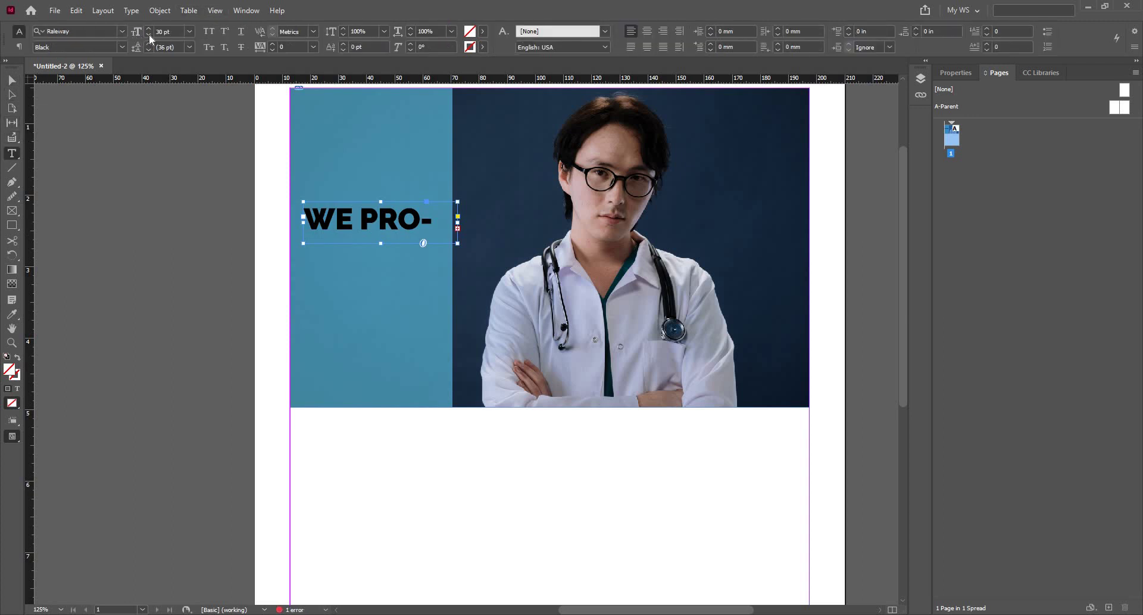
click(148, 34)
click(149, 34)
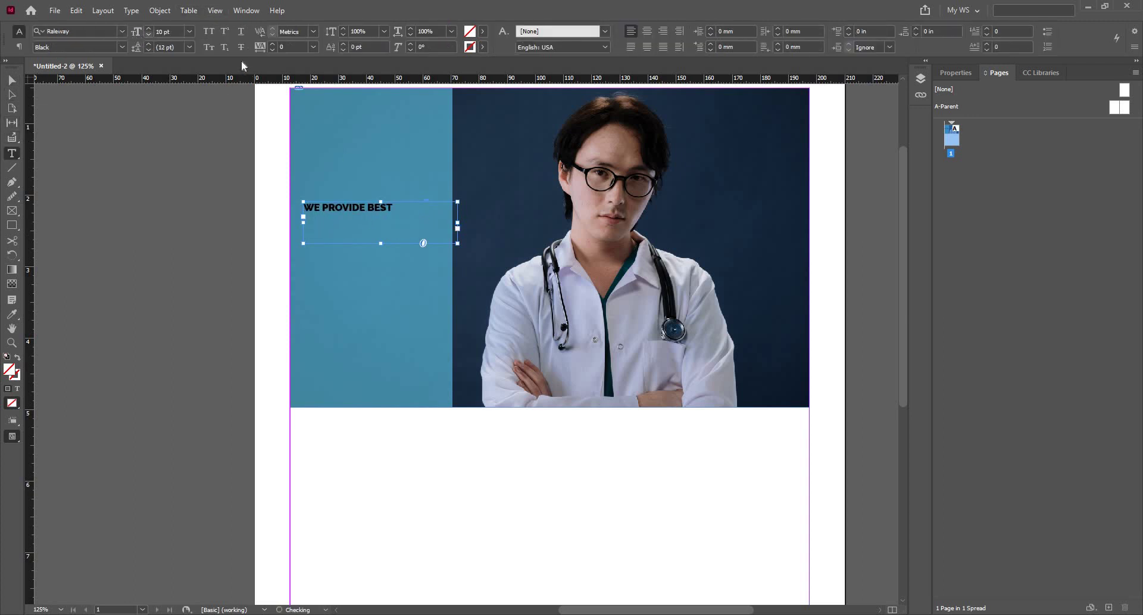
shift+click(150, 29)
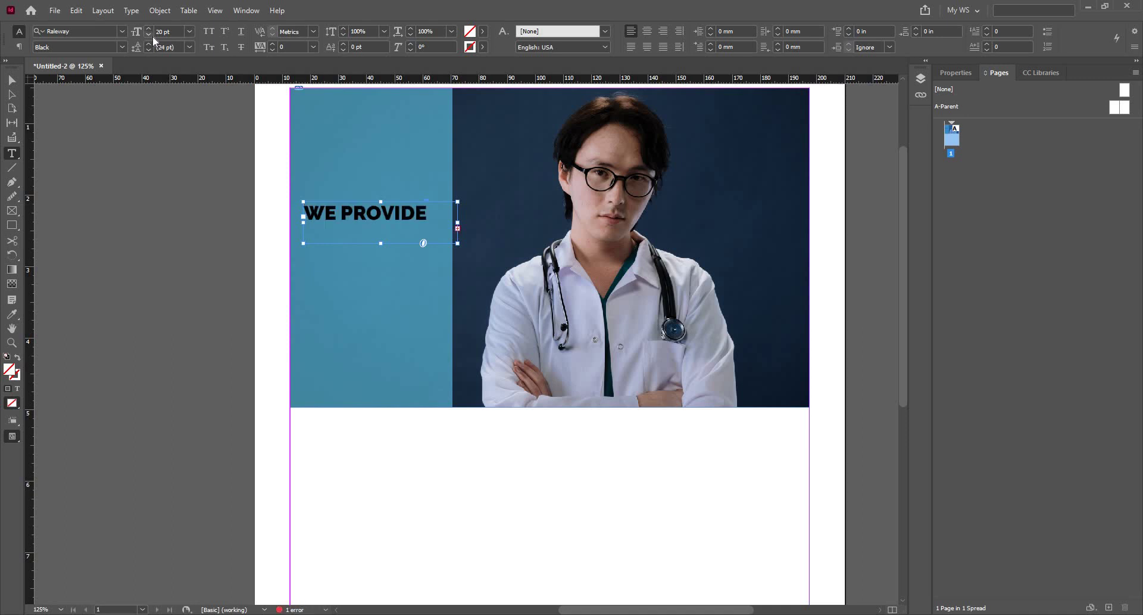
click(152, 37)
click(153, 37)
click(152, 37)
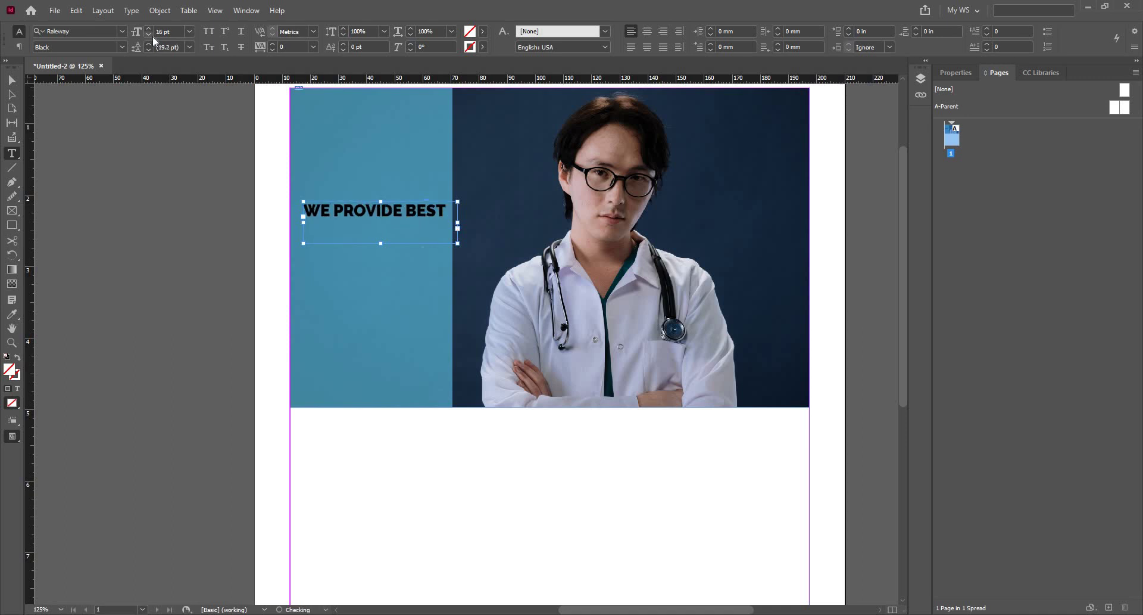
click(153, 37)
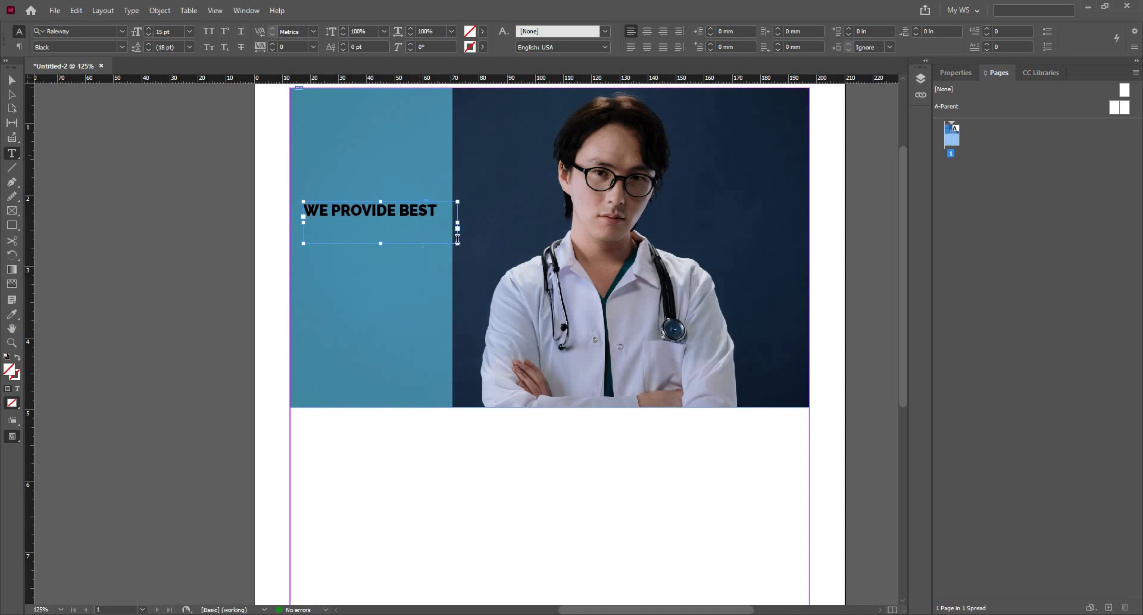
Step: Fit the WE PROVIDE BEST text frame's height to its single line of text
click(427, 226)
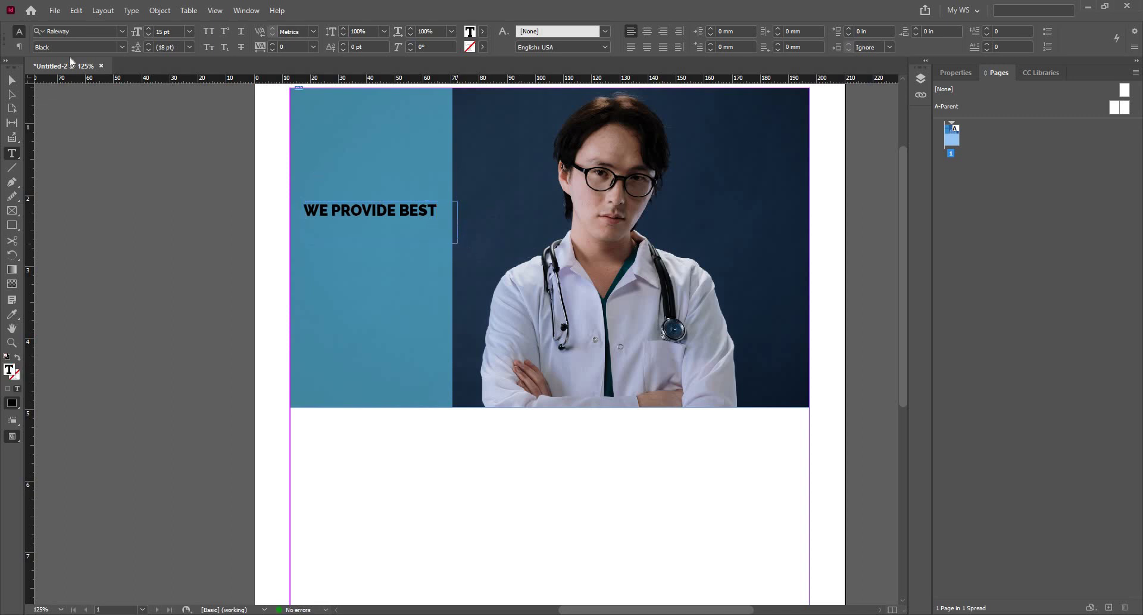
key(Escape)
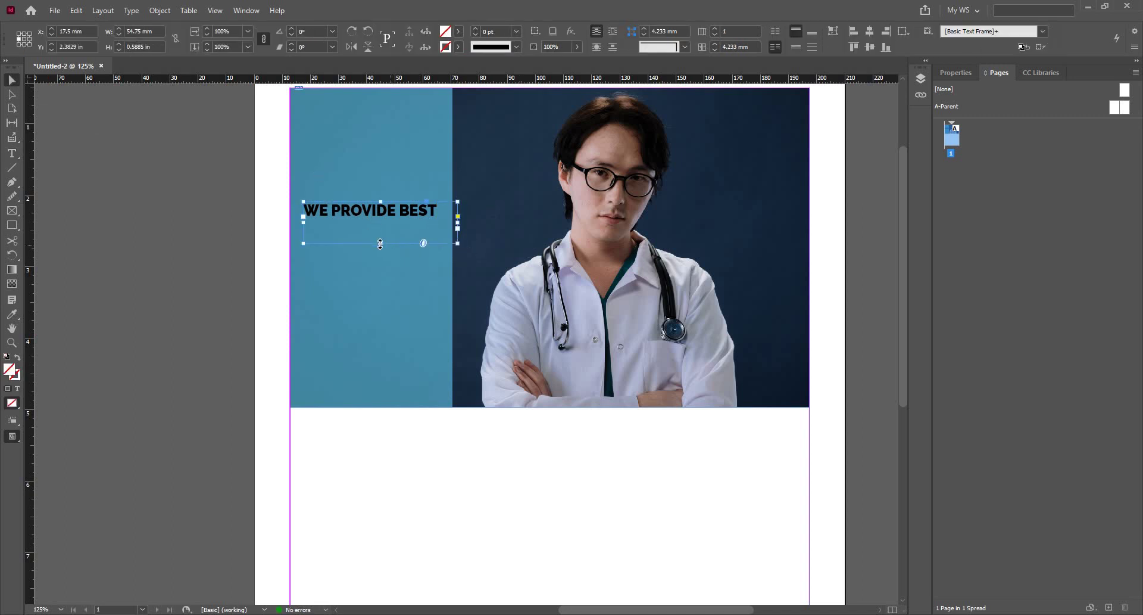
double_click(382, 243)
scroll(476, 210, up, 5)
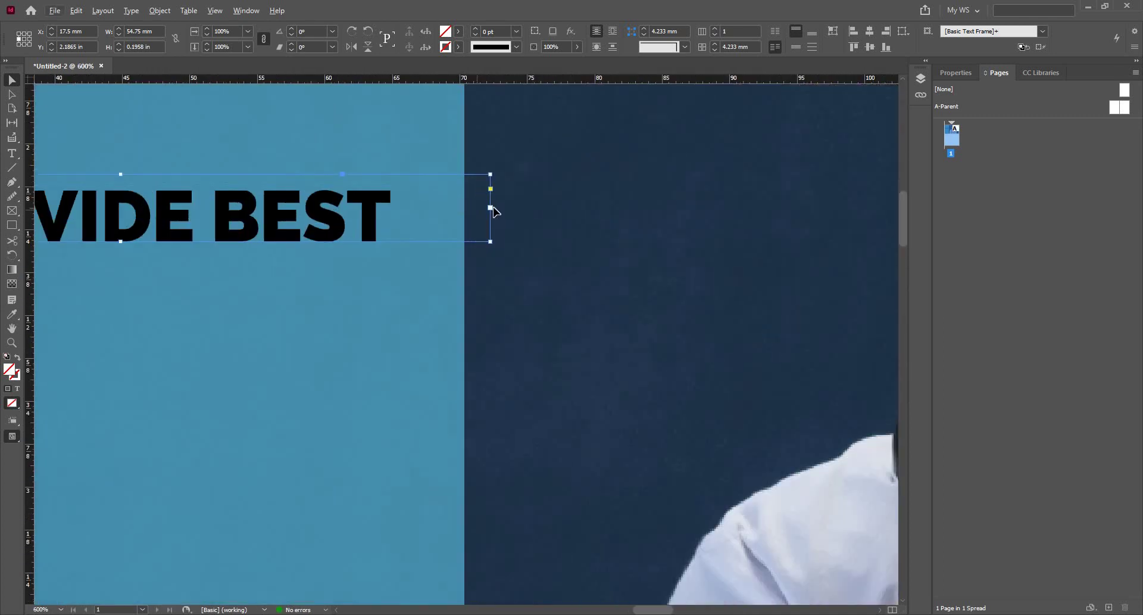
Step: Fit the WE PROVIDE BEST text frame's width to its text, about 47.26 mm wide
click(12, 80)
click(493, 209)
click(490, 207)
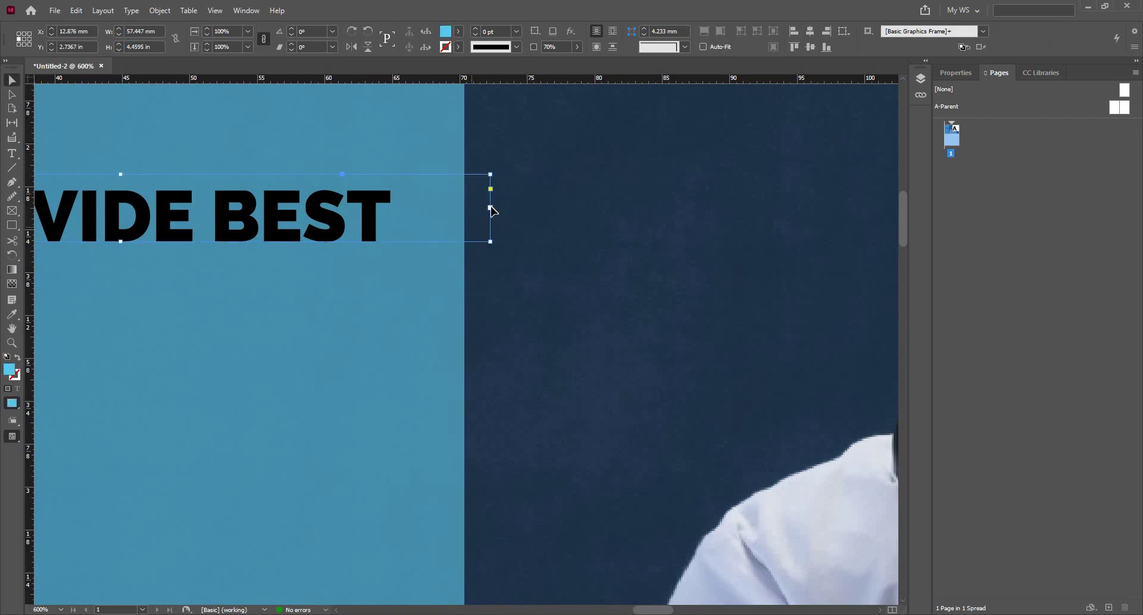
click(493, 210)
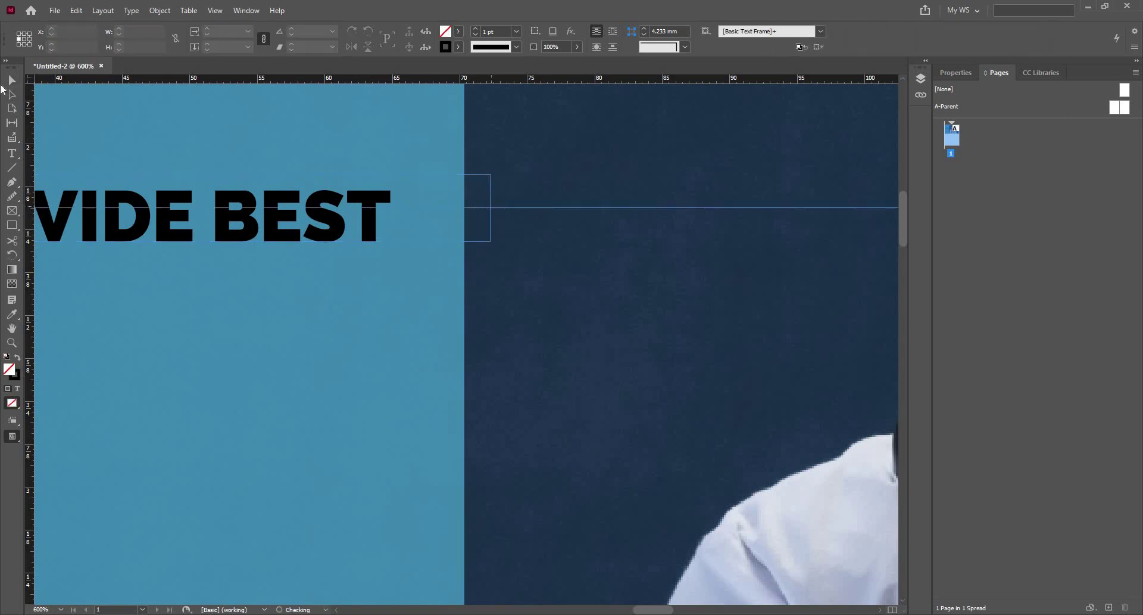
click(493, 210)
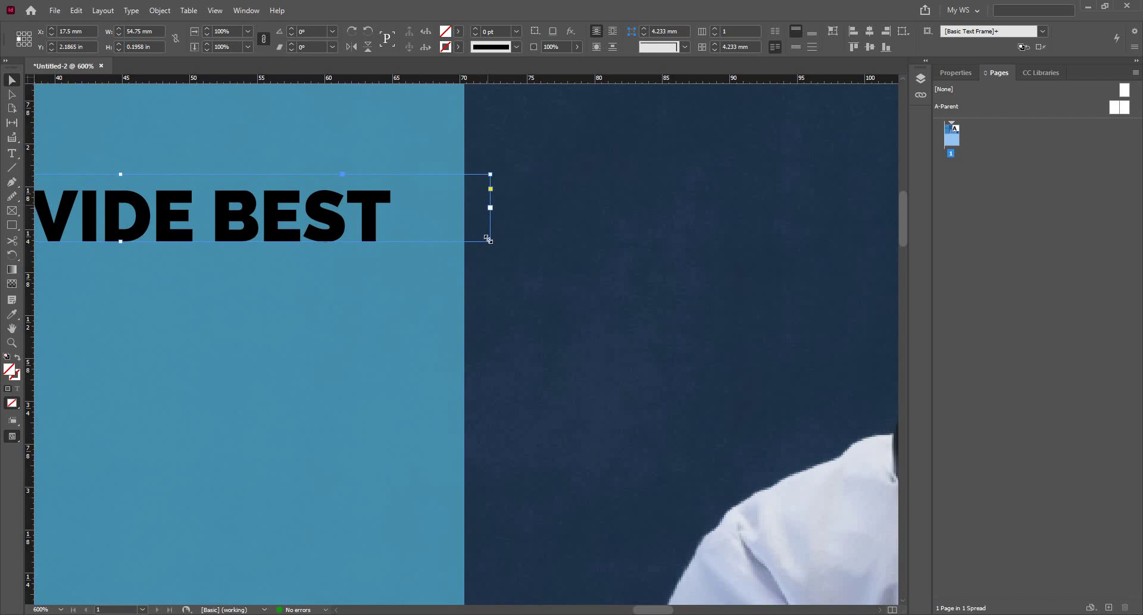
double_click(490, 241)
key(ctrl+2)
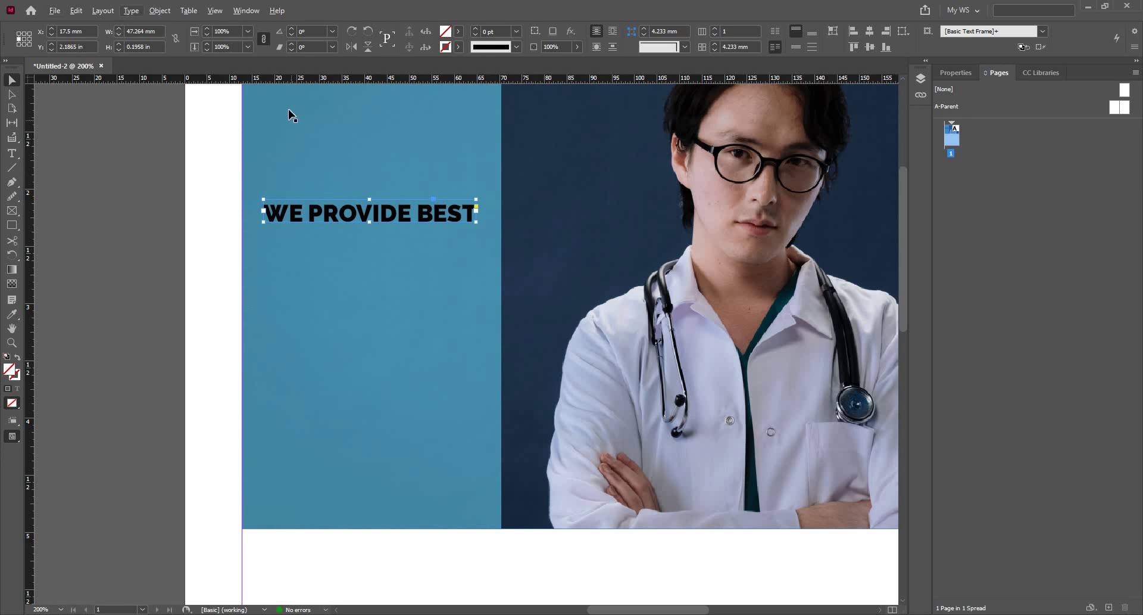
Step: Set the WE PROVIDE BEST text in Raleway Bold after trying ExtraBold
click(131, 11)
click(10, 160)
click(10, 157)
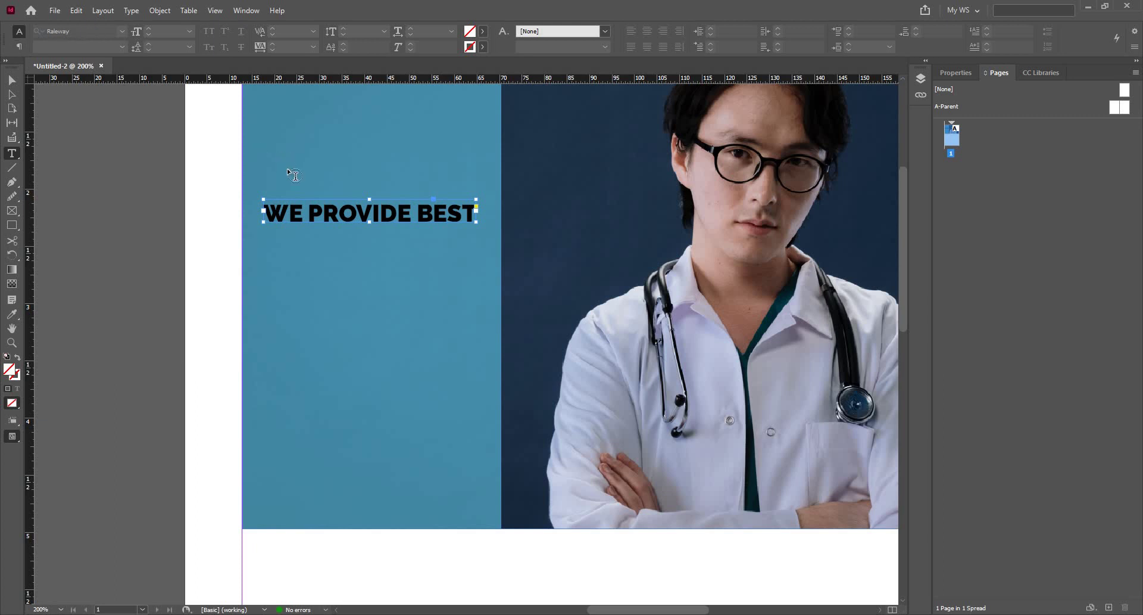
click(12, 80)
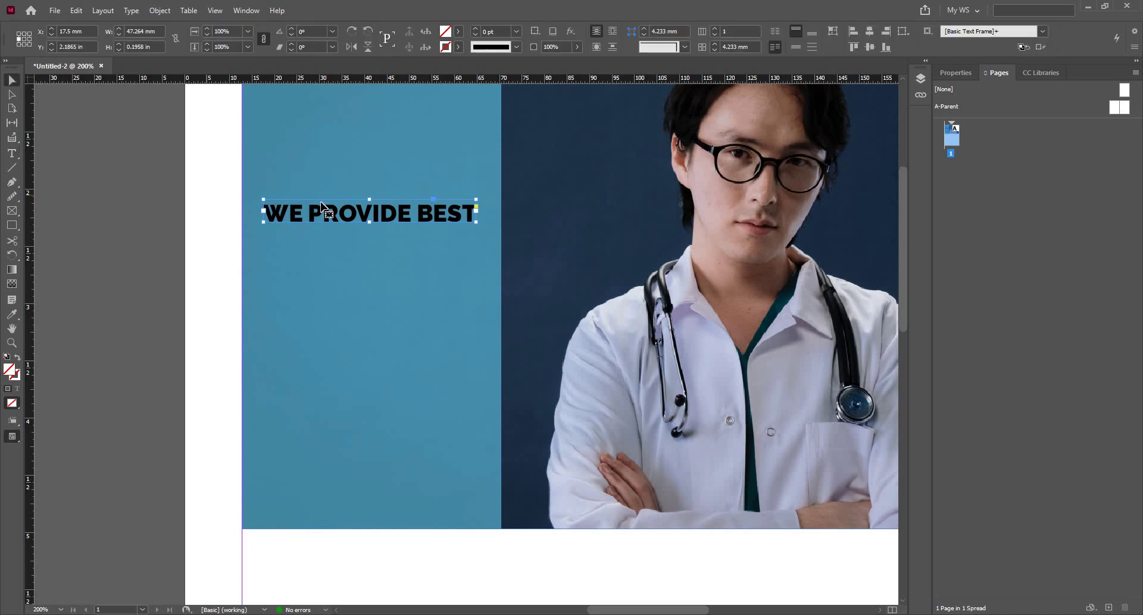
click(12, 154)
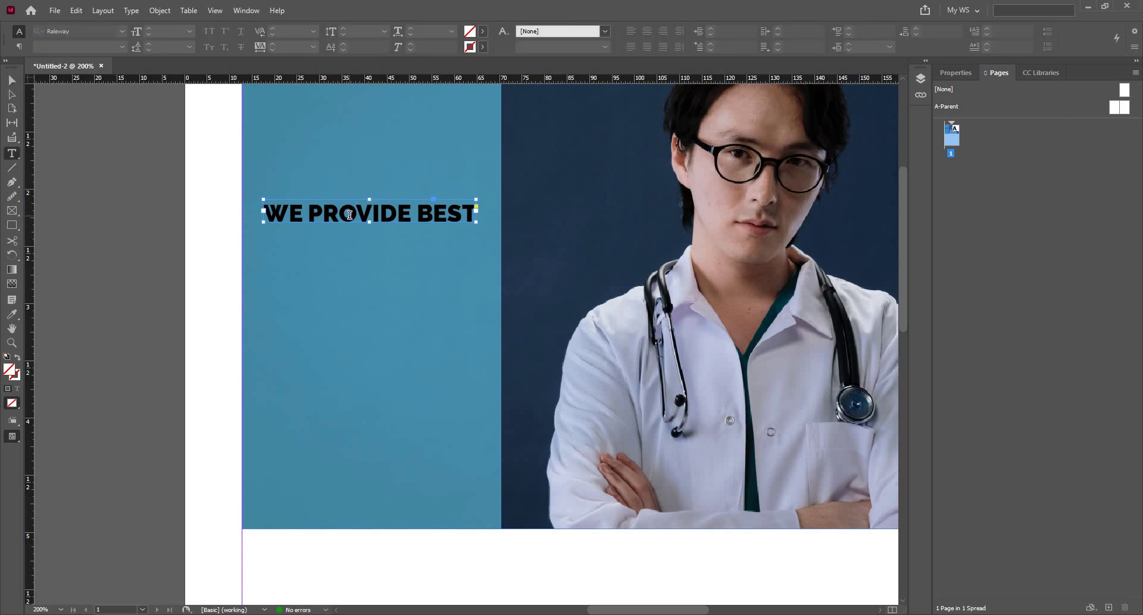
double_click(350, 214)
key(ctrl+a)
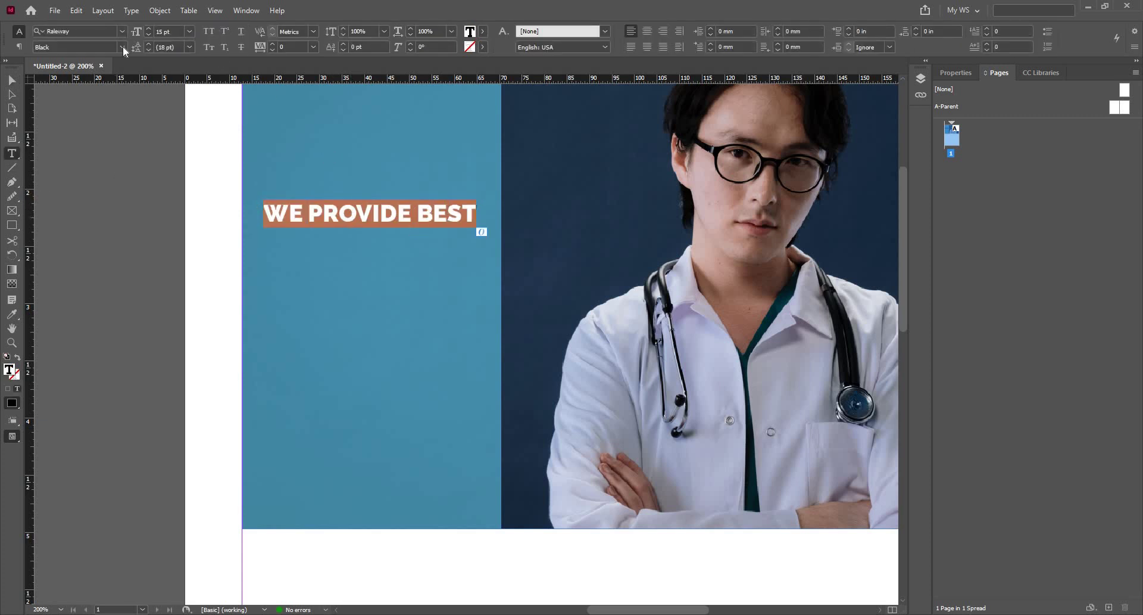
click(123, 47)
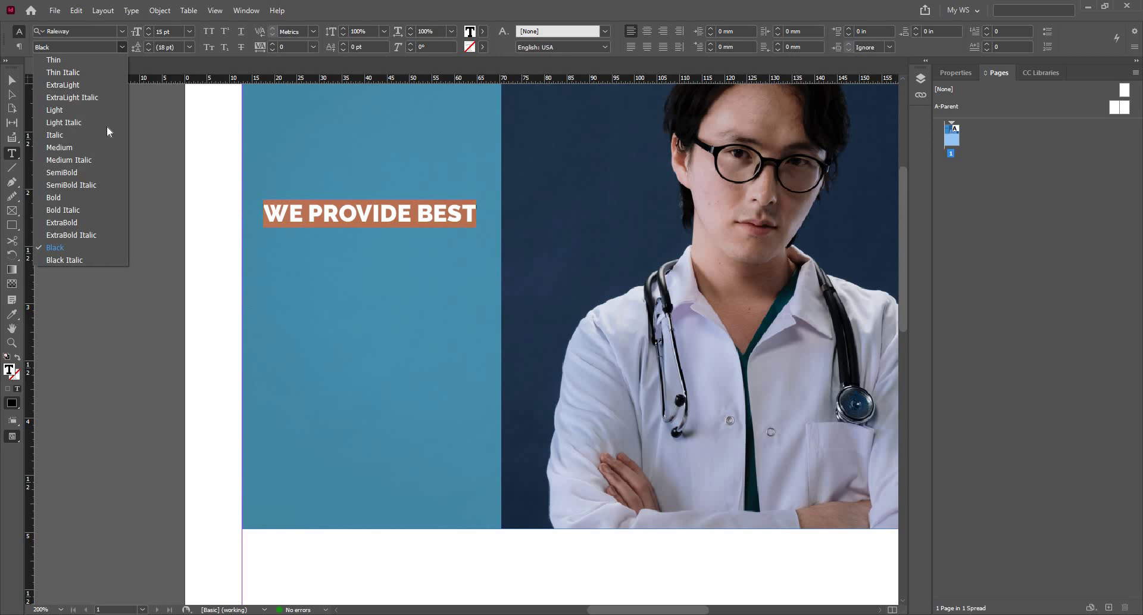
click(121, 222)
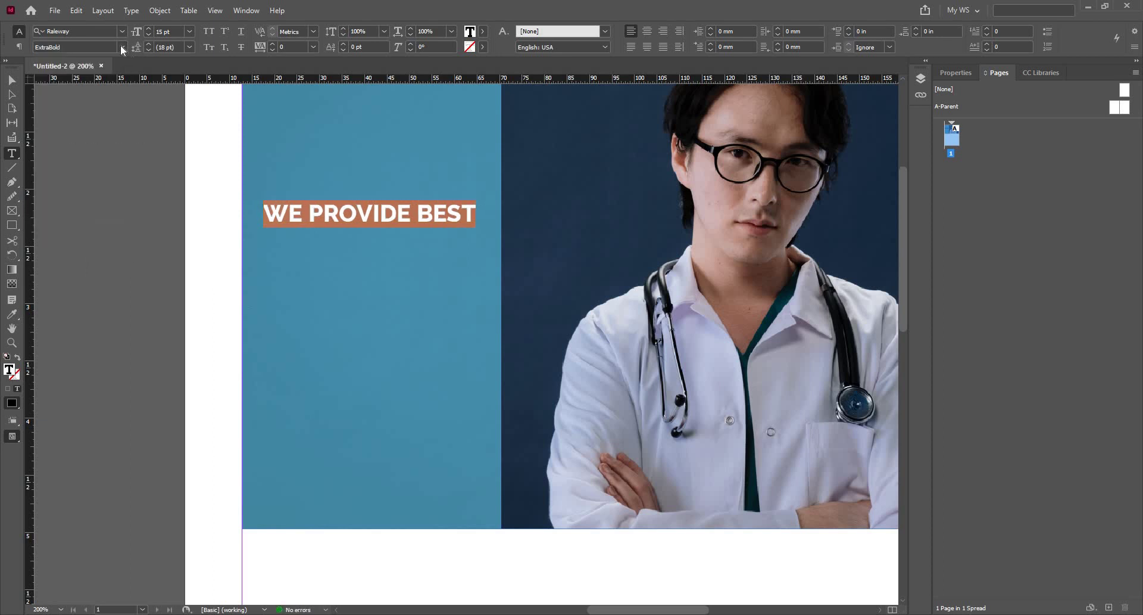
click(120, 47)
click(92, 197)
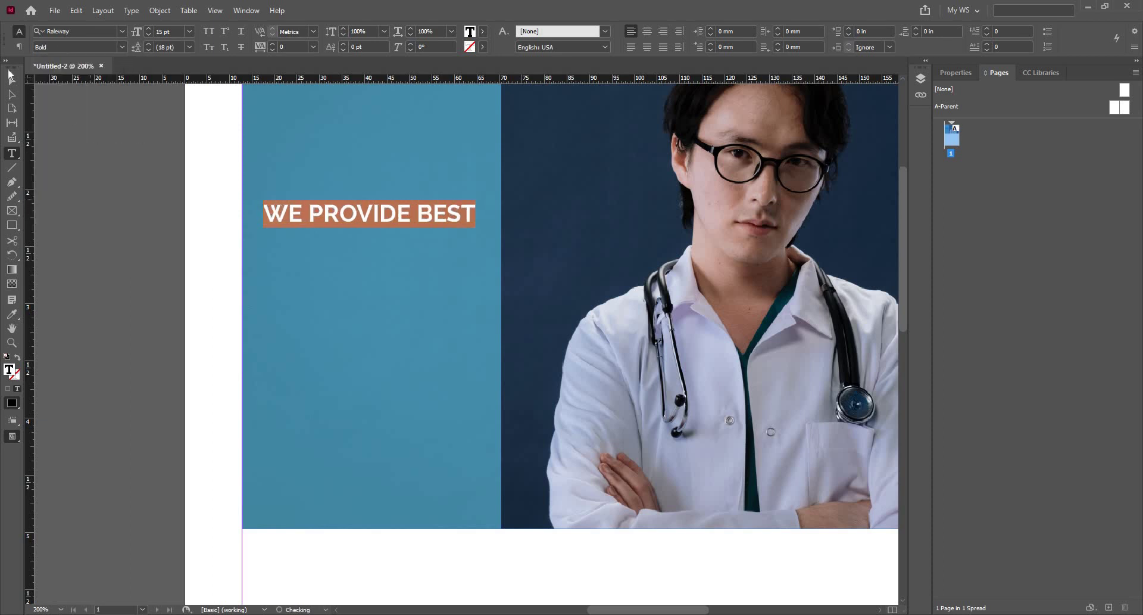
click(11, 81)
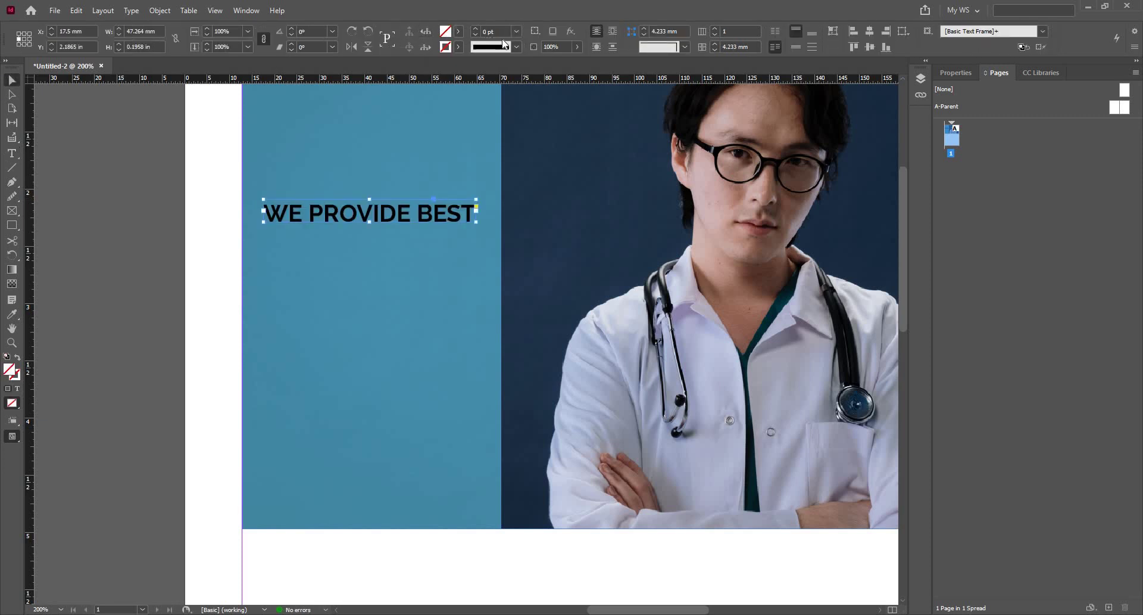
Step: Try a [Paper] fill and then a [Paper] stroke on the WE PROVIDE BEST text frame, undoing each one
click(12, 153)
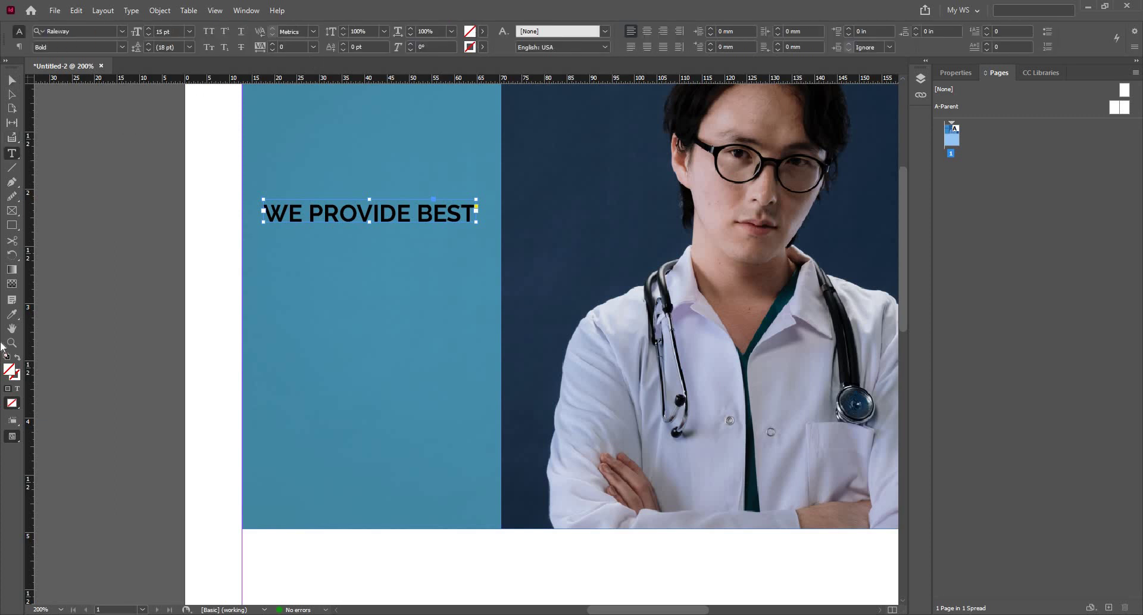
click(484, 35)
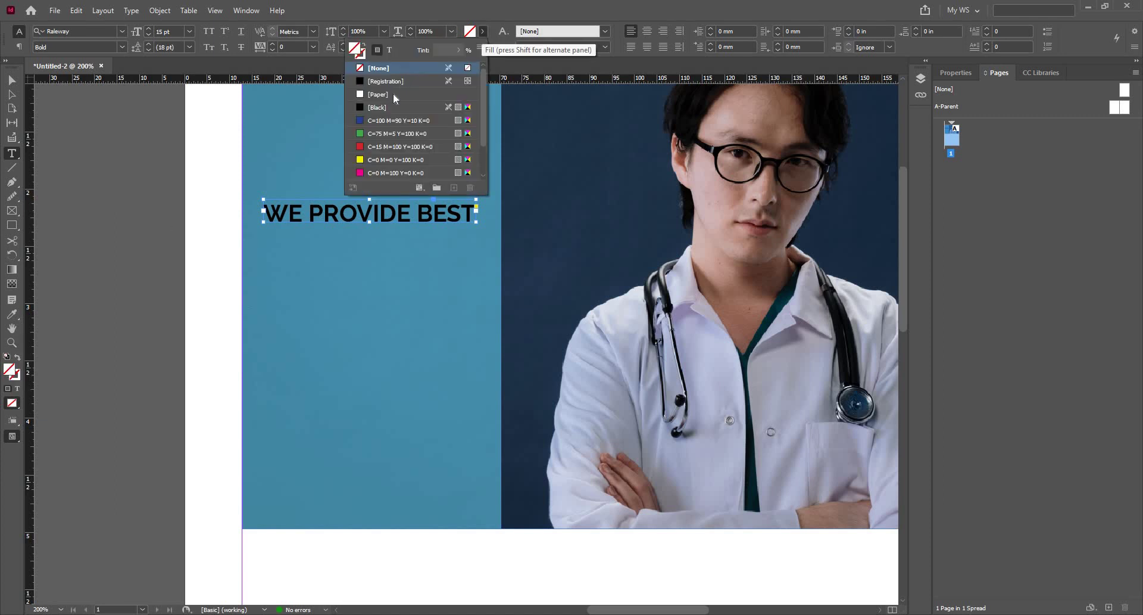
click(394, 94)
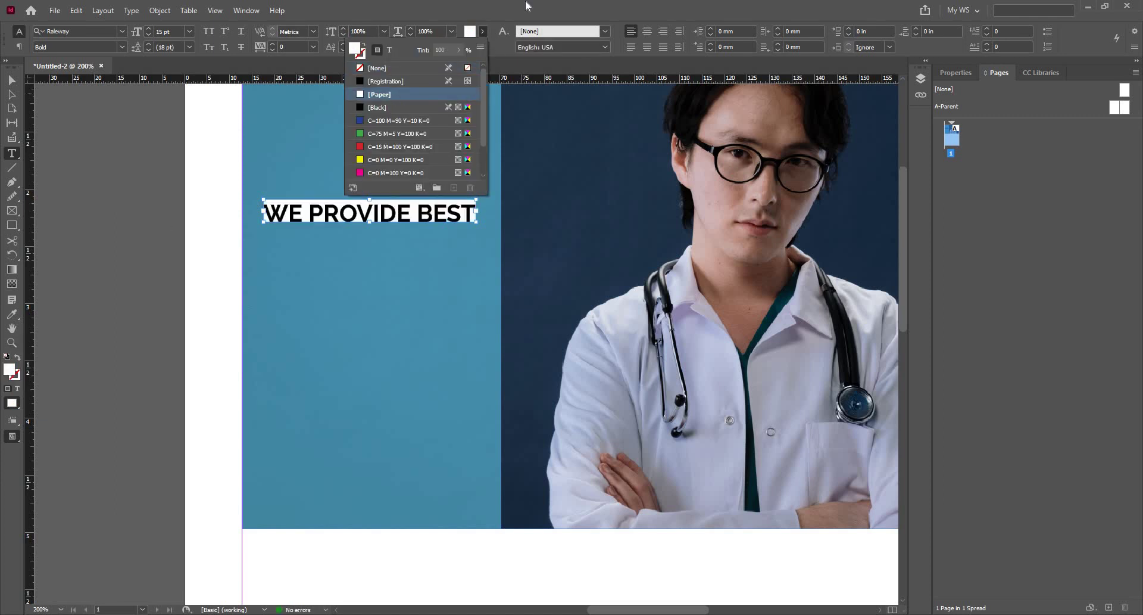
key(ctrl+z)
click(483, 47)
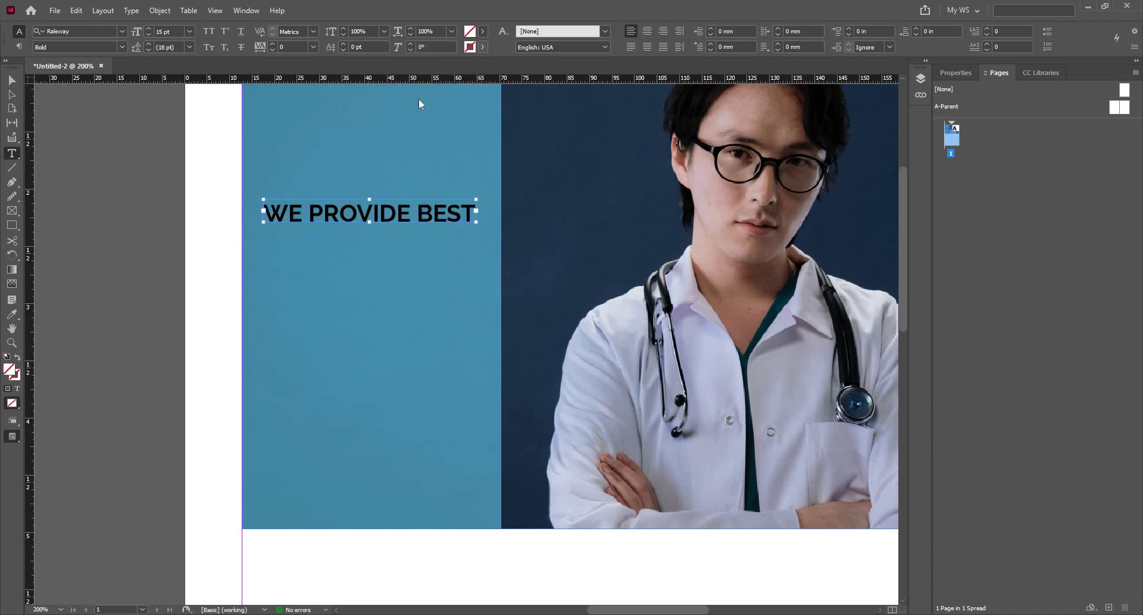
click(400, 110)
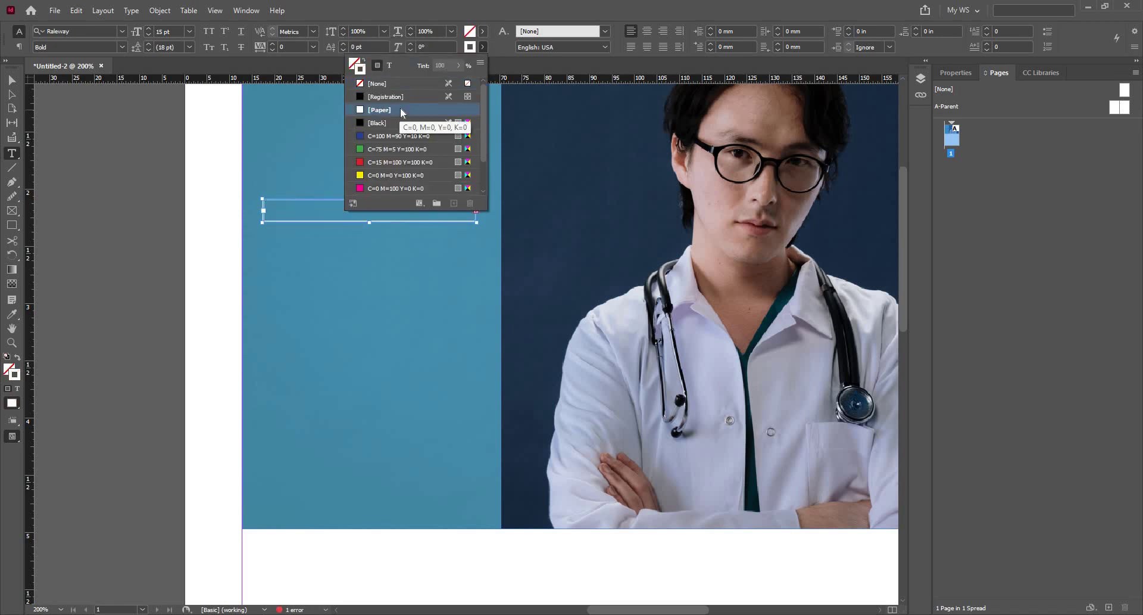
click(596, 3)
key(ctrl+z)
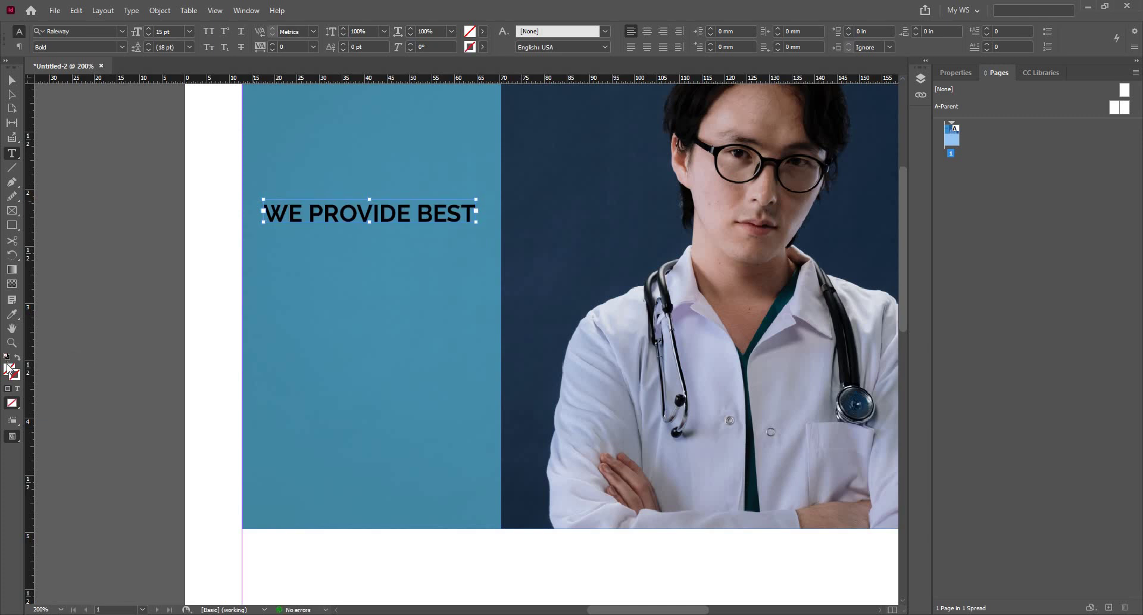
Step: Apply the [Paper] fill color to the WE PROVIDE BEST text itself, not to its frame
click(17, 388)
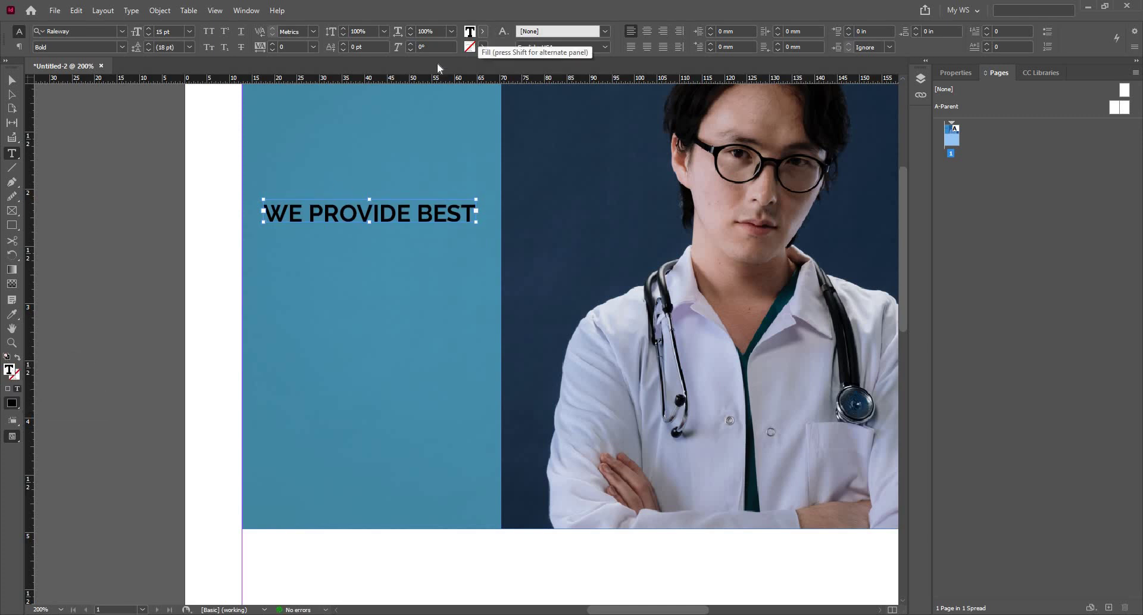
click(480, 36)
click(379, 94)
key(Escape)
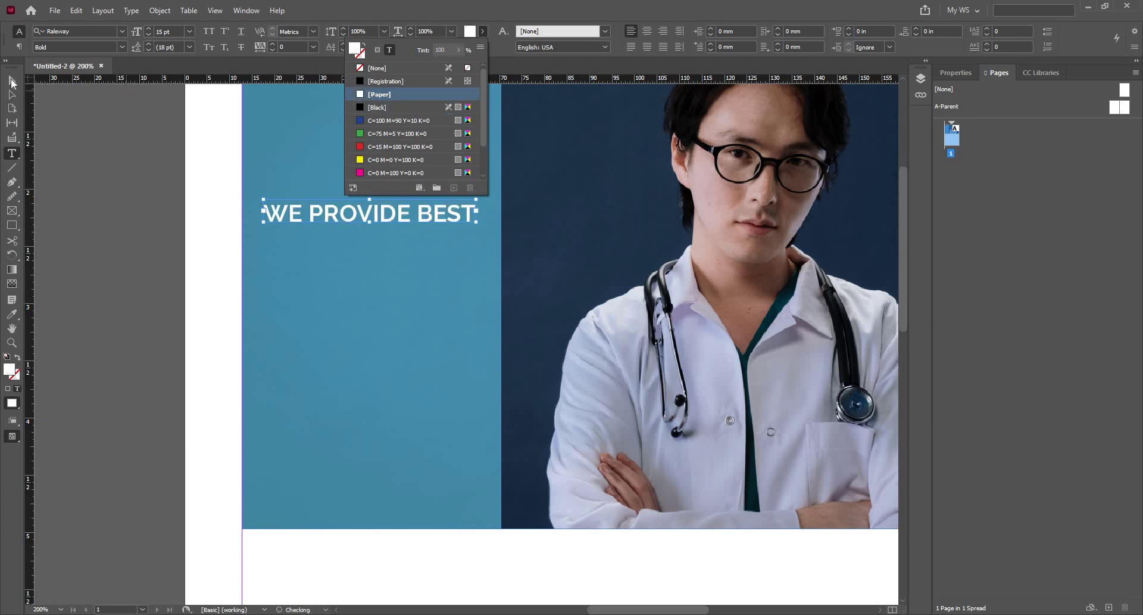
click(137, 144)
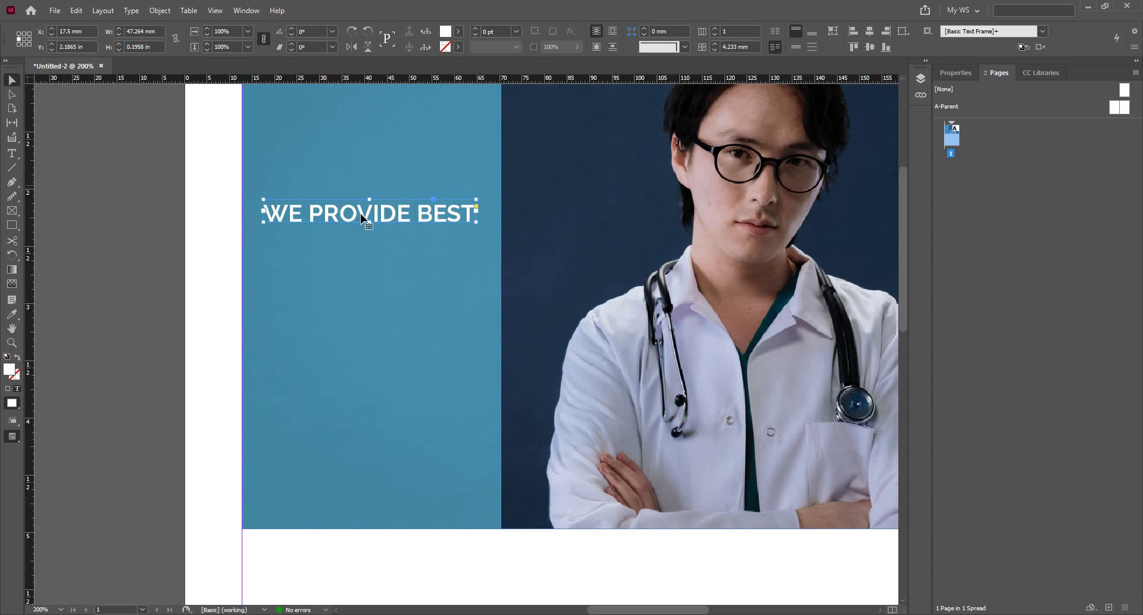
Step: Duplicate the WE PROVIDE BEST text frame directly below the original and replace the copy's text with MEDICAL
drag(367, 222, 361, 251)
click(359, 246)
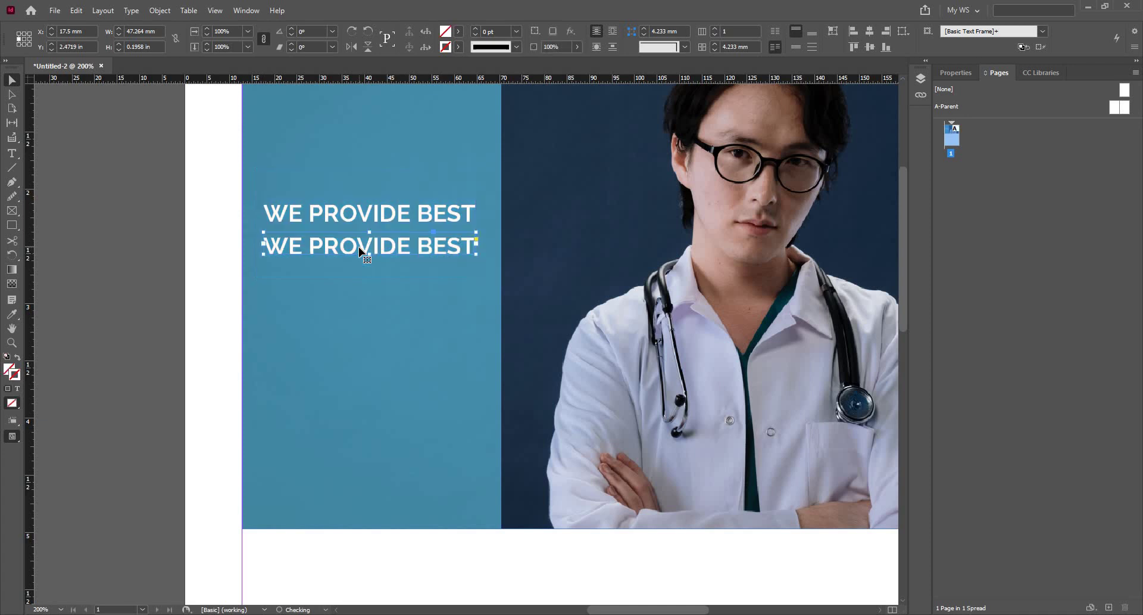
triple_click(358, 246)
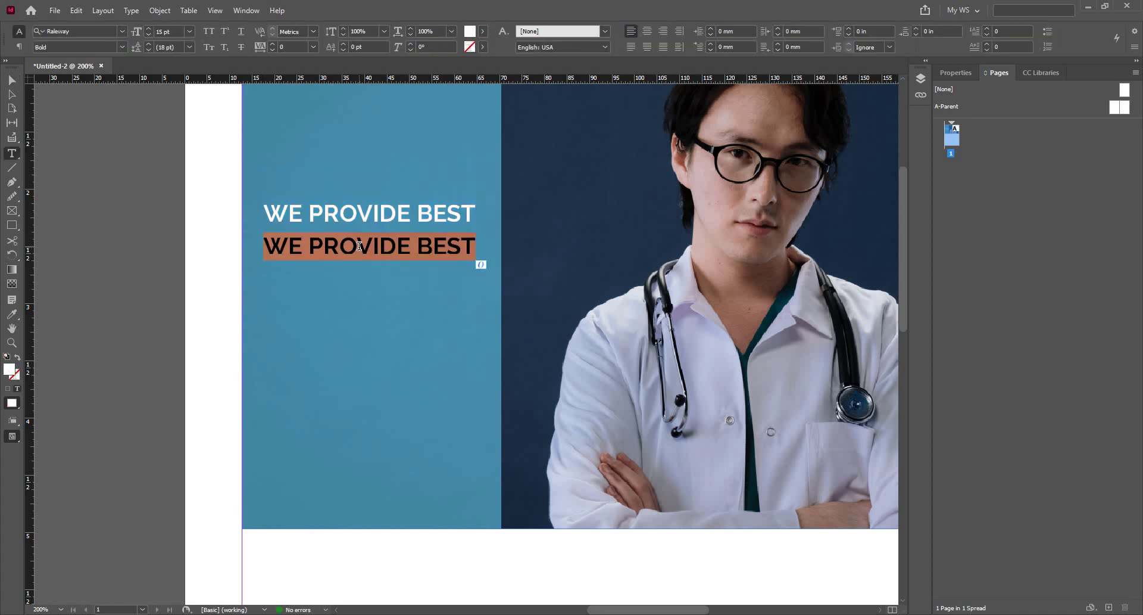
text(MED)
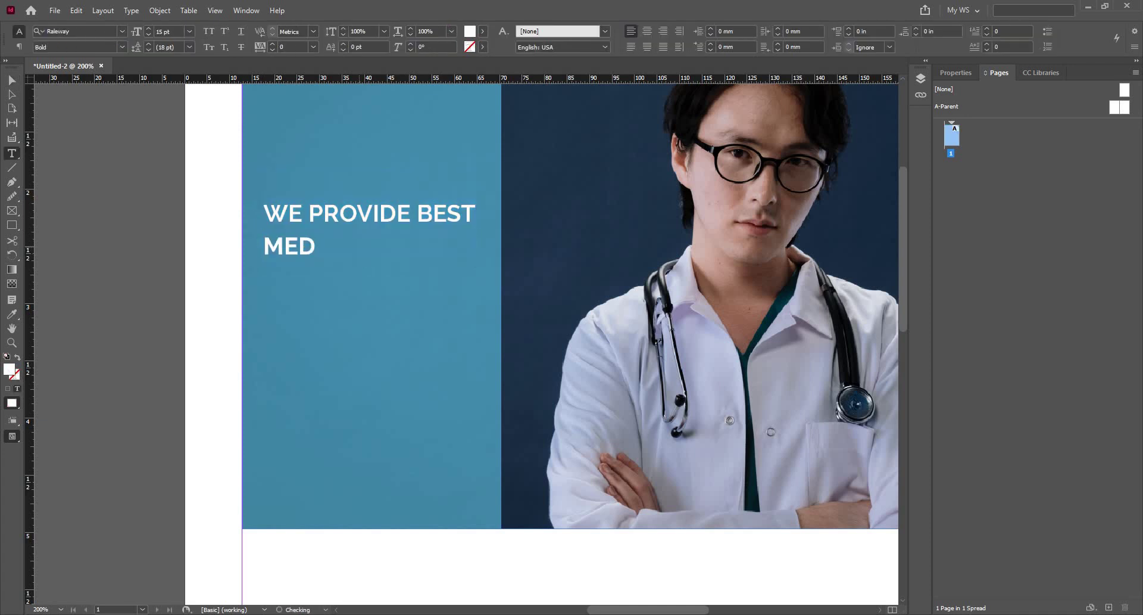
text(ICAL)
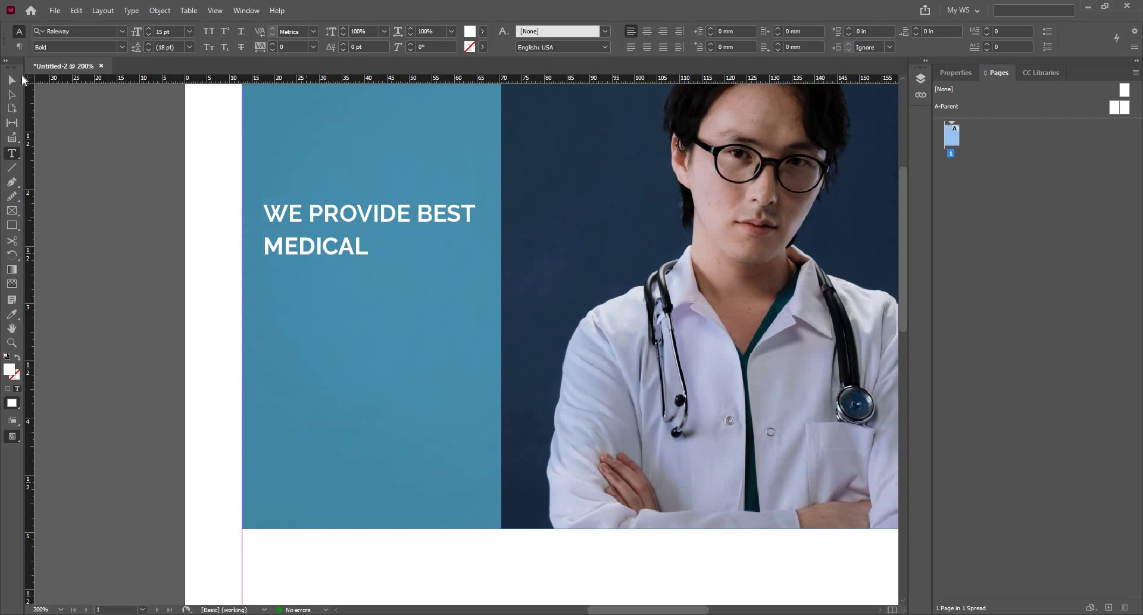
click(13, 81)
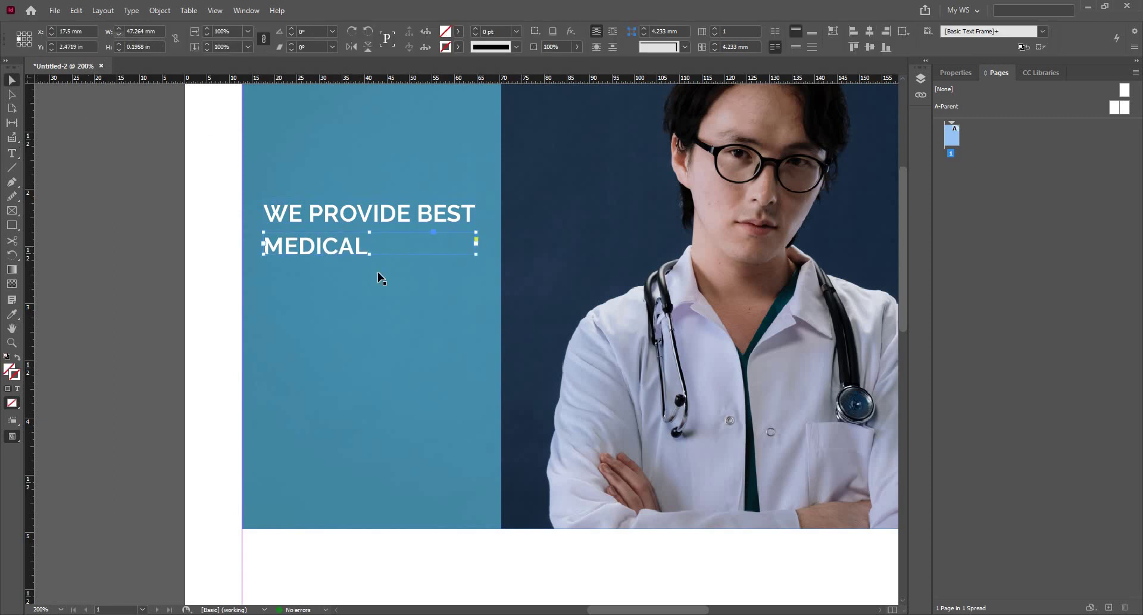
Step: Extend the MEDICAL text frame downward to about 0.48 in high and set its text to 30 pt Raleway ExtraBold
drag(370, 254, 371, 286)
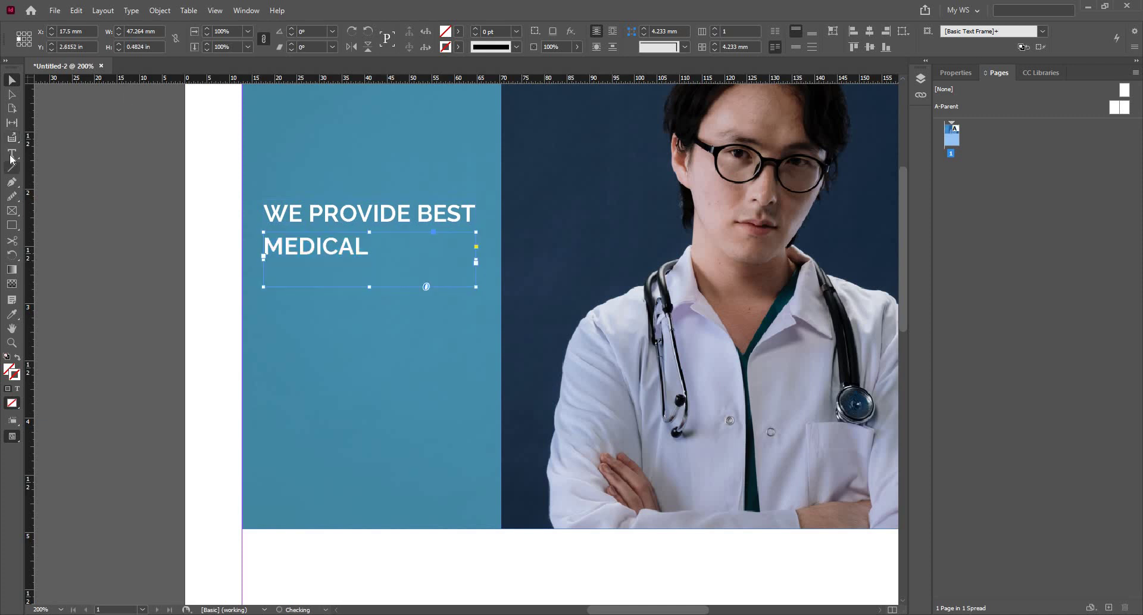
click(11, 153)
click(148, 29)
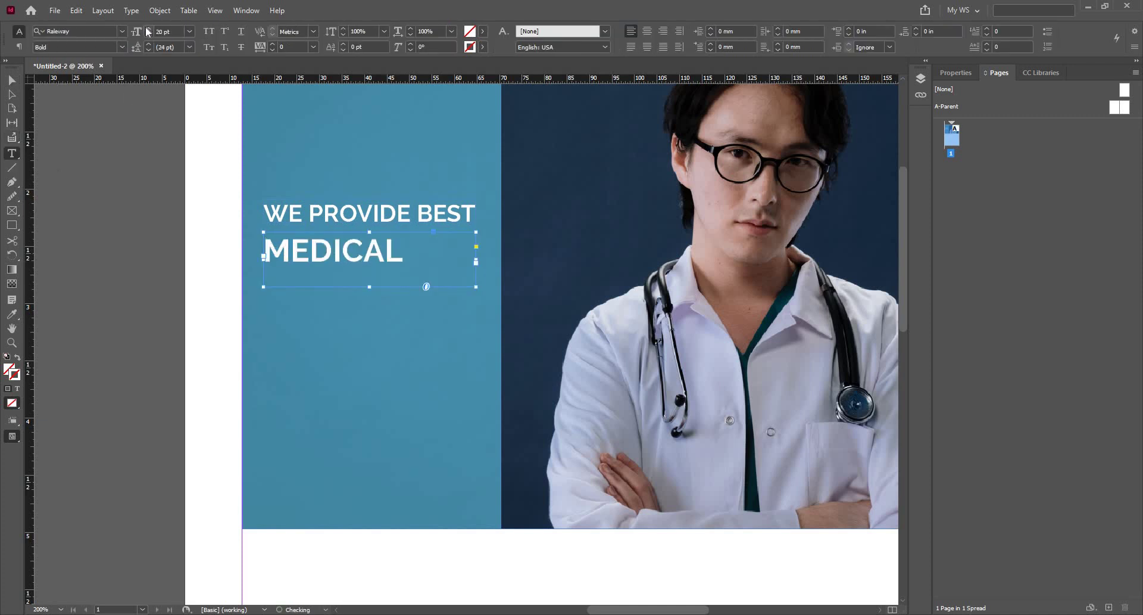
click(147, 29)
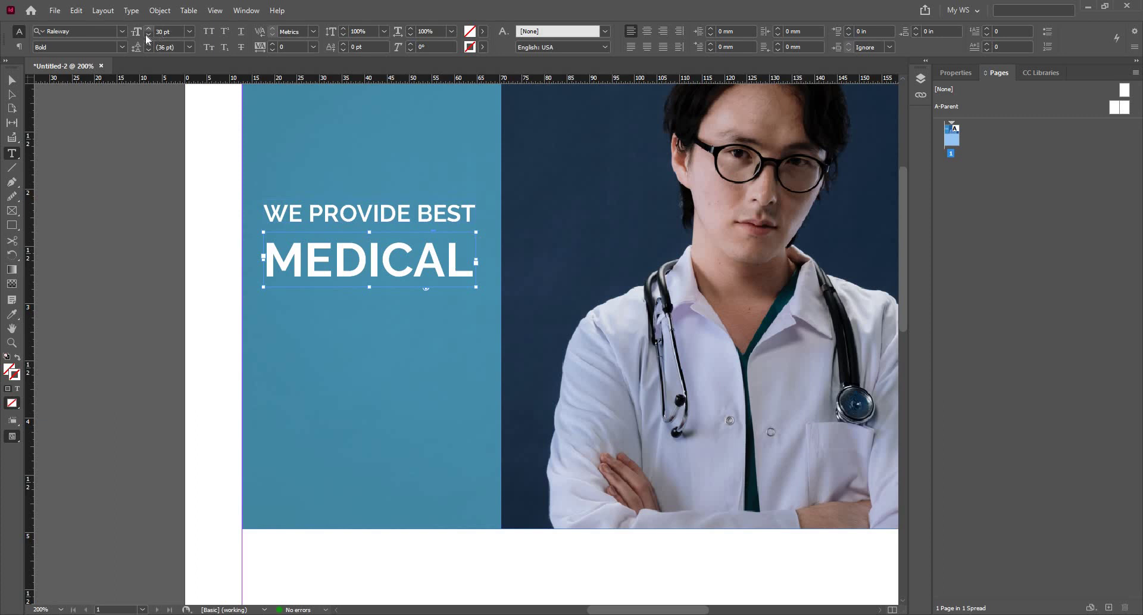
click(122, 47)
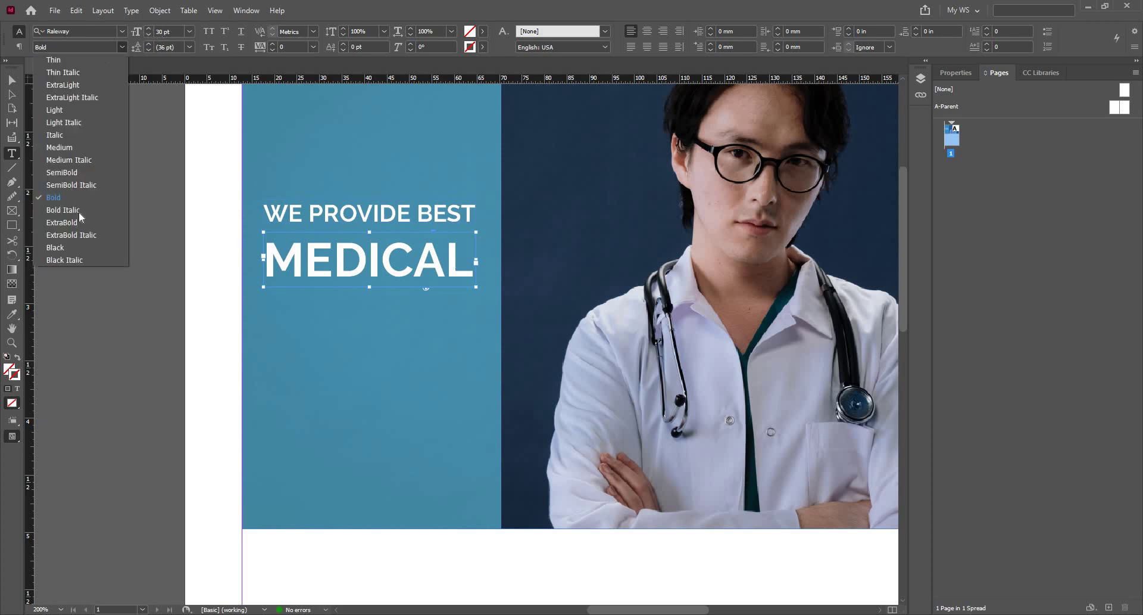
click(83, 224)
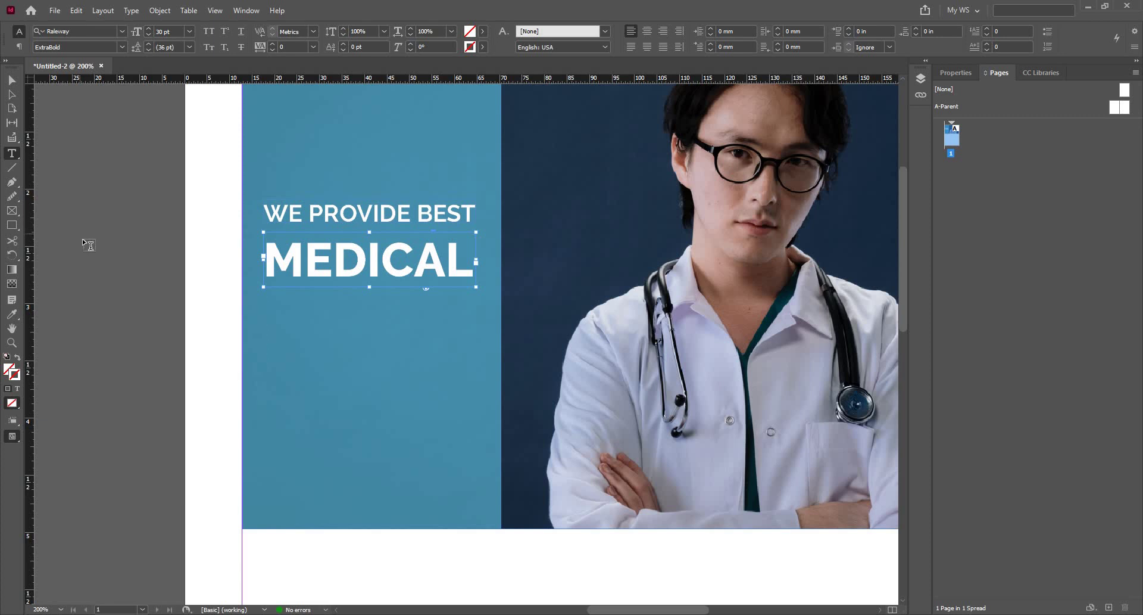
key(Escape)
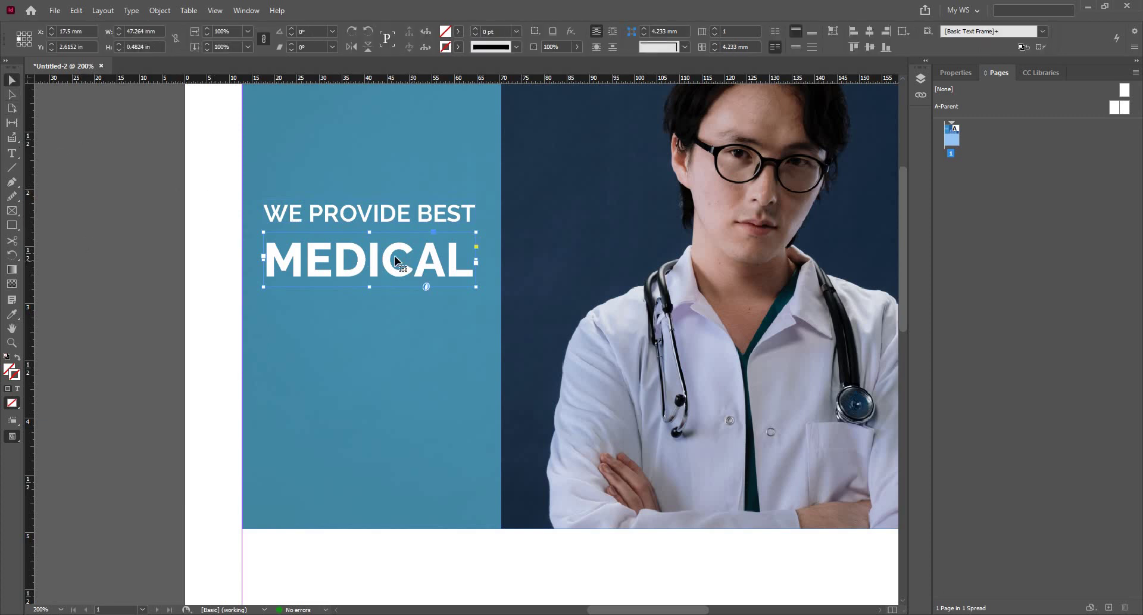
Step: Duplicate the MEDICAL text frame directly below the original and replace the copy's text with DOCTORS
drag(400, 262, 393, 324)
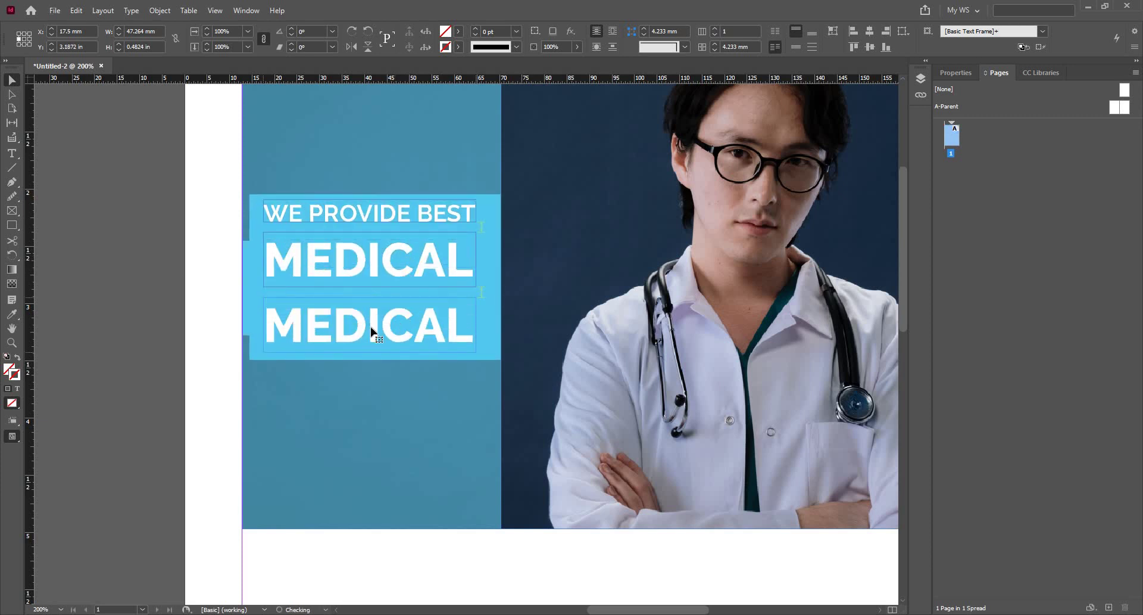
double_click(342, 333)
double_click(343, 333)
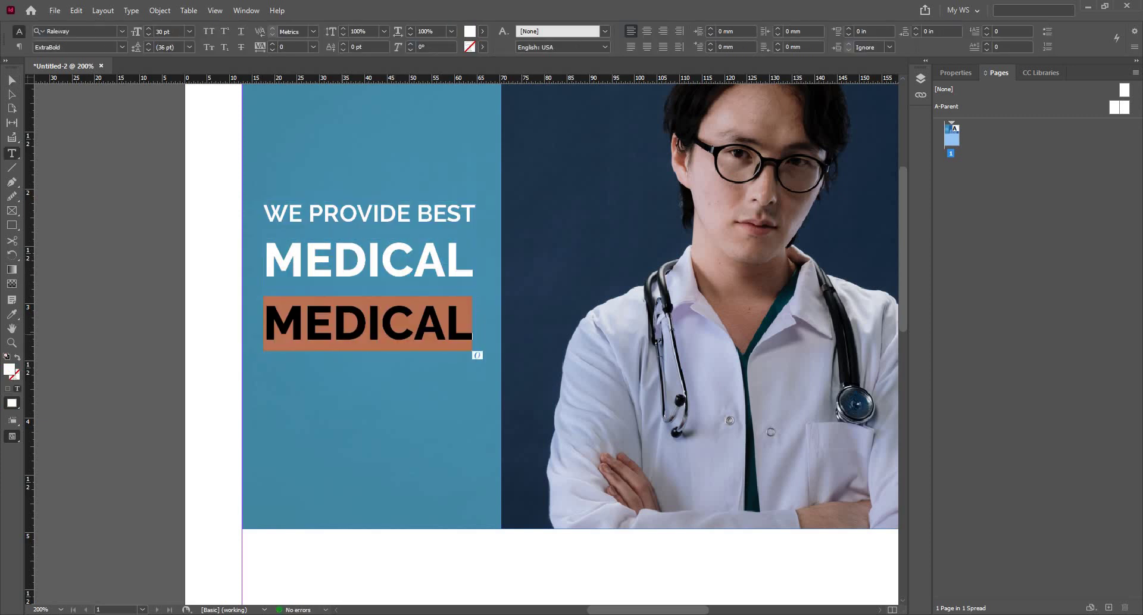
text(DOC)
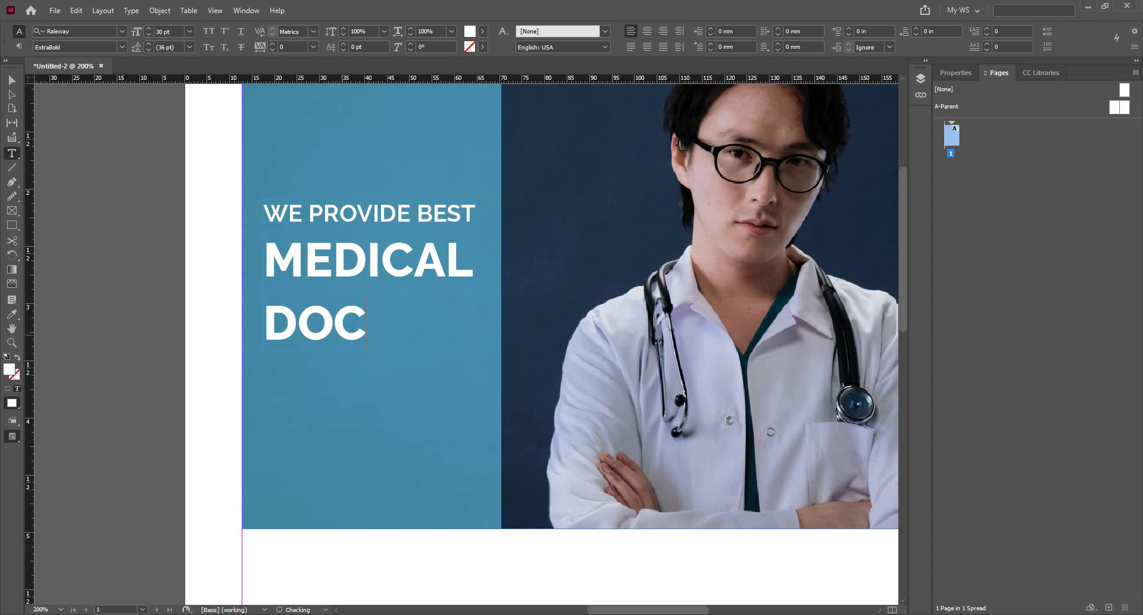
text(TO)
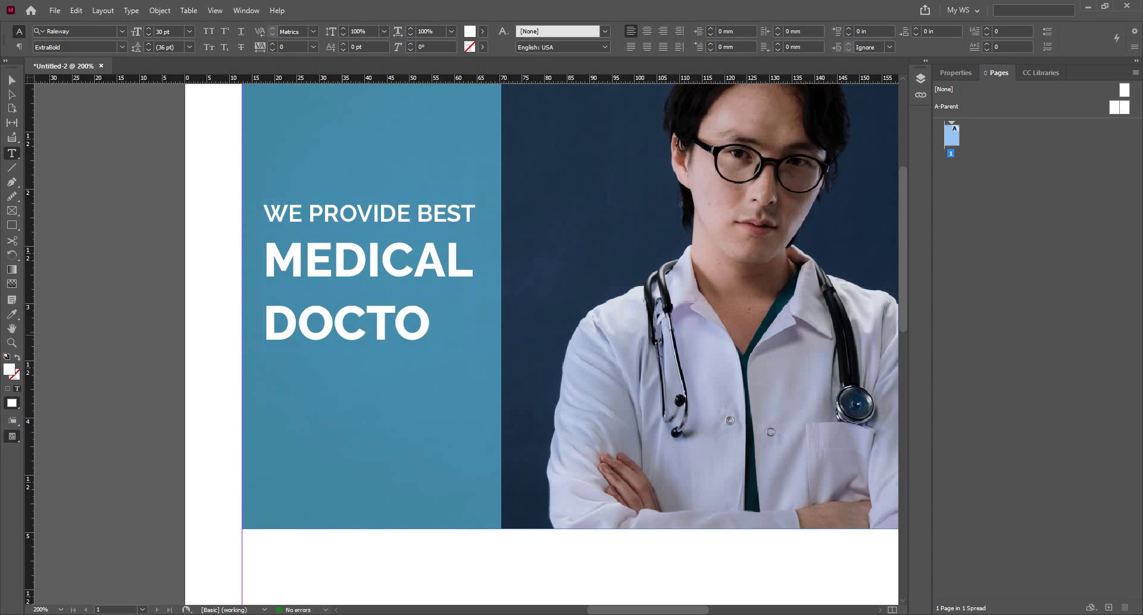
text(R)
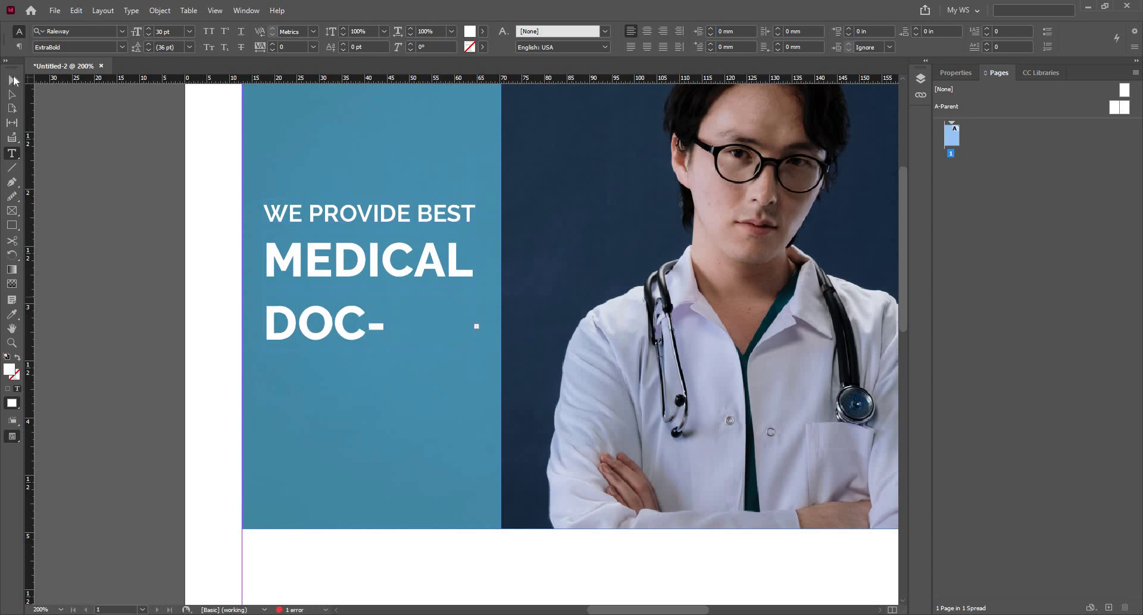
Step: Set the DOCTORS text to 27 pt Raleway SemiBold so the whole word fits its frame
click(14, 81)
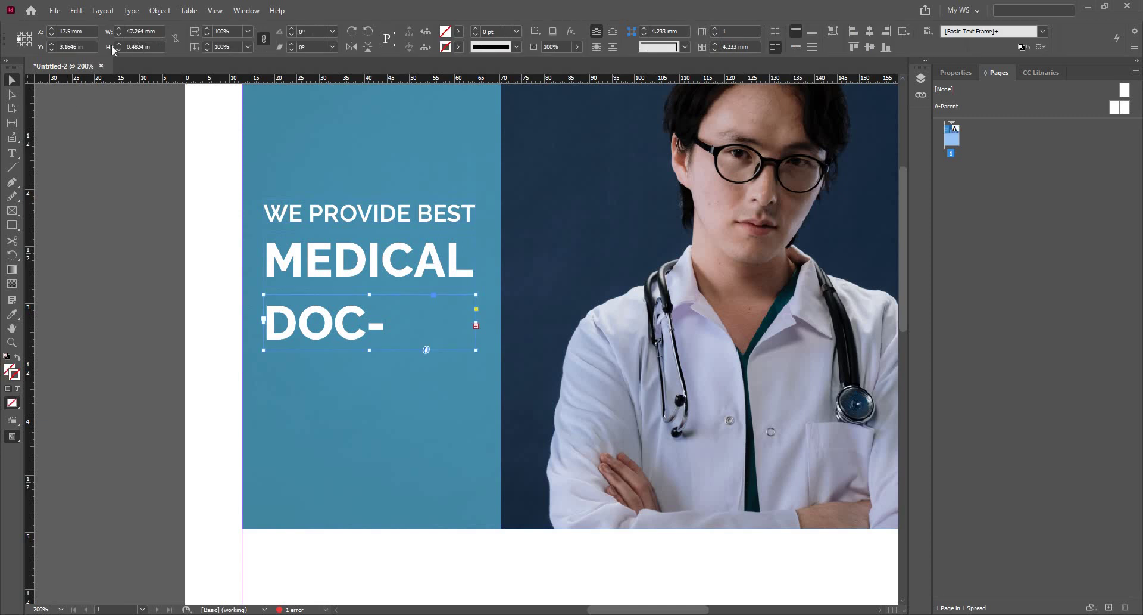
key(t)
click(149, 35)
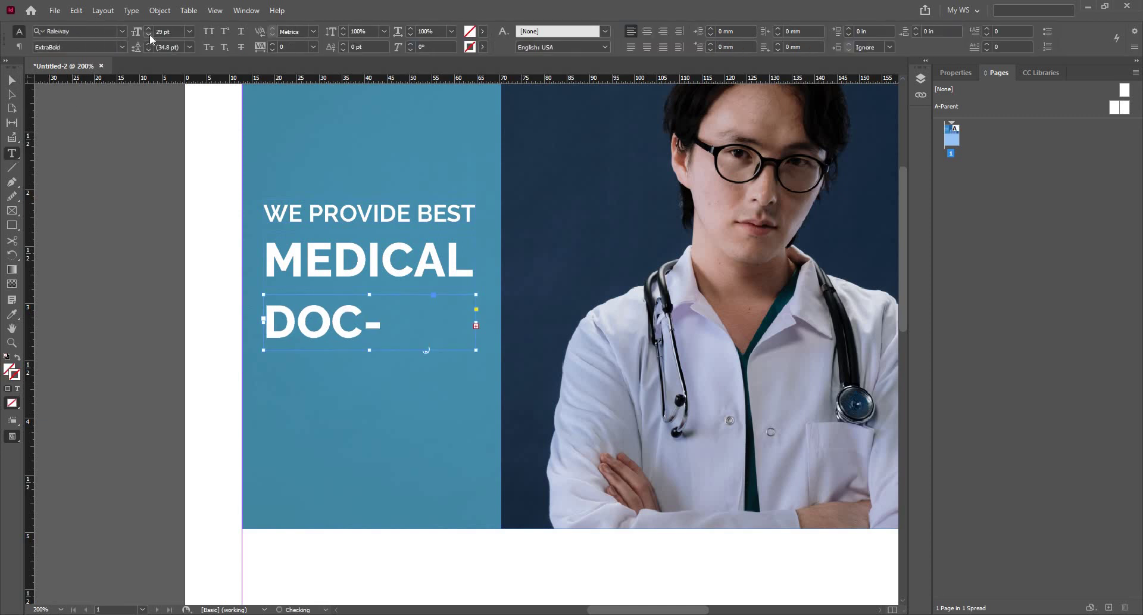
click(149, 34)
click(149, 35)
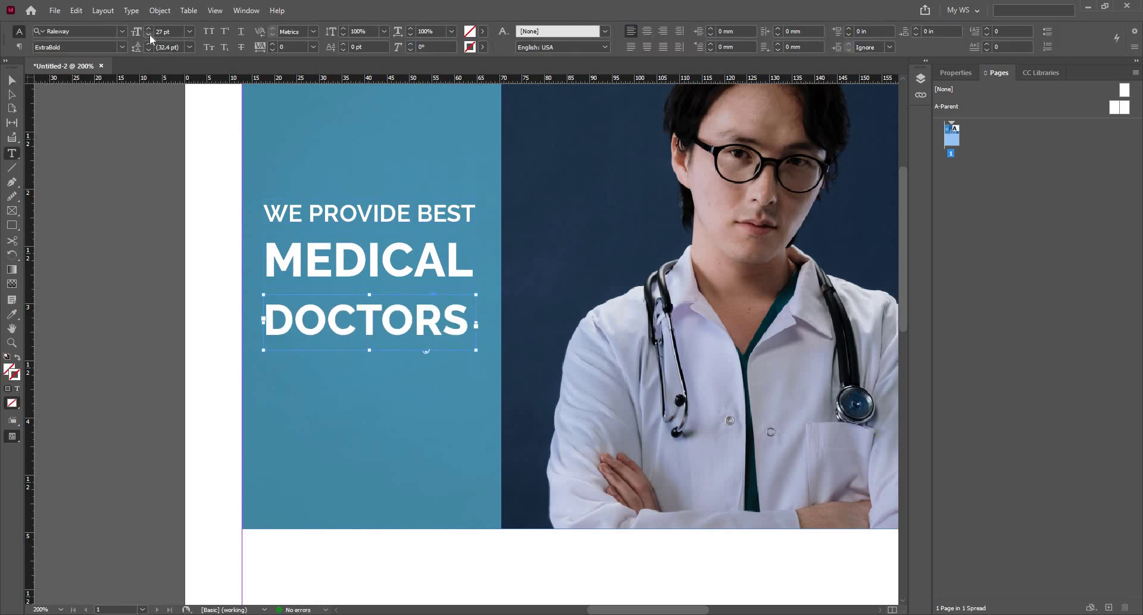
click(123, 47)
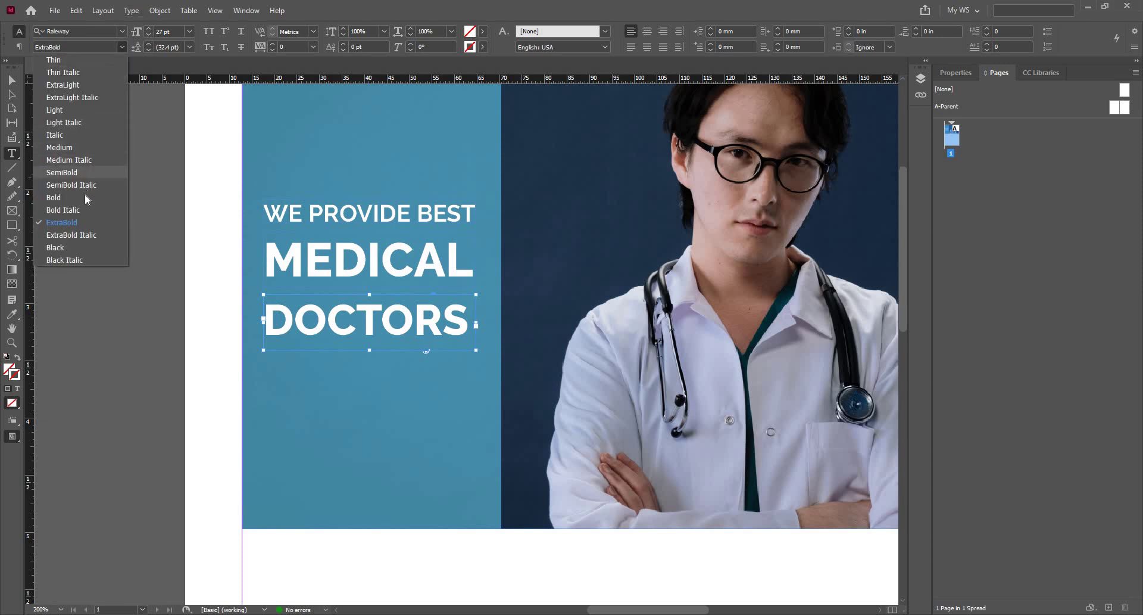
click(85, 197)
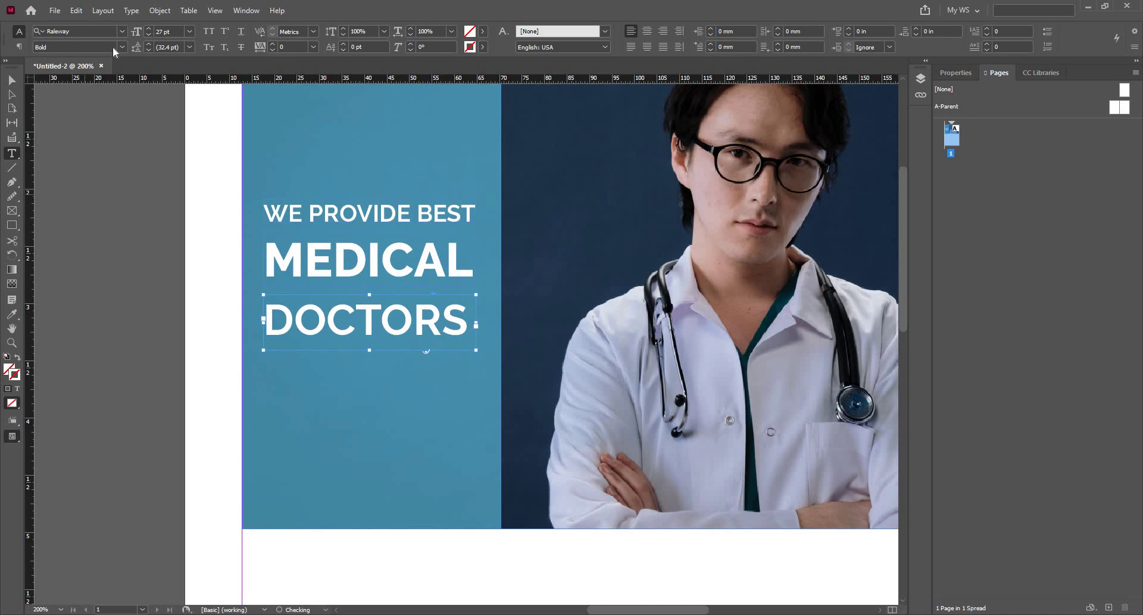
click(122, 47)
click(89, 178)
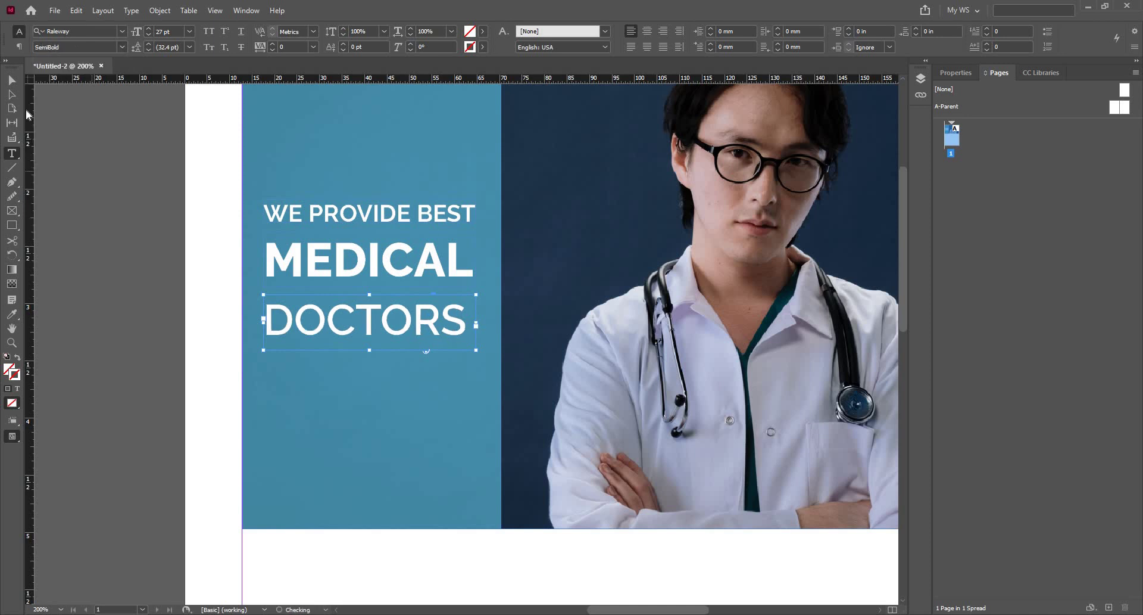
Step: Move the DOCTORS line slightly up and the WE PROVIDE BEST line down, both closer to MEDICAL
click(10, 93)
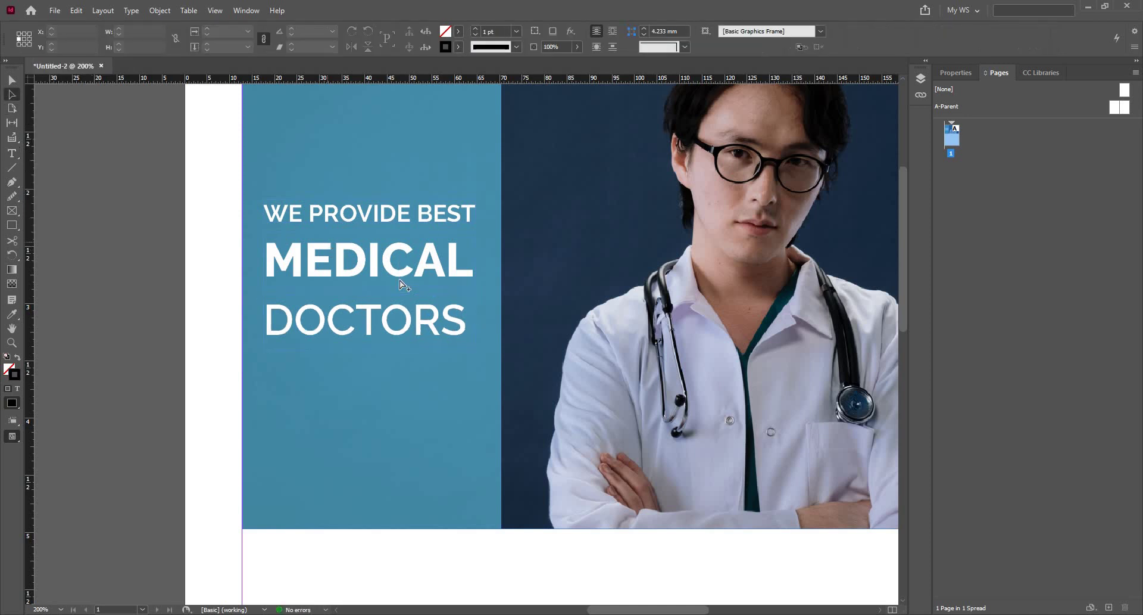
scroll(397, 288, up, 1)
scroll(396, 289, up, 1)
scroll(378, 365, down, 1)
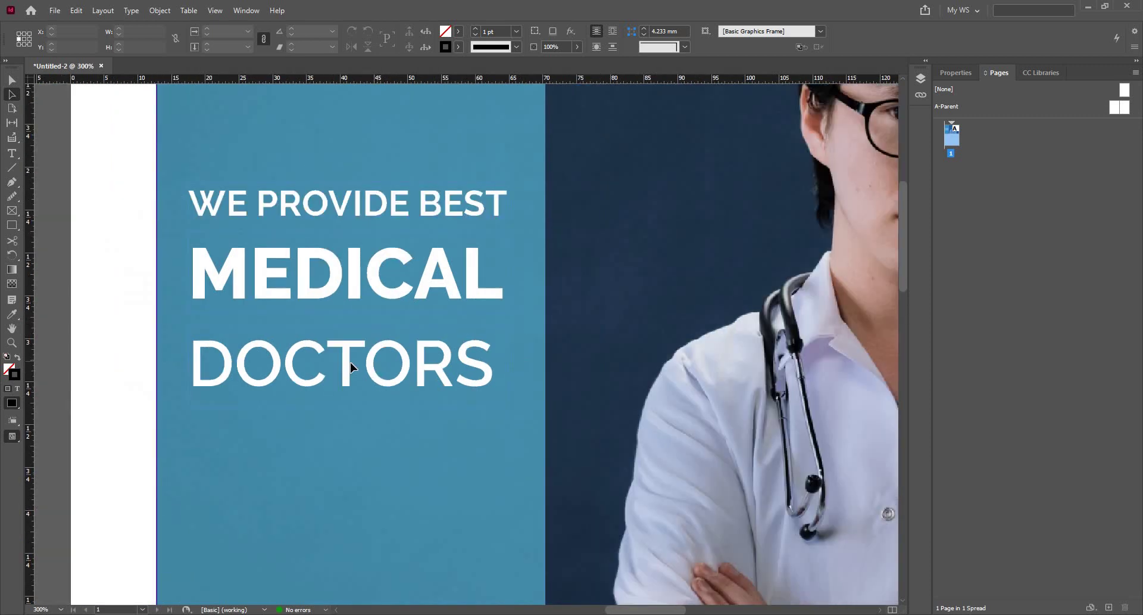
click(349, 354)
mouse_move(350, 357)
mouse_down()
mouse_move(346, 335)
mouse_move(345, 347)
mouse_up()
click(350, 202)
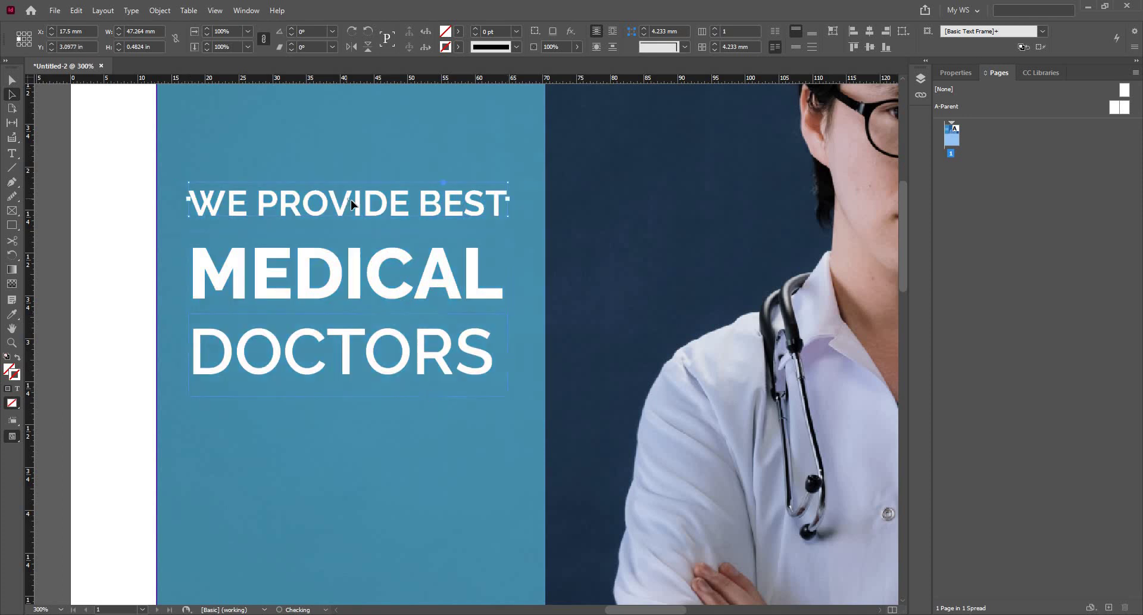
drag(352, 204, 353, 220)
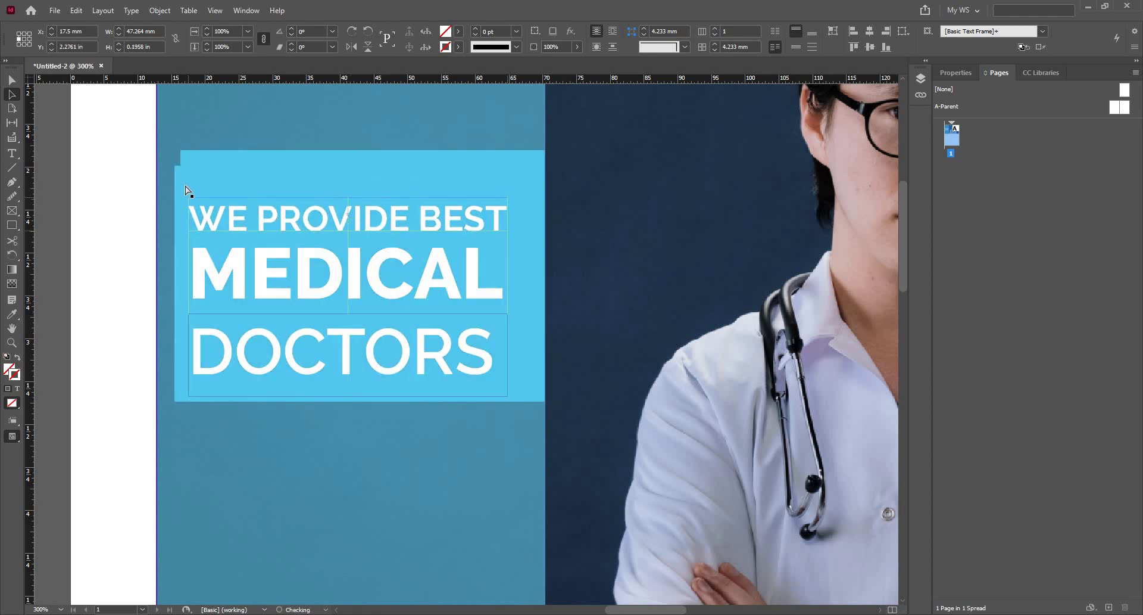
key(ctrl+shift+a)
scroll(280, 252, down, 2)
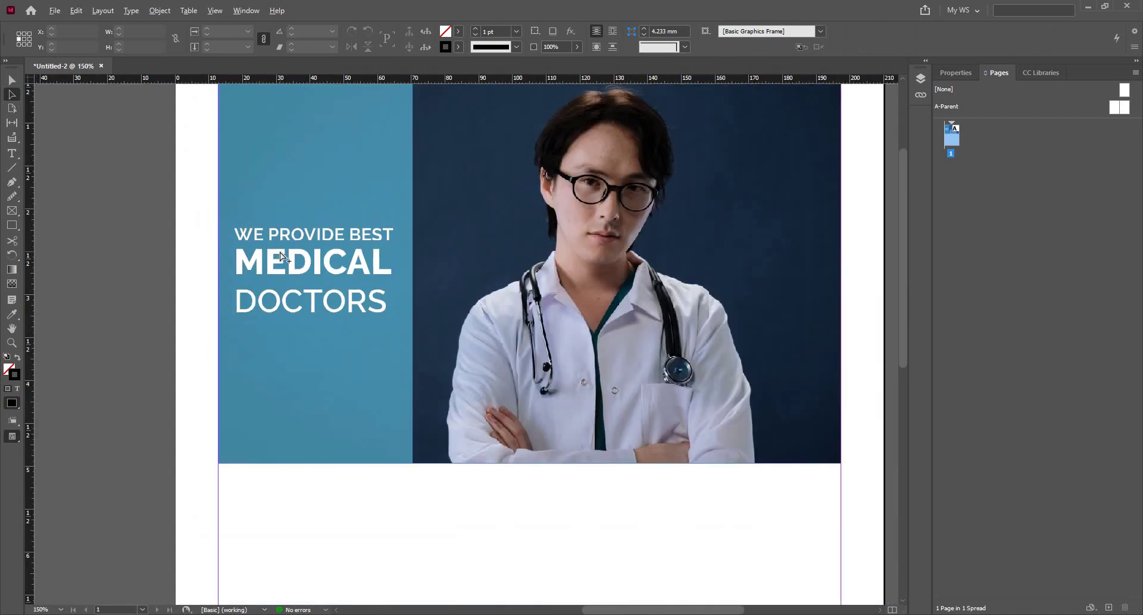
Step: Move the DOCTORS line further up so it sits tightly beneath MEDICAL
click(279, 305)
scroll(278, 306, up, 2)
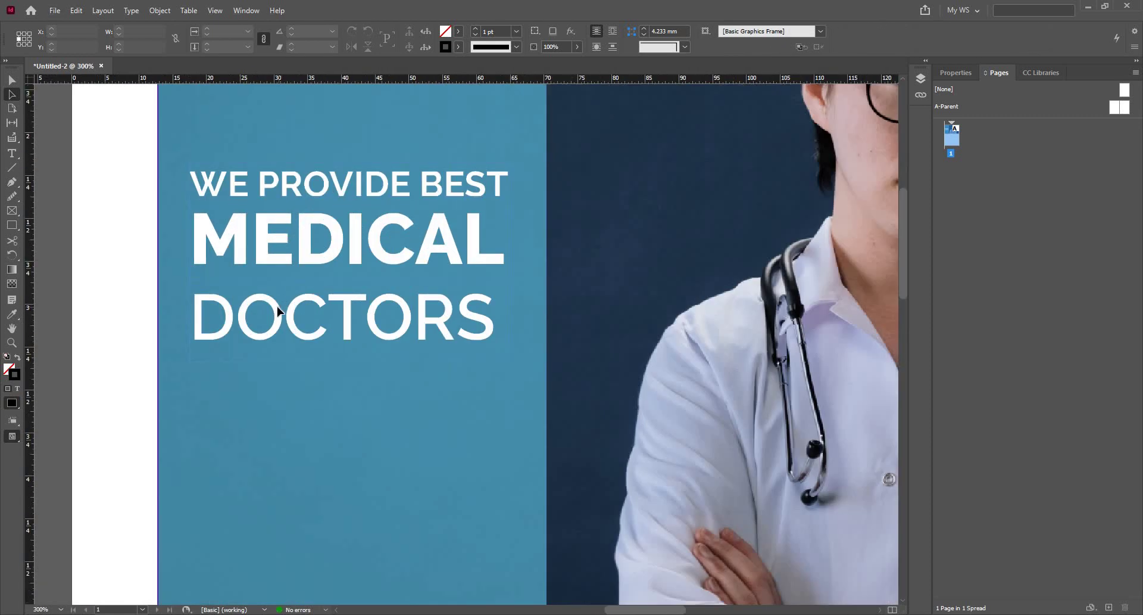
drag(278, 296, 278, 286)
key(ctrl+shift+a)
scroll(393, 283, down, 2)
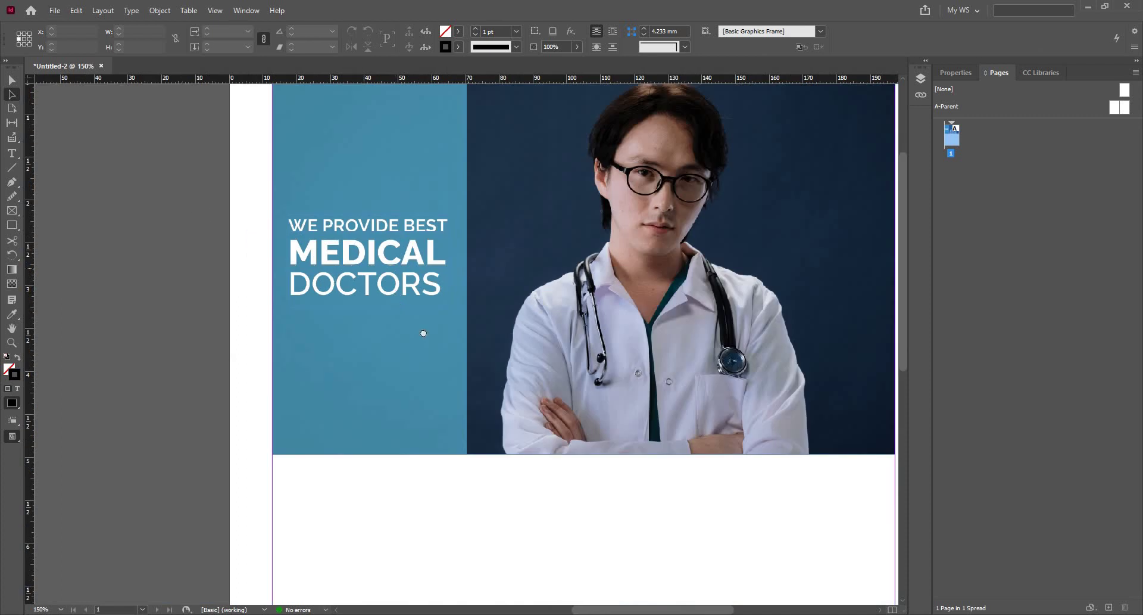
drag(423, 332, 379, 398)
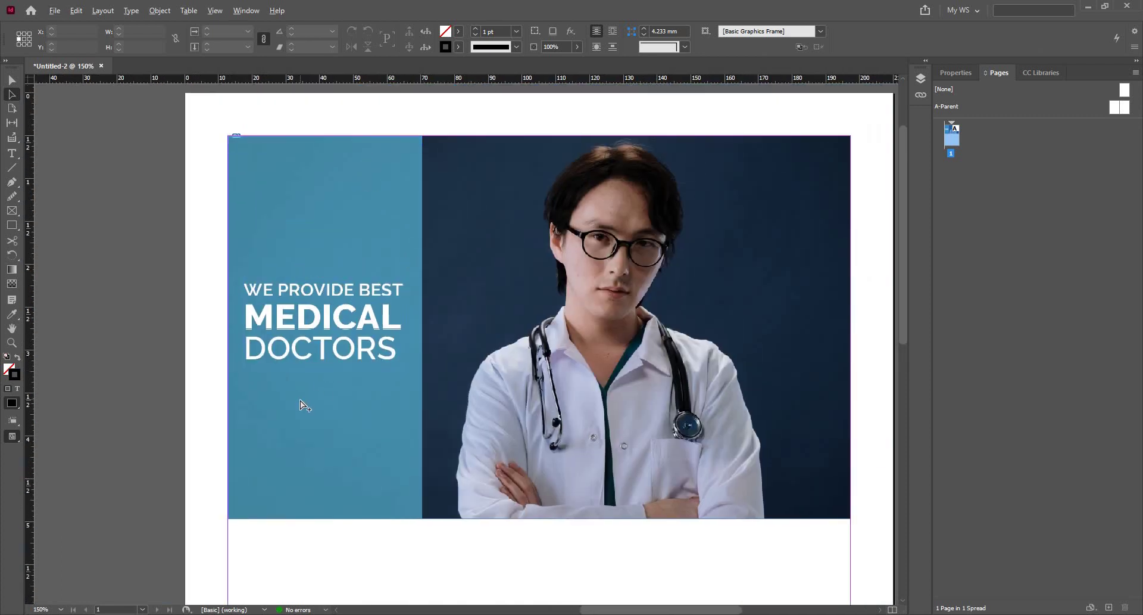
Step: Draw a thin horizontal rectangle about 16.2 mm wide and 0.033 in high beneath the DOCTORS line
scroll(300, 406, up, 2)
scroll(89, 208, down, 1)
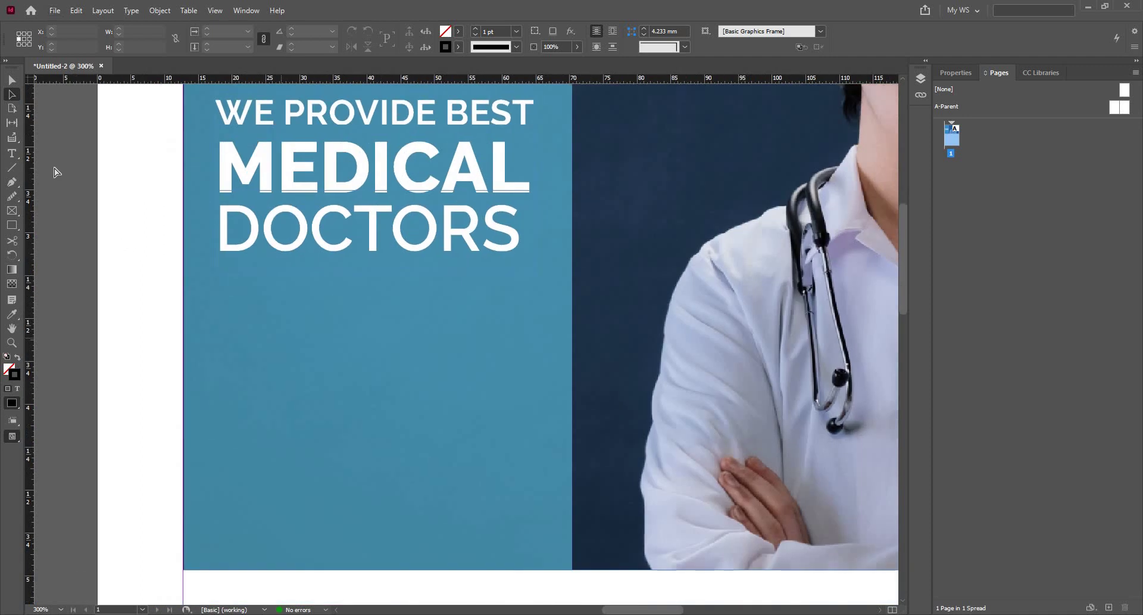
click(12, 225)
drag(223, 276, 331, 279)
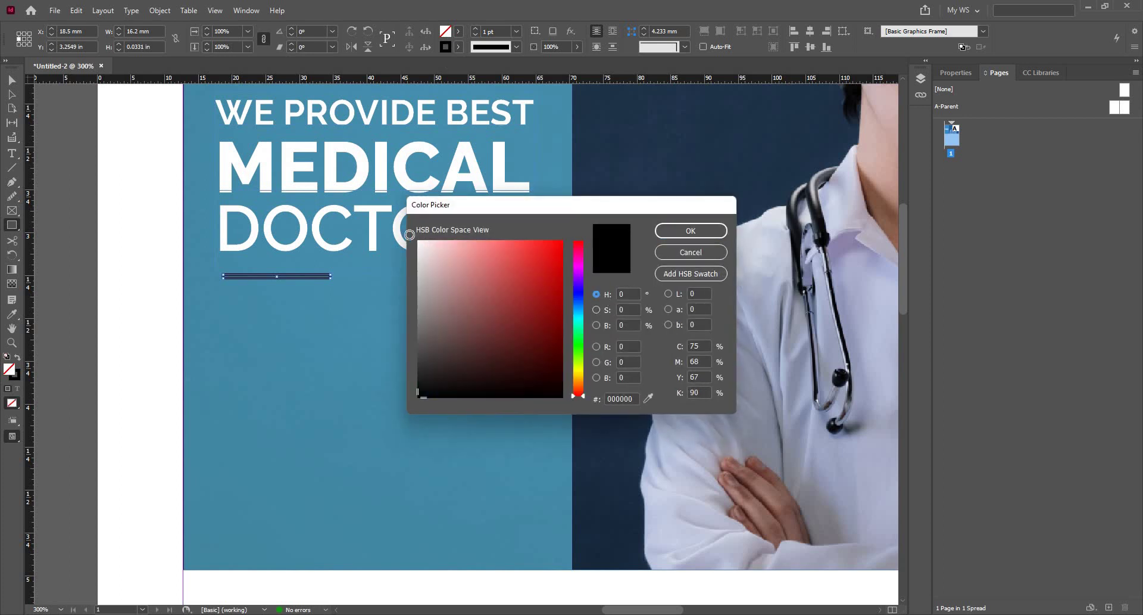
Step: Fill the thin rectangle beneath DOCTORS with white and remove its stroke
drag(468, 257, 410, 232)
click(692, 231)
click(690, 230)
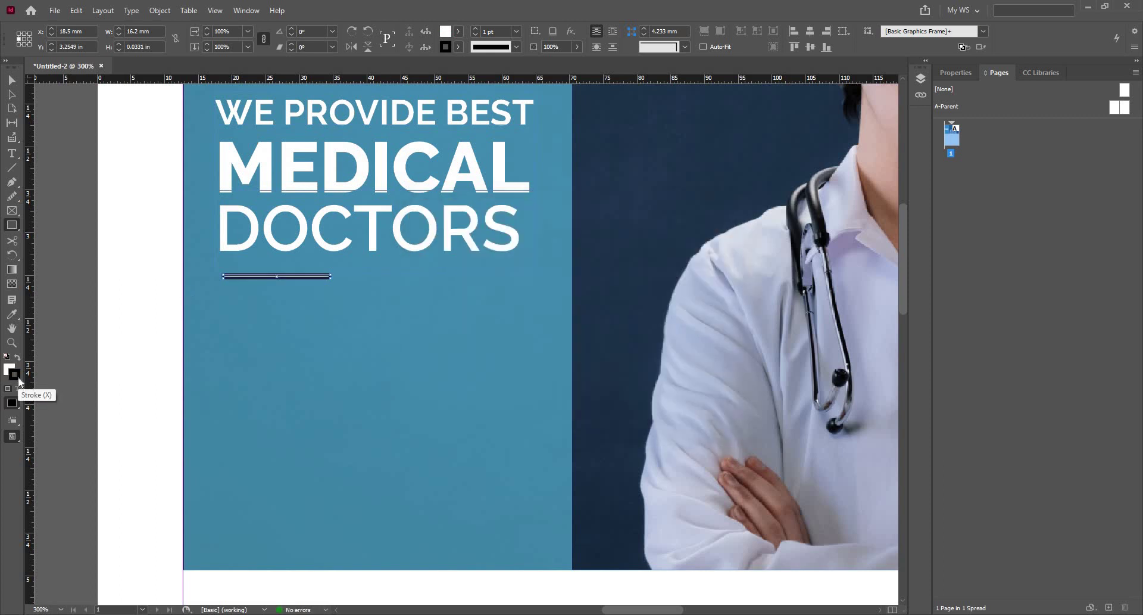
key(slash)
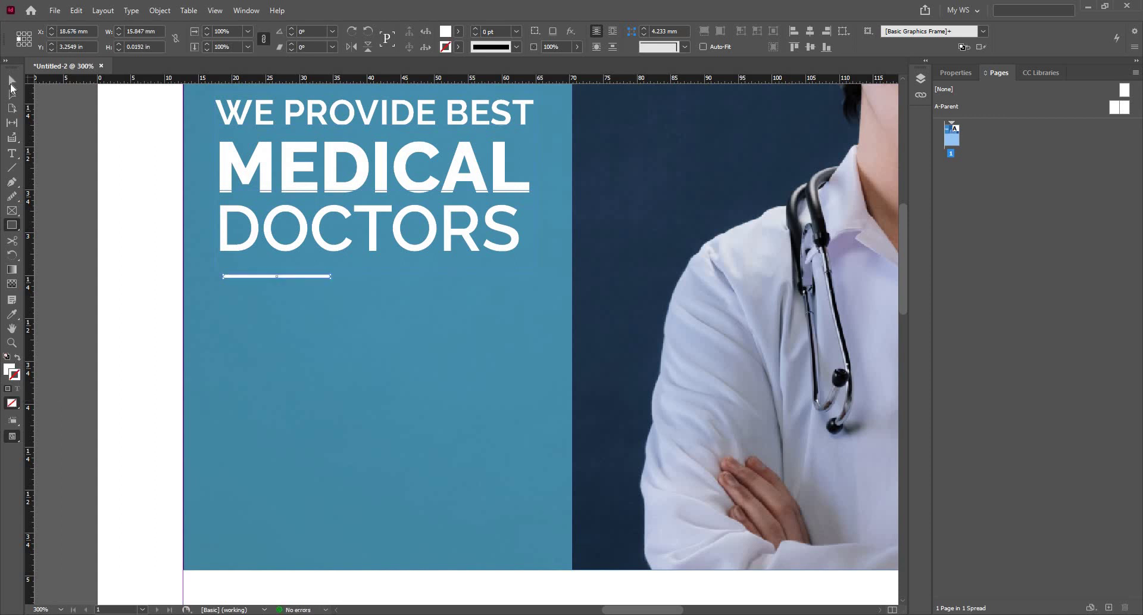
Step: Resize the white bar to about 16.3 mm wide and 0.026 in high, with its left end at about X 18.2 mm
click(10, 81)
scroll(306, 281, up, 5)
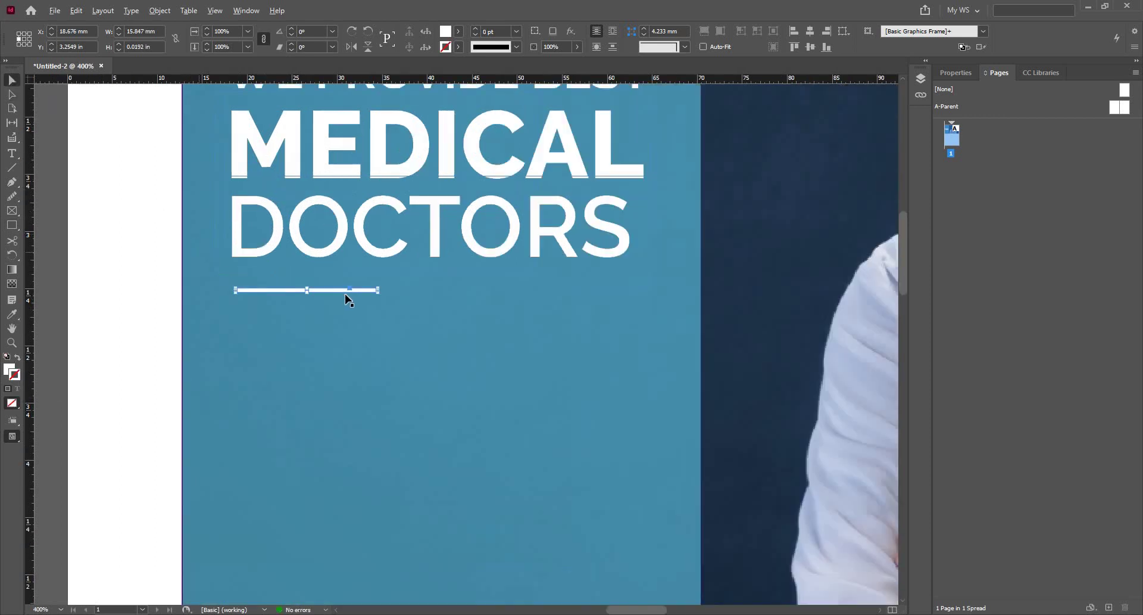
drag(395, 322, 396, 320)
drag(183, 328, 170, 326)
scroll(233, 343, down, 5)
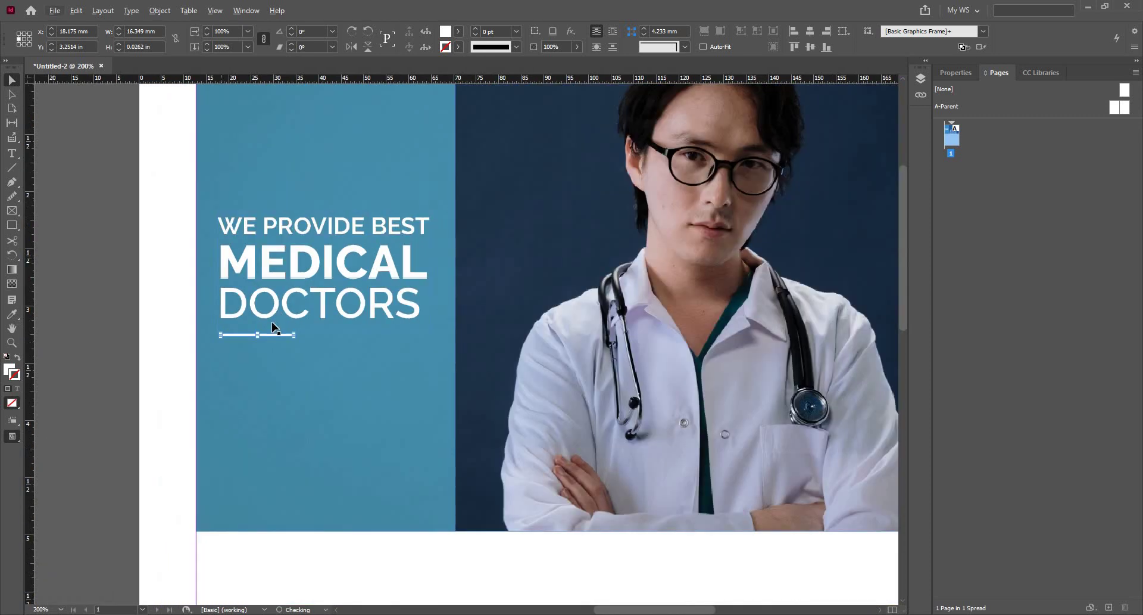
Step: Extend the white bar's right end to a width of about 16.7 mm and a height of about 0.027 in
scroll(323, 383, up, 3)
scroll(358, 393, up, 3)
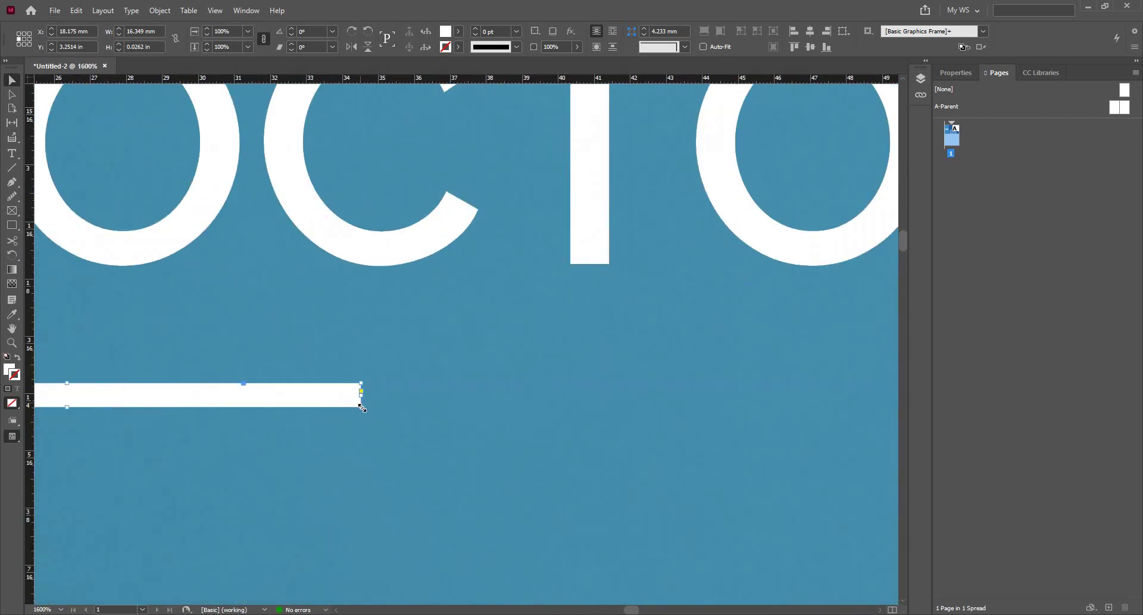
drag(362, 408, 376, 407)
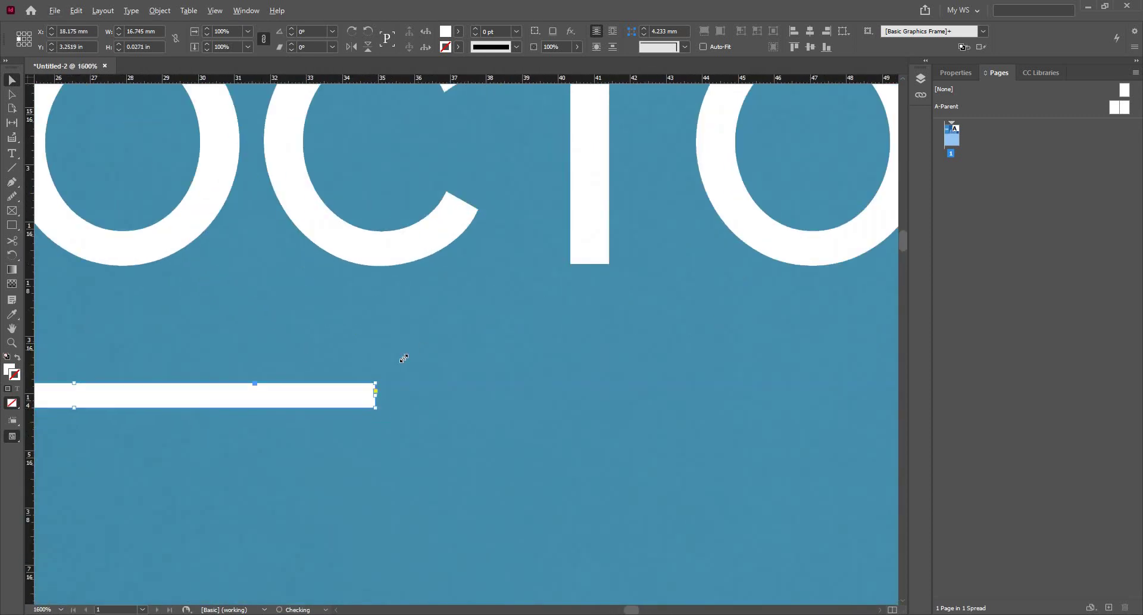
scroll(404, 358, down, 5)
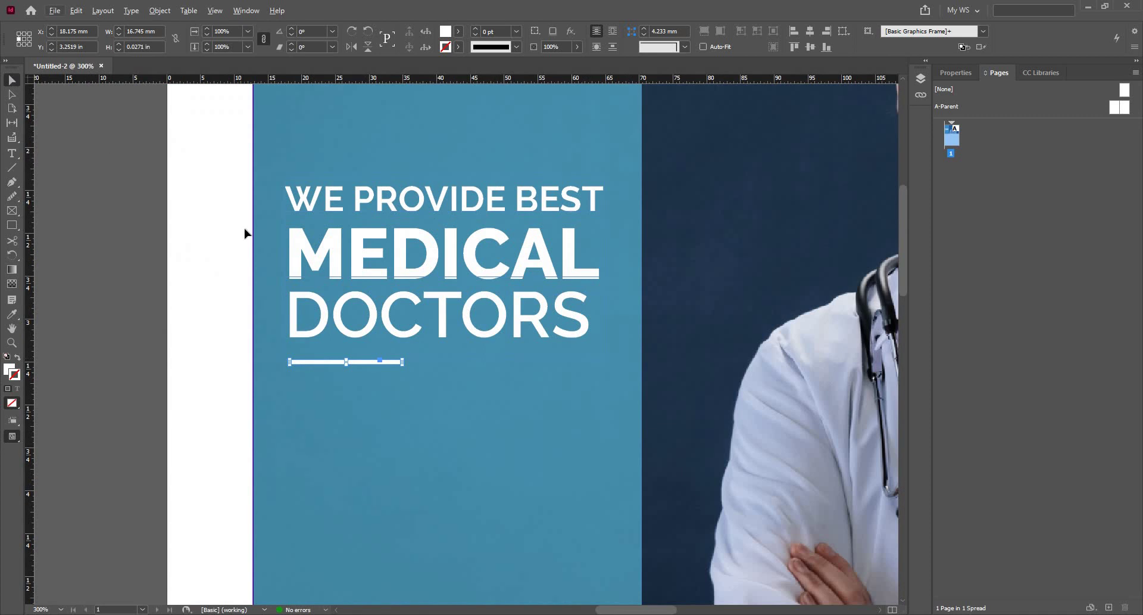
click(204, 365)
scroll(349, 327, down, 1)
scroll(277, 360, down, 1)
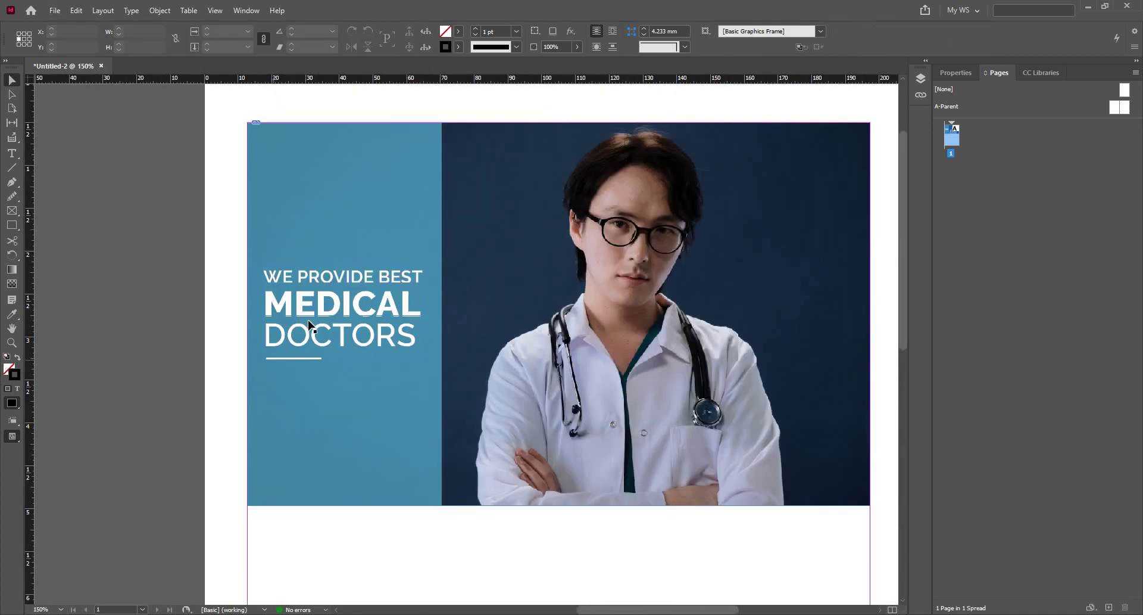
Step: Duplicate the DOCTORS text frame below the white bar and enlarge the copy to about 1.5 in high
scroll(352, 314, down, 3)
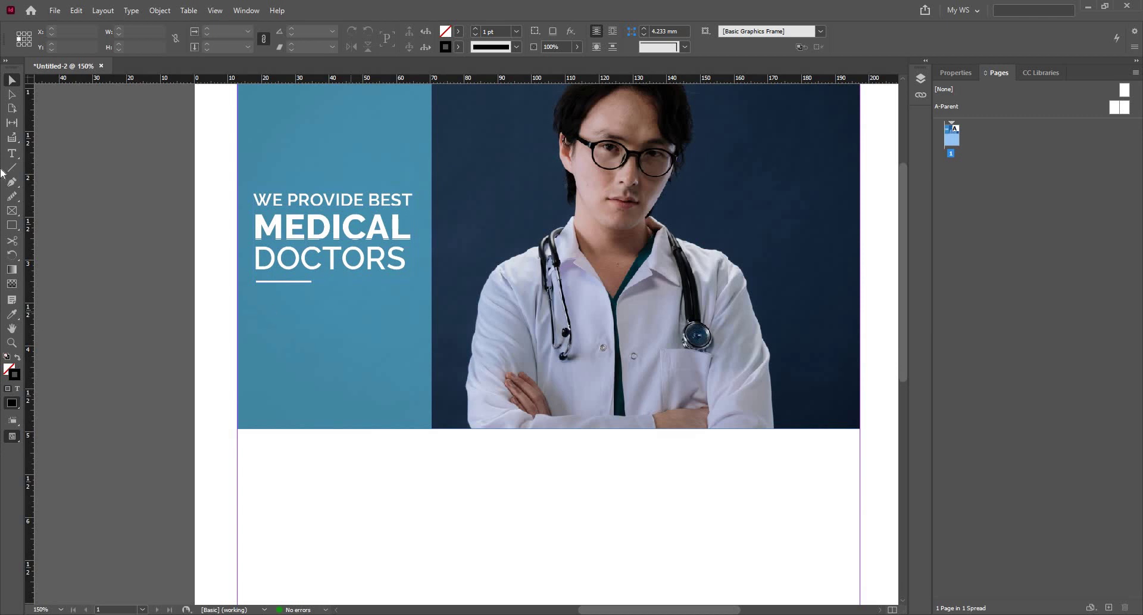
click(358, 263)
drag(358, 262, 334, 421)
drag(314, 340, 315, 341)
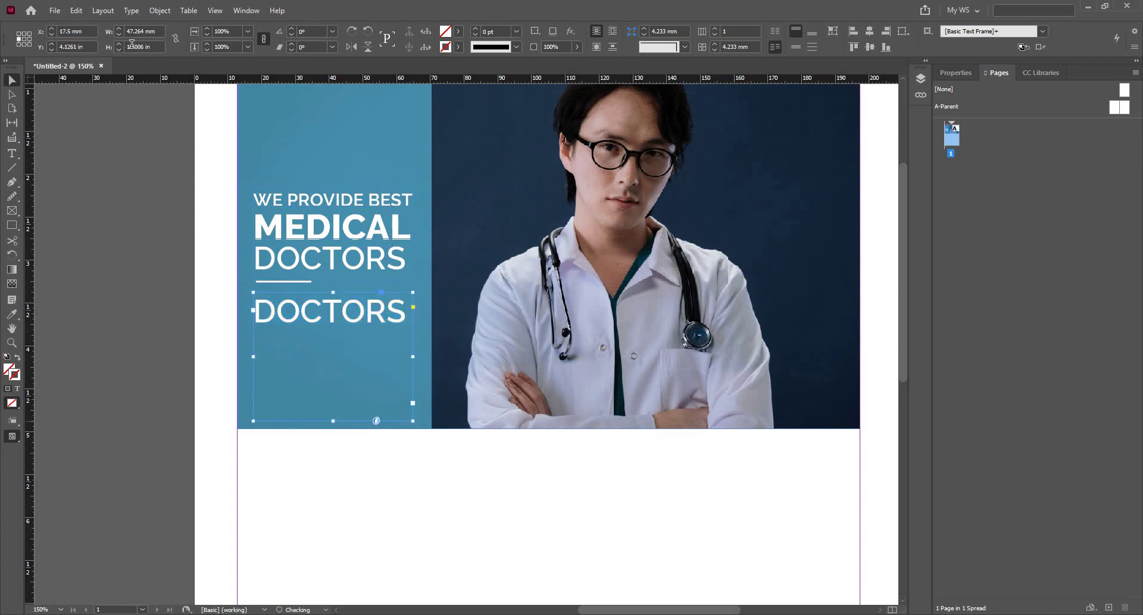
Step: Reduce the duplicated DOCTORS text below the white bar to 13 pt
click(13, 154)
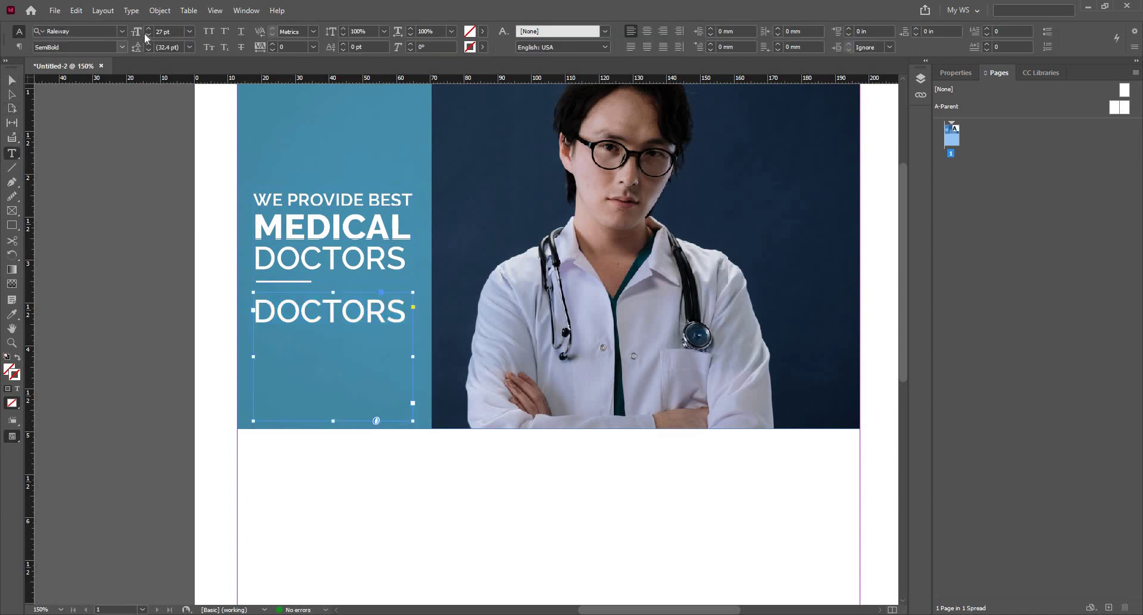
click(149, 34)
click(148, 34)
click(148, 35)
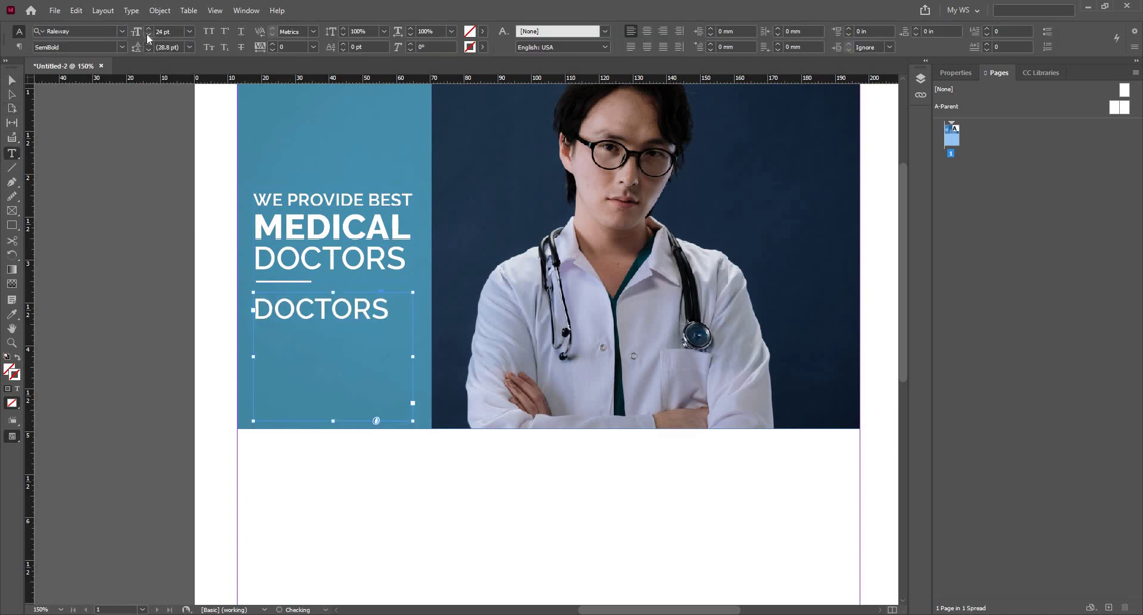
click(148, 35)
click(148, 35)
click(149, 35)
click(148, 35)
click(148, 34)
click(148, 34)
click(148, 34)
click(148, 34)
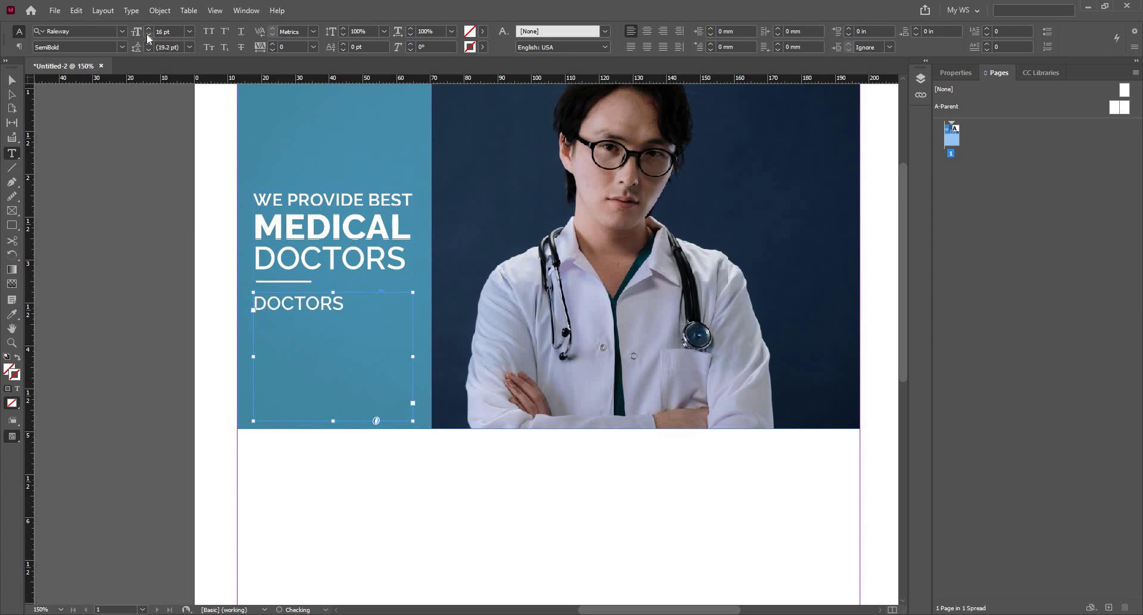
click(148, 34)
click(148, 34)
click(148, 36)
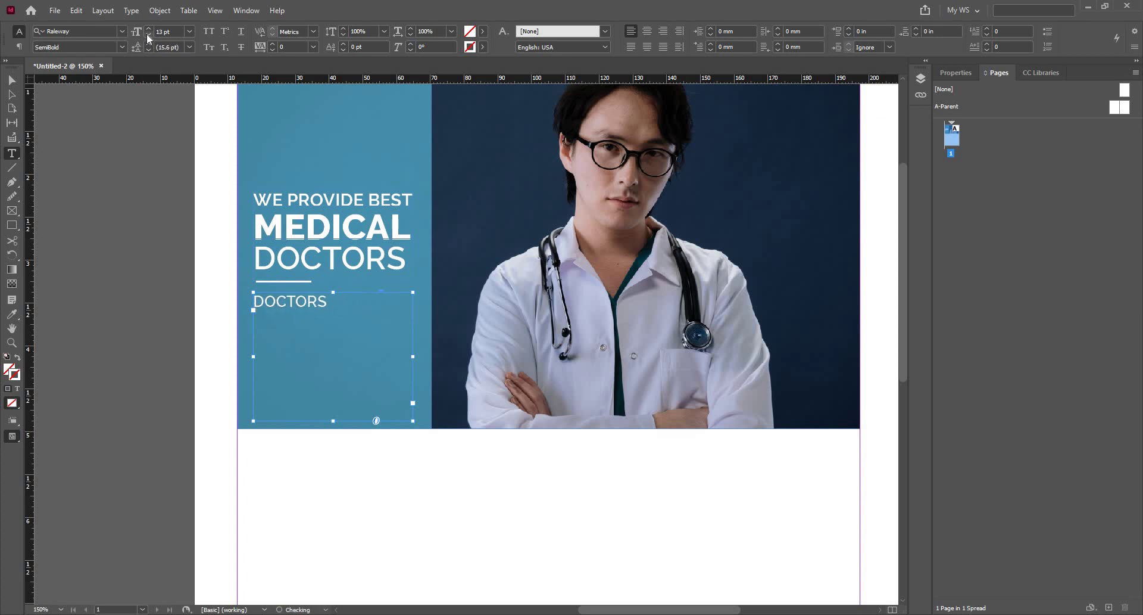
Step: Reduce the small DOCTORS text below the white bar to 12 pt, and replace it with placeholder text
click(148, 36)
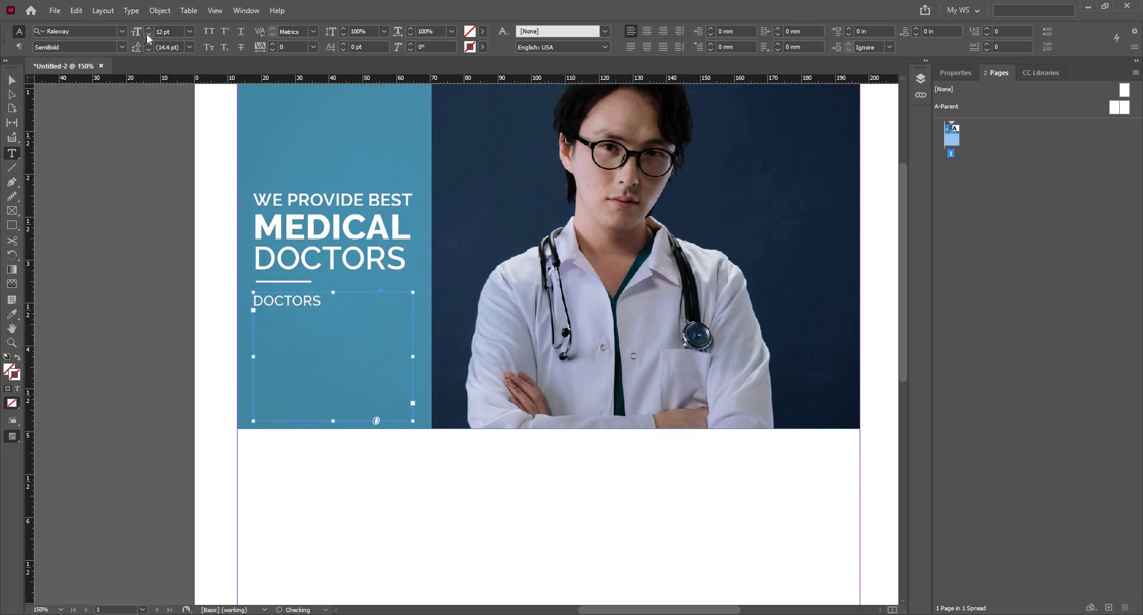
double_click(296, 307)
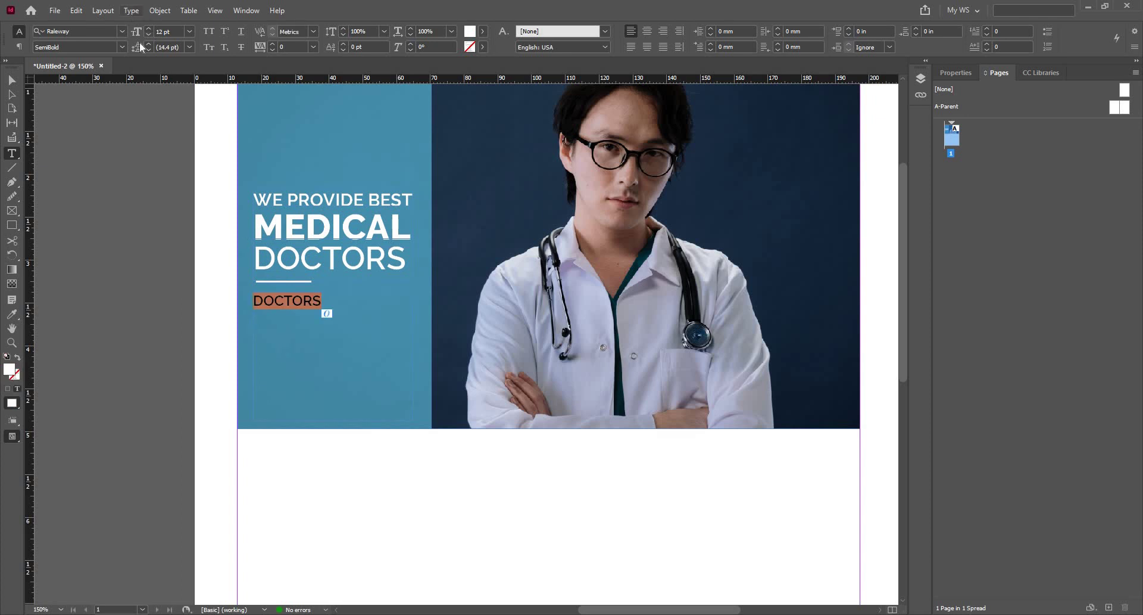
click(131, 10)
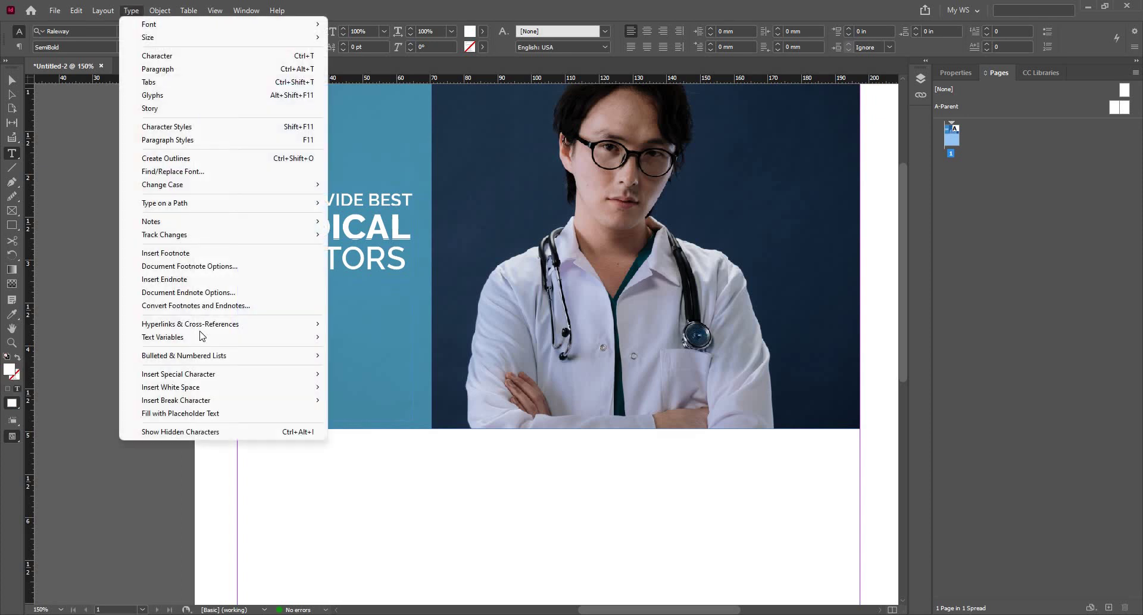
click(202, 413)
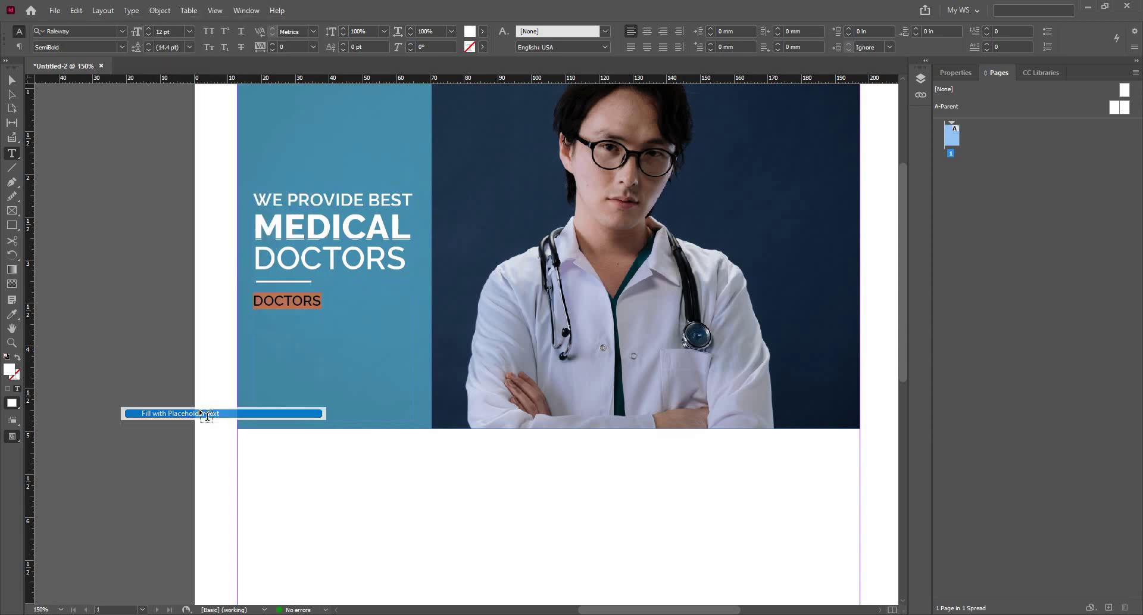
click(327, 300)
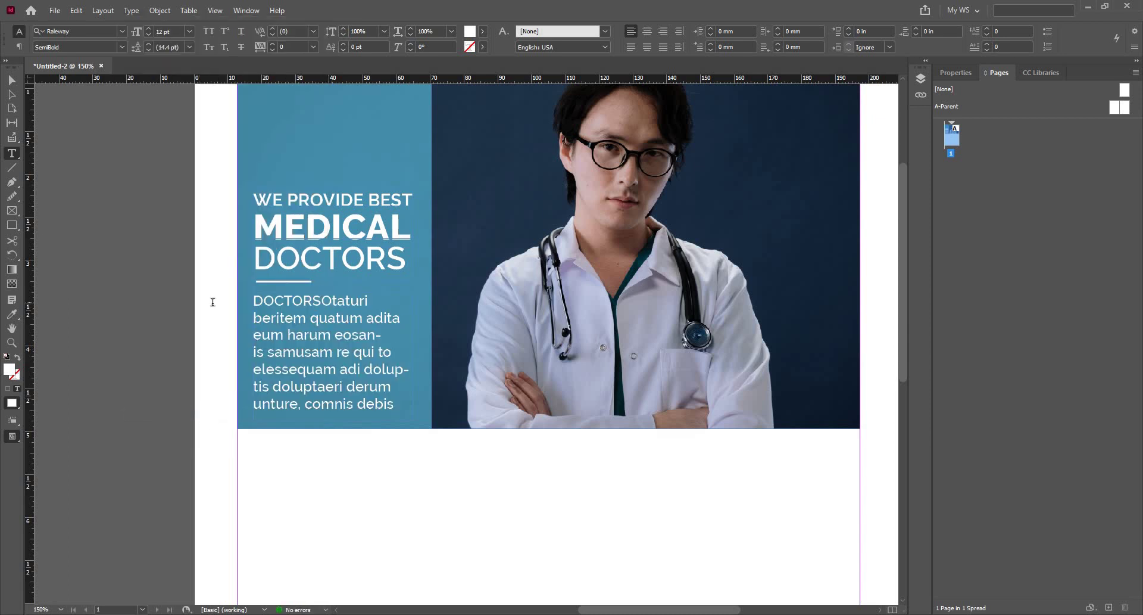
key(ctrl+shift+Left)
key(BackSpace)
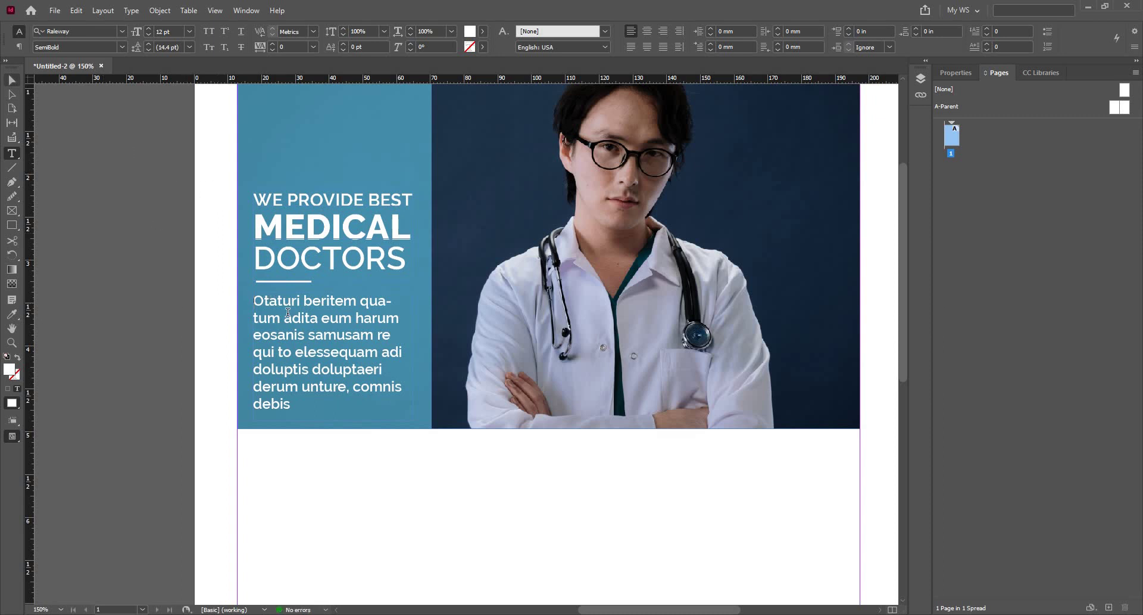
Step: Fill the remaining space in the paragraph frame below the bar with more placeholder text
key(ctrl+a)
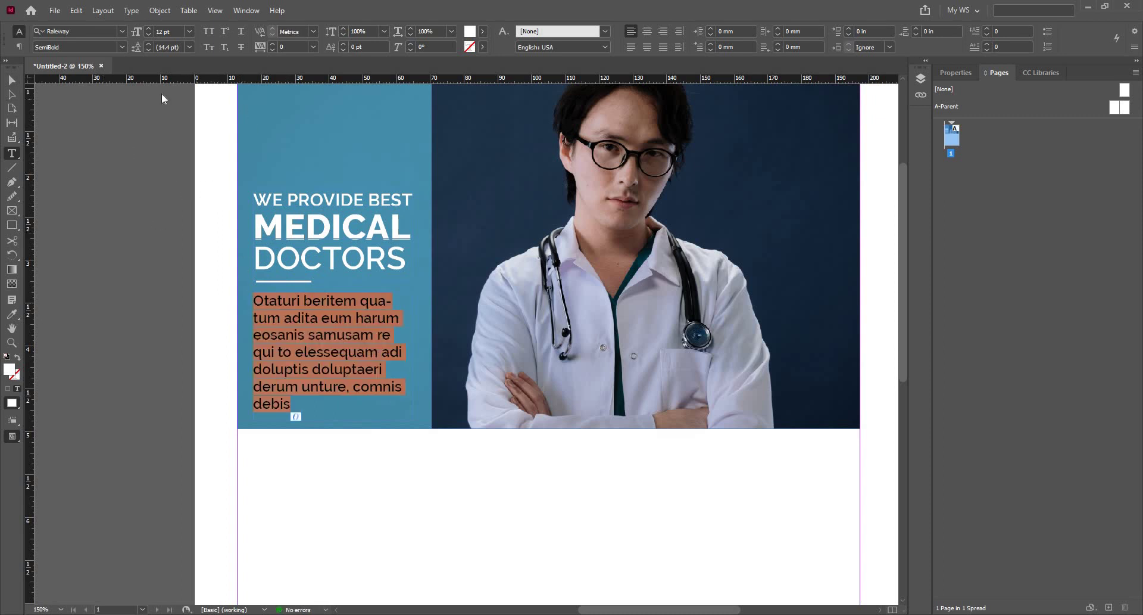
click(131, 10)
click(196, 411)
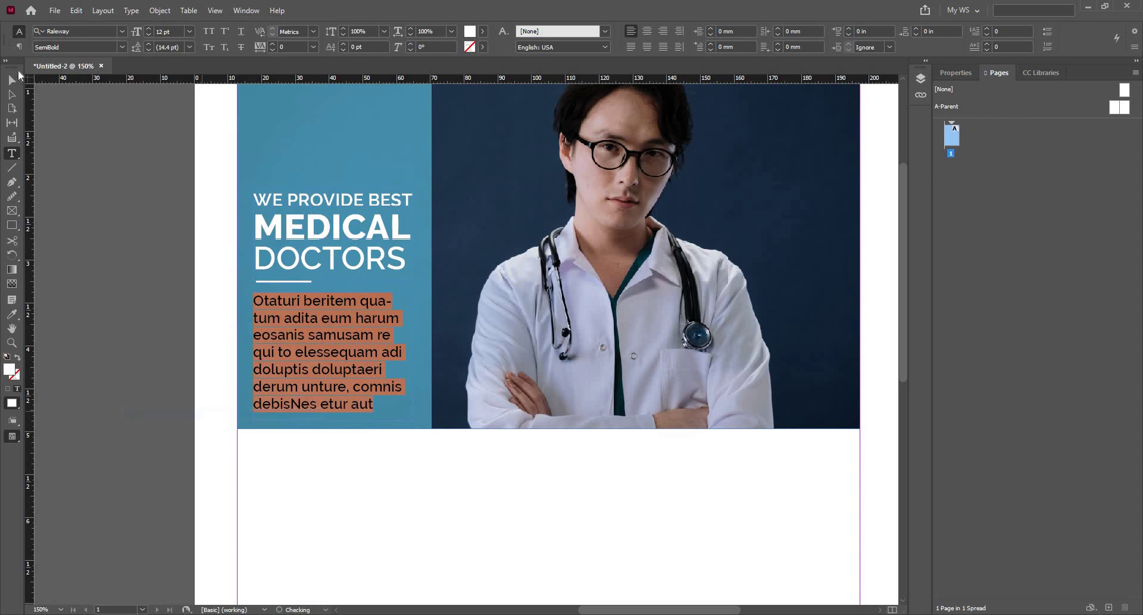
click(15, 81)
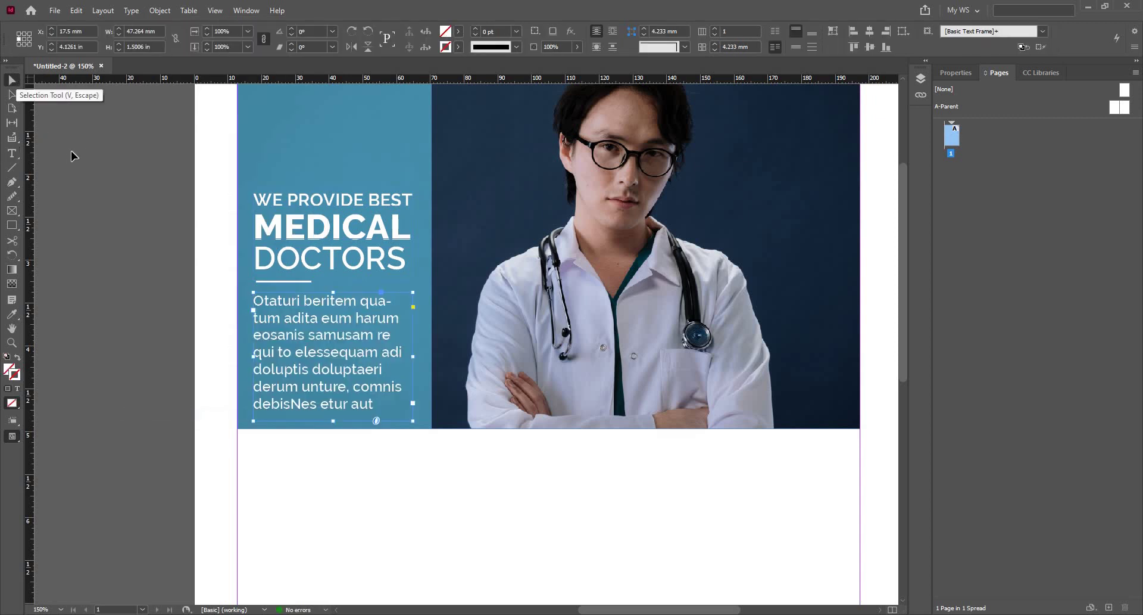
click(216, 360)
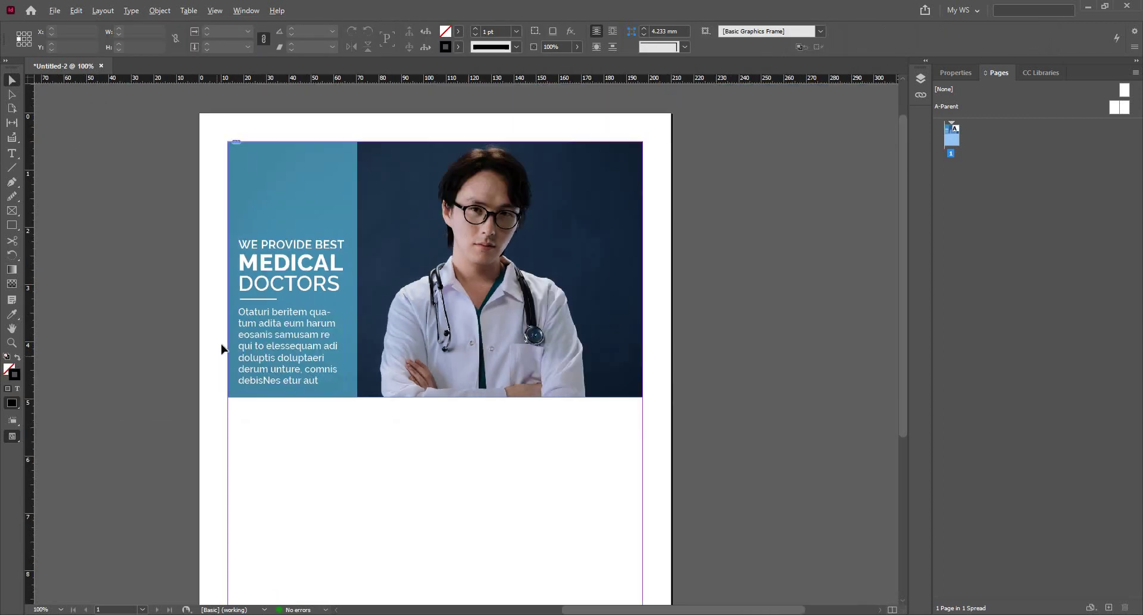
Step: Reduce the placeholder paragraph below the white bar to 10 pt
key(ctrl+1)
scroll(263, 182, up, 1)
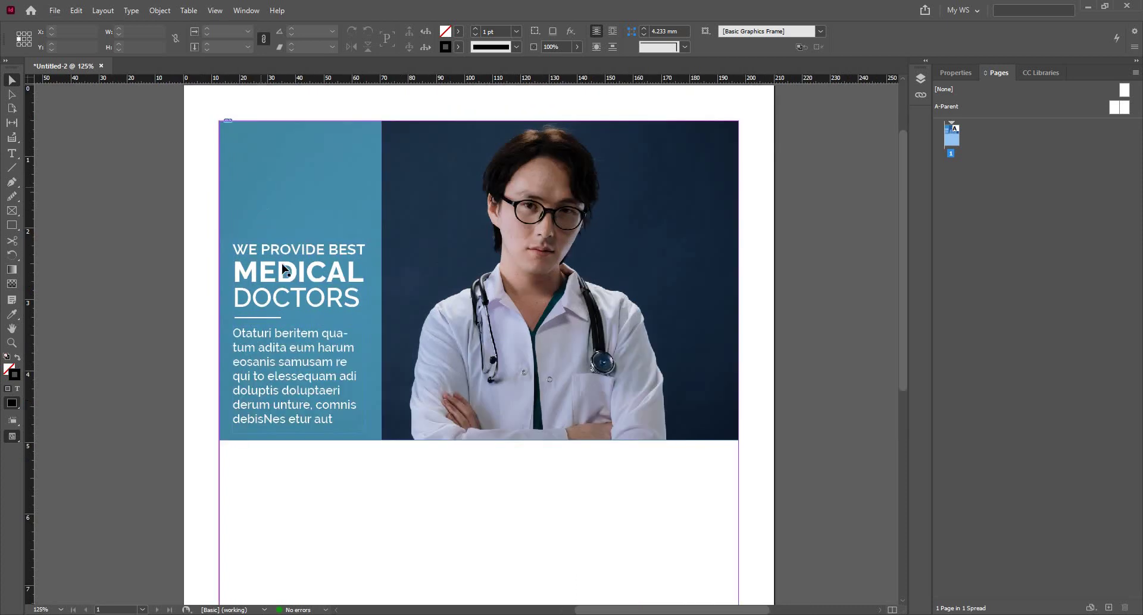
scroll(287, 271, up, 1)
click(299, 313)
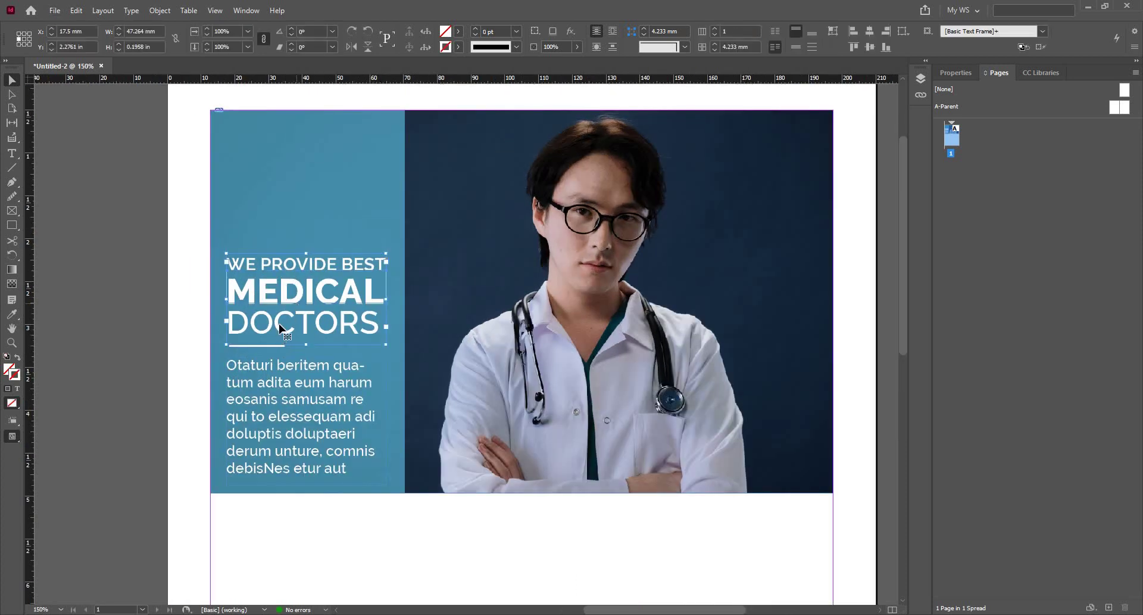
click(152, 329)
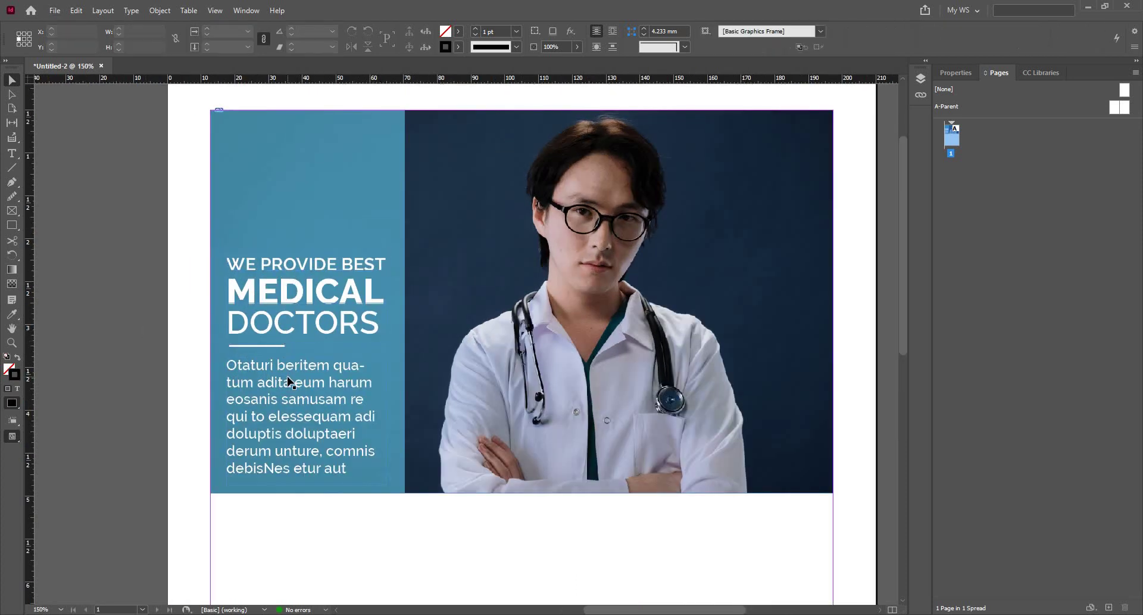
click(288, 401)
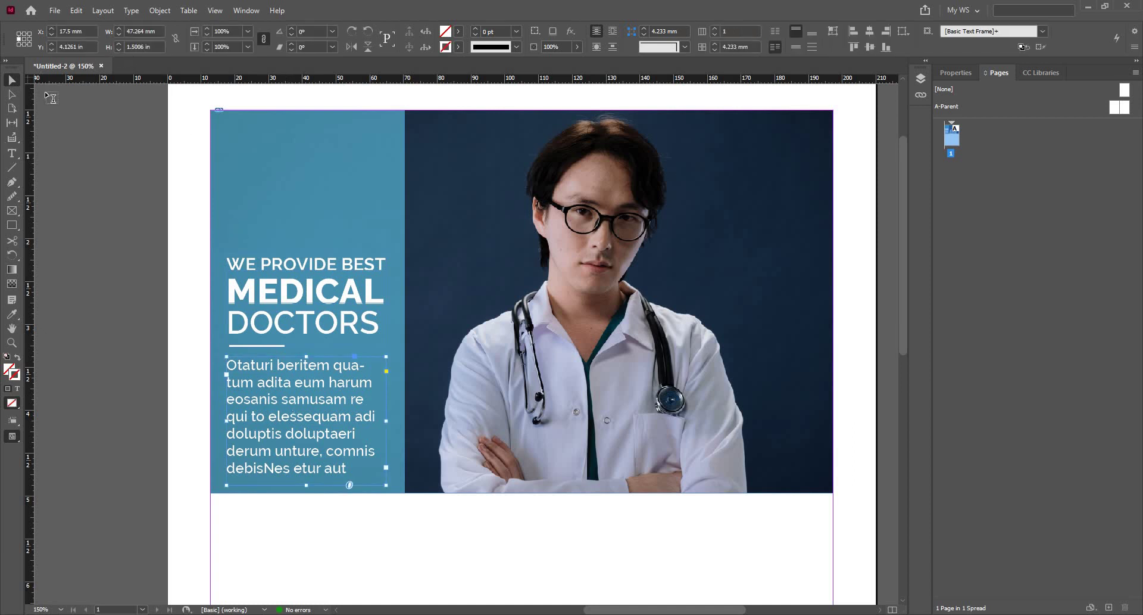
click(11, 153)
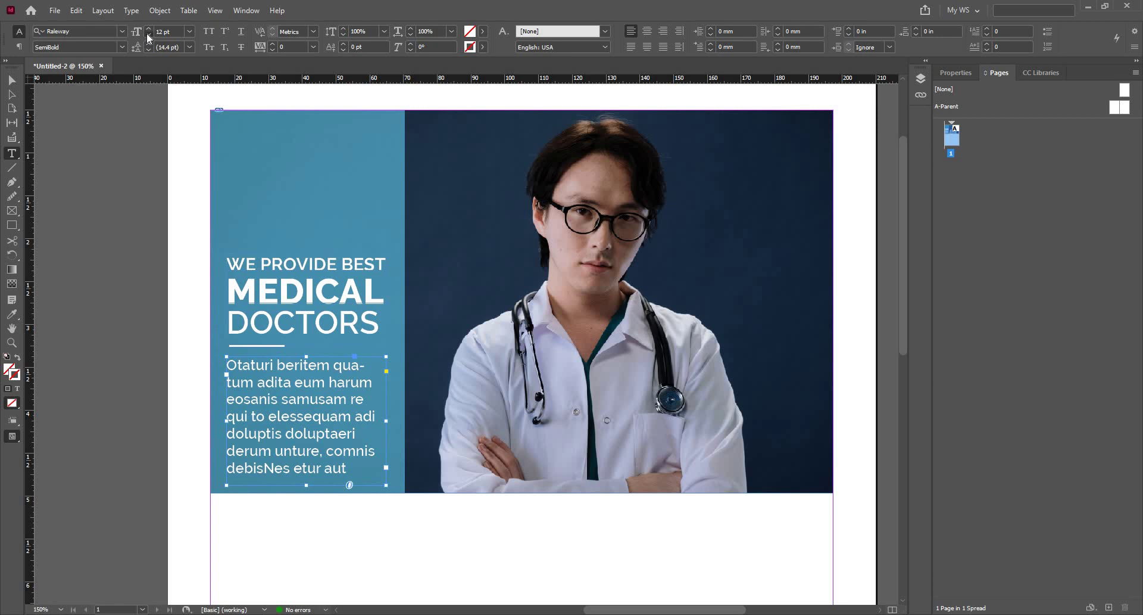
click(148, 36)
click(149, 36)
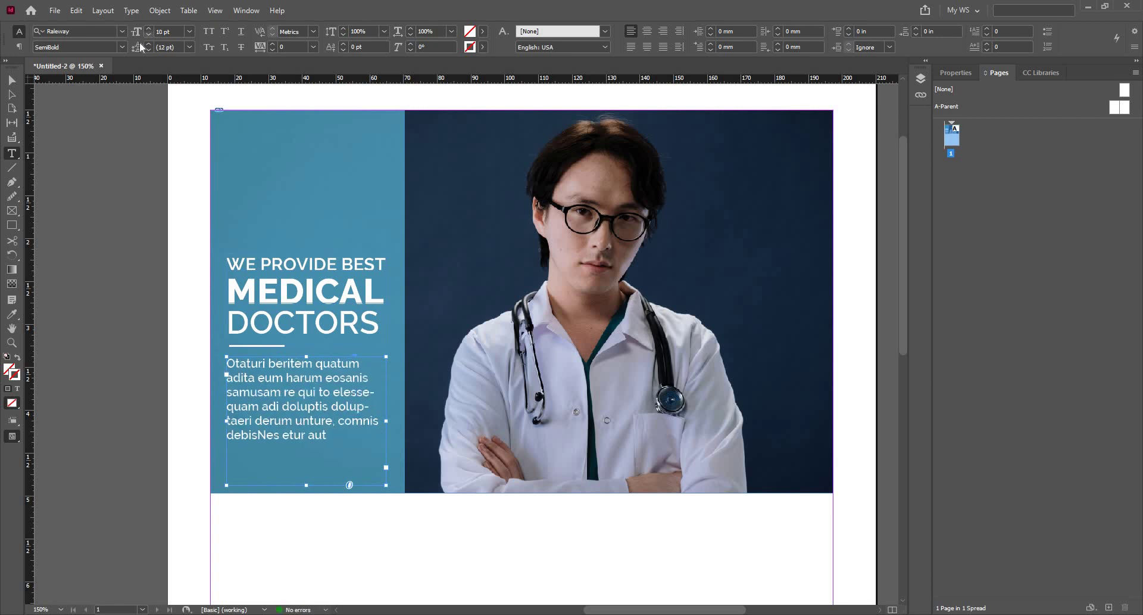
Step: Turn off hyphenation for the placeholder paragraph and deselect its frame
click(19, 47)
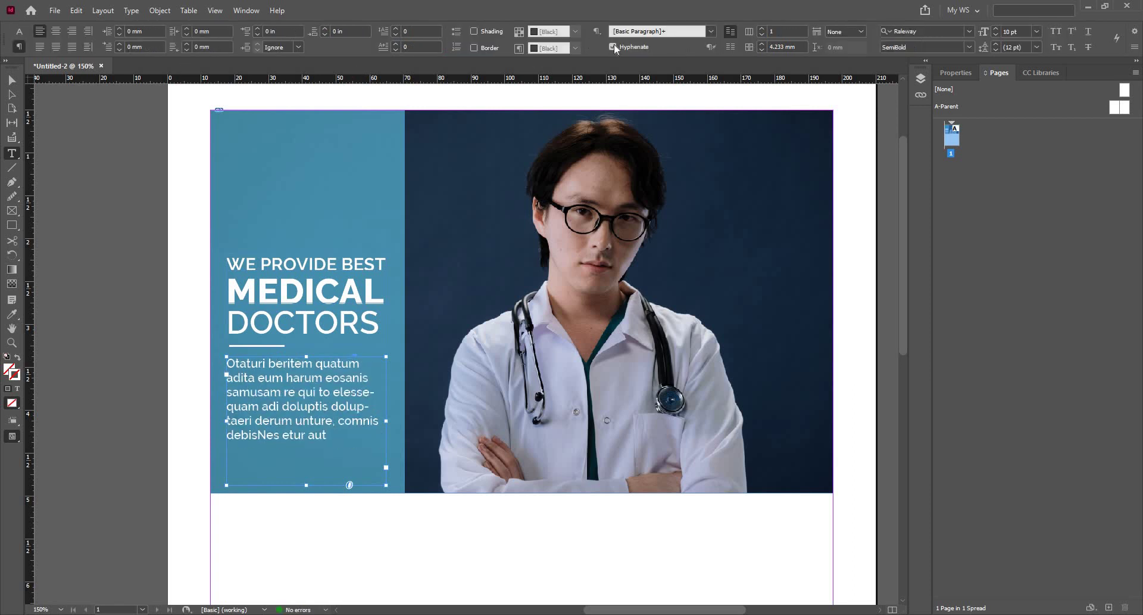
click(613, 47)
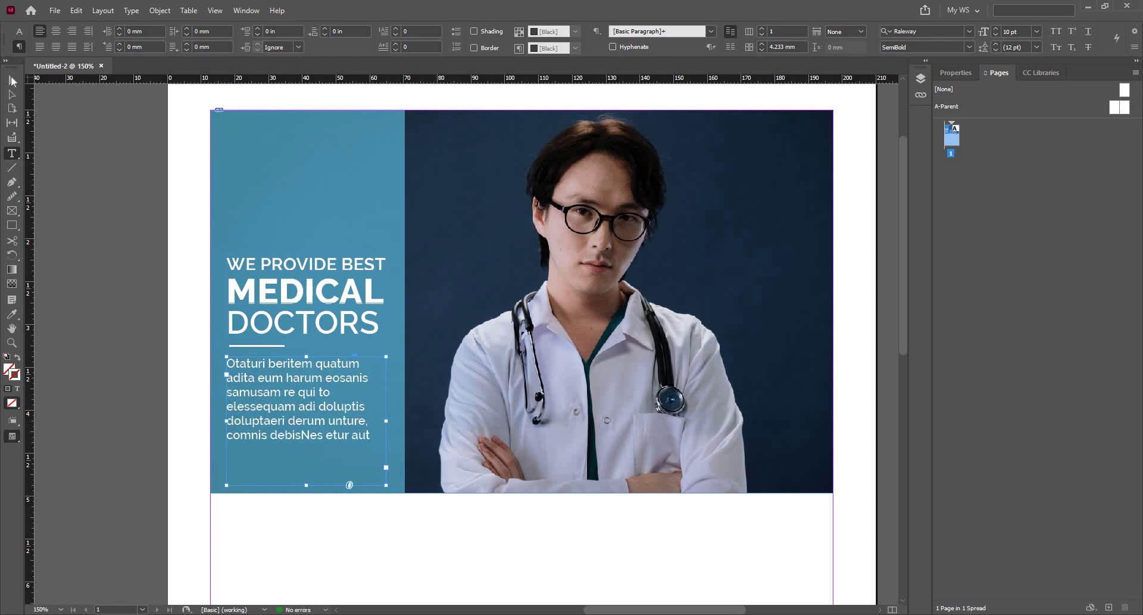
click(106, 101)
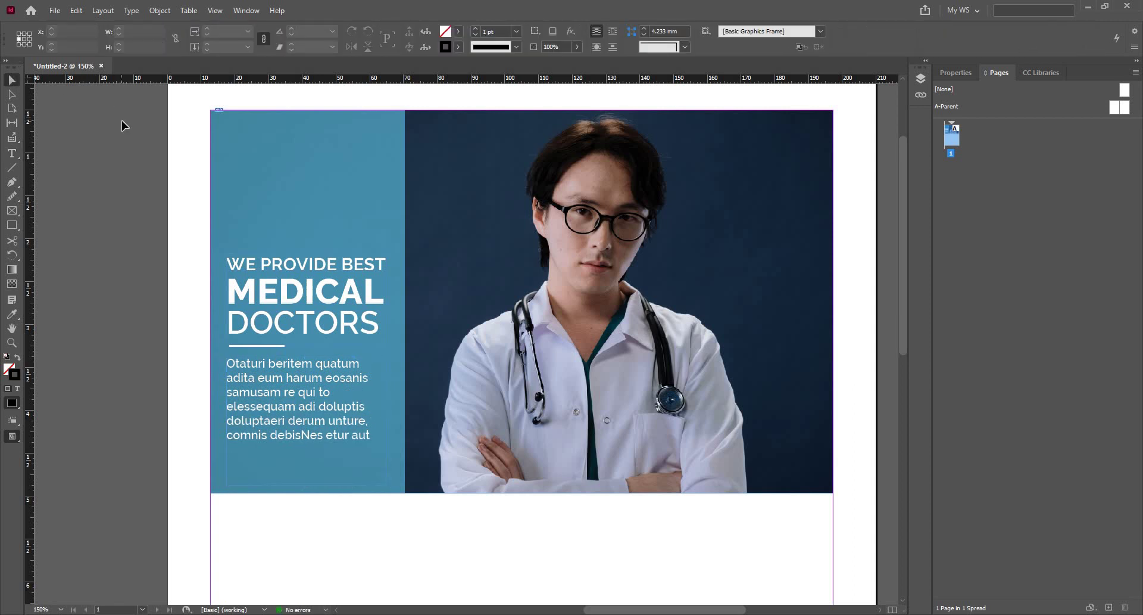
Step: Fit the placeholder frame's height to its text and move the frame down to about Y 3.96 in
click(280, 388)
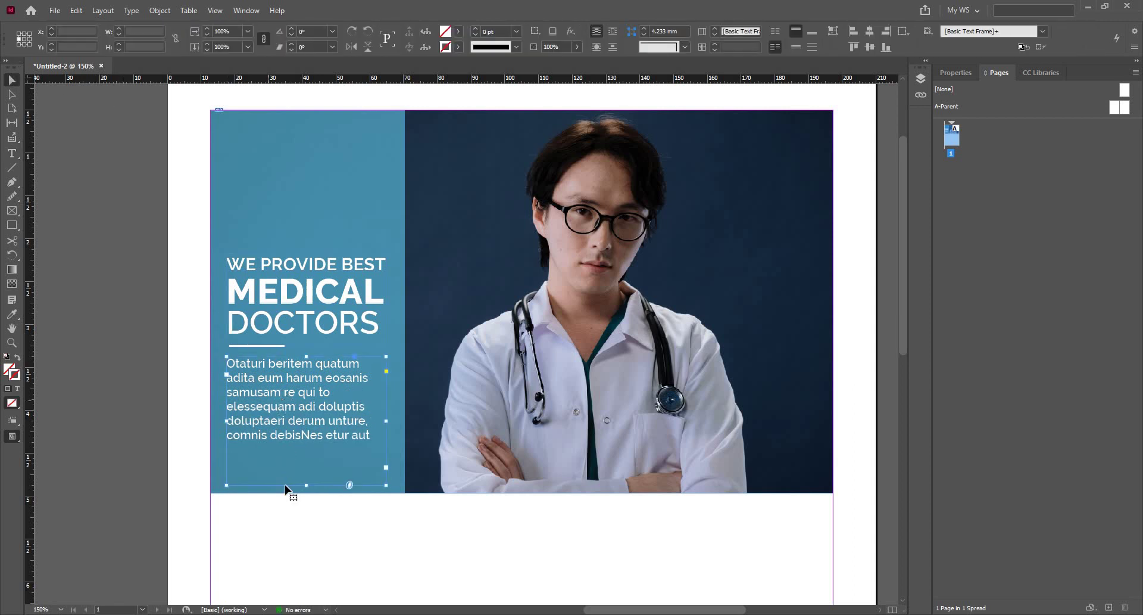
double_click(306, 485)
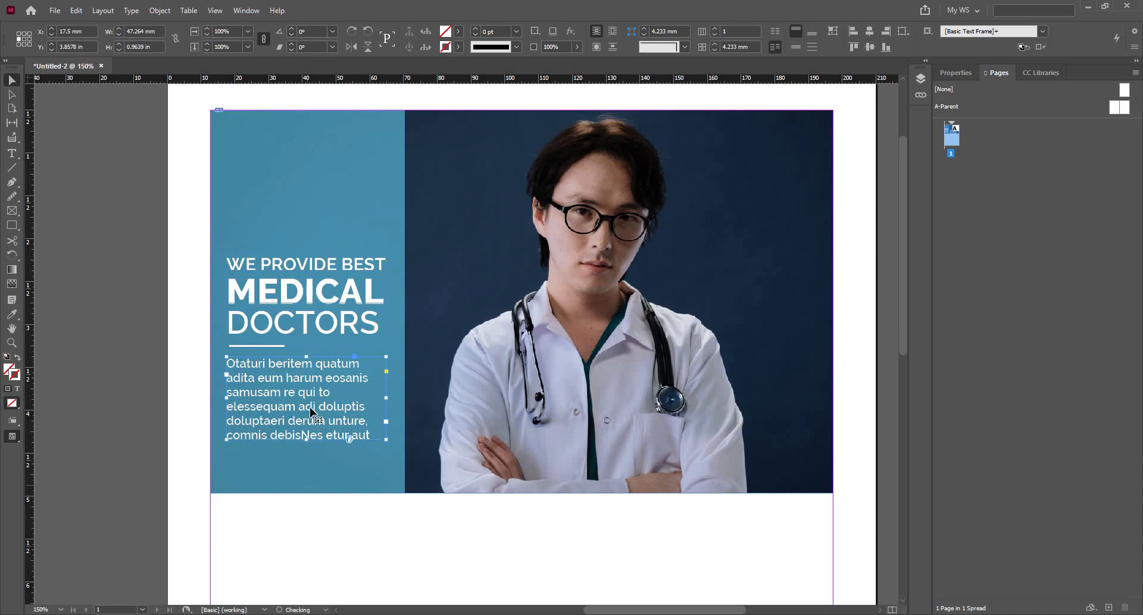
key(shift+Down)
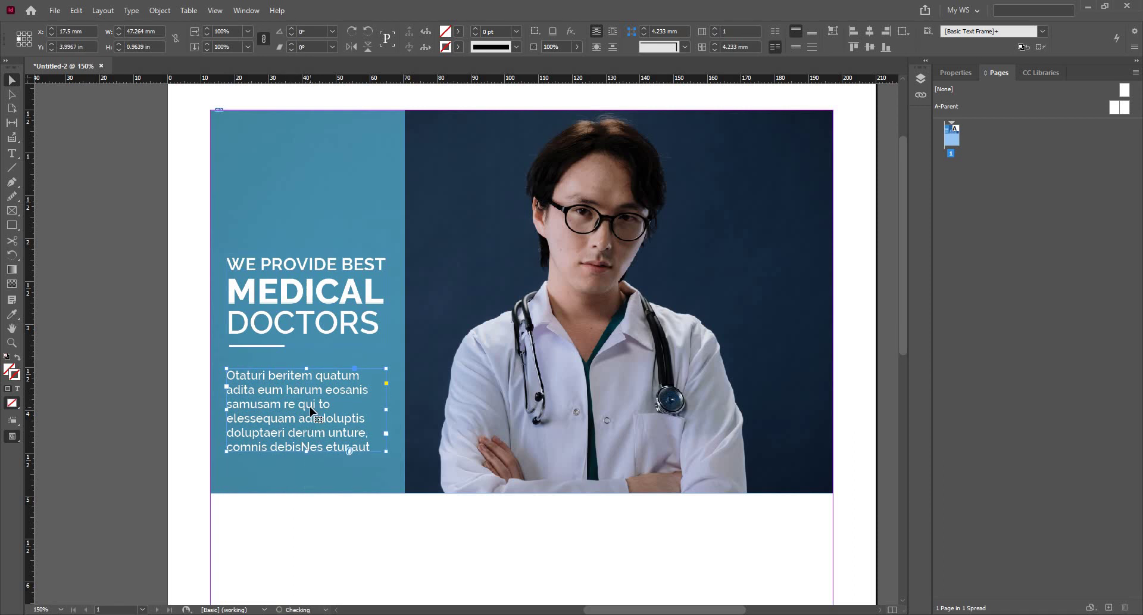
key(Up)
key(Up)
key(Up)
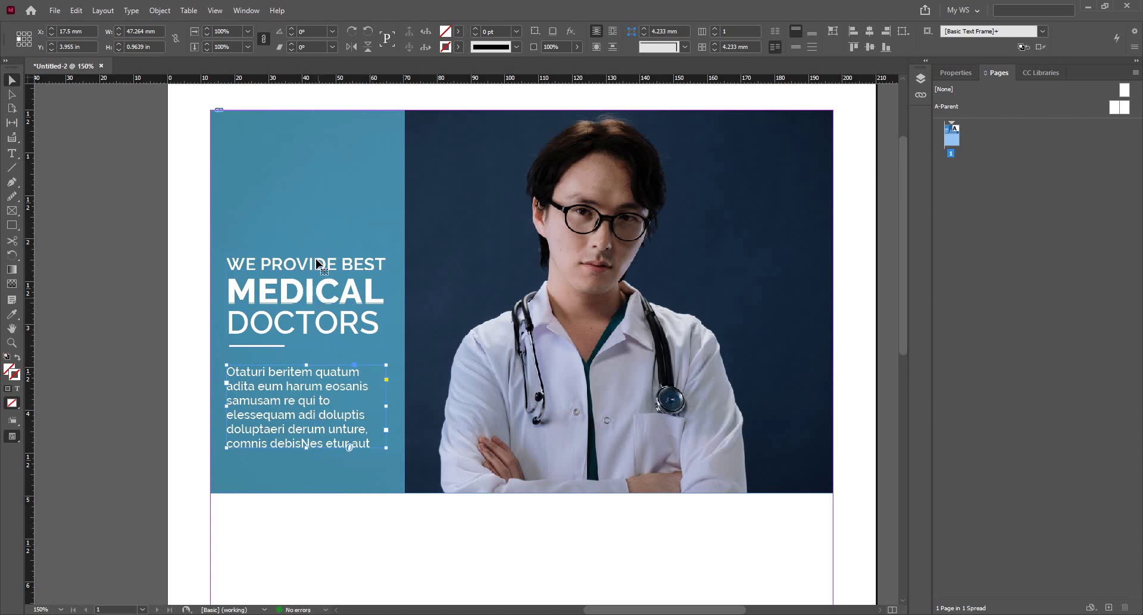
Step: Lock the blue overlay rectangle and the doctor photo in place
click(311, 292)
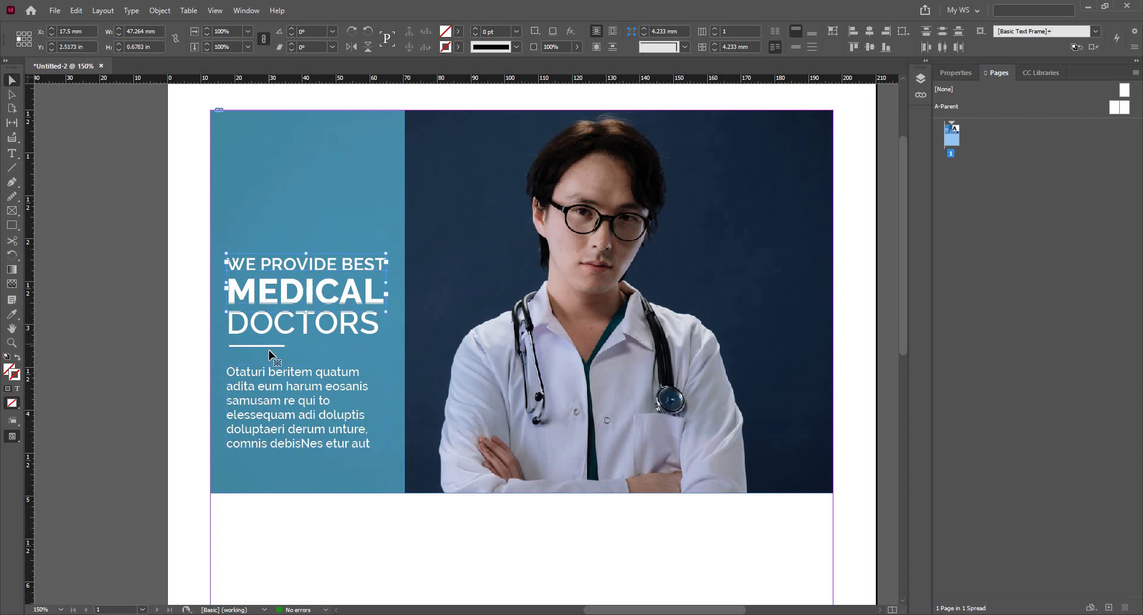
click(329, 183)
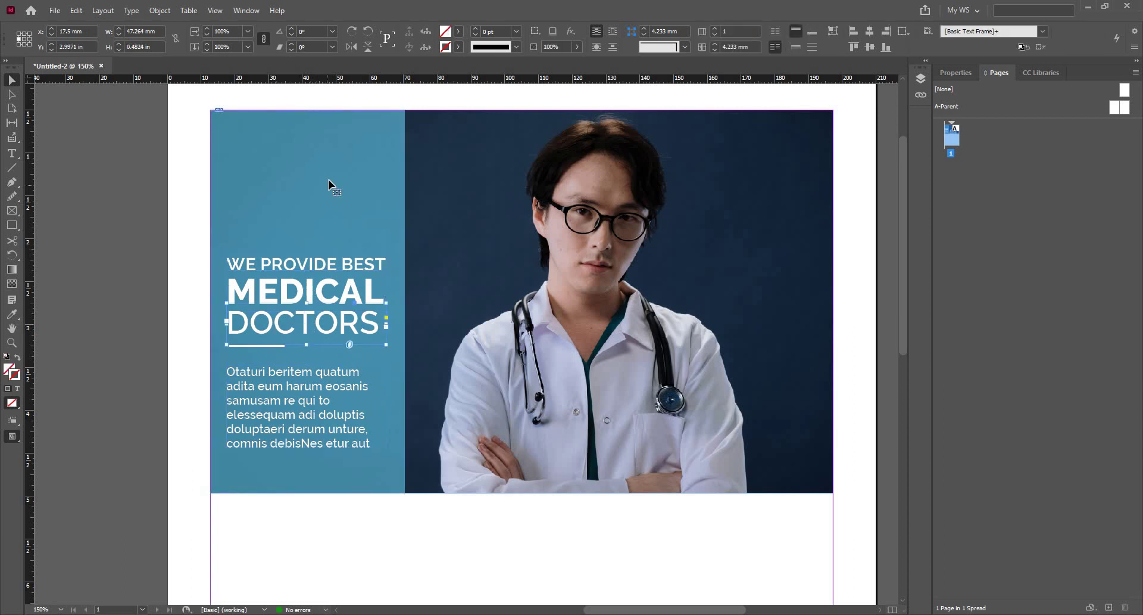
right_click(330, 184)
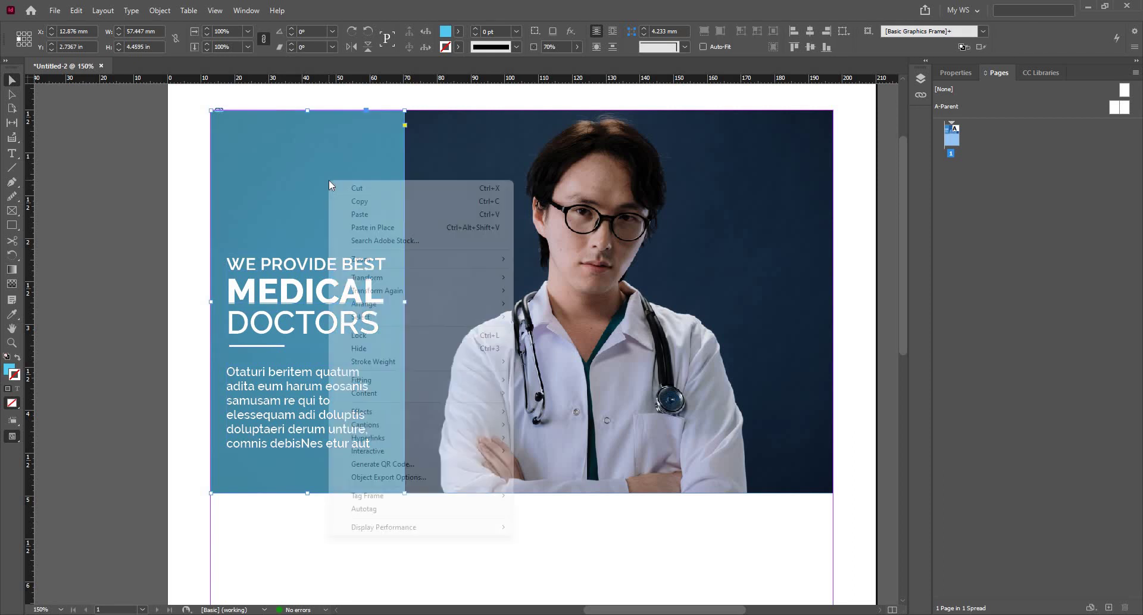
click(381, 335)
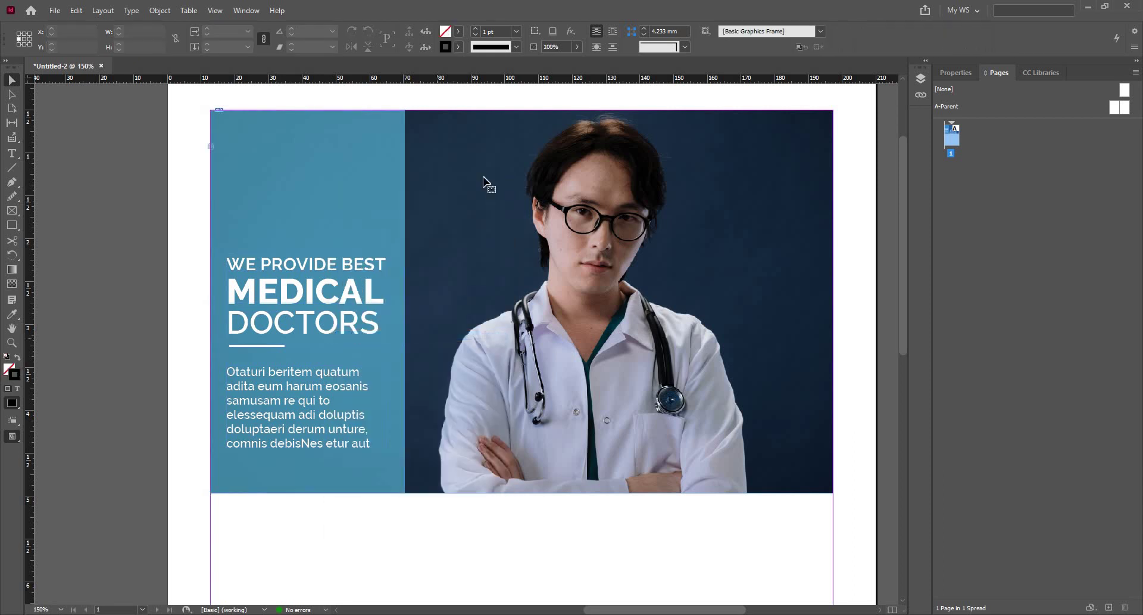
right_click(484, 177)
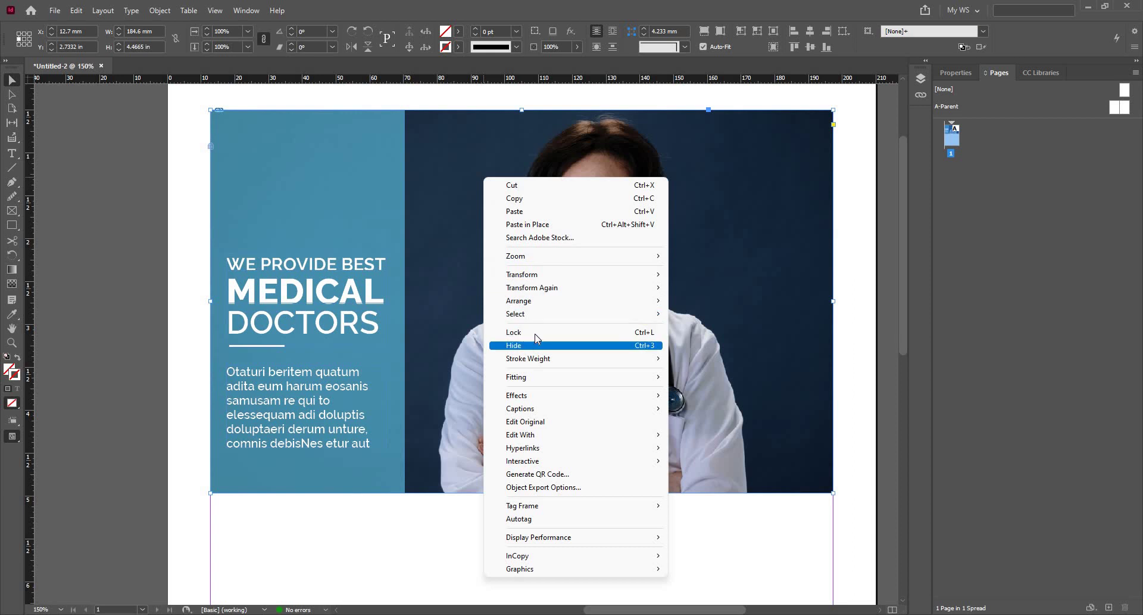
click(535, 333)
Step: Move the headline lines, white bar and placeholder paragraph together slightly upward on the blue overlay
drag(182, 207, 389, 467)
drag(315, 421, 318, 395)
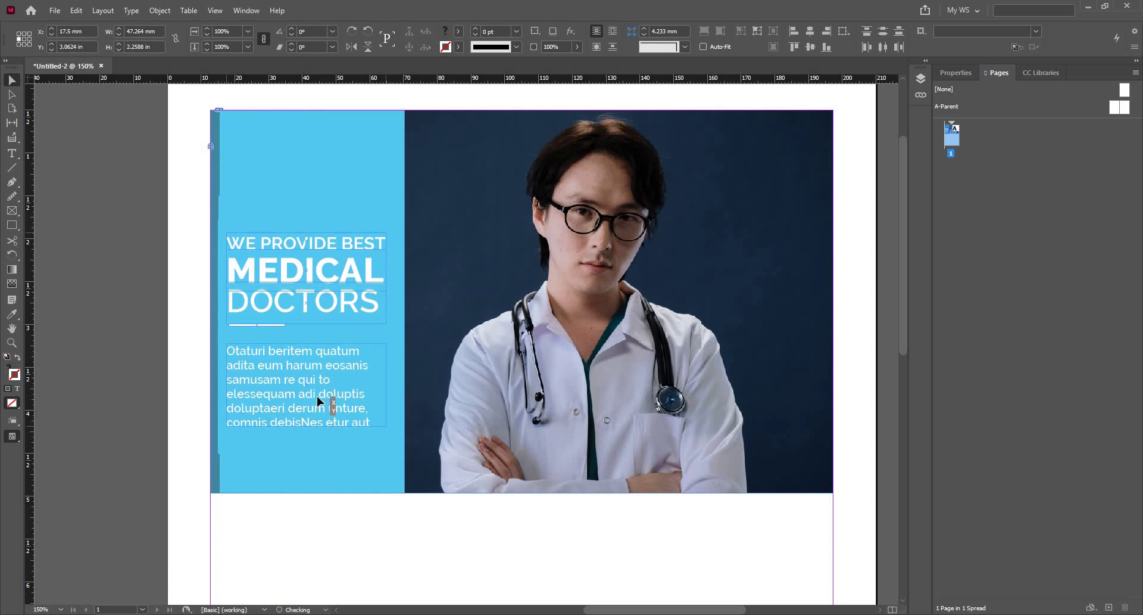
drag(316, 396, 317, 399)
click(197, 325)
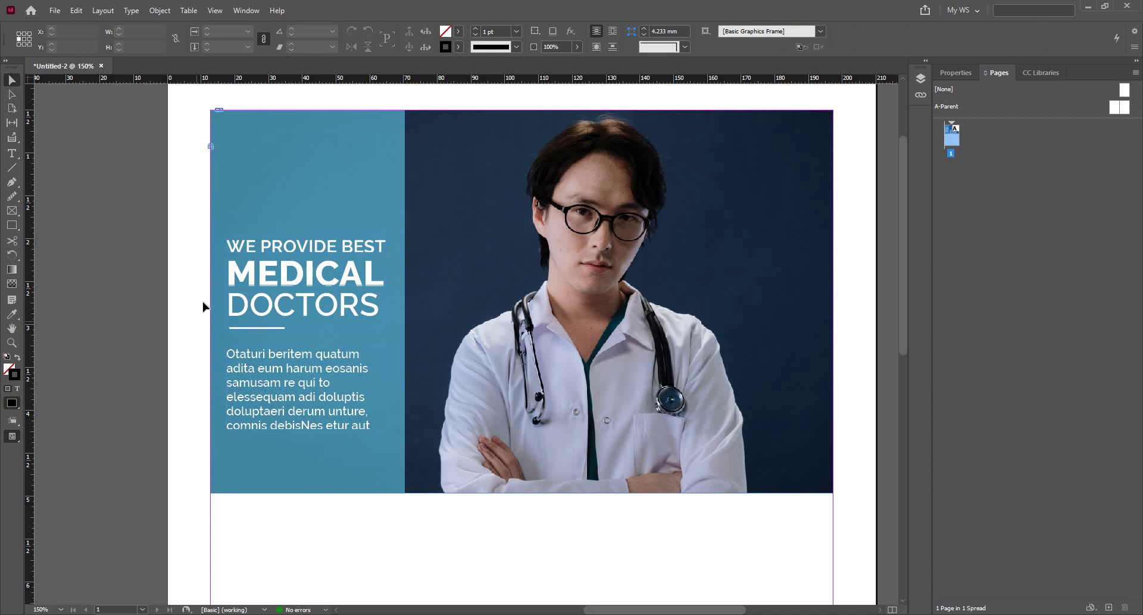
Step: Look over the finished header and the empty area of the page below it
scroll(203, 307, down, 2)
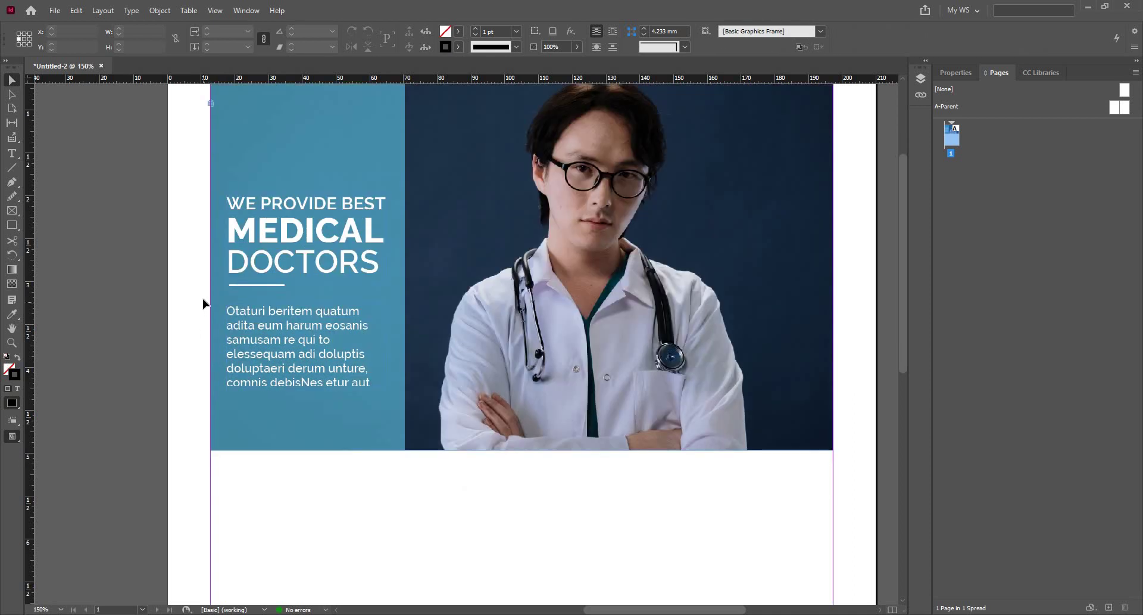
scroll(204, 303, down, 2)
scroll(204, 301, down, 2)
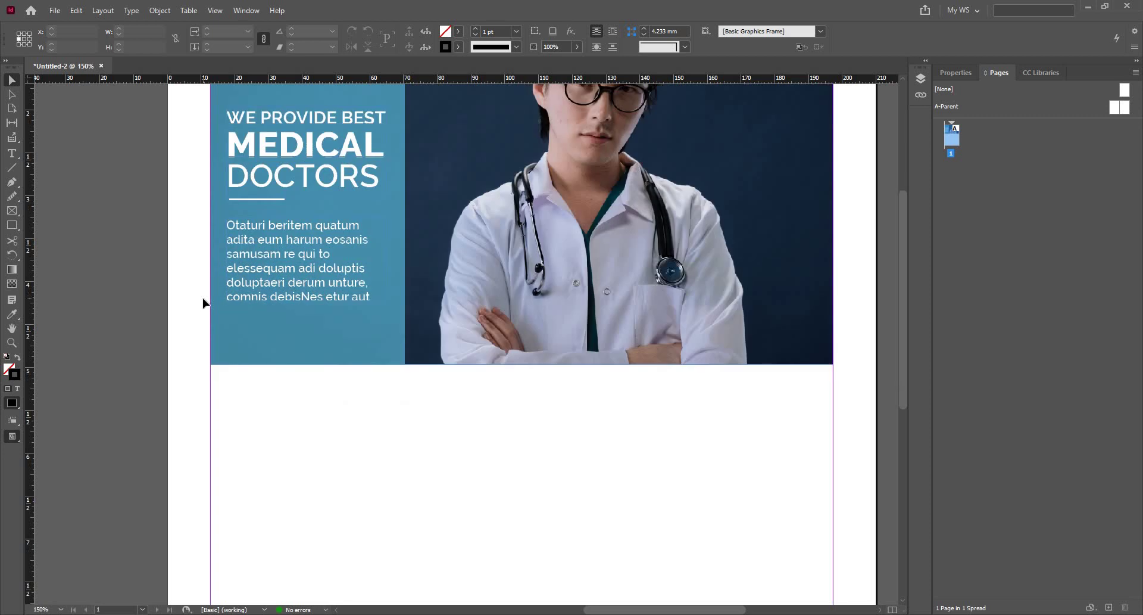
scroll(126, 286, up, 2)
scroll(184, 321, up, 2)
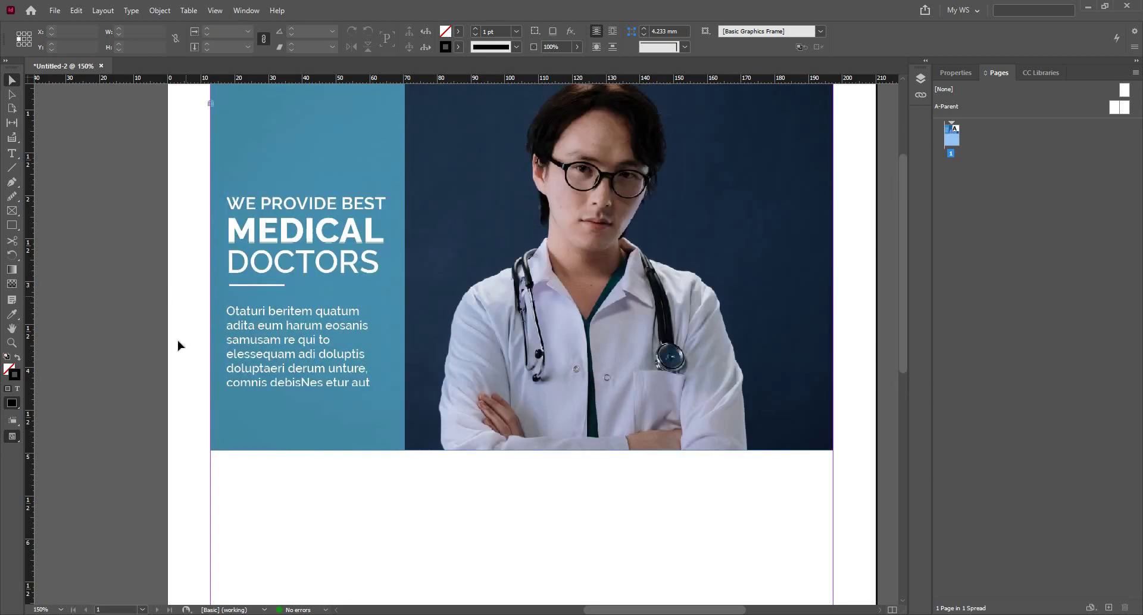
key(ctrl+minus)
key(ctrl+minus)
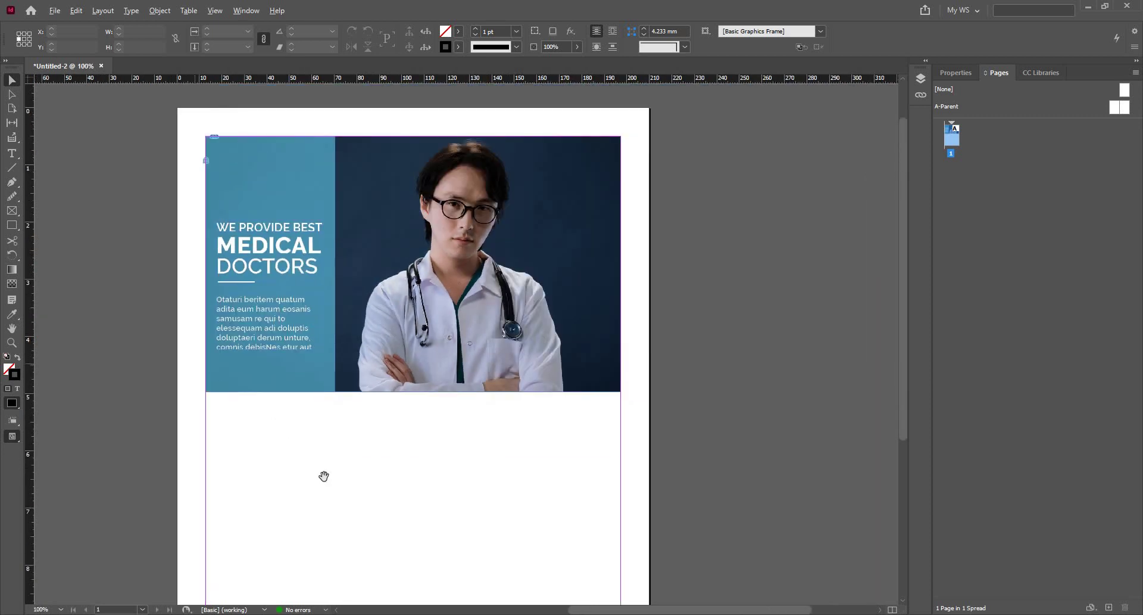
scroll(340, 360, down, 10)
scroll(339, 360, up, 4)
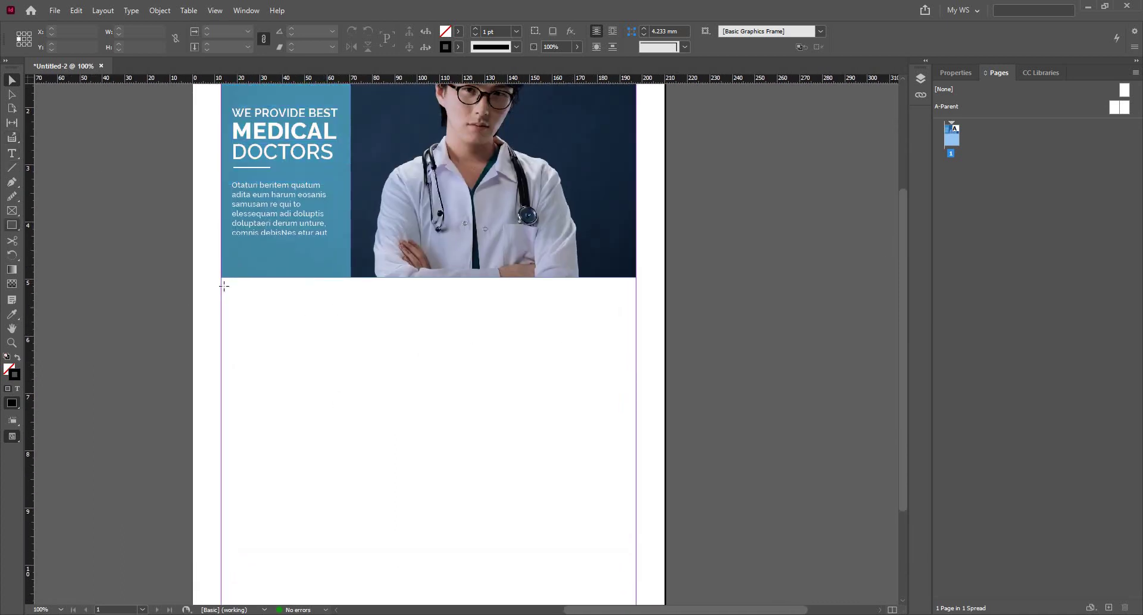
Step: Draw a rectangle about 68 mm wide and 2.06 in high directly below the blue overlay and copy the overlay's appearance onto it
drag(221, 277, 373, 395)
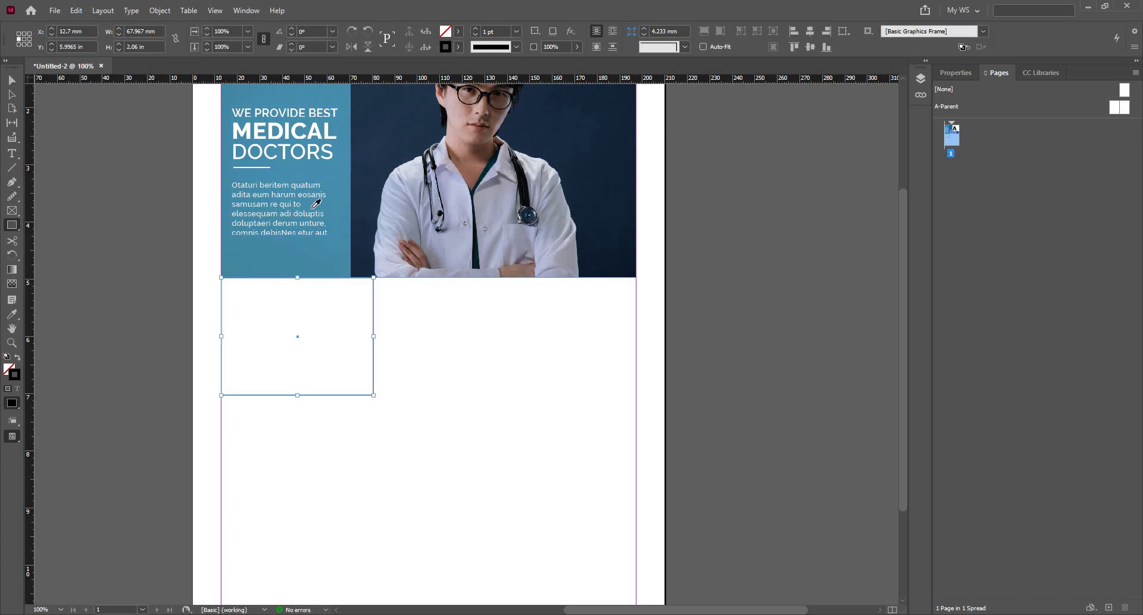
click(293, 257)
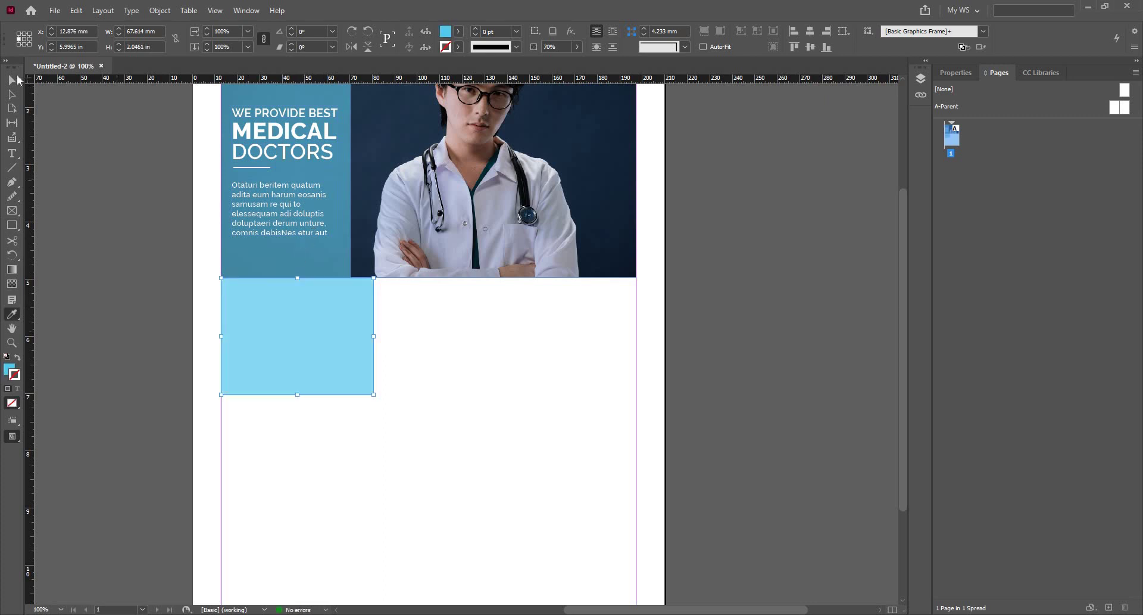
key(v)
Step: Set the new blue rectangle's opacity to 100%
click(577, 47)
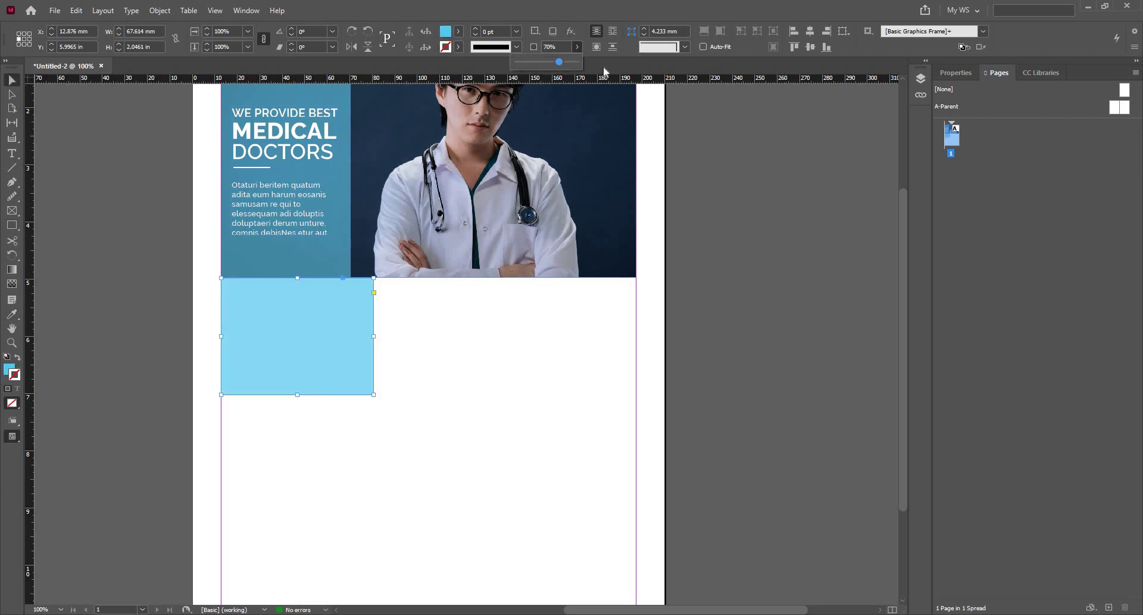
drag(559, 62, 579, 62)
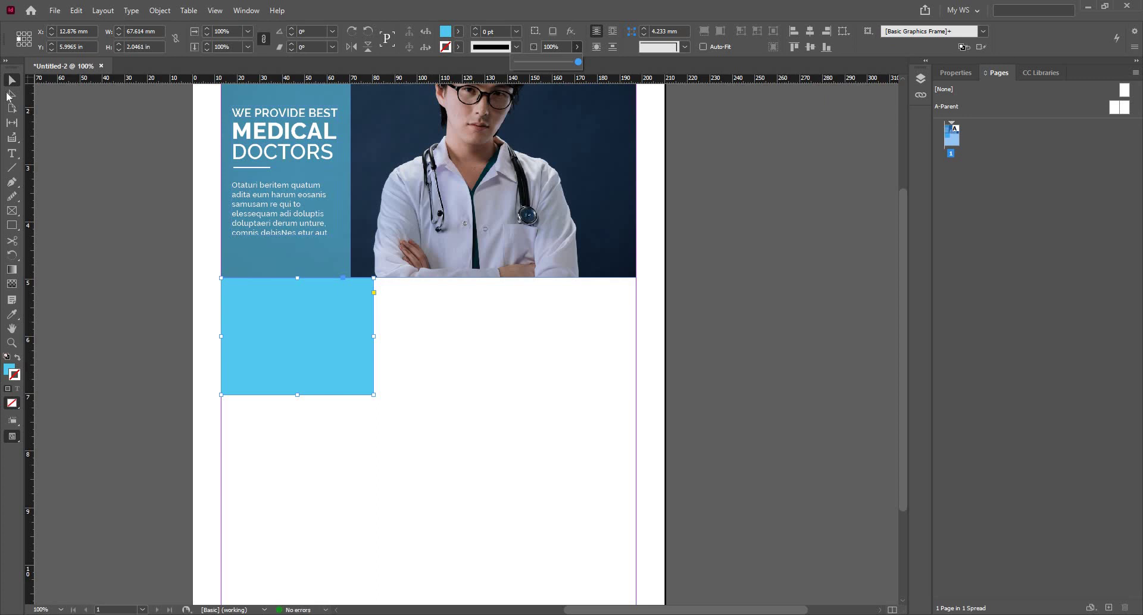
click(131, 143)
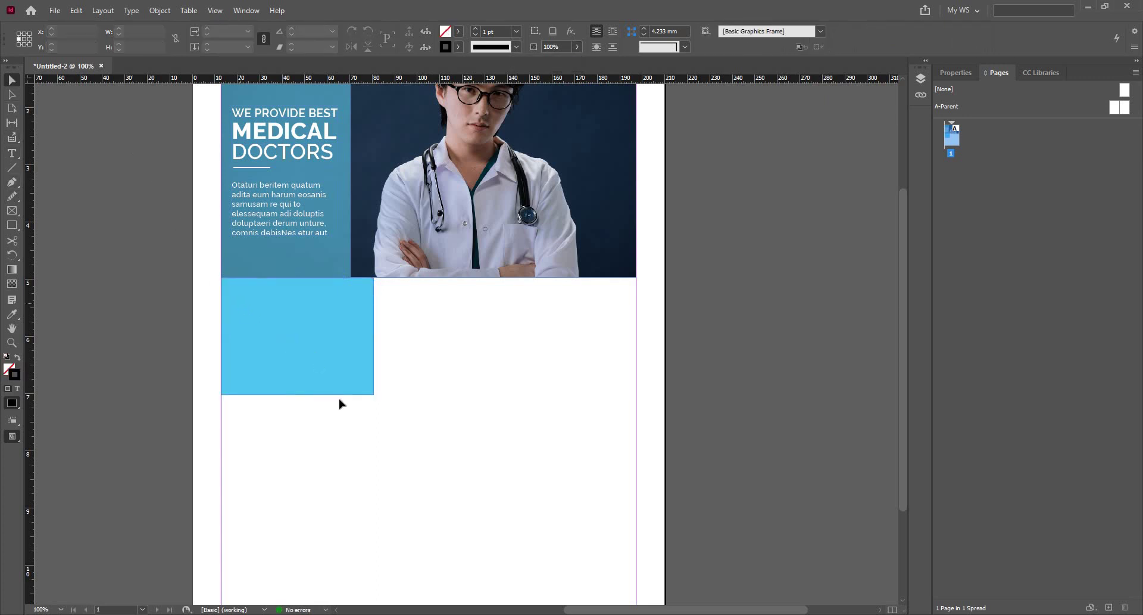
click(308, 356)
drag(270, 321, 532, 322)
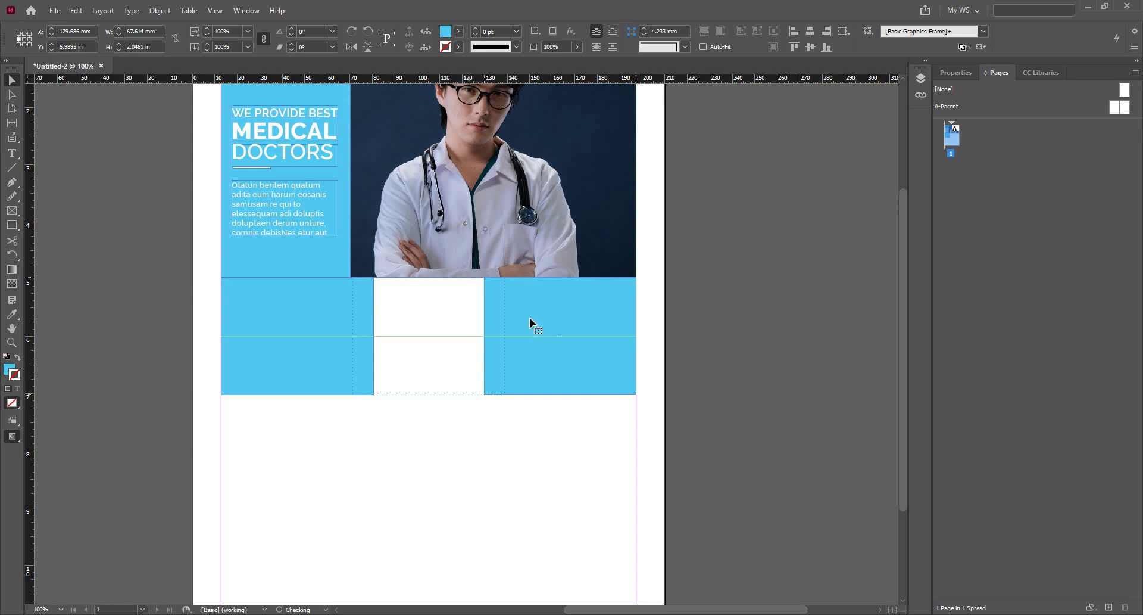
drag(530, 317, 530, 317)
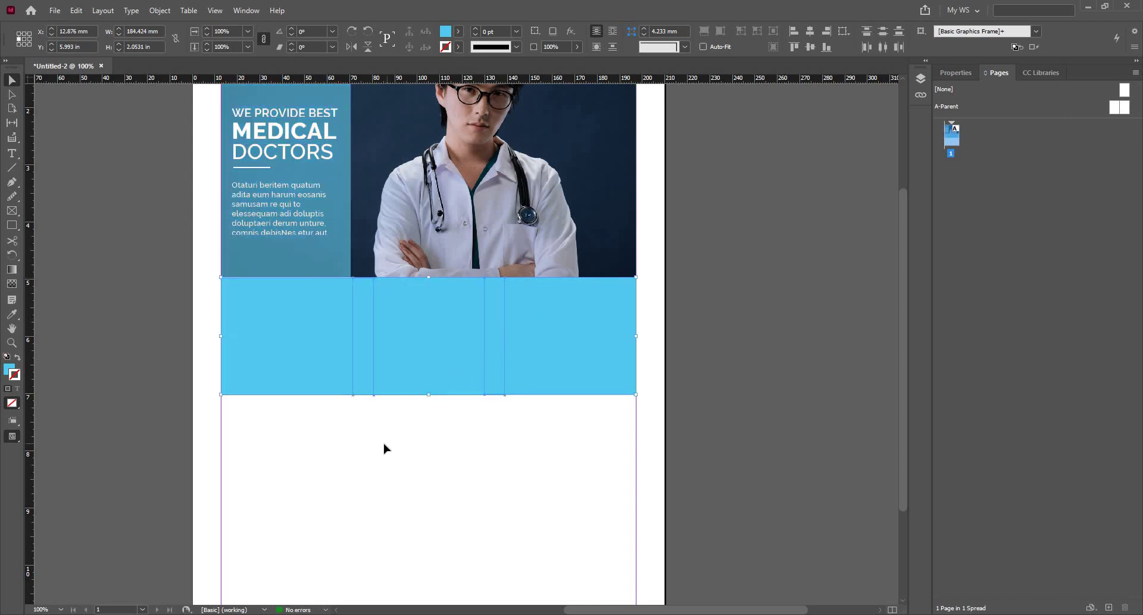
key(ctrl+z)
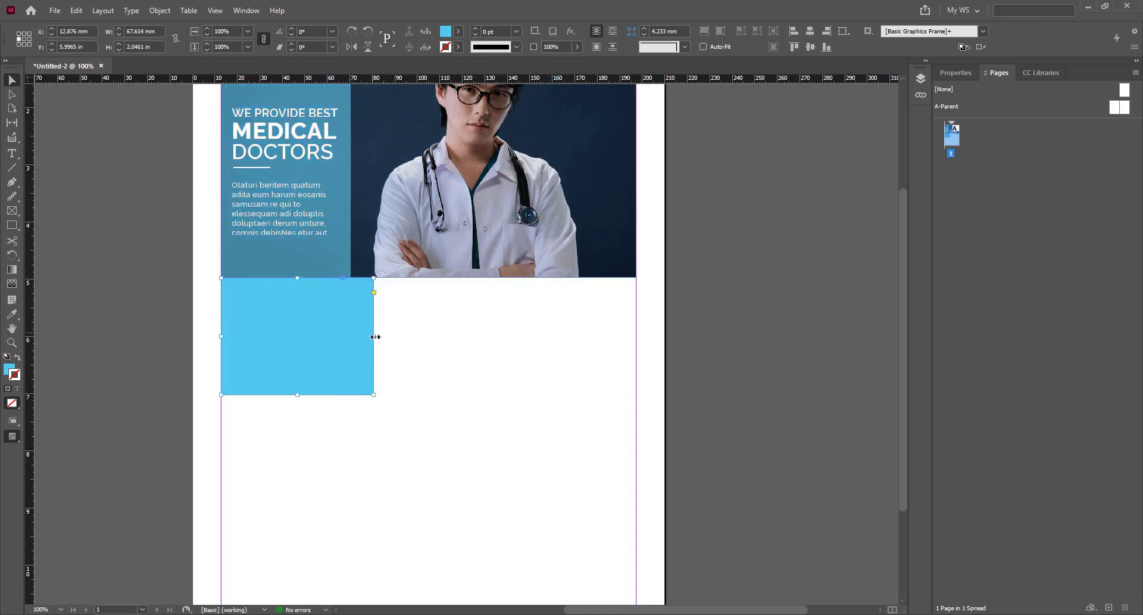
Step: Narrow the new blue rectangle to about 57.4 mm so its right edge lines up with the overlay above
drag(374, 336, 351, 337)
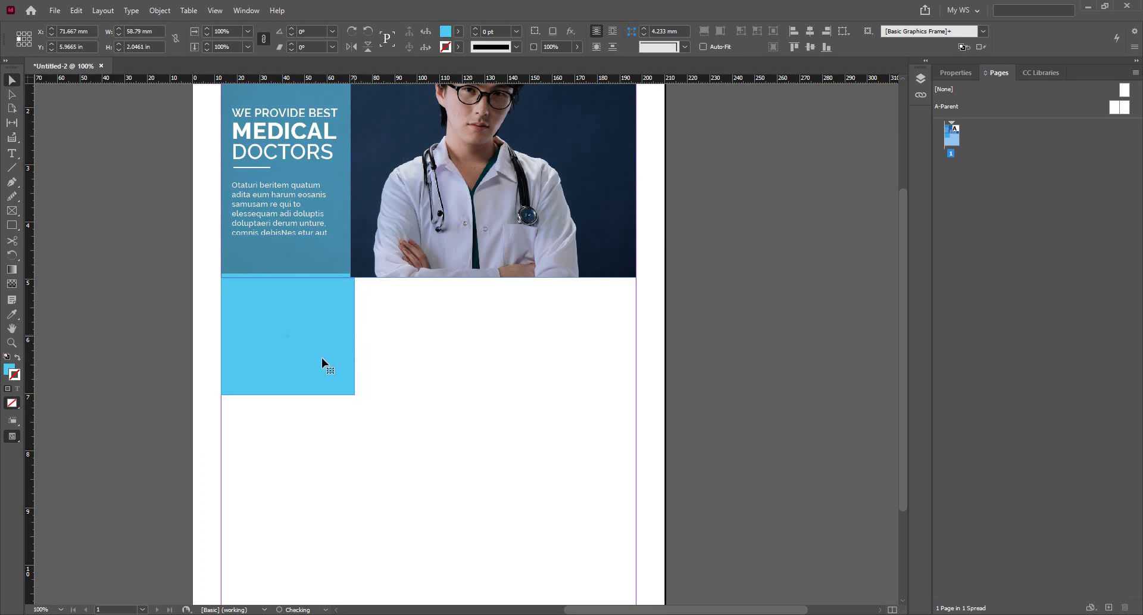
drag(282, 350, 565, 345)
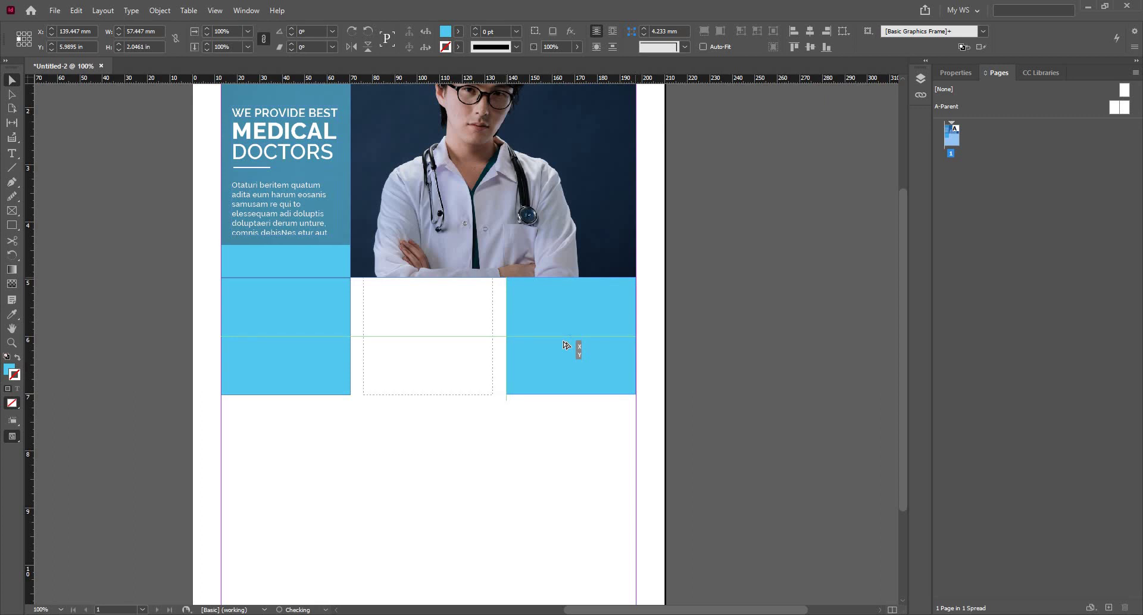
drag(566, 345, 563, 340)
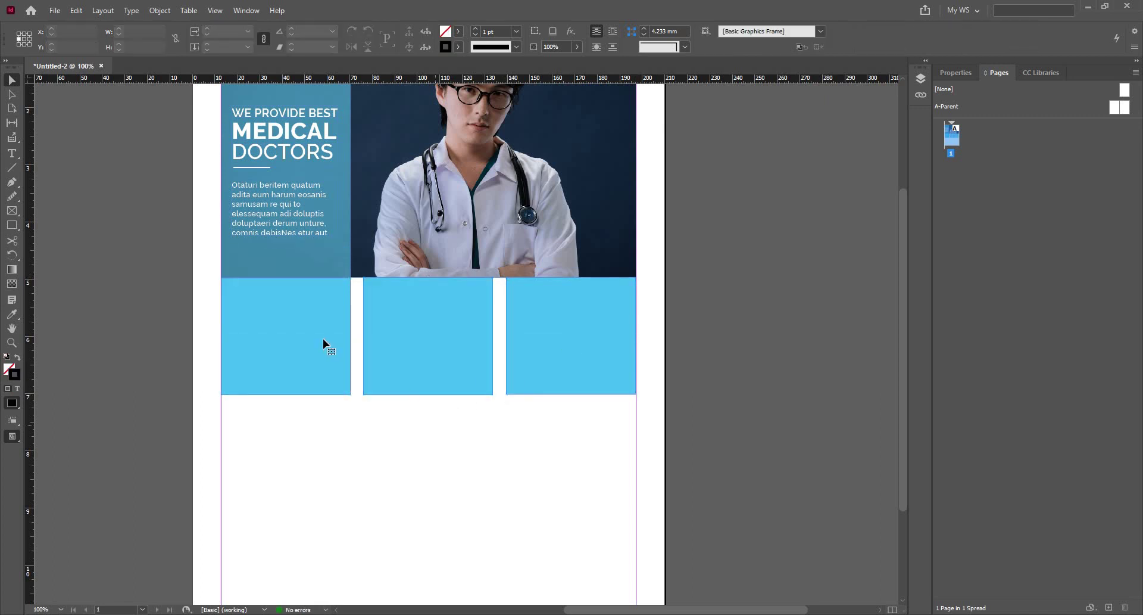
key(ctrl+z)
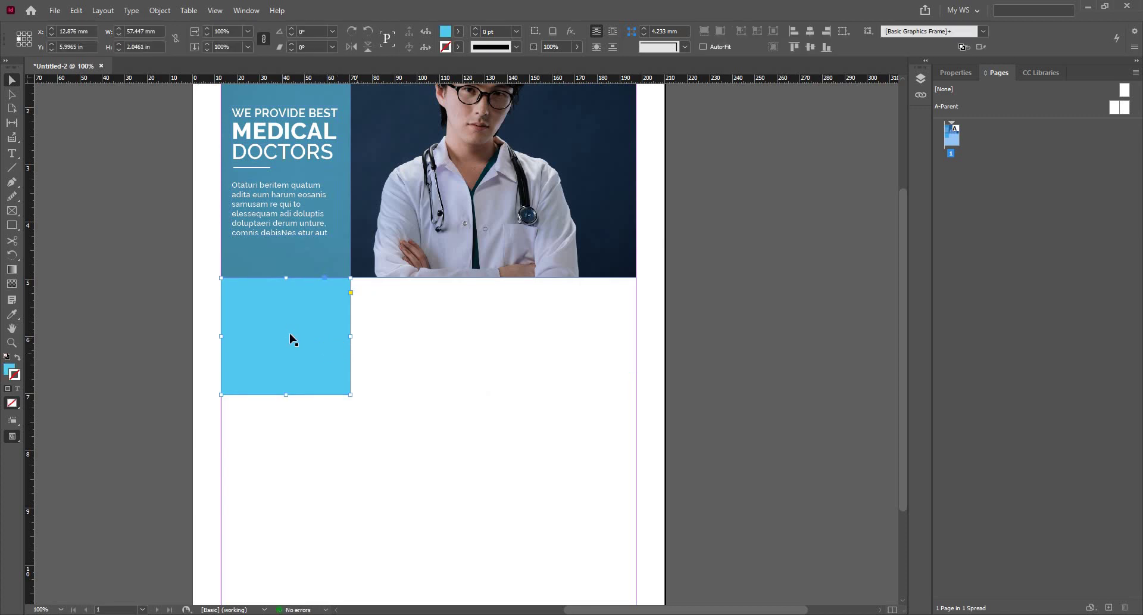
Step: Duplicate the blue rectangle twice to the right, making a row of three adjoining boxes below the header
key(ctrl+shift+a)
scroll(281, 342, up, 1)
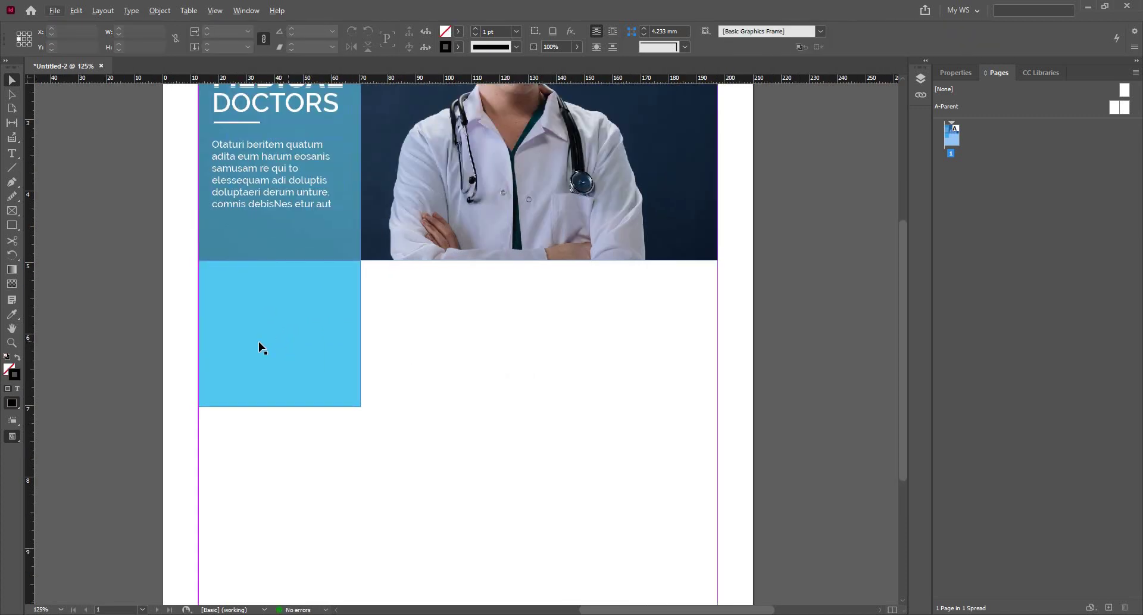
drag(260, 345, 584, 345)
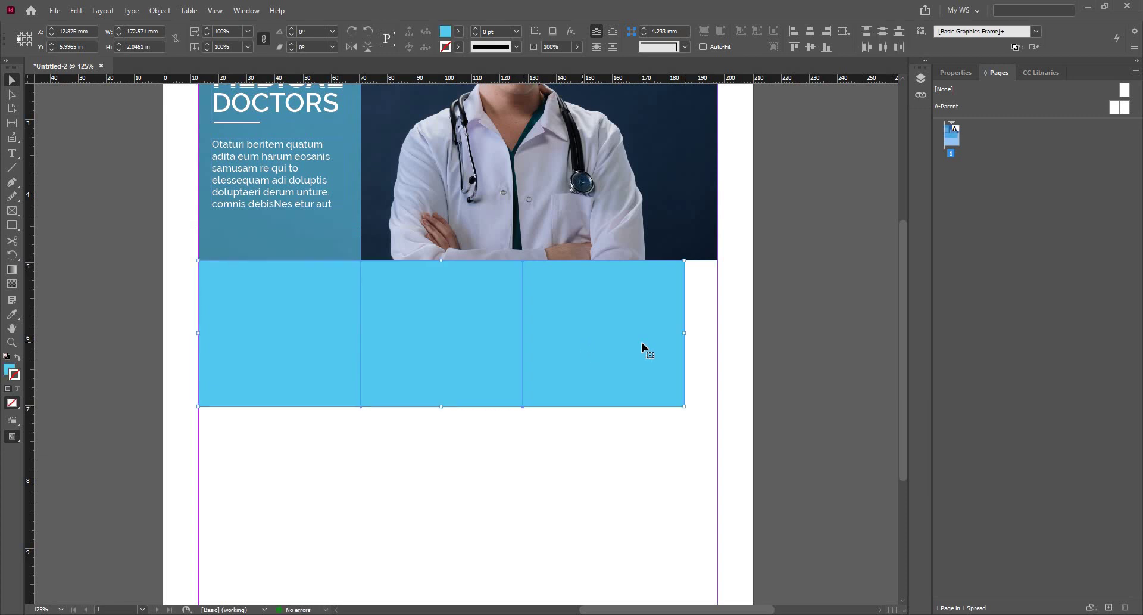
Step: Widen the row of three boxes to the right margin, about 184.4 mm overall, and align its top edge with the photo's bottom edge
drag(684, 332, 718, 334)
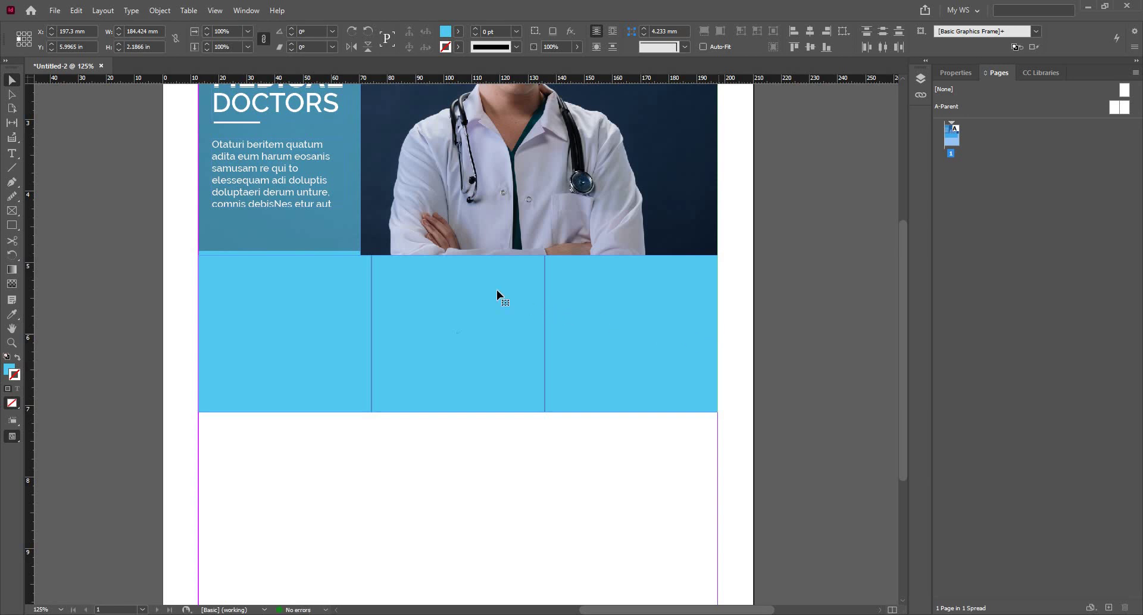
drag(457, 257, 457, 259)
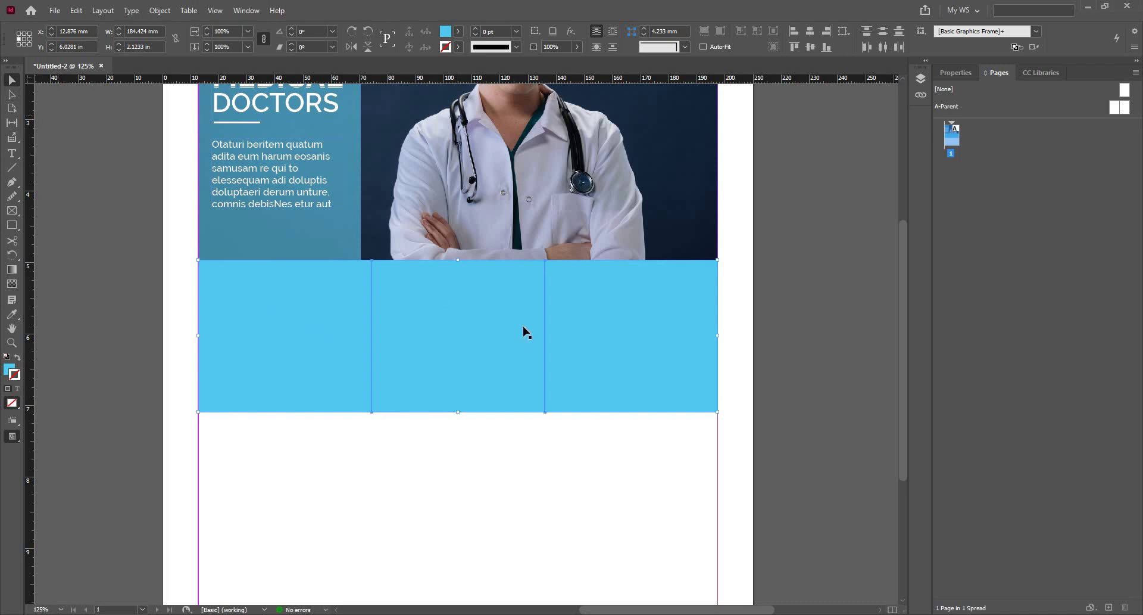
click(520, 424)
key(ctrl+minus)
key(ctrl+equal)
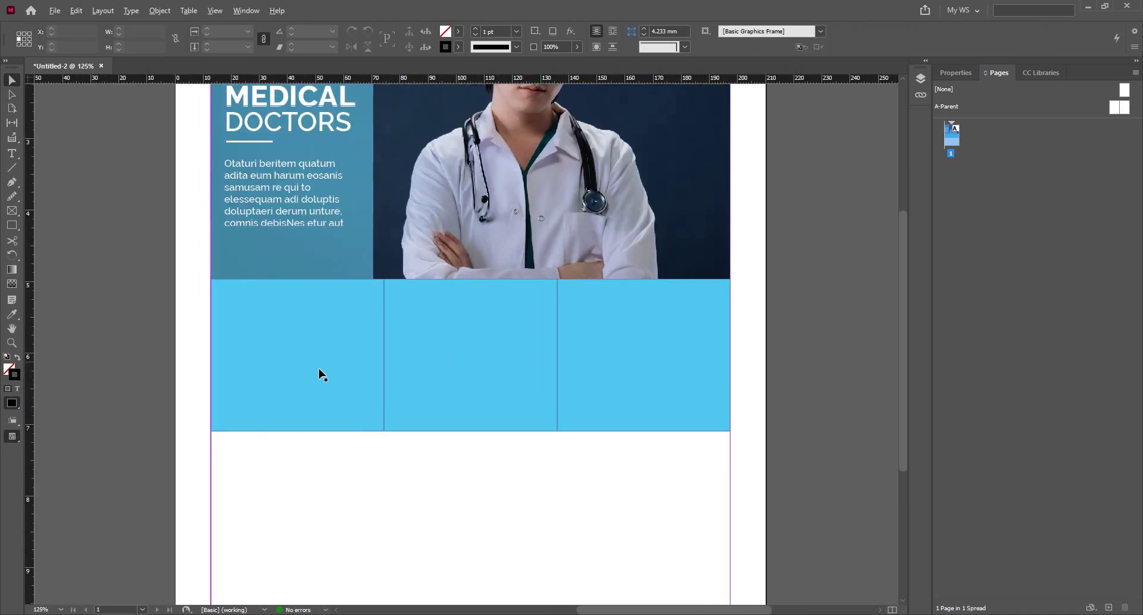
click(480, 373)
click(619, 375)
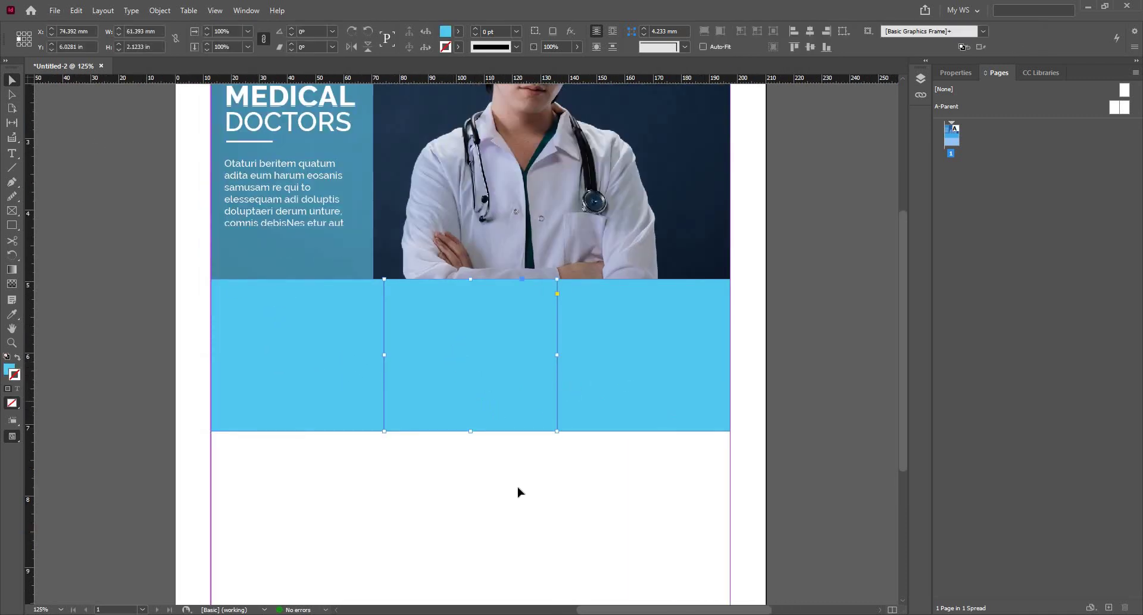
click(517, 488)
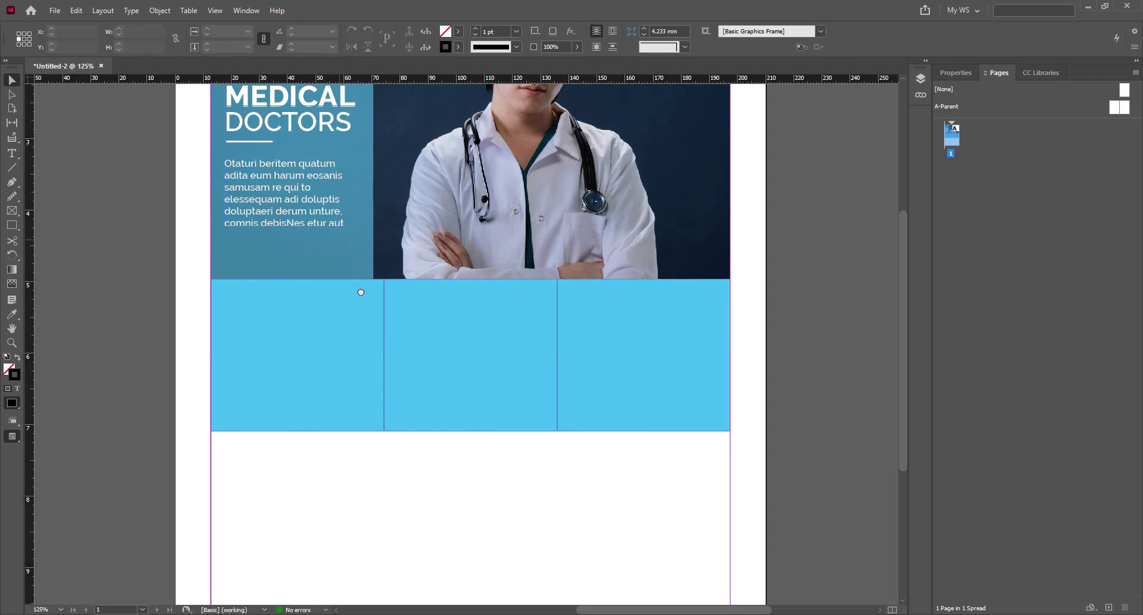
Step: Unlock the blue overlay on the photo and widen it to about 61.4 mm to match the box below
scroll(336, 192, up, 5)
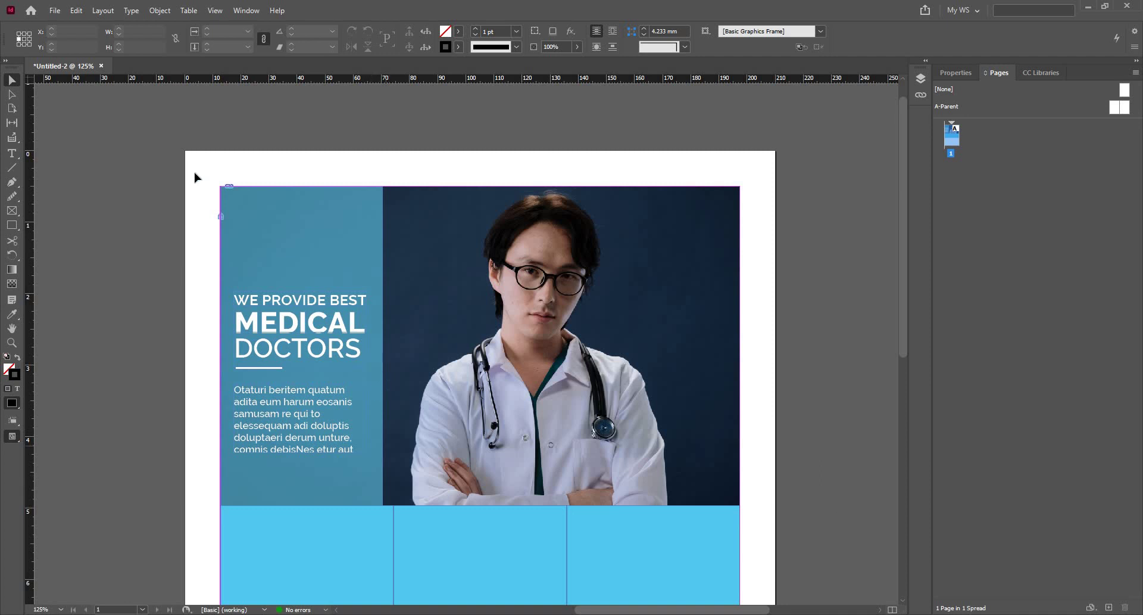
click(222, 217)
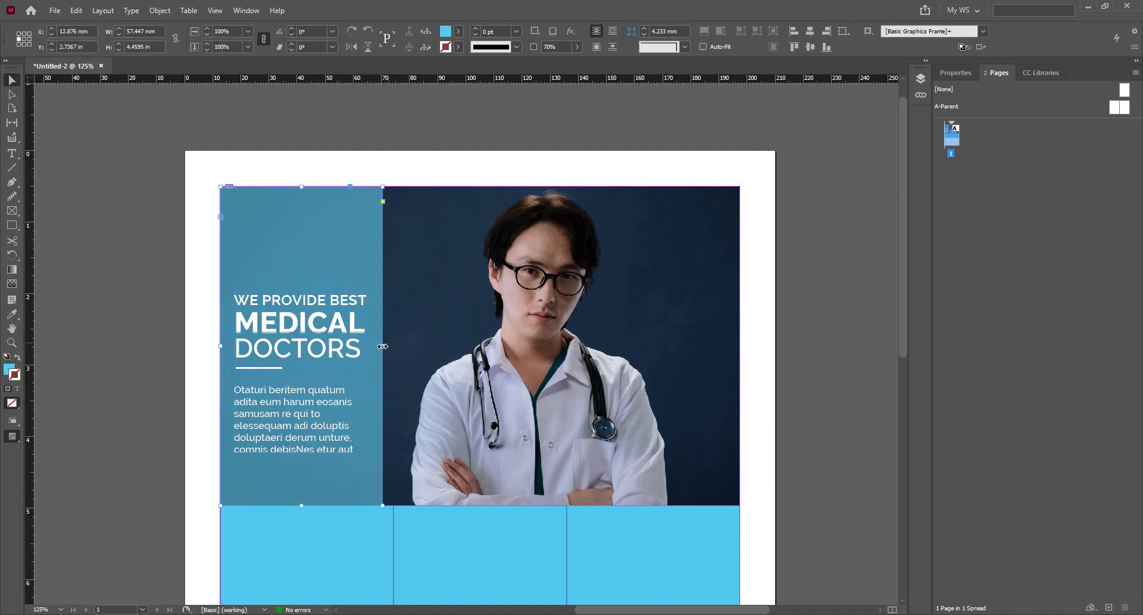
drag(384, 345, 394, 345)
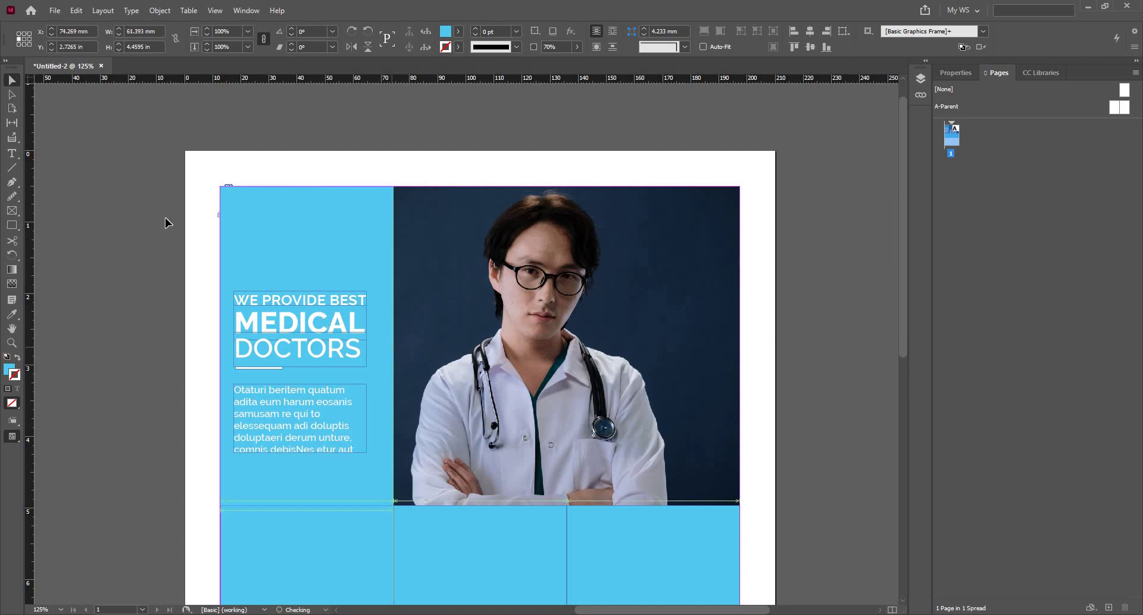
key(ctrl+shift+a)
Step: Change the middle box's fill to a deeper, slightly more saturated blue with brightness at 84%
scroll(308, 217, down, 2)
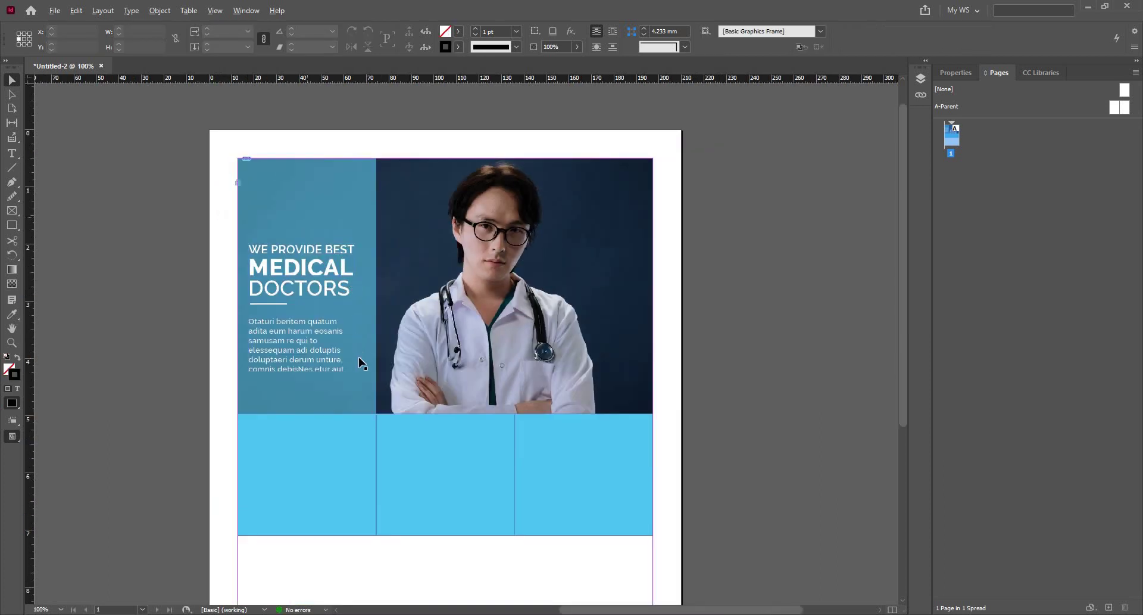
scroll(373, 256, down, 5)
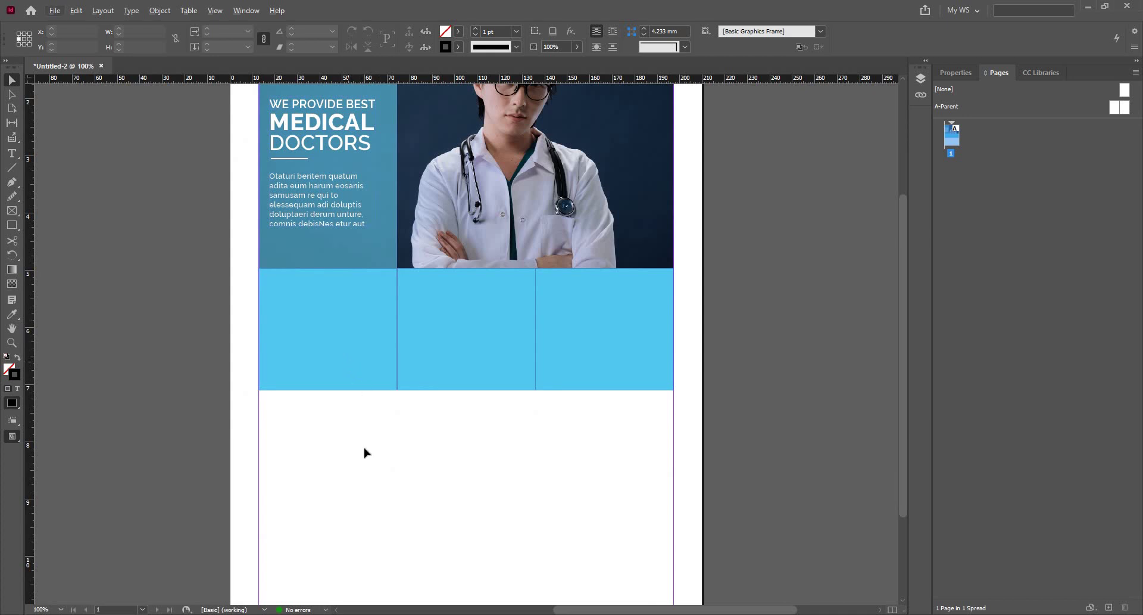
scroll(365, 450, down, 1)
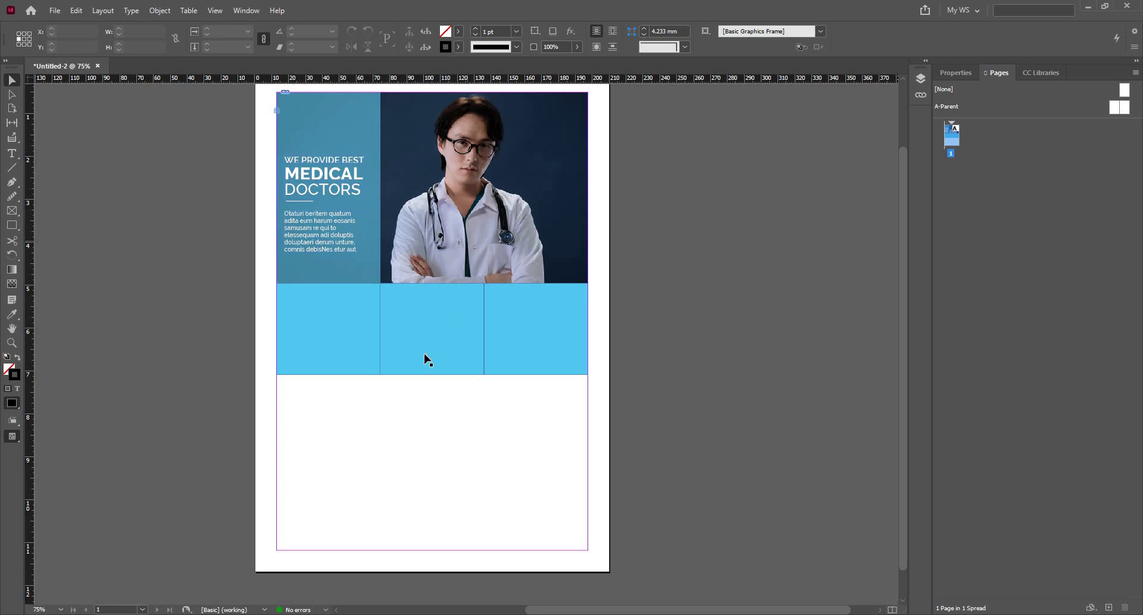
scroll(363, 359, up, 2)
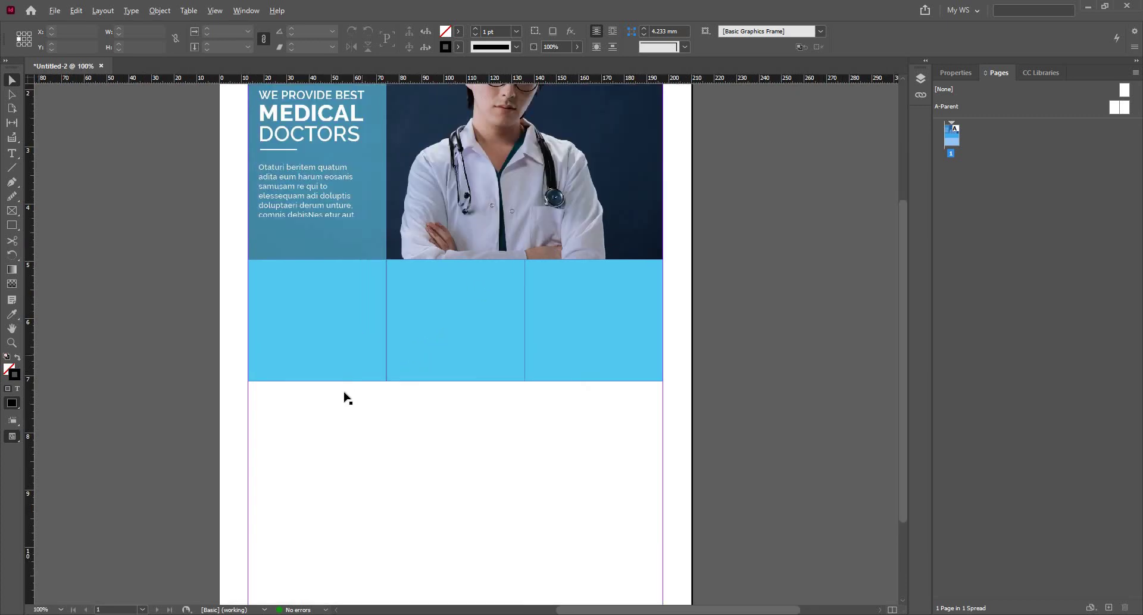
drag(346, 422, 398, 388)
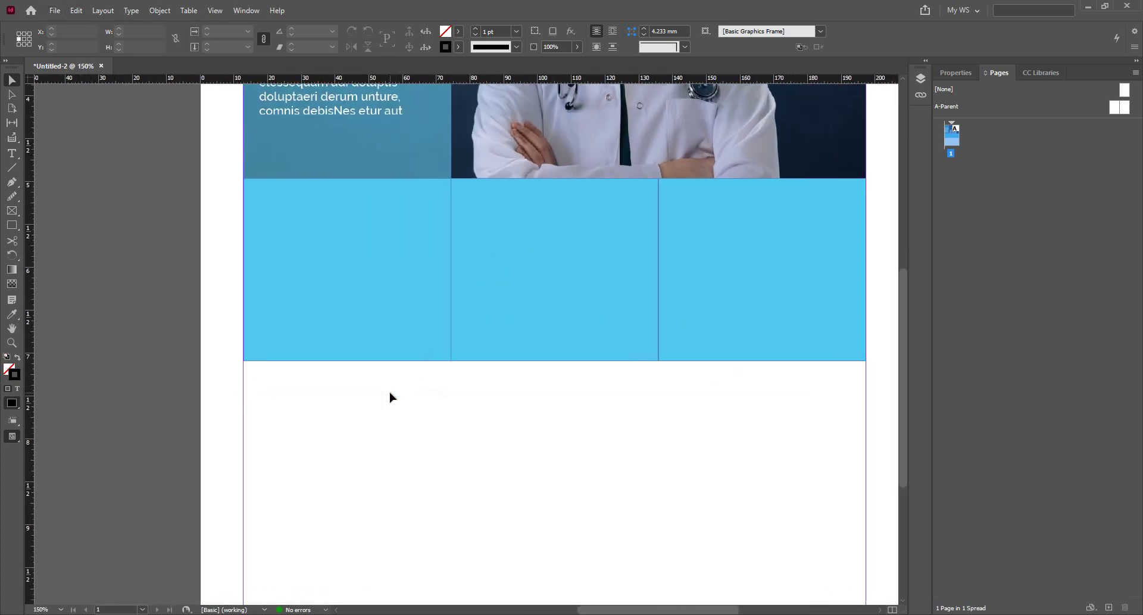
click(578, 289)
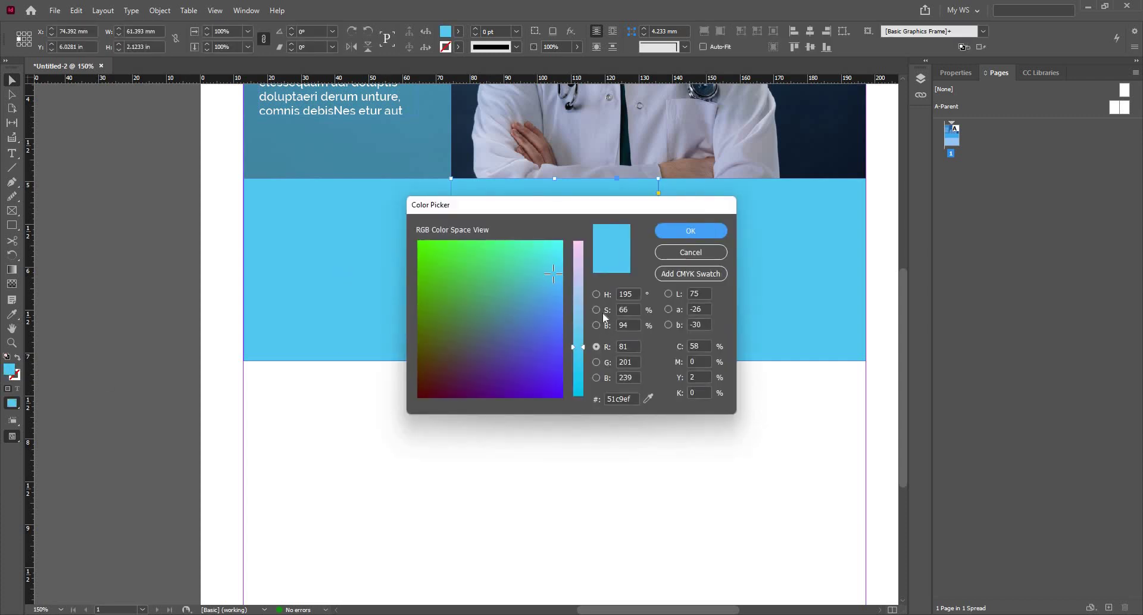
click(602, 312)
click(596, 326)
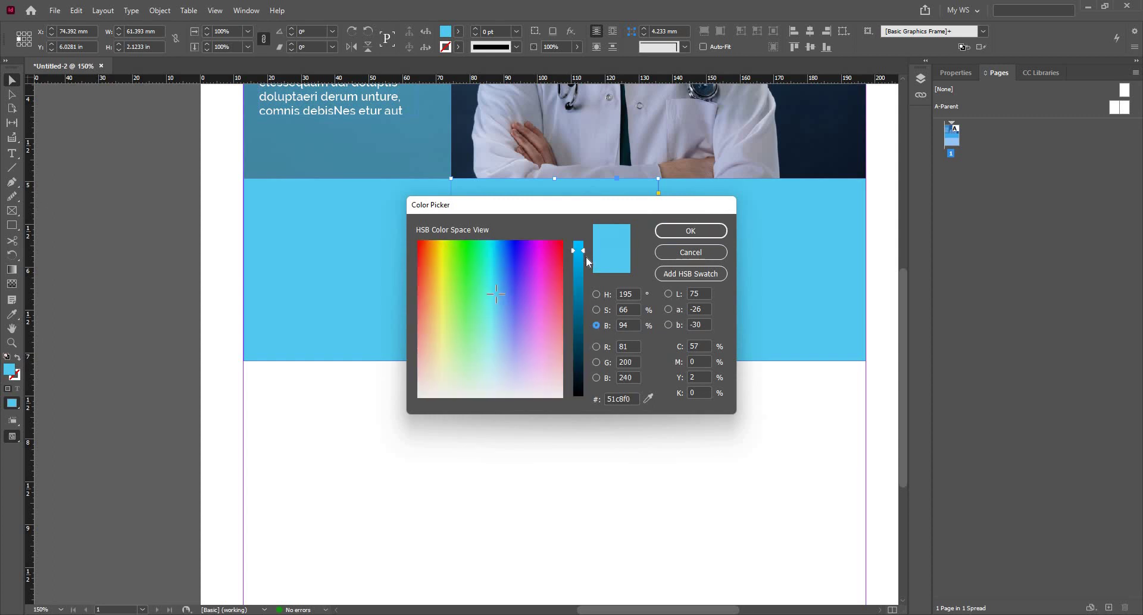
drag(586, 257, 588, 270)
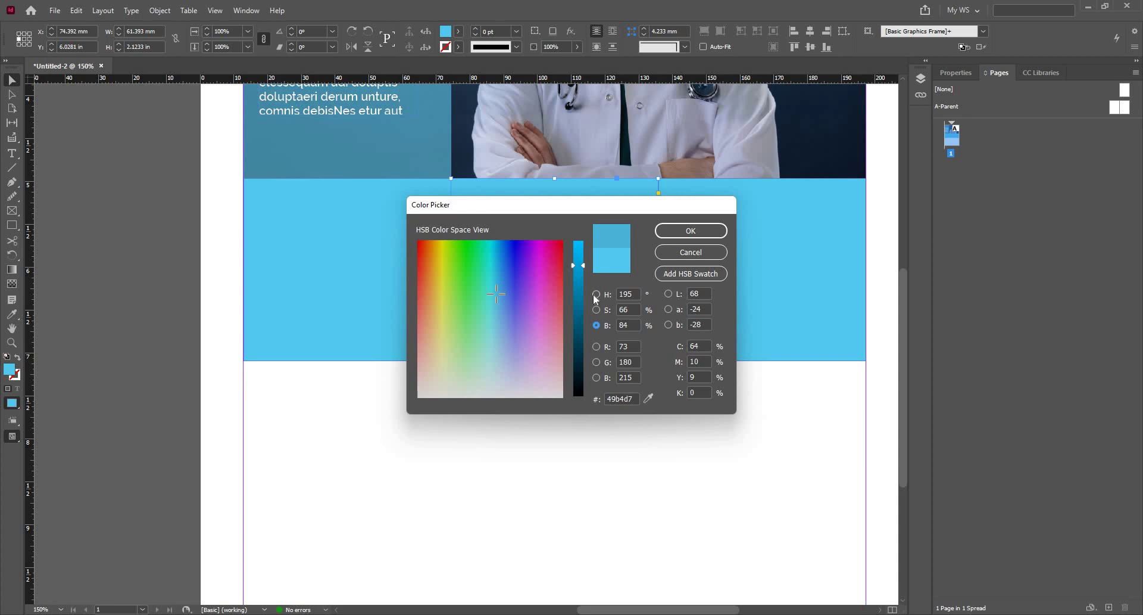
click(596, 309)
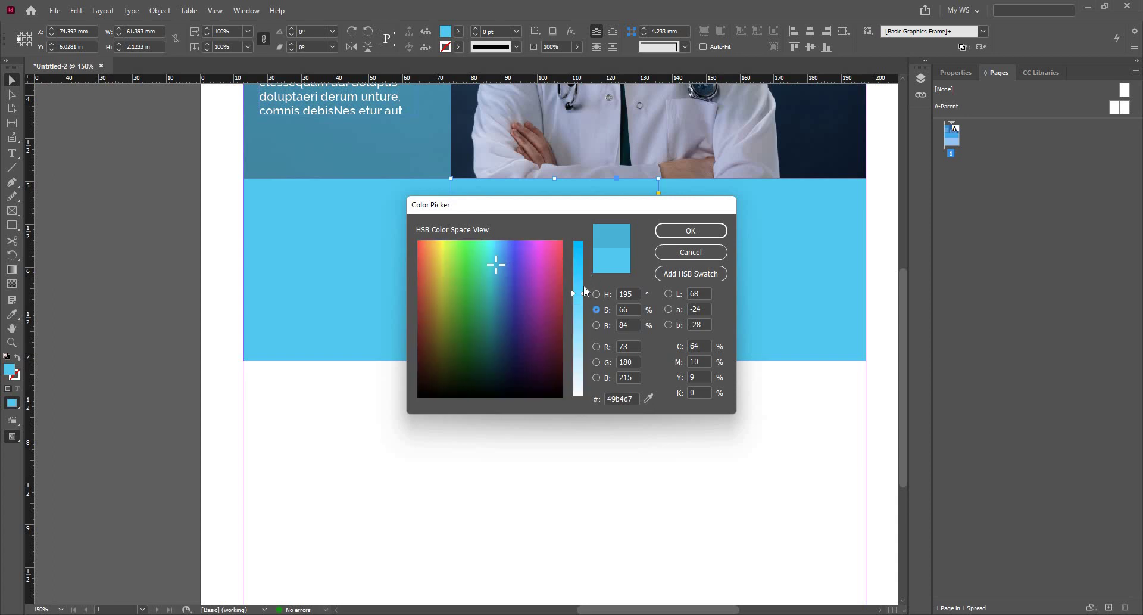
click(665, 231)
Step: Copy the middle box's darker blue fill onto the third box in the row
click(734, 291)
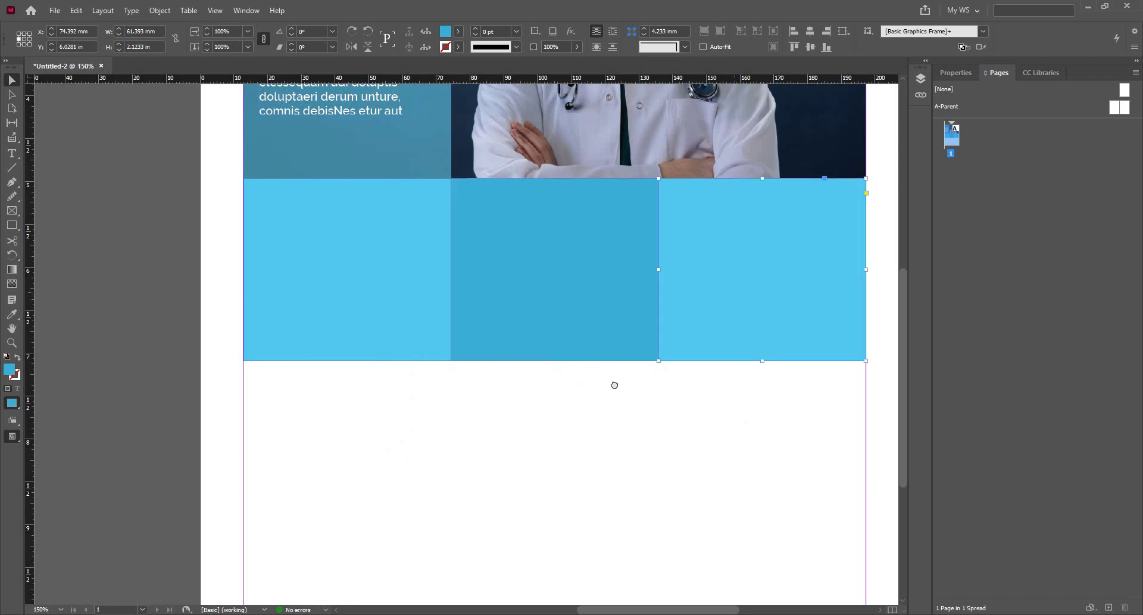
scroll(172, 381, up, 3)
scroll(173, 381, left, 4)
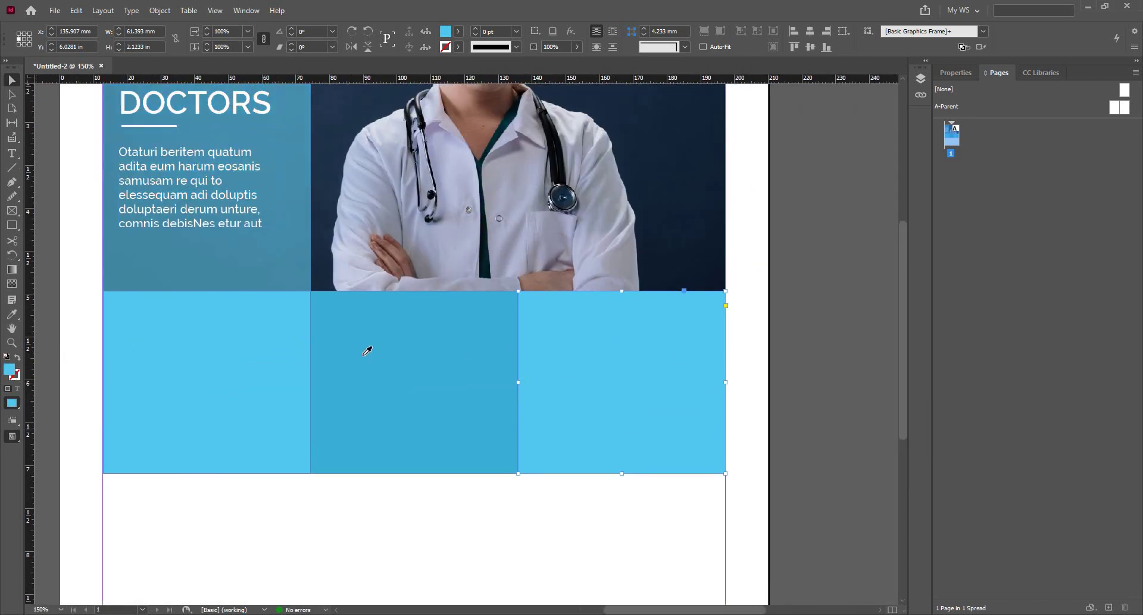
click(515, 366)
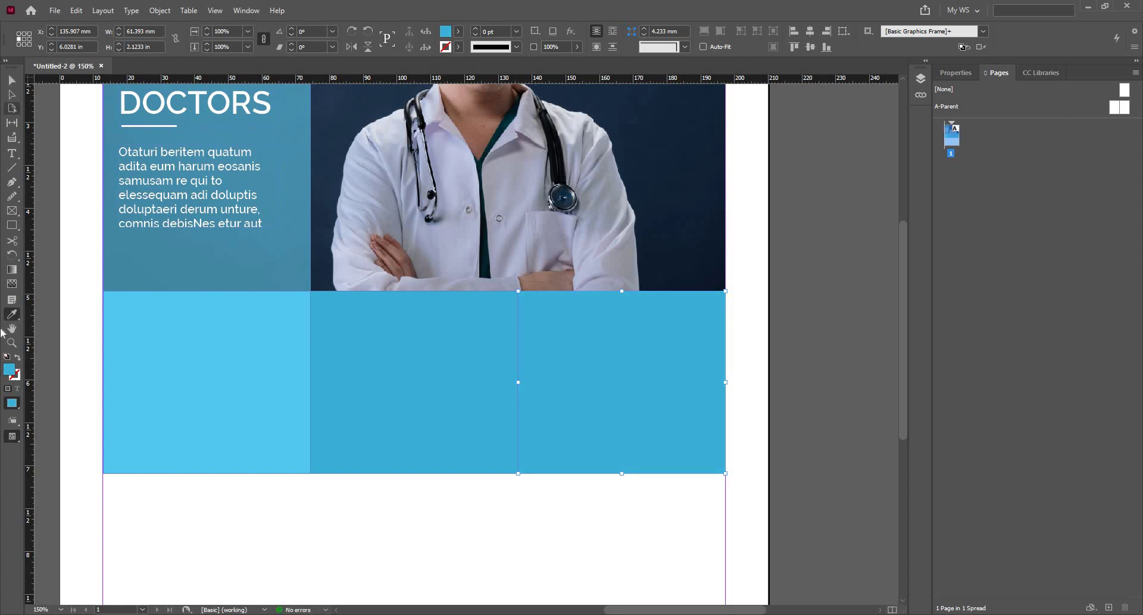
key(v)
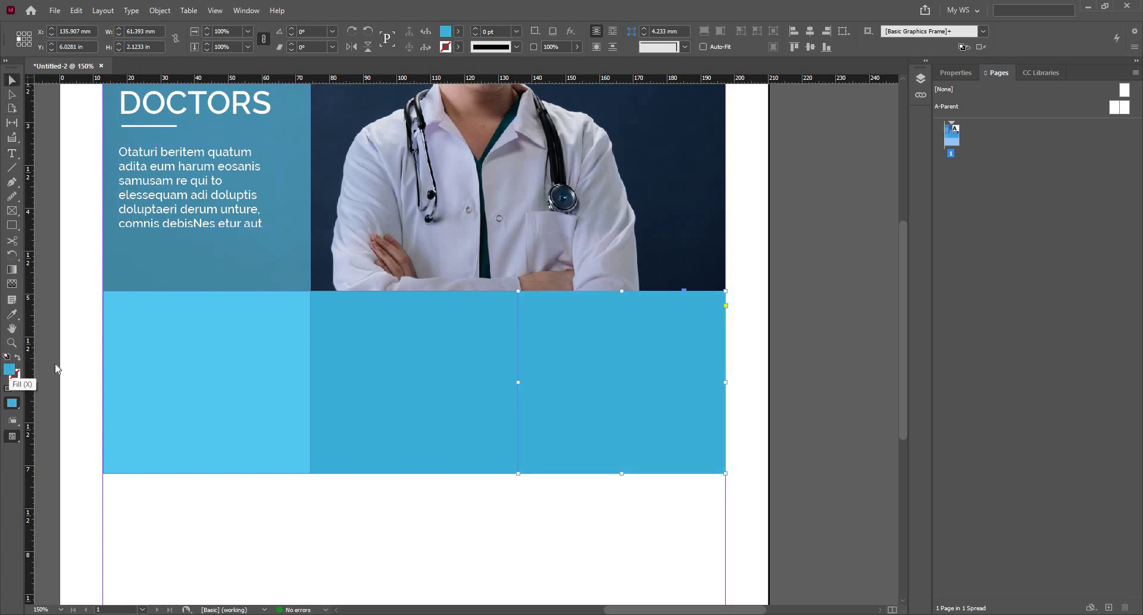
Step: Darken the third box's fill to a deeper blue with brightness 72% and saturation 76%
double_click(10, 370)
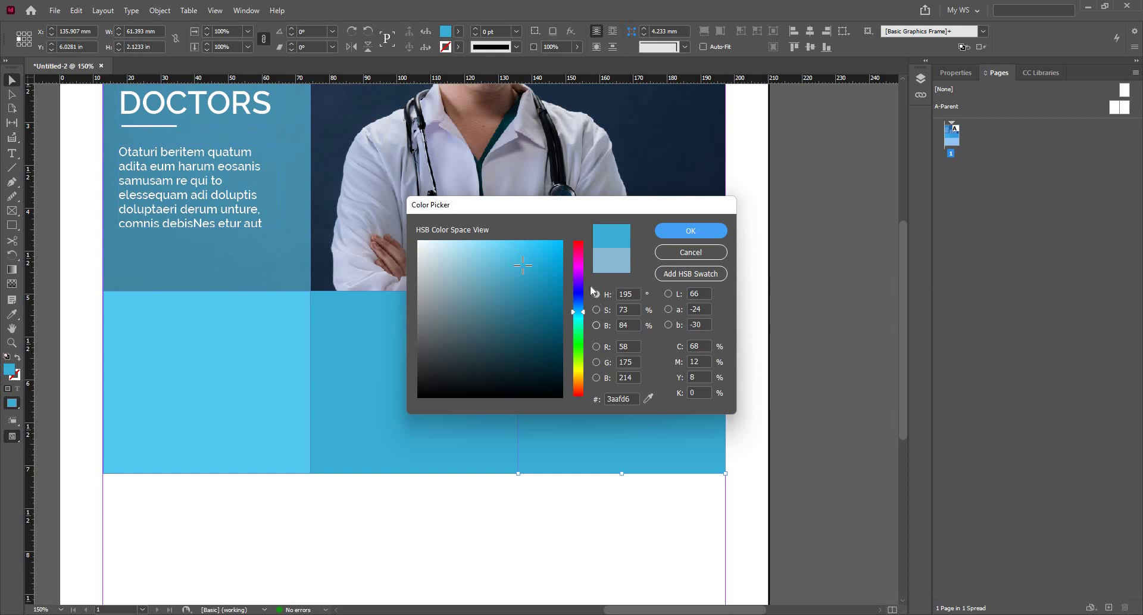
click(598, 325)
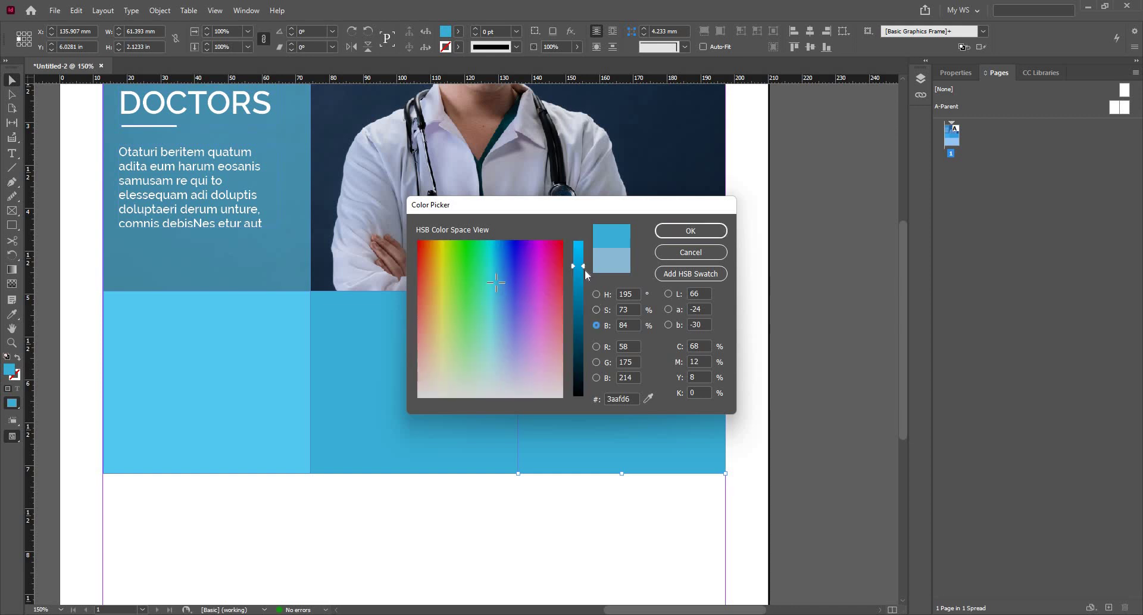
drag(586, 274, 587, 282)
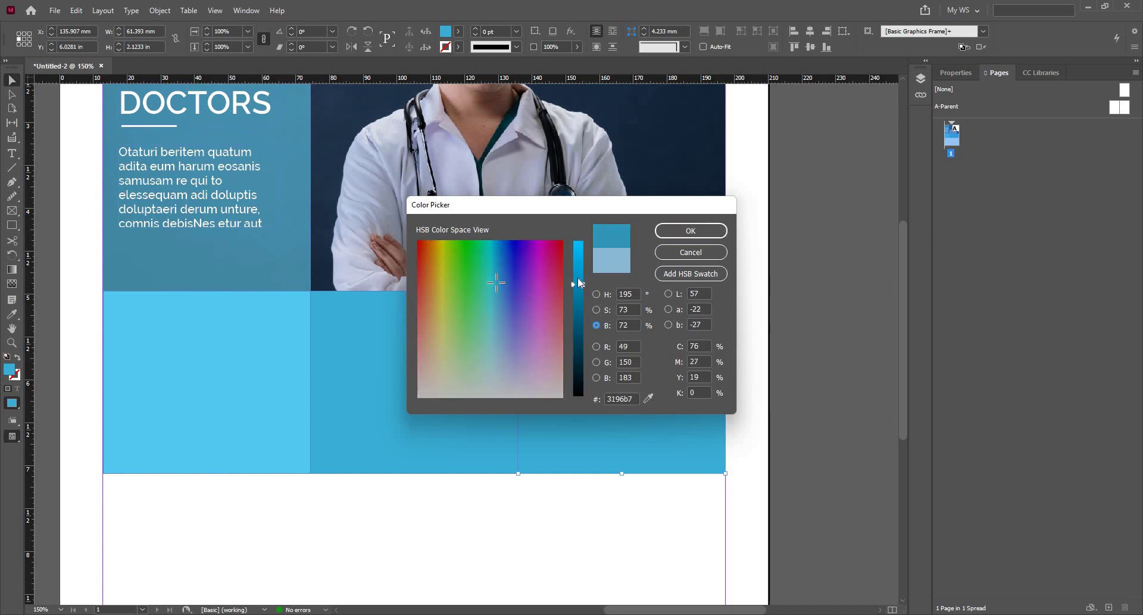
click(597, 310)
click(584, 277)
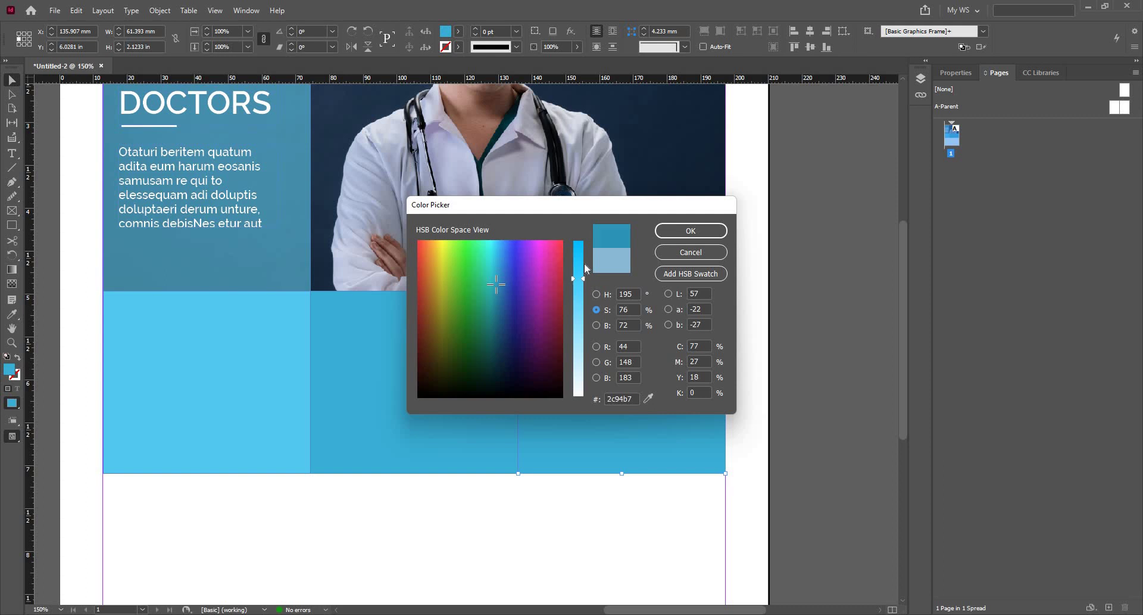
click(670, 230)
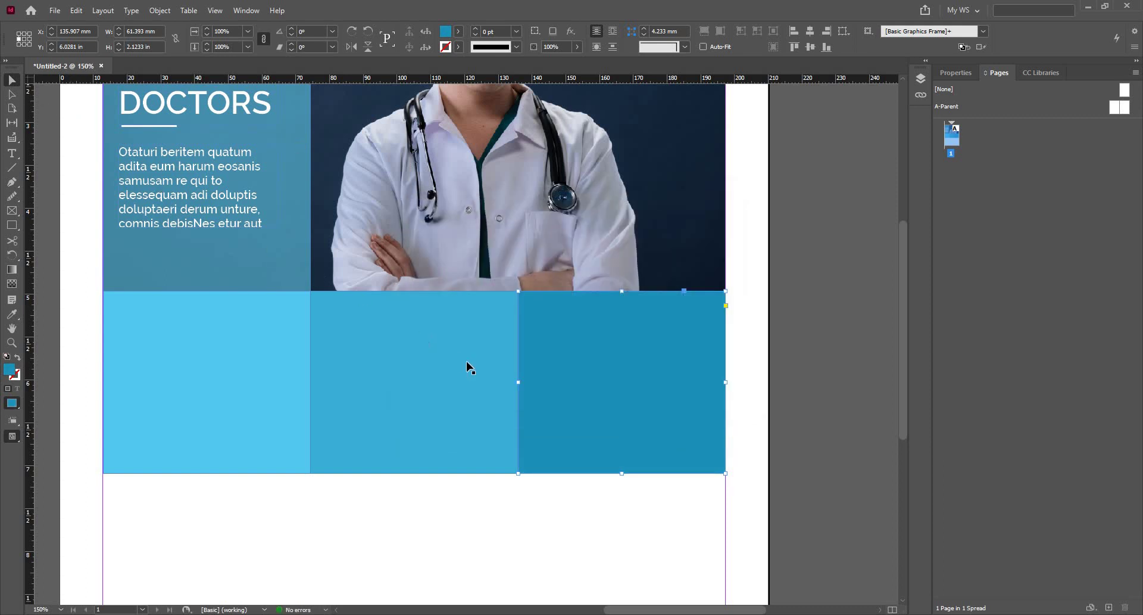
Step: Draw a text frame about 44.8 mm wide and 0.36 in high in the white area beneath the first box
key(ctrl+1)
click(212, 382)
drag(123, 395, 284, 391)
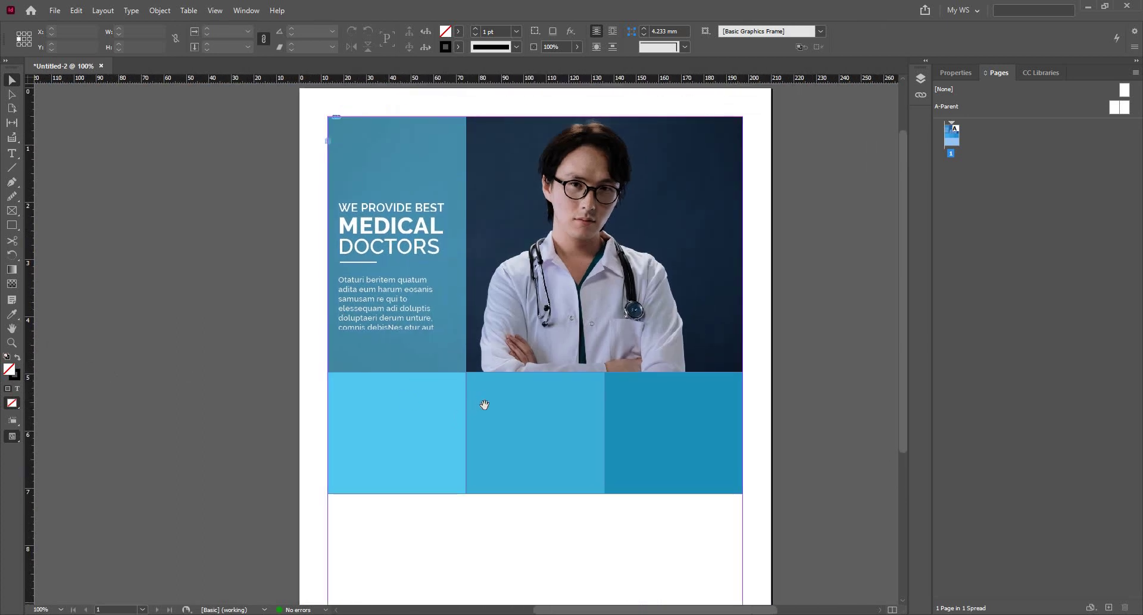
drag(402, 334, 319, 263)
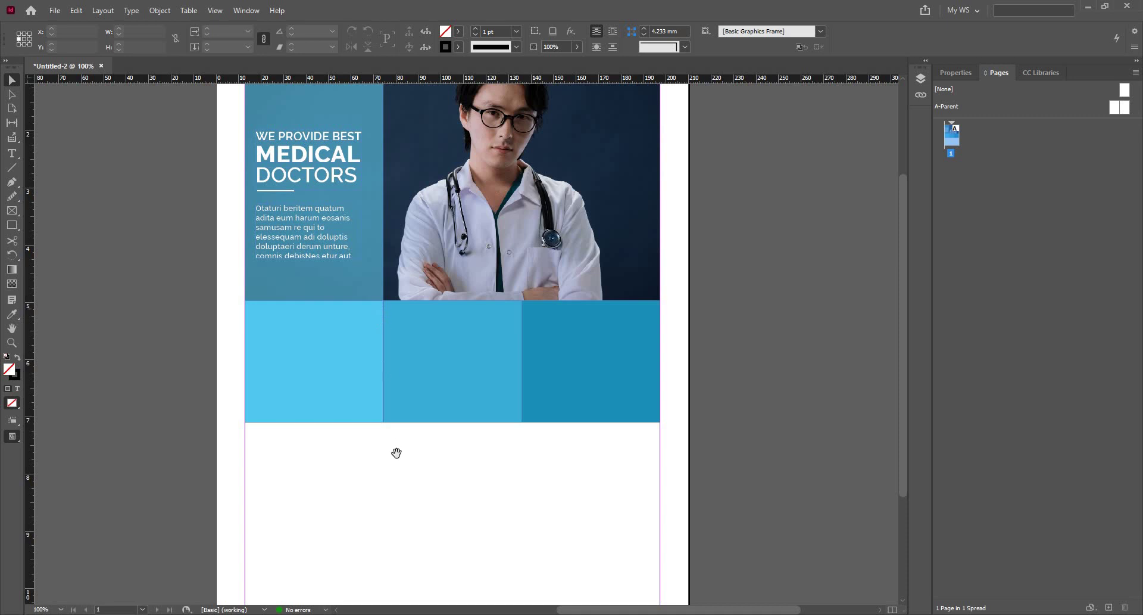
drag(433, 418, 469, 383)
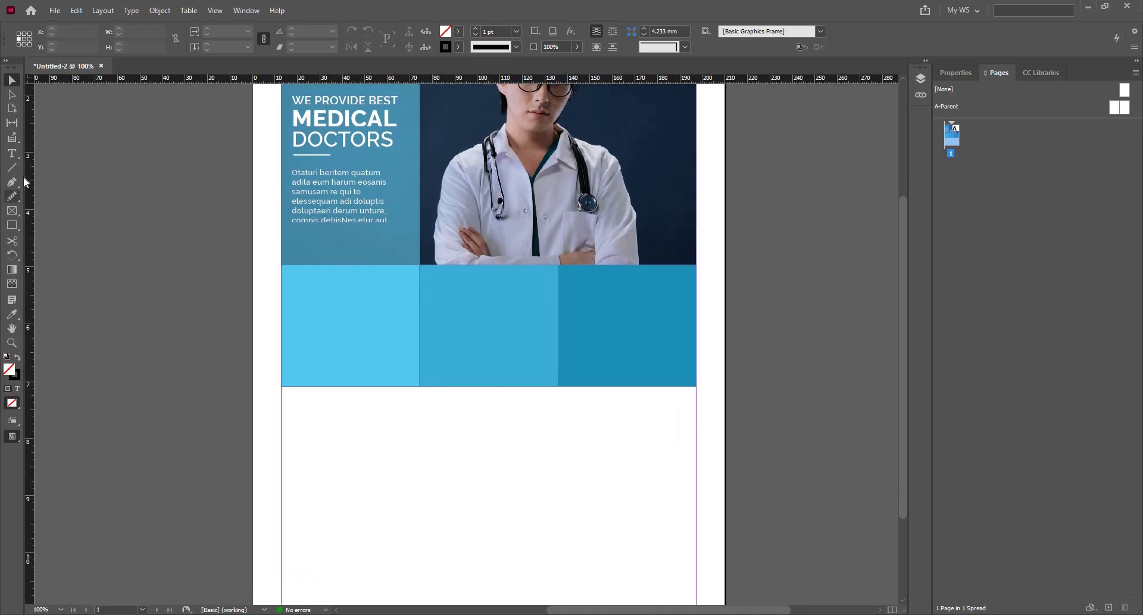
click(12, 153)
drag(313, 411, 413, 430)
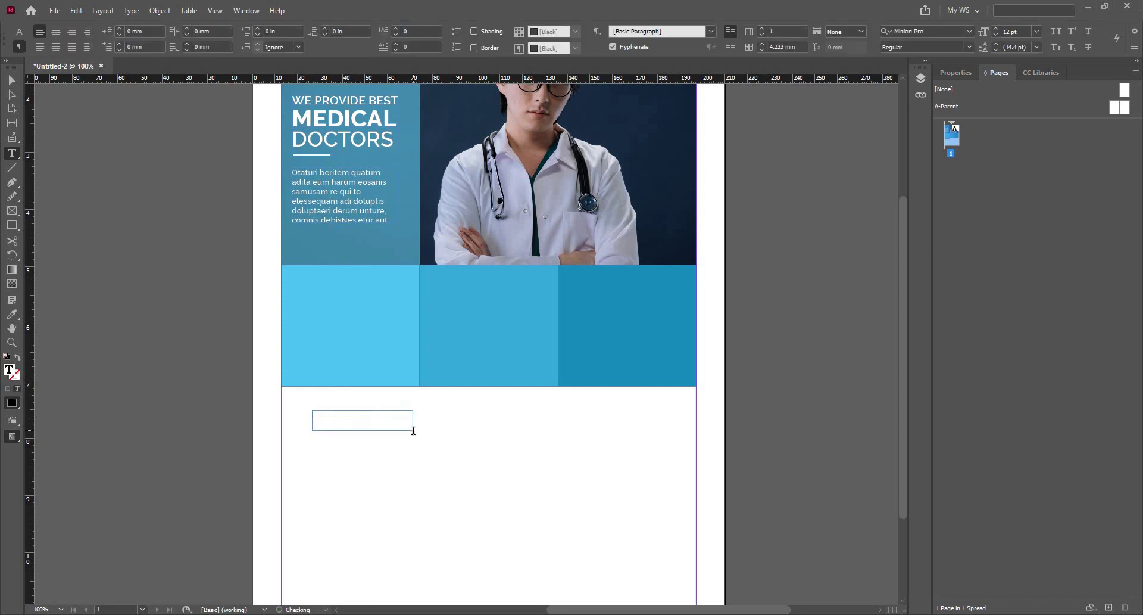
key(ctrl+v)
text(☒☒)
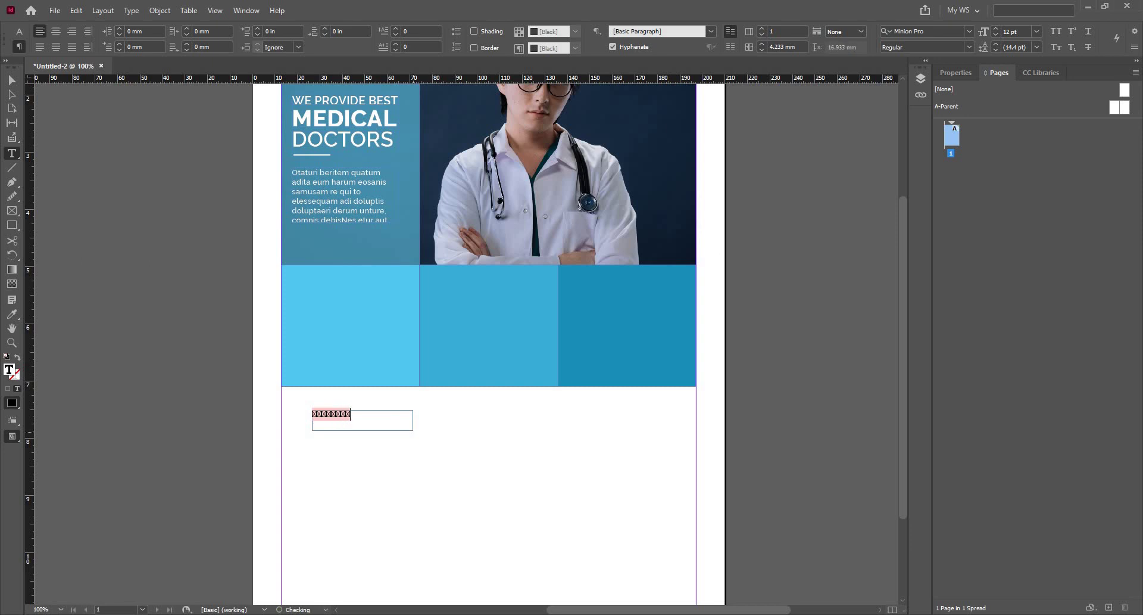
key(Escape)
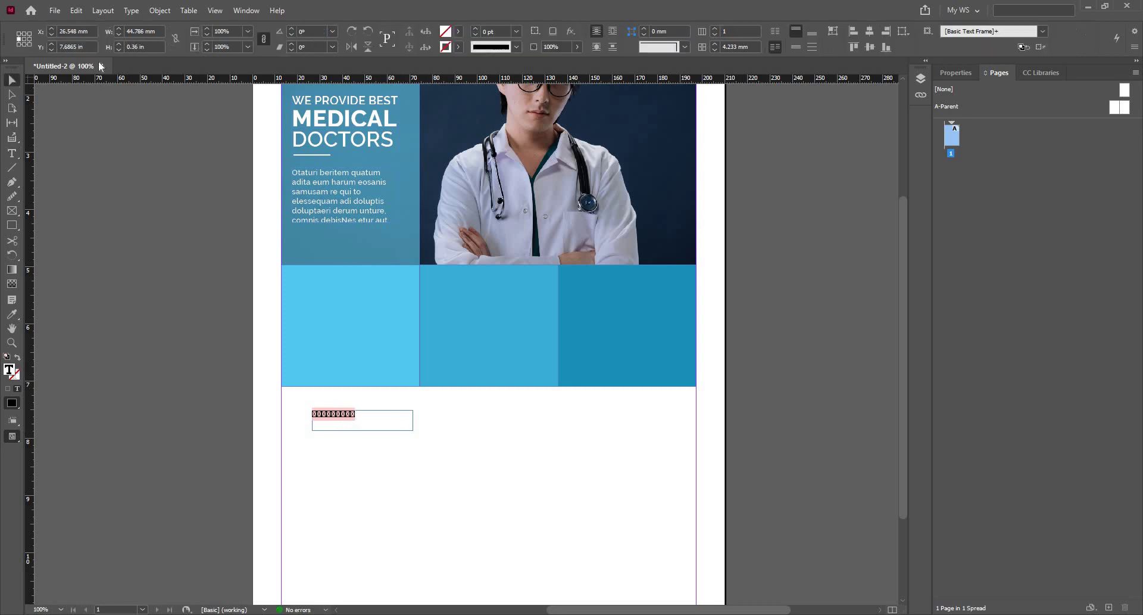
Step: Set the new text frame's font to Raleway
click(12, 153)
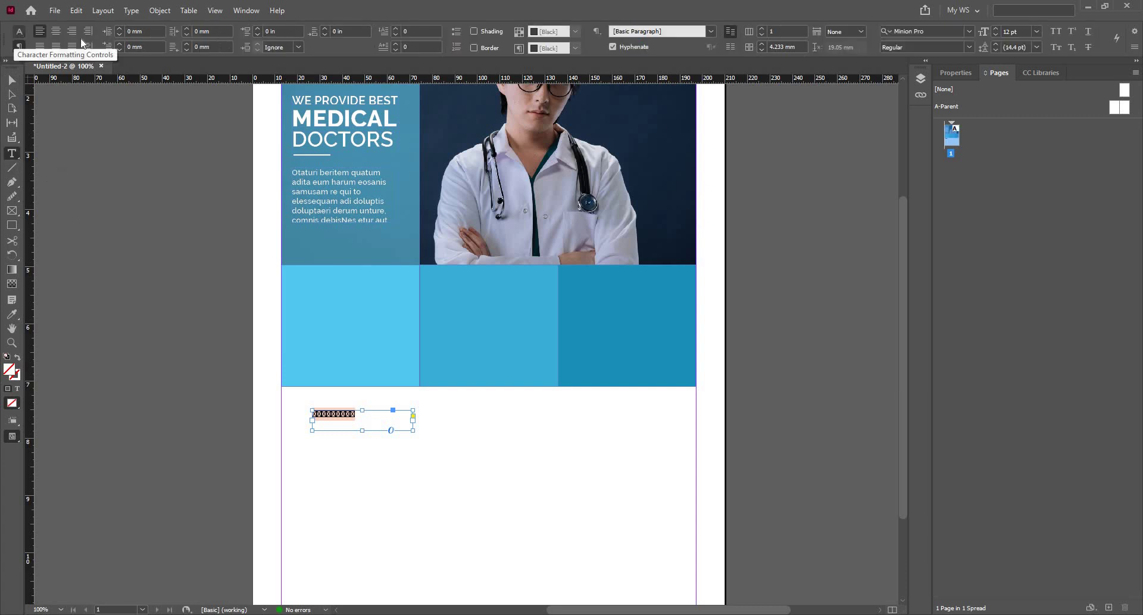
click(20, 31)
click(91, 31)
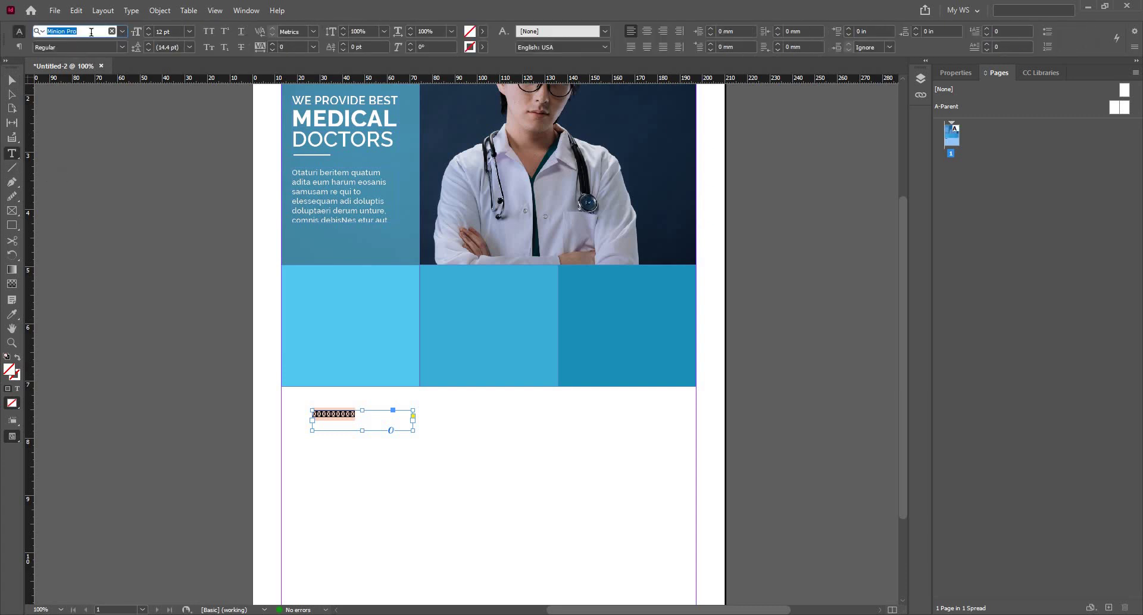
text(ीो)
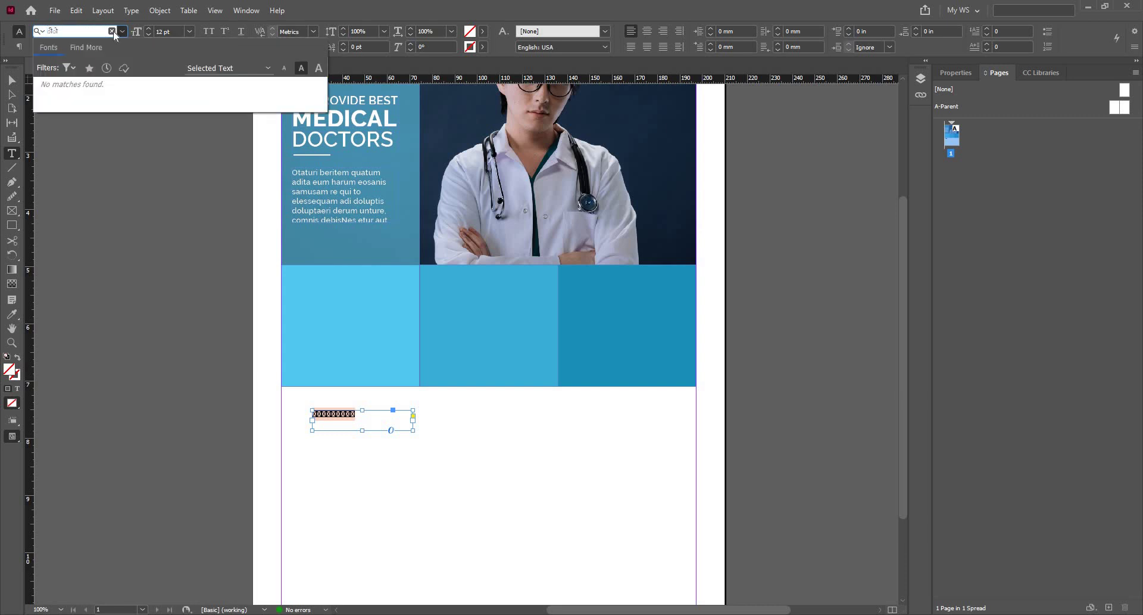
click(112, 31)
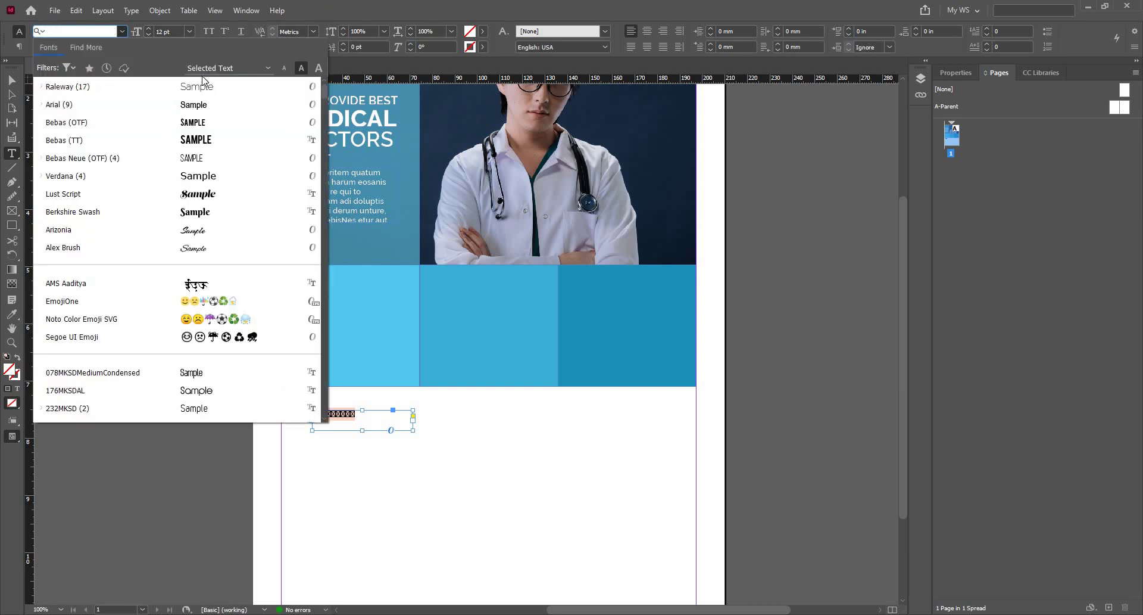
click(201, 86)
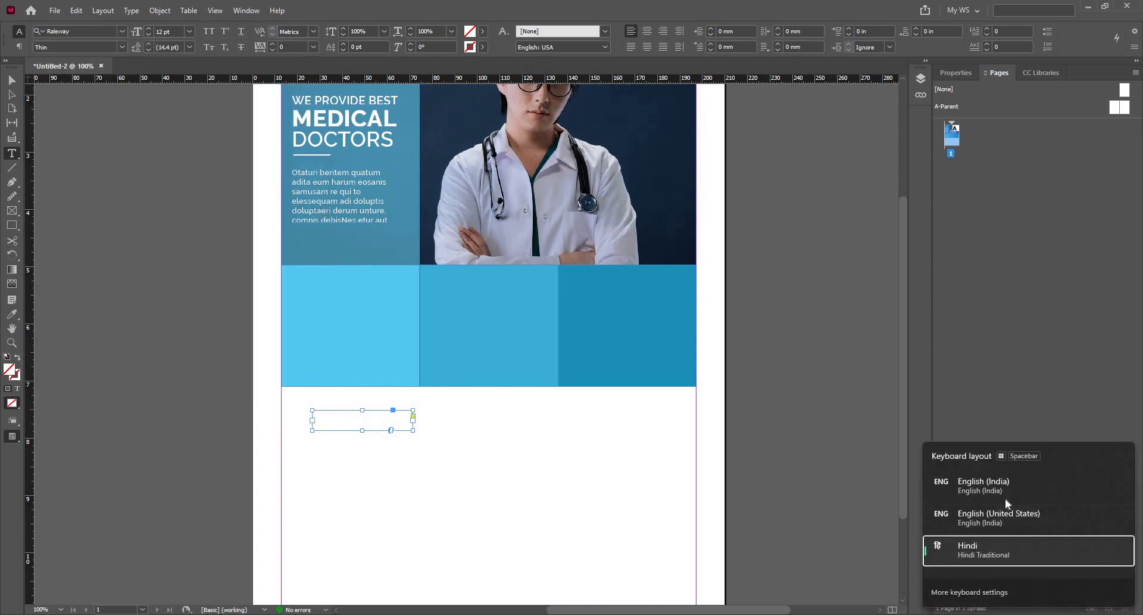
Step: Switch the keyboard layout to English (India) and enter EMERGENCY in the empty text frame
click(1005, 497)
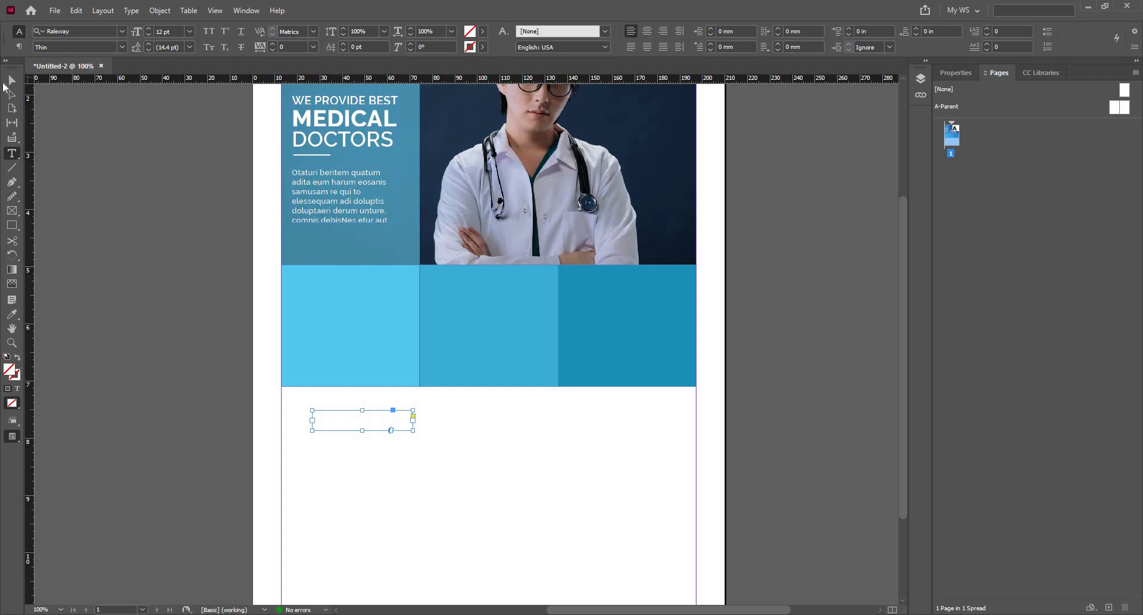
key(Escape)
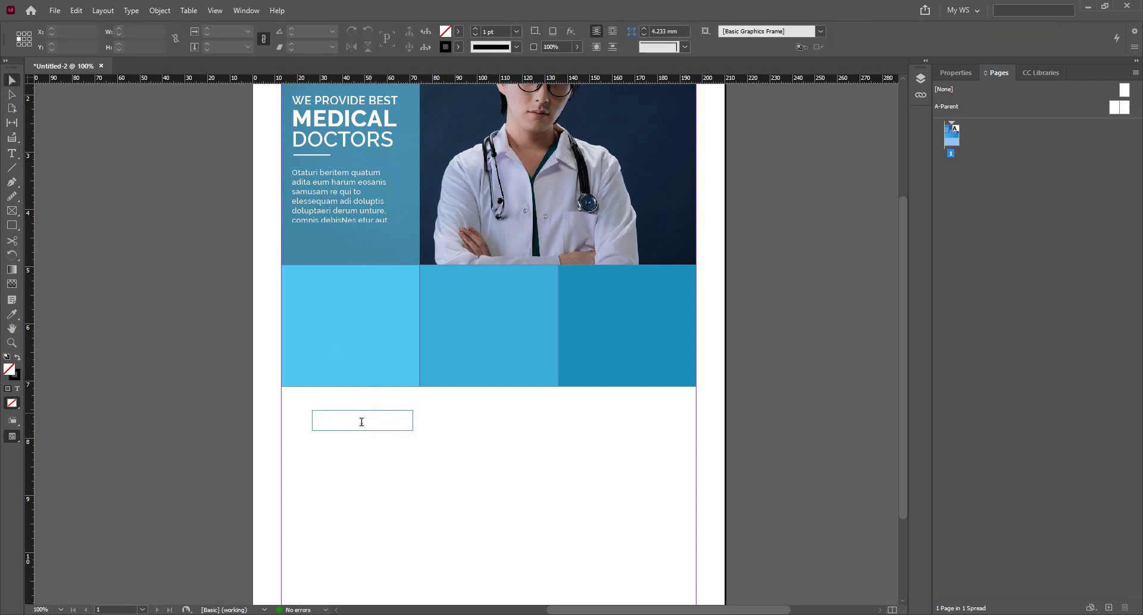
double_click(362, 422)
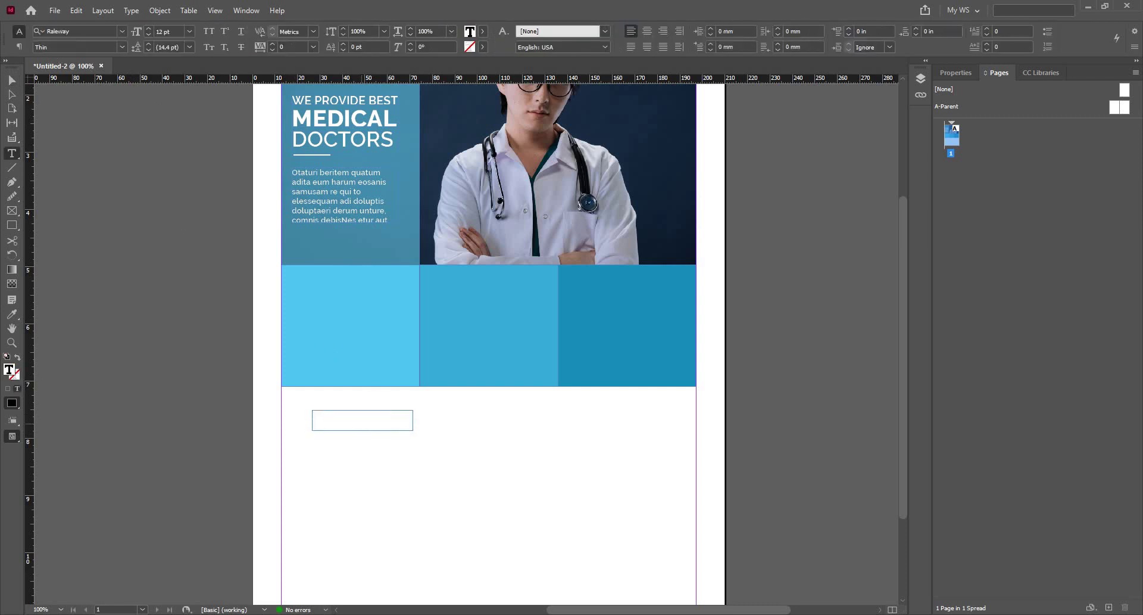
text(R)
text(A)
key(BackSpace)
key(BackSpace)
text(EMERGENCY)
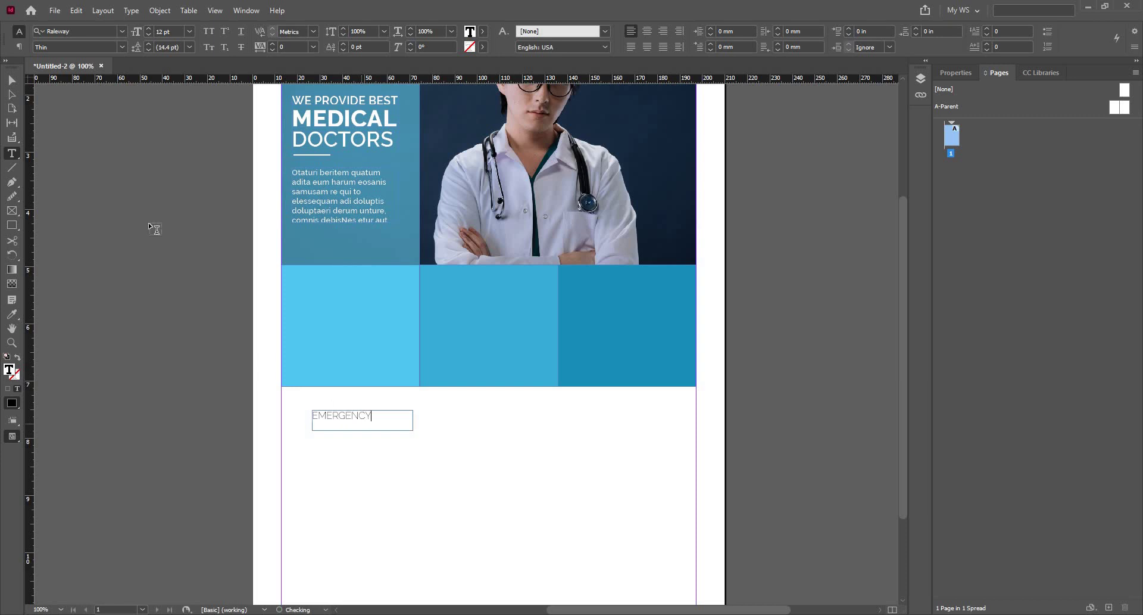
Step: Change the EMERGENCY text's font style to Medium
click(12, 79)
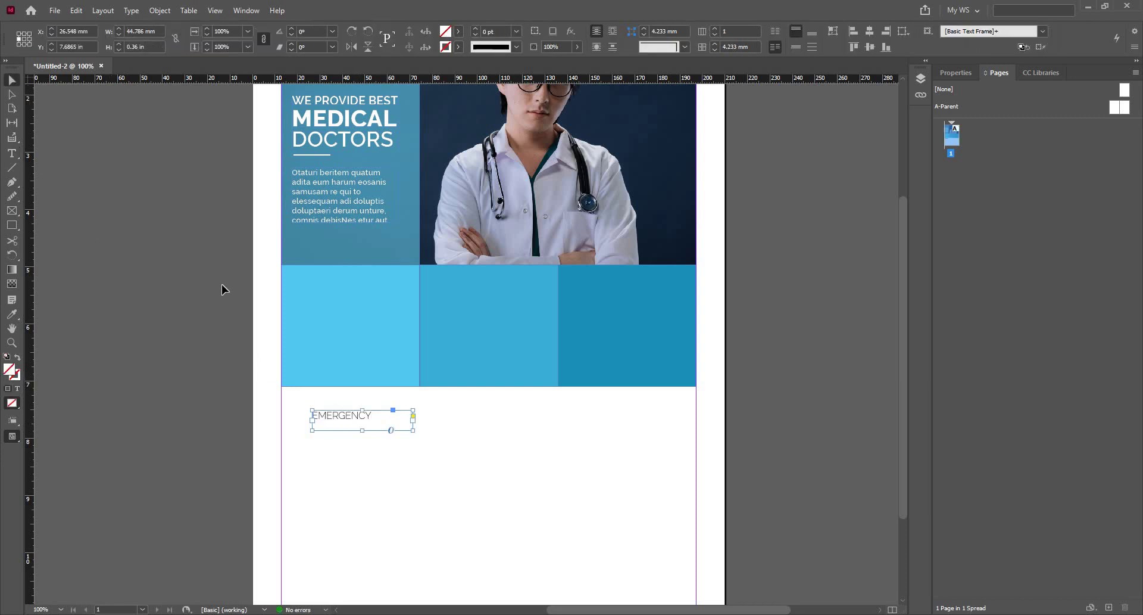
click(12, 154)
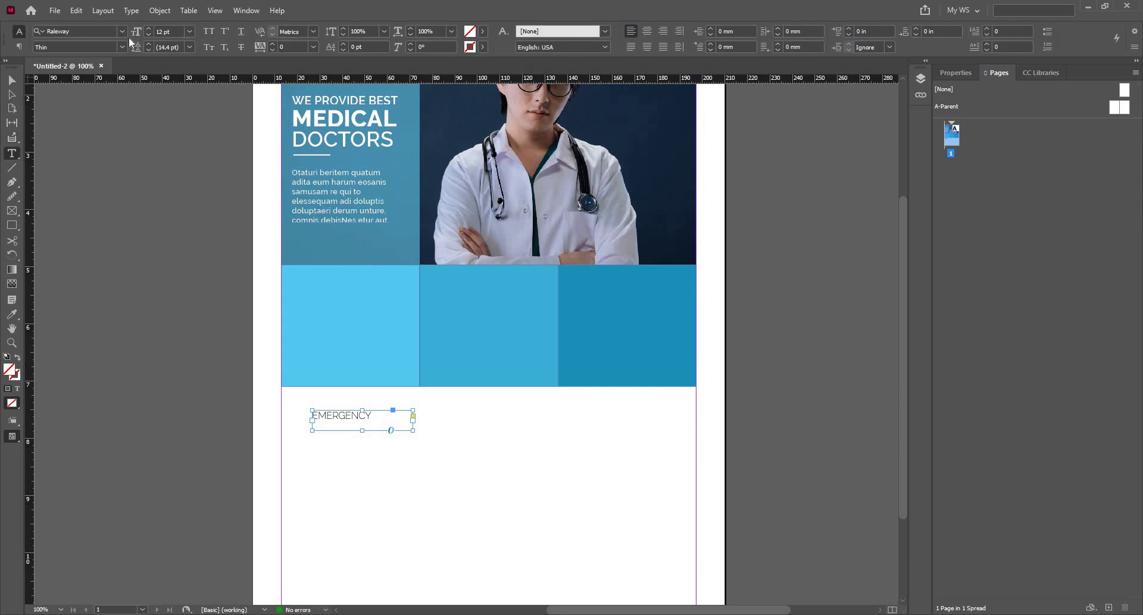
click(122, 45)
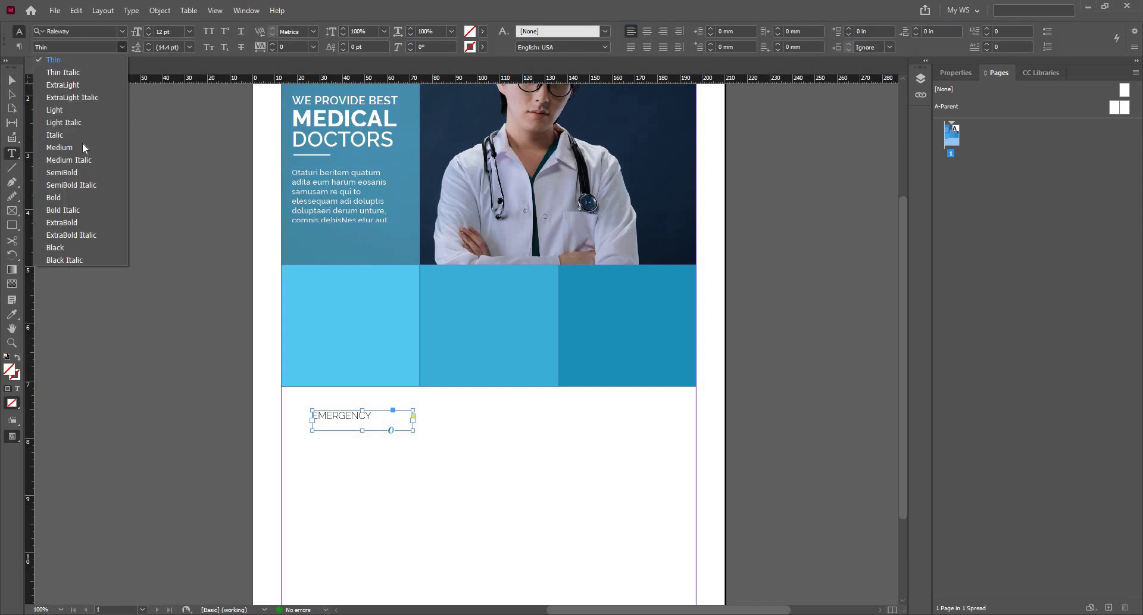
click(82, 145)
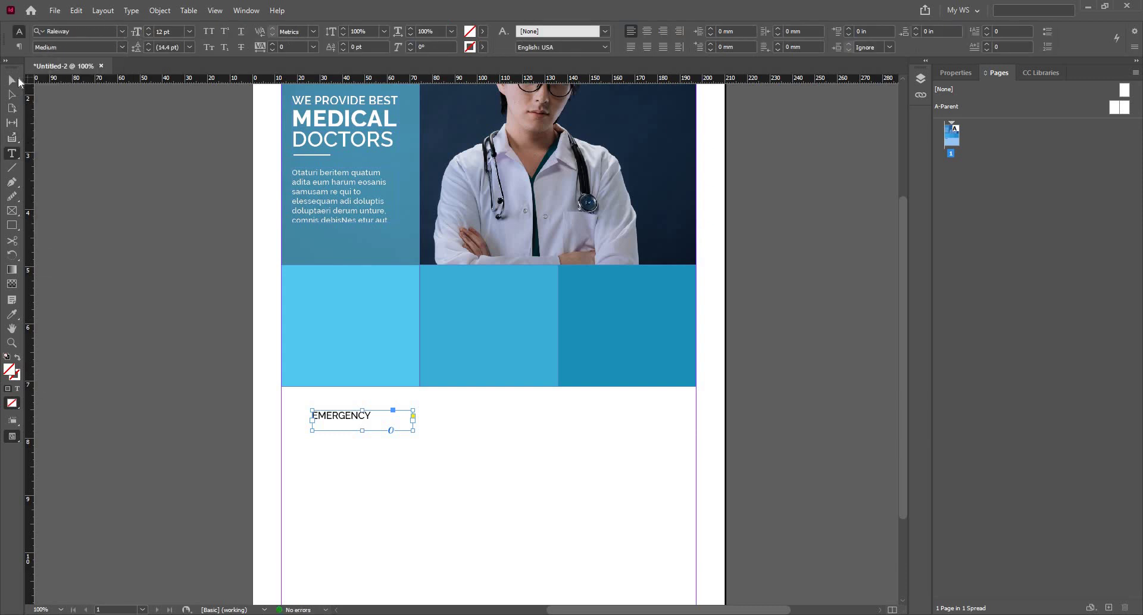
key(Escape)
Step: Move the EMERGENCY text near the middle of the first blue box at about X 29.4 mm, fitting its frame tightly to the text
scroll(337, 411, up, 1)
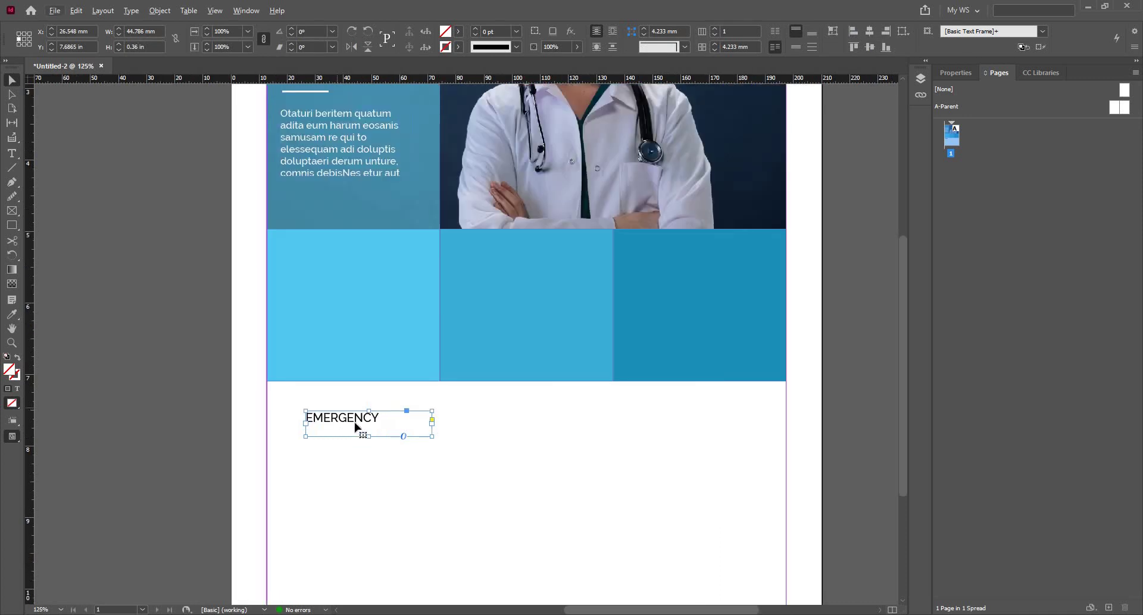
drag(355, 425, 370, 317)
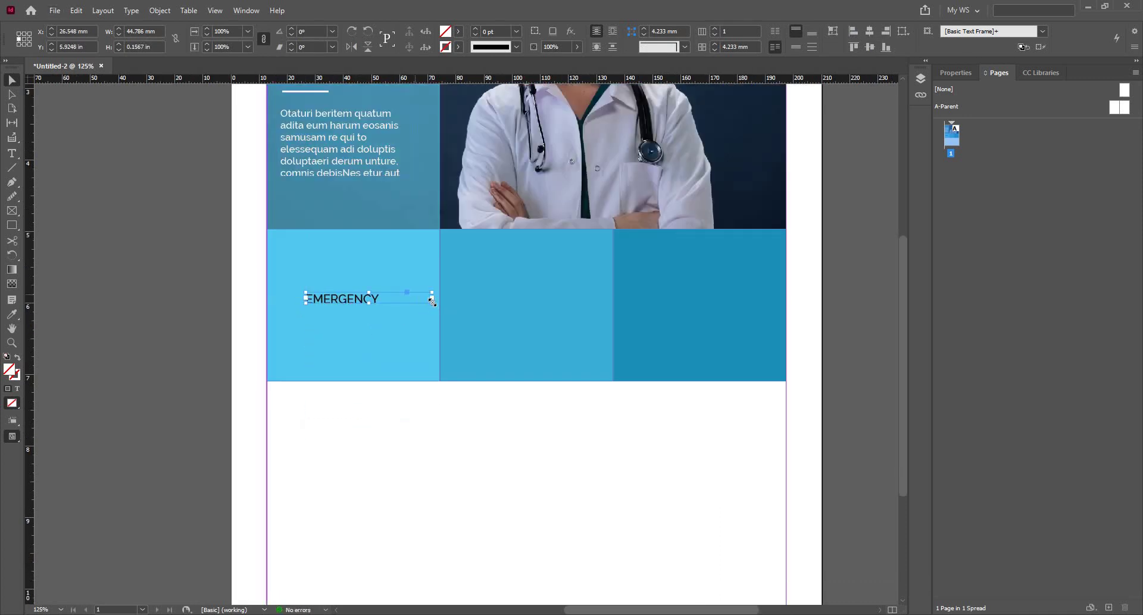
double_click(377, 290)
scroll(356, 306, up, 3)
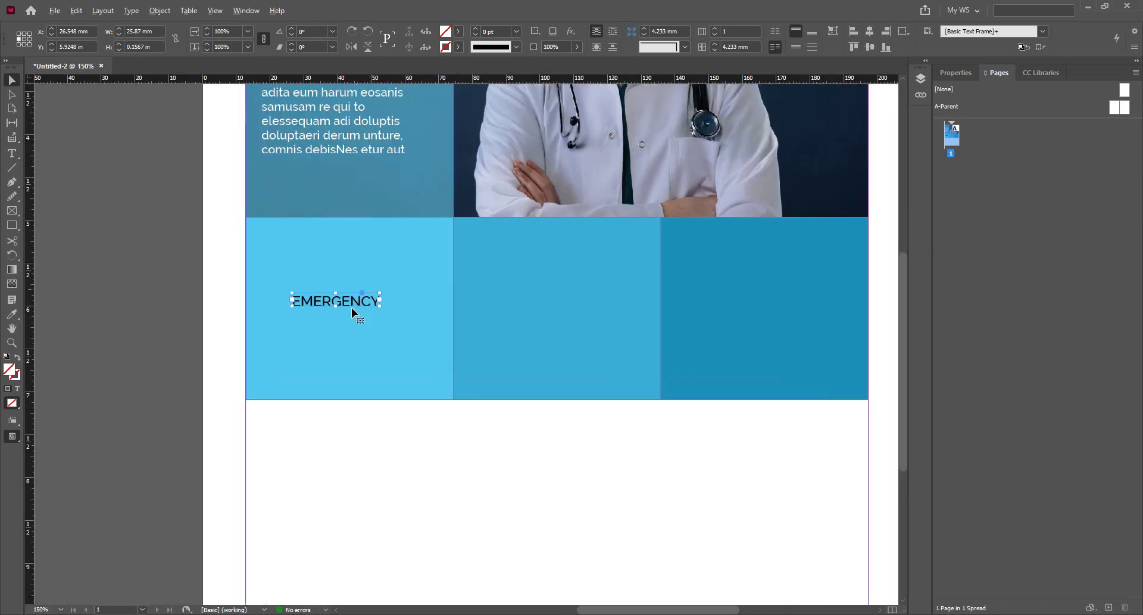
drag(368, 291, 379, 312)
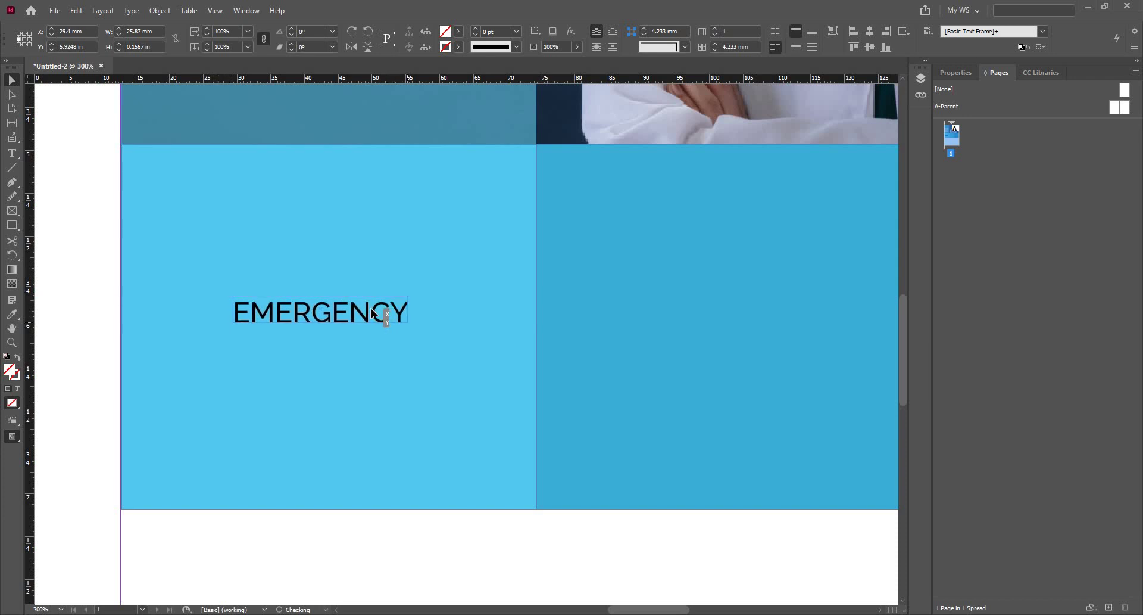
Step: Open the recently used document Icons.indd
scroll(320, 260, down, 1)
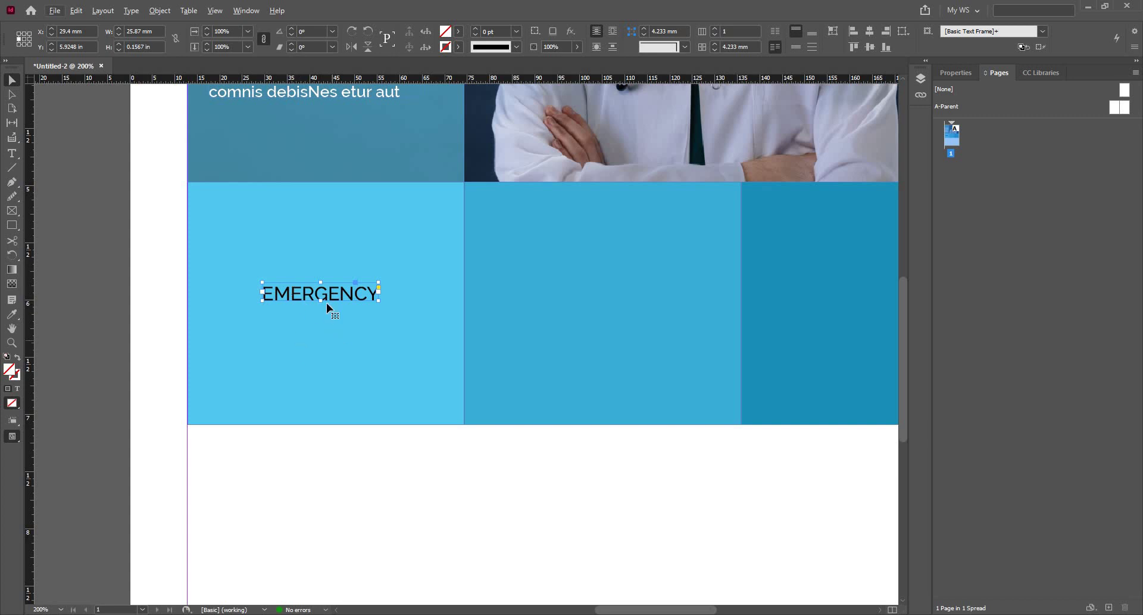
click(54, 10)
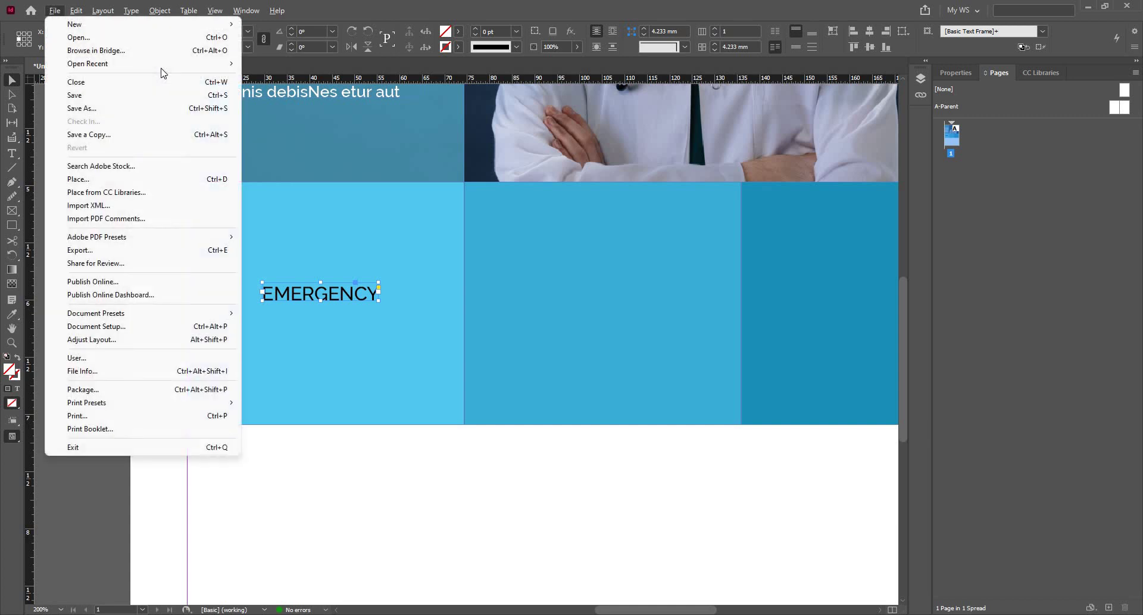
mouse_move(167, 63)
click(293, 63)
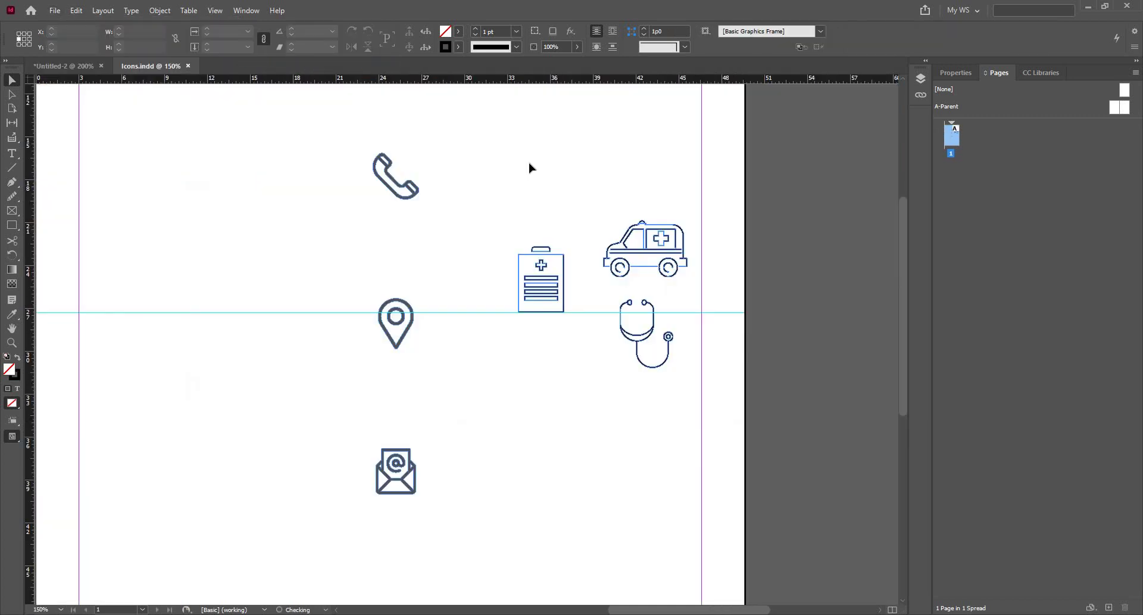
Step: Copy the ambulance icon from Icons.indd into the flyer's first blue box, directly above EMERGENCY at about X 29.4 mm
click(661, 261)
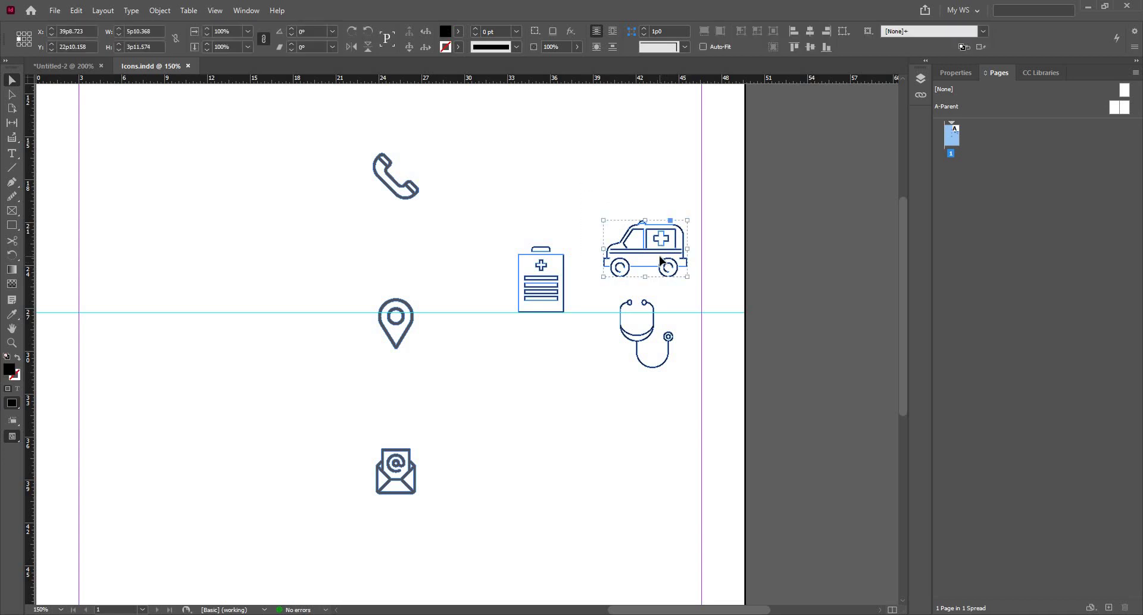
click(90, 66)
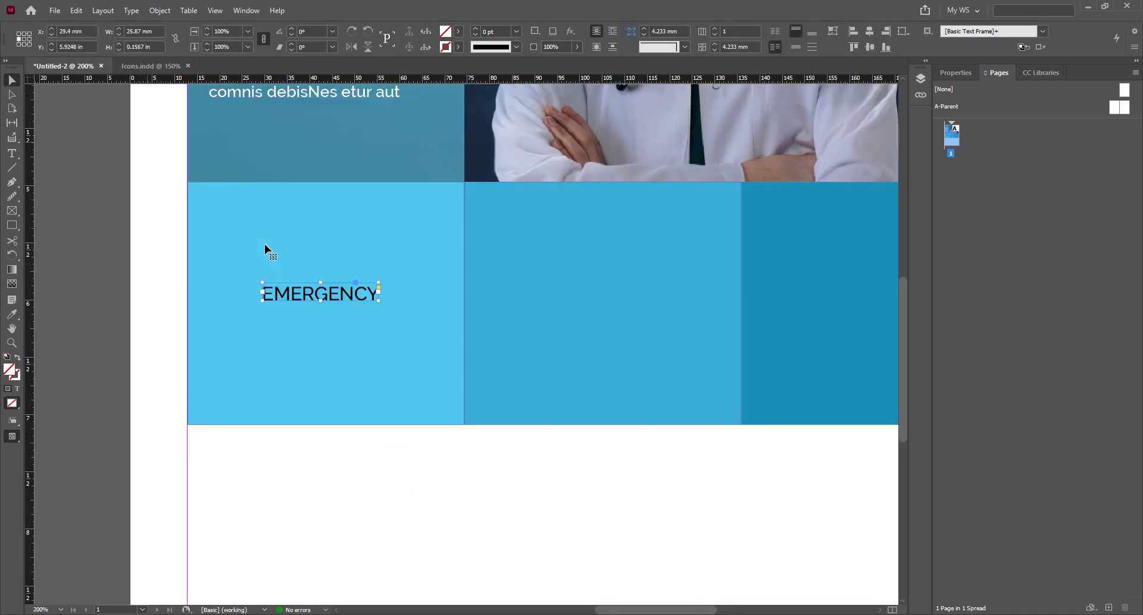
drag(265, 245, 318, 249)
scroll(325, 247, up, 2)
scroll(287, 343, down, 2)
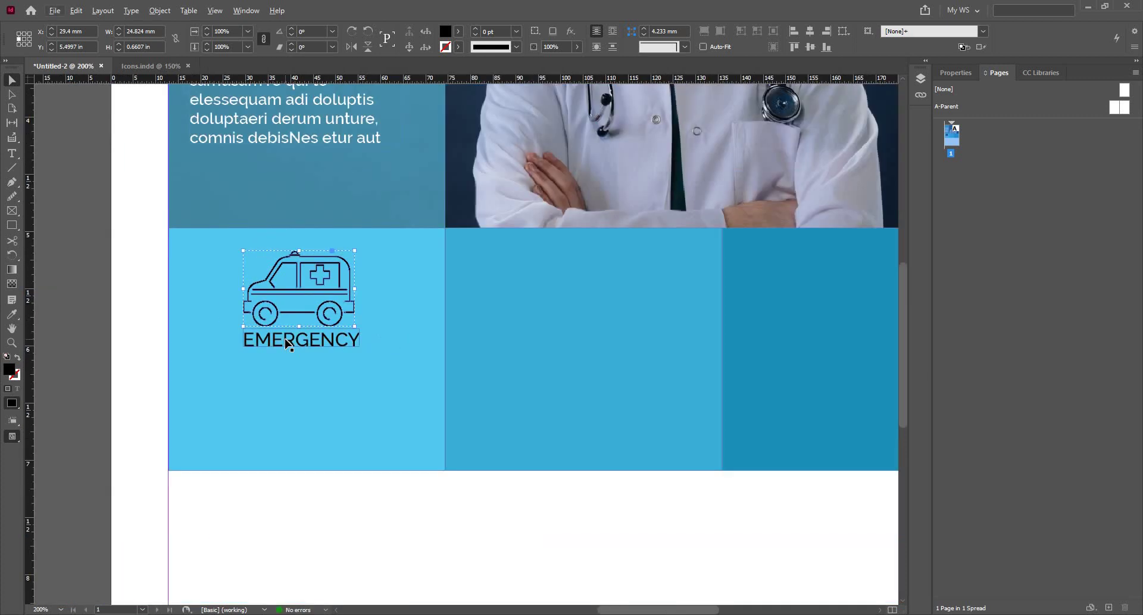
Step: Copy the clipboard and stethoscope icons together from Icons.indd into the flyer
key(ctrl+Tab)
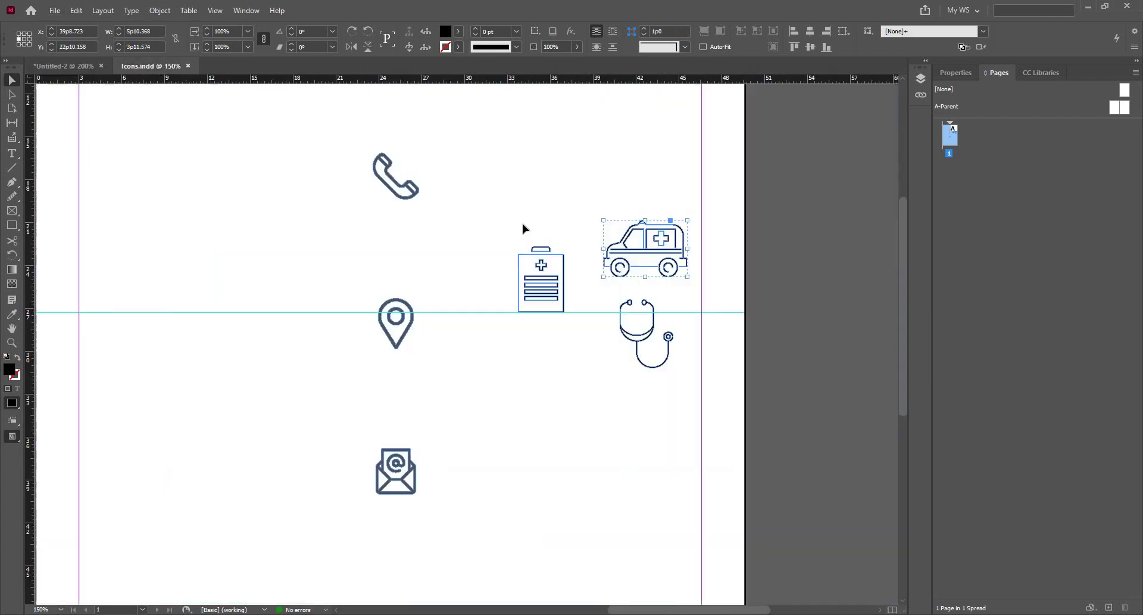
shift+click(634, 341)
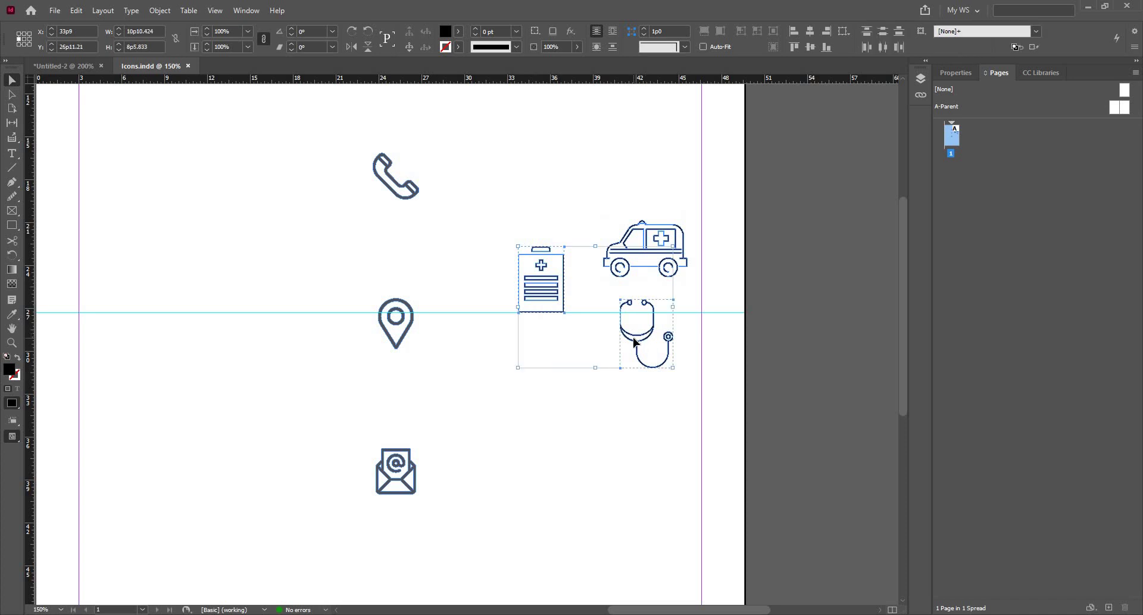
key(ctrl+Tab)
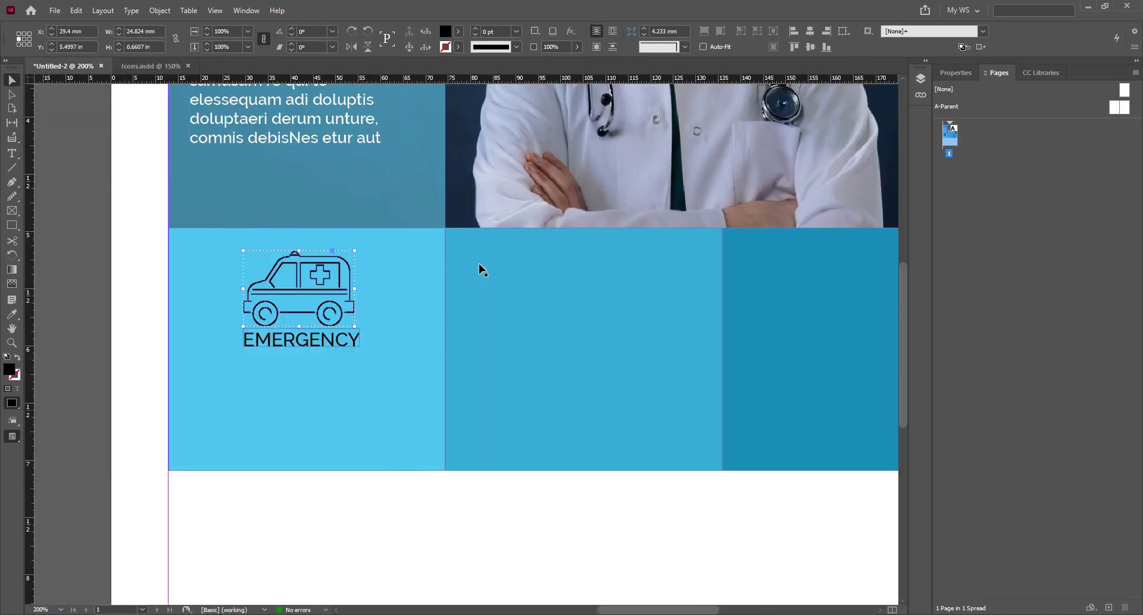
key(ctrl+v)
scroll(437, 246, down, 1)
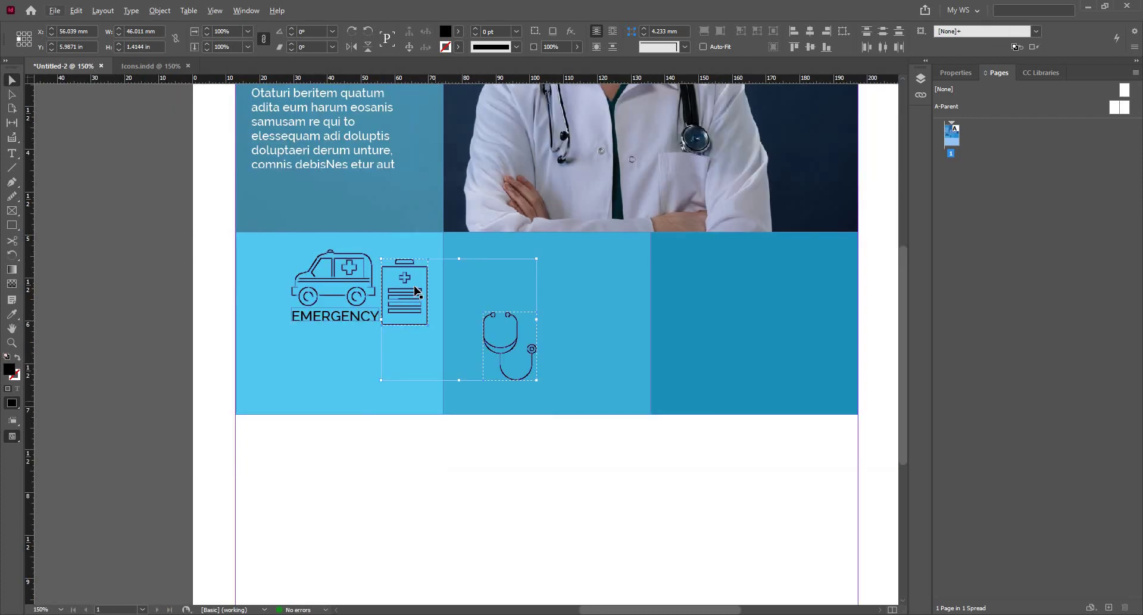
Step: Move the clipboard icon slightly away from the ambulance, level with its top, at about X 63.9 mm
key(ctrl+shift+a)
click(426, 357)
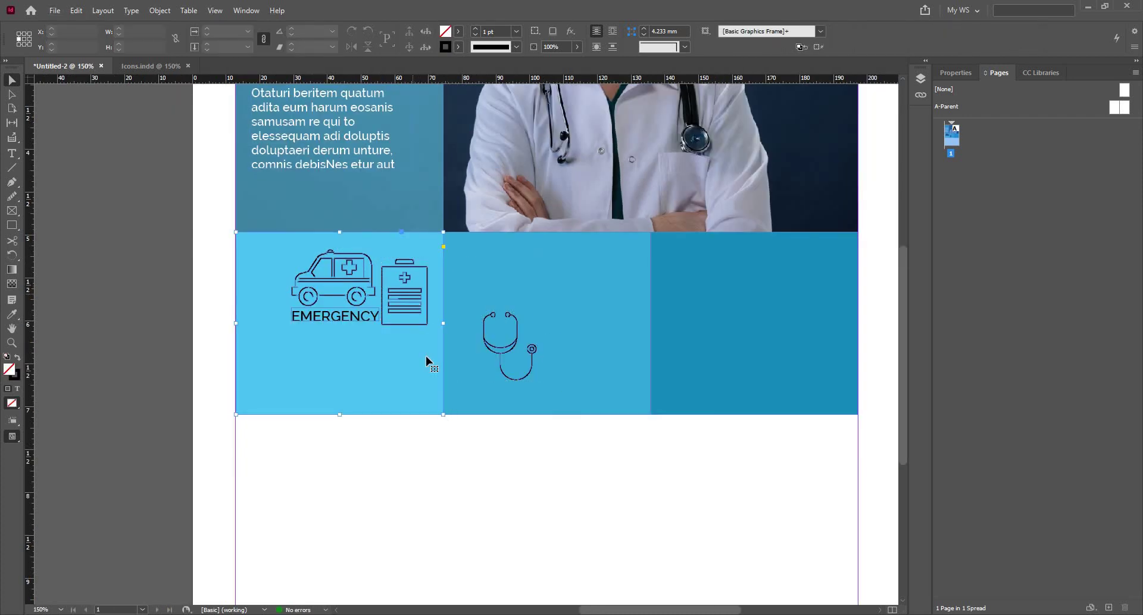
click(414, 290)
drag(417, 281, 443, 271)
Step: Scale the ambulance, clipboard and stethoscope icons down together to an overall width of about 48.8 mm
shift+click(489, 343)
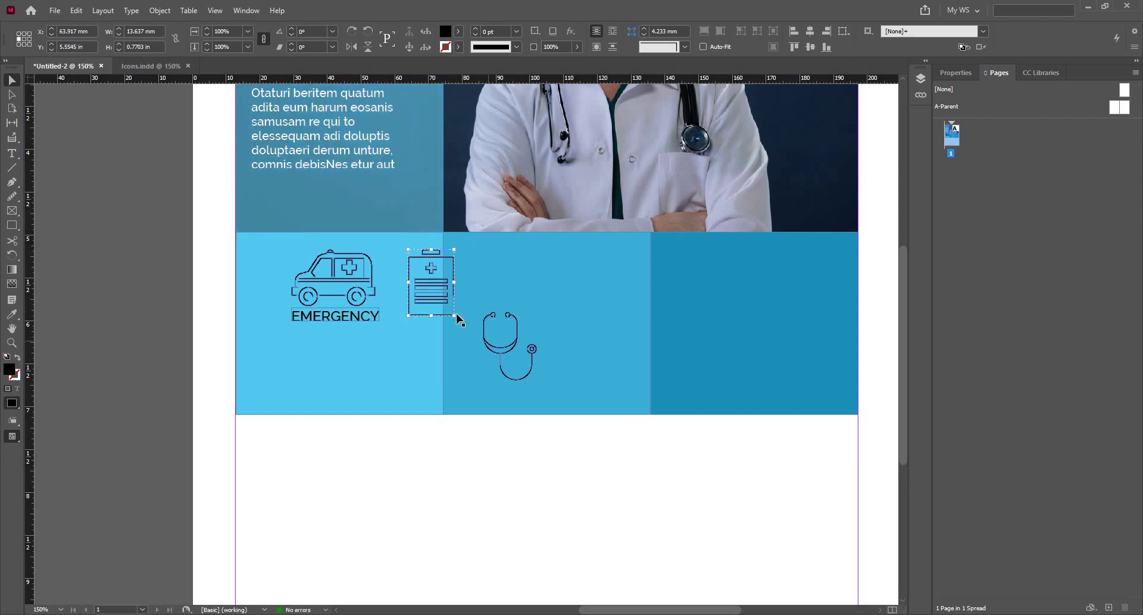
shift+click(367, 274)
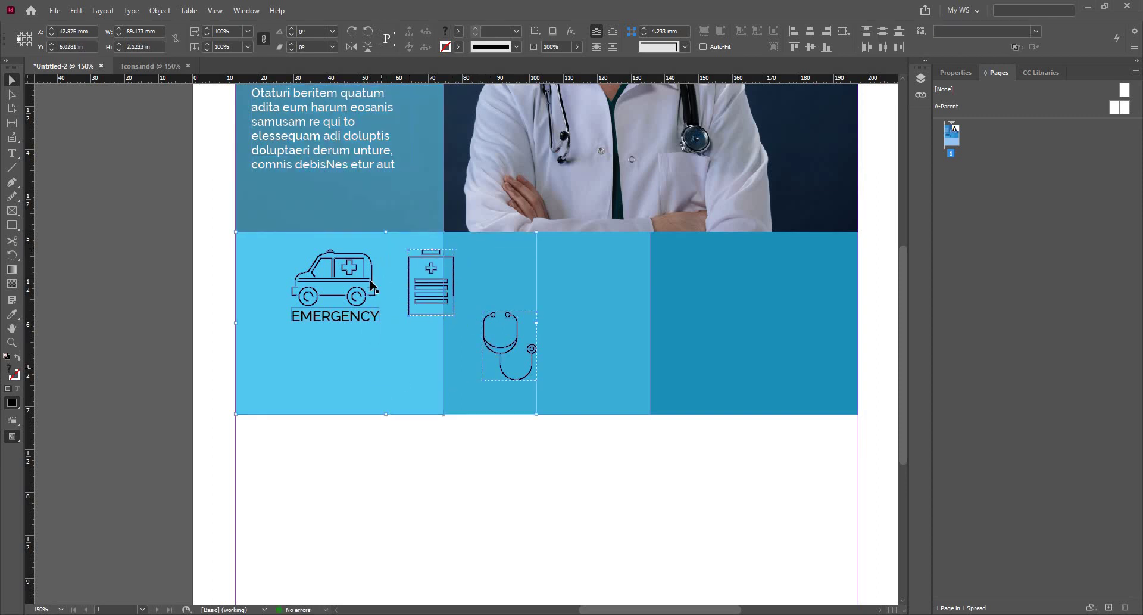
click(370, 289)
scroll(371, 290, up, 1)
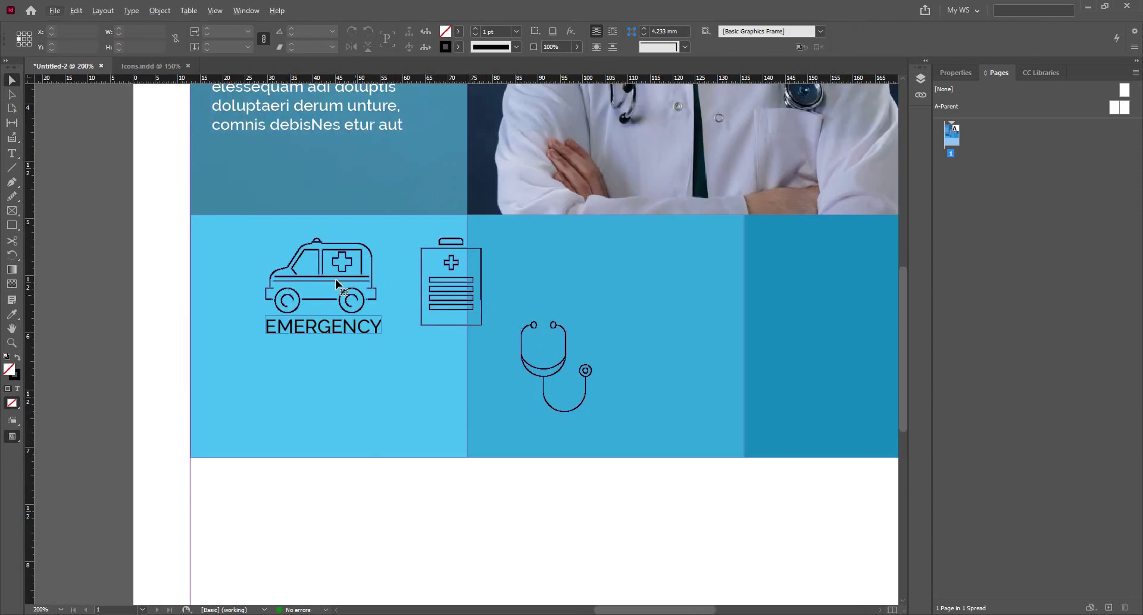
shift+click(451, 291)
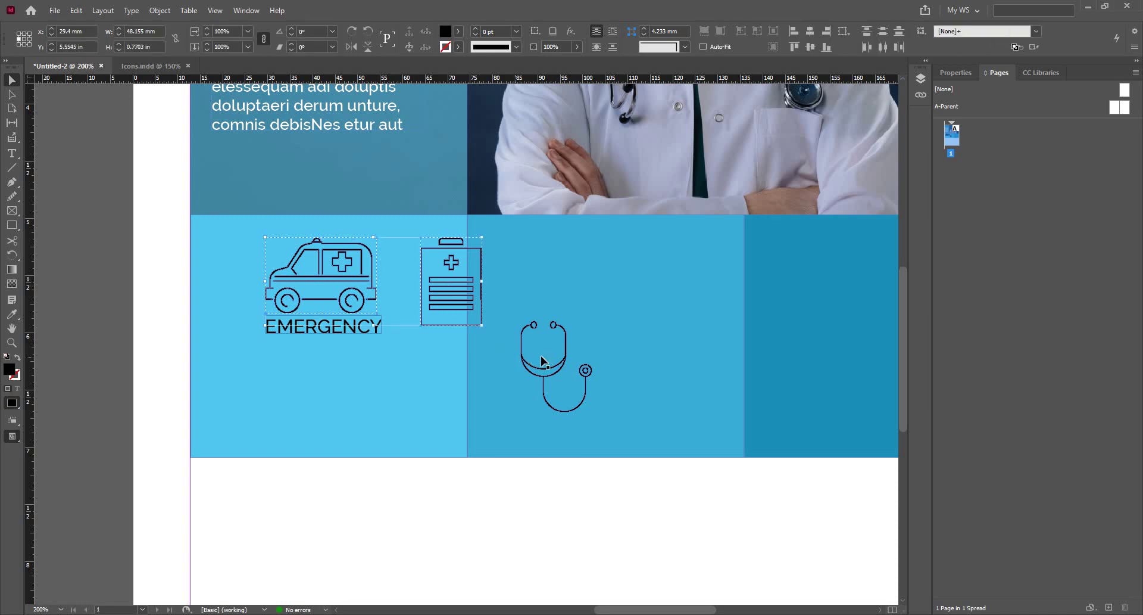
scroll(499, 361, up, 1)
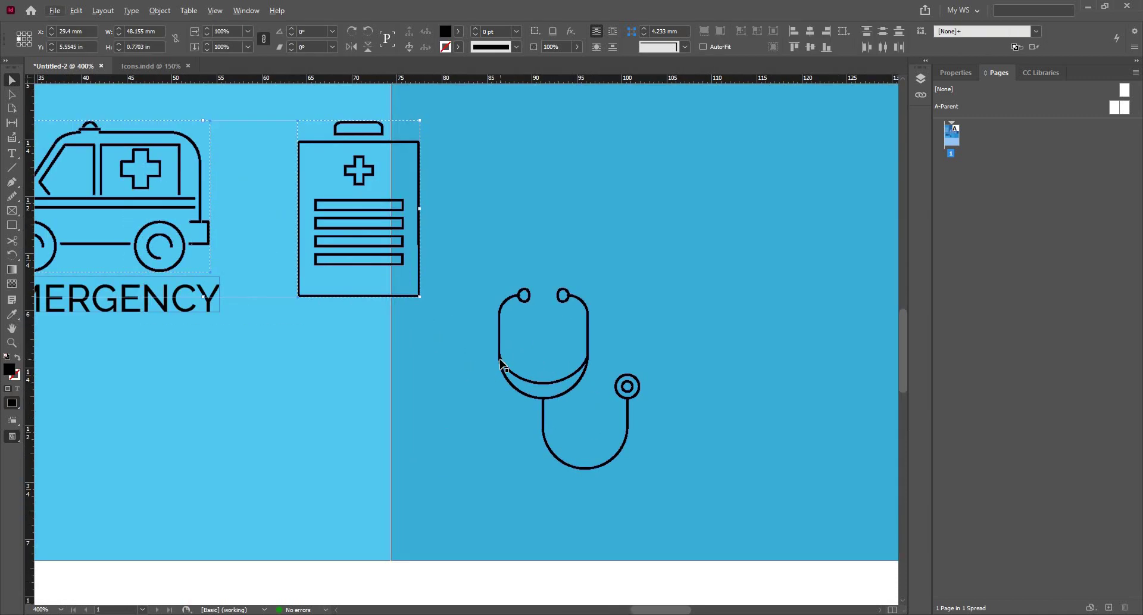
shift+click(500, 333)
scroll(539, 358, down, 1)
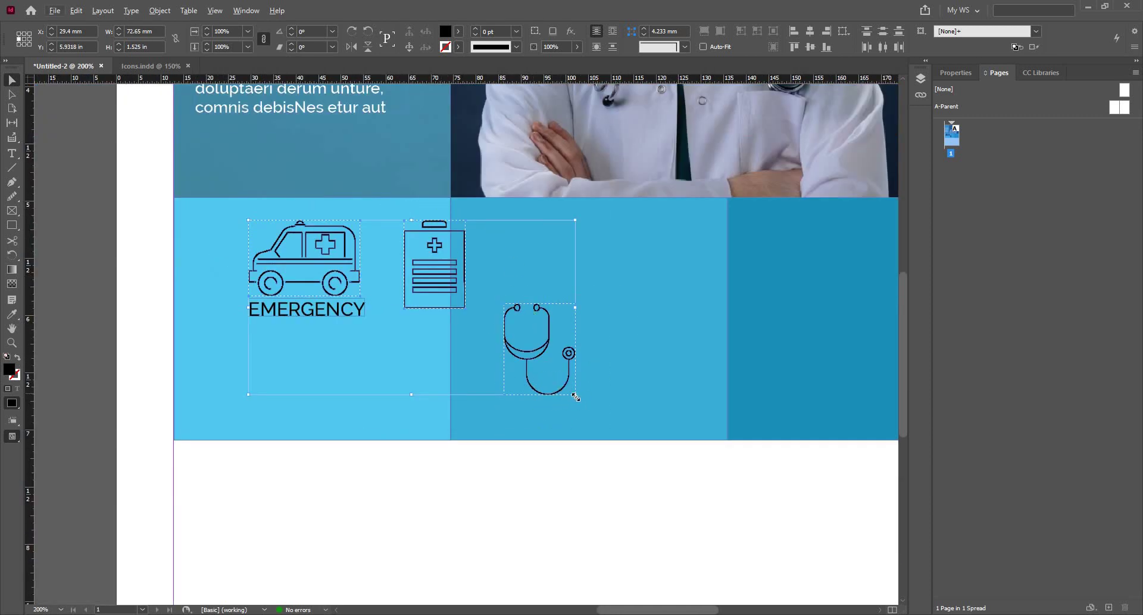
drag(575, 397, 475, 321)
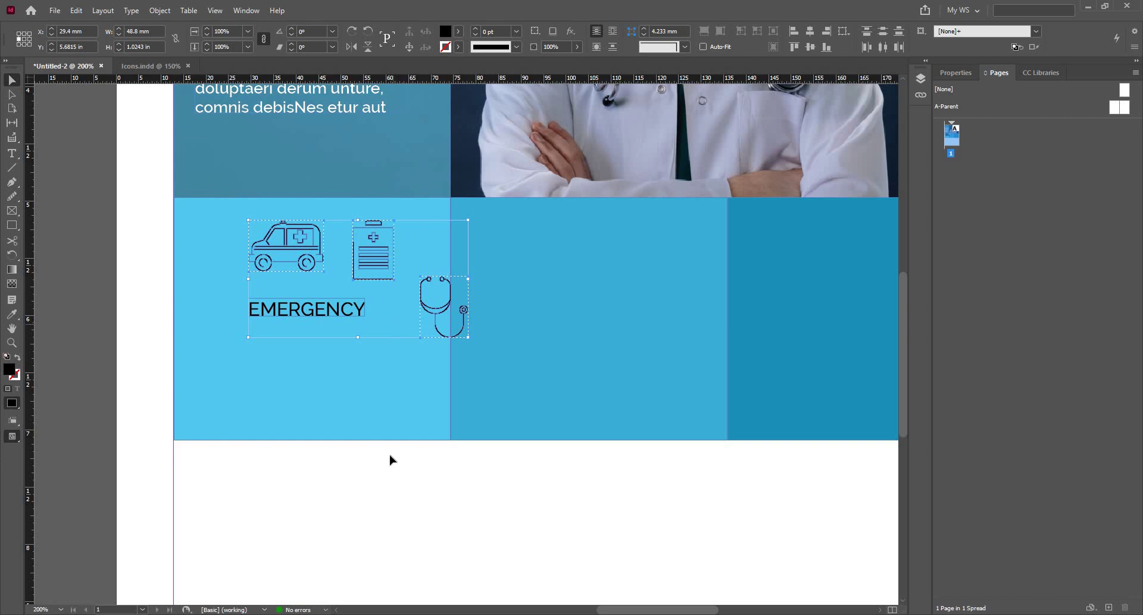
Step: Change the ambulance icon's fill color to white (ffffff)
click(302, 218)
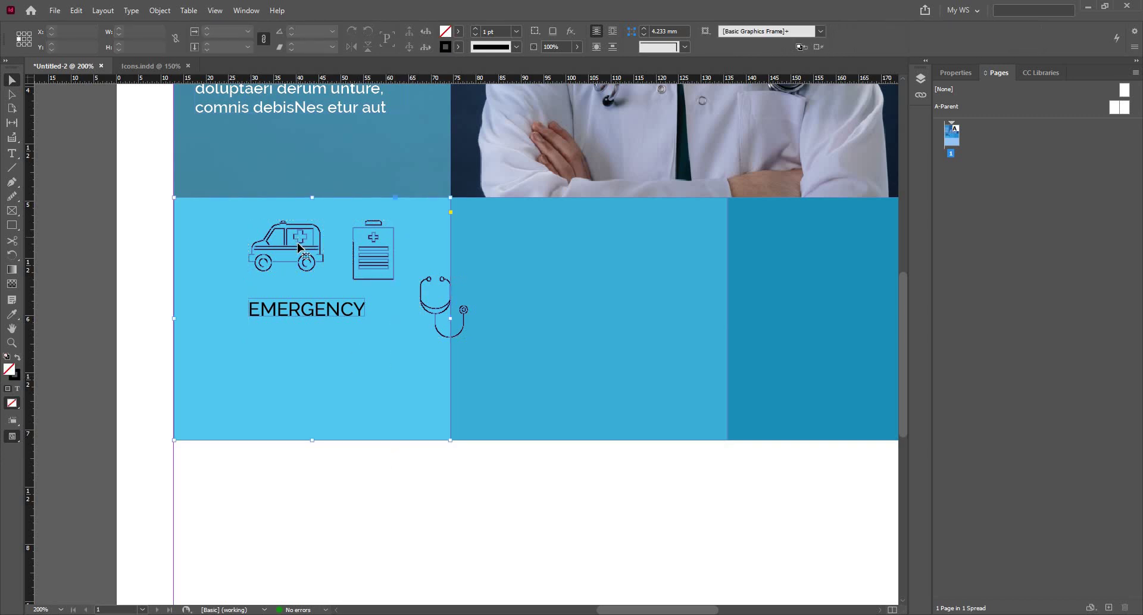
click(249, 269)
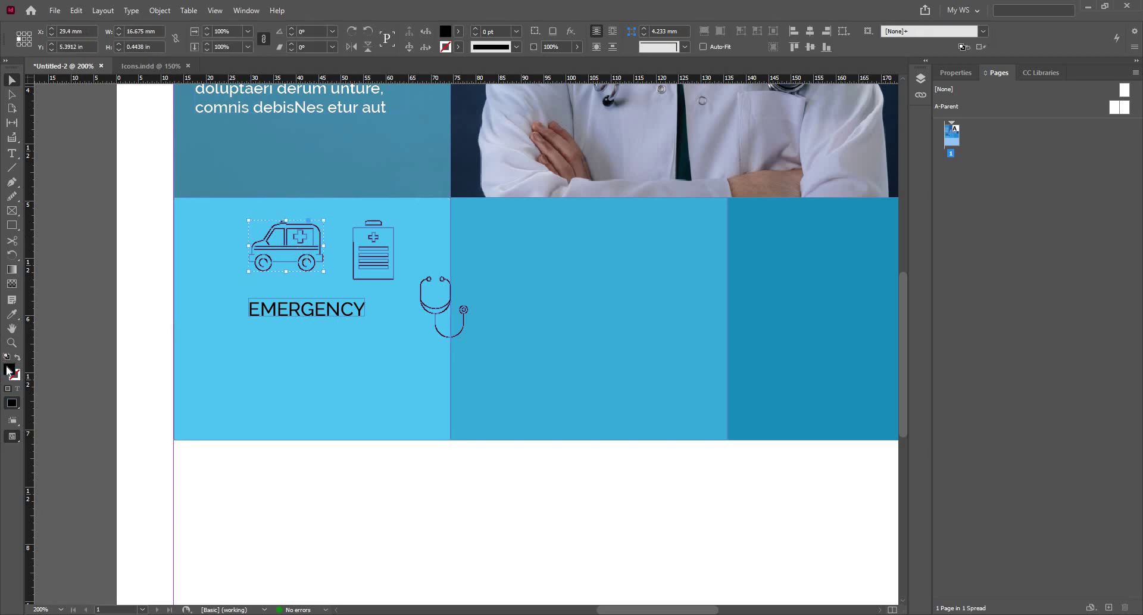
double_click(9, 369)
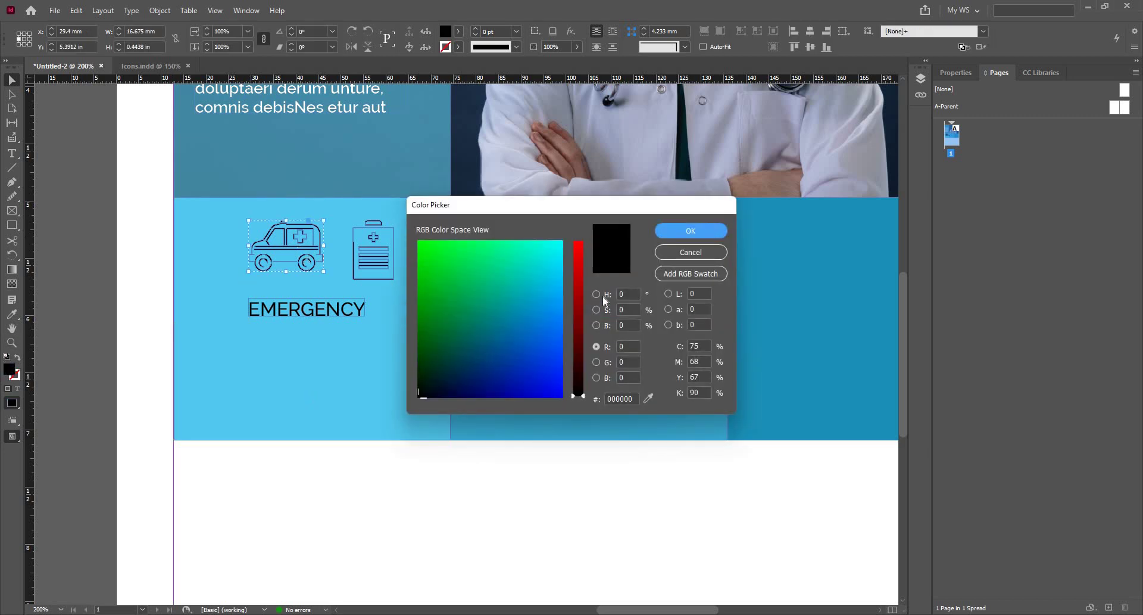
click(597, 294)
drag(436, 277, 410, 226)
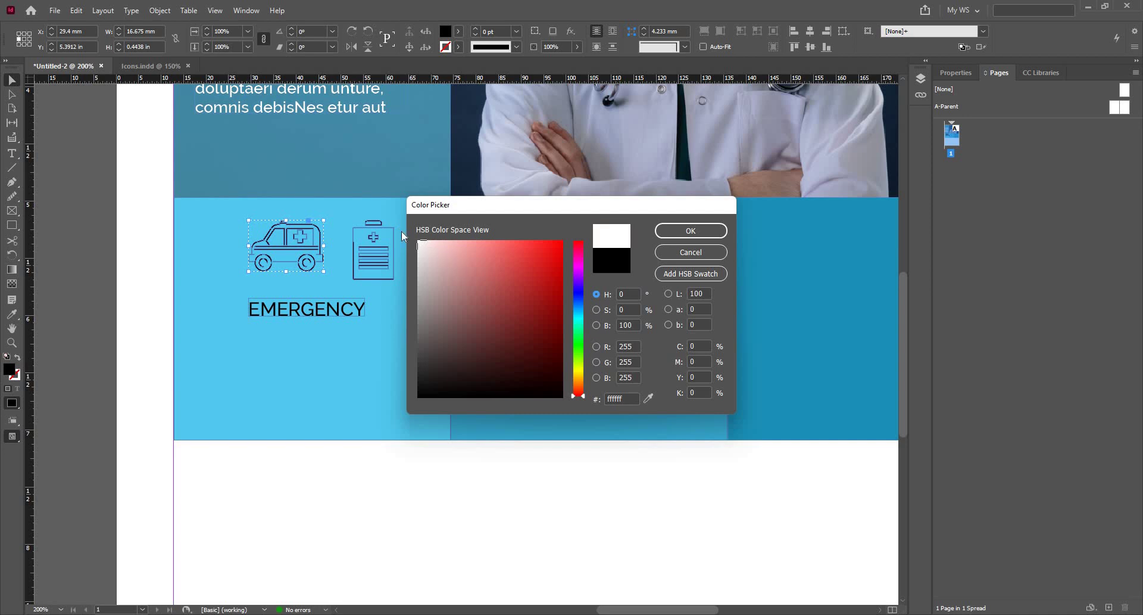
click(676, 232)
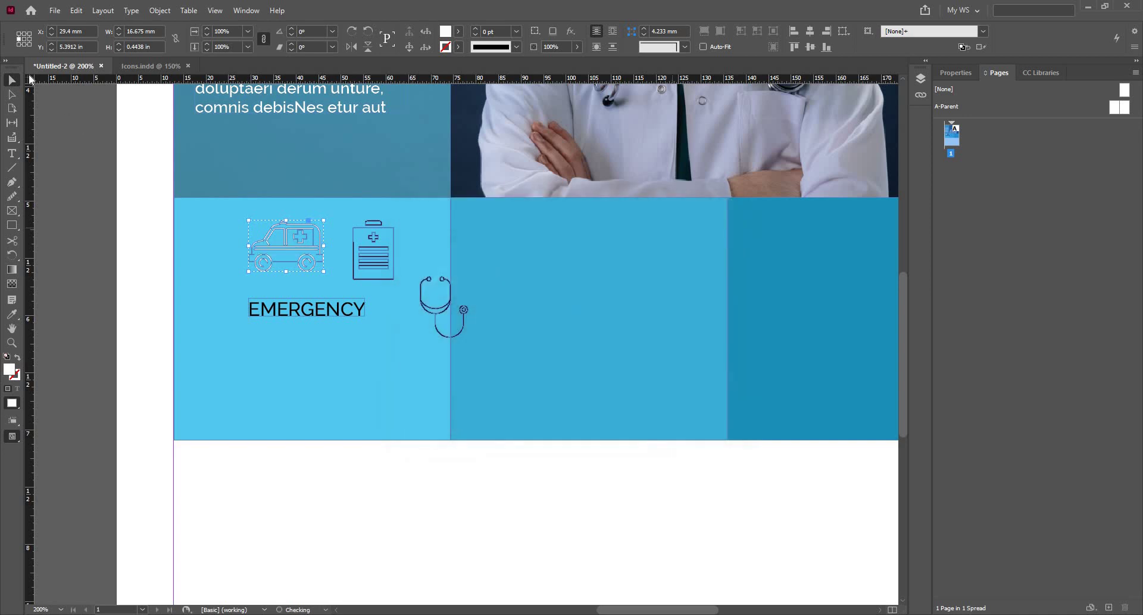
Step: Change the clipboard icon's fill color to white (ffffff)
click(381, 247)
click(18, 356)
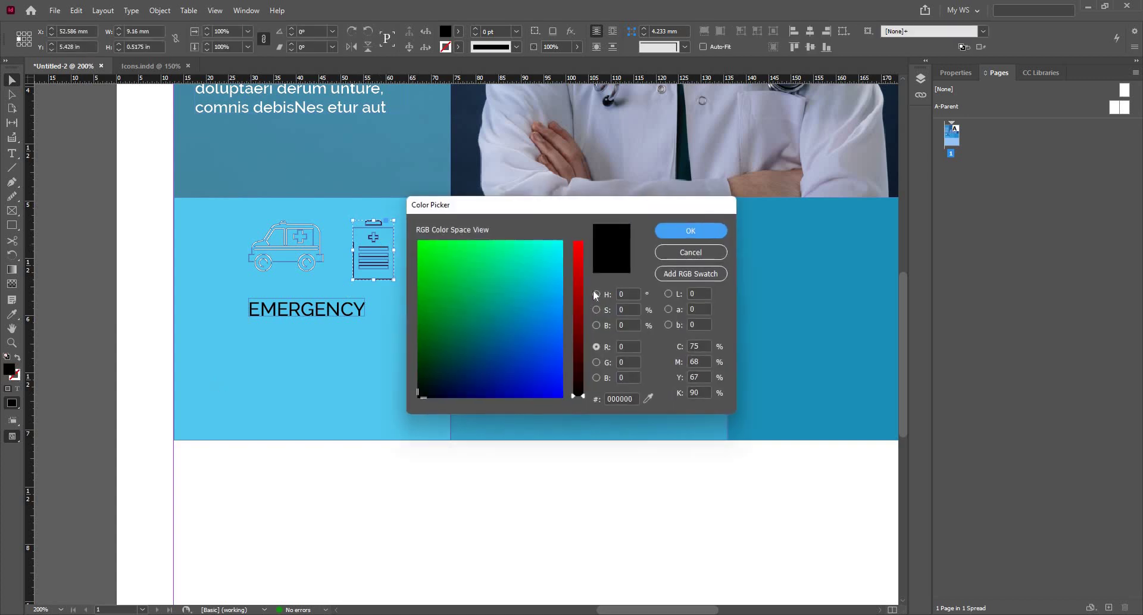
click(596, 295)
click(419, 242)
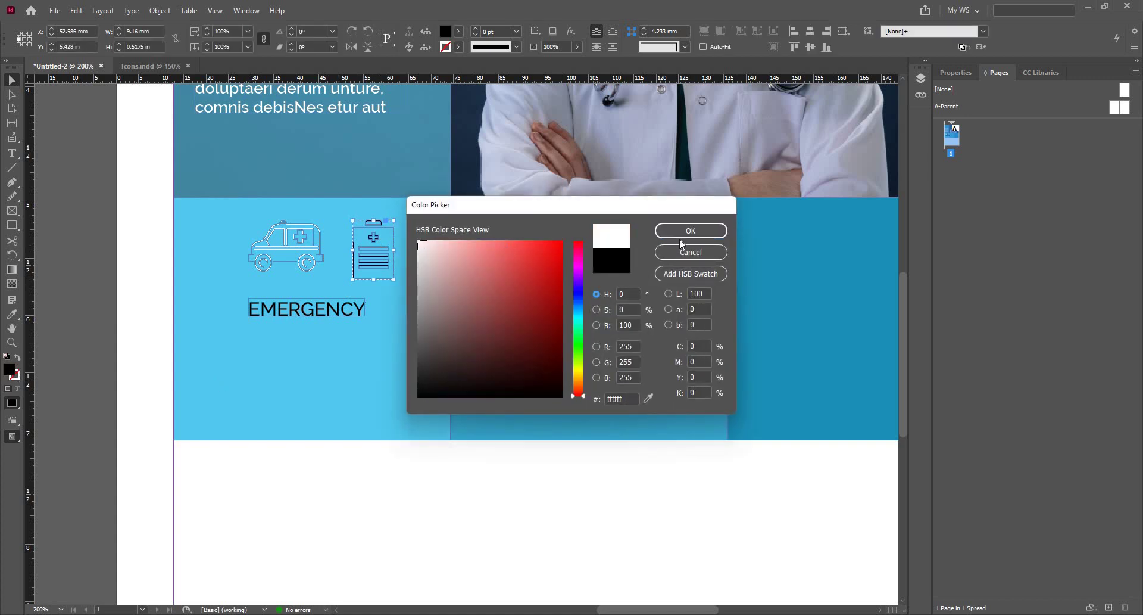
click(682, 239)
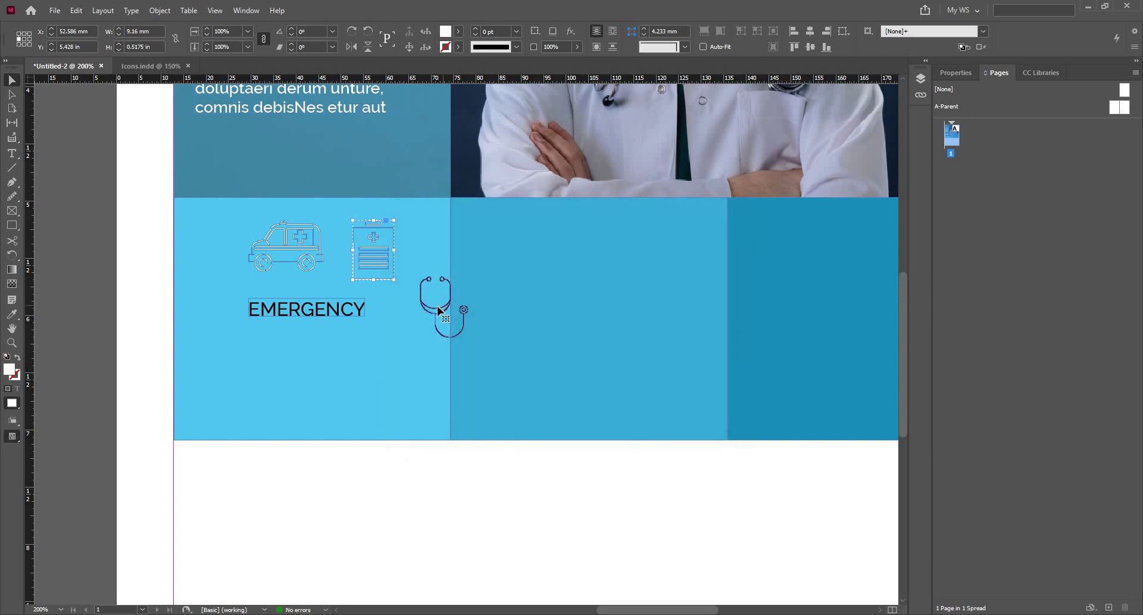
Step: Sample the clipboard icon's white fill with the Eyedropper tool to color the stethoscope icon
click(439, 313)
click(442, 287)
key(ctrl+equal)
key(ctrl+equal)
key(ctrl+equal)
key(i)
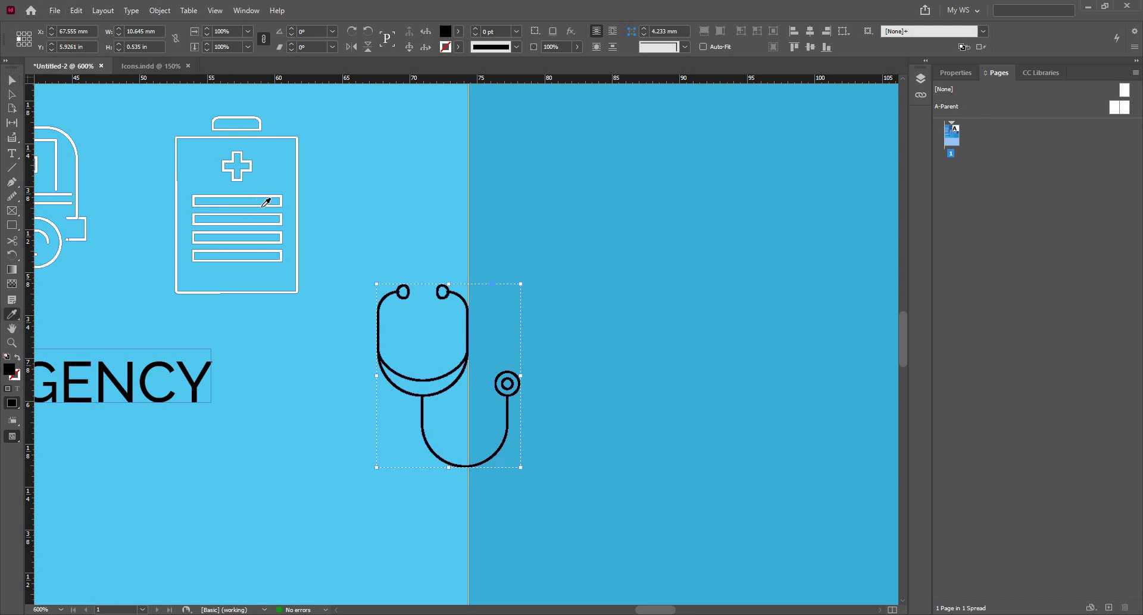
scroll(239, 211, up, 3)
click(245, 202)
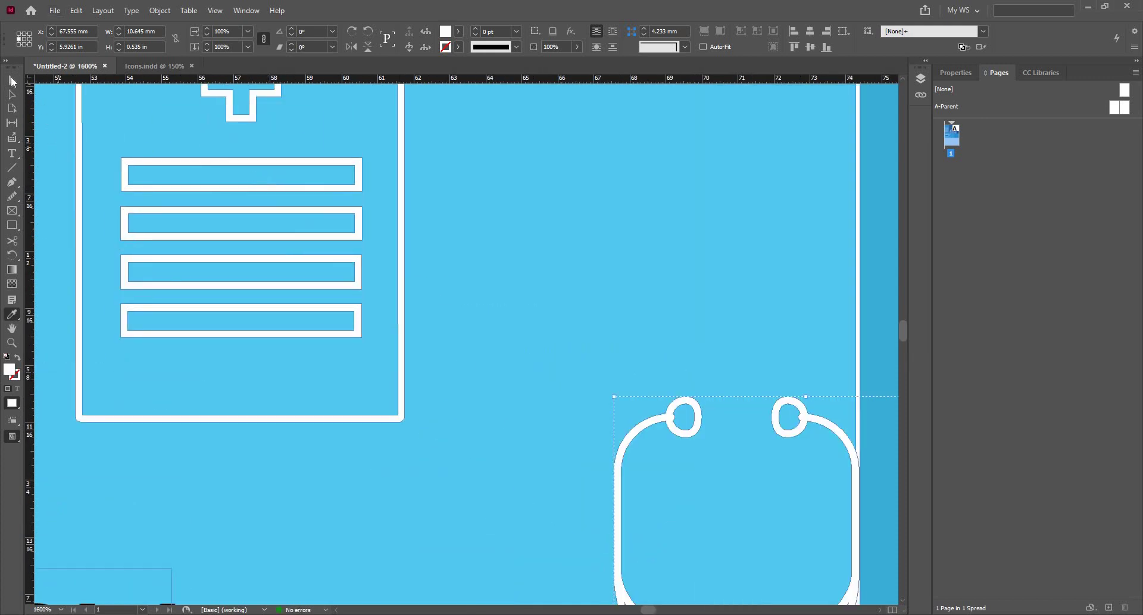
key(v)
Step: Move the stethoscope icon into the third blue box at about X 165 mm and the clipboard icon into the second at about X 100.5 mm
scroll(449, 367, down, 5)
scroll(428, 369, down, 4)
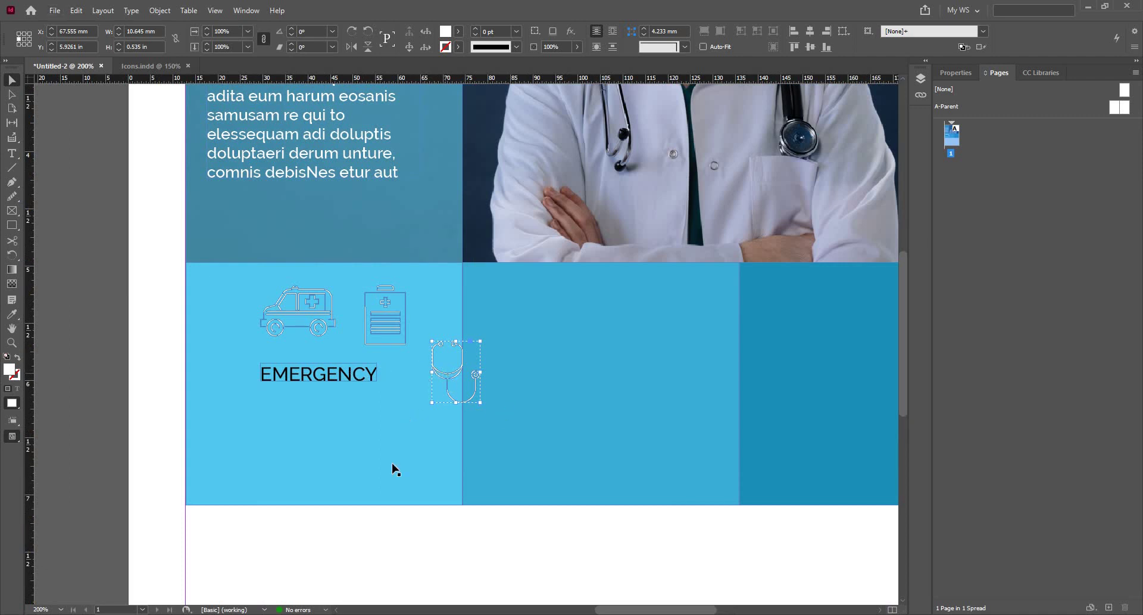
scroll(372, 412, right, 3)
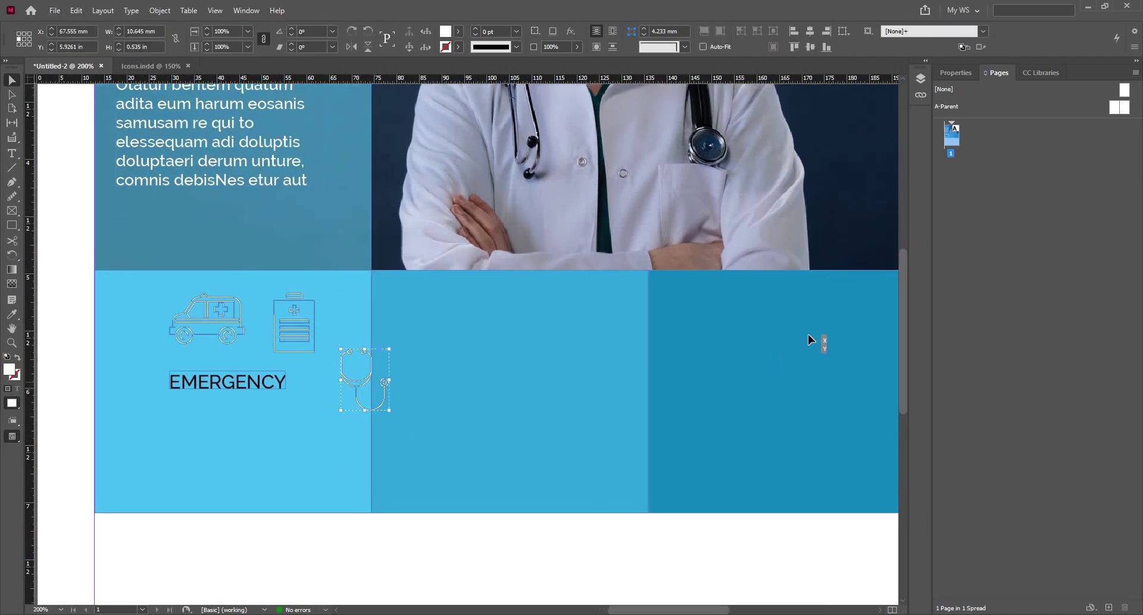
drag(809, 339, 809, 339)
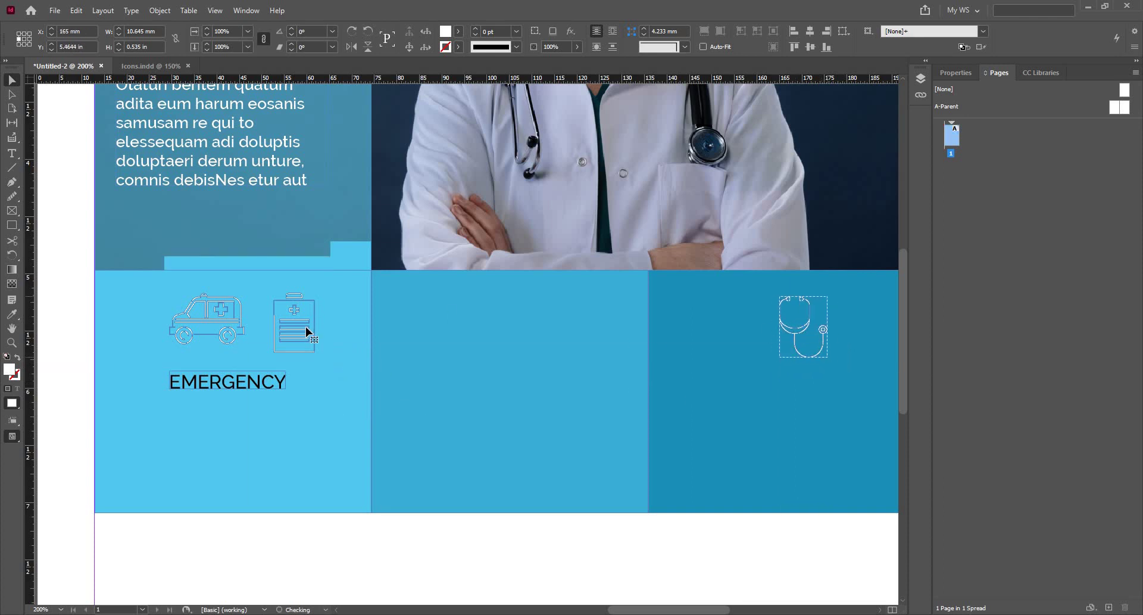
drag(308, 331, 512, 324)
scroll(470, 322, down, 3)
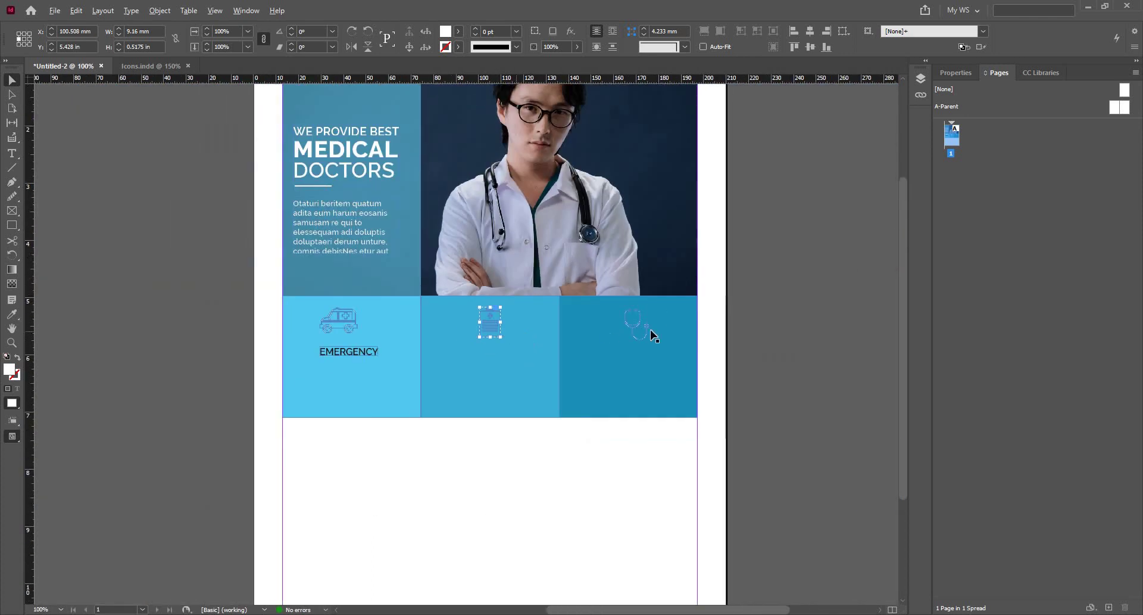
Step: Align the ambulance, clipboard and stethoscope icons to each other by their vertical centers
scroll(653, 335, up, 1)
click(632, 328)
scroll(632, 328, up, 2)
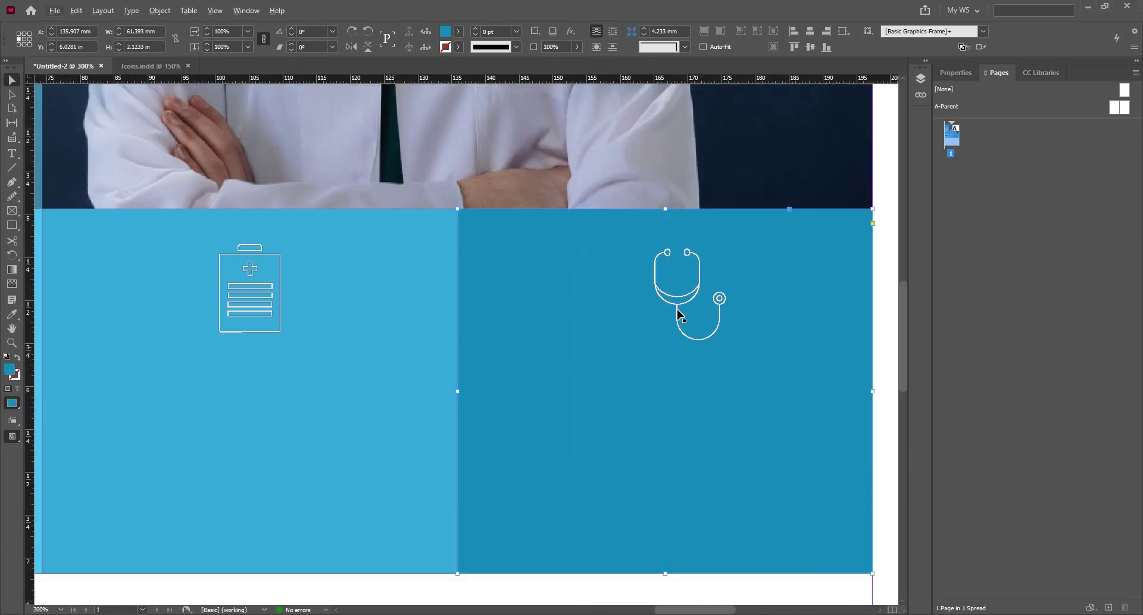
scroll(439, 341, down, 1)
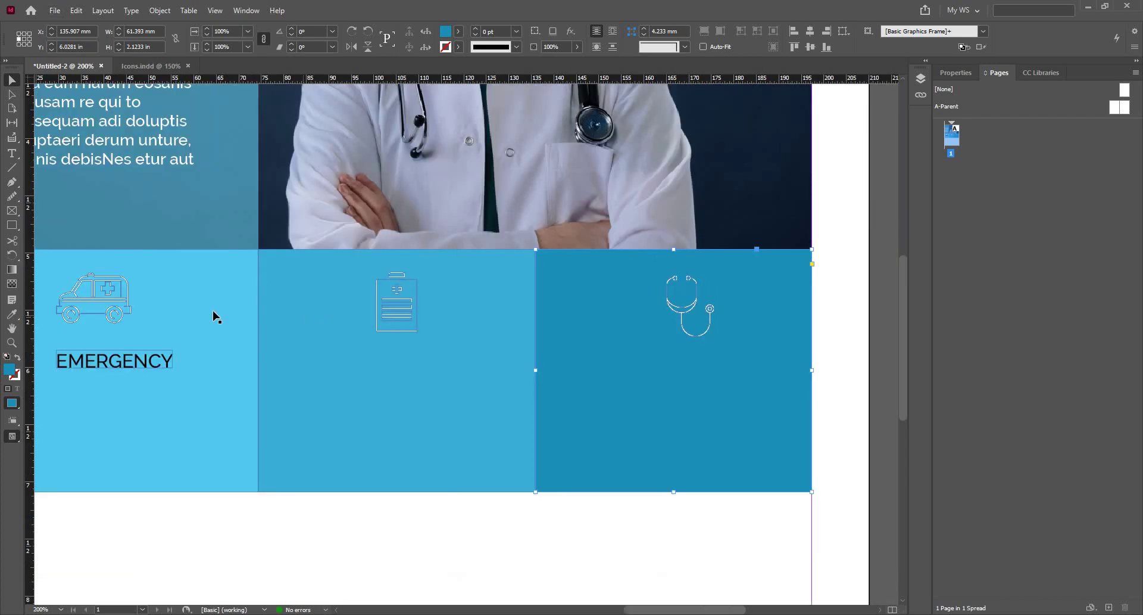
scroll(216, 316, down, 1)
click(196, 314)
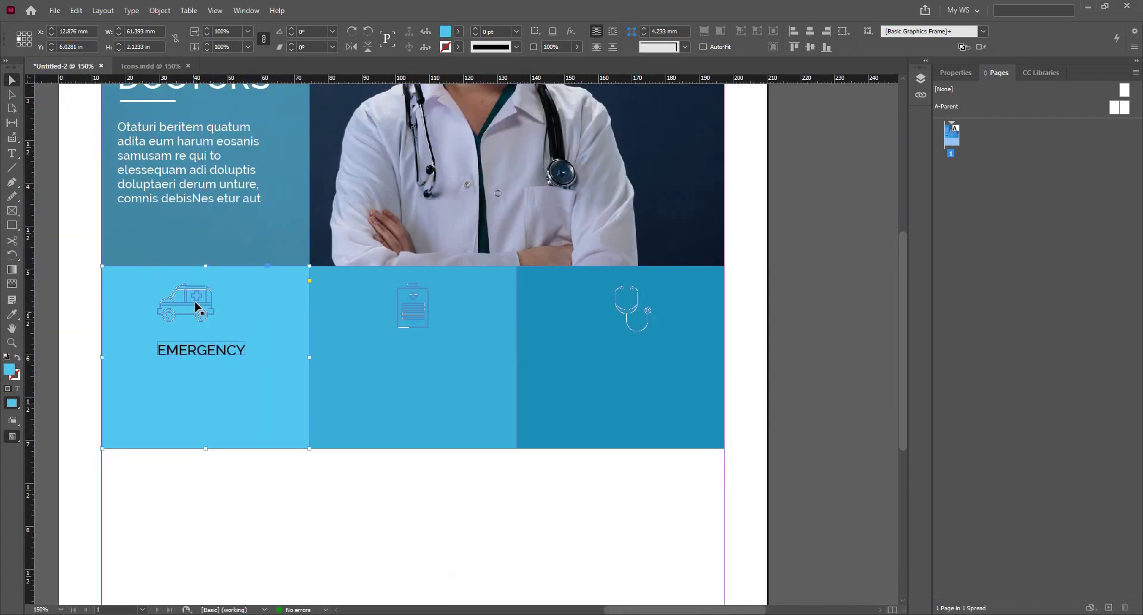
click(190, 303)
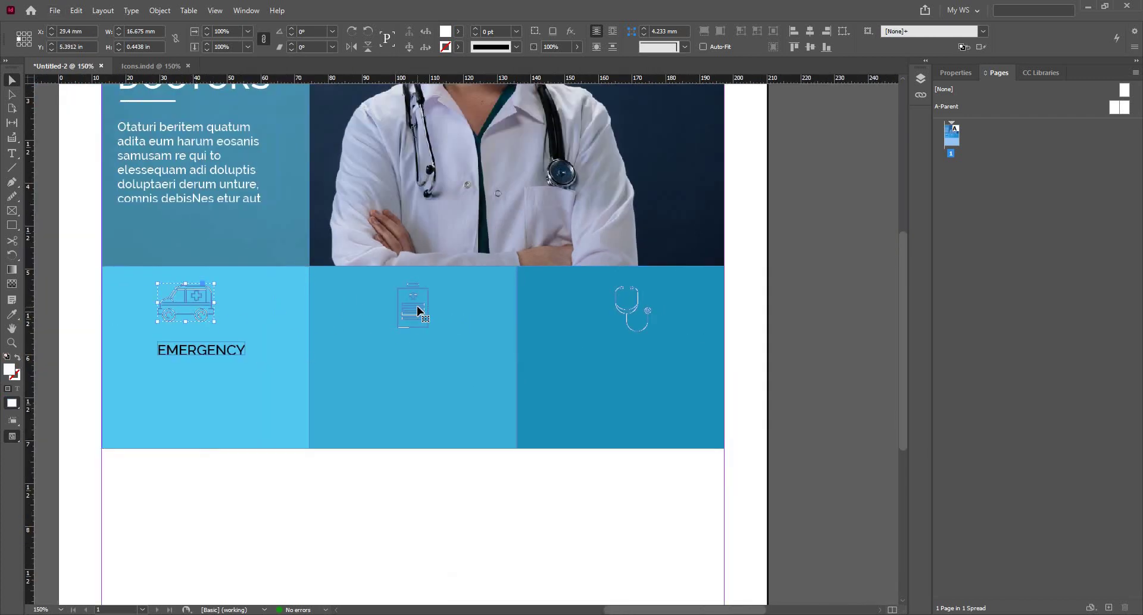
shift+click(420, 311)
shift+click(636, 314)
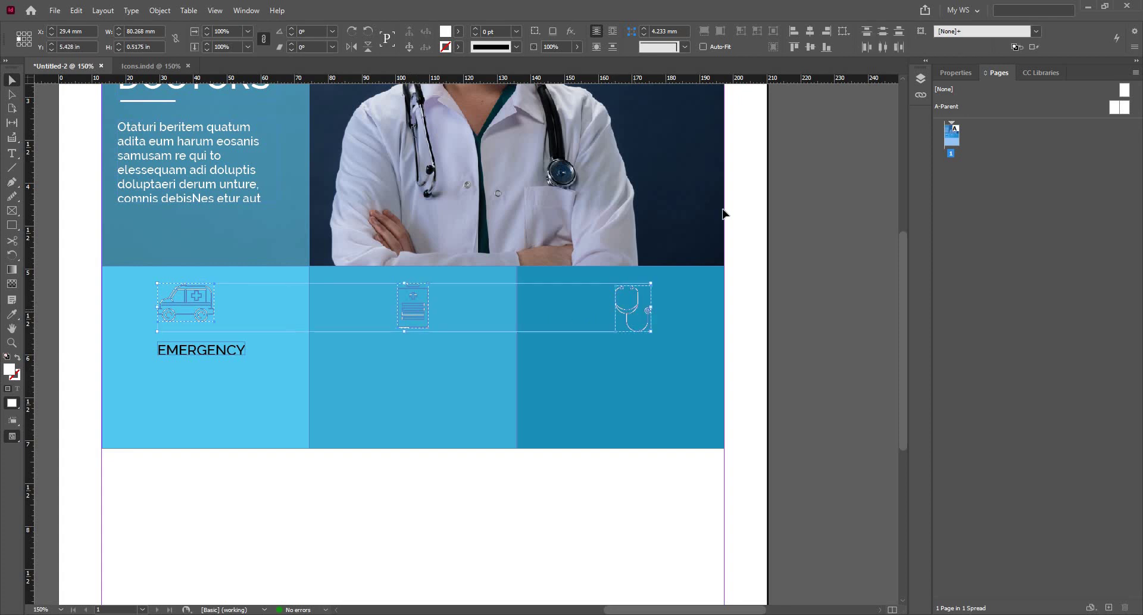
click(812, 51)
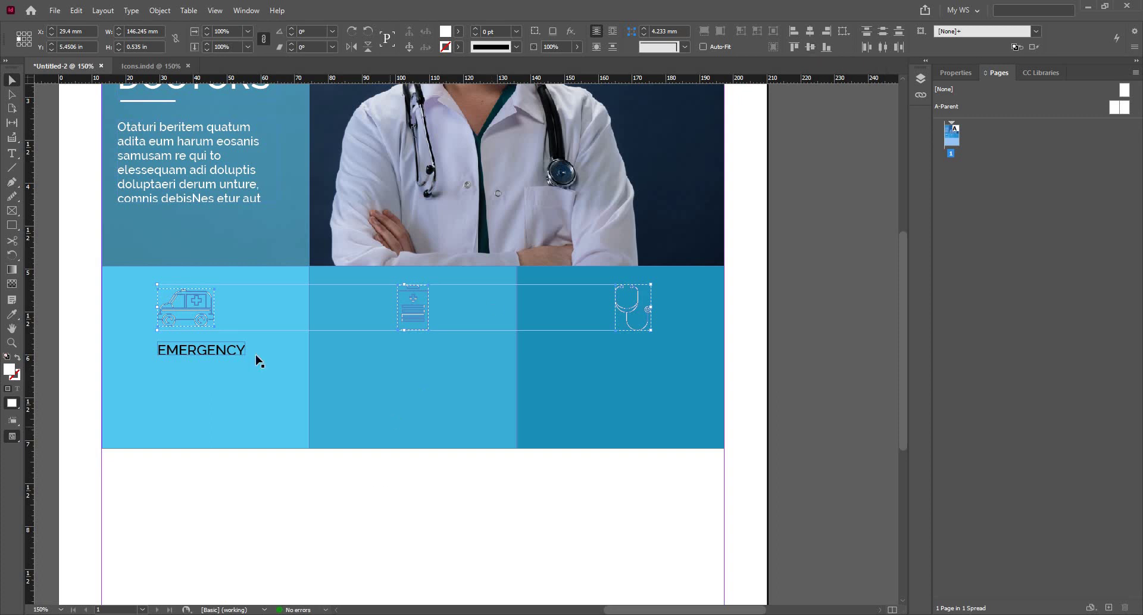
Step: Center the ambulance icon and the EMERGENCY label horizontally on the first blue box, using the box as key object
click(301, 388)
scroll(268, 345, up, 2)
drag(228, 330, 337, 252)
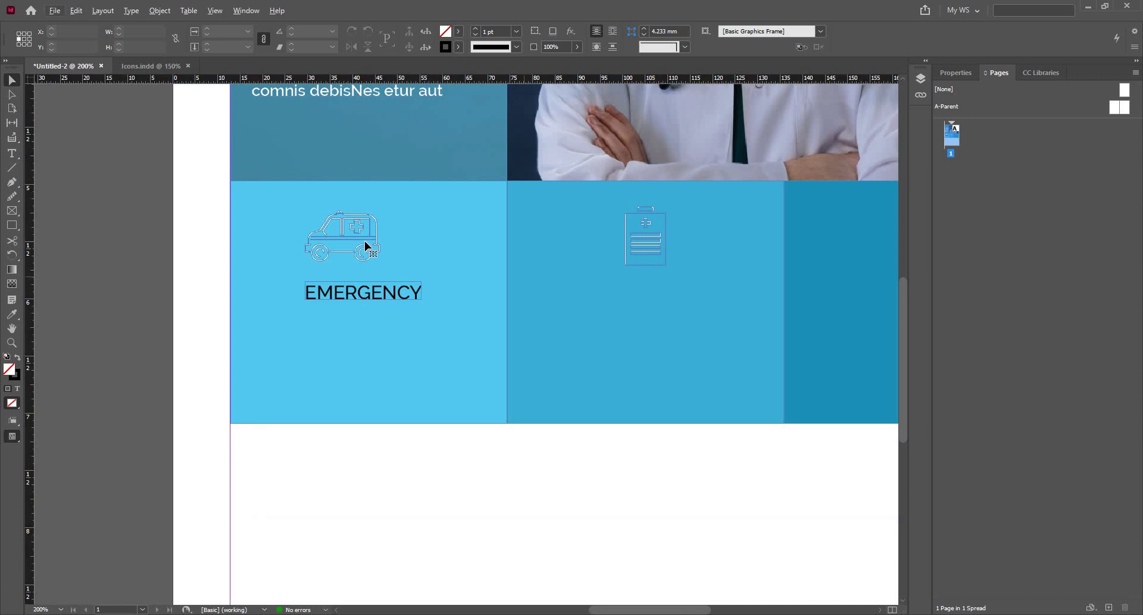
click(352, 244)
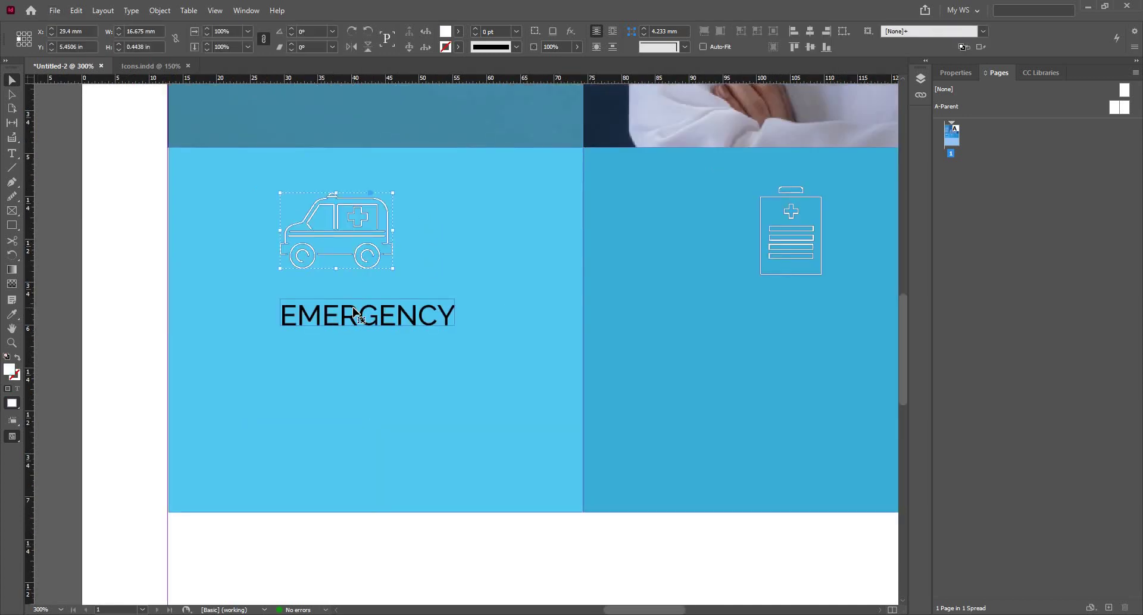
shift+click(356, 314)
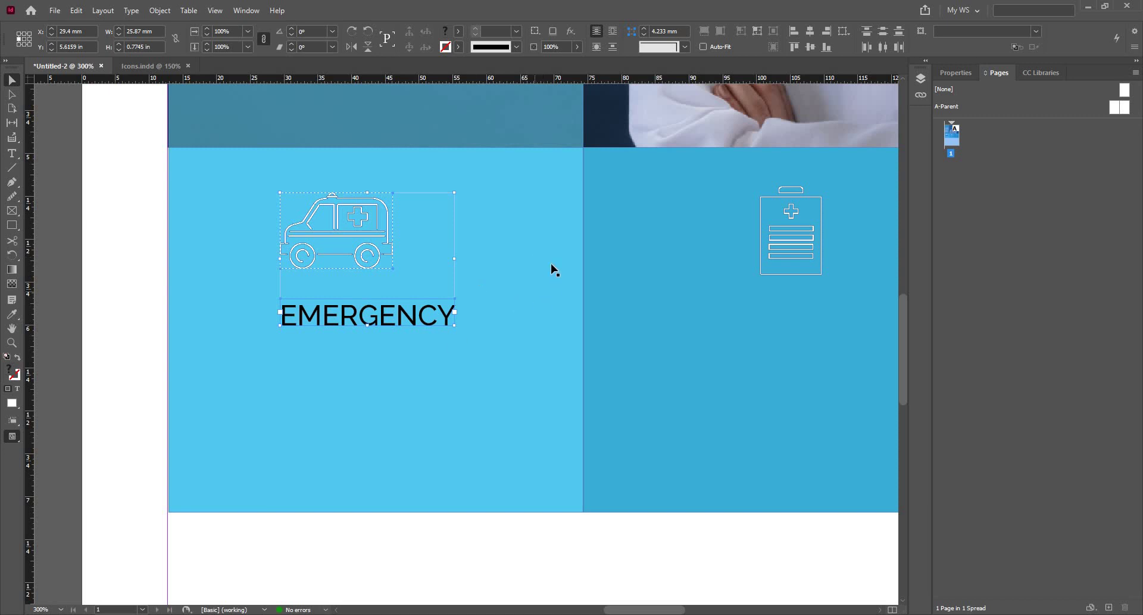
click(383, 317)
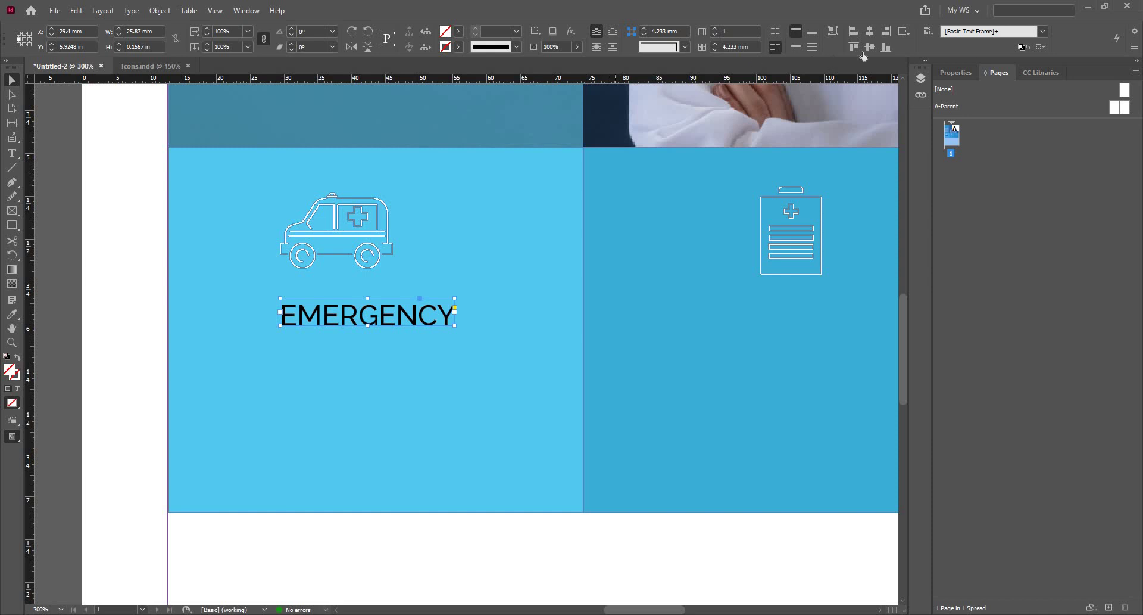
click(375, 251)
shift+click(496, 237)
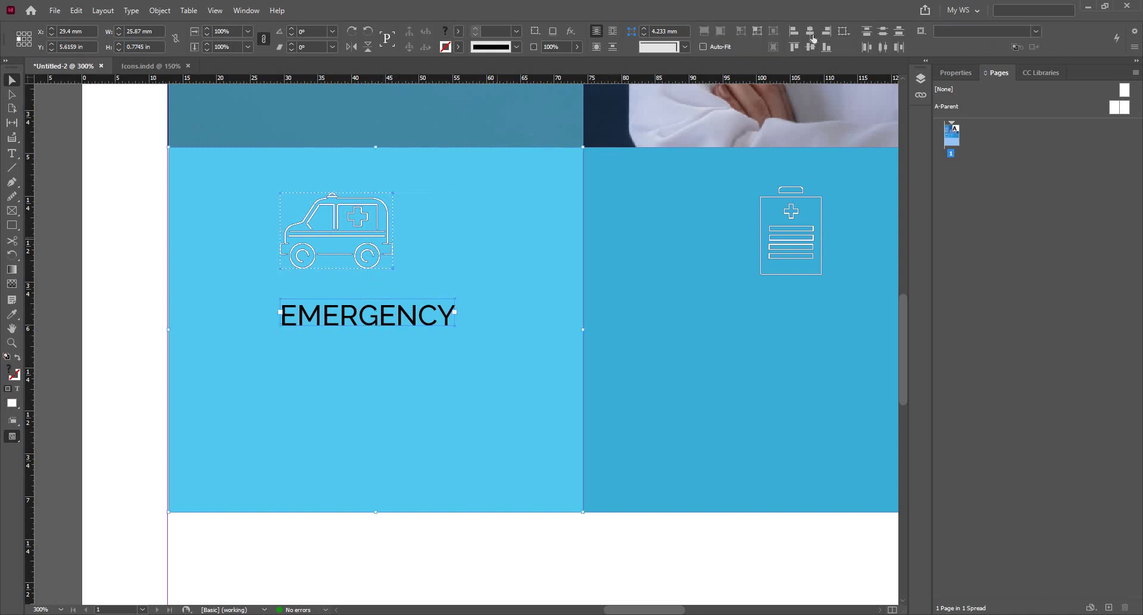
click(843, 31)
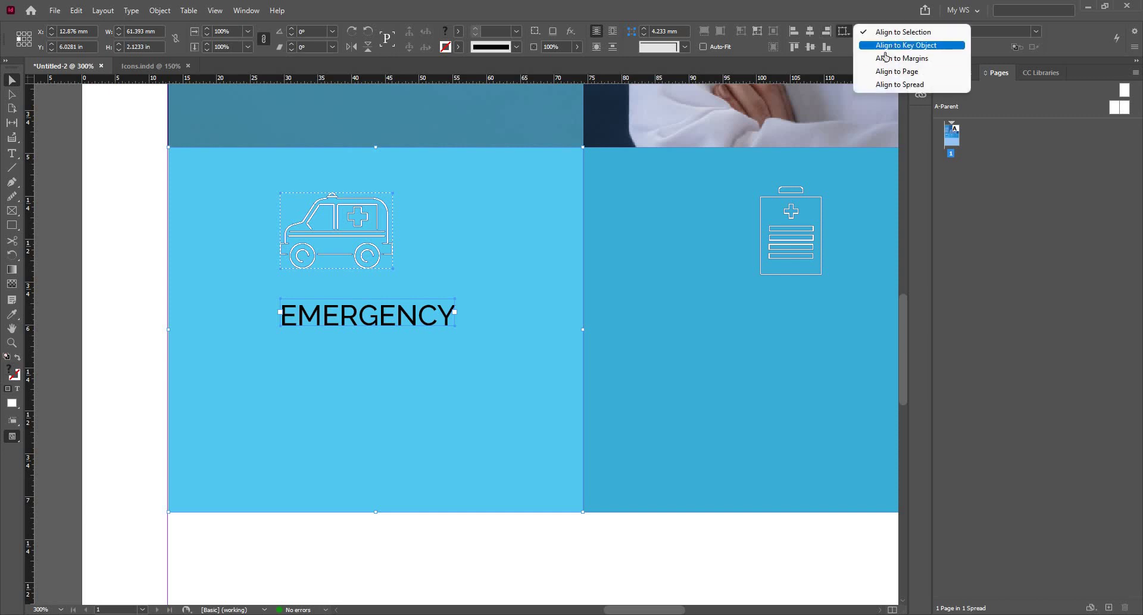
click(896, 45)
click(512, 177)
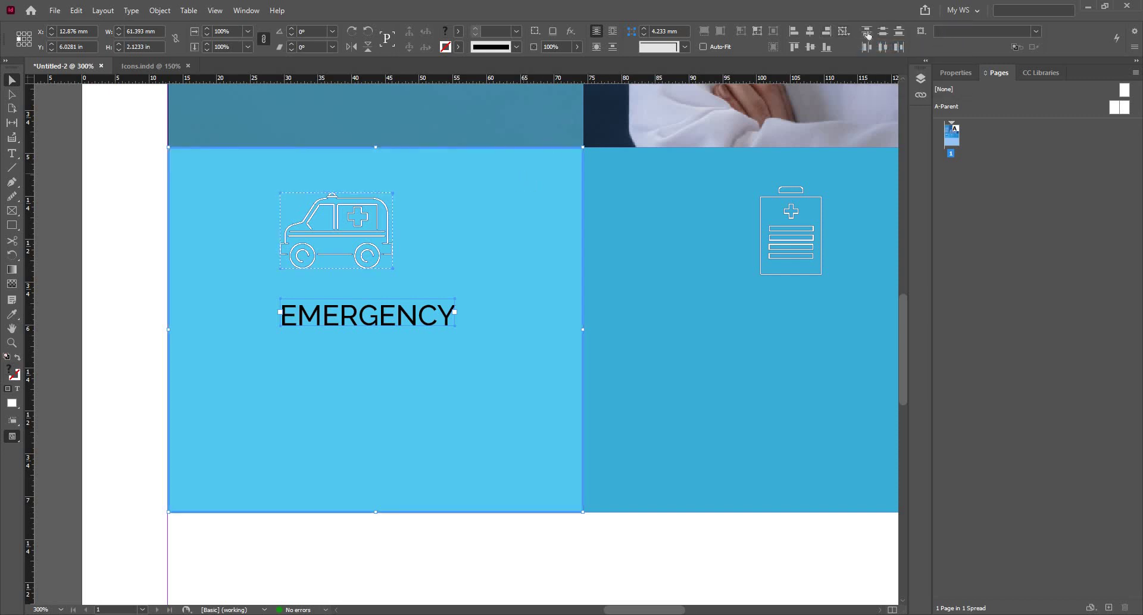
click(810, 31)
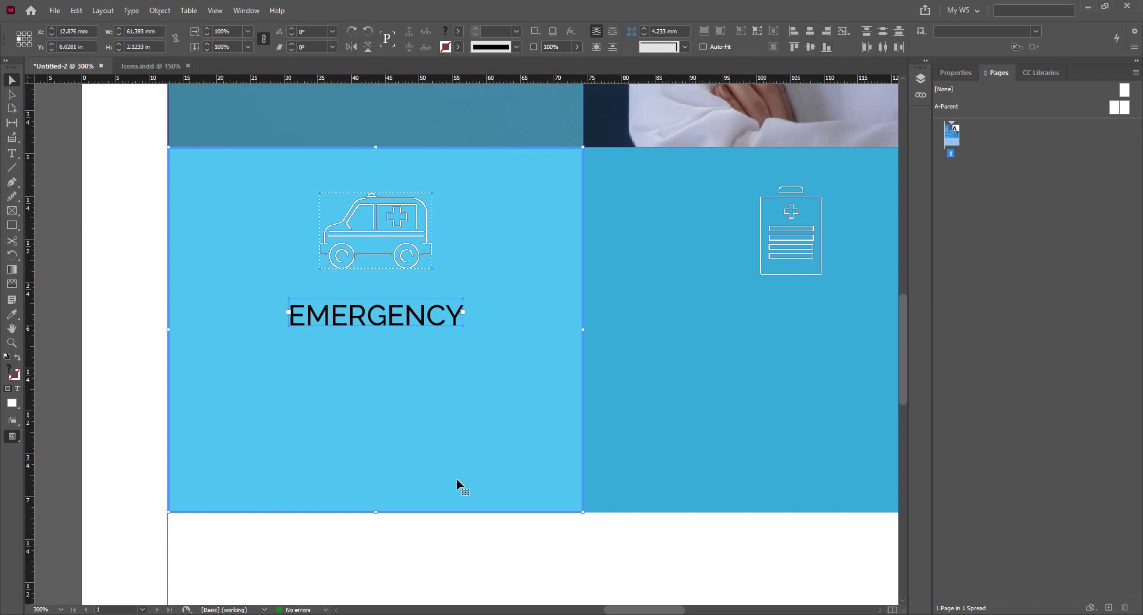
scroll(337, 237, down, 1)
key(ctrl+shift+a)
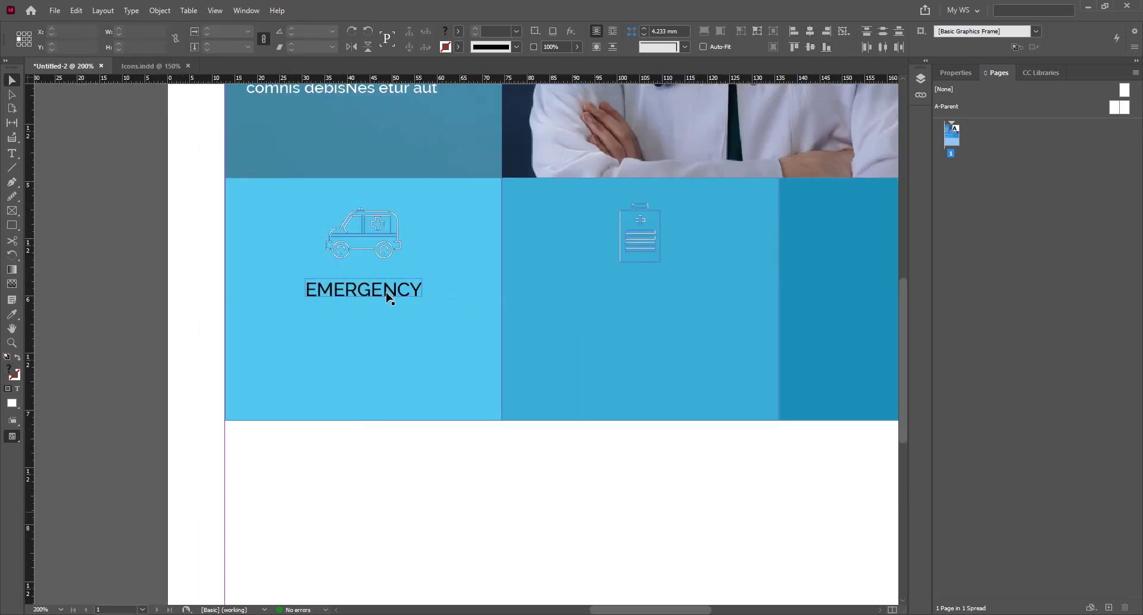
Step: Set the text fill color of the EMERGENCY label to white
scroll(390, 292, up, 2)
click(367, 300)
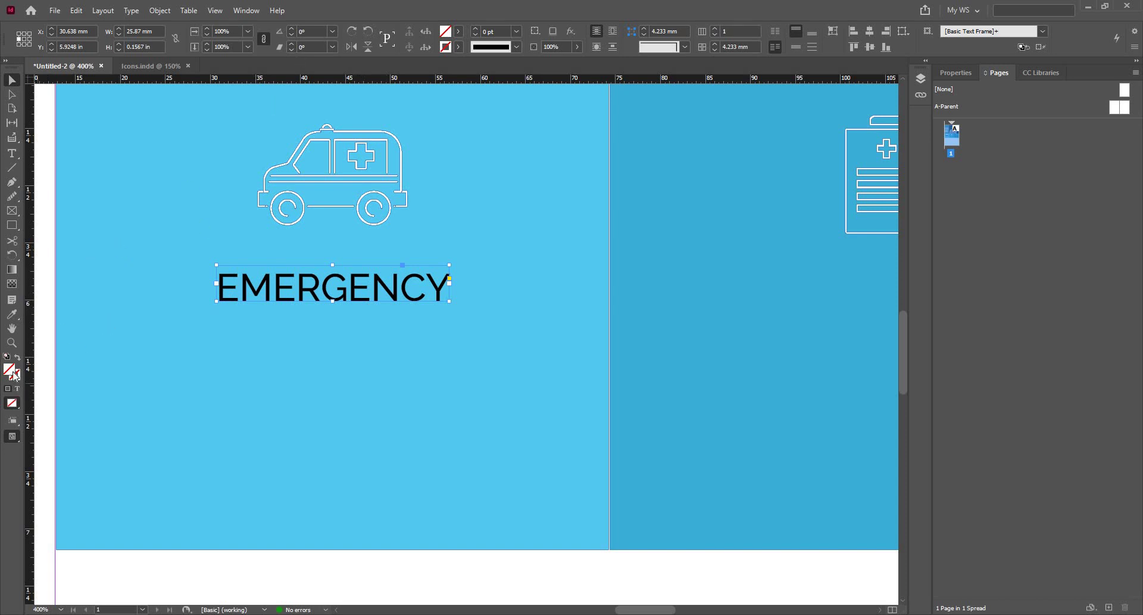
key(j)
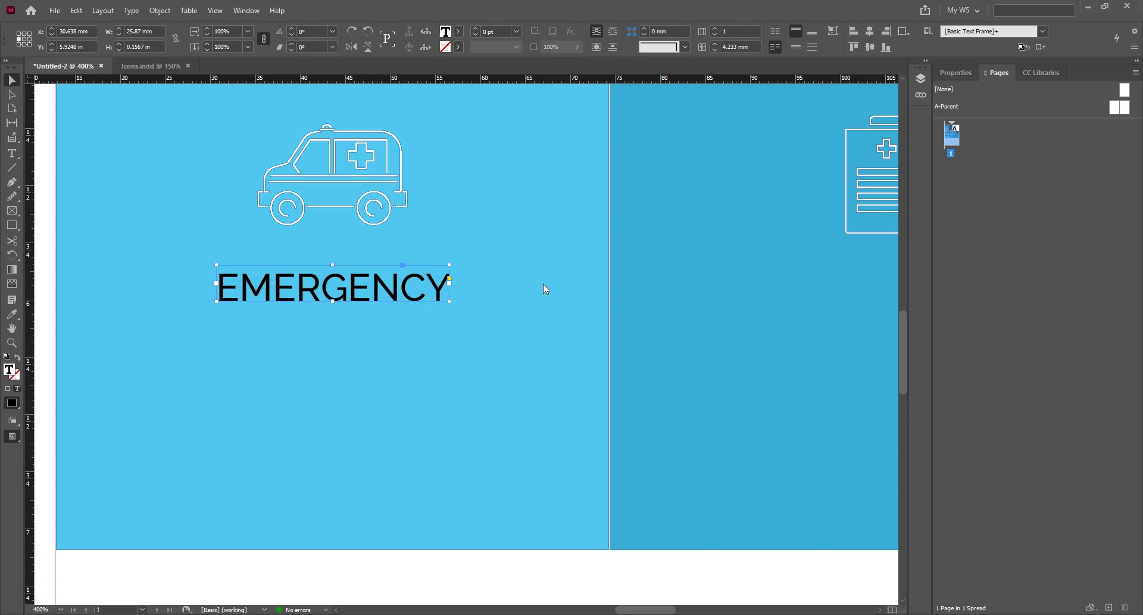
drag(501, 287, 411, 222)
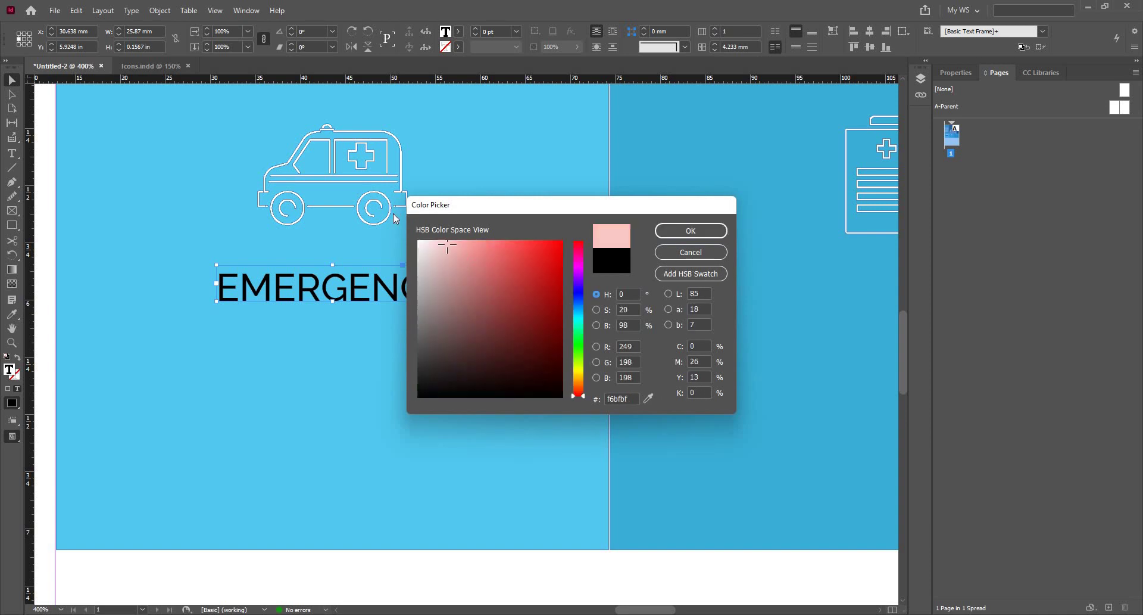
click(663, 235)
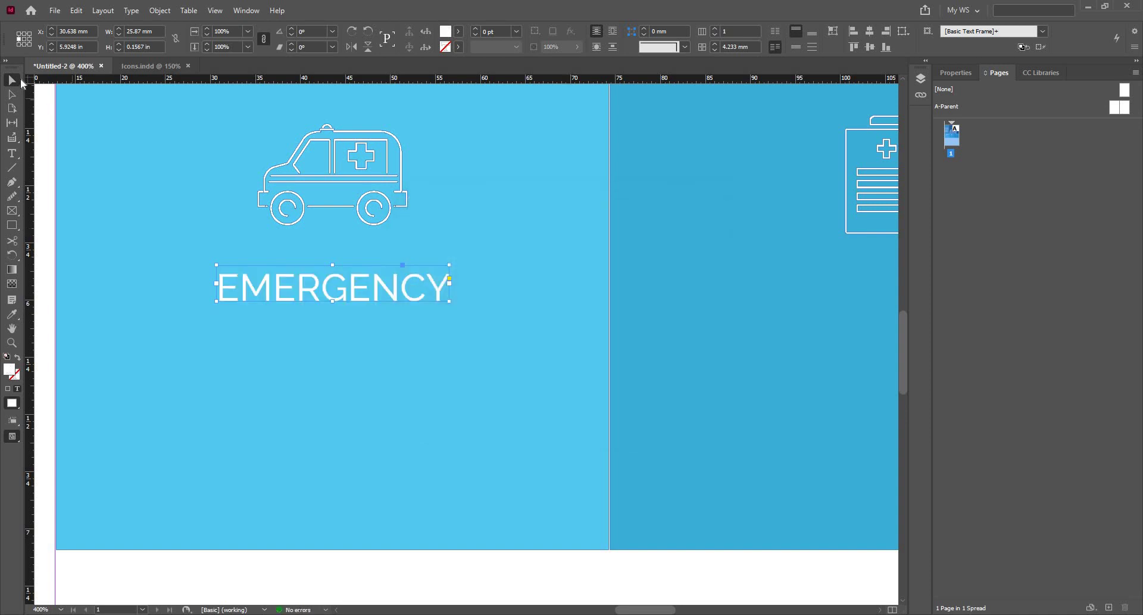
Step: Draw a thin rectangle about 13.4 mm wide below the EMERGENCY label, with a white (ffffff) fill and no stroke
scroll(434, 202, down, 1)
scroll(325, 309, up, 1)
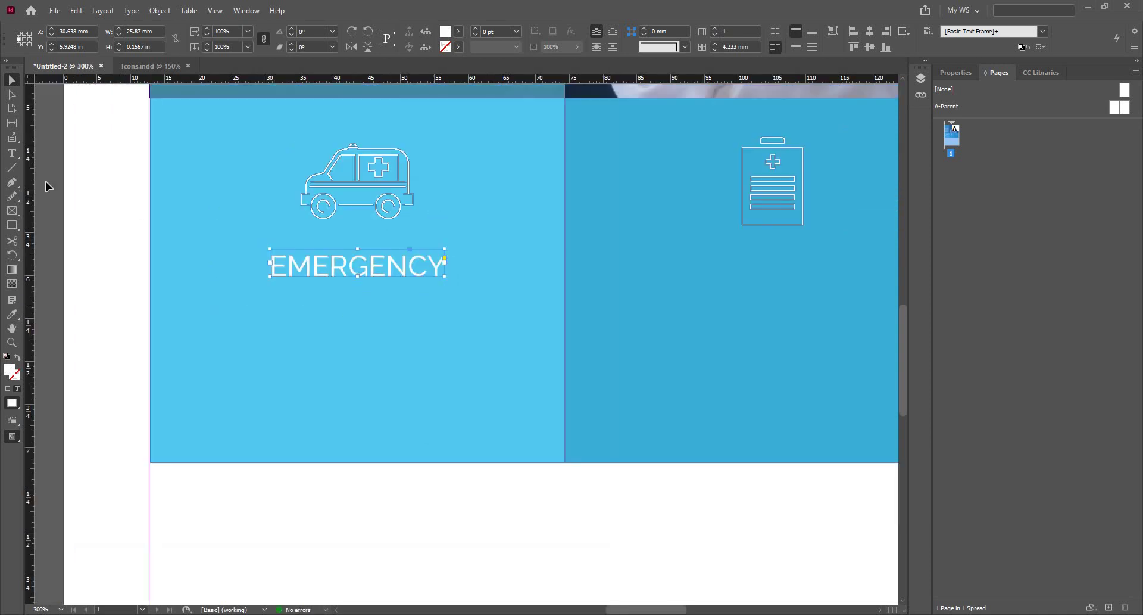
click(17, 227)
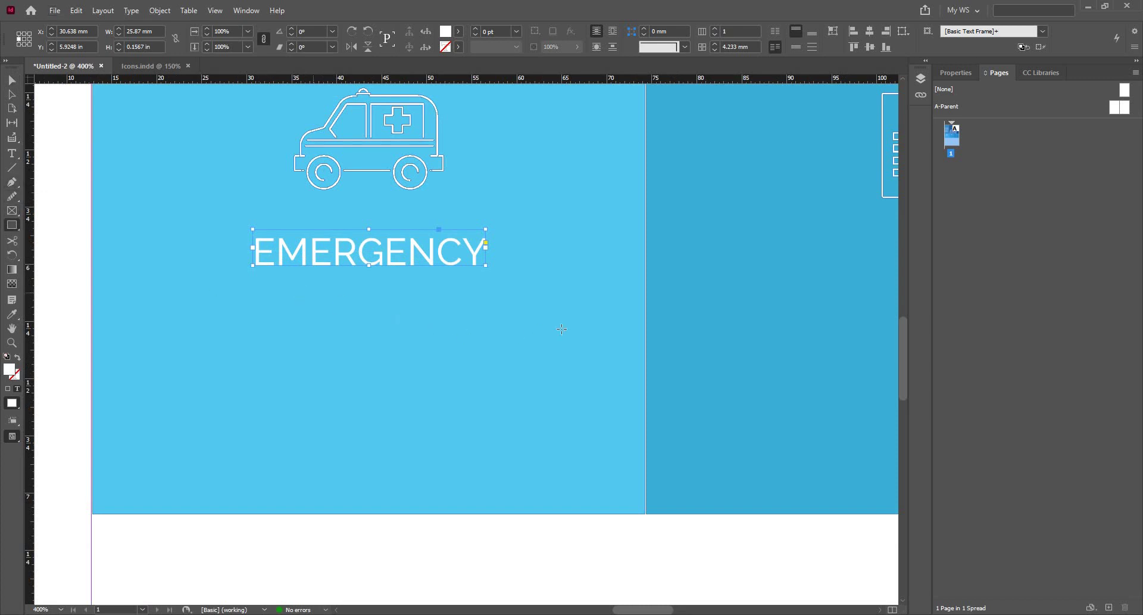
scroll(552, 324, up, 2)
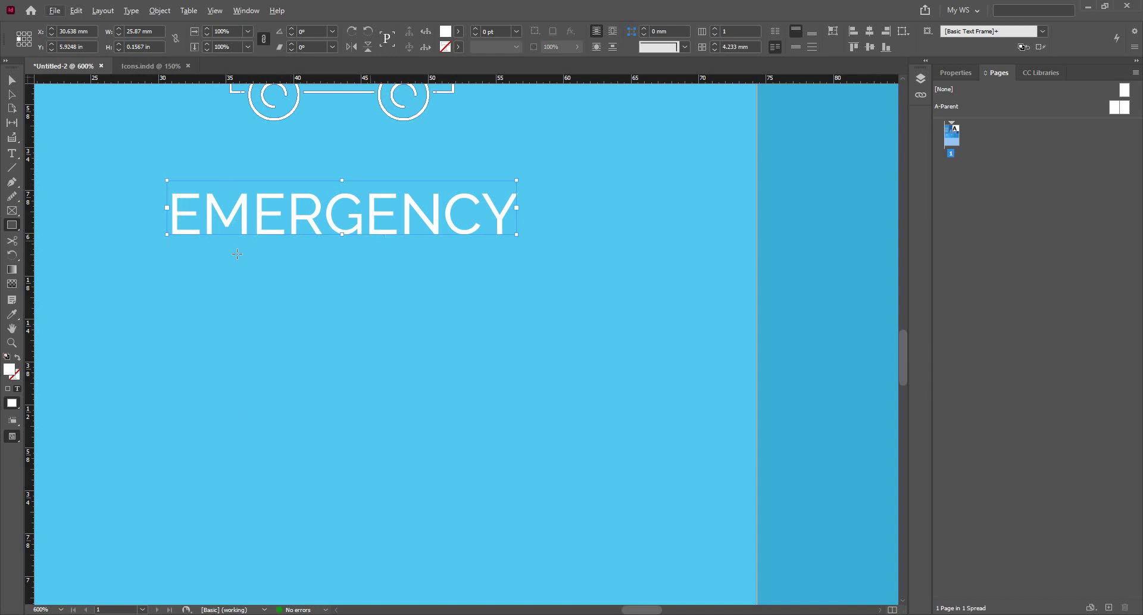
scroll(334, 308, down, 3)
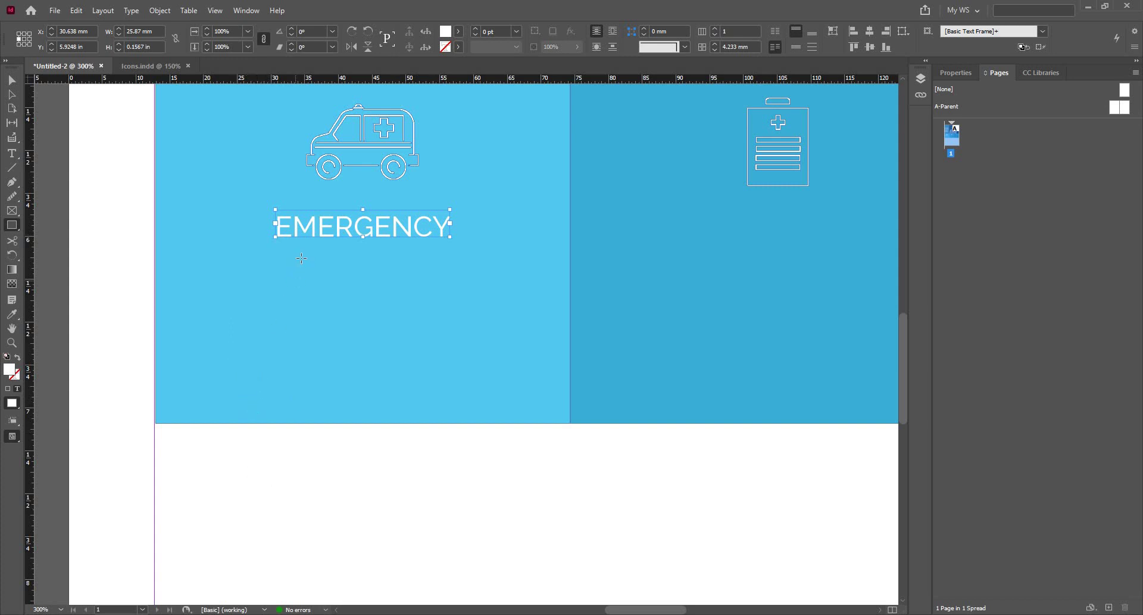
drag(310, 250, 404, 257)
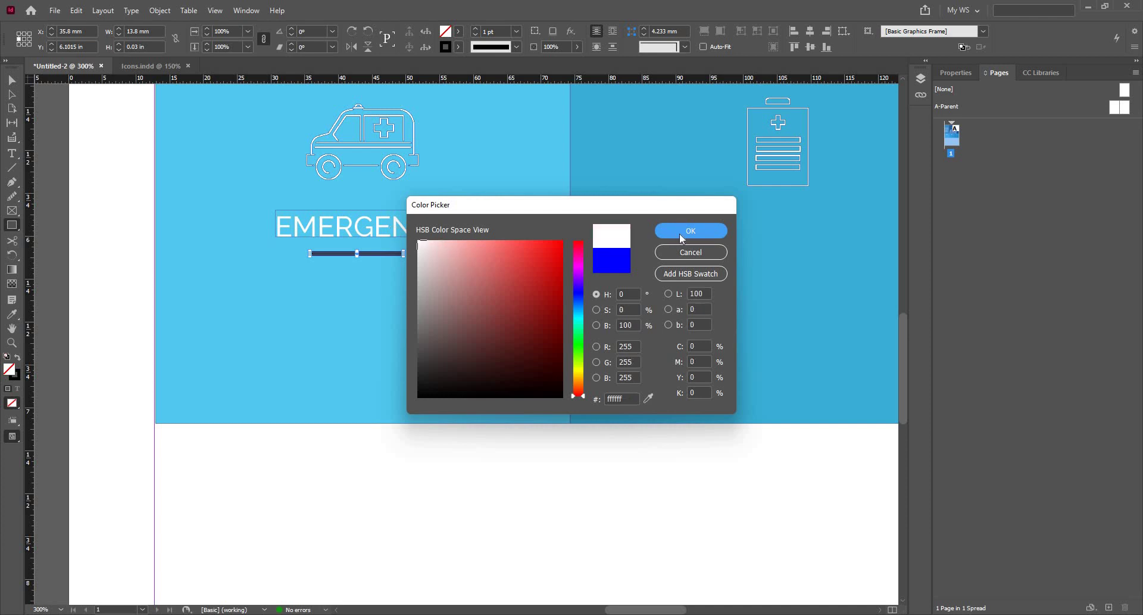
key(Return)
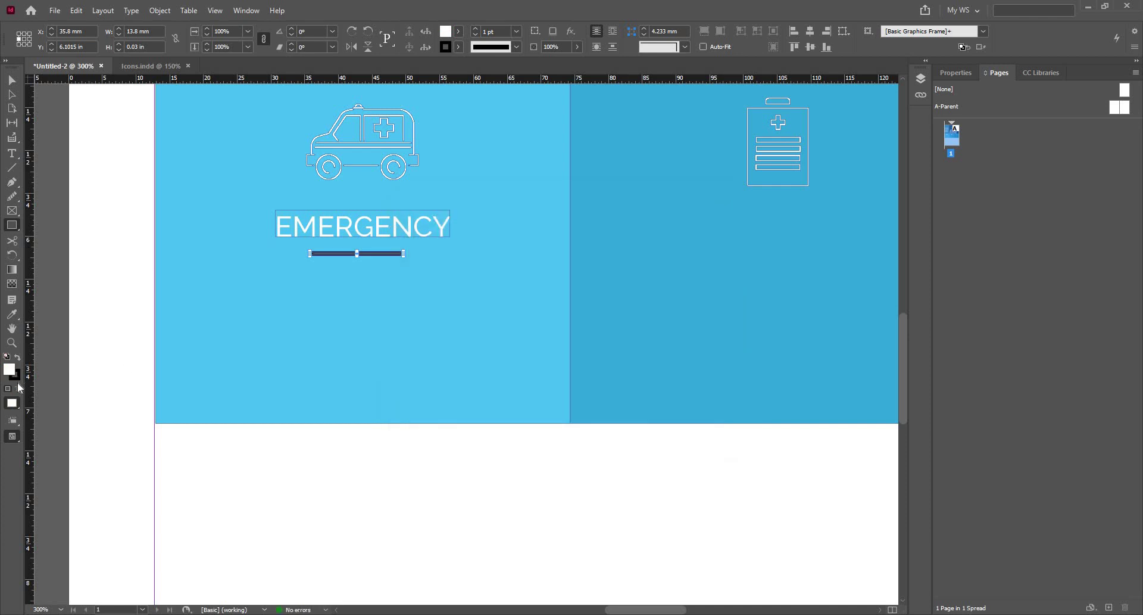
key(slash)
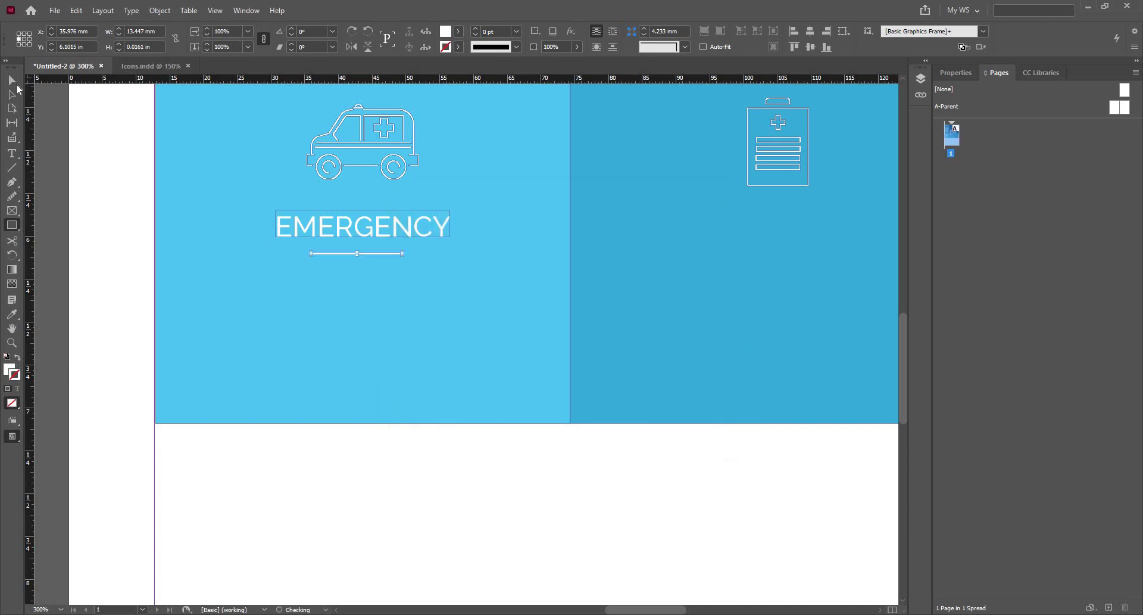
Step: Center the white line below EMERGENCY horizontally on the first blue box, using the box as key object
click(11, 81)
scroll(500, 245, up, 1)
click(350, 256)
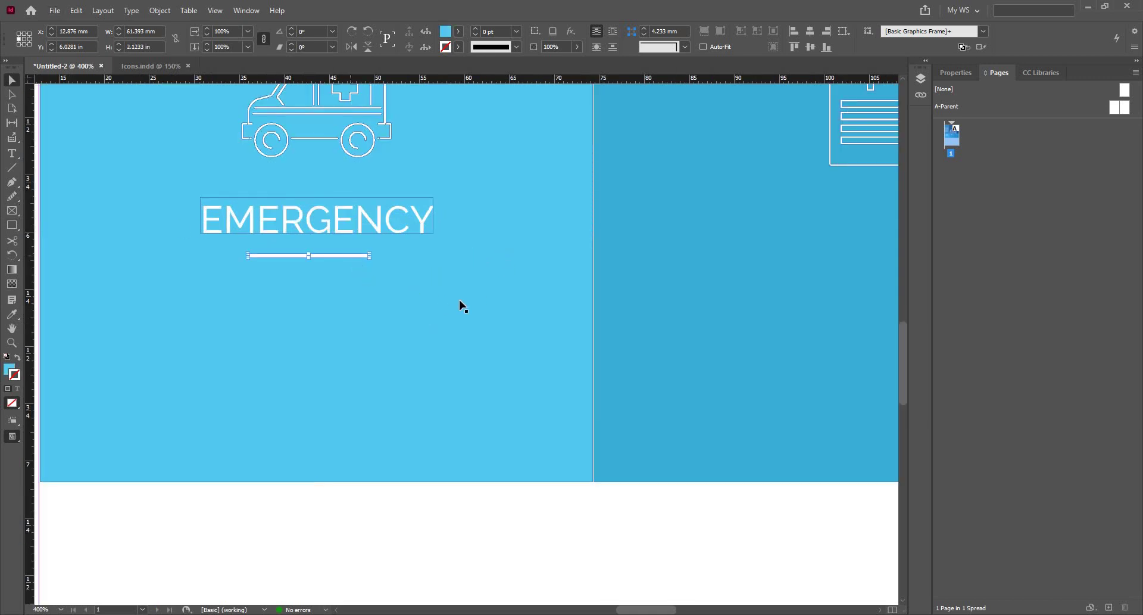
shift+click(471, 322)
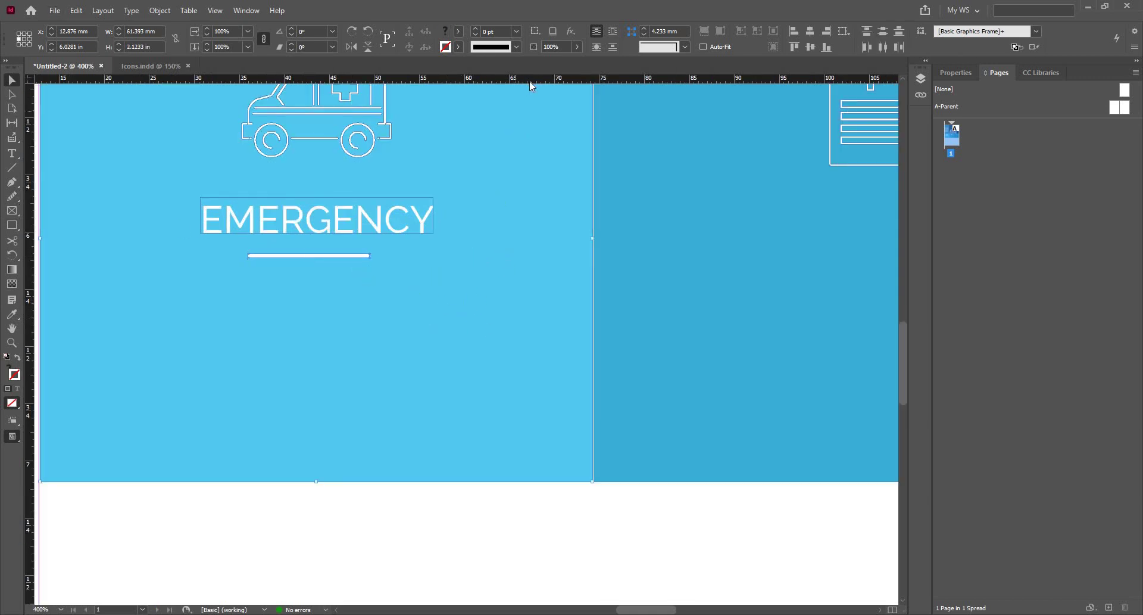
click(841, 34)
click(888, 45)
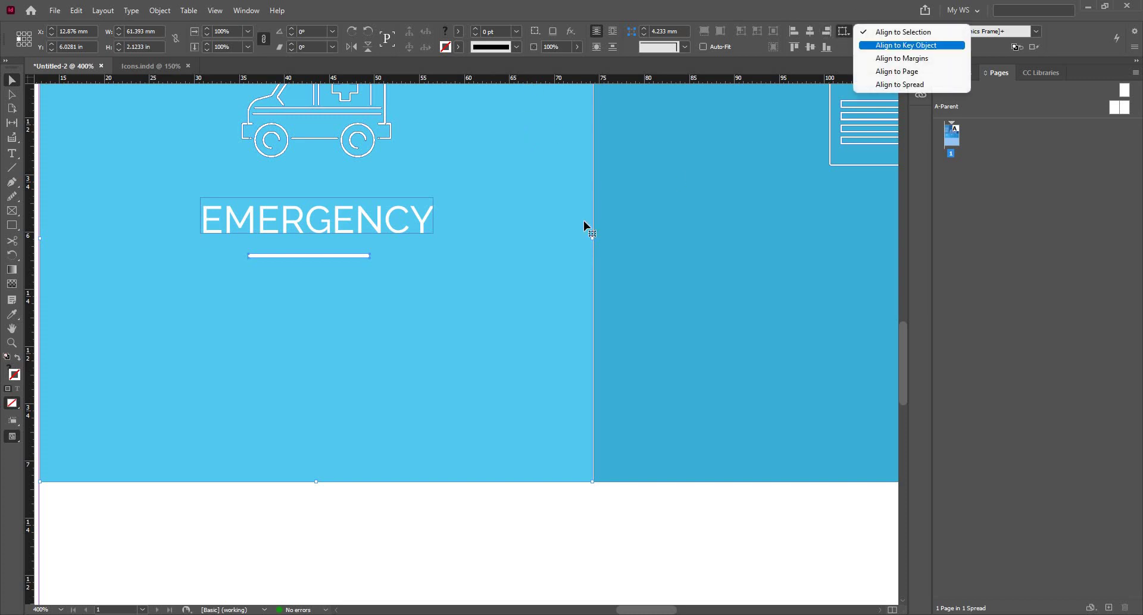
click(555, 196)
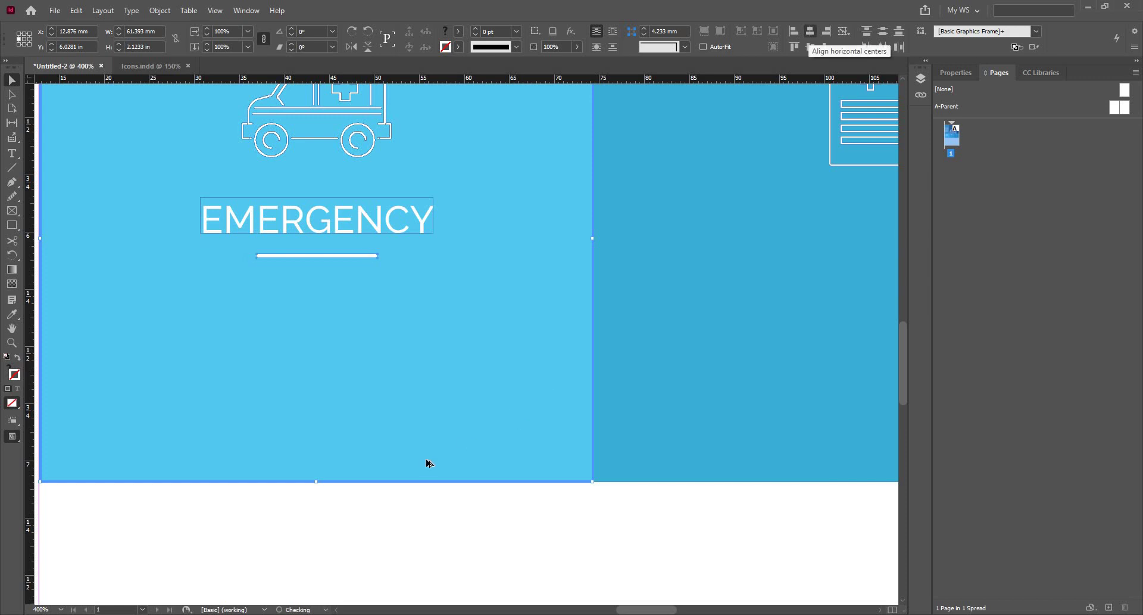
key(ctrl+minus)
key(ctrl+minus)
key(ctrl+shift+a)
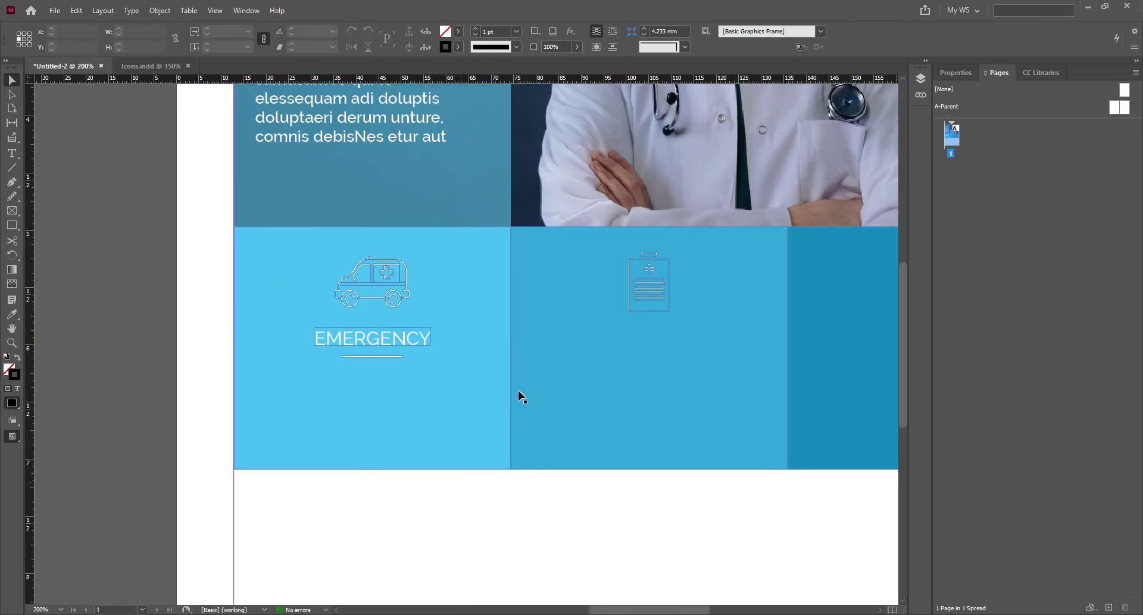
scroll(521, 400, up, 3)
scroll(522, 400, down, 2)
scroll(467, 291, down, 2)
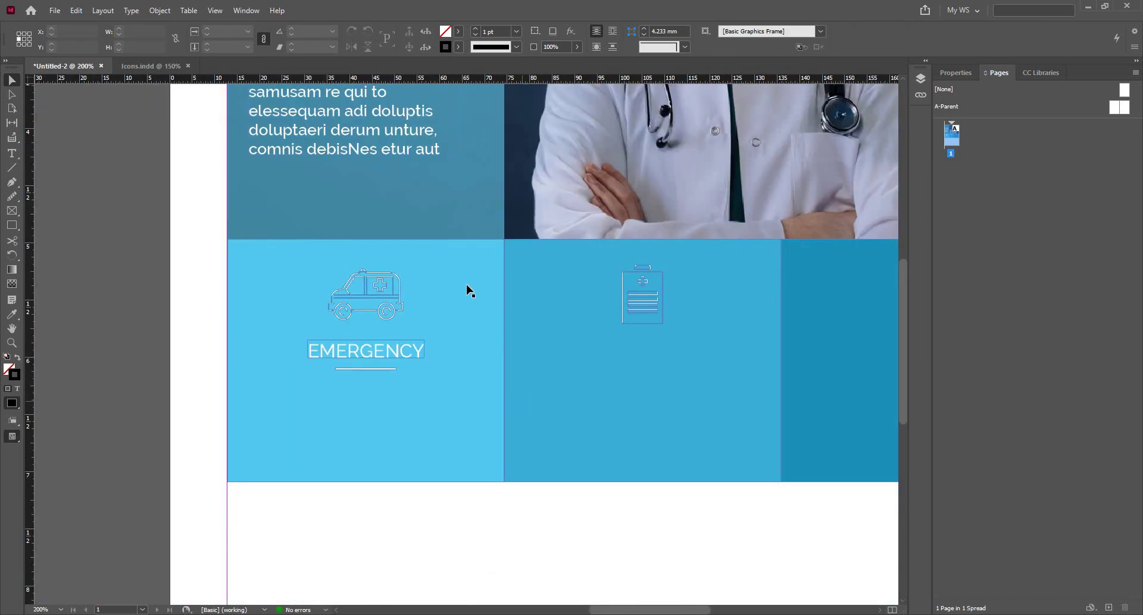
scroll(467, 291, up, 4)
scroll(693, 332, down, 1)
scroll(454, 284, down, 5)
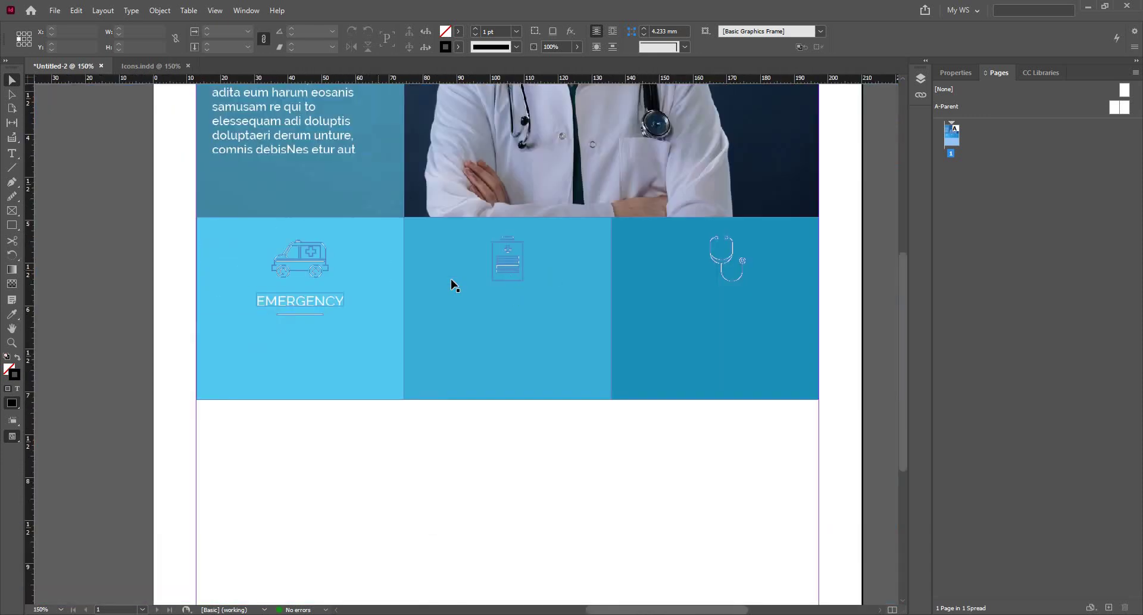
scroll(518, 311, up, 3)
scroll(170, 276, down, 4)
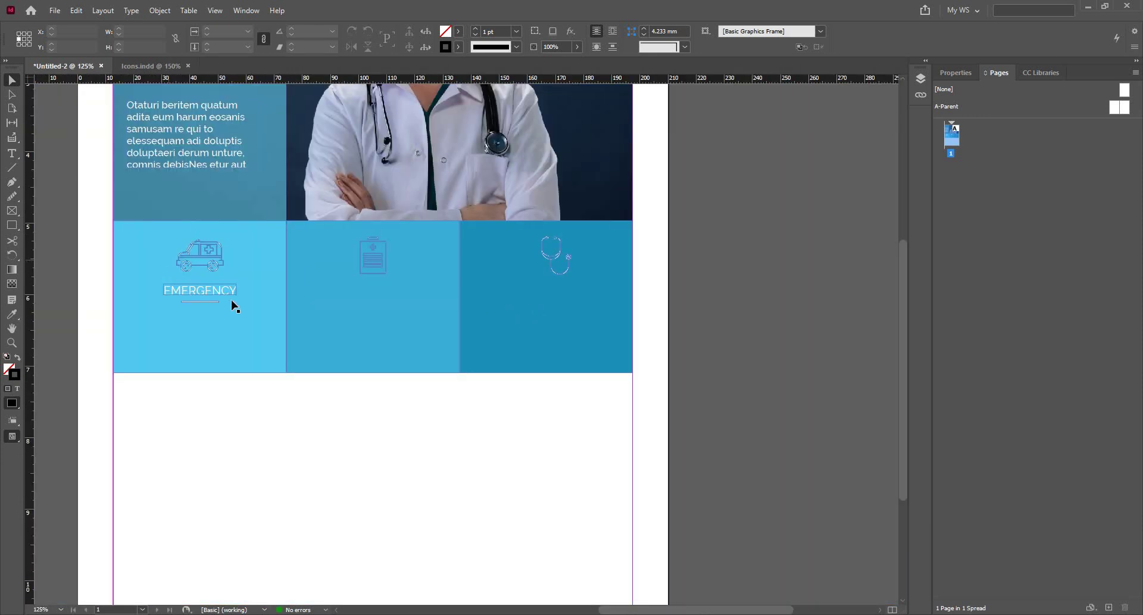
Step: Duplicate the EMERGENCY label and its white line below the clipboard icon at about X 92 mm and below the stethoscope icon at about X 157.4 mm
scroll(171, 275, up, 4)
click(331, 335)
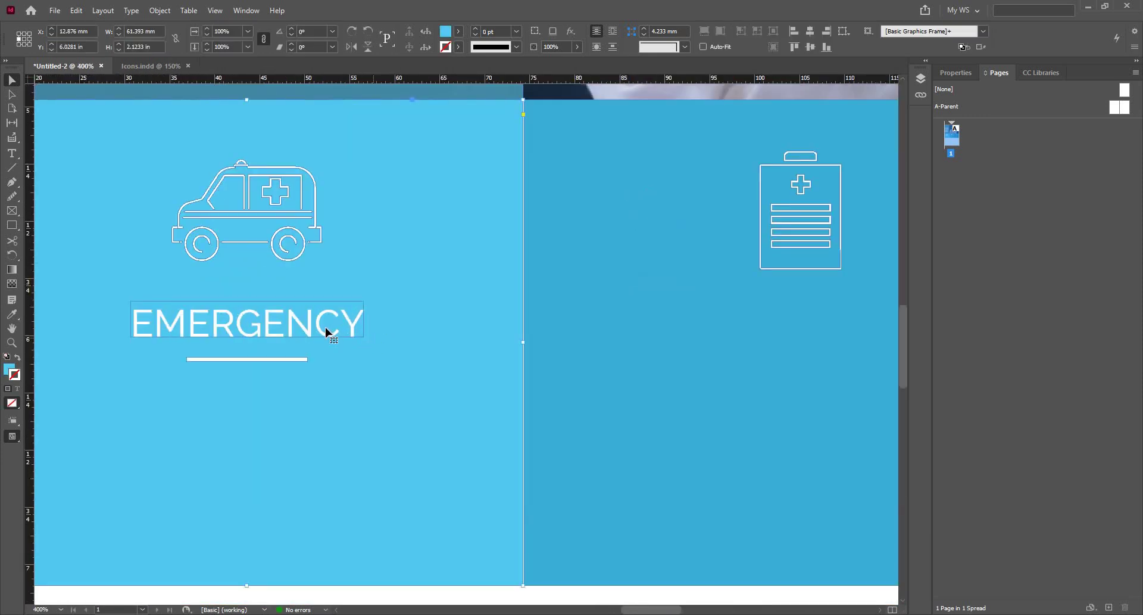
click(288, 365)
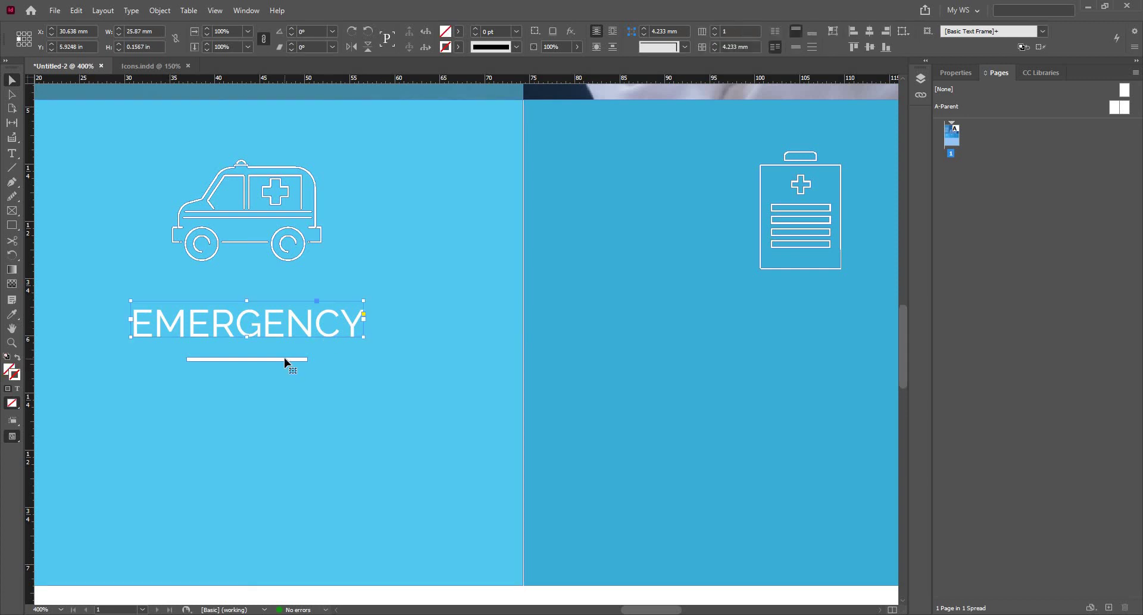
shift+click(285, 360)
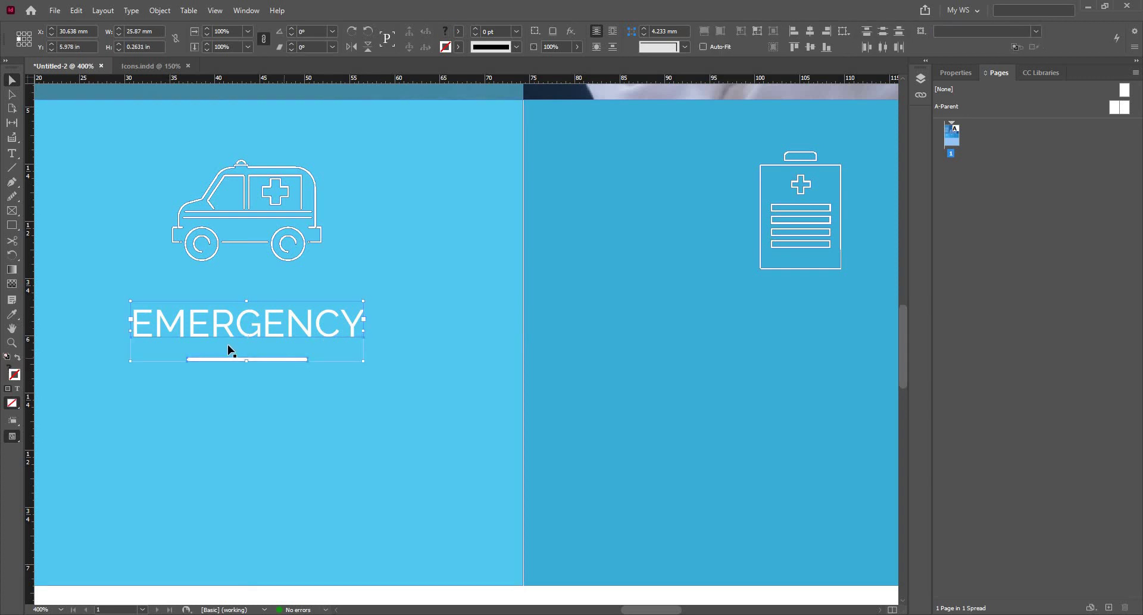
scroll(230, 350, down, 1)
scroll(230, 334, down, 1)
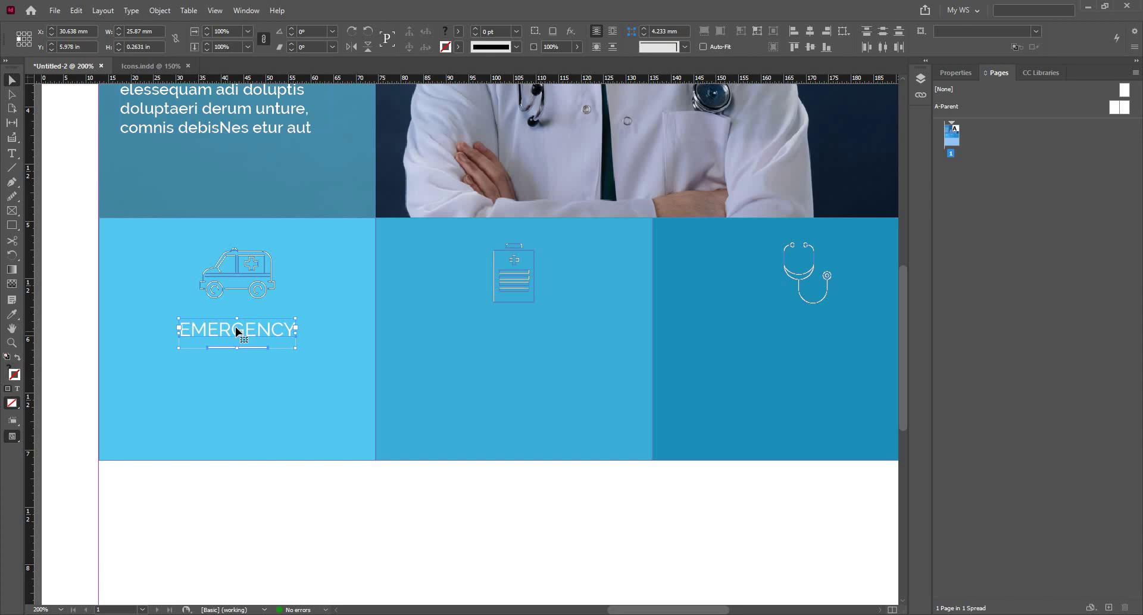
drag(284, 339, 513, 346)
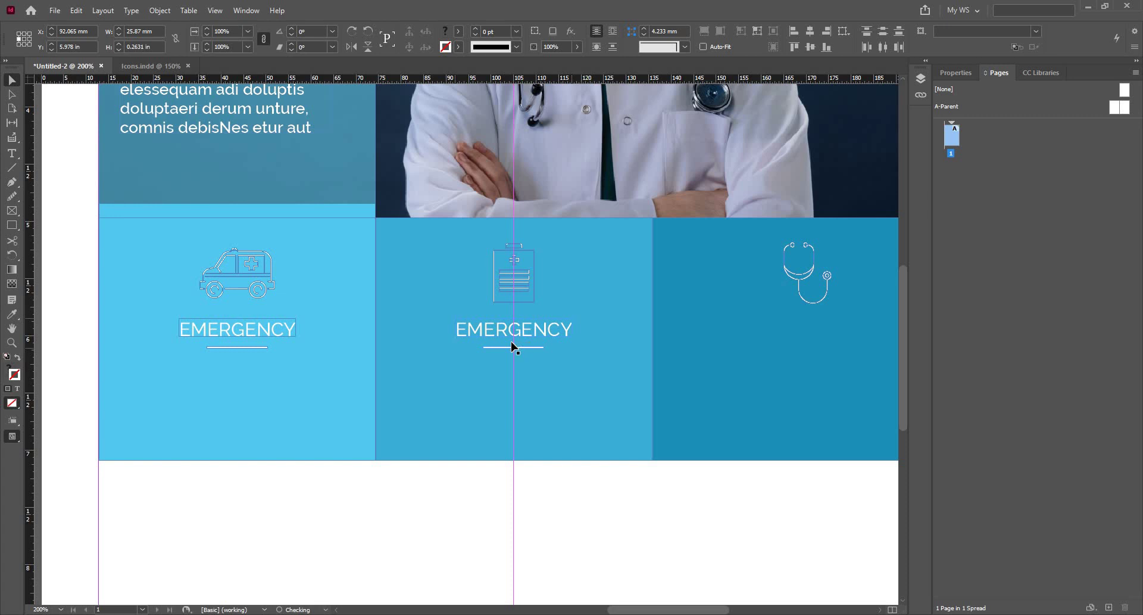
drag(468, 381, 302, 393)
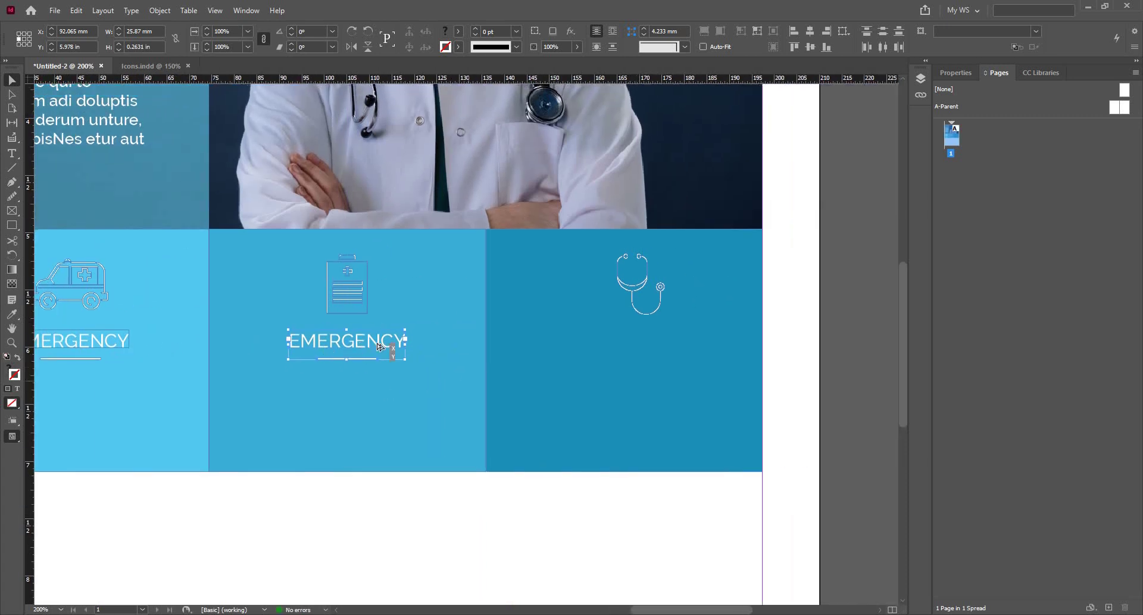
drag(380, 347, 656, 358)
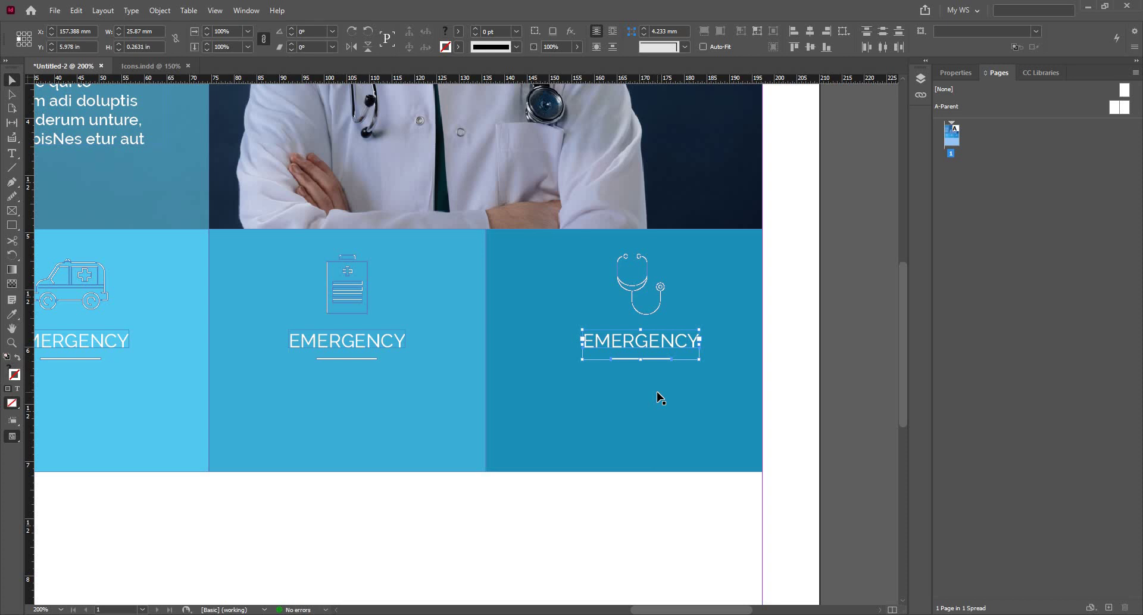
Step: Center the stethoscope icon, its EMERGENCY label and white line horizontally on the third blue box, using the box as key object
click(517, 508)
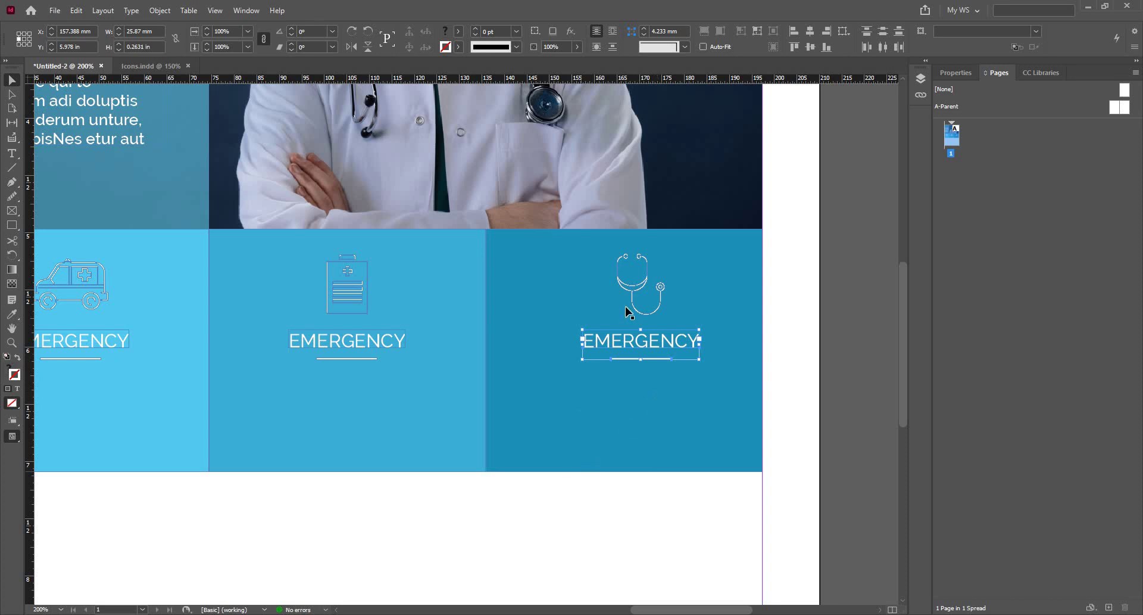
click(637, 359)
shift+click(632, 382)
shift+click(665, 263)
click(844, 32)
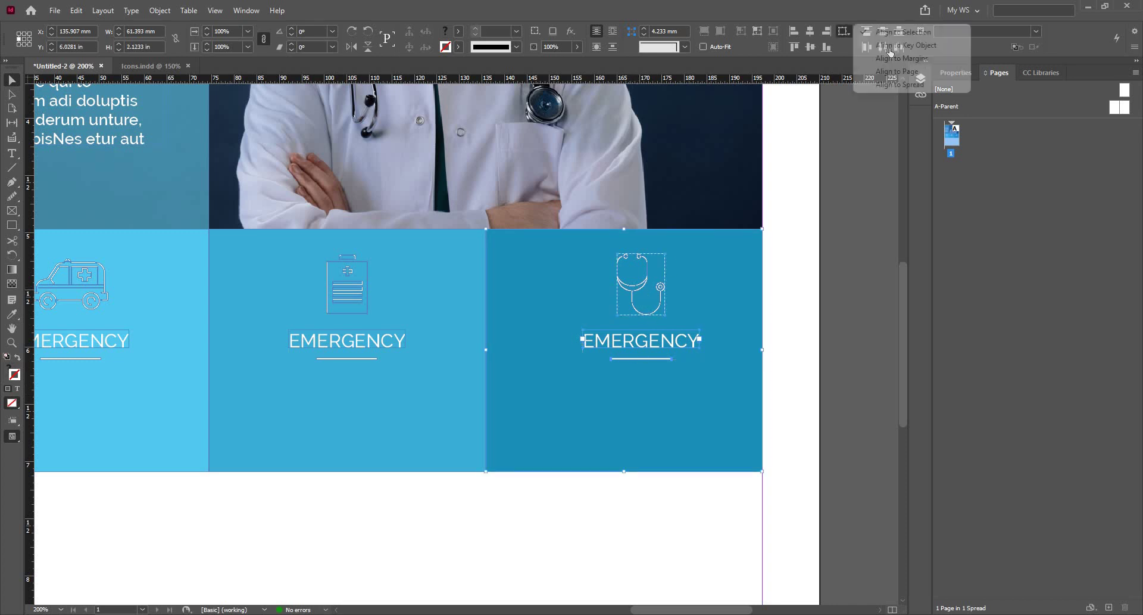
key(Return)
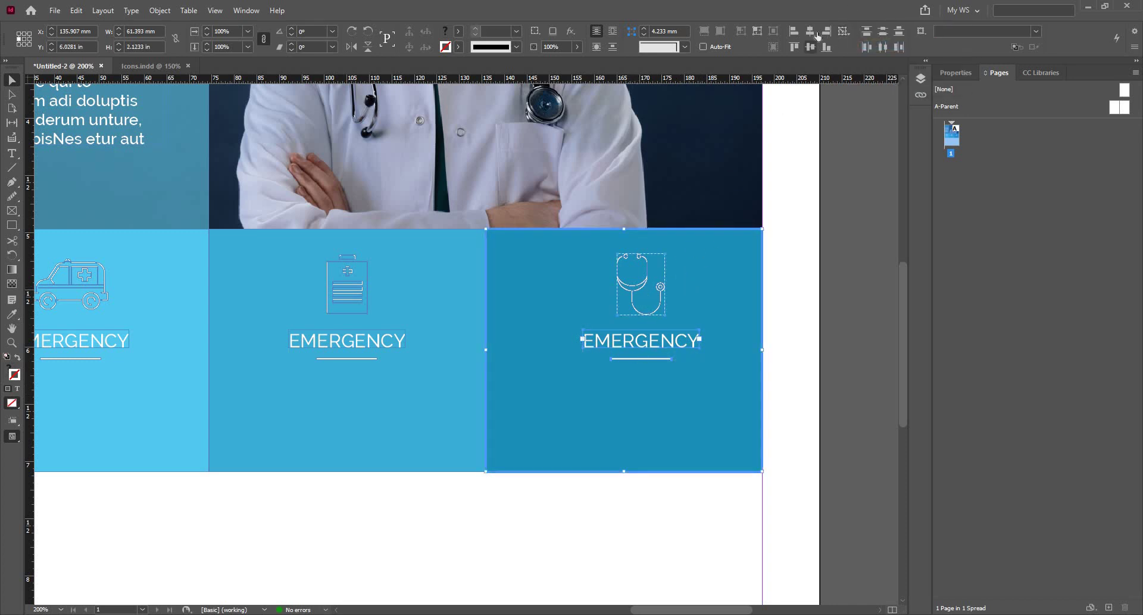
click(811, 34)
key(ctrl+shift+a)
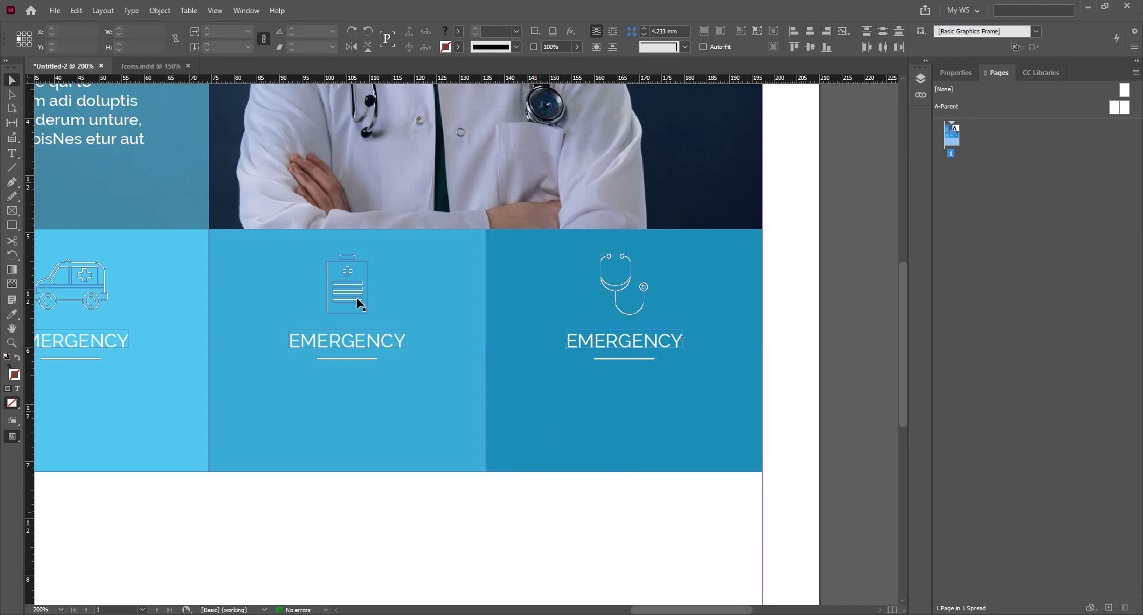
Step: Center the clipboard icon, its EMERGENCY label and white line horizontally on the middle blue box, using the box as key object
click(341, 302)
scroll(309, 335, up, 1)
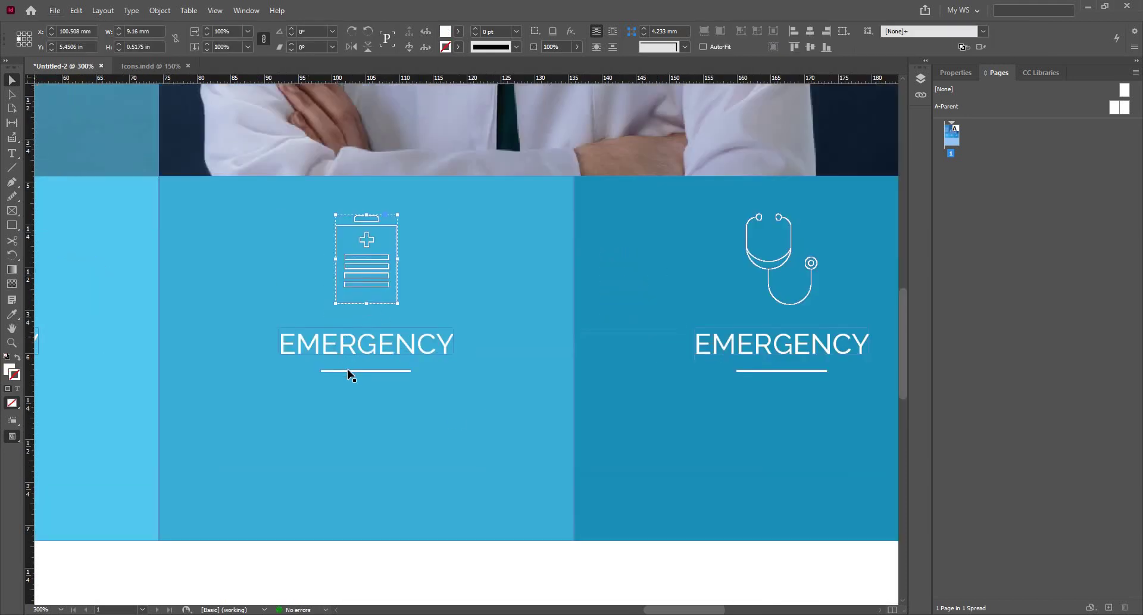
shift+click(349, 373)
shift+click(359, 420)
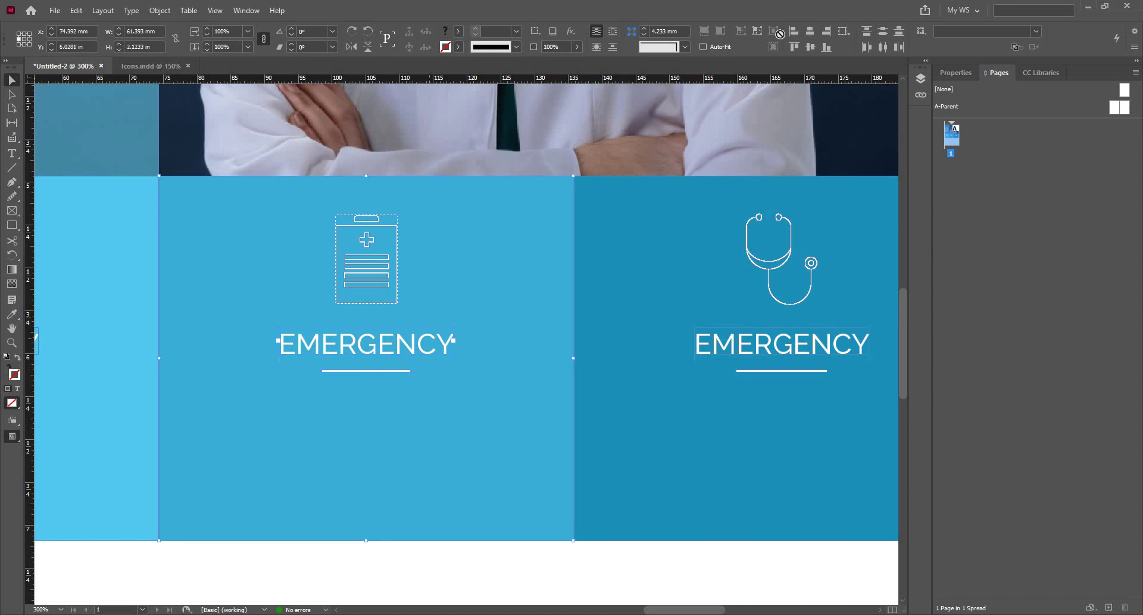
click(844, 31)
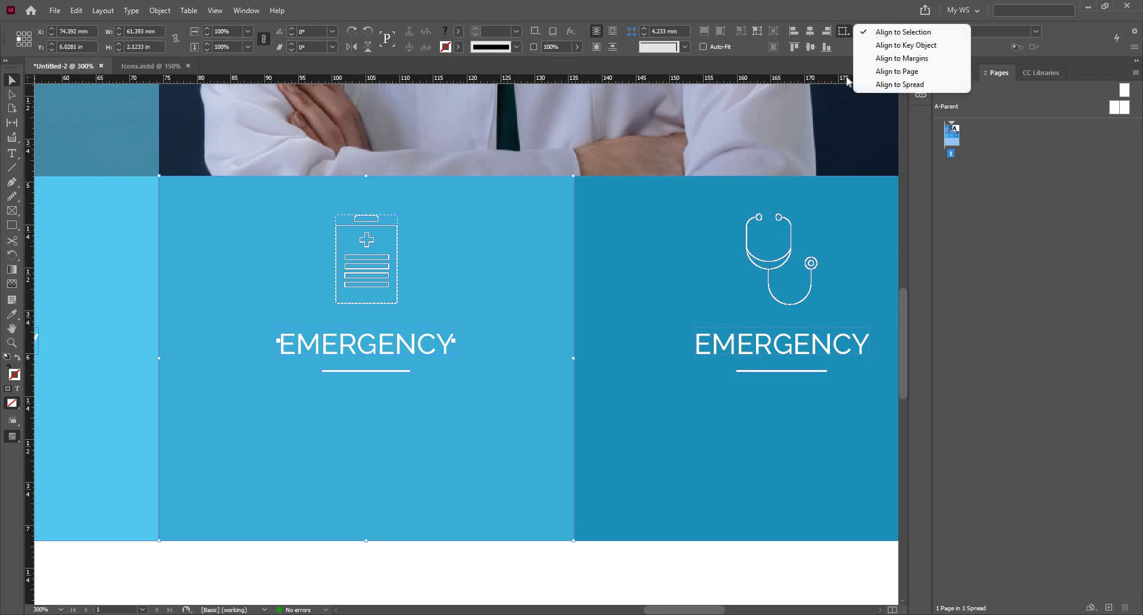
click(887, 43)
click(475, 245)
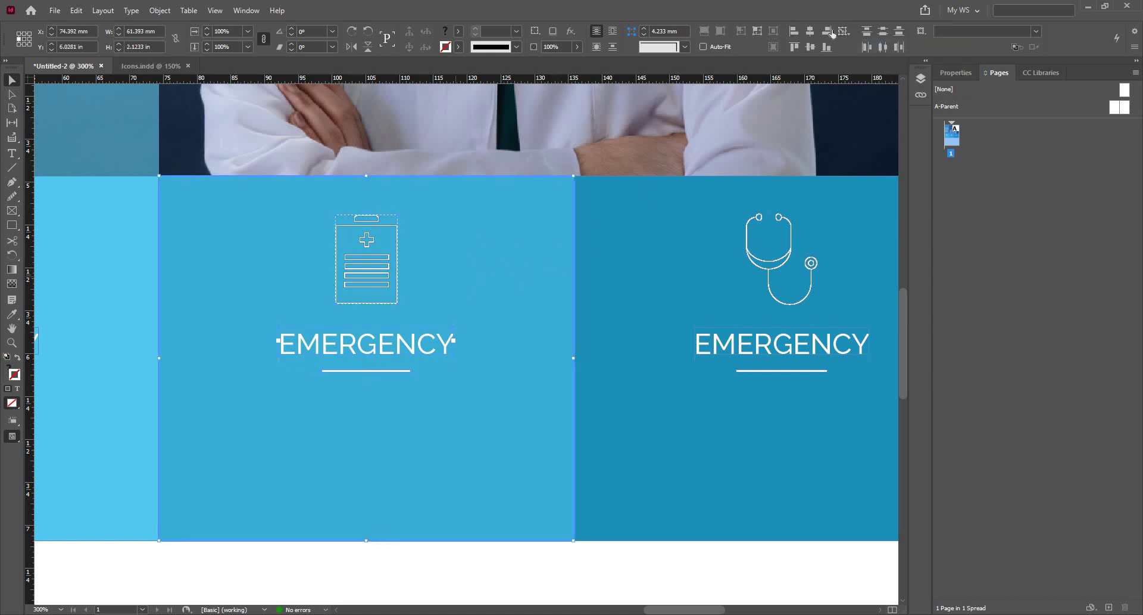
click(811, 31)
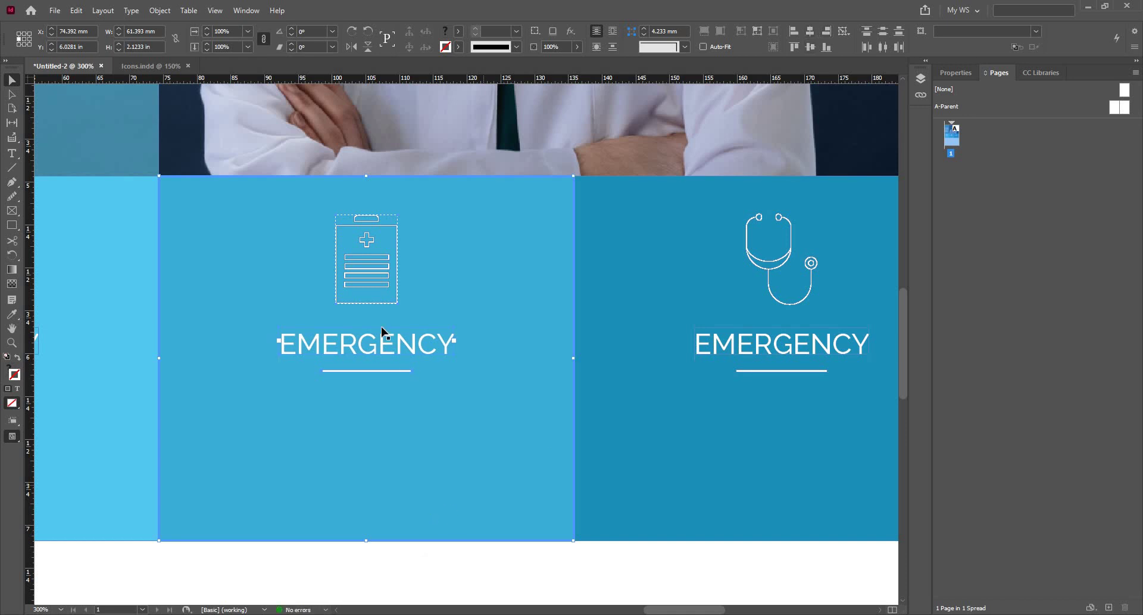
key(ctrl+shift+a)
Step: Replace the EMERGENCY label below the clipboard icon with text starting with "HEAL"
scroll(447, 411, down, 2)
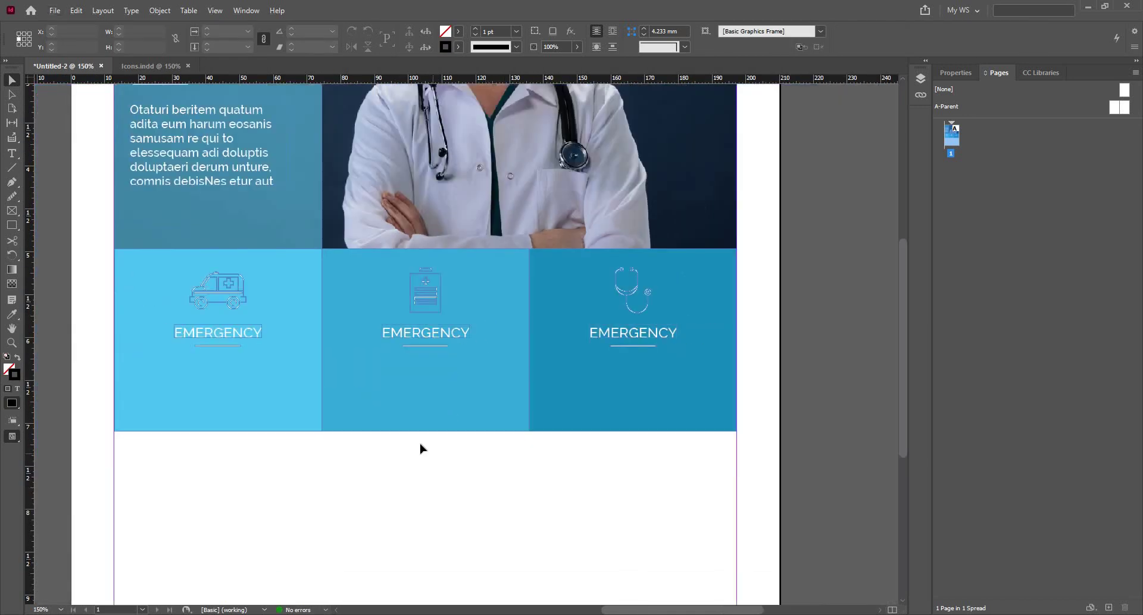
scroll(449, 329, up, 2)
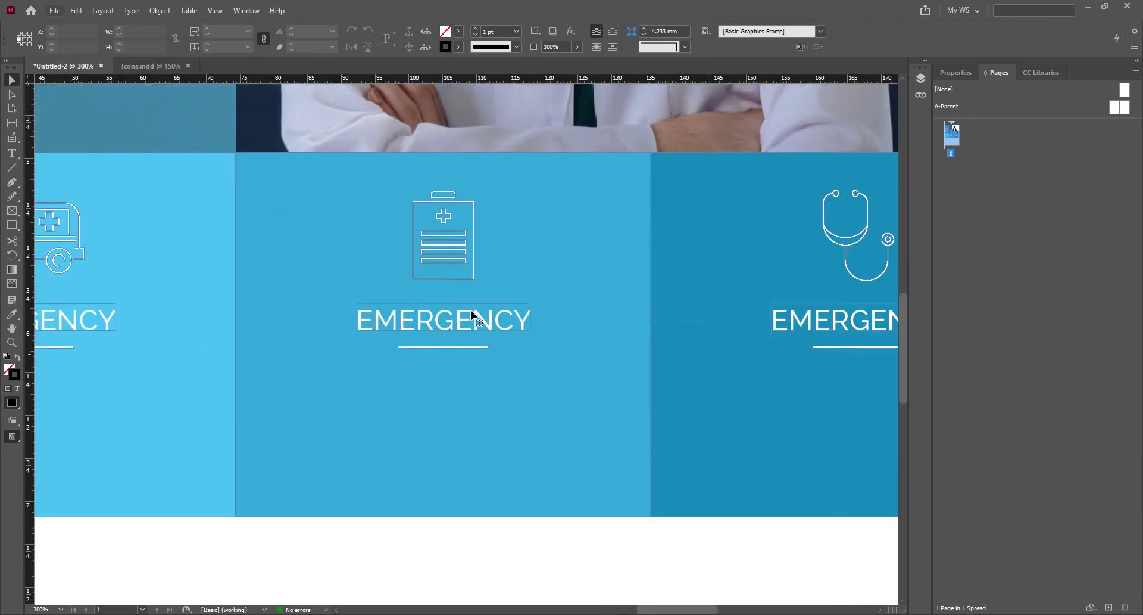
click(471, 307)
double_click(471, 307)
double_click(472, 307)
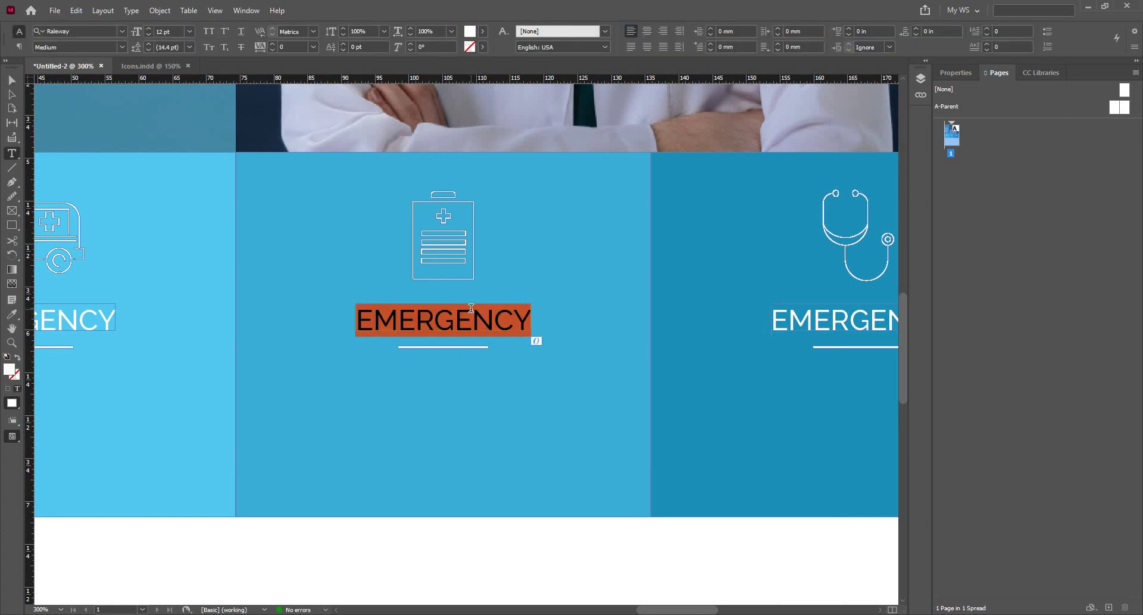
text(HEAL)
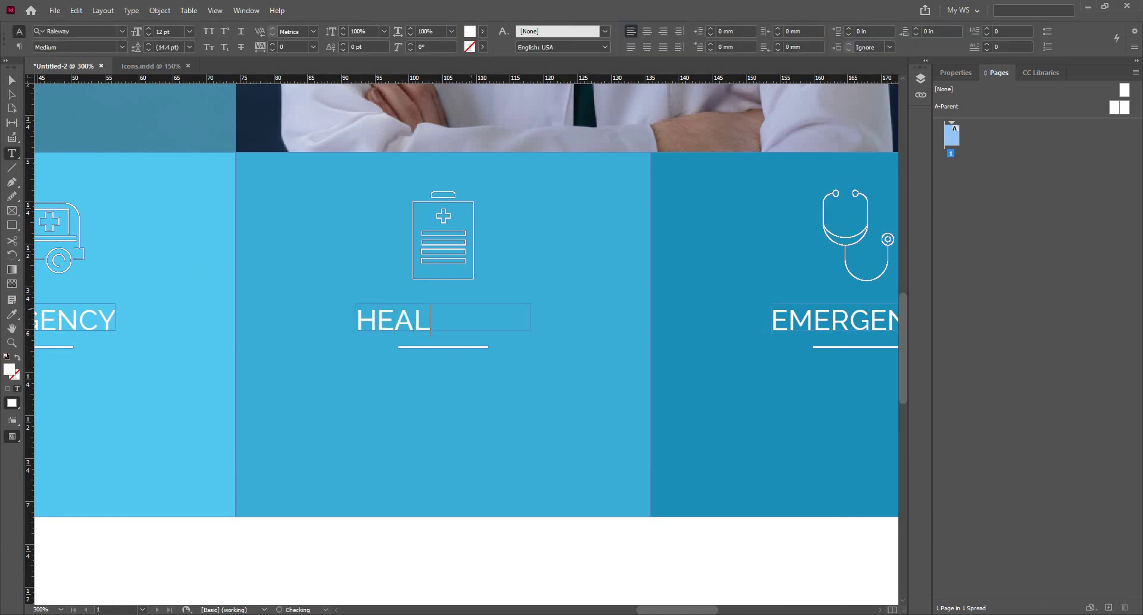
Step: Finish the middle column's heading as HEALTHCARE and fit its text frame to the full word
text(THCARE)
key(Escape)
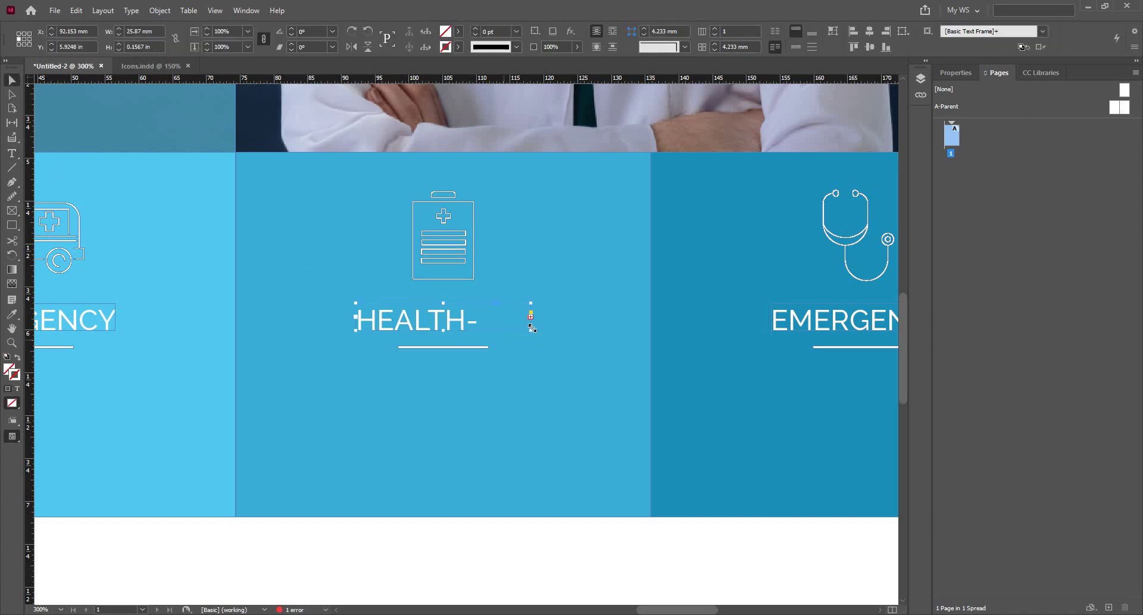
key(t)
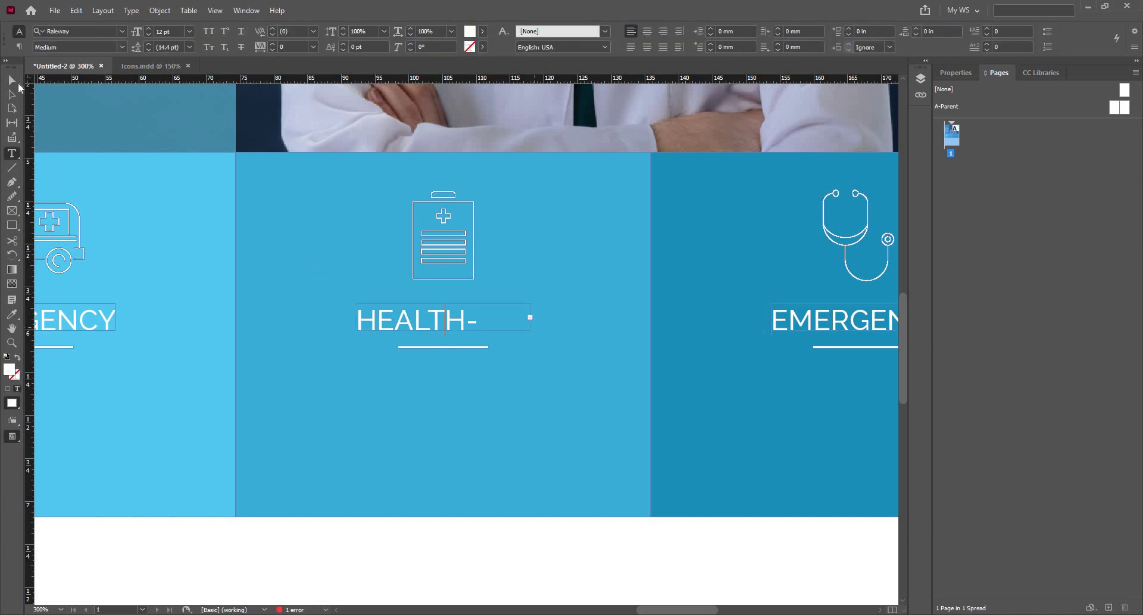
key(Escape)
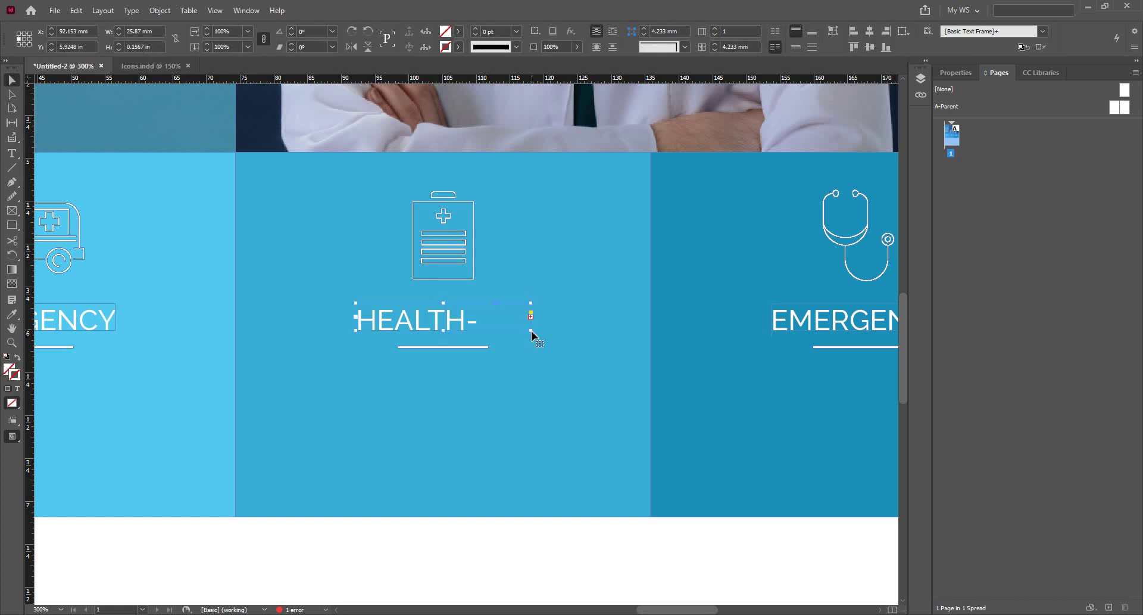
double_click(531, 331)
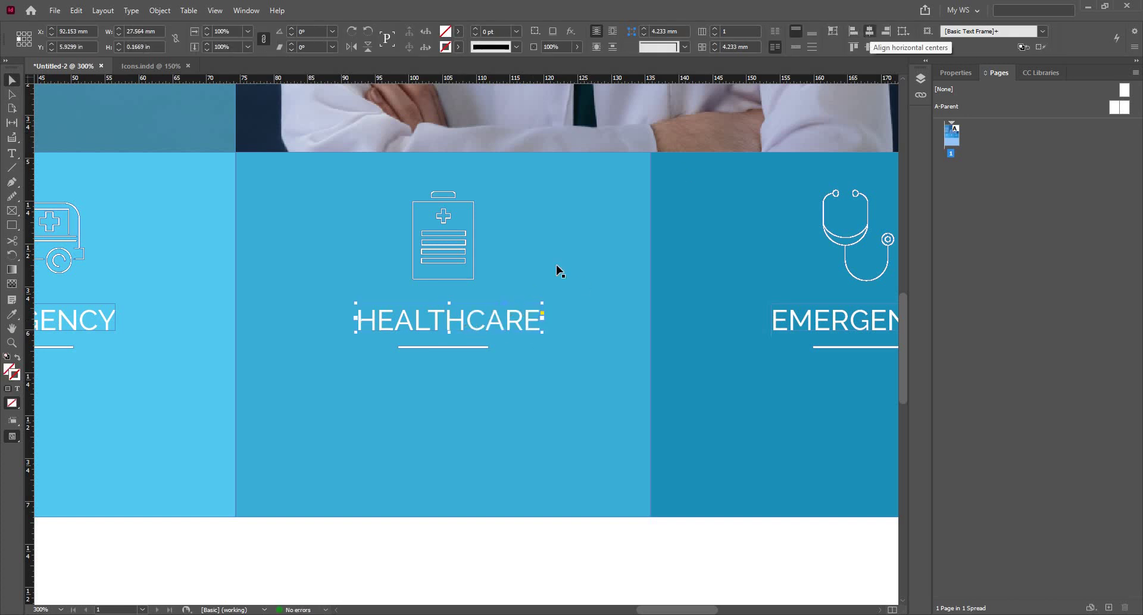
Step: Center the HEALTHCARE heading horizontally on the middle blue panel, using the panel as the key object
click(591, 220)
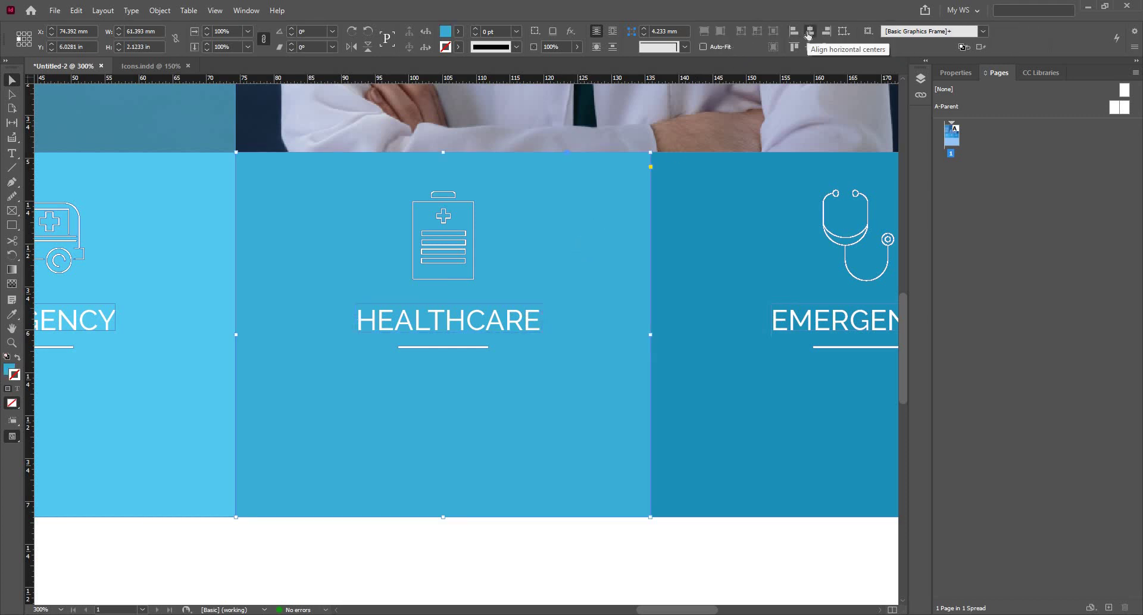
key(ctrl+z)
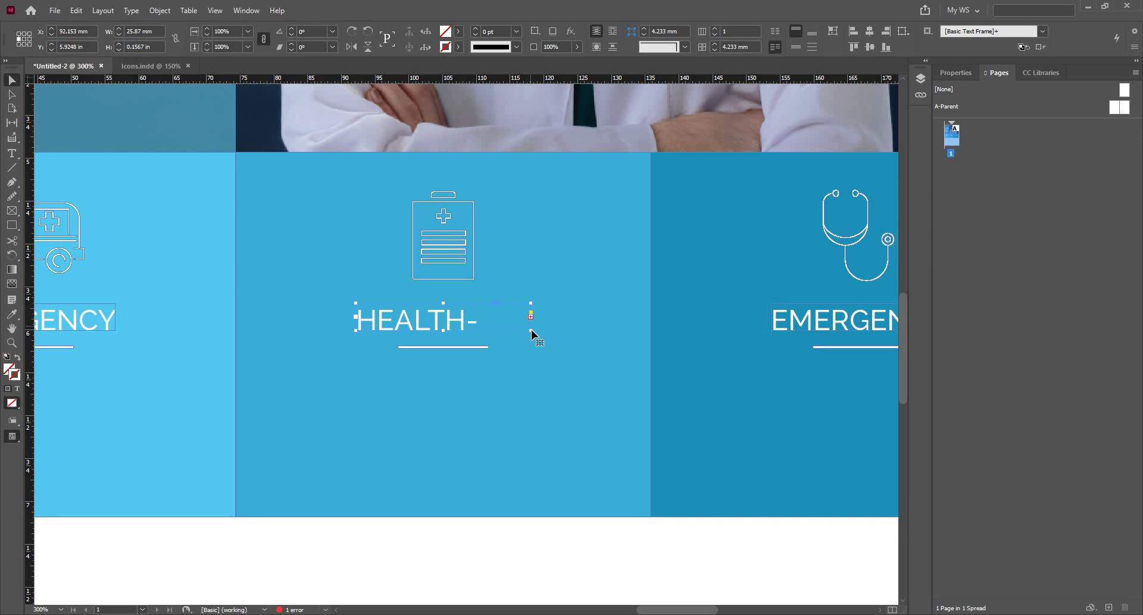
key(ctrl+shift+z)
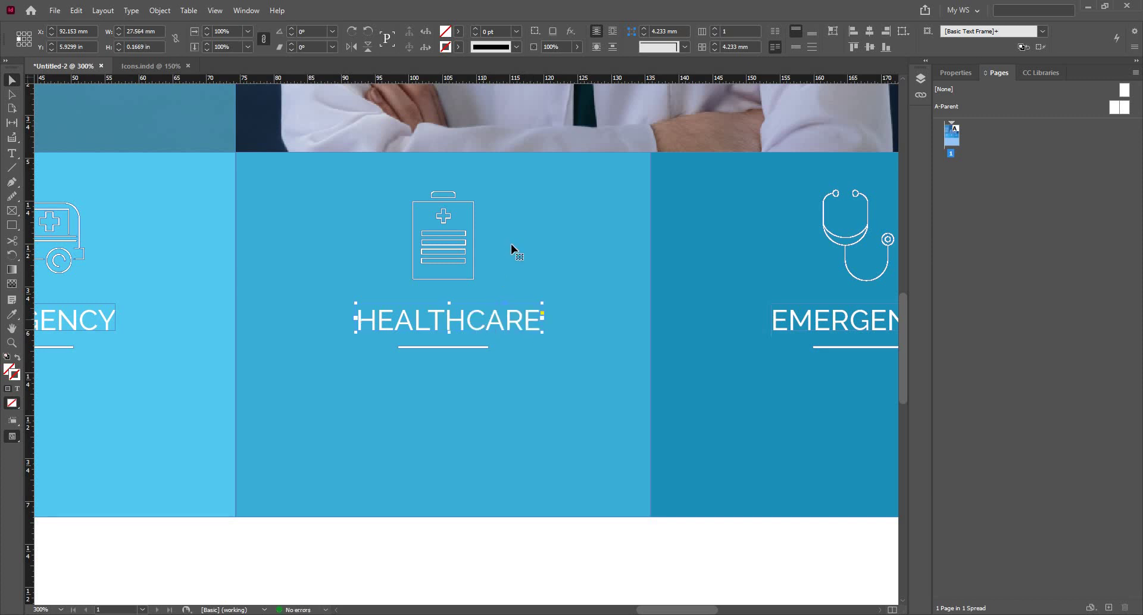
click(844, 32)
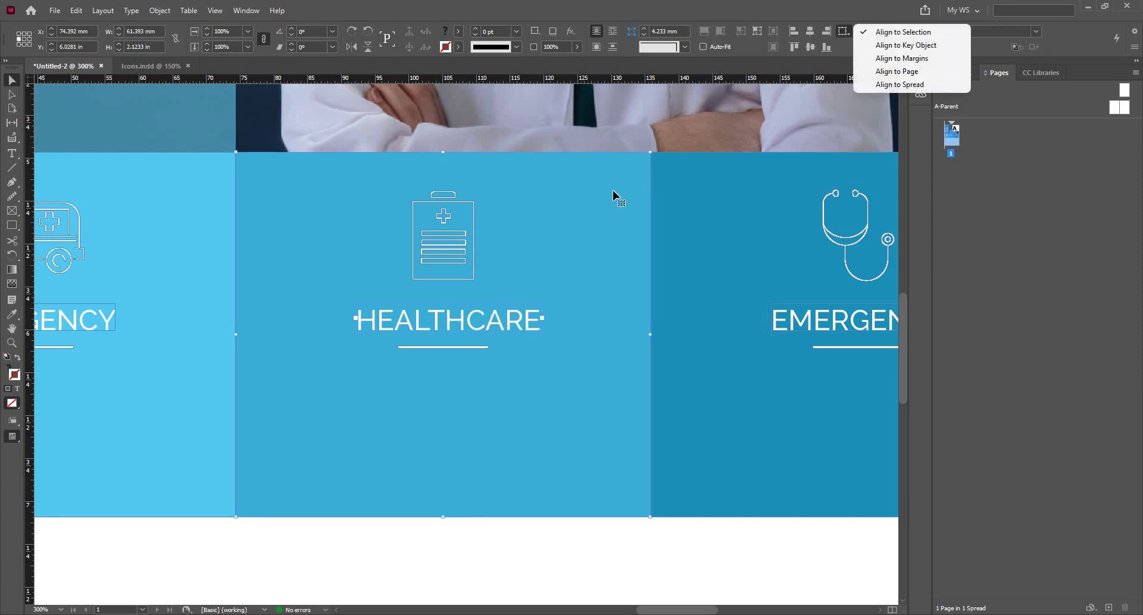
click(878, 45)
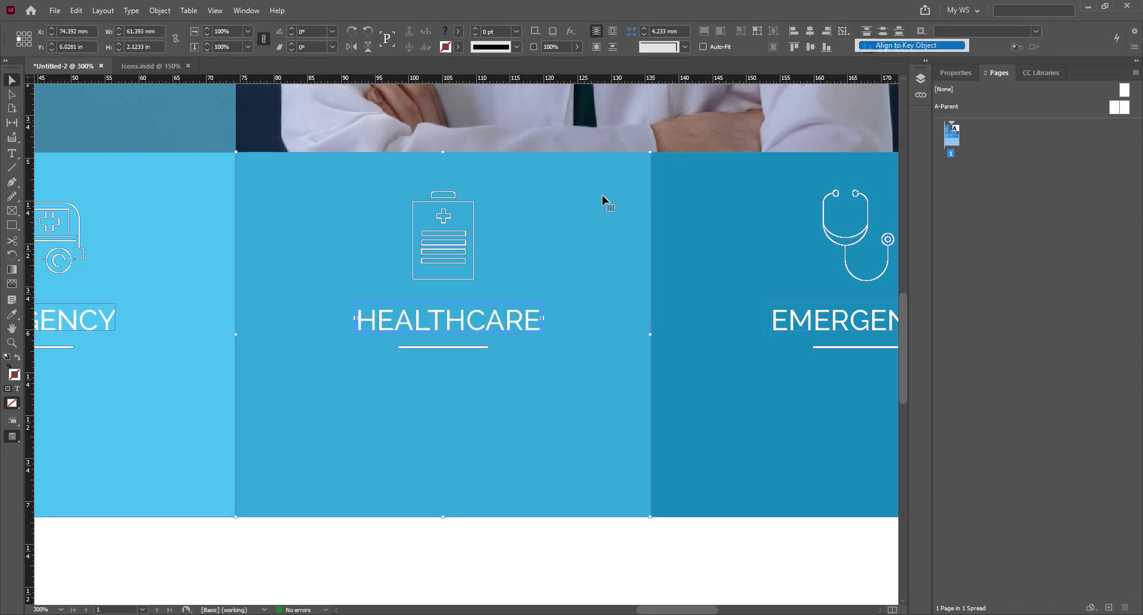
click(810, 31)
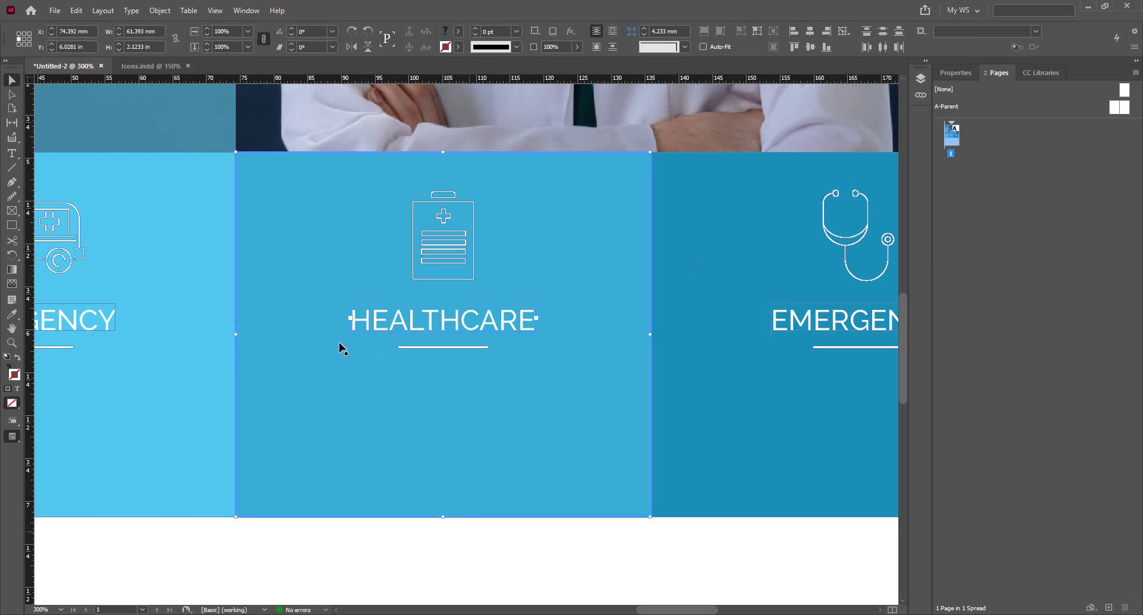
key(ctrl+shift+a)
Step: Replace the heading under the stethoscope icon with DIAGNOSIS and fit the text frame to the word
scroll(595, 334, down, 2)
click(595, 334)
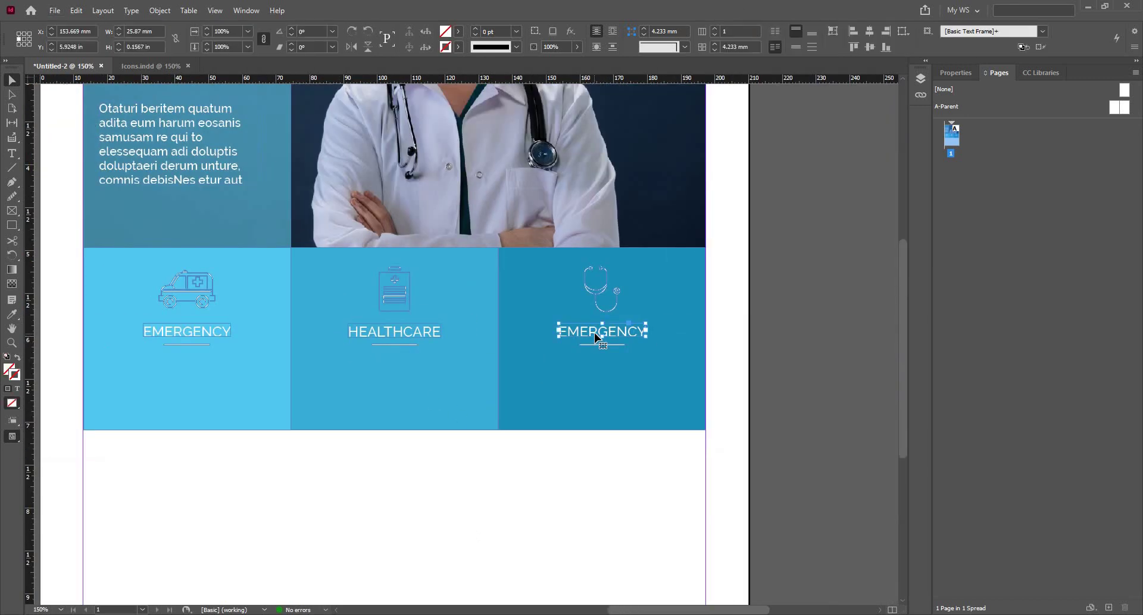
double_click(596, 332)
key(ctrl+a)
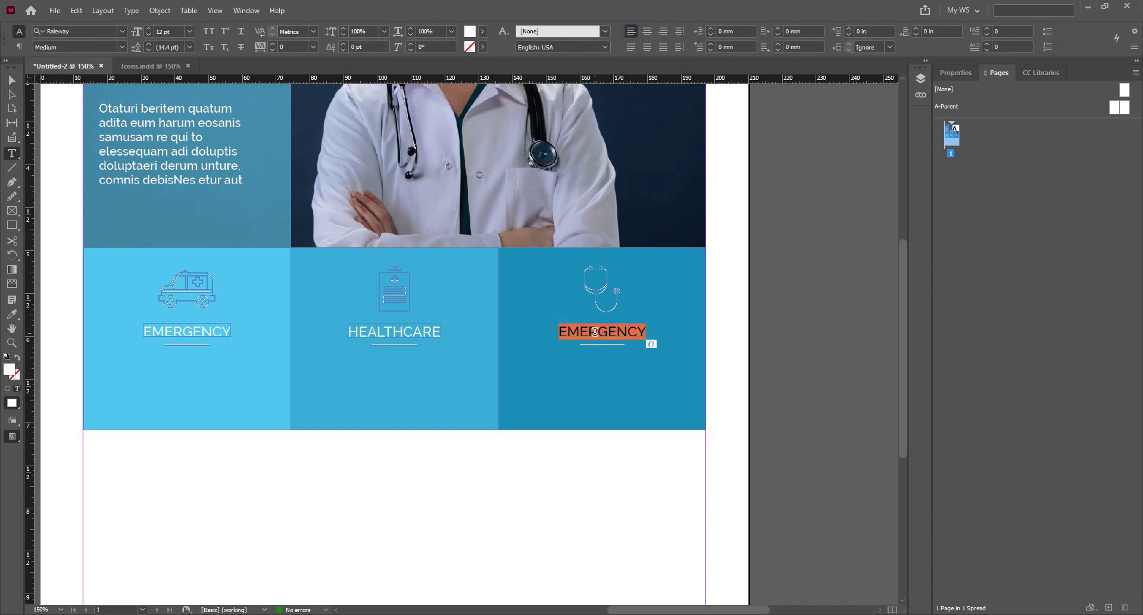
text(DIA)
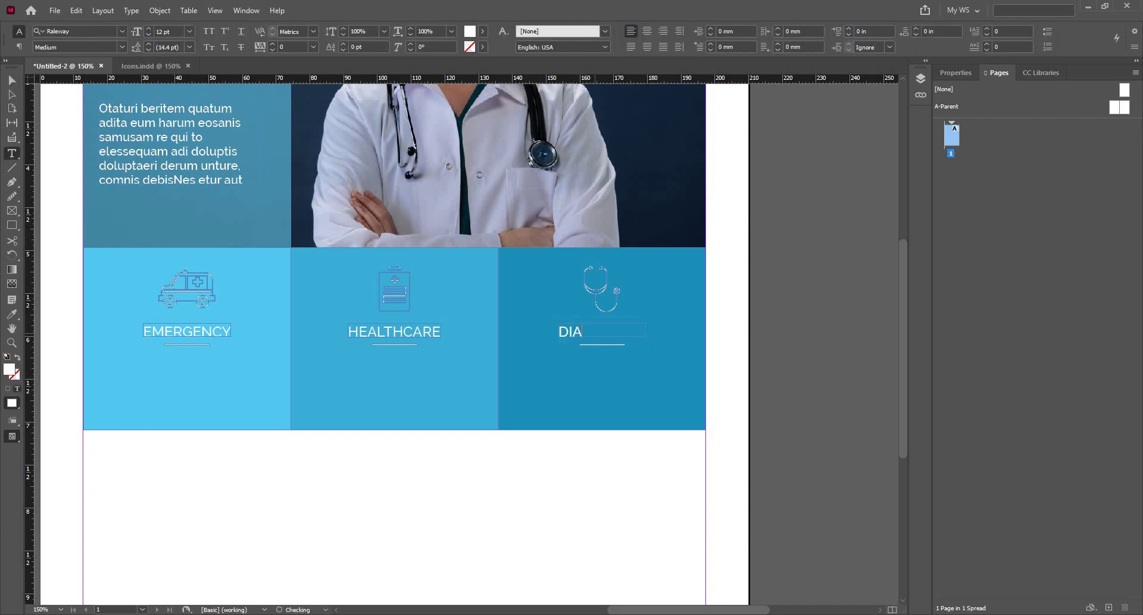
text(GNOSI)
key(Escape)
key(ctrl+equal)
key(ctrl+equal)
key(ctrl+equal)
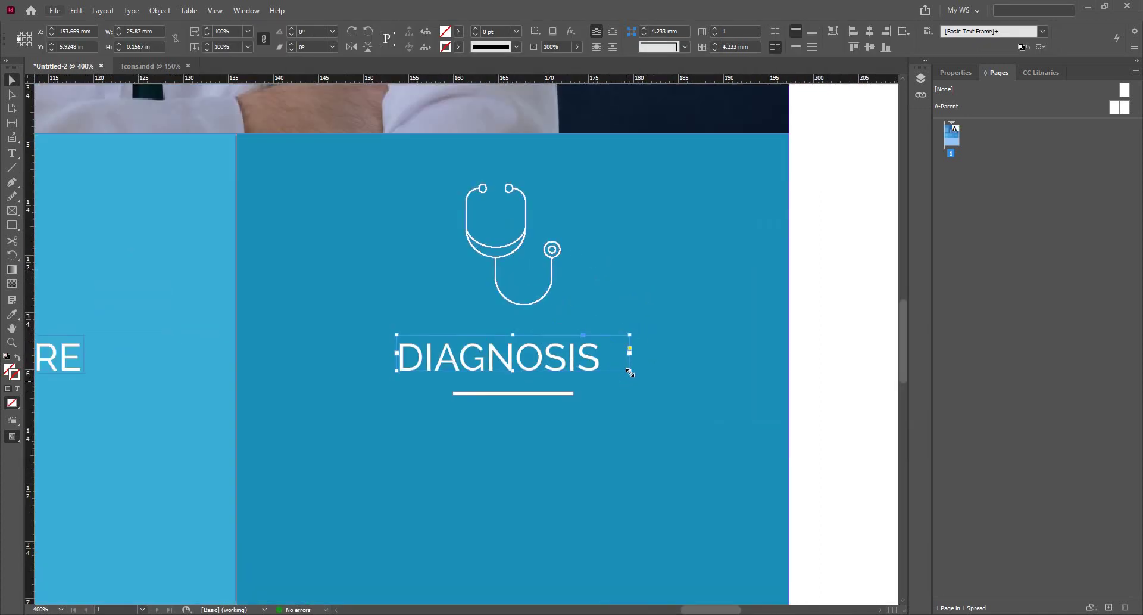
key(ctrl+alt+c)
Step: Center the DIAGNOSIS heading horizontally on the dark blue panel, using the panel as the key object
click(553, 355)
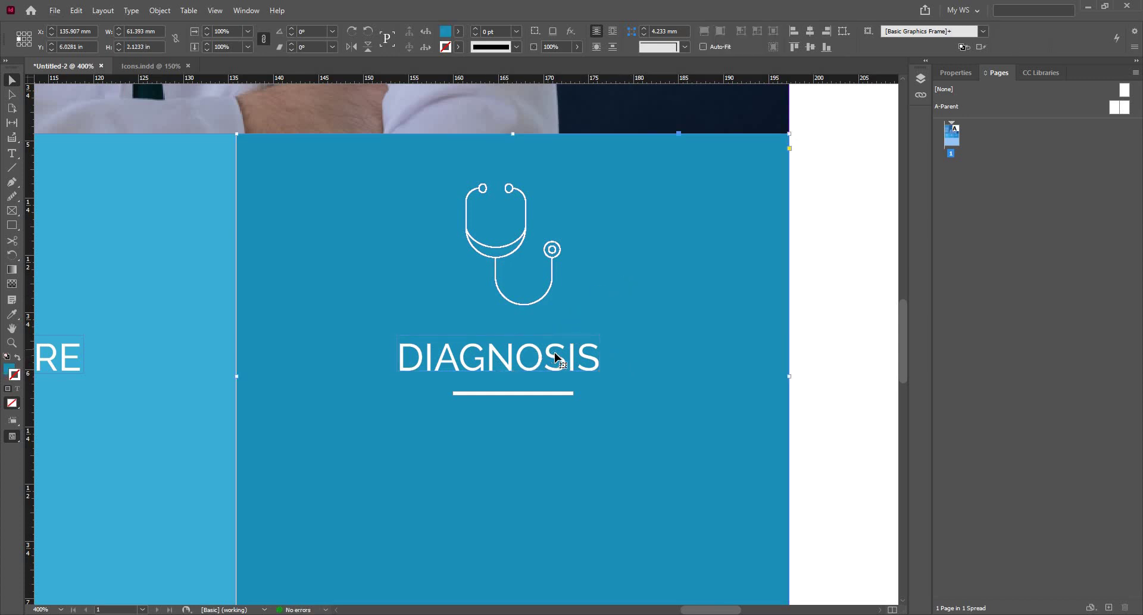
click(844, 34)
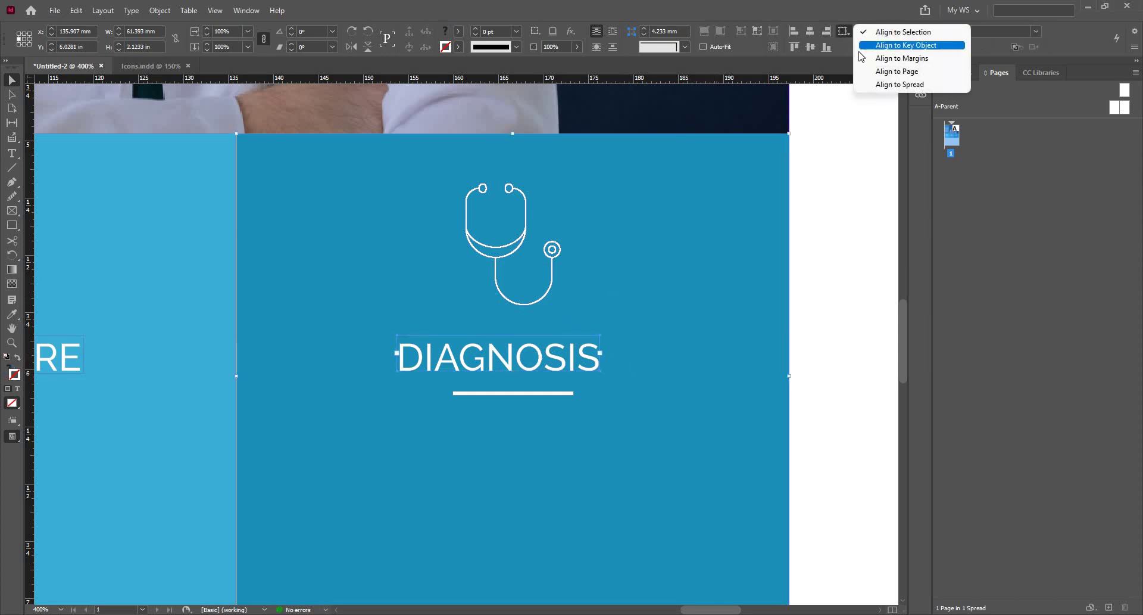
click(887, 45)
click(811, 34)
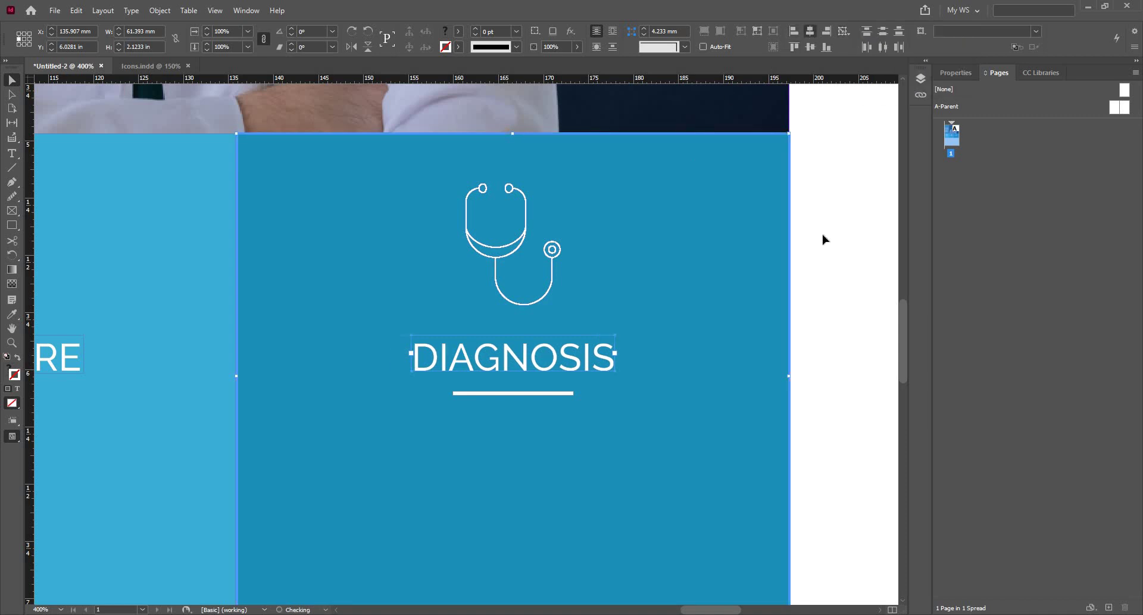
click(844, 208)
Step: Draw a text frame about 51 mm wide and 0.59 in high below the line under the EMERGENCY heading
scroll(843, 208, down, 3)
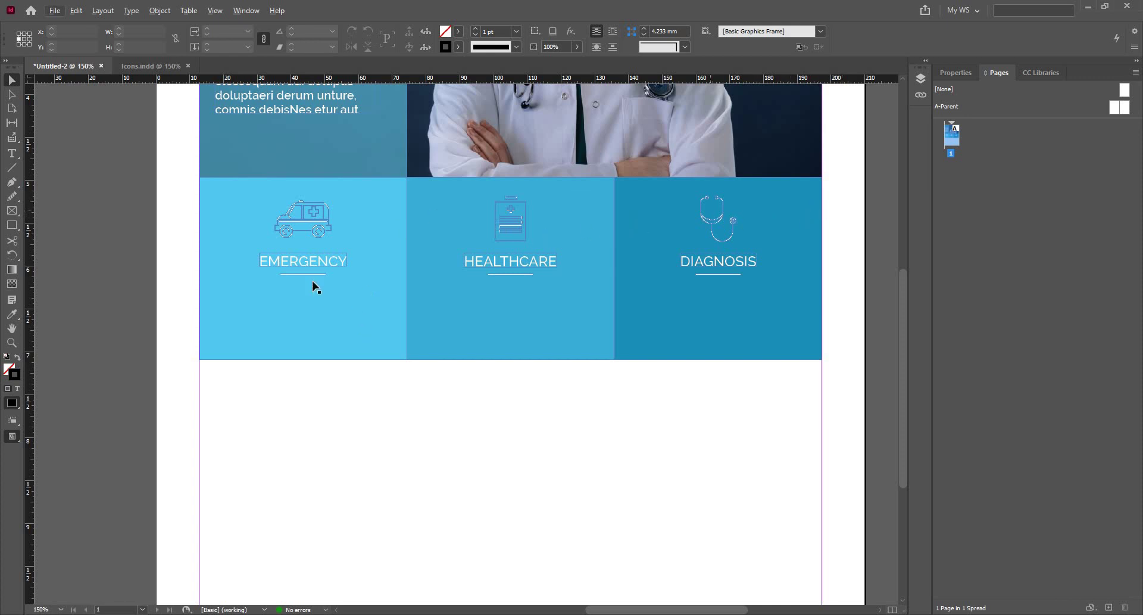
scroll(268, 313, up, 1)
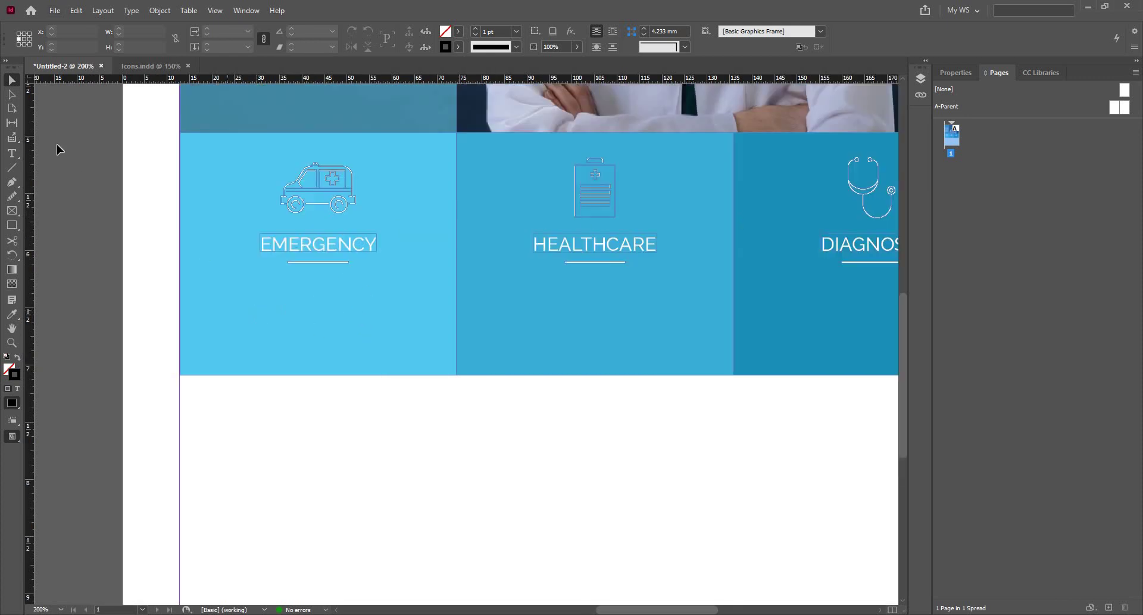
click(9, 155)
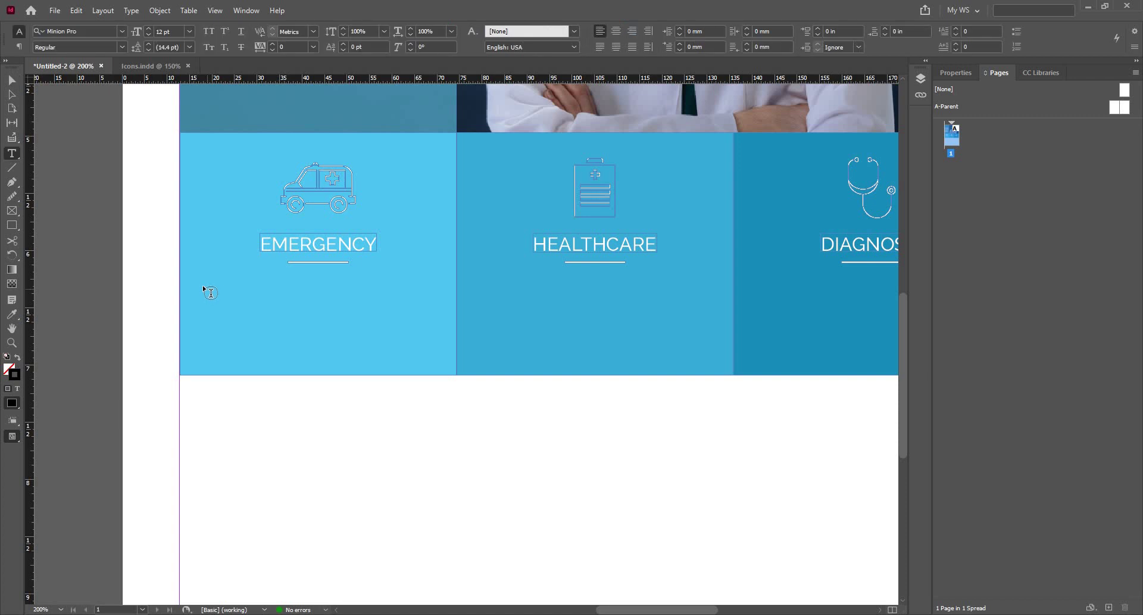
drag(204, 286, 435, 353)
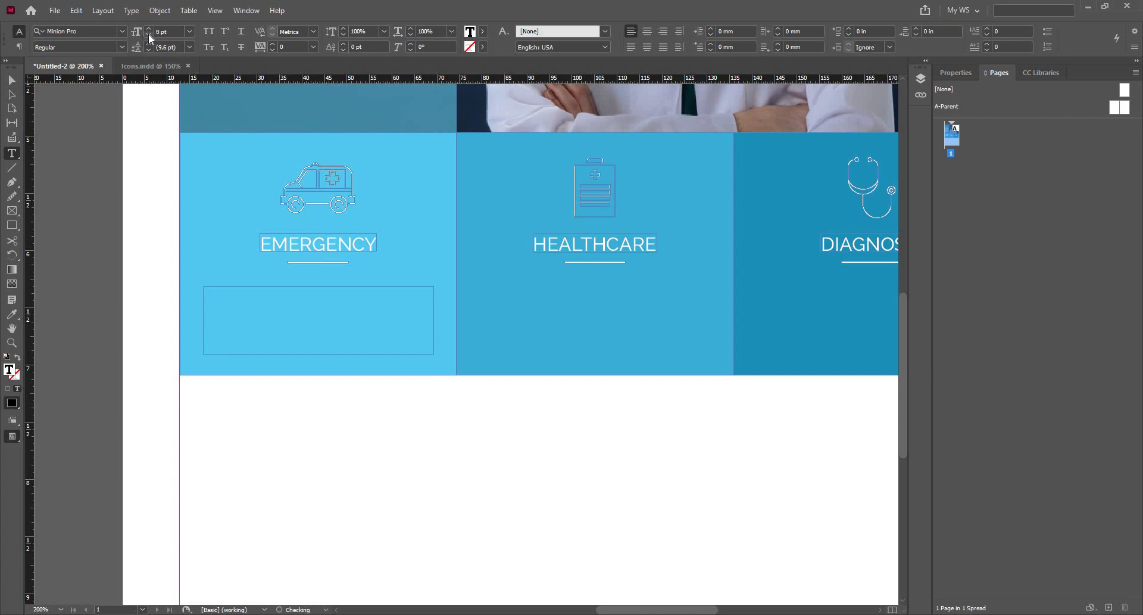
Step: Set the new frame's type to 7 pt Raleway Medium and fill it with placeholder text
click(111, 32)
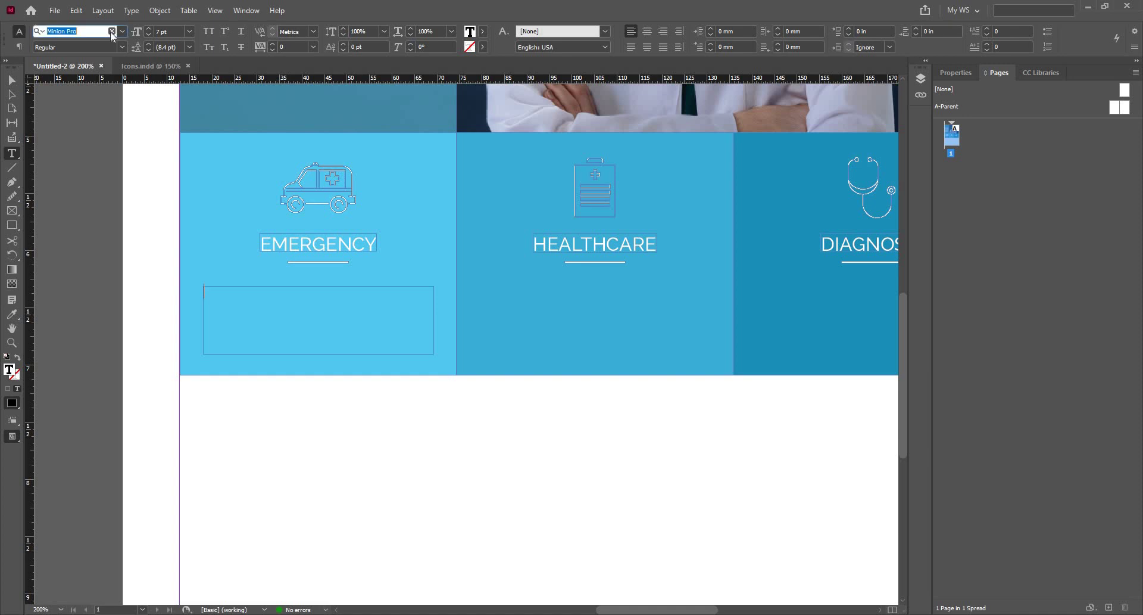
text(RA)
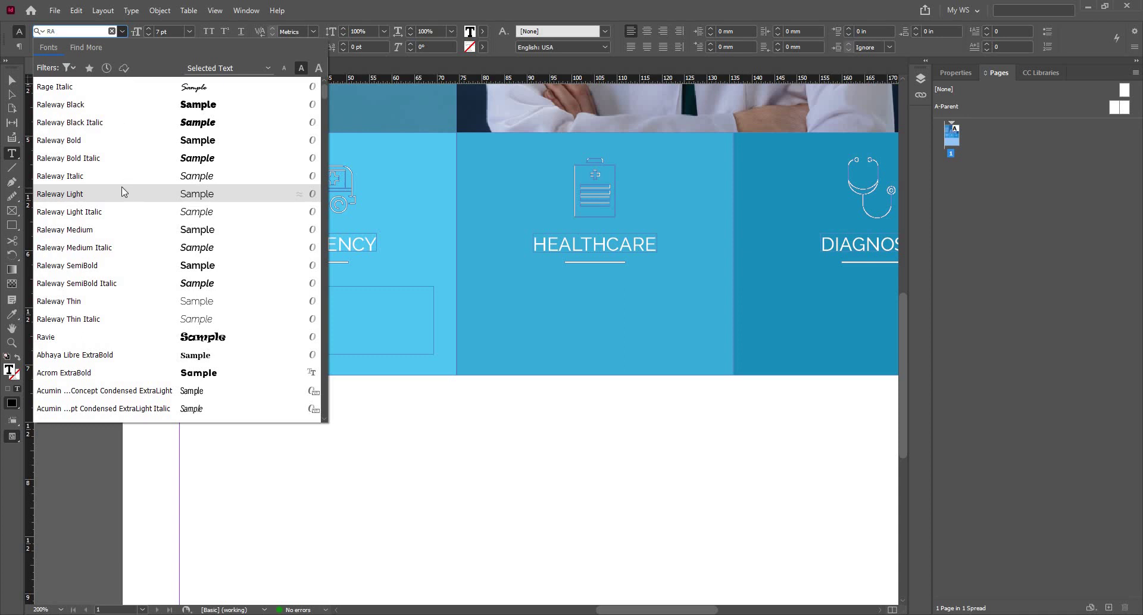
click(132, 234)
click(131, 11)
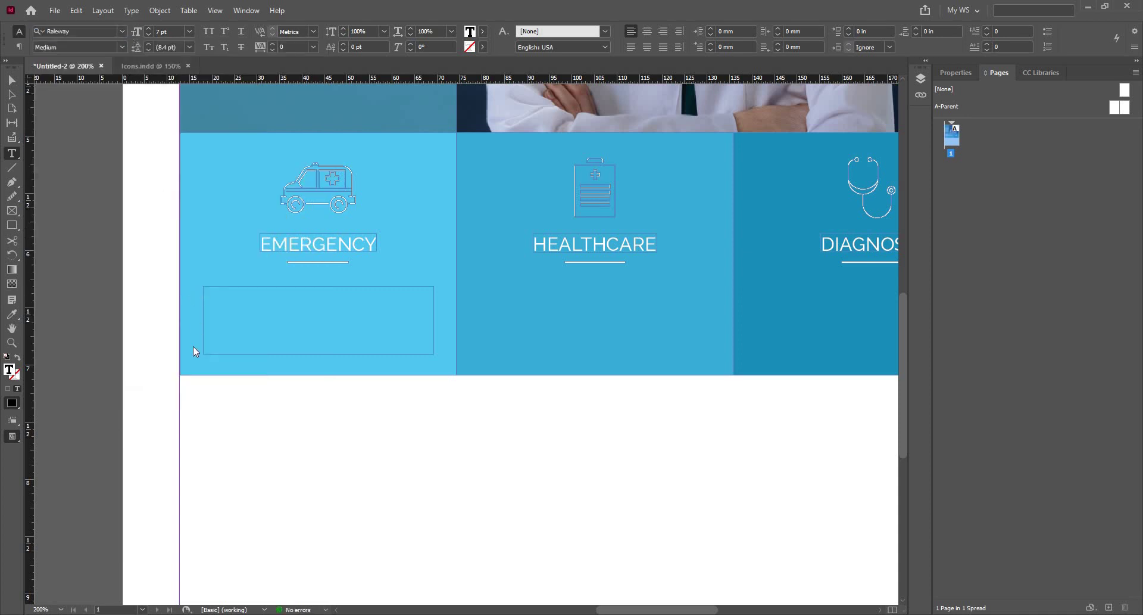
click(196, 413)
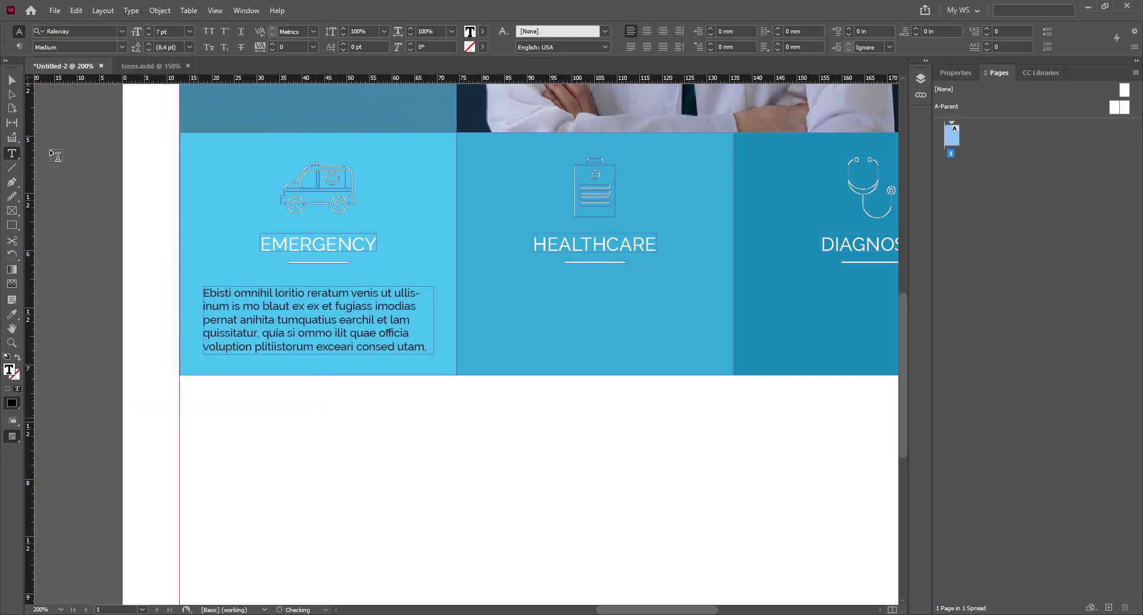
Step: Center-align the placeholder paragraph under EMERGENCY and turn off its hyphenation
click(14, 82)
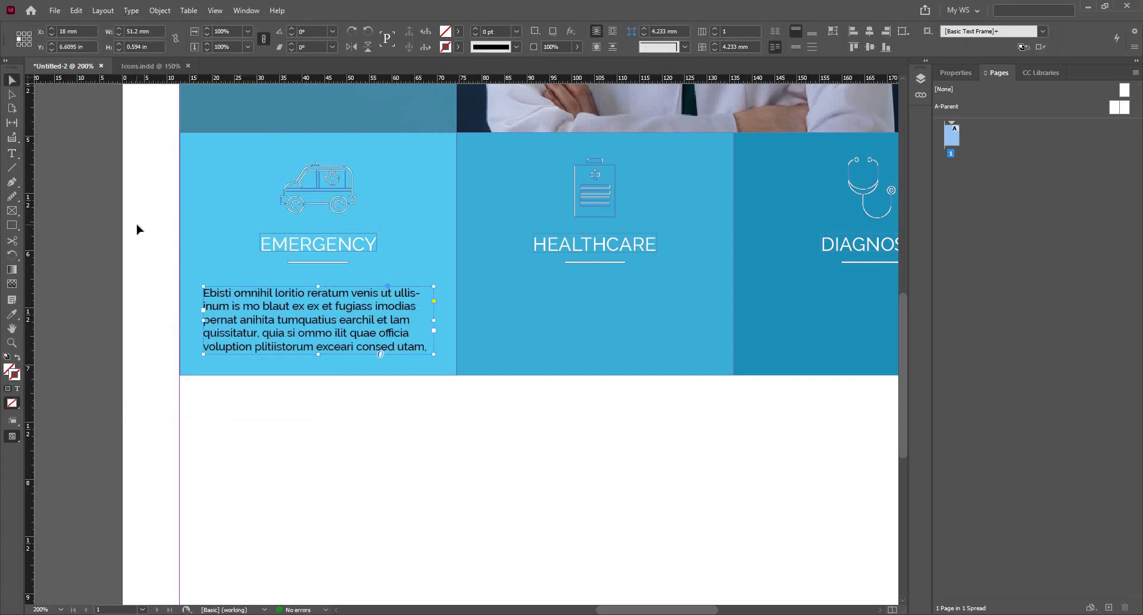
scroll(254, 289, up, 1)
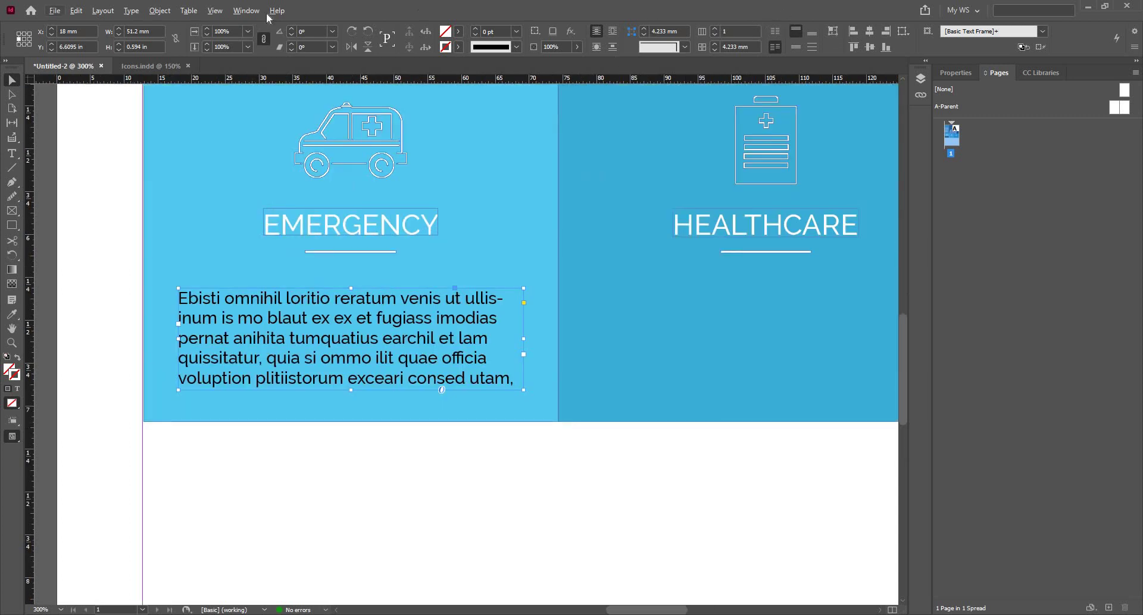
click(19, 155)
click(647, 31)
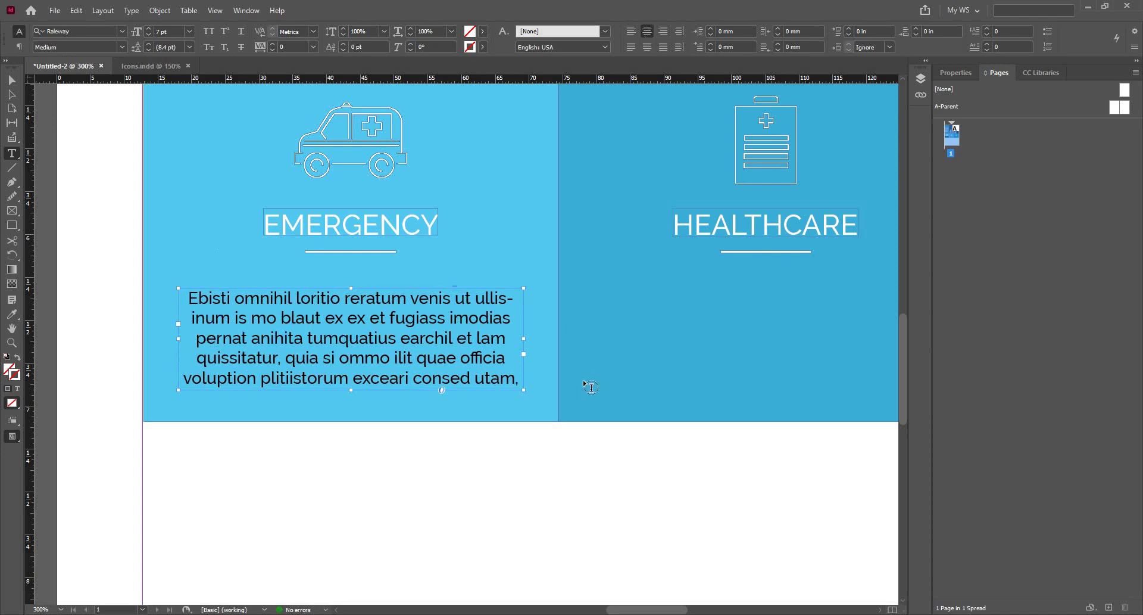
click(18, 47)
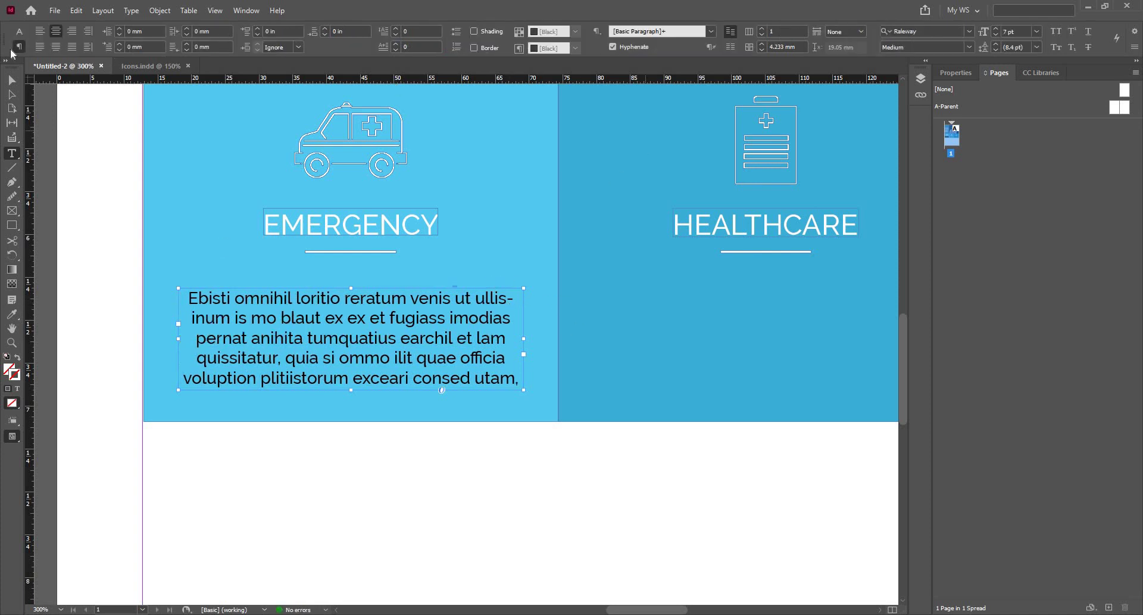
click(617, 47)
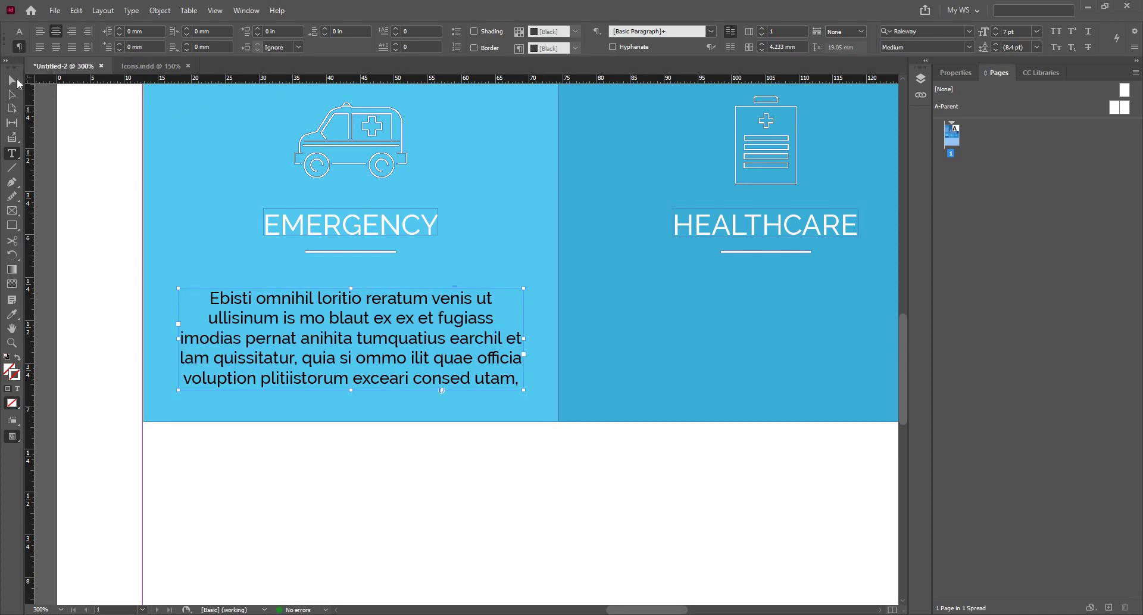
Step: Change the color of the placeholder text under EMERGENCY to white with the Color Picker
click(11, 79)
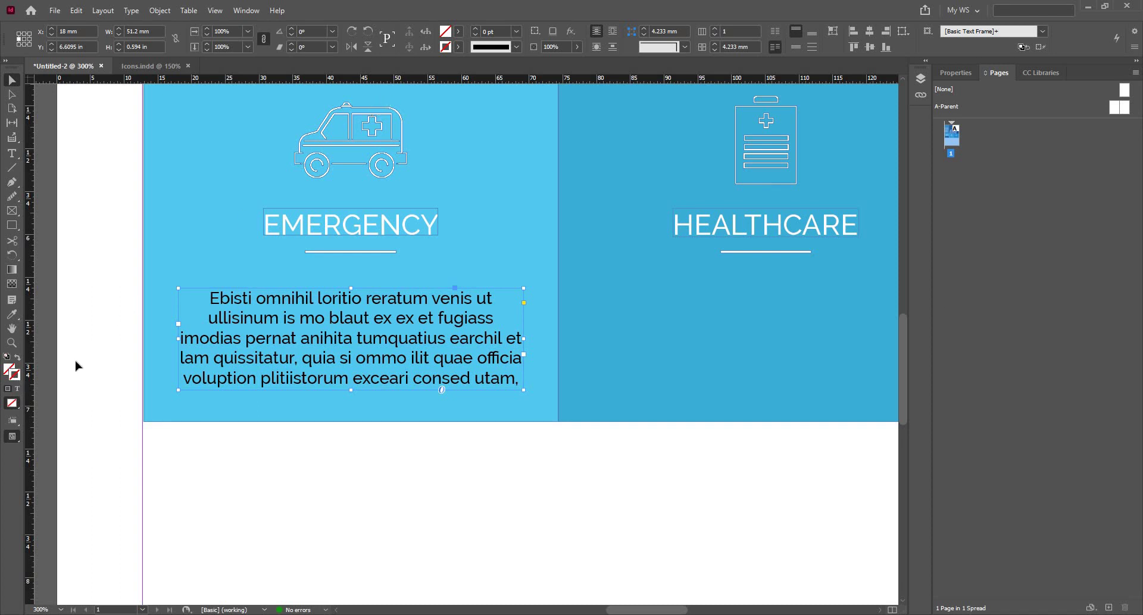
click(16, 388)
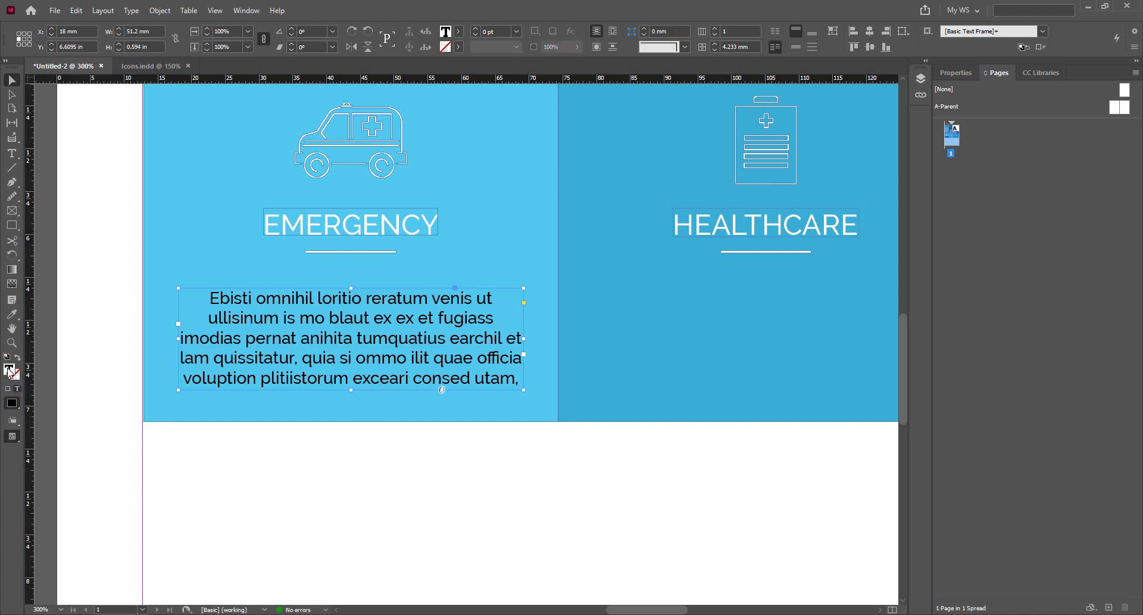
double_click(9, 370)
click(596, 294)
drag(469, 262, 416, 240)
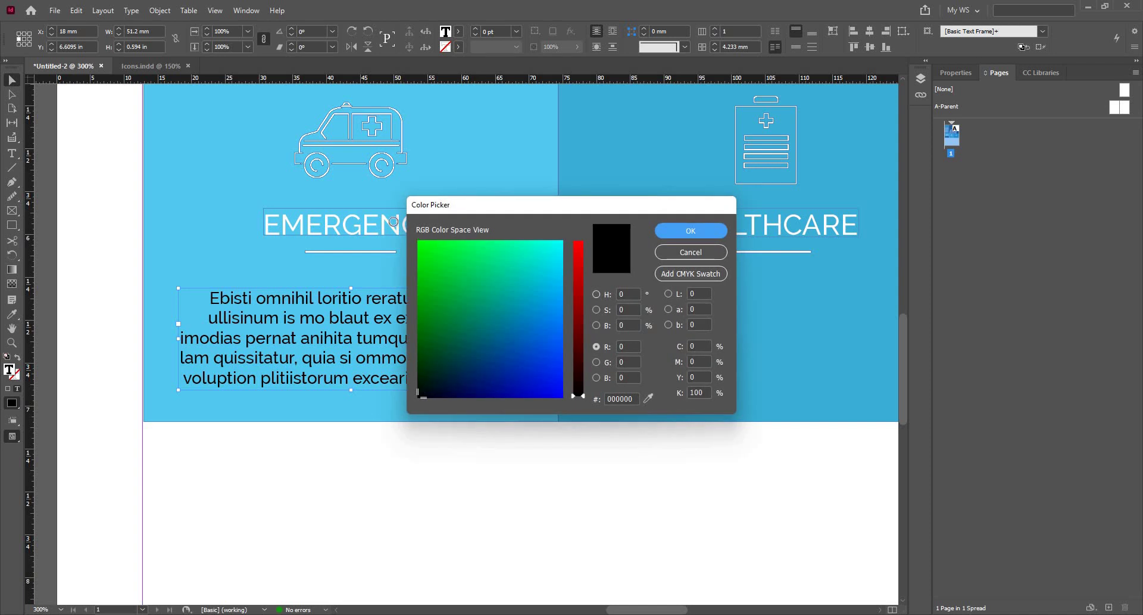
click(690, 231)
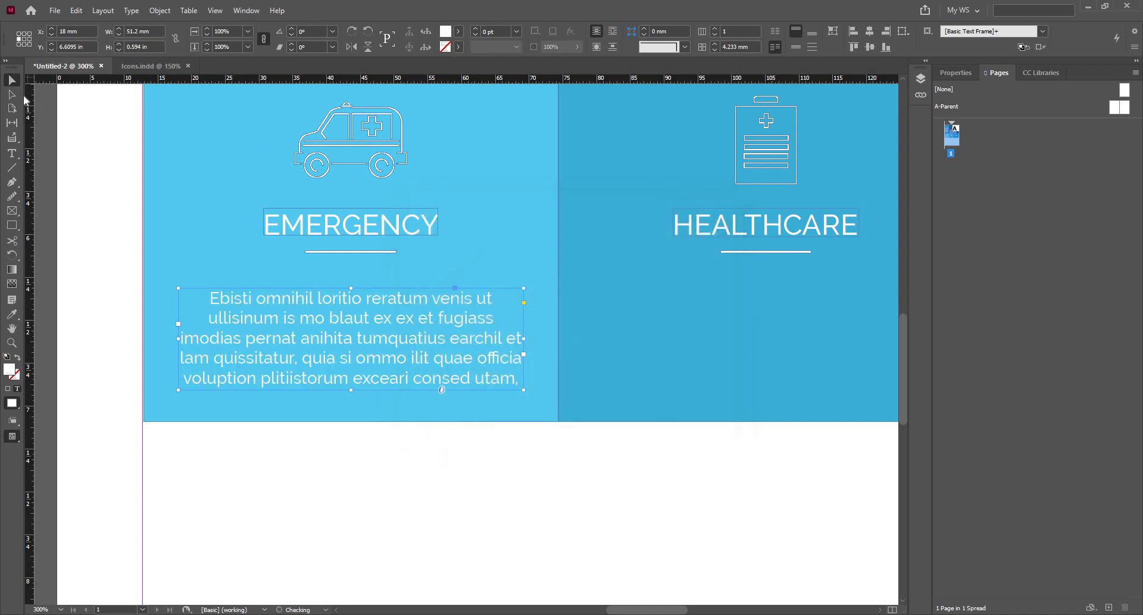
scroll(425, 434, down, 4)
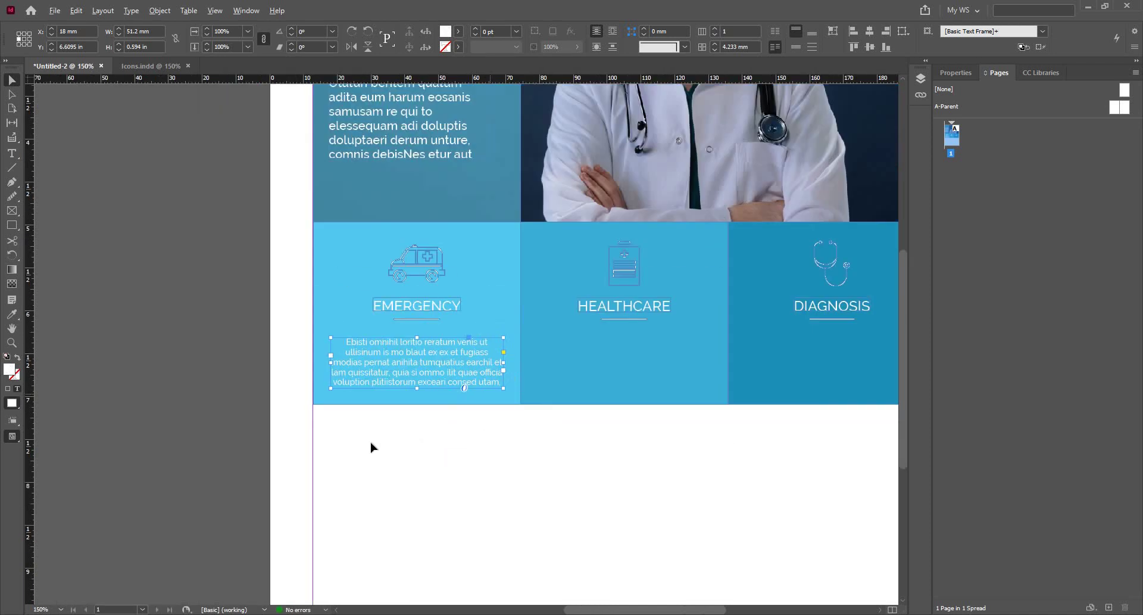
Step: Preview the services section without frame edges and guides to check the EMERGENCY column's layout
key(ctrl+shift+a)
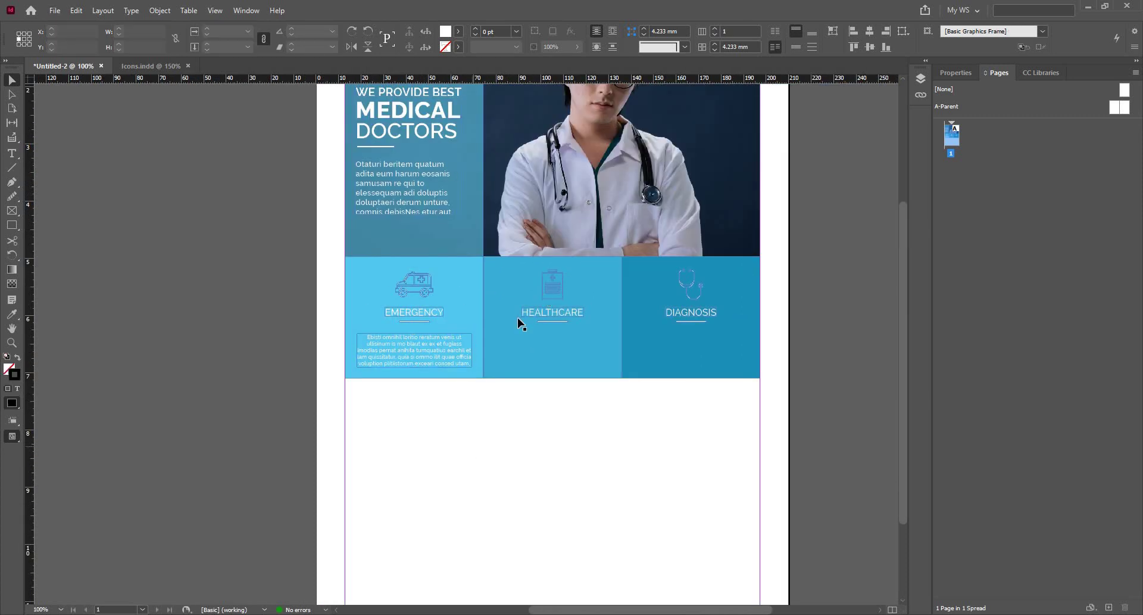
scroll(492, 338, up, 2)
scroll(493, 337, down, 1)
key(w)
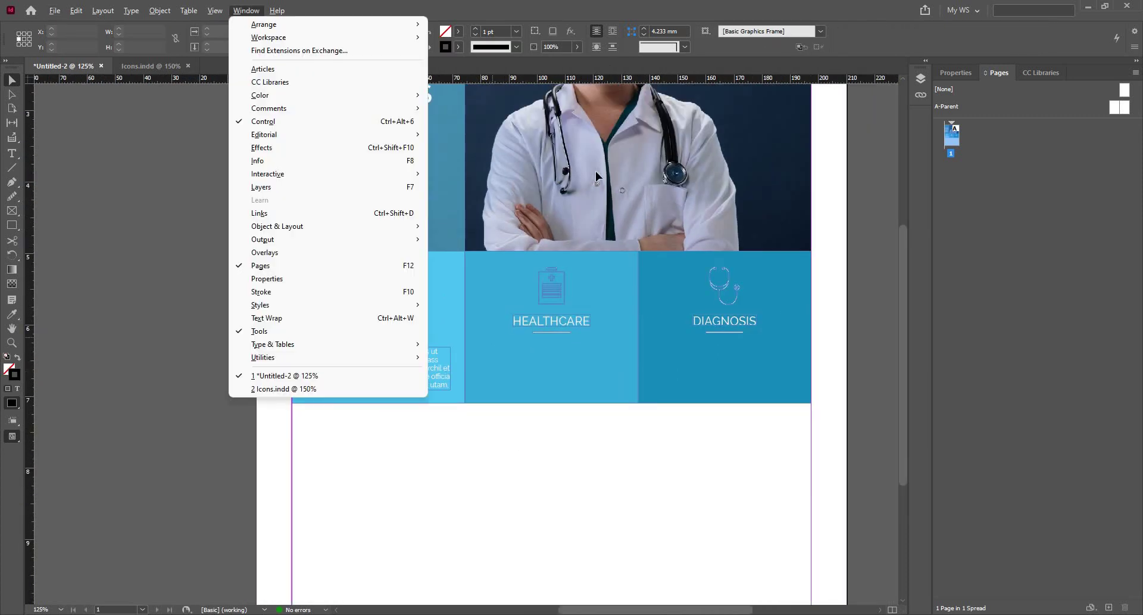
click(596, 171)
key(w)
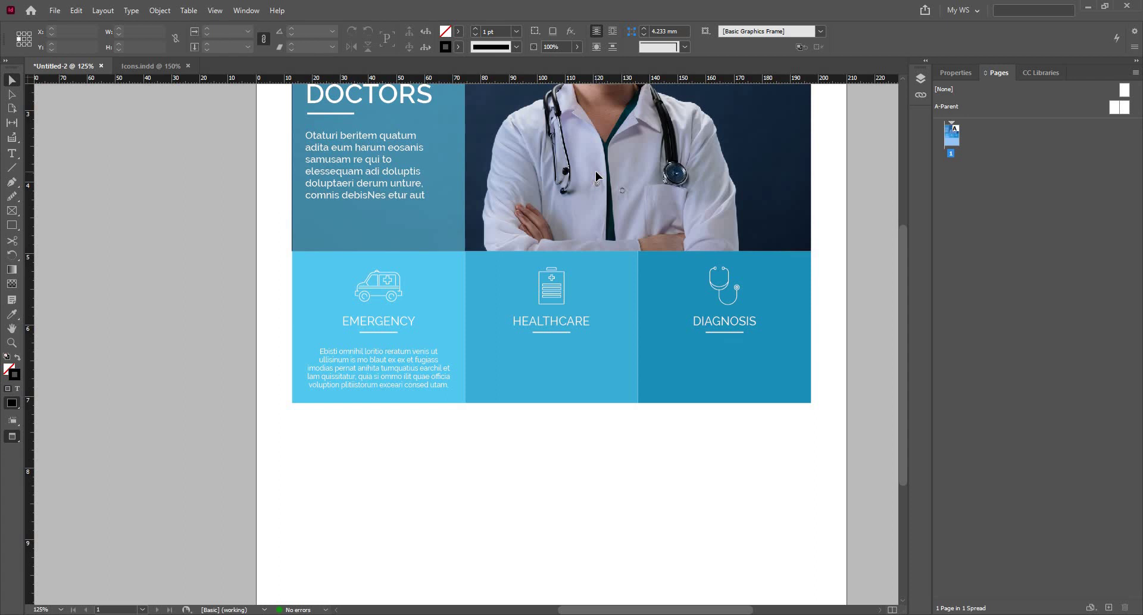
key(w)
Step: Shorten the text frame under EMERGENCY to about 0.494 in high and set its text size to 6 pt
scroll(383, 400, up, 3)
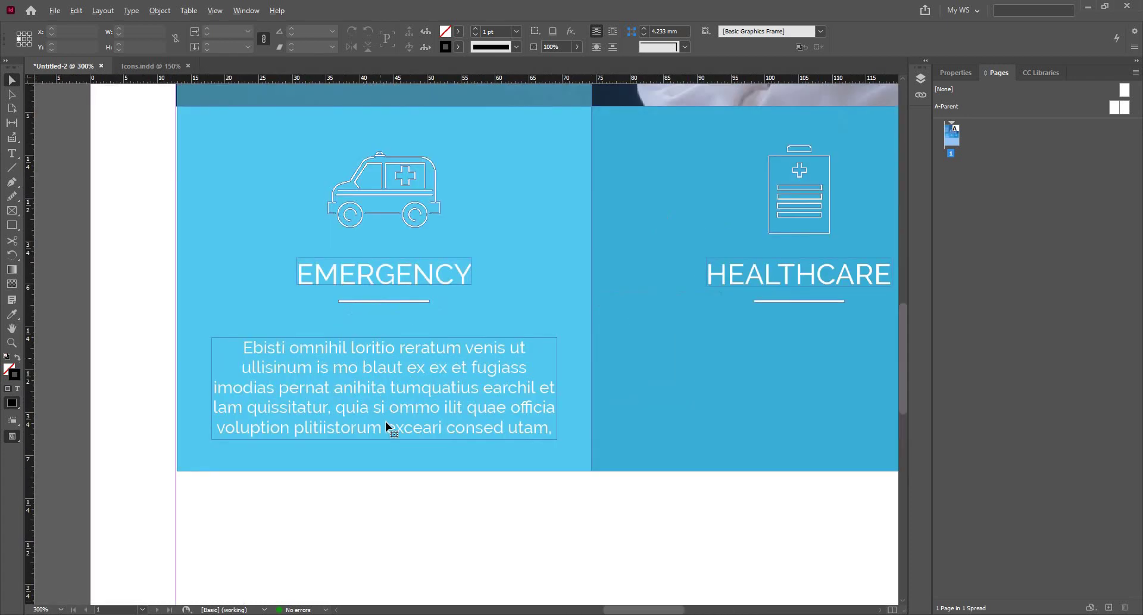
click(388, 425)
drag(384, 441, 387, 420)
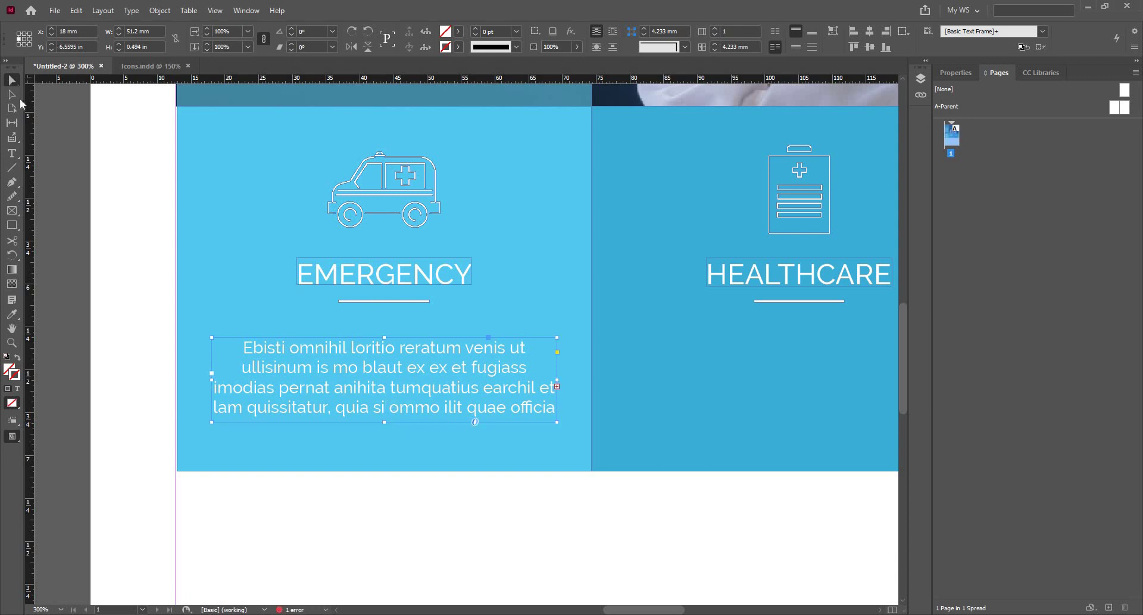
click(12, 154)
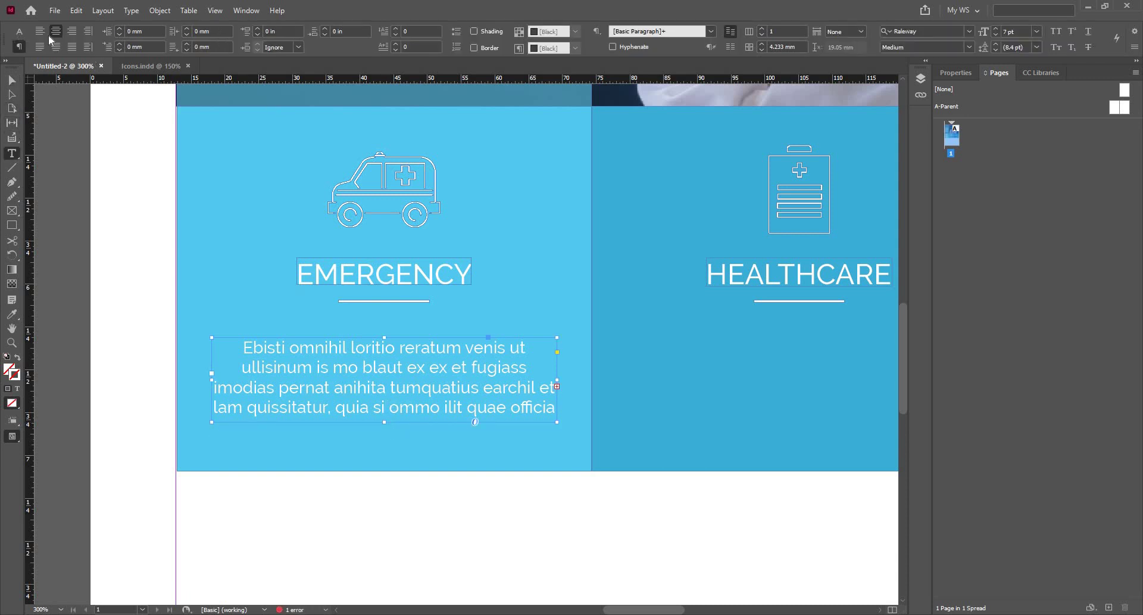
click(149, 35)
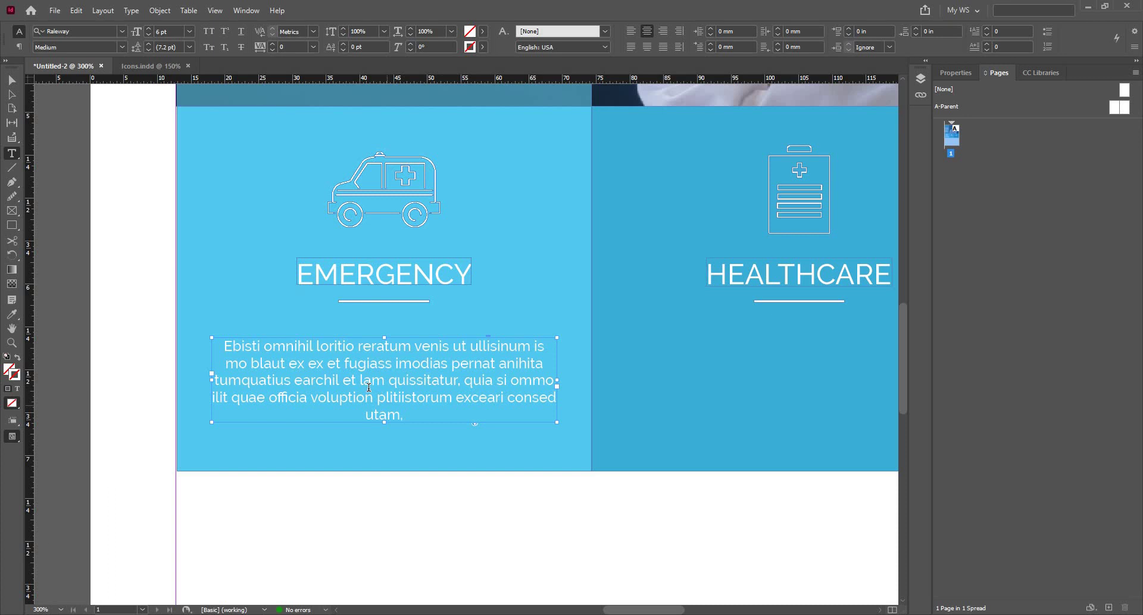
Step: Fill the rest of the paragraph frame under EMERGENCY with more placeholder text
double_click(368, 387)
click(369, 386)
click(368, 387)
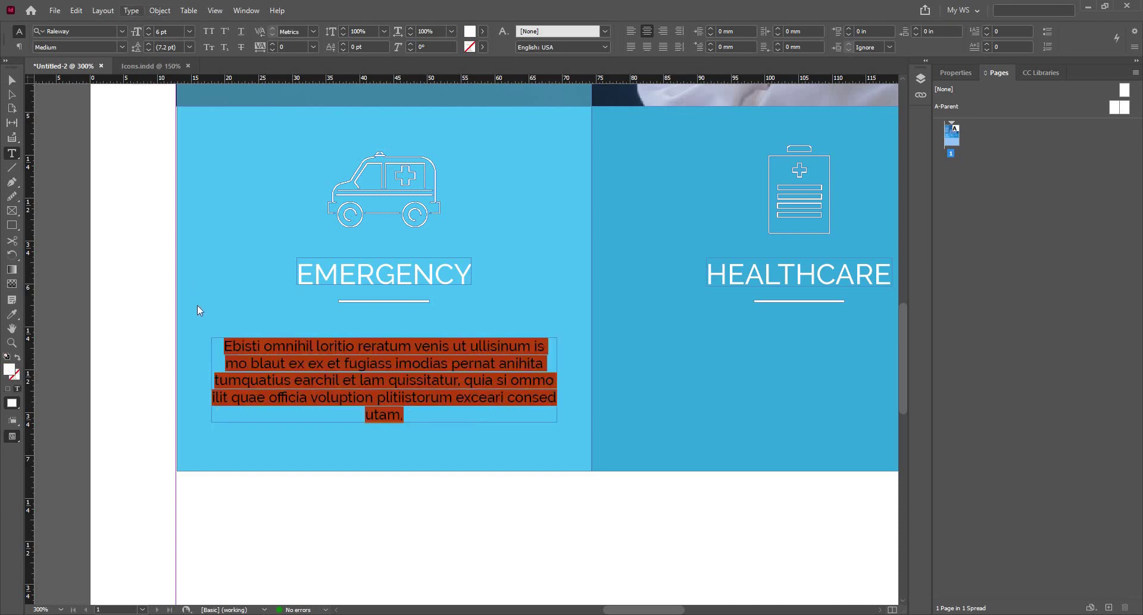
key(alt+t)
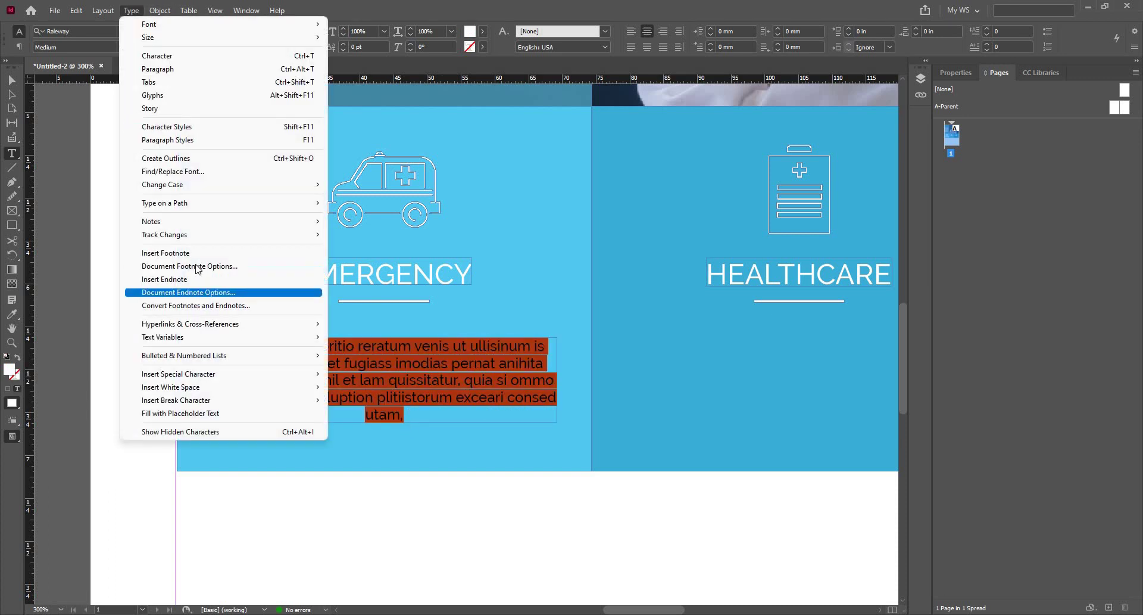
click(210, 413)
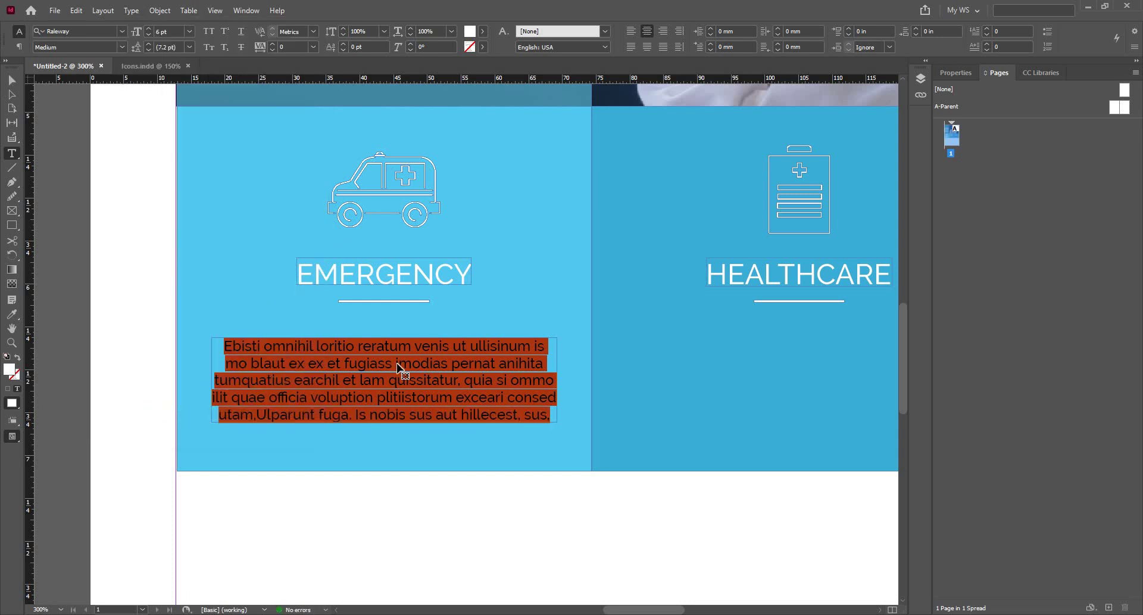
key(Escape)
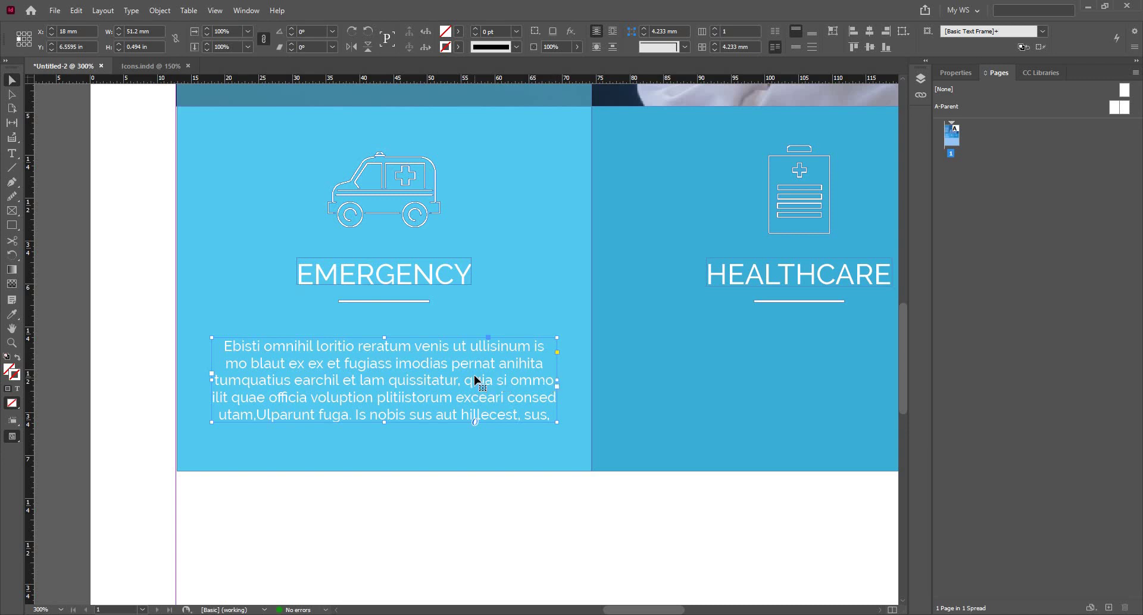
Step: Center the EMERGENCY paragraph frame horizontally on its light blue panel, using the panel as the key object
click(508, 200)
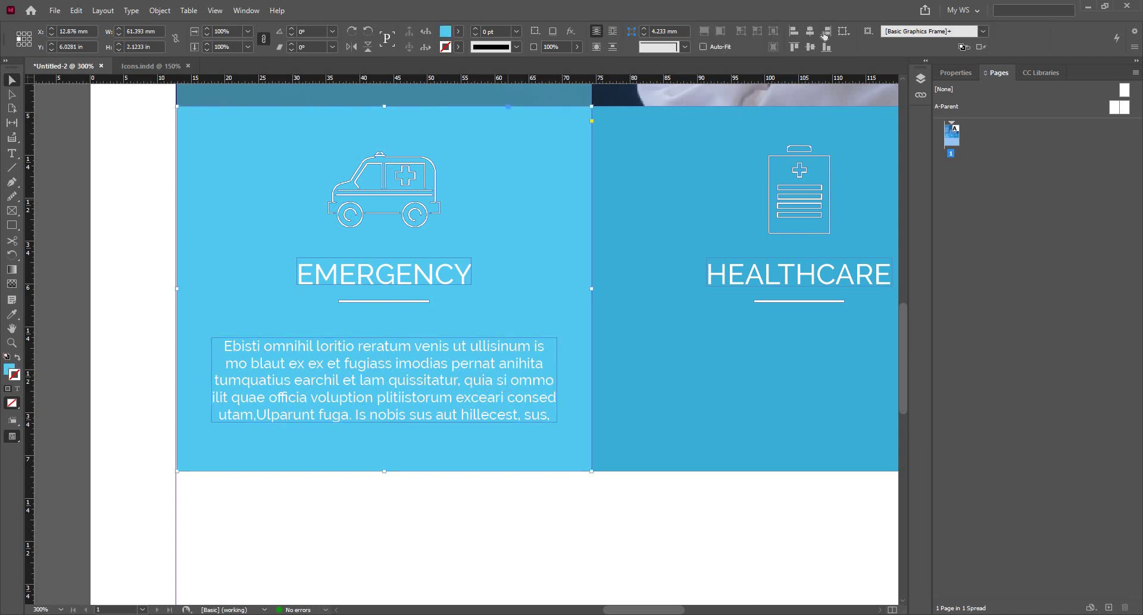
click(845, 33)
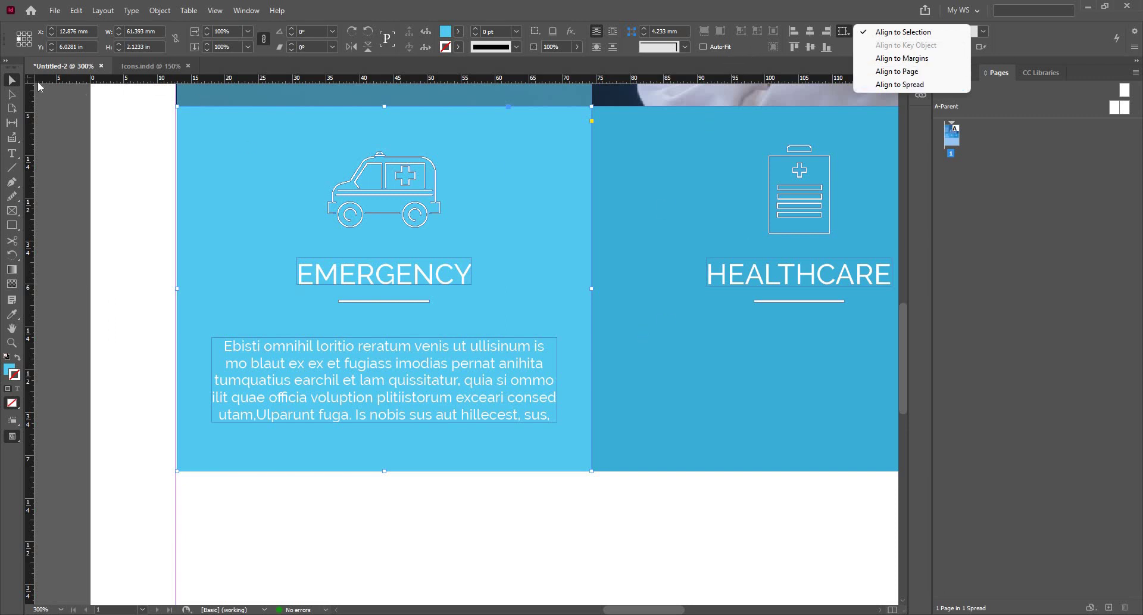
click(178, 217)
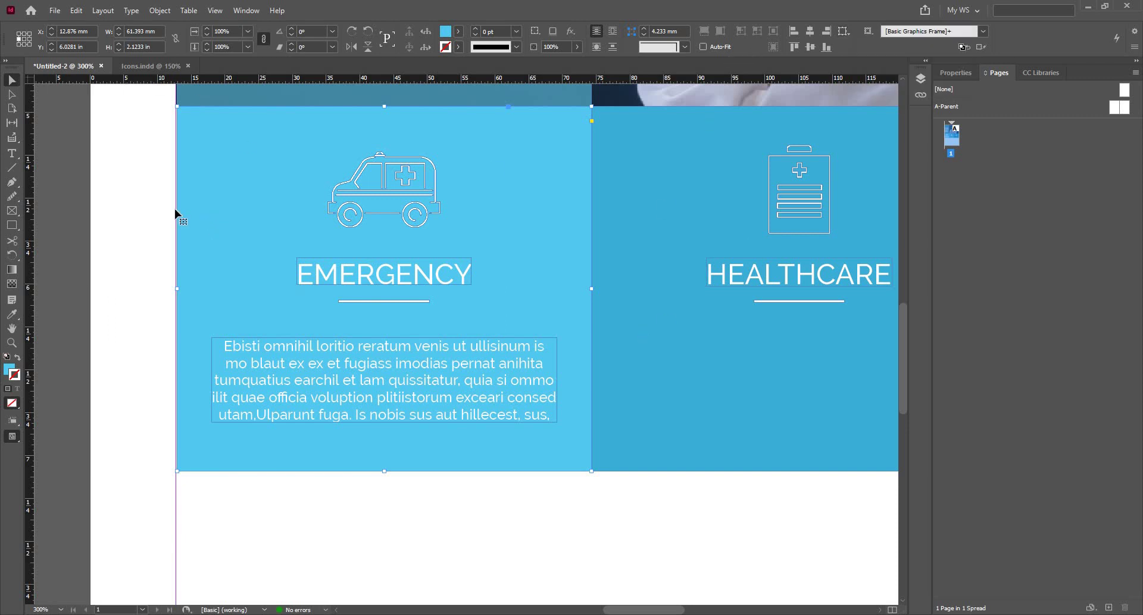
click(403, 383)
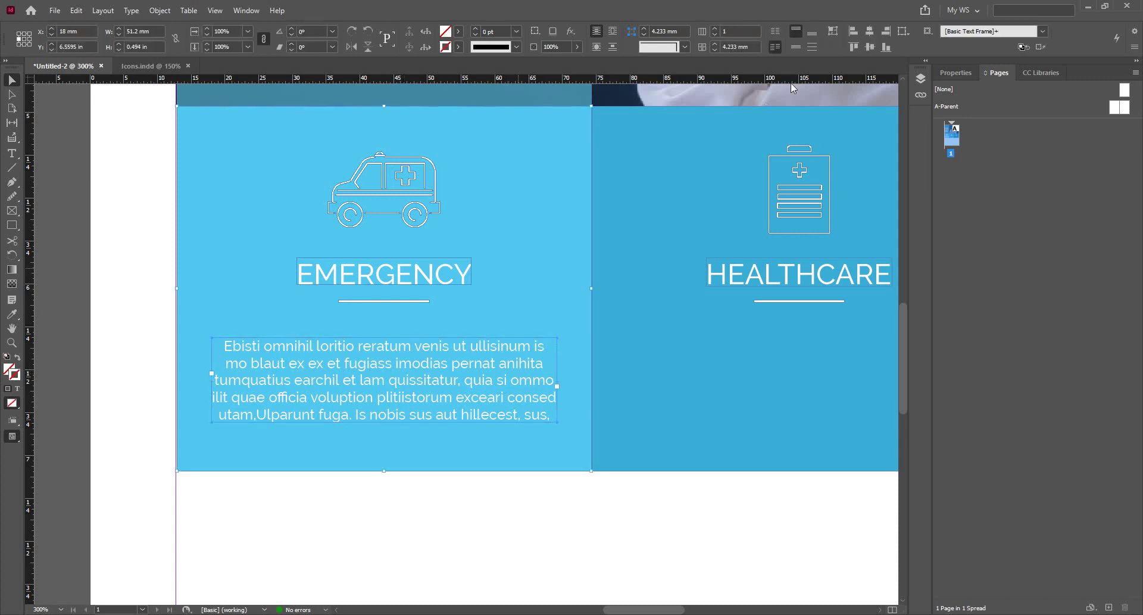
click(864, 44)
click(873, 45)
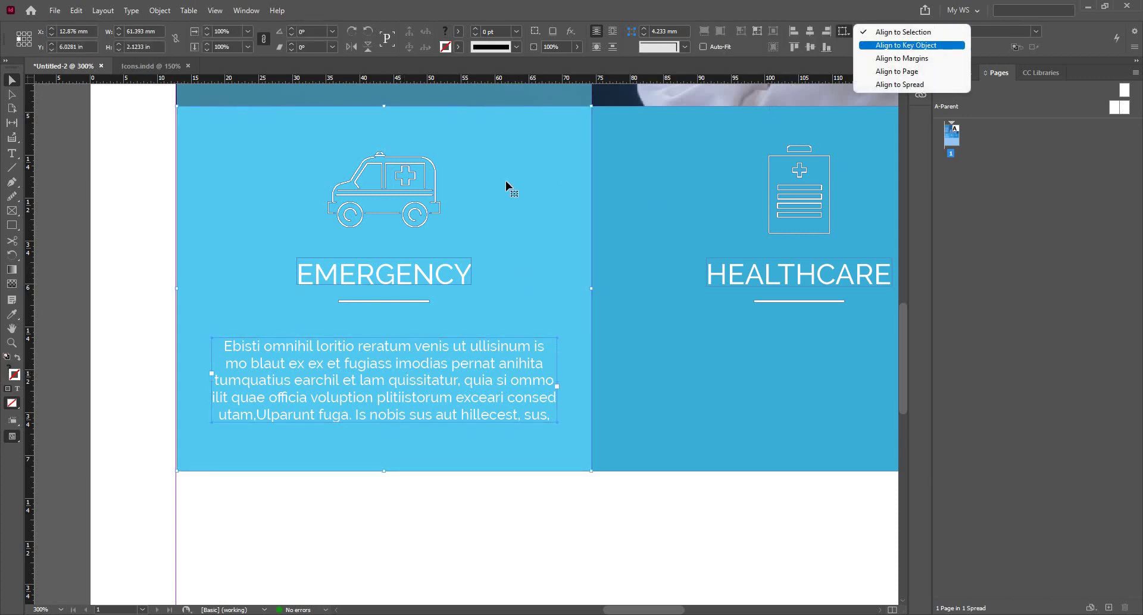
click(505, 181)
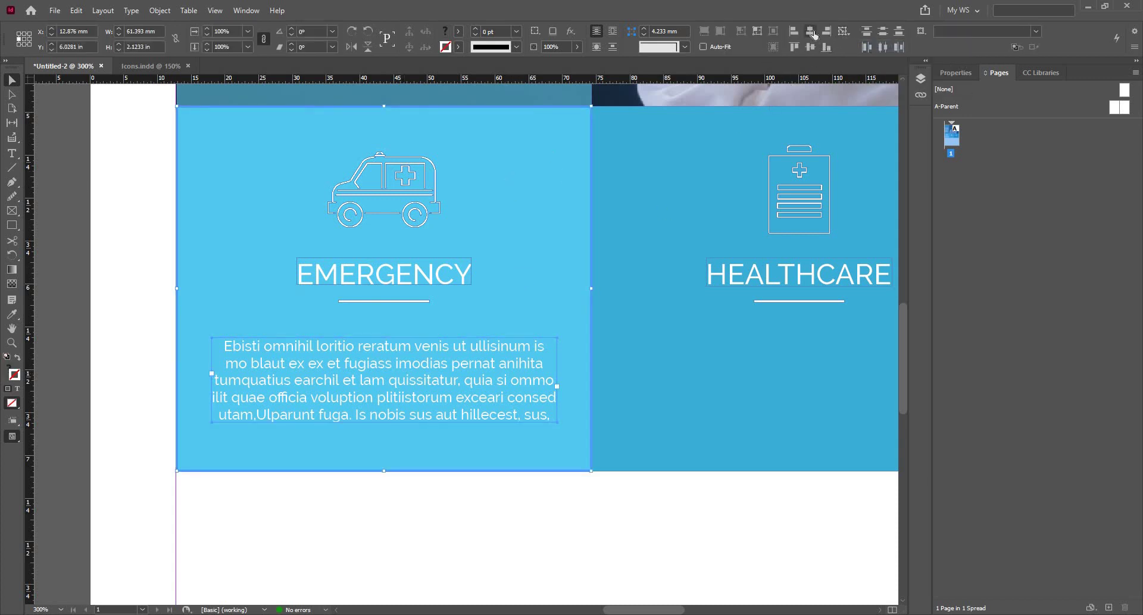
click(813, 34)
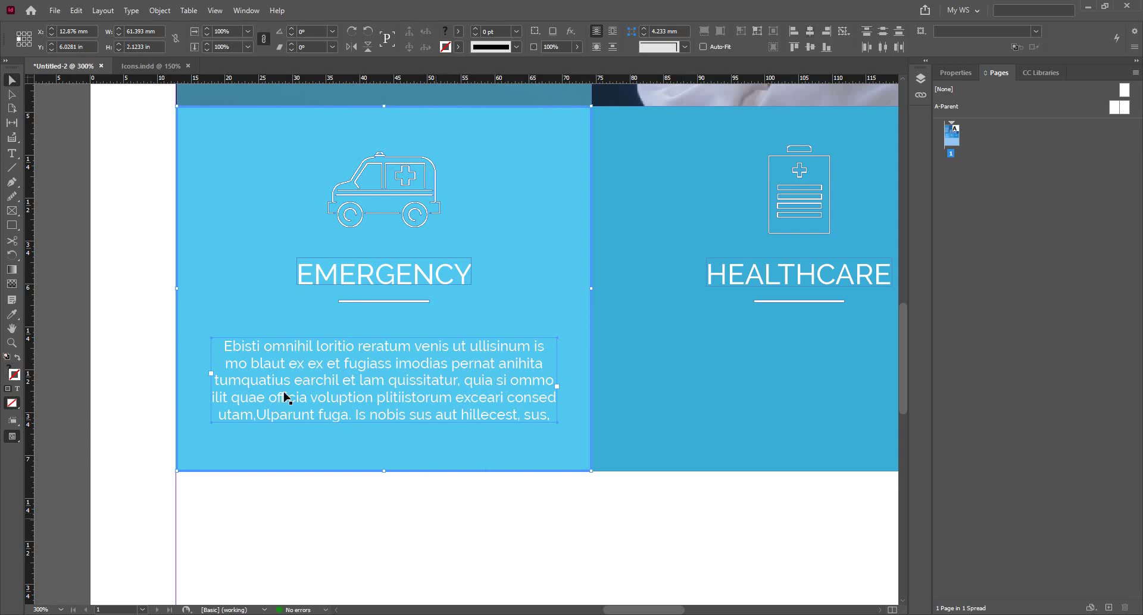
Step: Copy the EMERGENCY paragraph frame horizontally to the same position under the HEALTHCARE and DIAGNOSIS headings
key(ctrl+minus)
key(ctrl+minus)
click(352, 391)
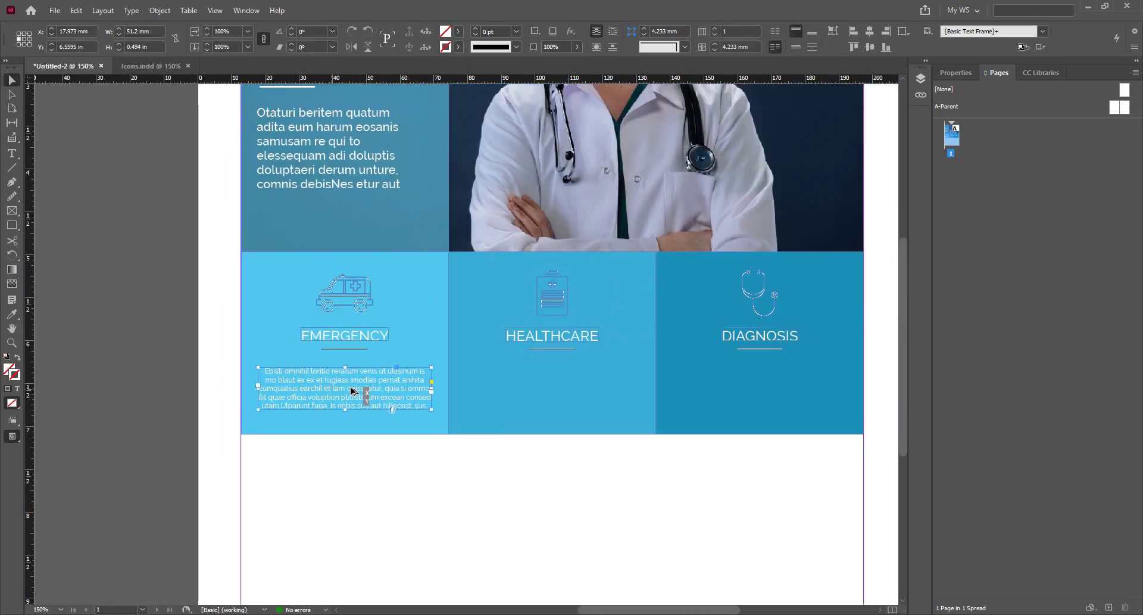
mouse_move(352, 391)
mouse_down()
mouse_move(733, 398)
mouse_move(753, 385)
mouse_up()
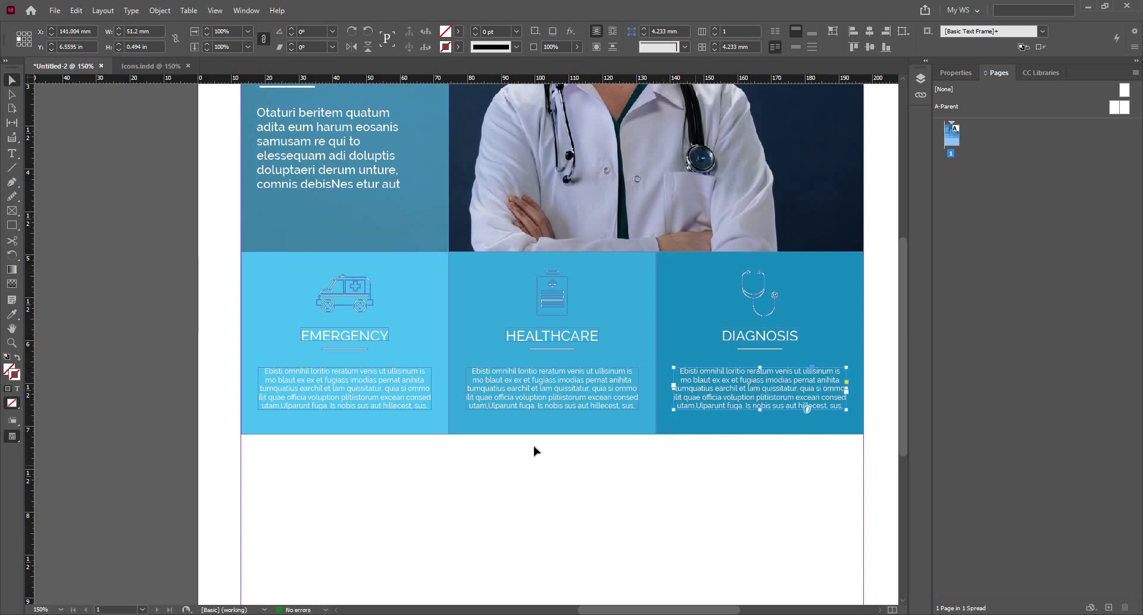
click(564, 538)
Step: Draw a rectangular picture frame about 54 mm wide and 1.62 in high on the white area below the EMERGENCY panel
key(ctrl+minus)
drag(548, 495, 508, 445)
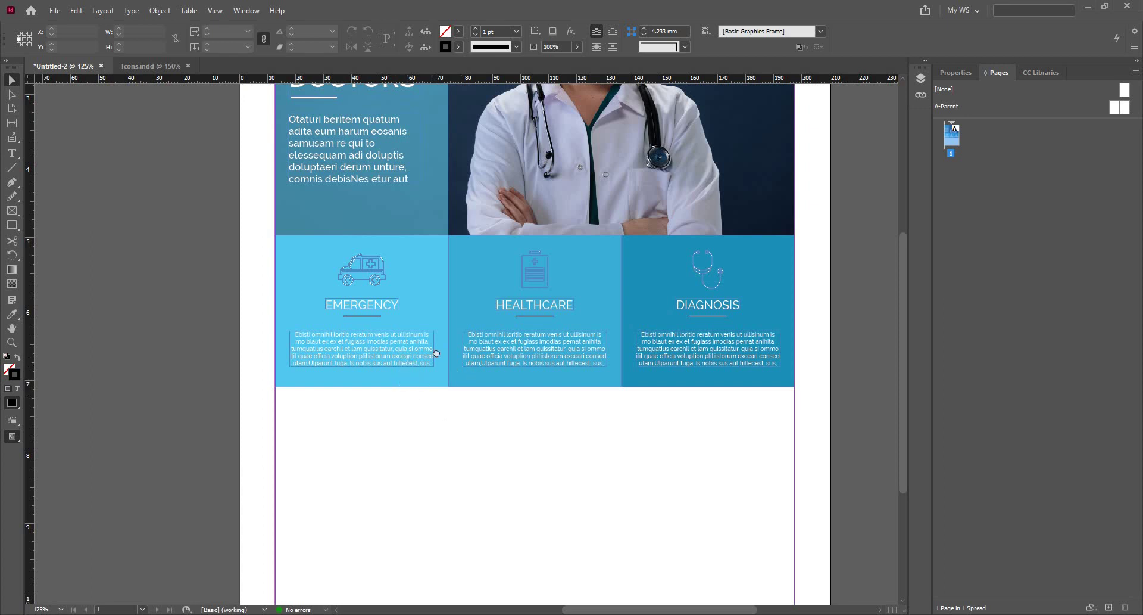
scroll(437, 353, down, 3)
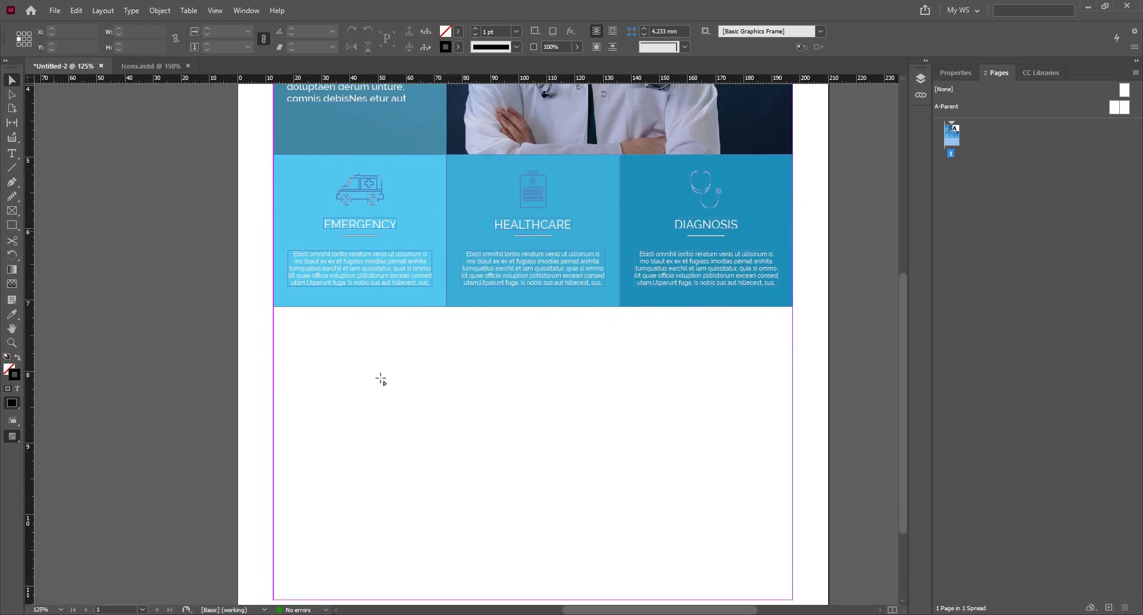
key(f)
drag(287, 323, 440, 437)
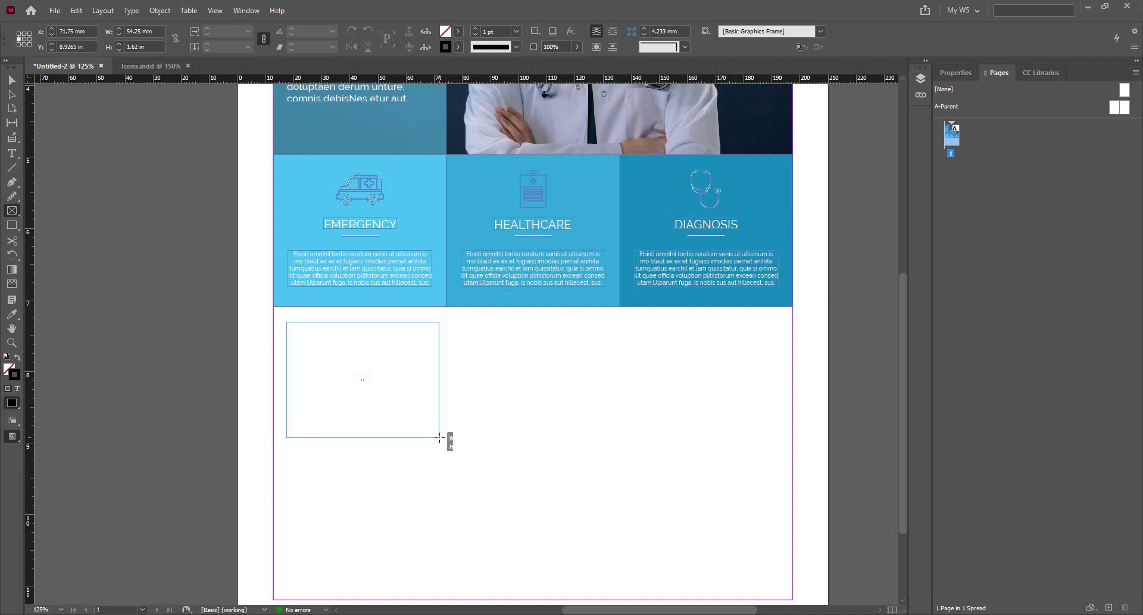
drag(440, 437, 439, 437)
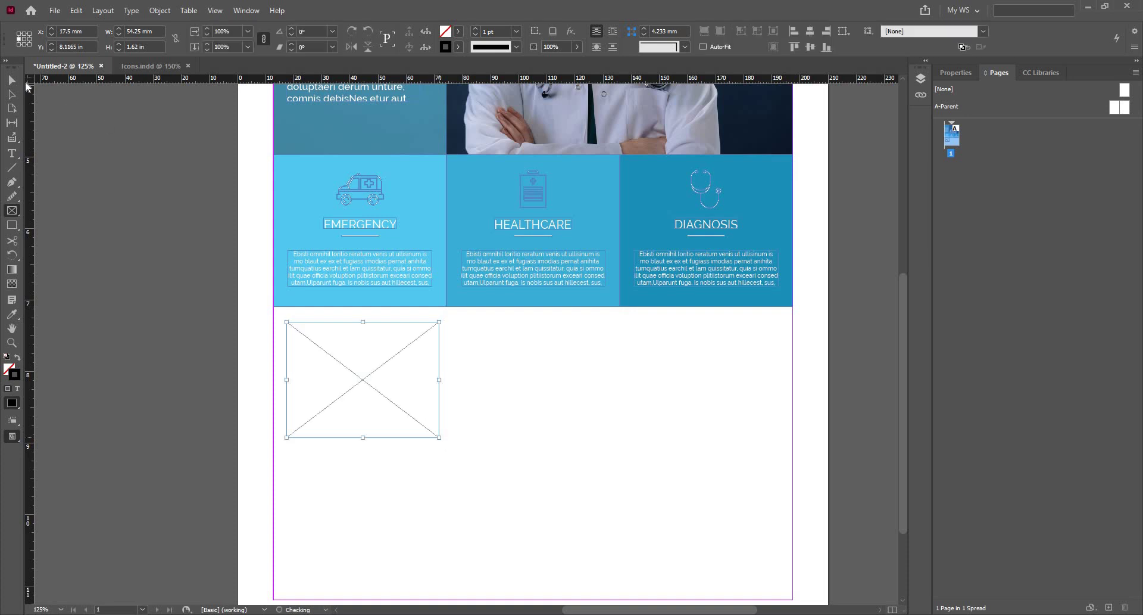
Step: Move the picture frame against the page's left margin and resize it to about 57.6 mm wide and 1.55 in high
click(12, 79)
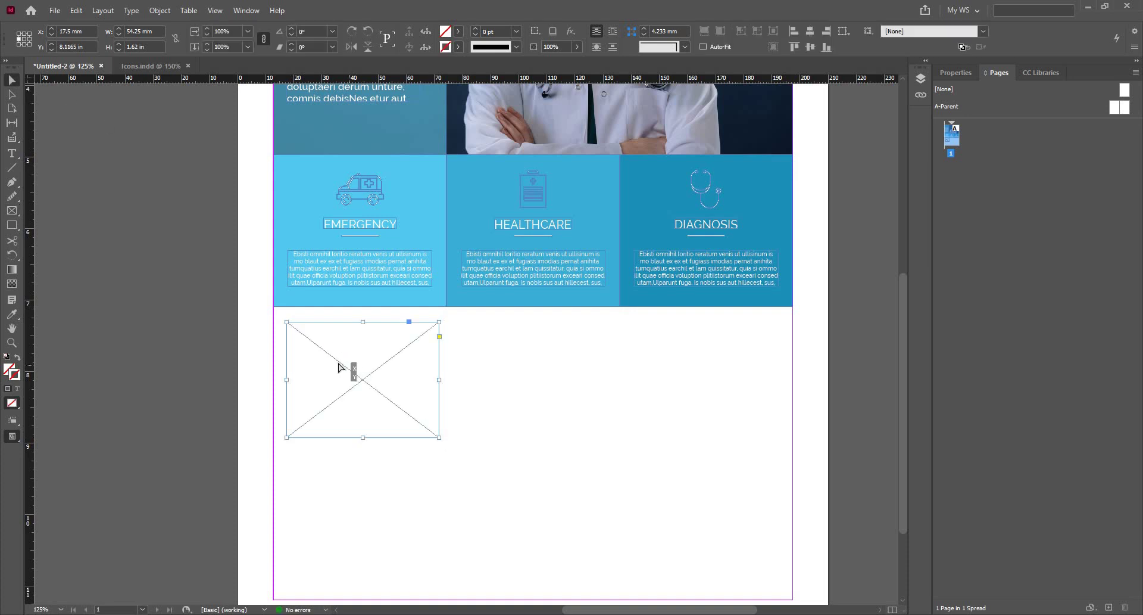
drag(345, 370, 337, 375)
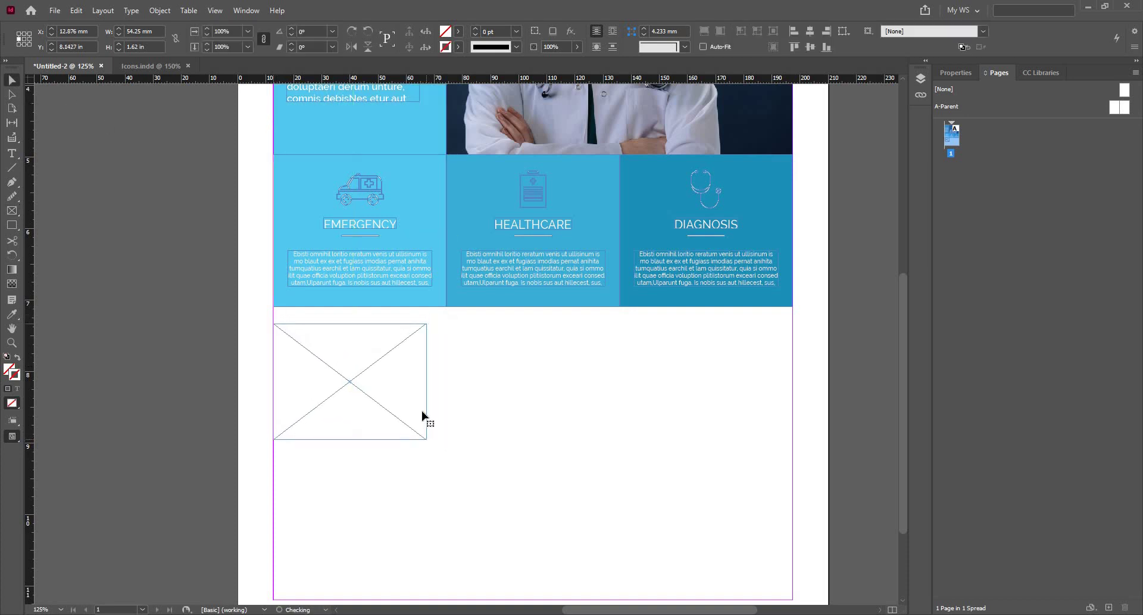
drag(426, 439, 437, 436)
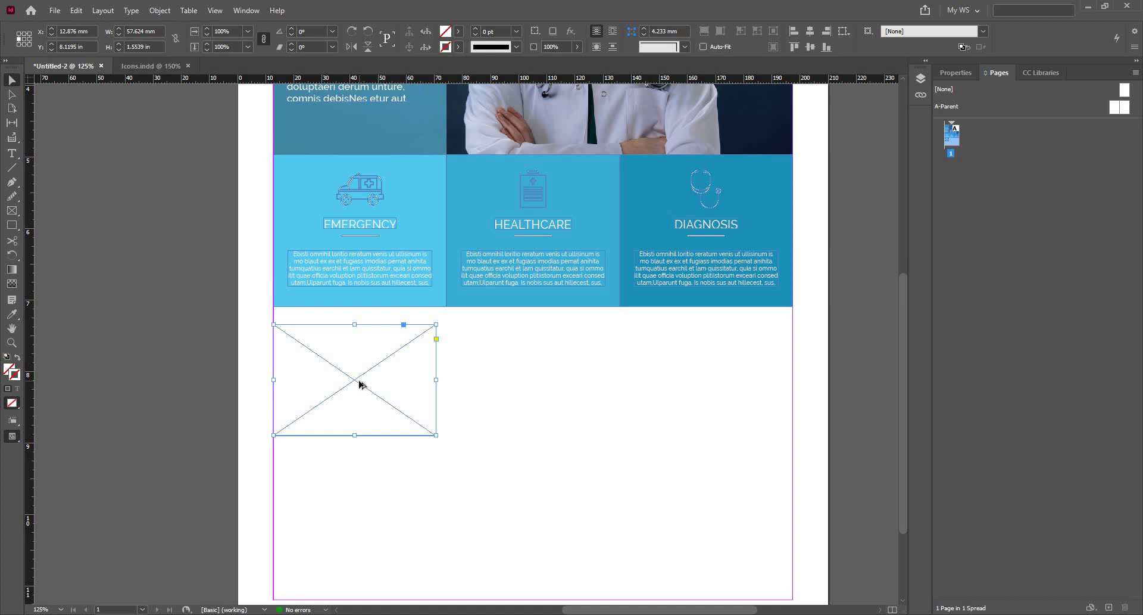
Step: Duplicate the picture frame into an evenly spaced row of three between the margins and nudge the outer two equally inward
drag(359, 384, 718, 385)
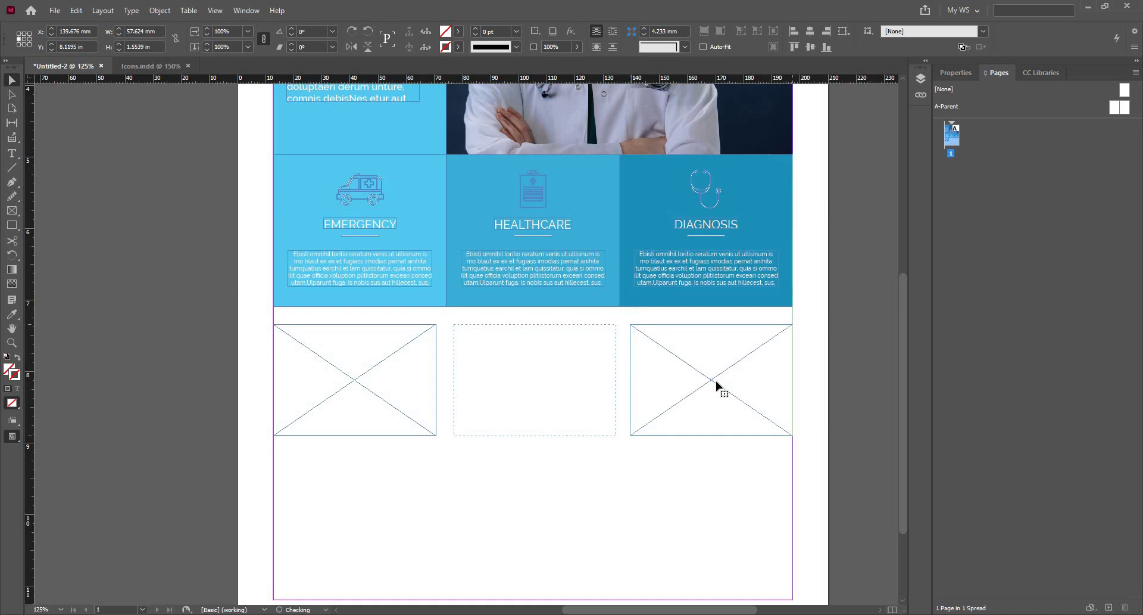
click(451, 484)
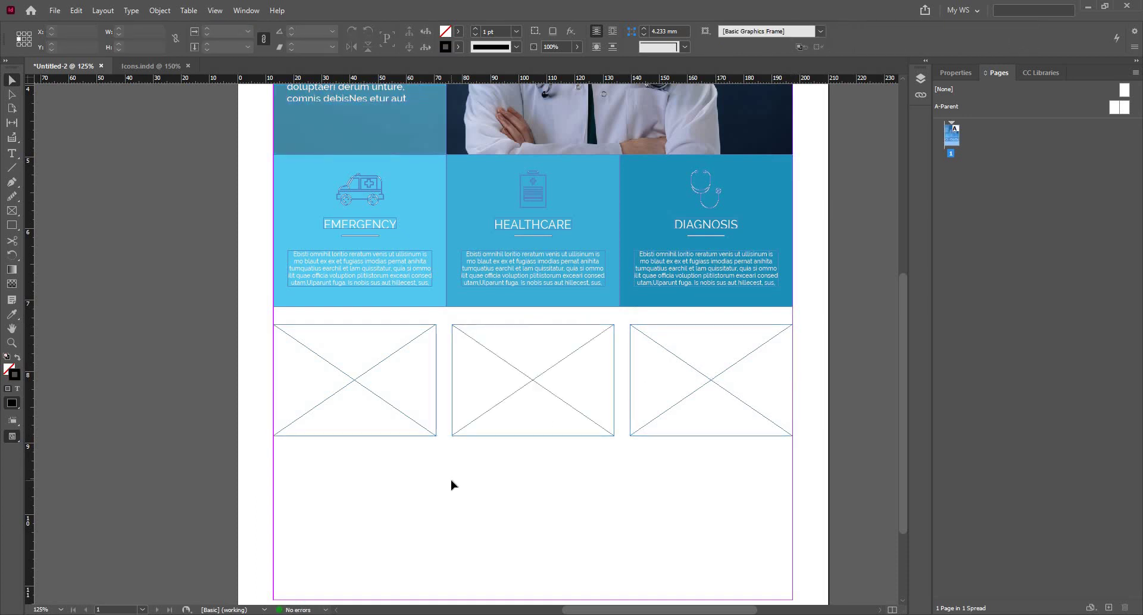
click(374, 365)
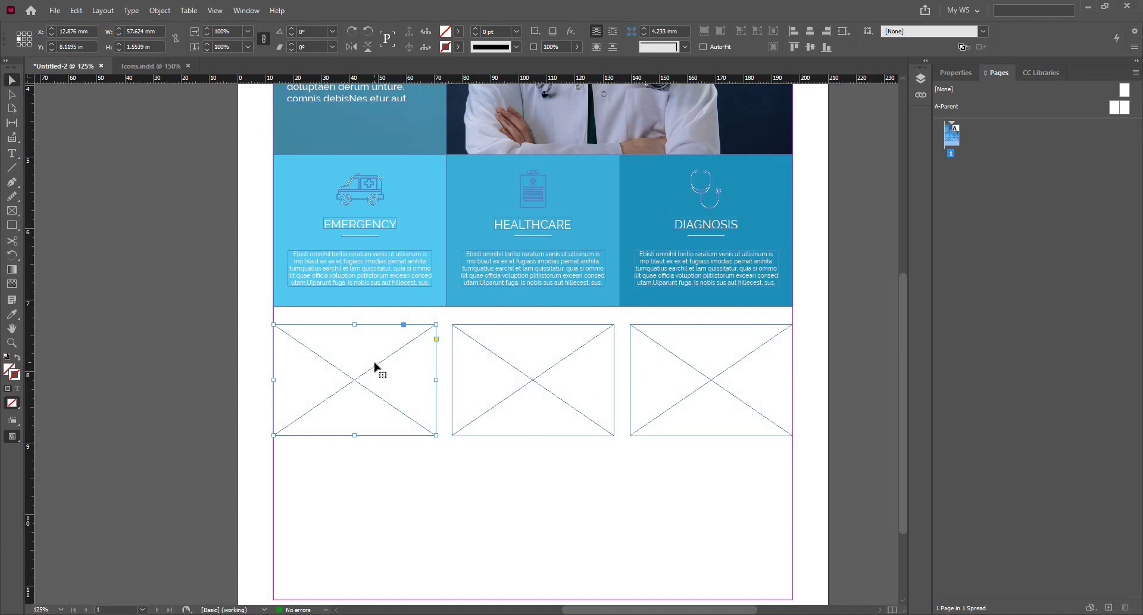
key(shift+Right)
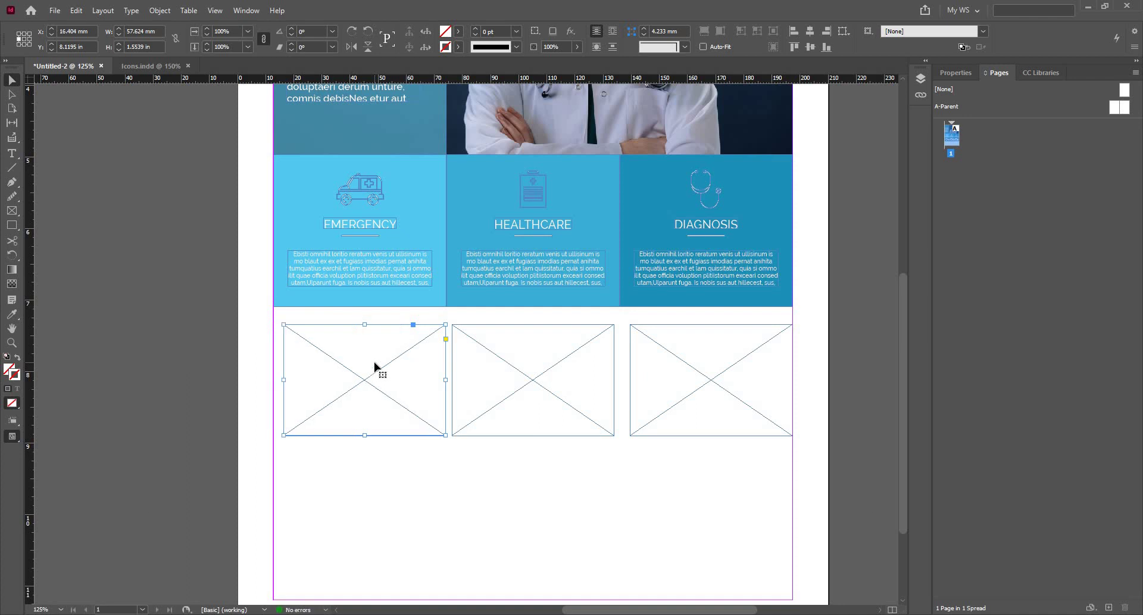
click(688, 370)
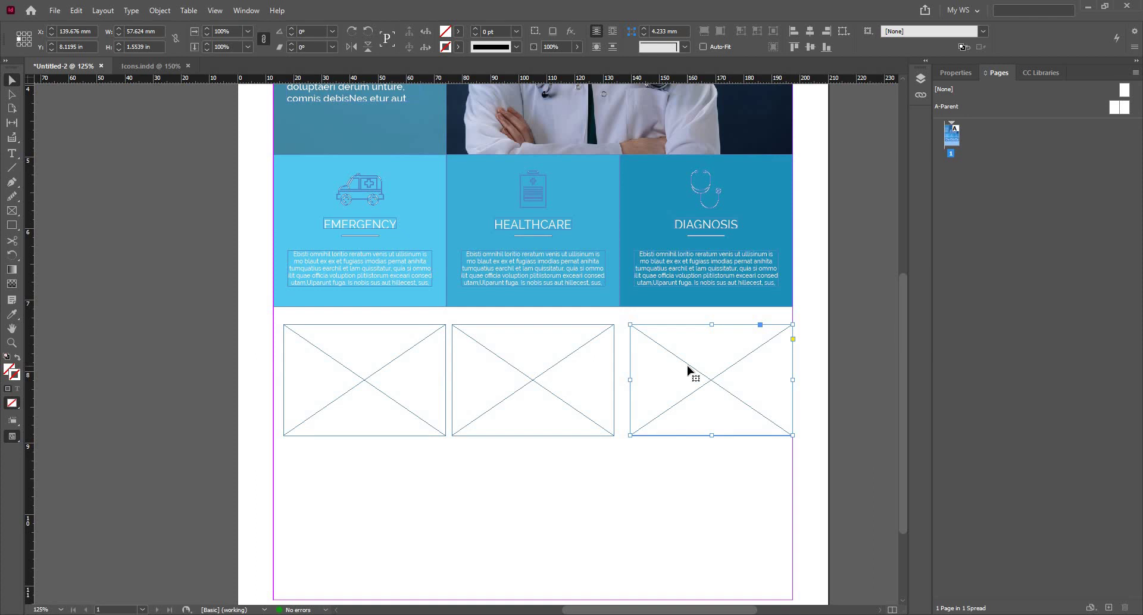
key(shift+Left)
click(580, 489)
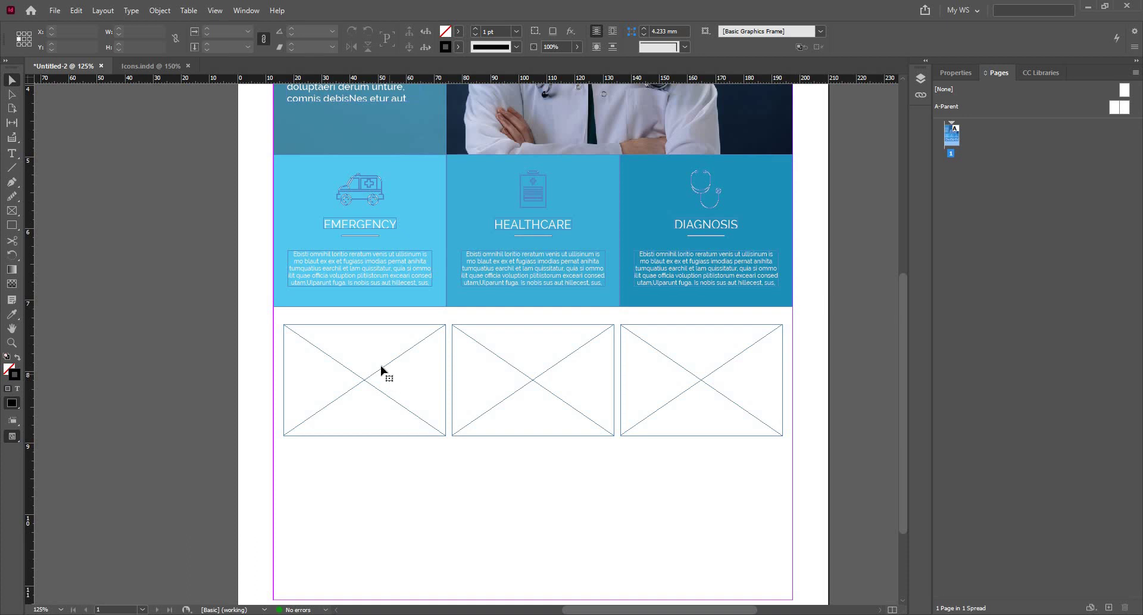
Step: Place the image pexels-thirdman-8940469 from Downloads into the first picture frame below the EMERGENCY panel
click(366, 360)
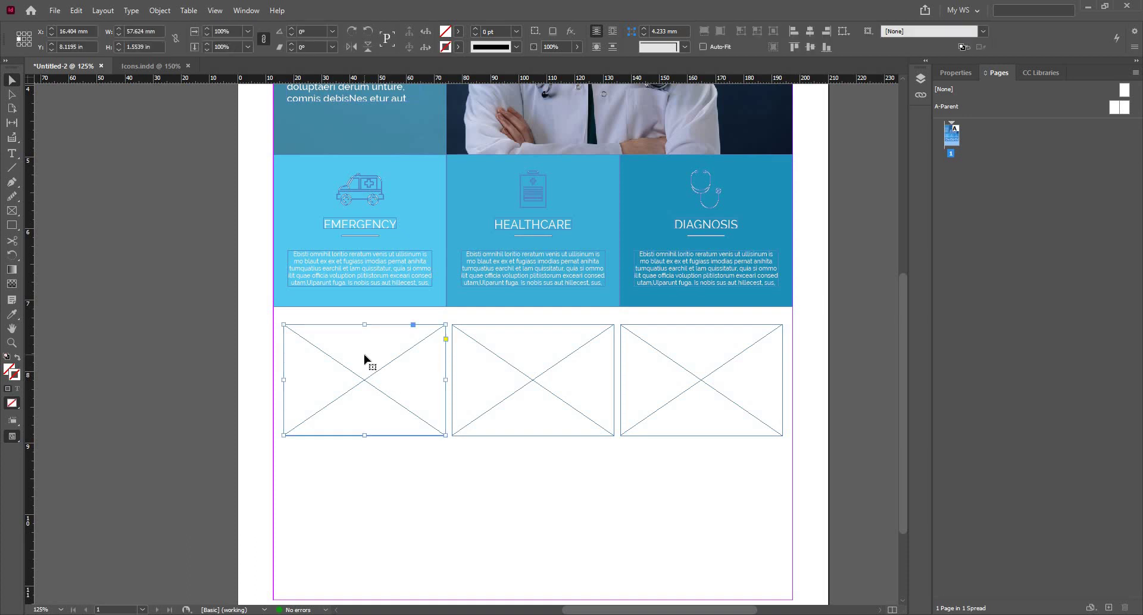
click(56, 14)
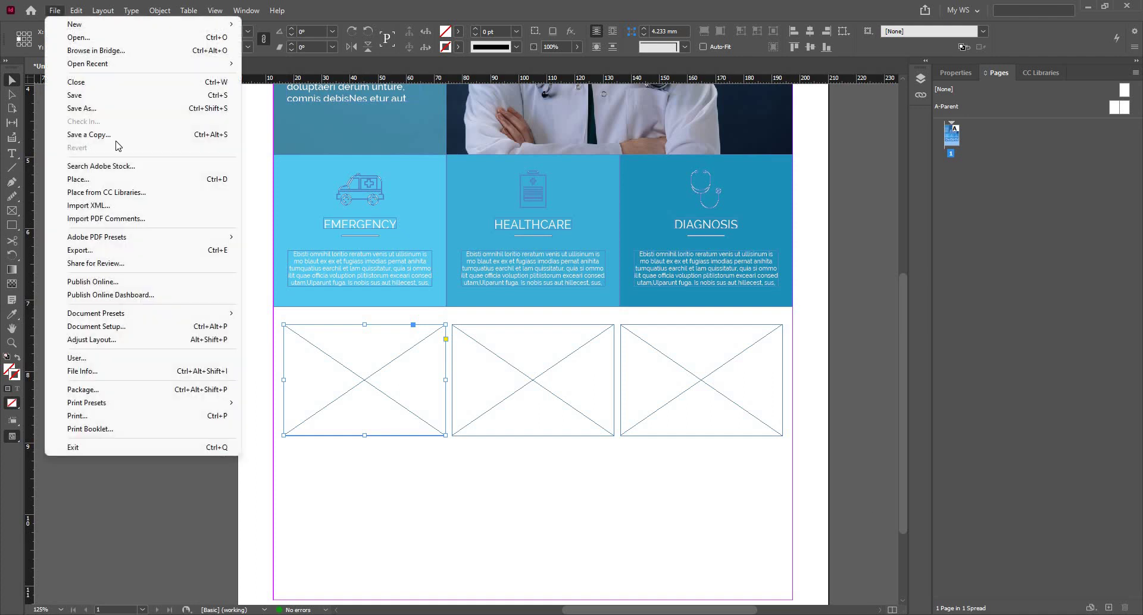
click(136, 181)
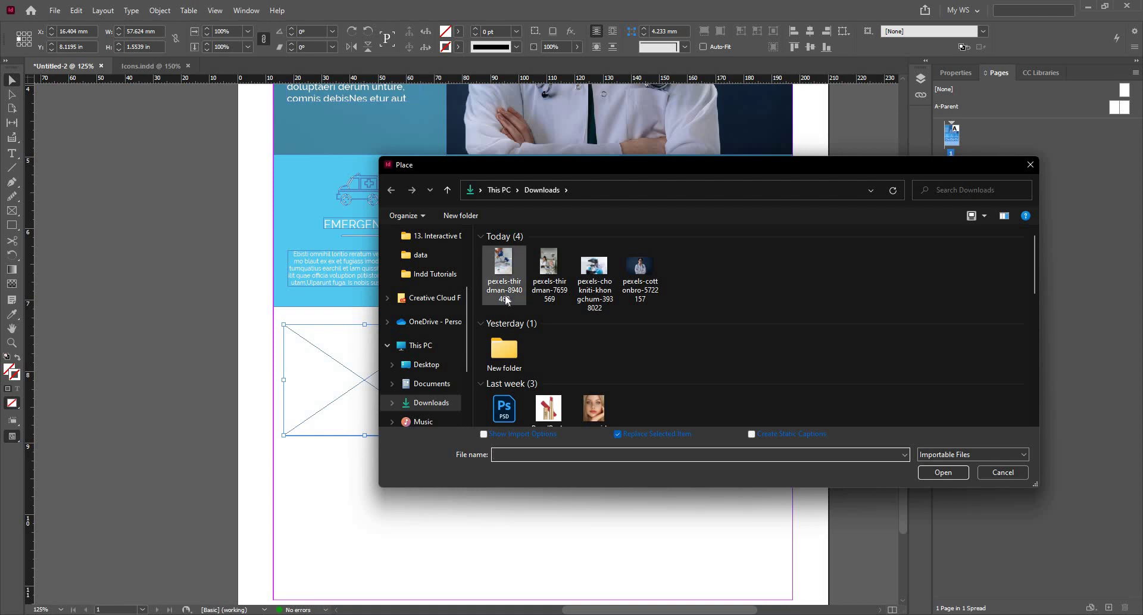
ctrl+scroll(509, 300, up, 2)
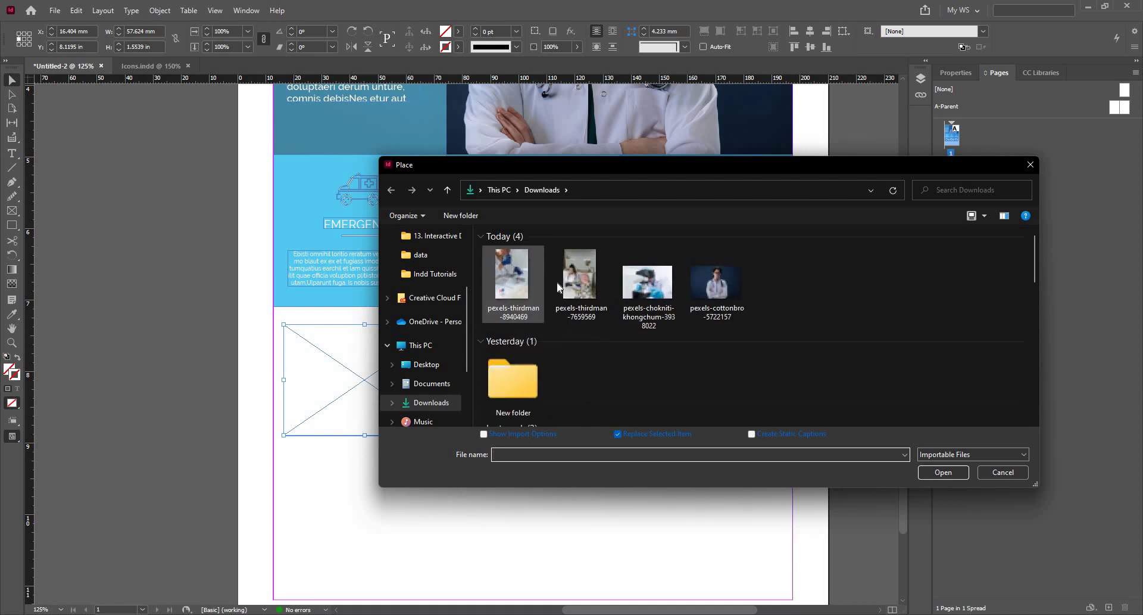
ctrl+scroll(575, 297, up, 1)
click(573, 325)
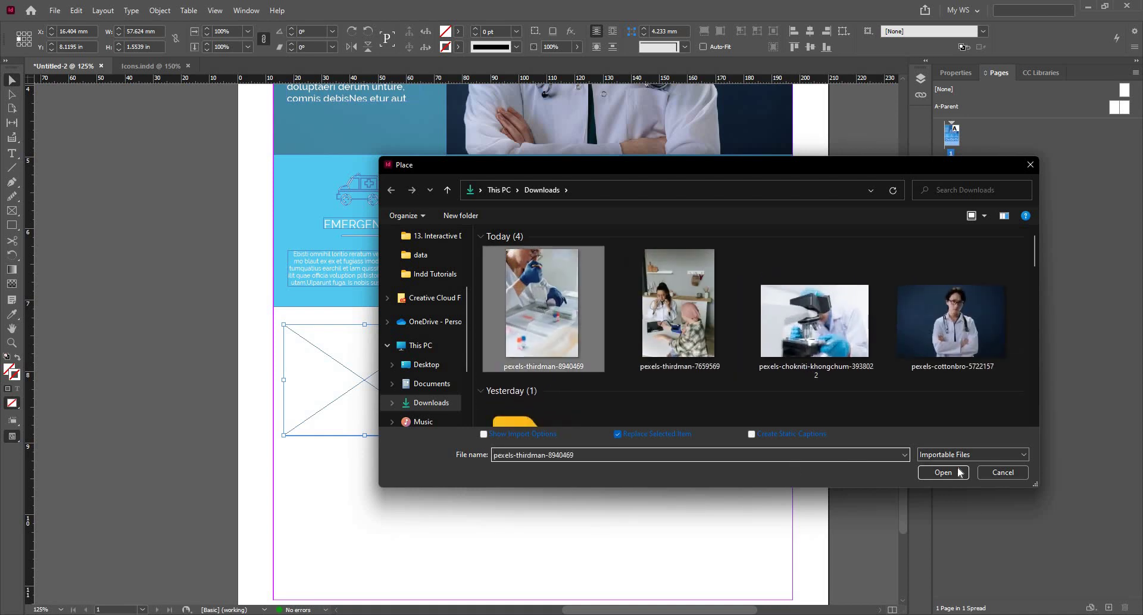
click(943, 472)
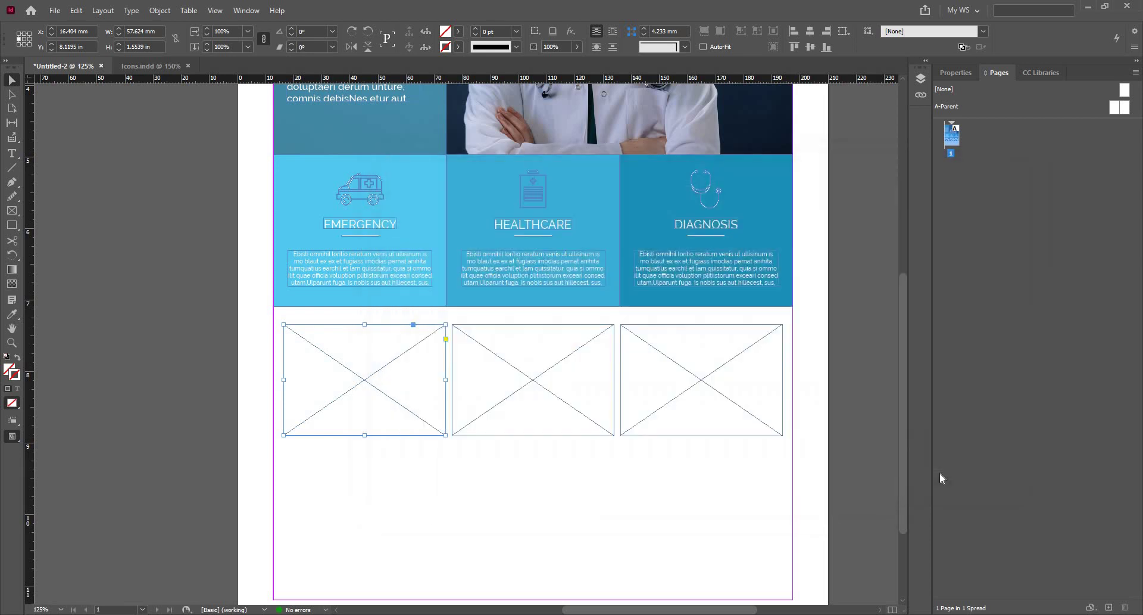
Step: Place the image pexels-thirdman-7659569 into the middle picture frame
click(510, 408)
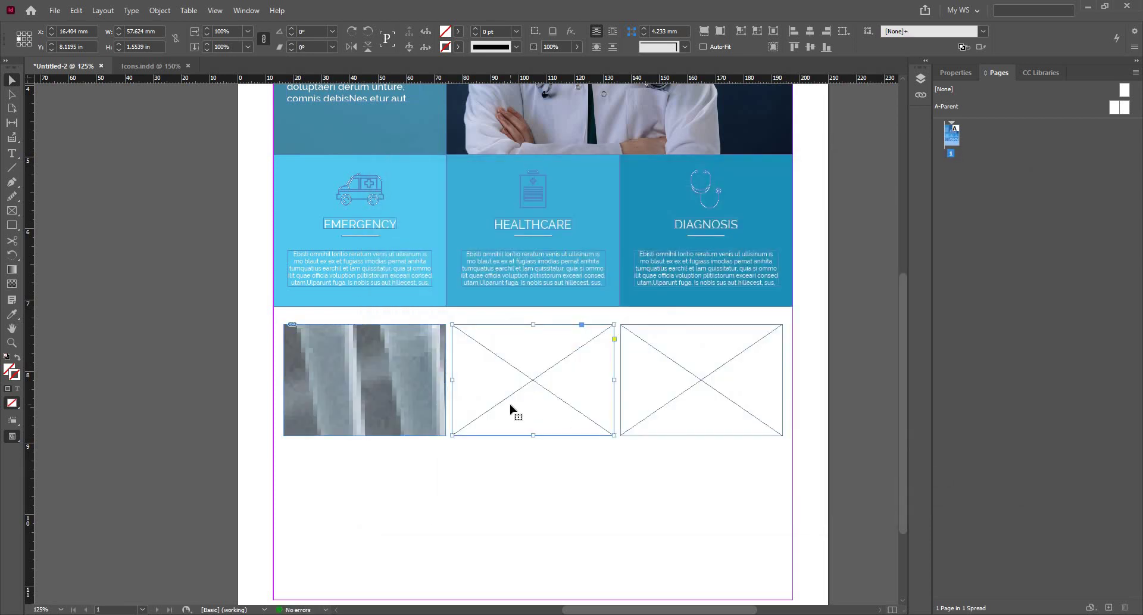
key(ctrl+d)
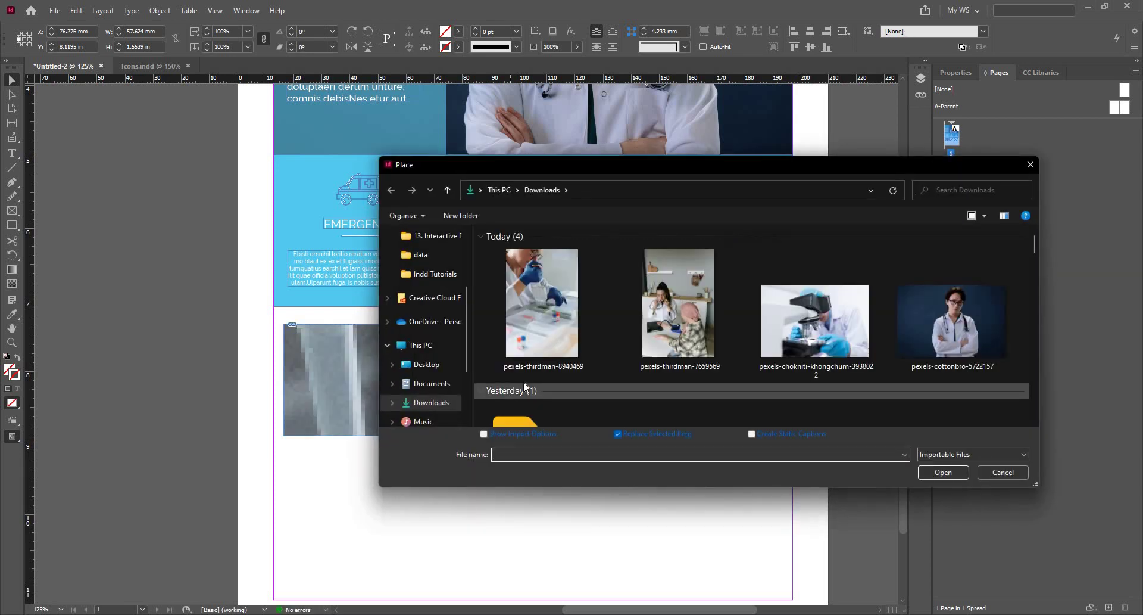
click(714, 350)
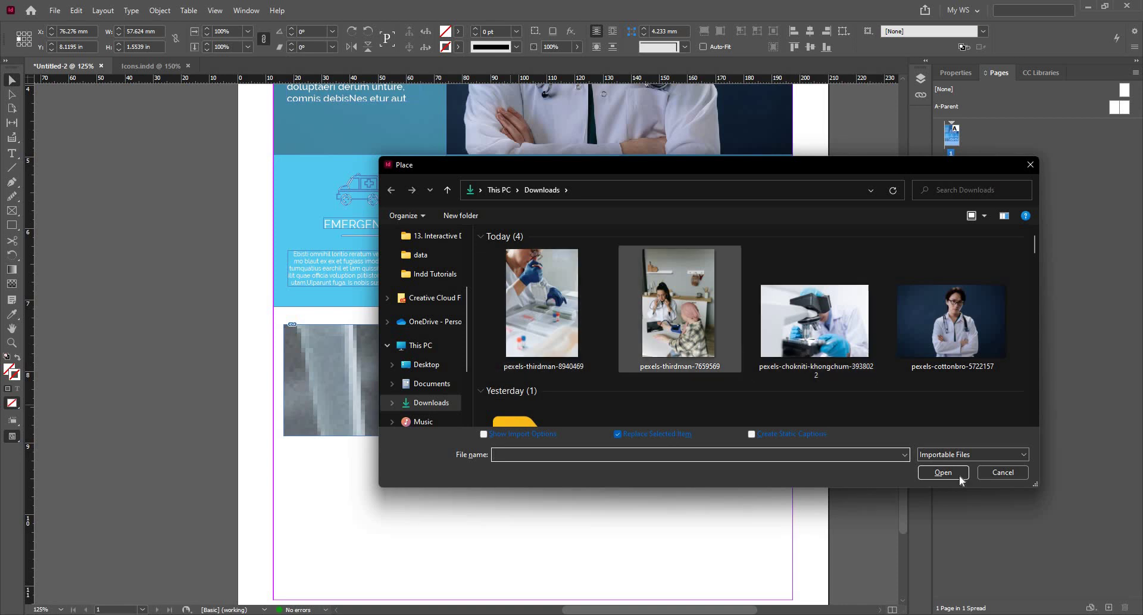
click(958, 475)
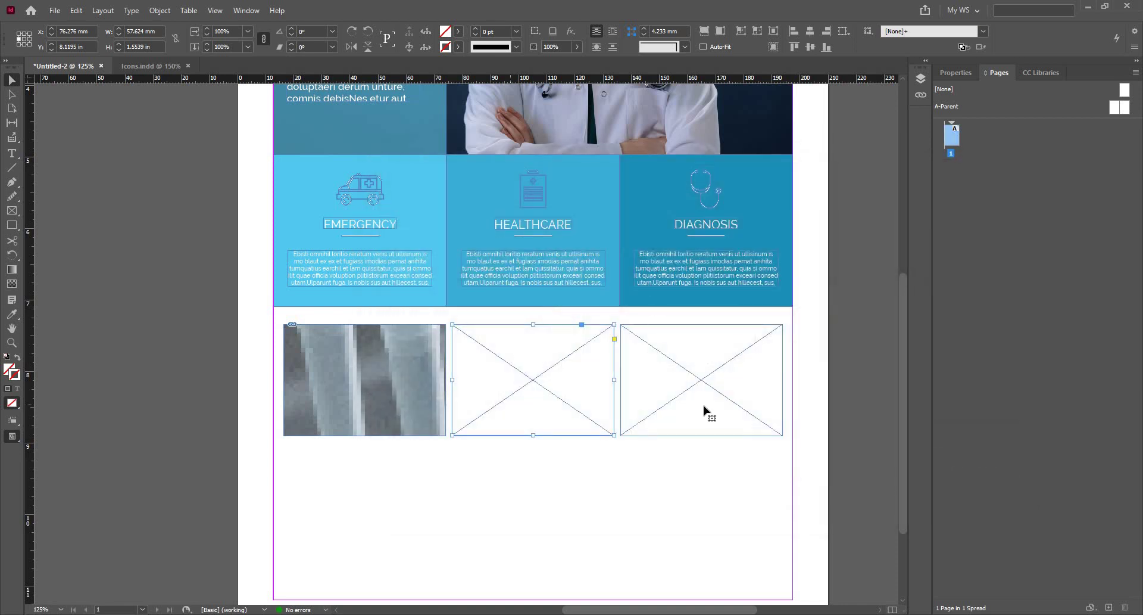
Step: Place the image pexels-chokniti-khongchum-3938022 into the third picture frame below the DIAGNOSIS panel
click(706, 410)
key(ctrl+d)
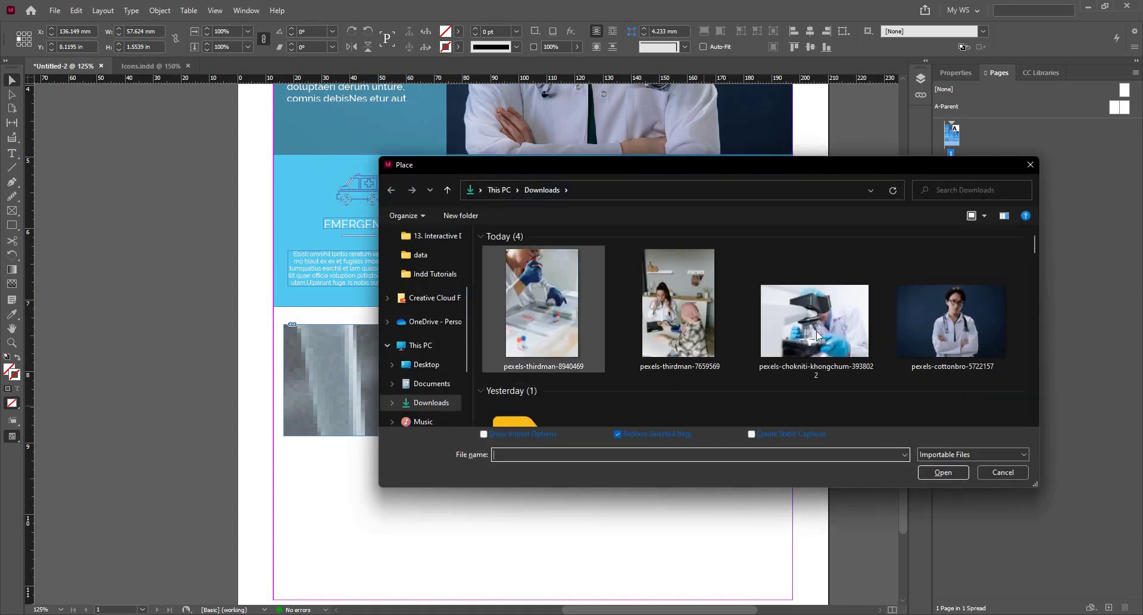
click(816, 331)
click(943, 472)
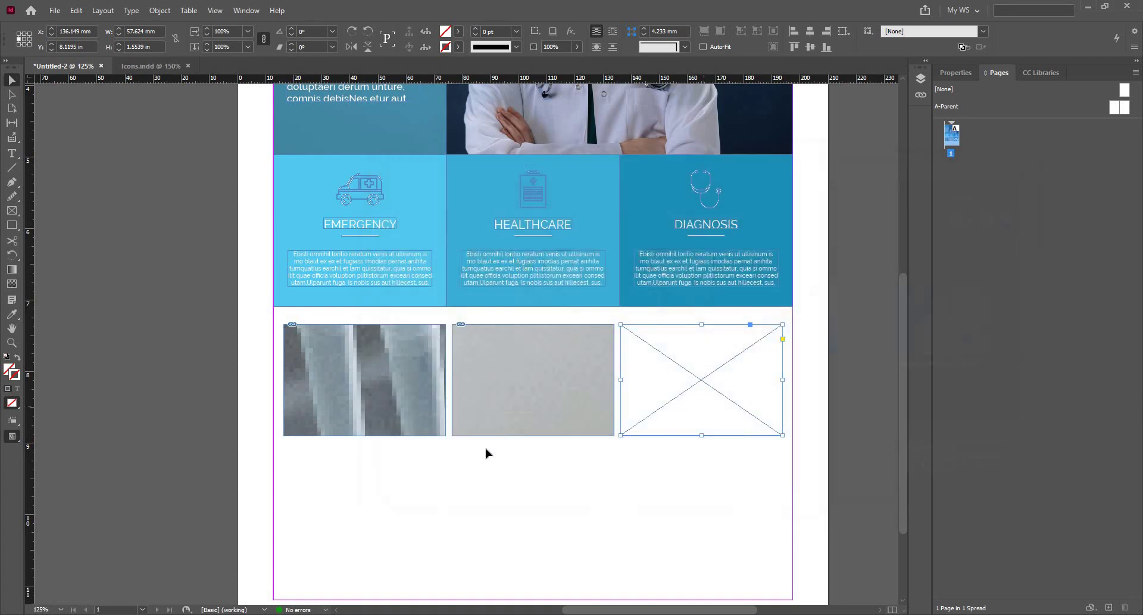
Step: Select the three picture frames together and fit their images with Fill Frame Proportionally
click(356, 471)
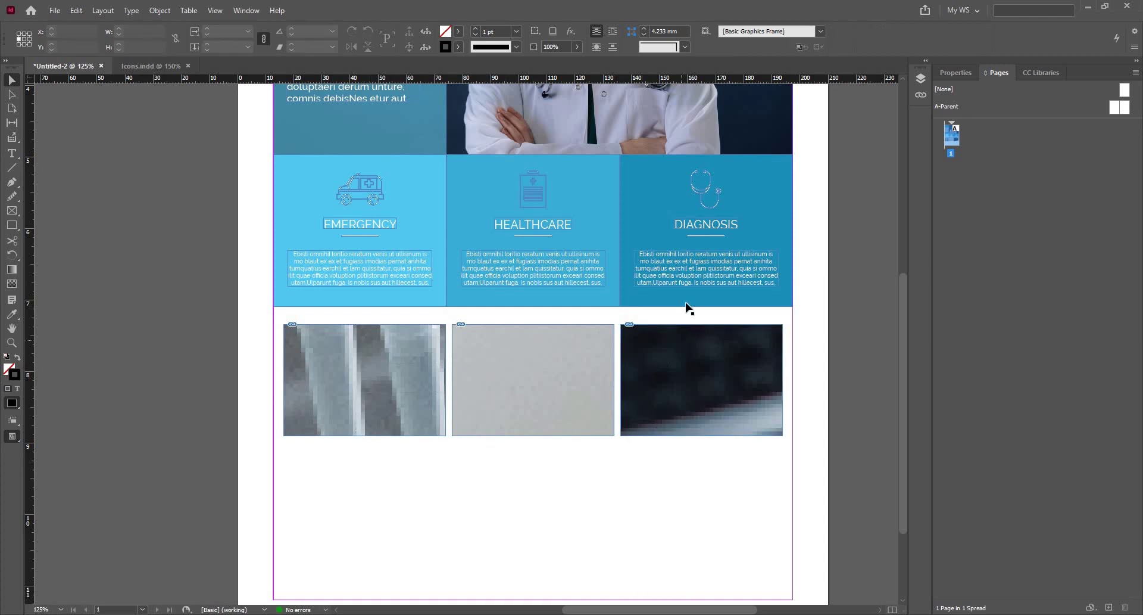
drag(356, 471, 690, 333)
click(704, 32)
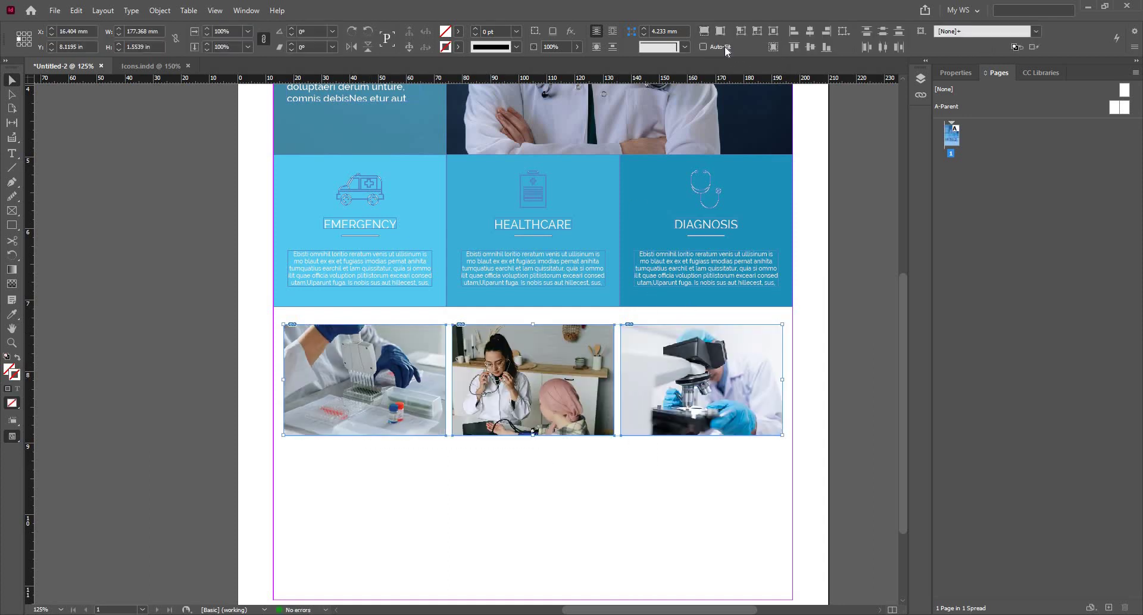
click(459, 481)
Step: Shift the lab photo straight down inside the first picture frame to a content position of about Y+ 1.17 in
click(367, 372)
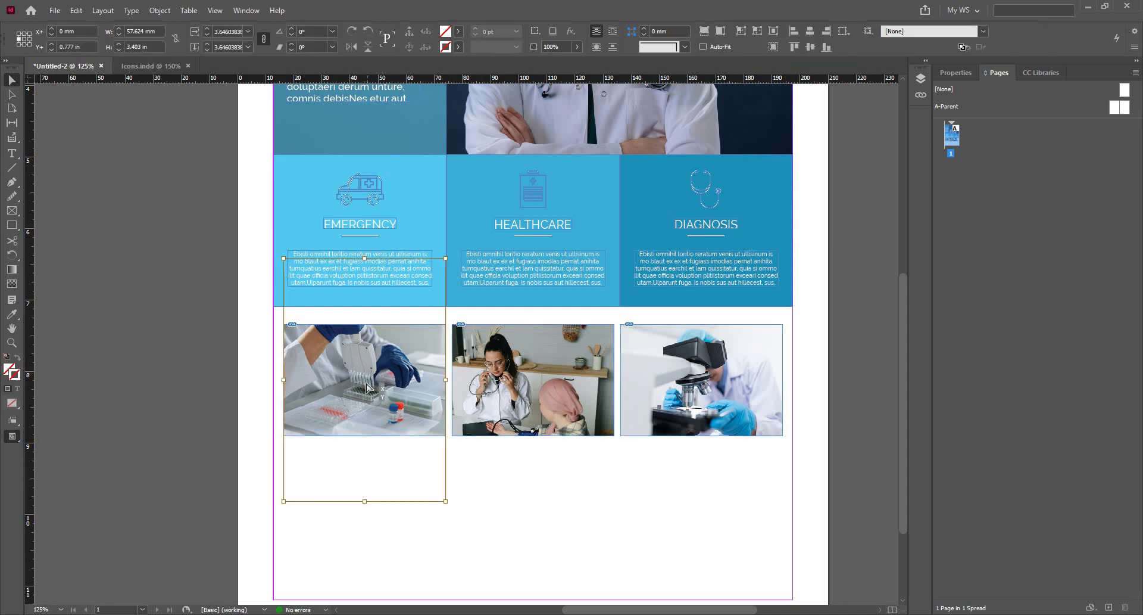
drag(368, 384, 429, 455)
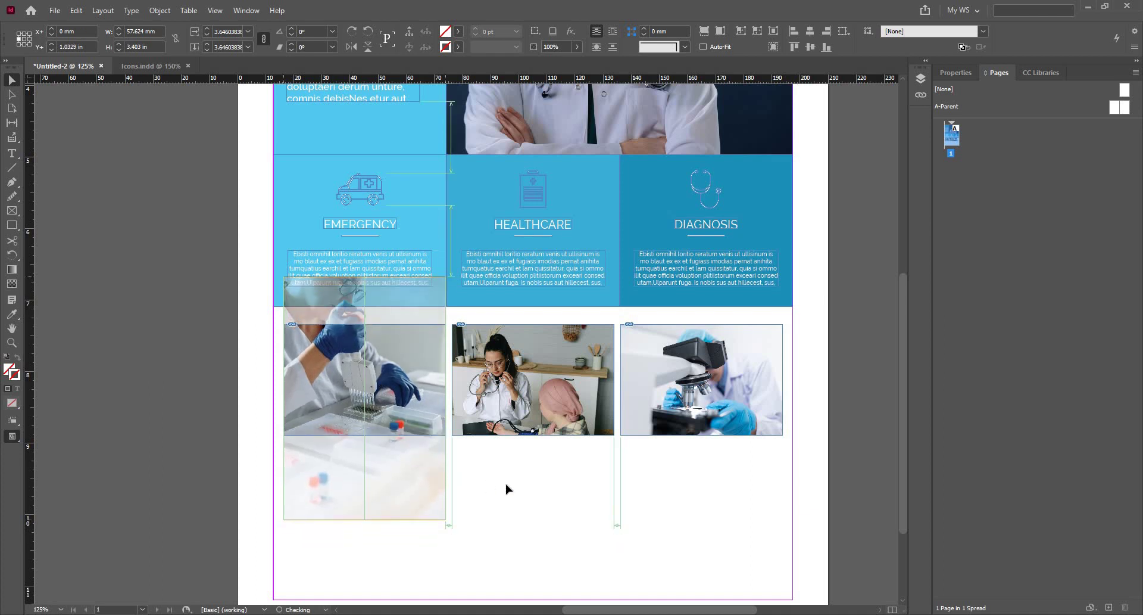
mouse_move(384, 399)
mouse_down()
mouse_move(382, 380)
mouse_move(376, 427)
mouse_move(377, 411)
mouse_up()
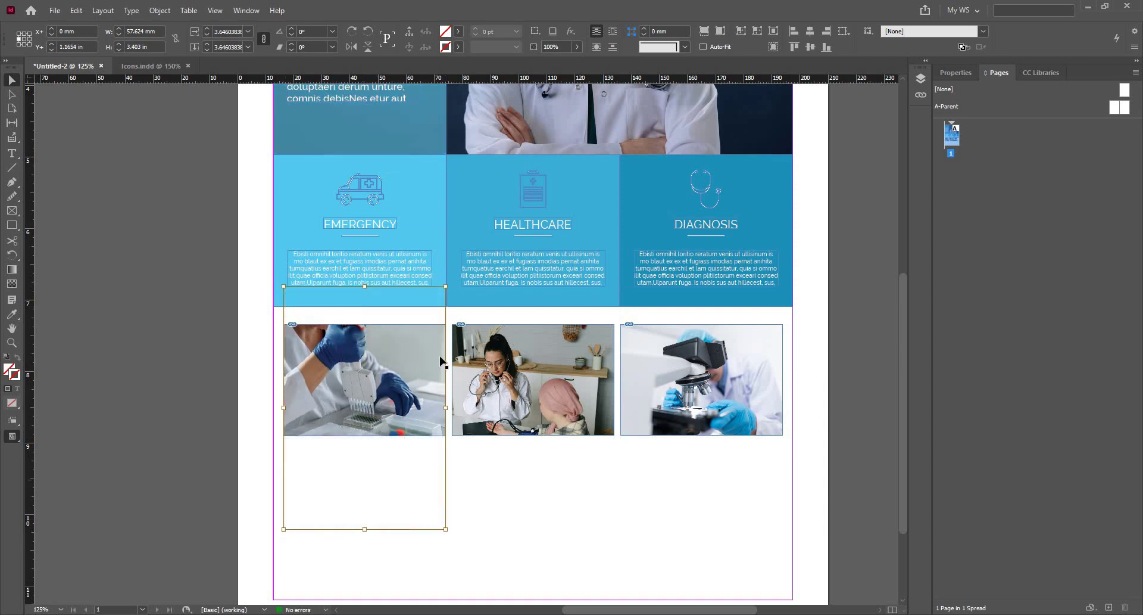
click(427, 316)
Step: Examine the flyer's overall layout, the services section, the image row and the empty space below it
scroll(407, 296, down, 1)
drag(486, 432, 488, 390)
scroll(462, 395, down, 2)
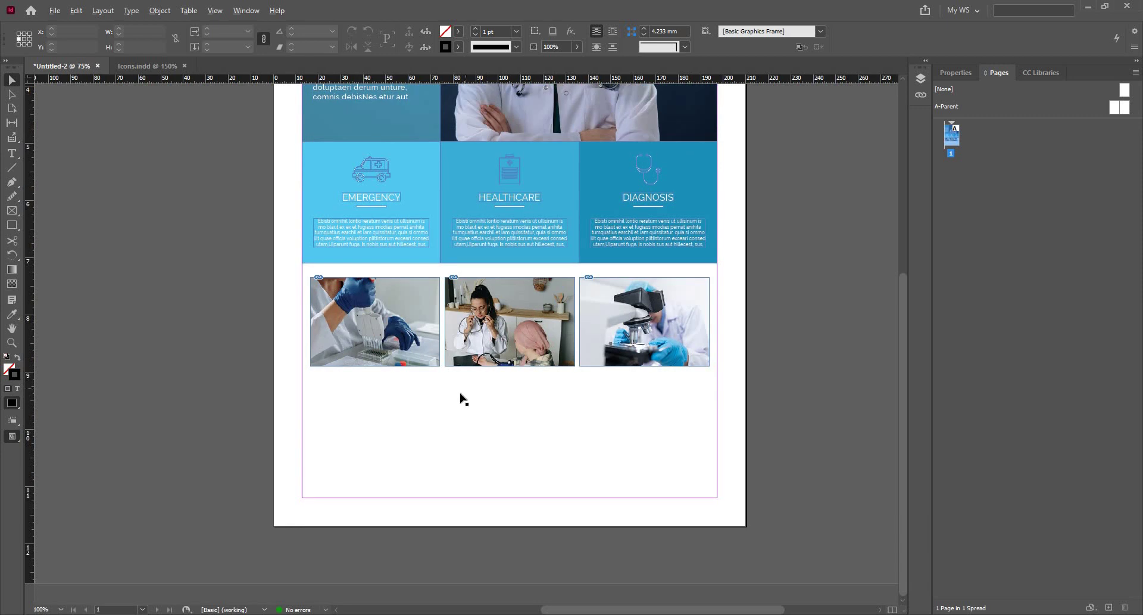
scroll(542, 437, up, 1)
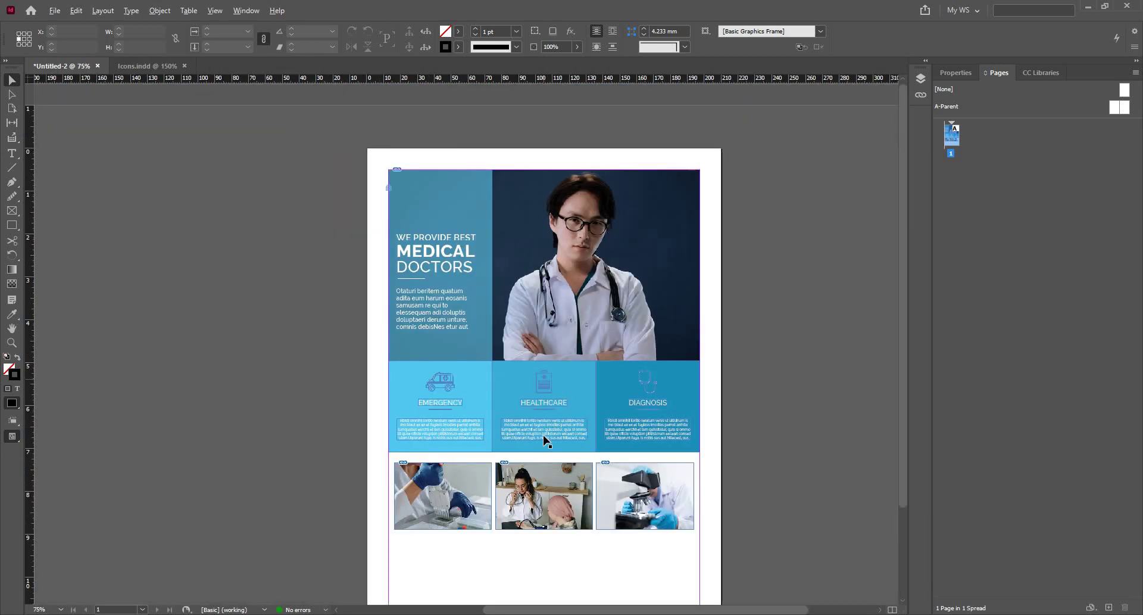
scroll(538, 443, up, 1)
scroll(554, 277, down, 3)
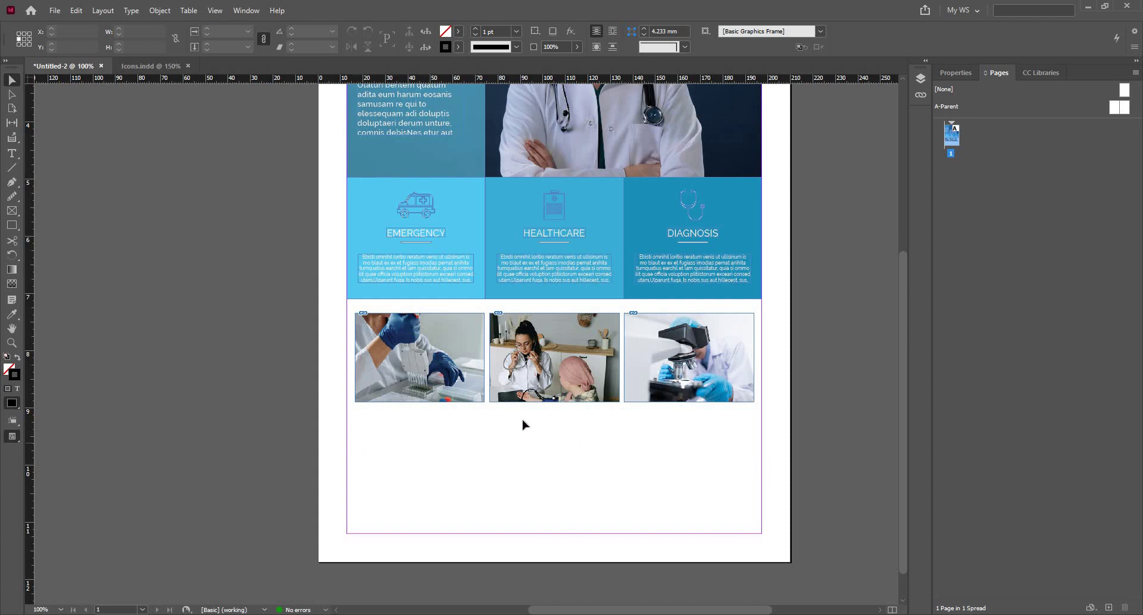
scroll(503, 464, down, 1)
scroll(518, 456, down, 1)
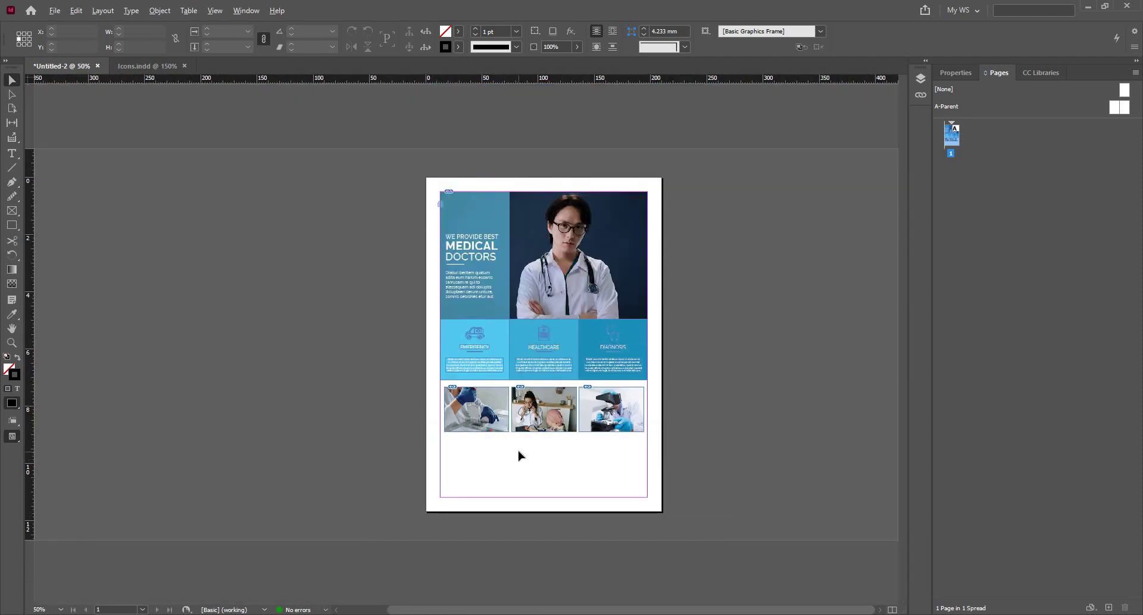
scroll(518, 455, up, 1)
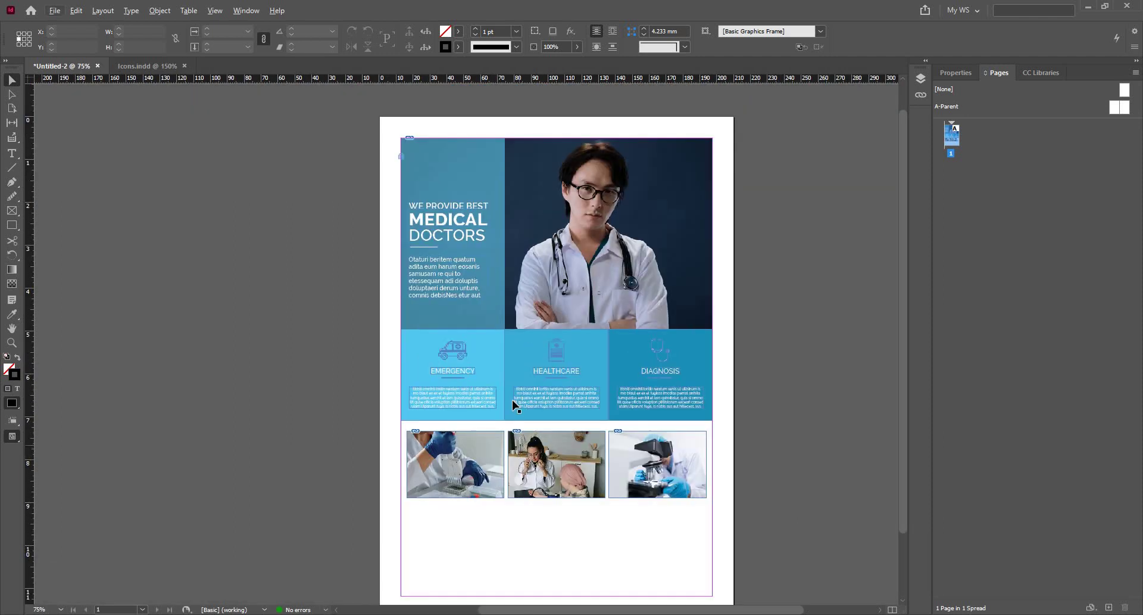
scroll(513, 403, up, 2)
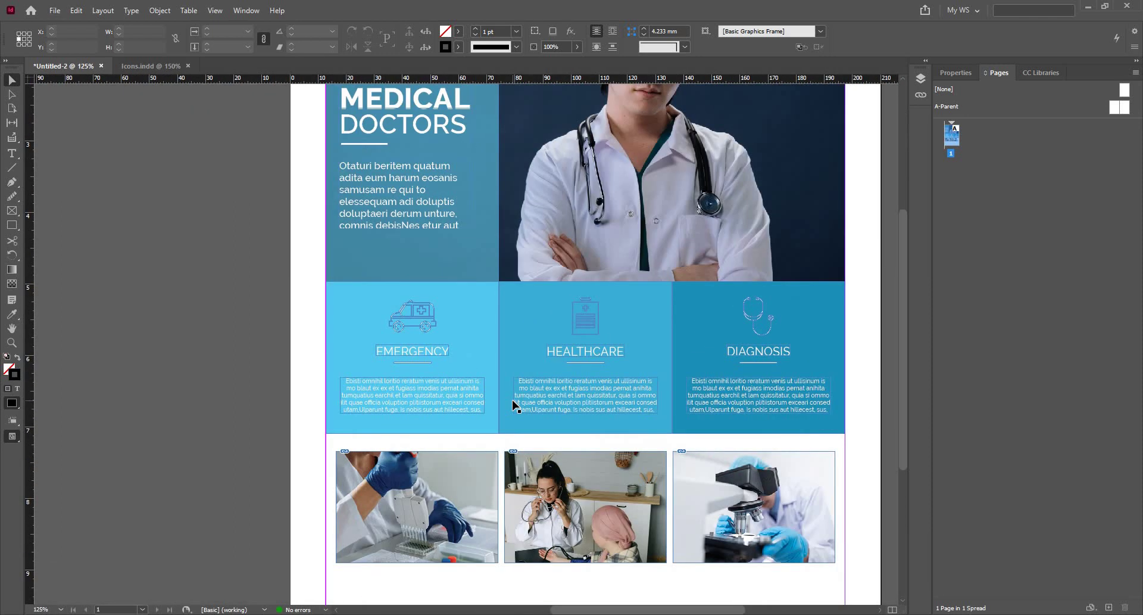
click(464, 332)
scroll(572, 291, down, 1)
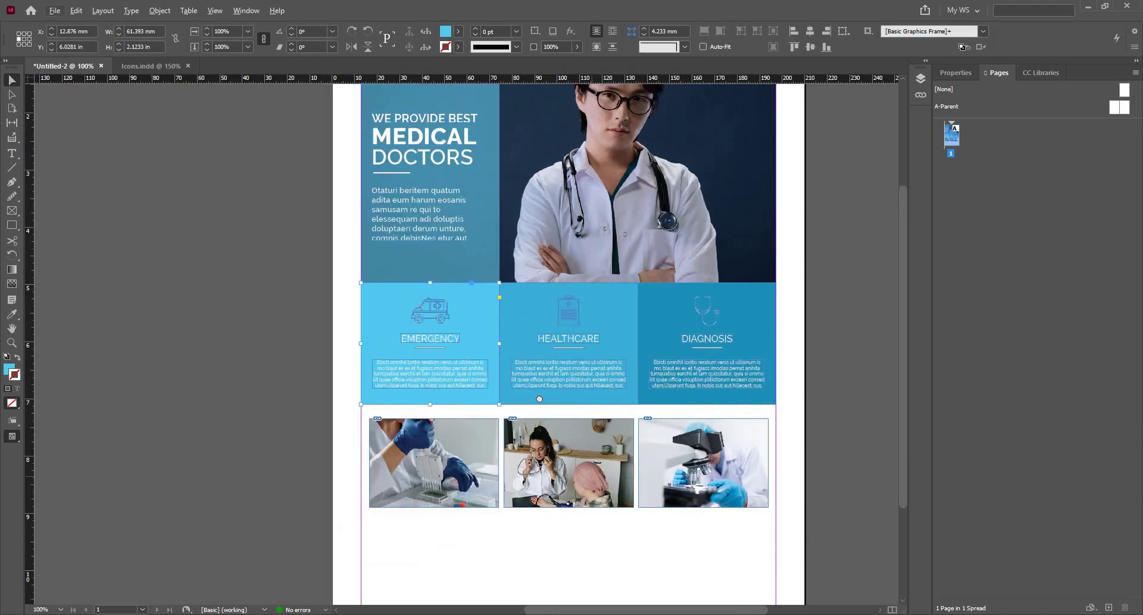
drag(586, 476, 529, 480)
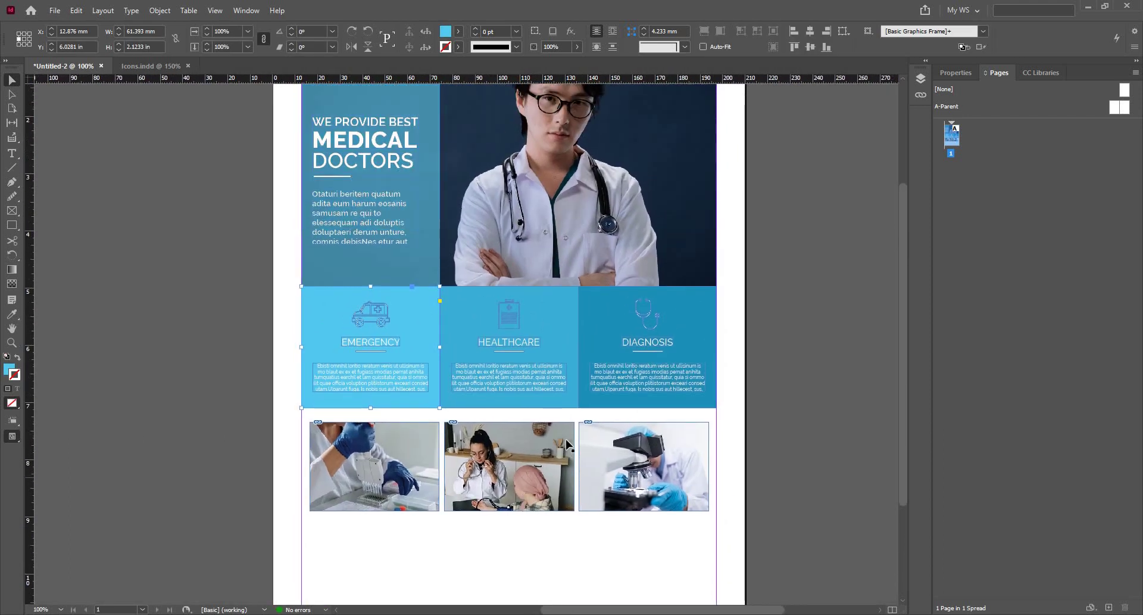
Step: Copy the MEDICAL heading frame below the first picture, at about X 17.5 mm and Y 9.39 in
scroll(567, 444, down, 1)
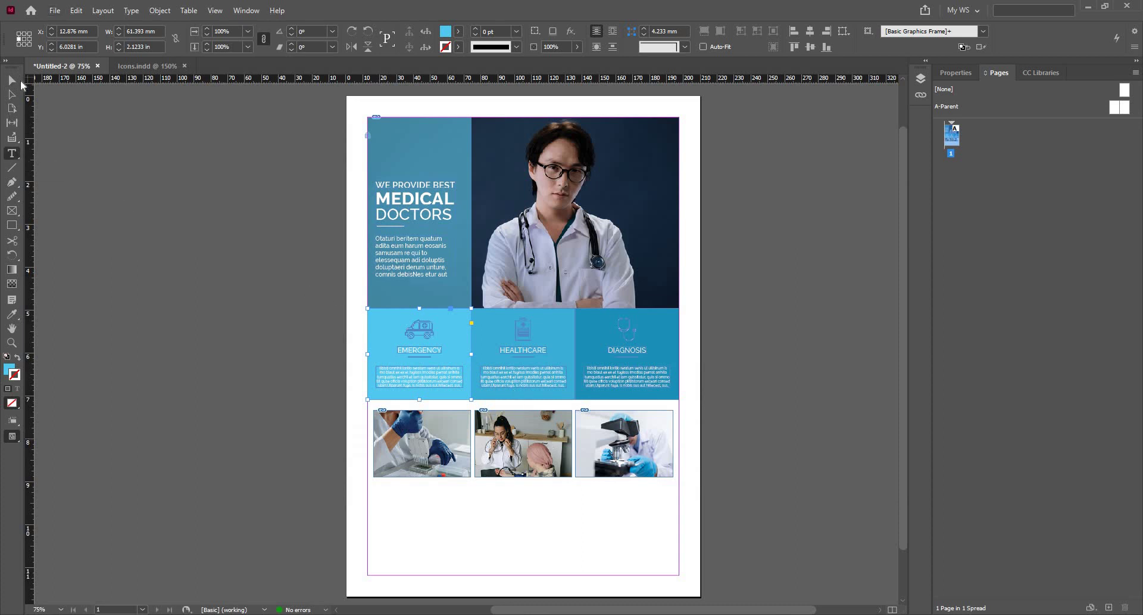
drag(402, 197, 404, 498)
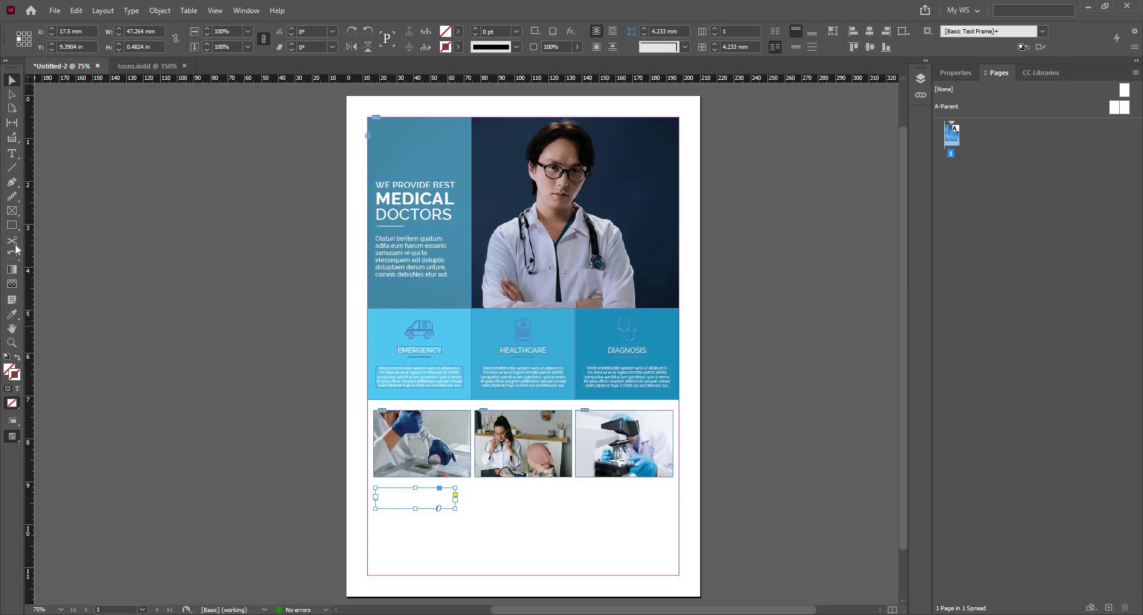
Step: Try to colour the copied MEDICAL heading by sampling the EMERGENCY panel's light blue with the Eyedropper, and undo it
key(i)
click(448, 329)
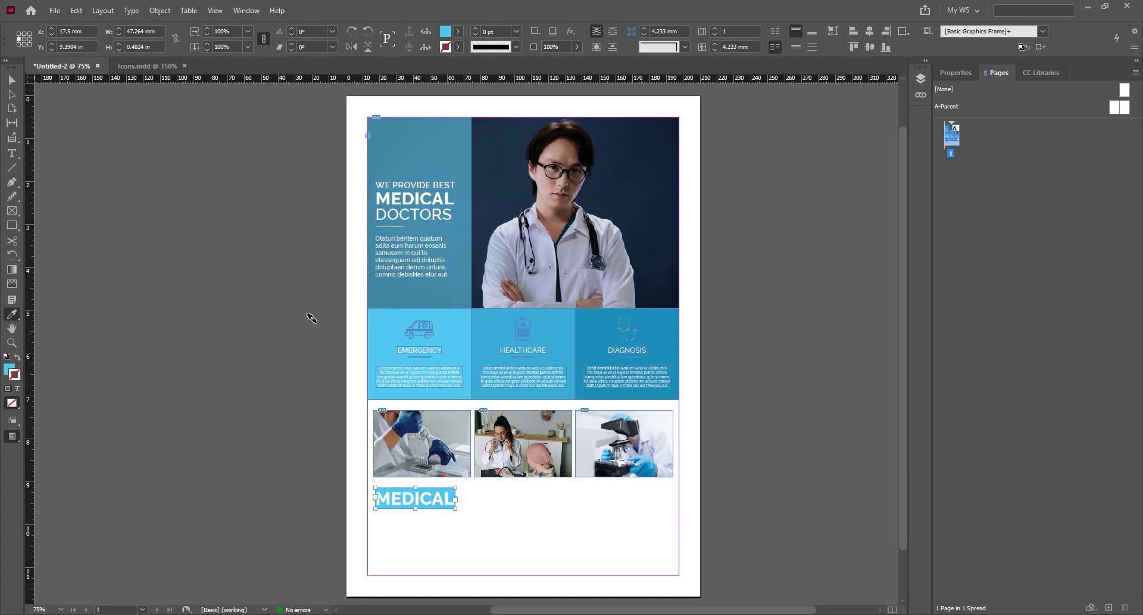
key(ctrl+z)
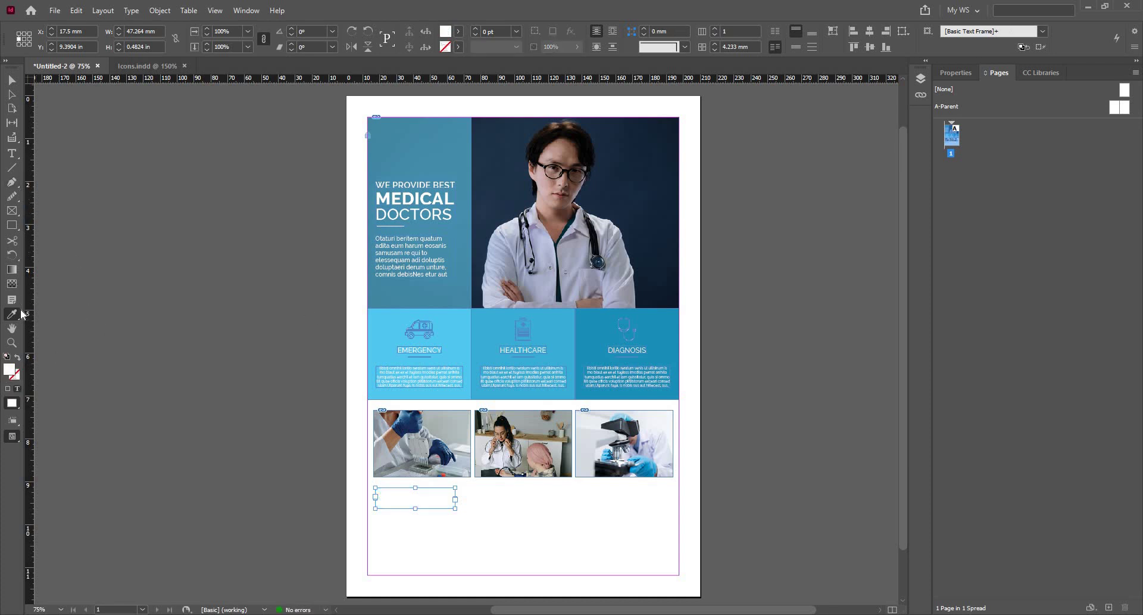
Step: Sample the EMERGENCY panel's light blue onto the copied MEDICAL frame and open its fill in the Color Picker for the hex code
click(12, 93)
click(430, 495)
click(9, 318)
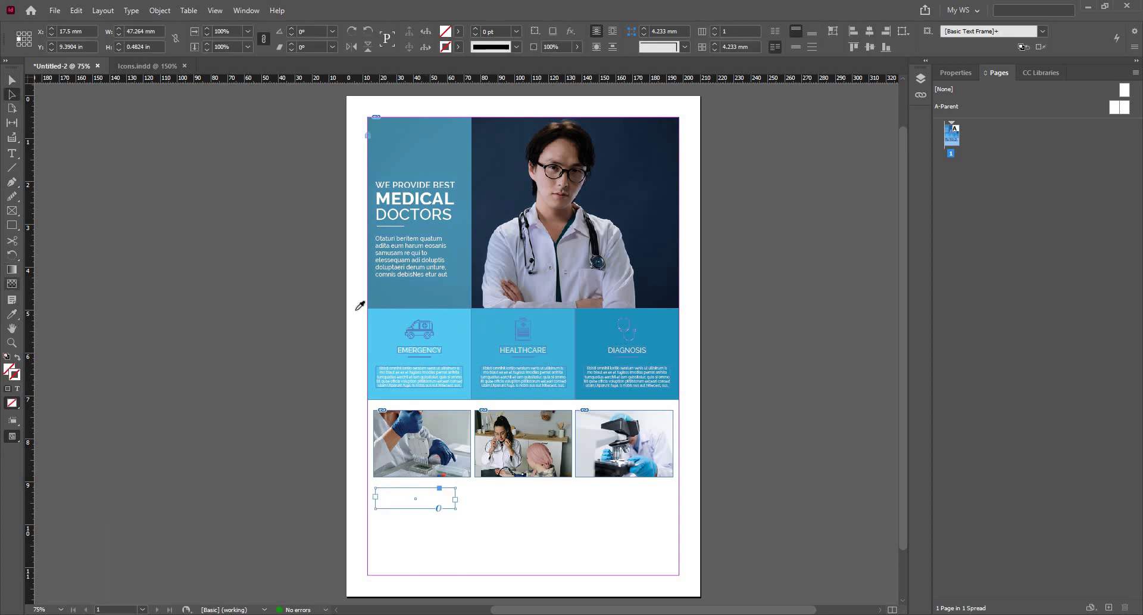
click(437, 316)
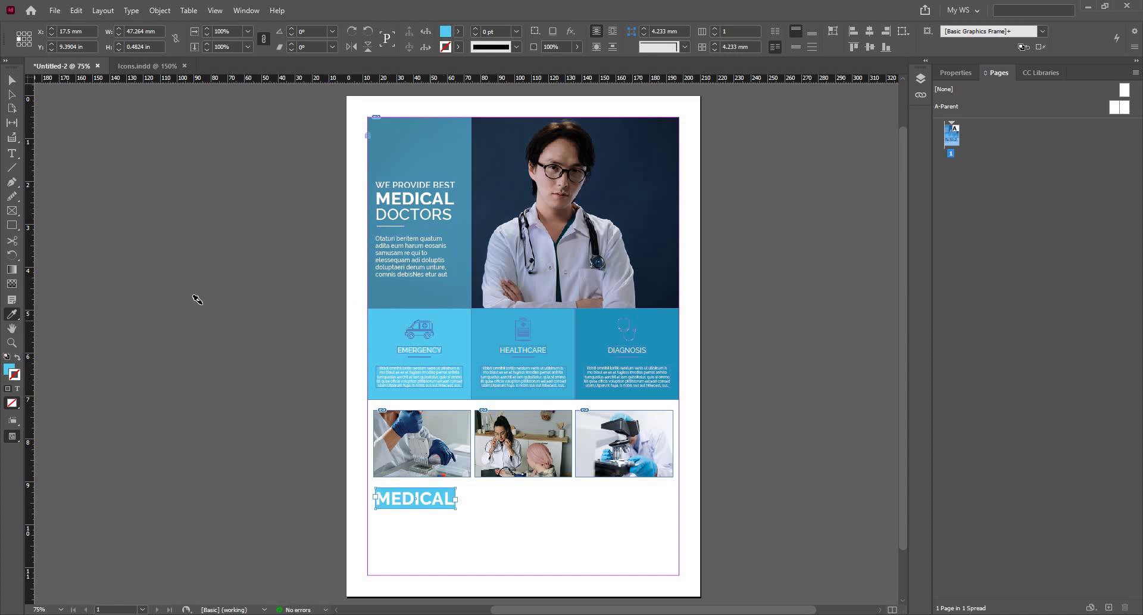
double_click(8, 370)
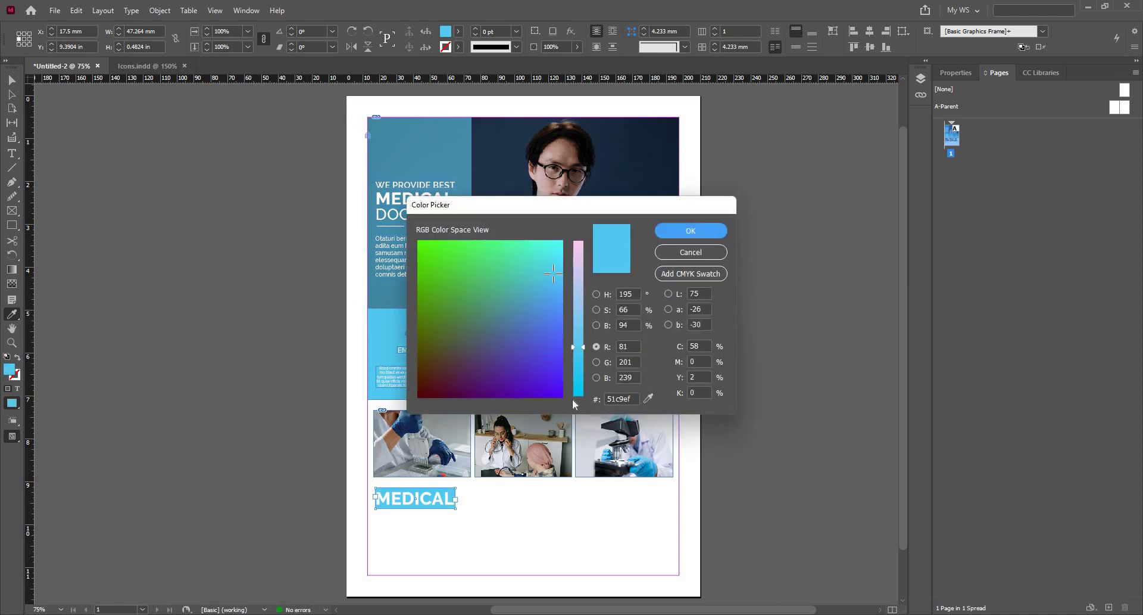
click(691, 231)
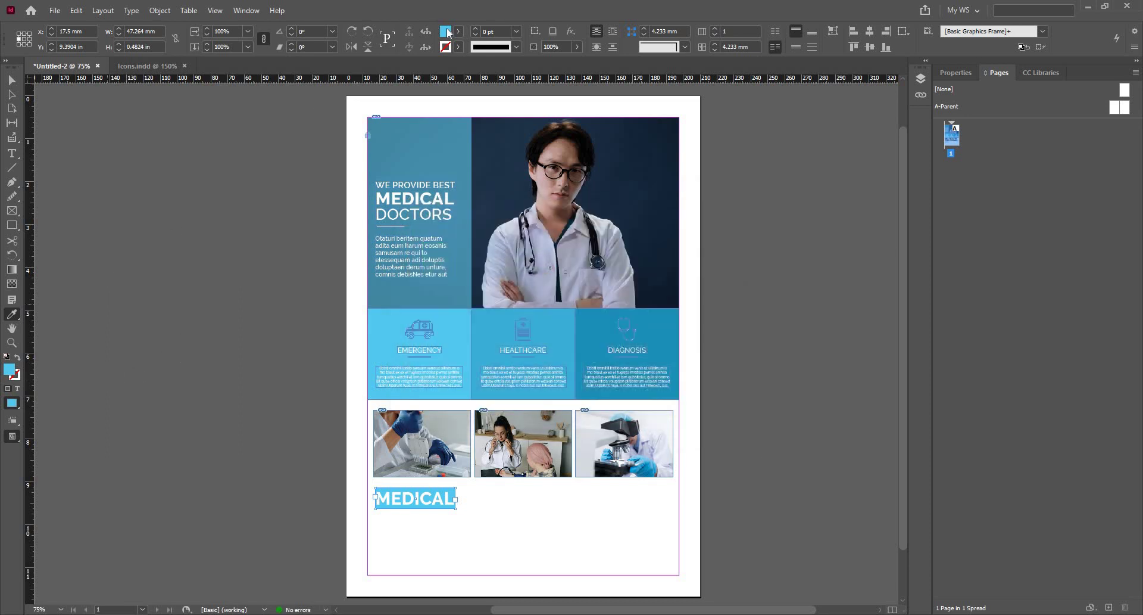
Step: Remove the copied MEDICAL frame's blue fill and colour its text with hex 51c9ef instead
click(380, 67)
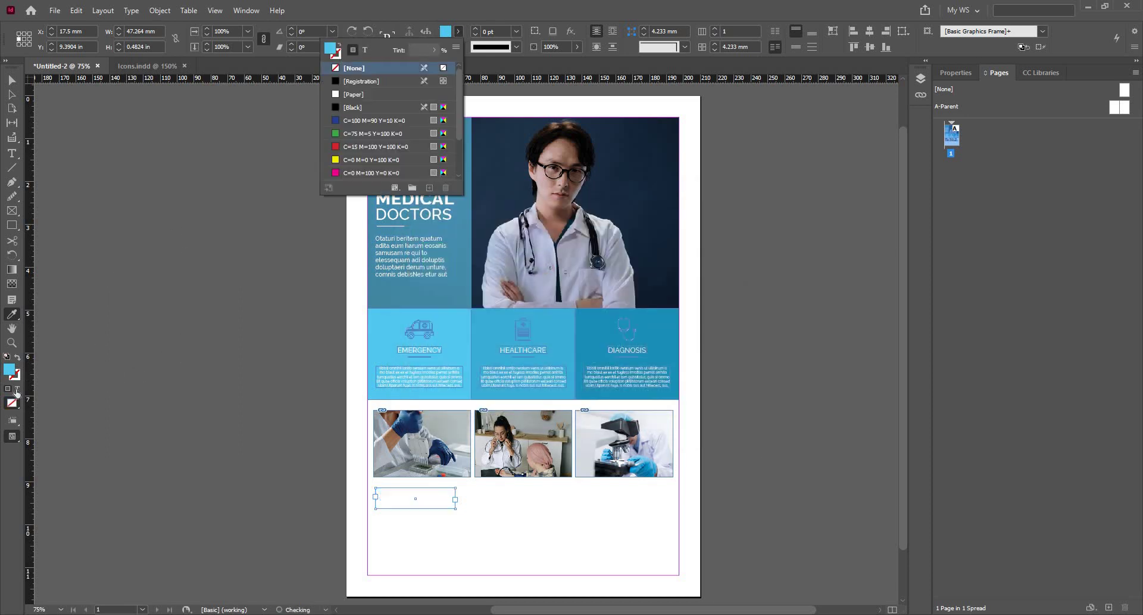
click(366, 50)
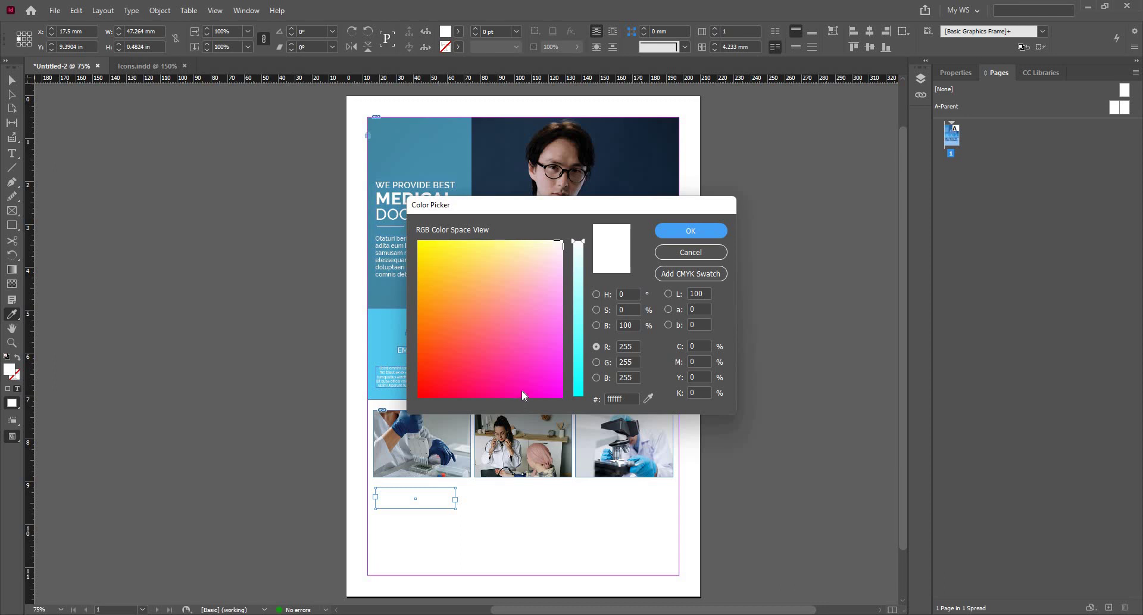
key(Tab)
text(51c9ef)
click(694, 225)
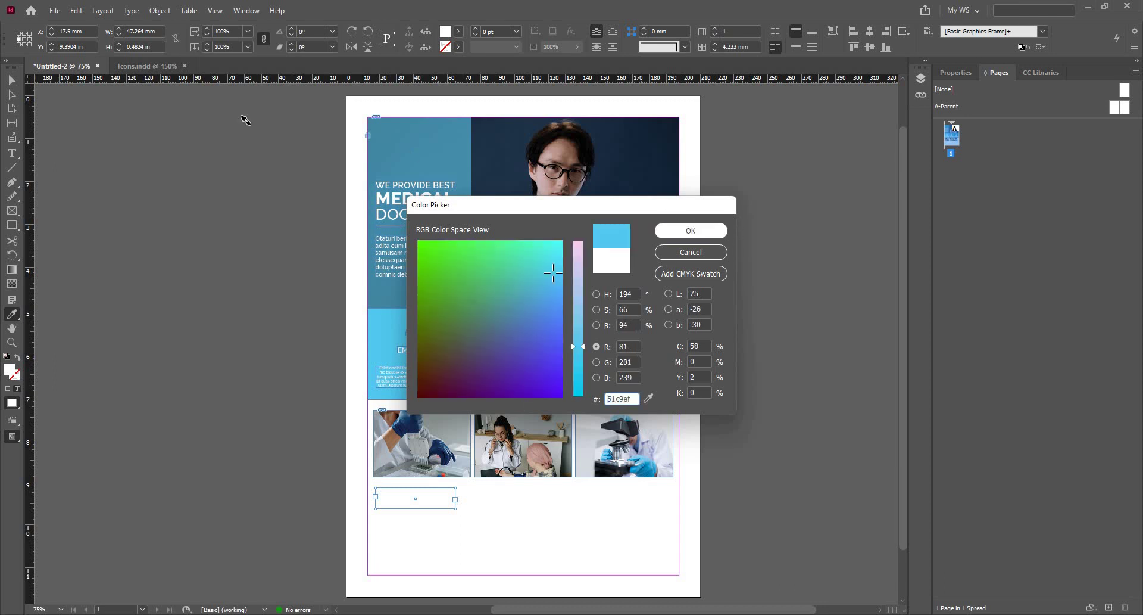
key(v)
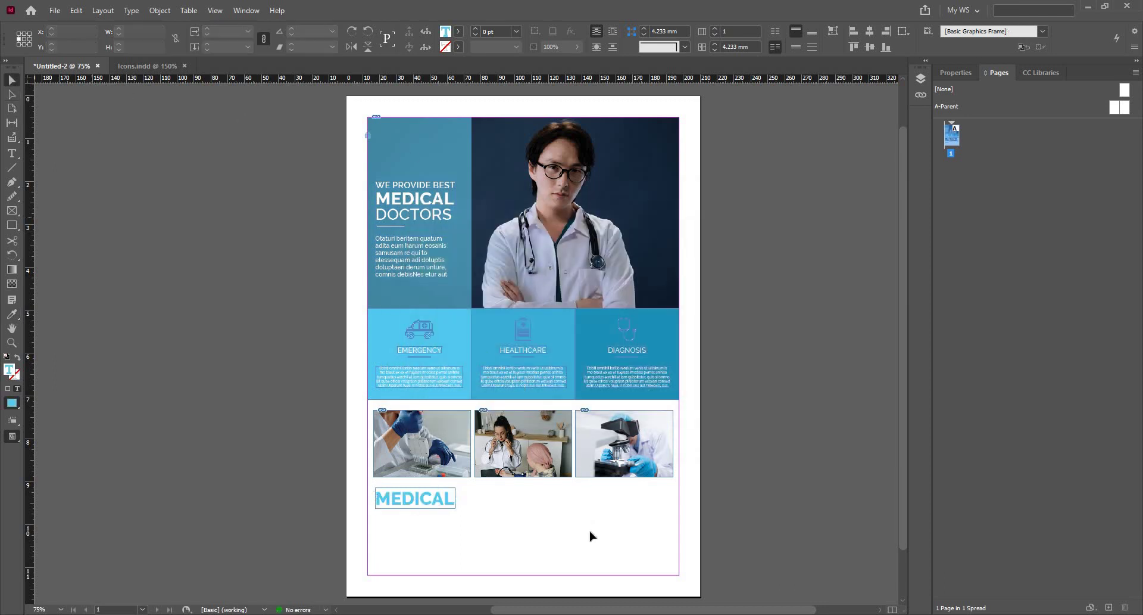
click(591, 532)
Step: Replace the copied MEDICAL heading with "ABOUT US!" and resize its frame to about 57 mm wide and 0.39 in high
scroll(489, 552, up, 2)
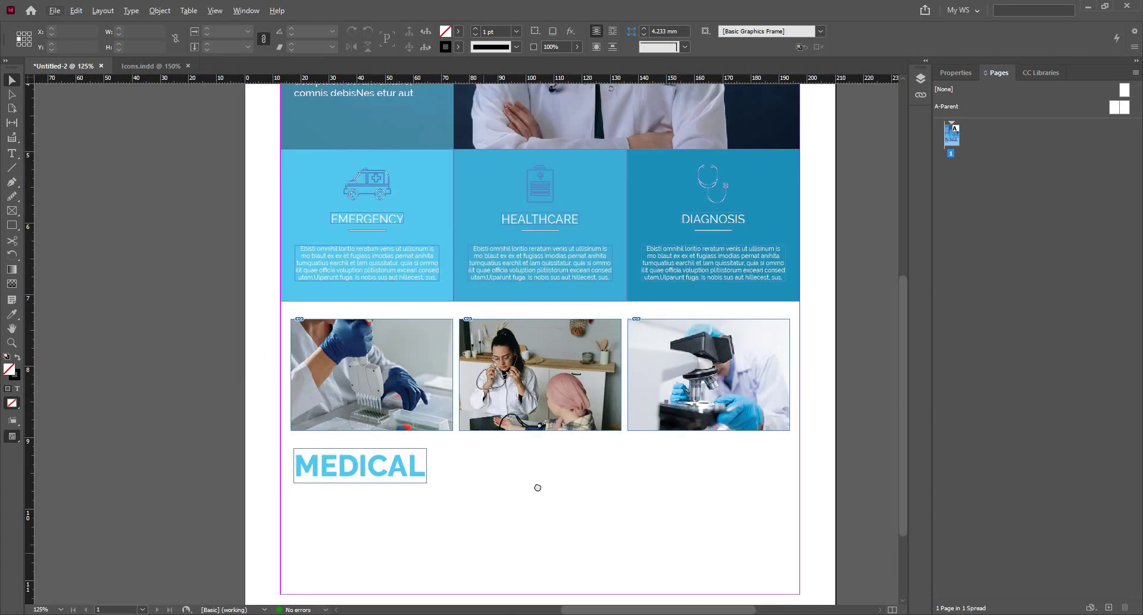
scroll(441, 433, down, 1)
double_click(441, 427)
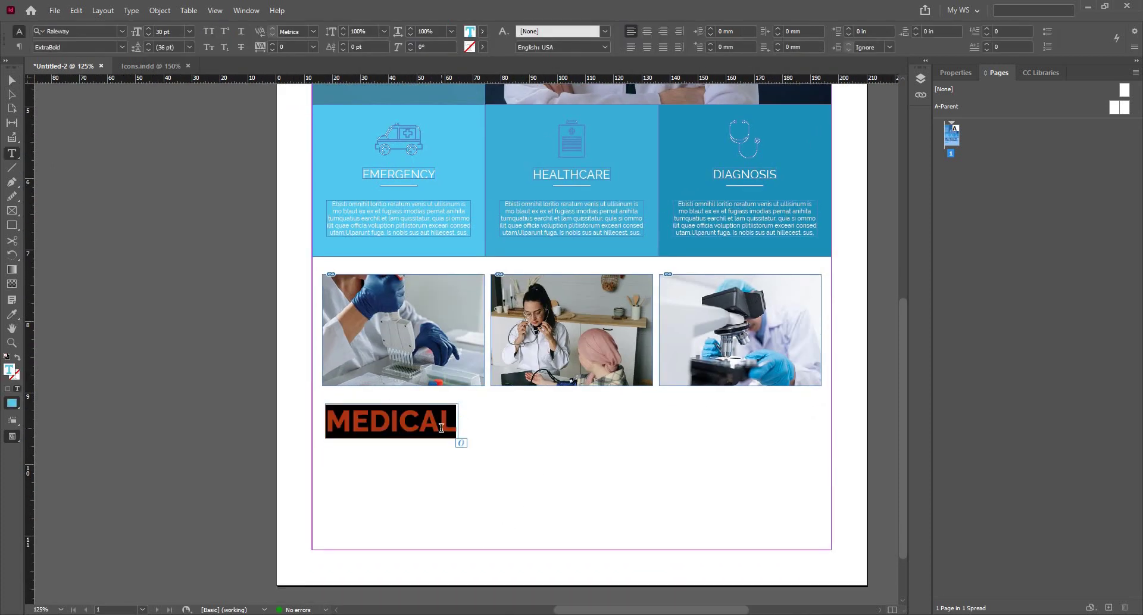
text(AB)
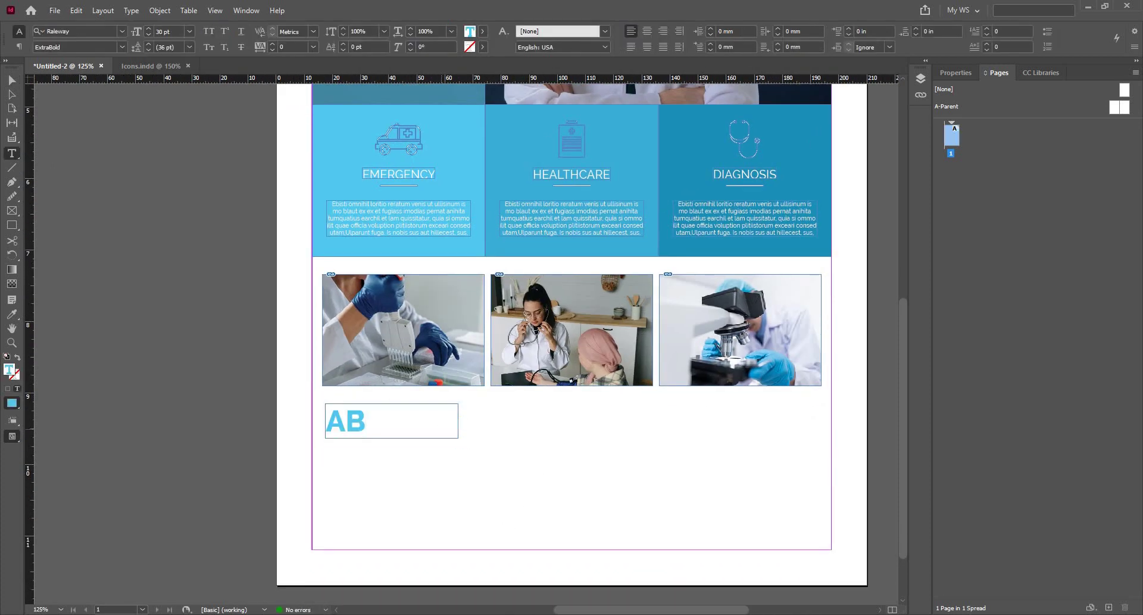
text(OUT US)
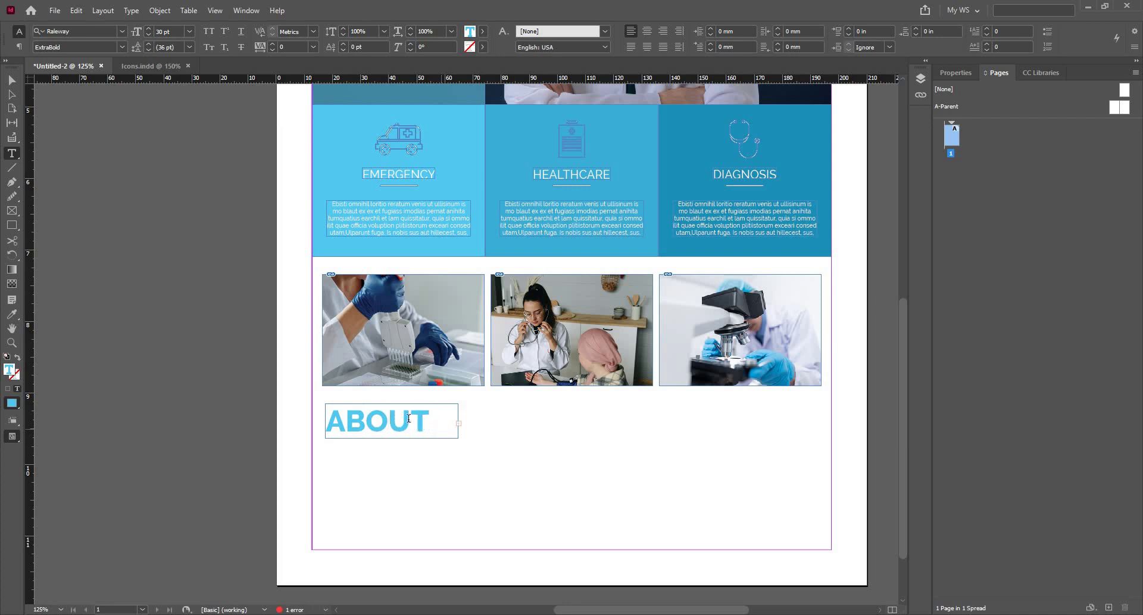
key(Escape)
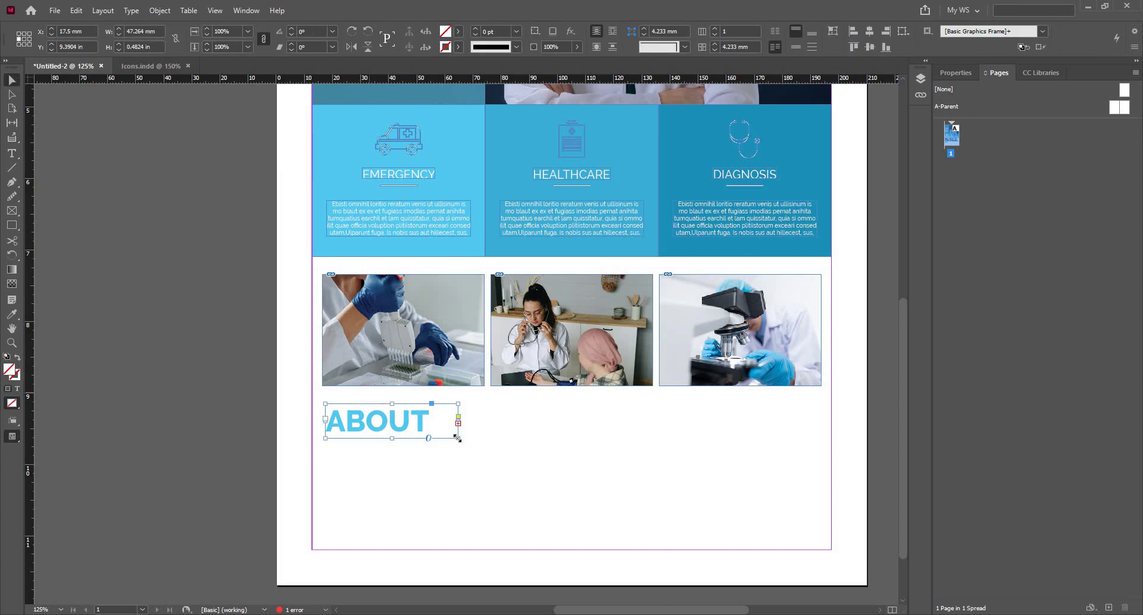
double_click(457, 438)
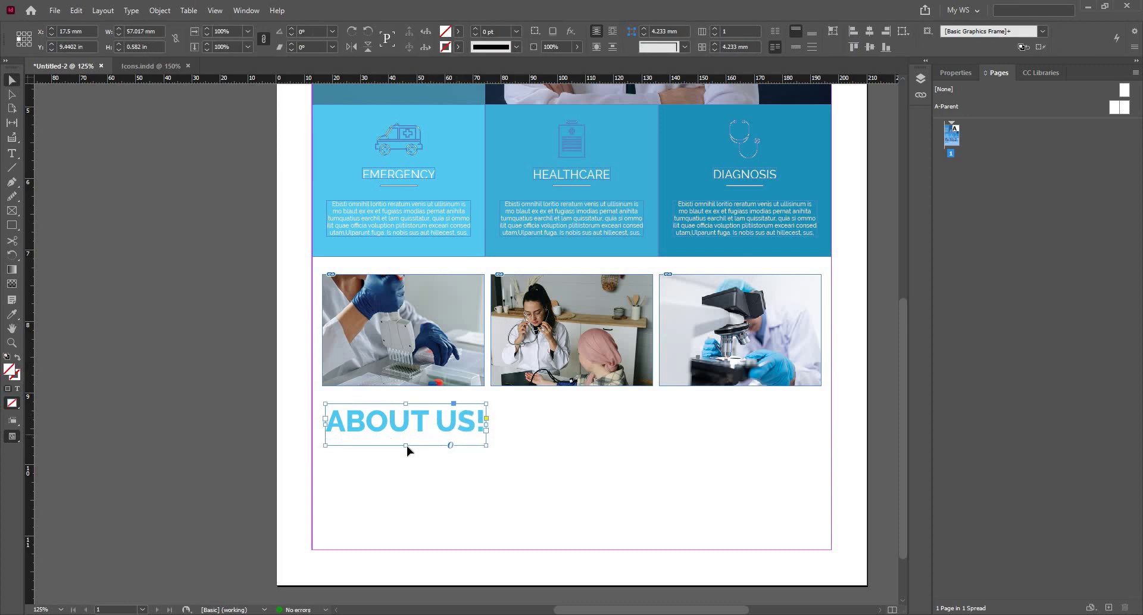
drag(407, 446, 436, 431)
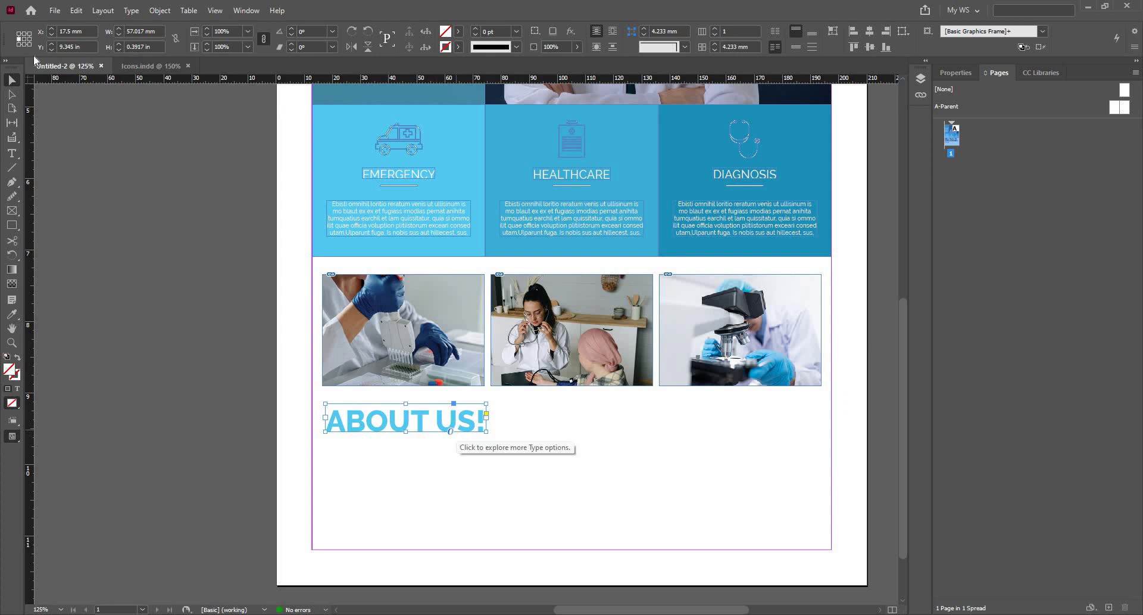
Step: Set the ABOUT US! heading's font size to 25 pt and fit its frame to the text
click(11, 153)
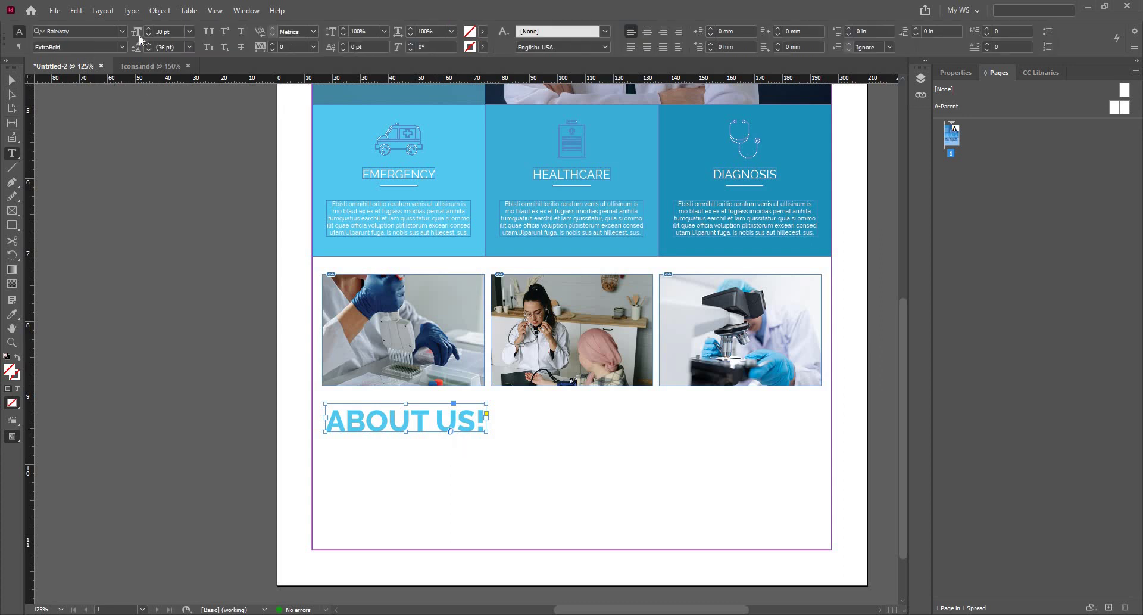
click(178, 31)
text(25)
key(Return)
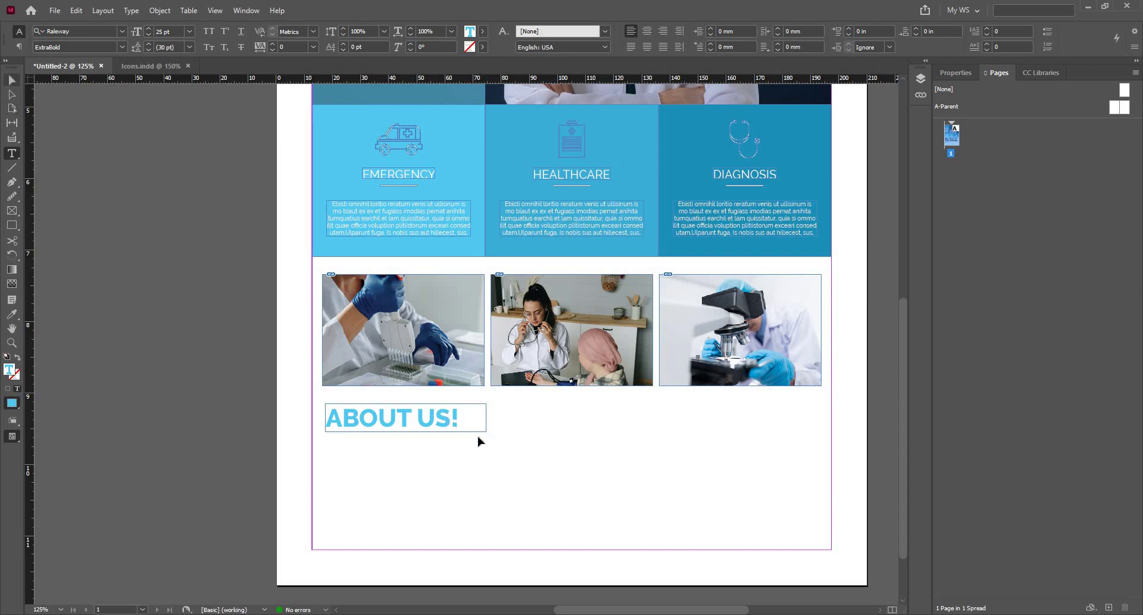
key(Escape)
double_click(487, 432)
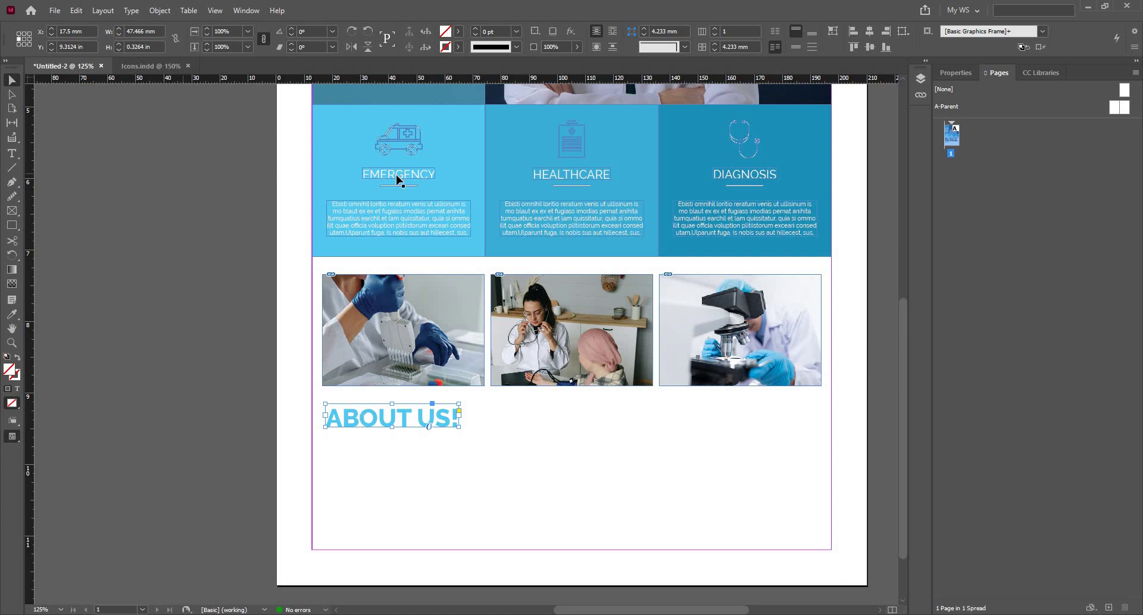
Step: Draw a thin rule about 17.6 mm long and 0.02 in high below the ABOUT US! heading and give it the heading's light blue
click(12, 225)
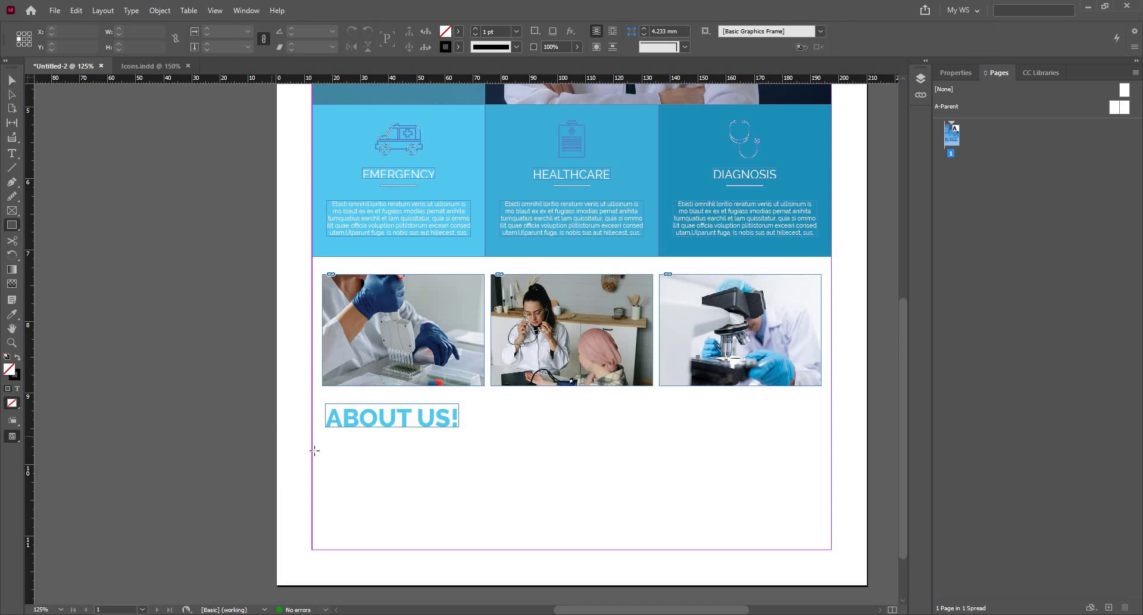
scroll(320, 449, up, 5)
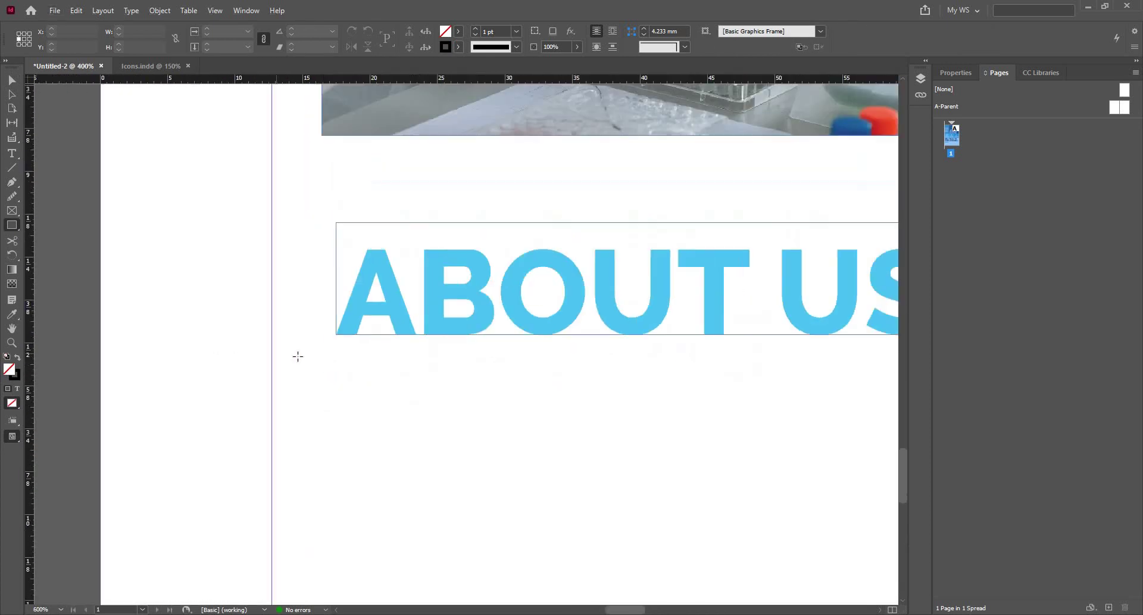
drag(290, 358, 447, 361)
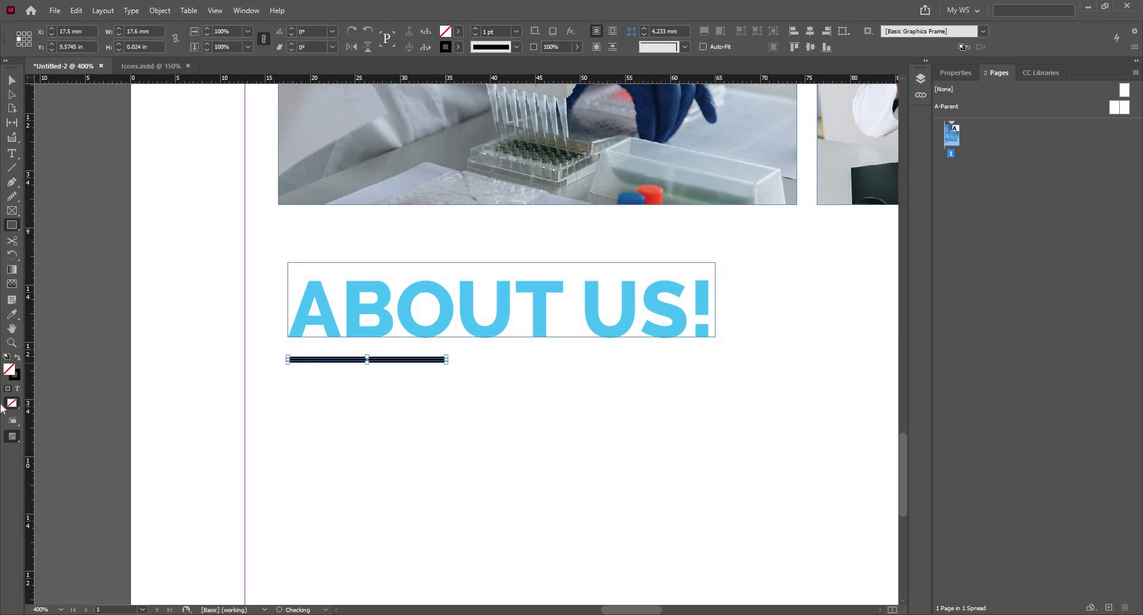
click(12, 315)
click(307, 313)
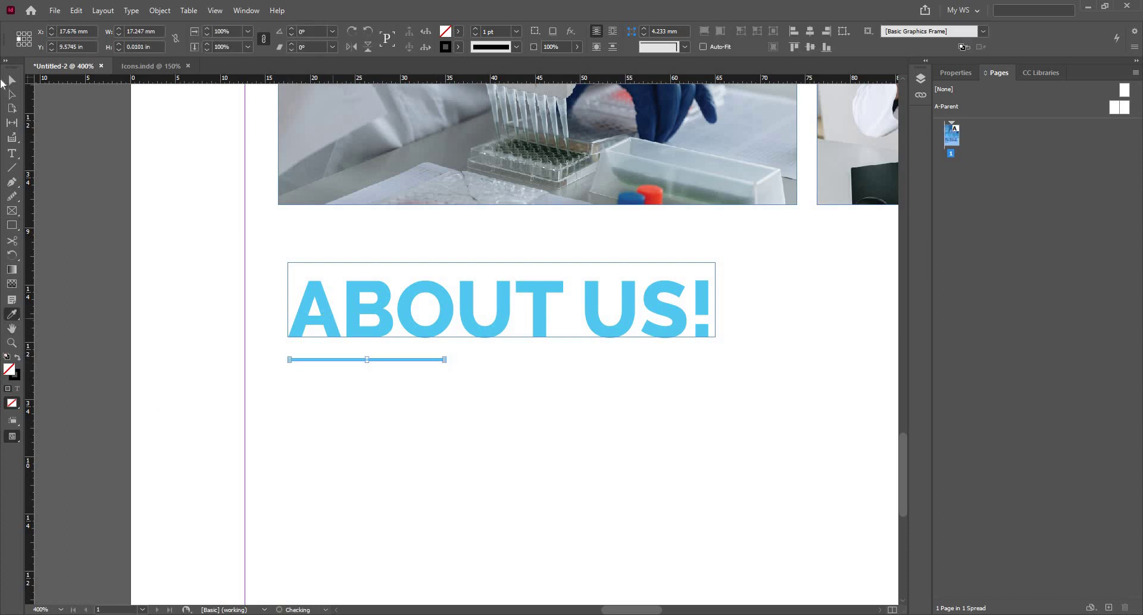
click(12, 80)
Step: Draw a text frame about 83 mm wide and 0.98 in high below the blue rule and delete it
key(ctrl+minus)
key(ctrl+minus)
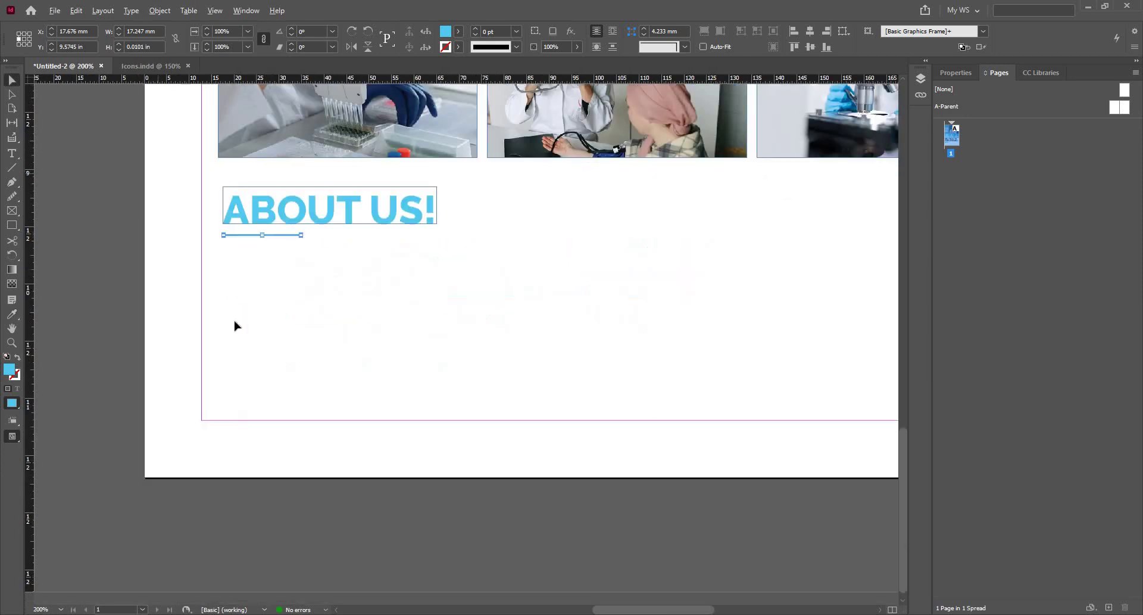
key(ctrl+minus)
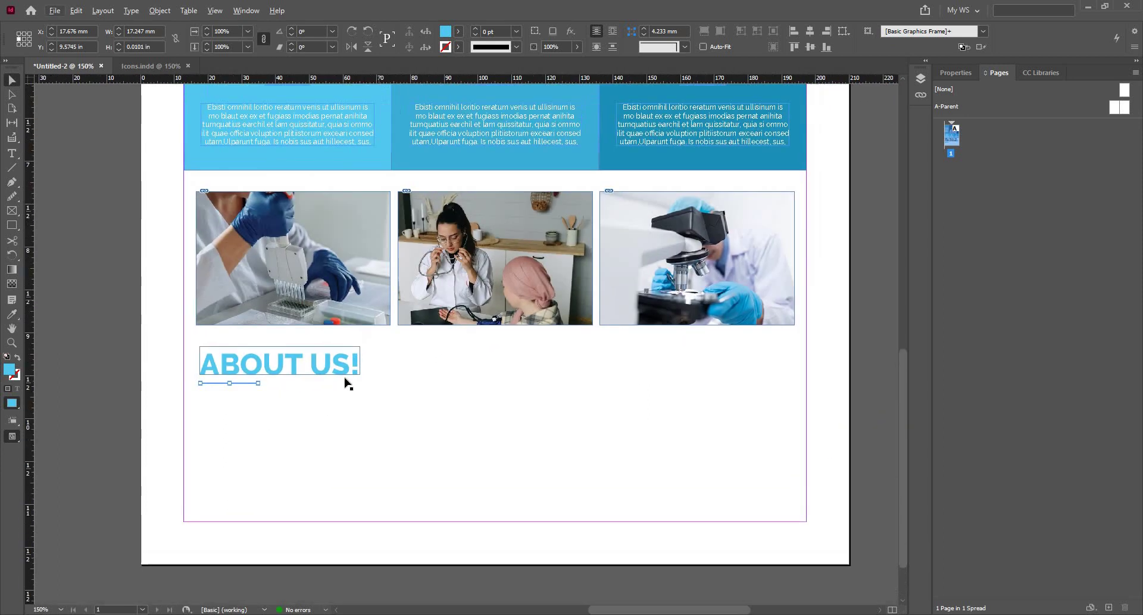
scroll(262, 423, up, 1)
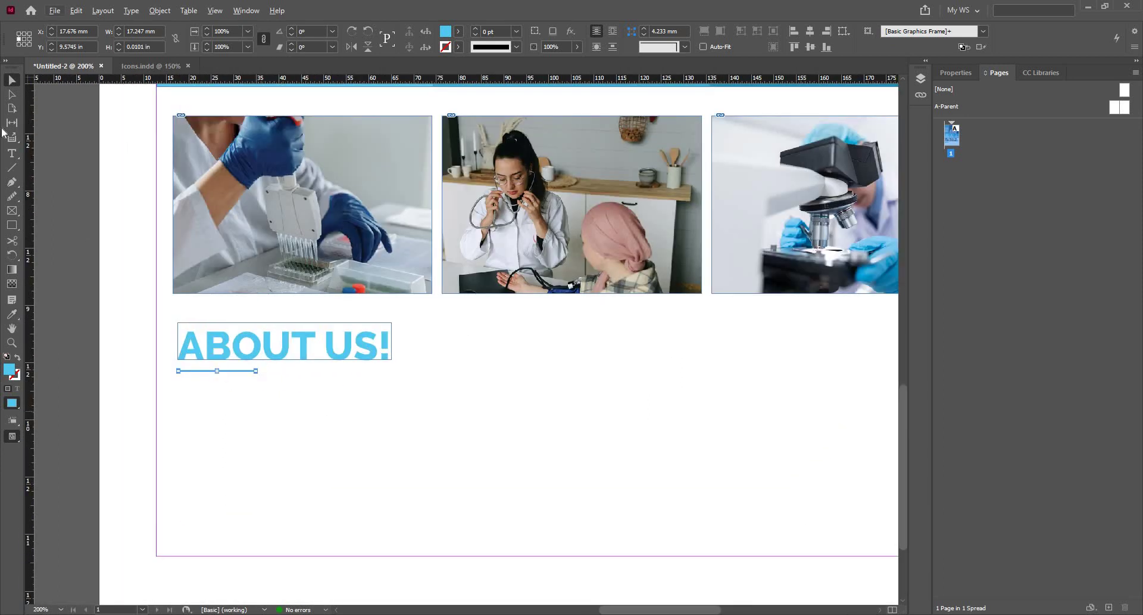
click(14, 158)
drag(179, 382, 554, 493)
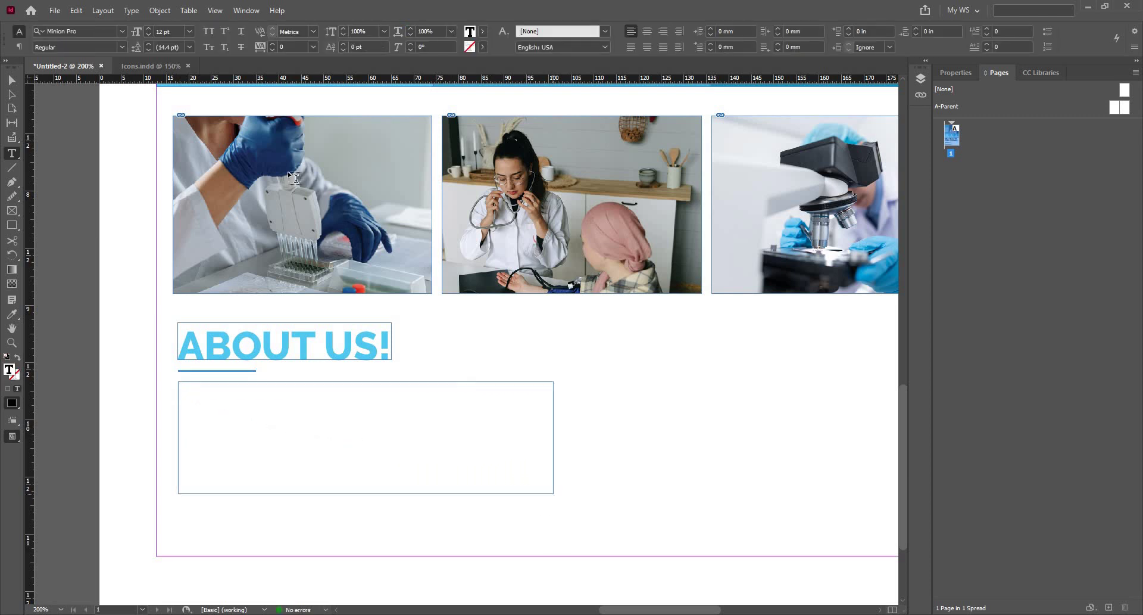
key(ctrl+minus)
key(ctrl+minus)
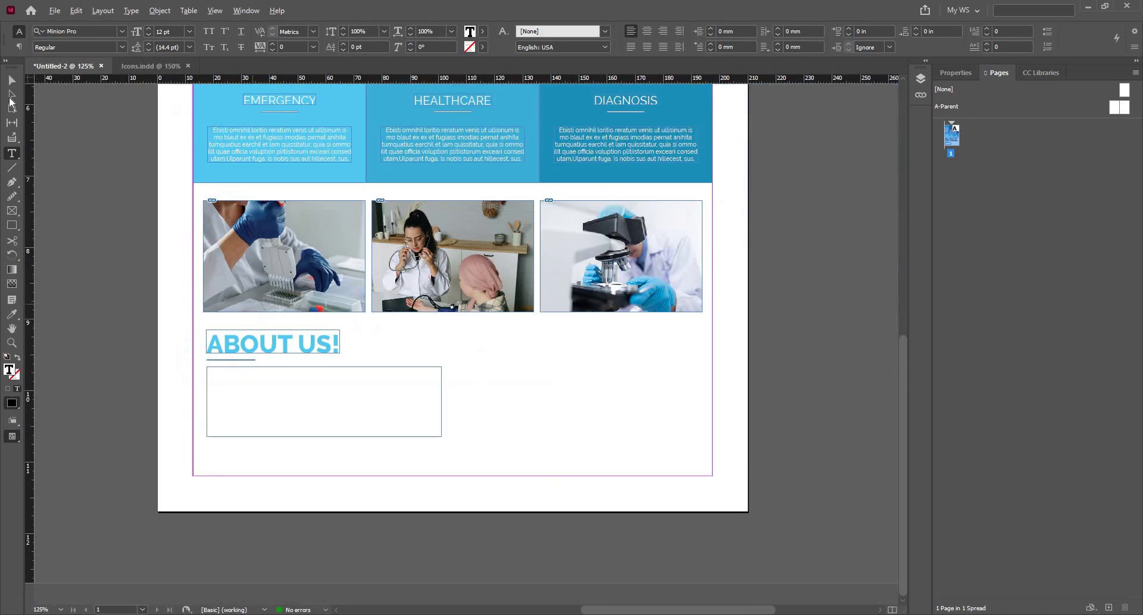
click(13, 85)
double_click(236, 134)
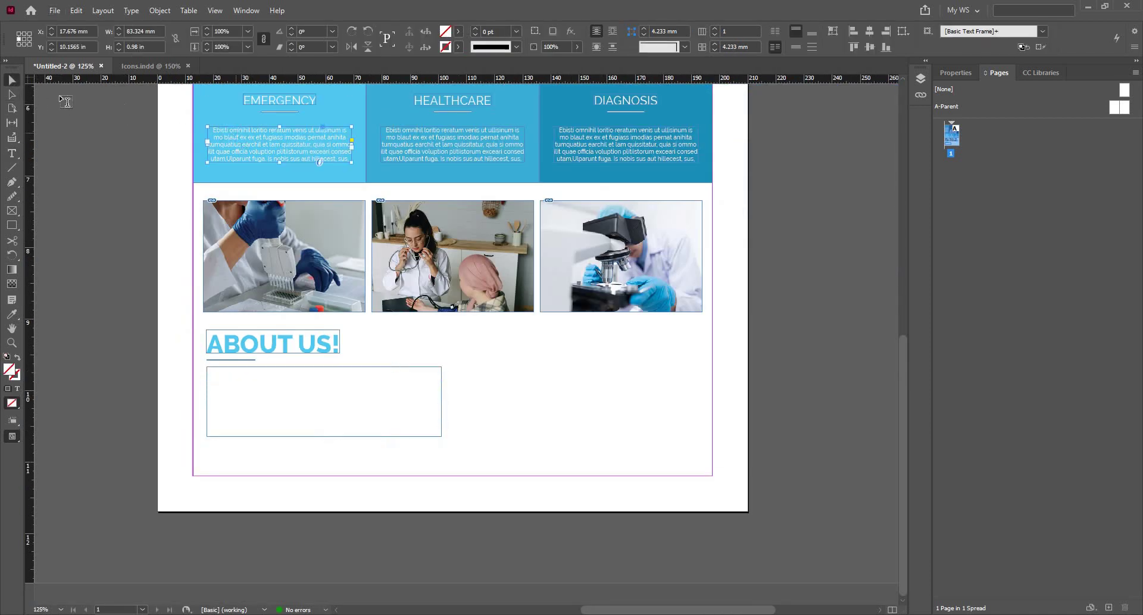
key(Escape)
click(436, 367)
key(Delete)
Step: Copy the EMERGENCY paragraph frame below the blue rule, at about X 18 mm and Y 10.15 in
click(281, 141)
drag(288, 173, 235, 389)
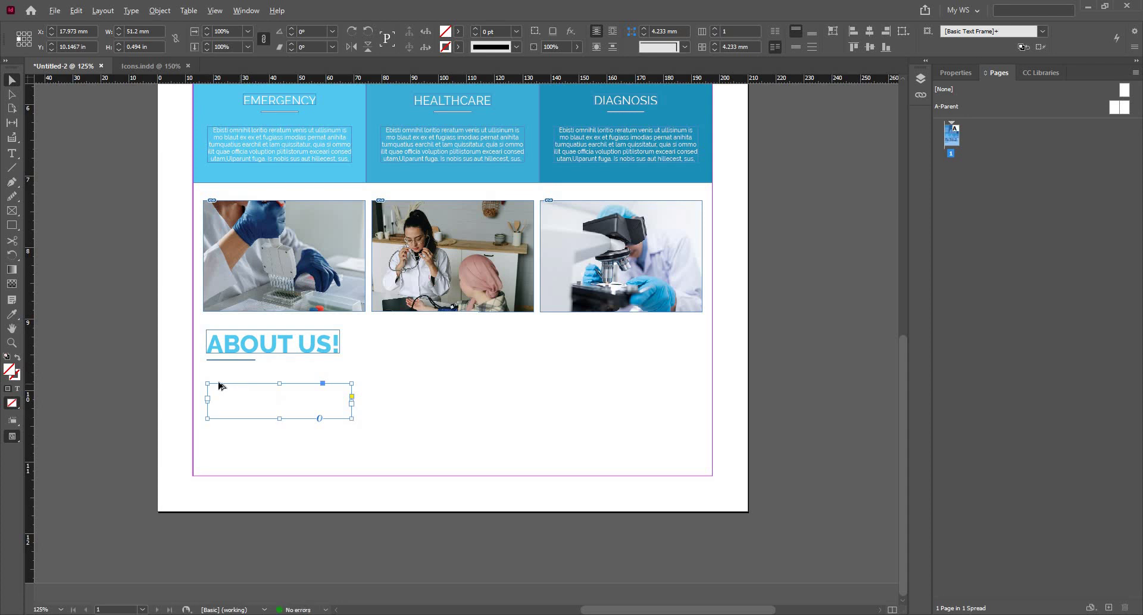
key(ctrl+equal)
key(ctrl+equal)
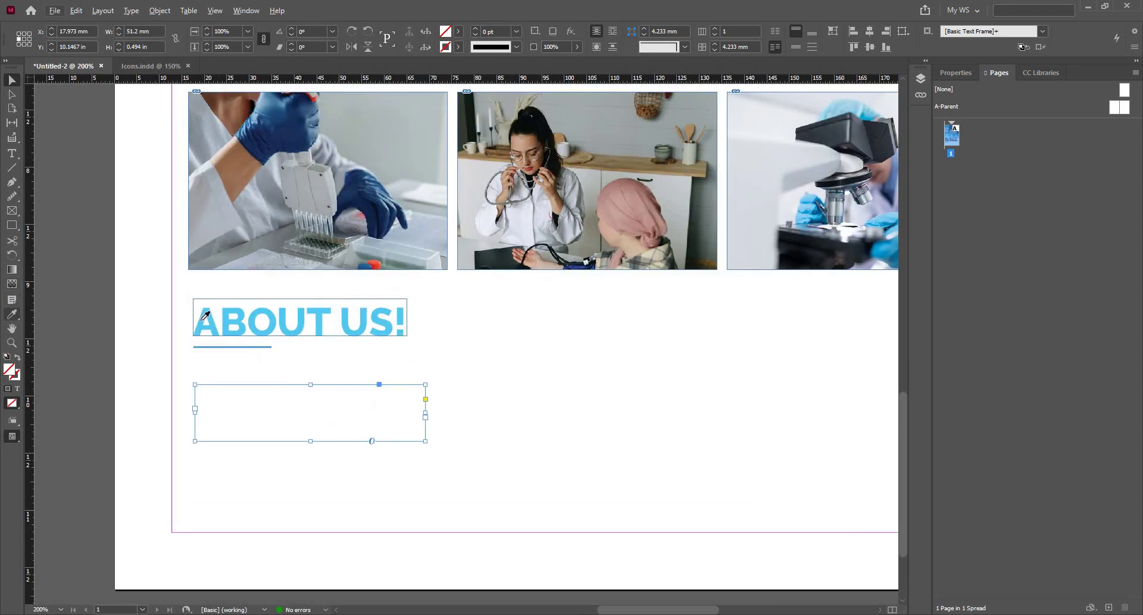
Step: Sample the heading's light blue onto the copied paragraph frame, clear that fill and apply the copied colour code to its text
click(12, 314)
click(208, 318)
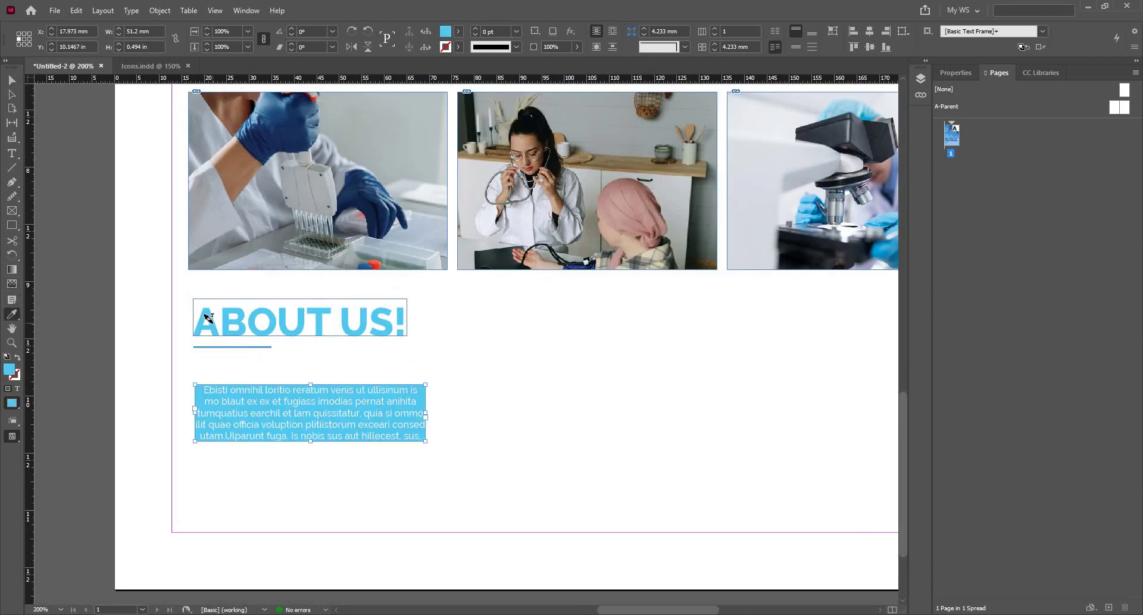
key(slash)
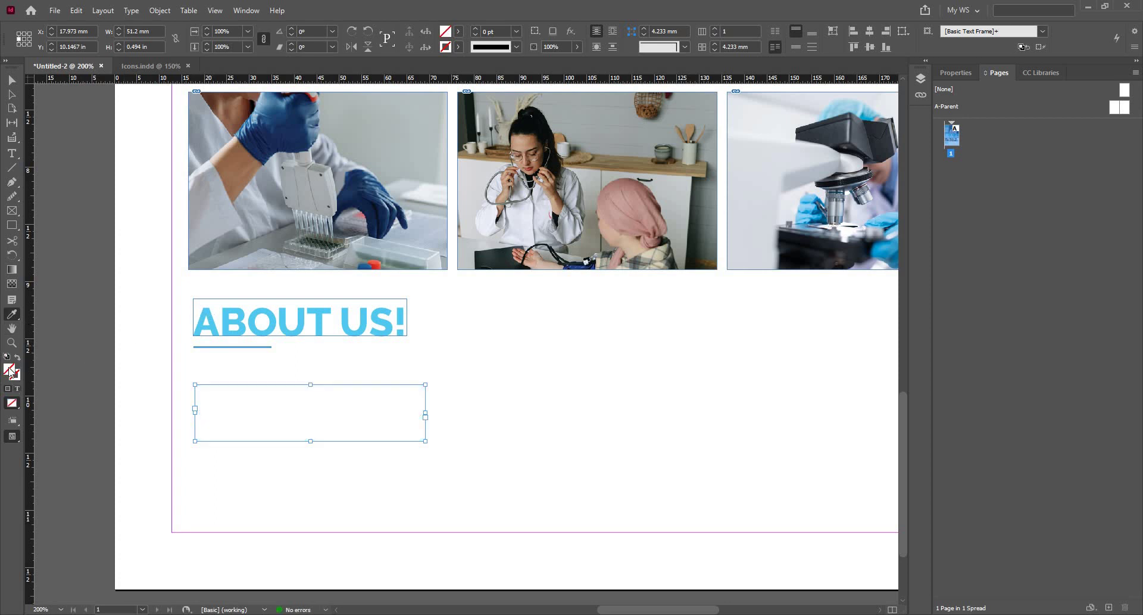
double_click(9, 370)
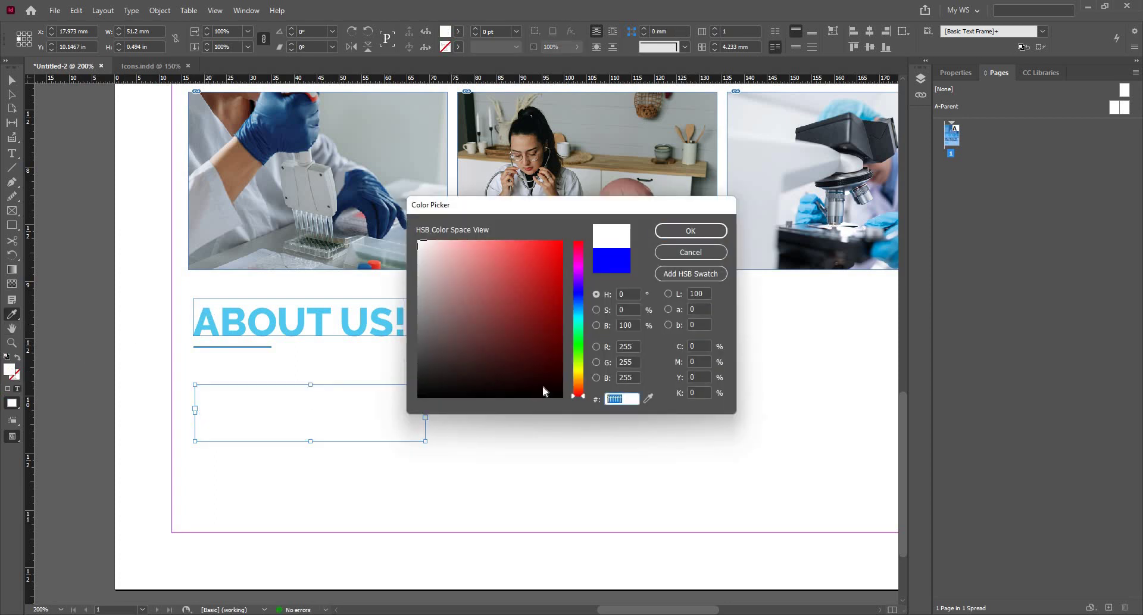
key(ctrl+v)
key(Return)
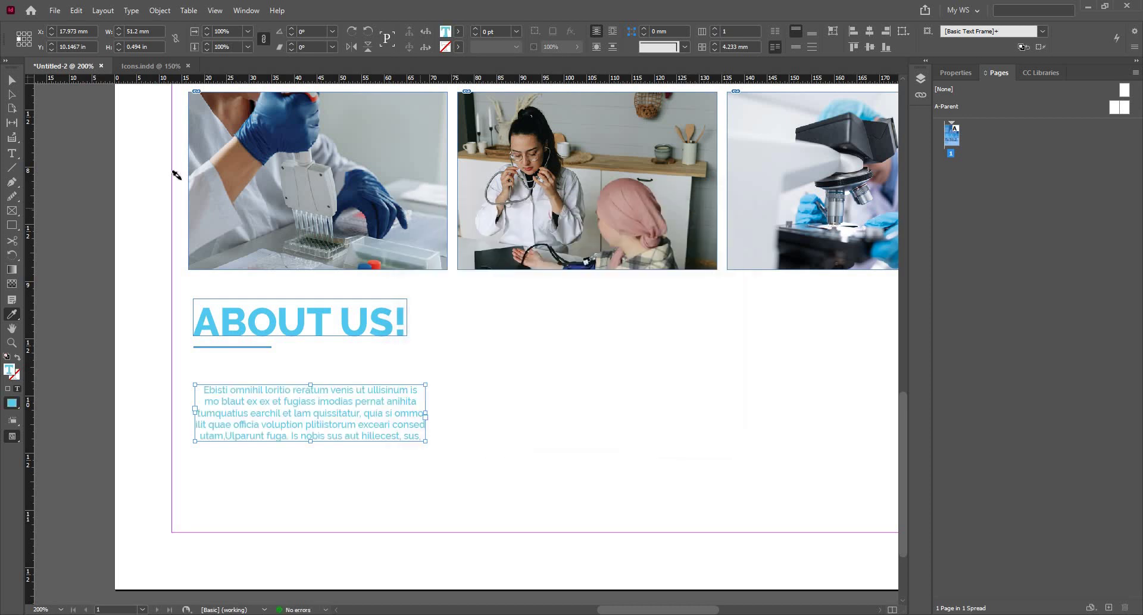
Step: Colour the copied paragraph's text black
click(12, 81)
drag(439, 341, 416, 399)
key(Return)
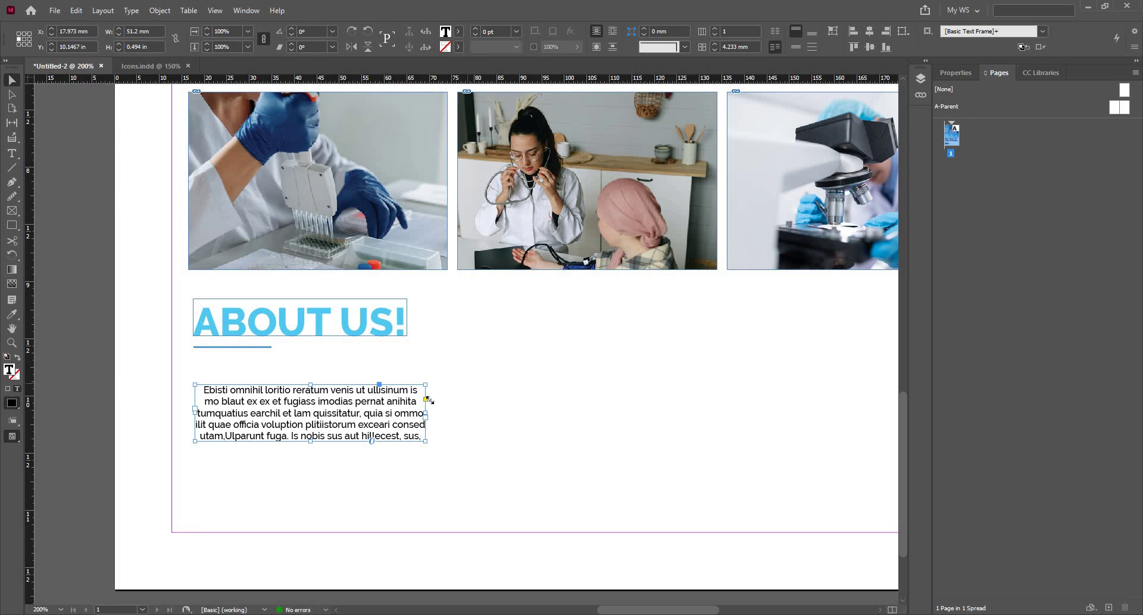
Step: Resize the copied paragraph frame to about 73 mm wide and 0.53 in high and move it up to about Y 9.94 in, just below the rule
key(ctrl+minus)
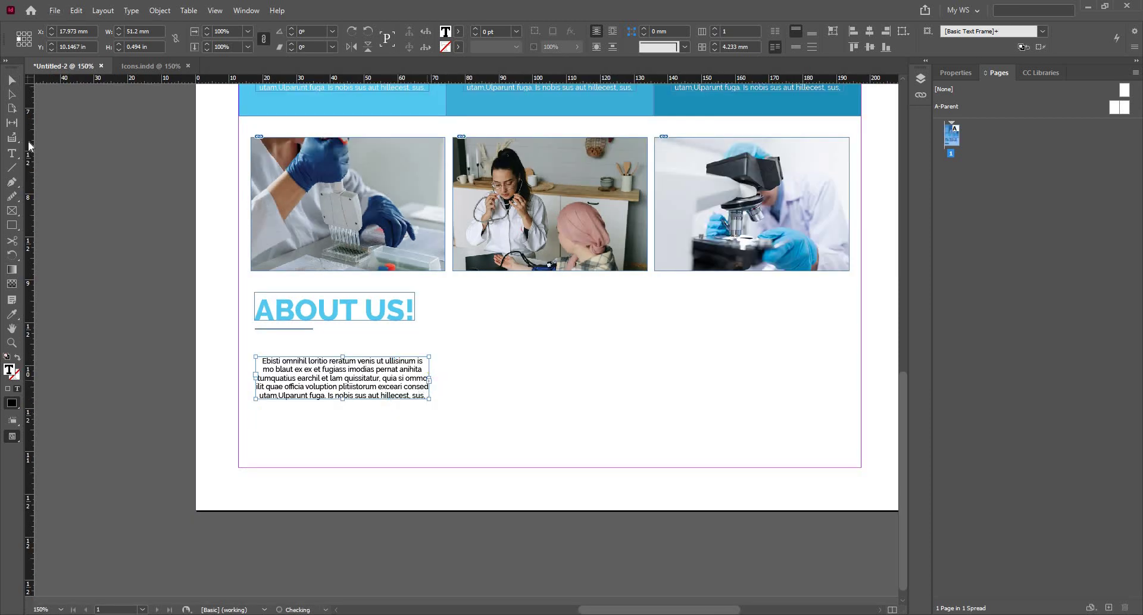
click(14, 82)
drag(427, 396, 502, 403)
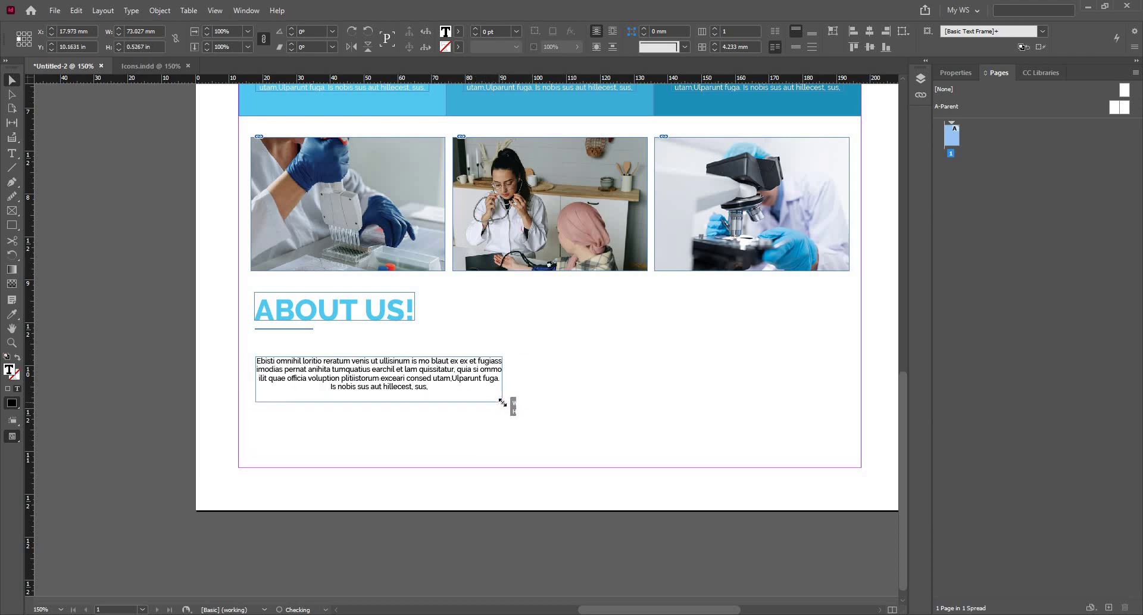
scroll(313, 368, down, 2)
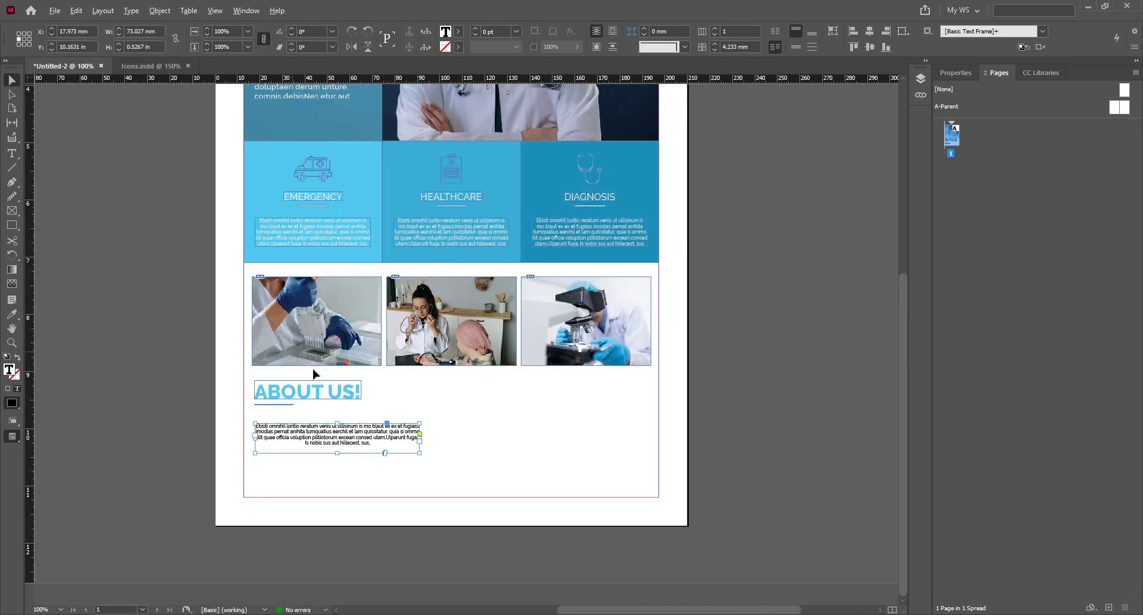
scroll(312, 368, up, 1)
drag(332, 450, 307, 435)
scroll(280, 431, up, 2)
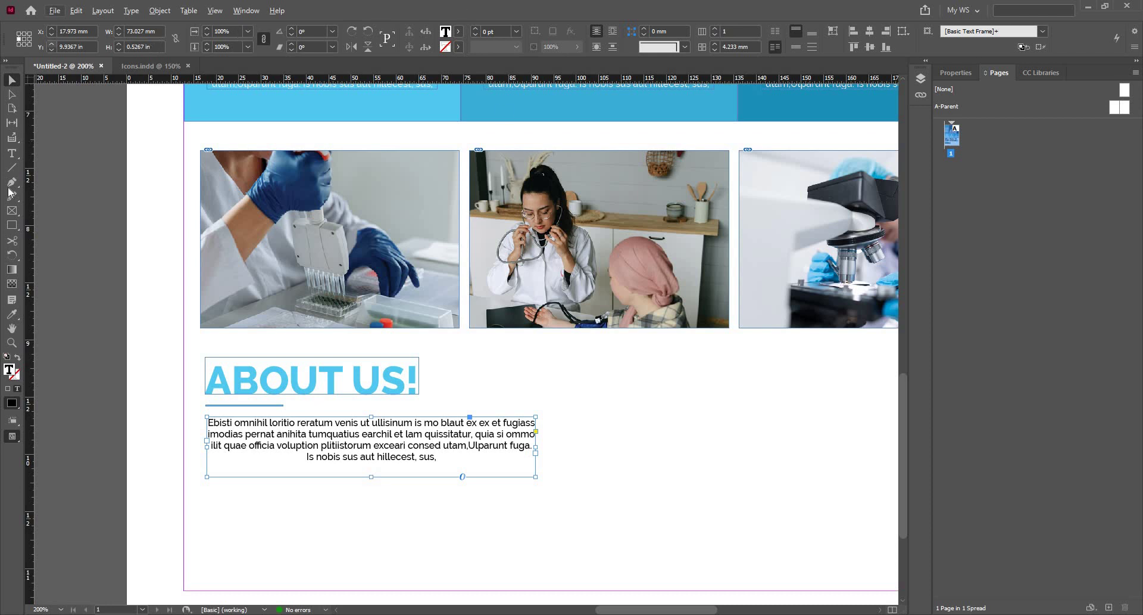
Step: Left-align the text of the ABOUT US! paragraph
click(12, 153)
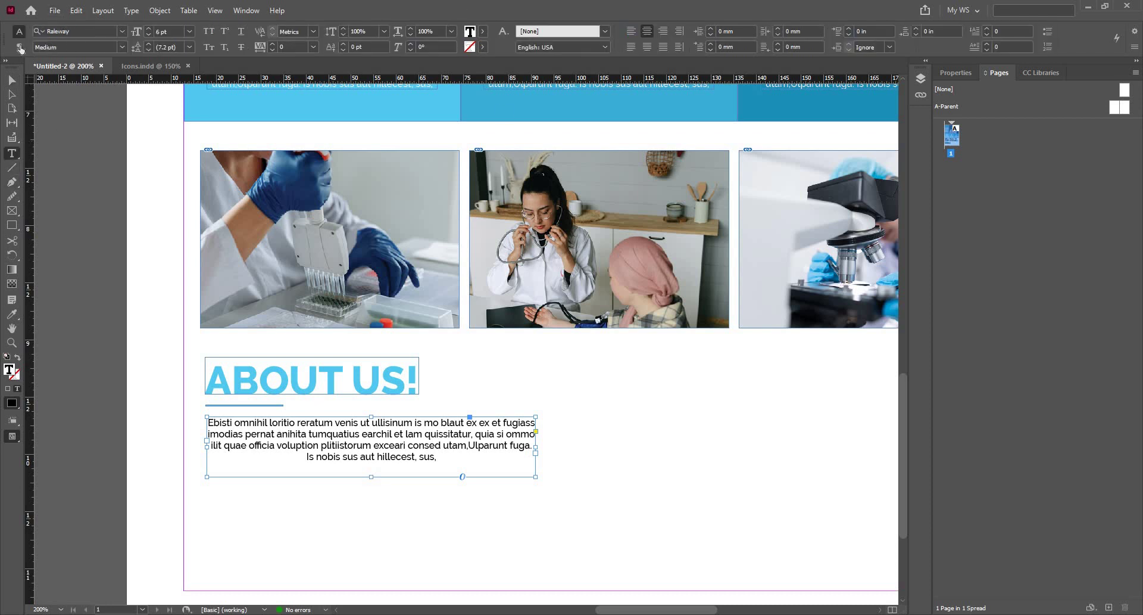
click(19, 47)
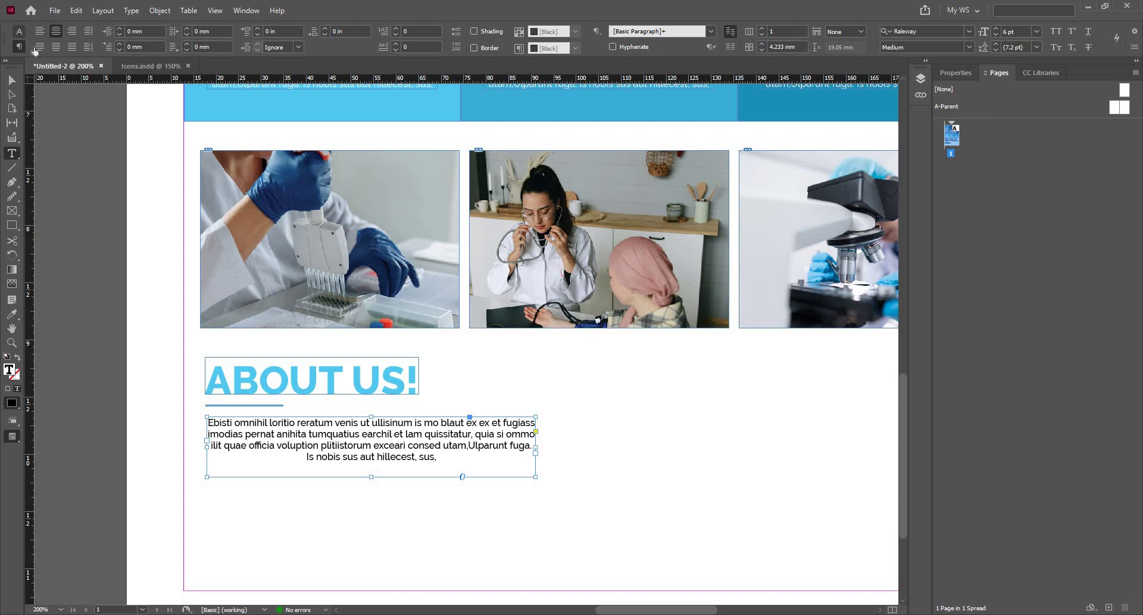
key(ctrl+shift+l)
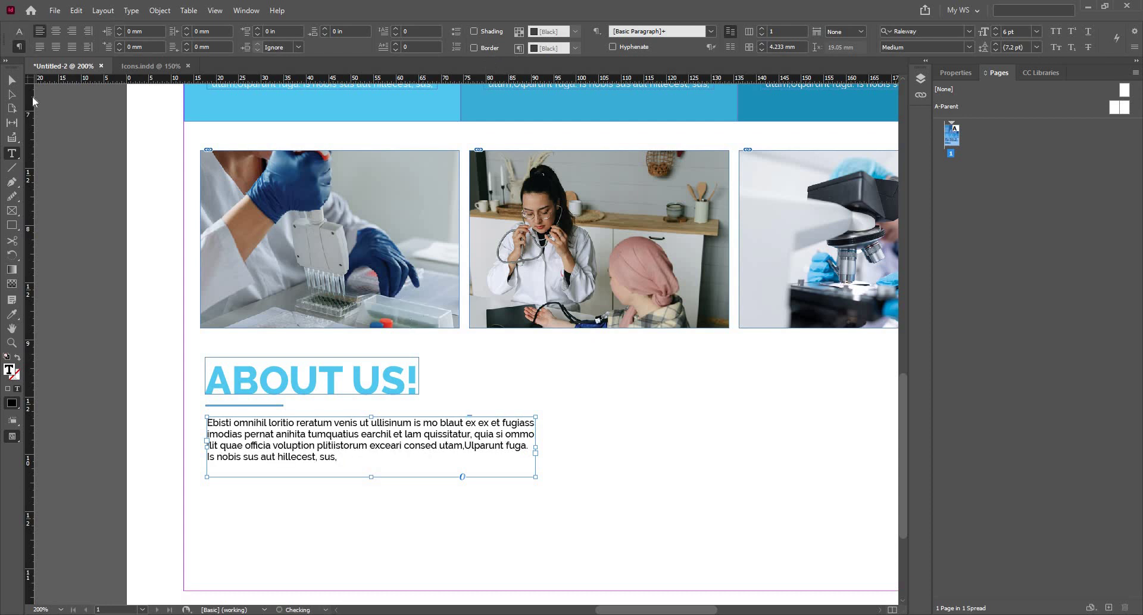
click(12, 80)
Step: Undo the paragraph frame's narrowing, then reduce its height to about 0.38 in and move it up to about Y 9.86 in
scroll(357, 438, down, 1)
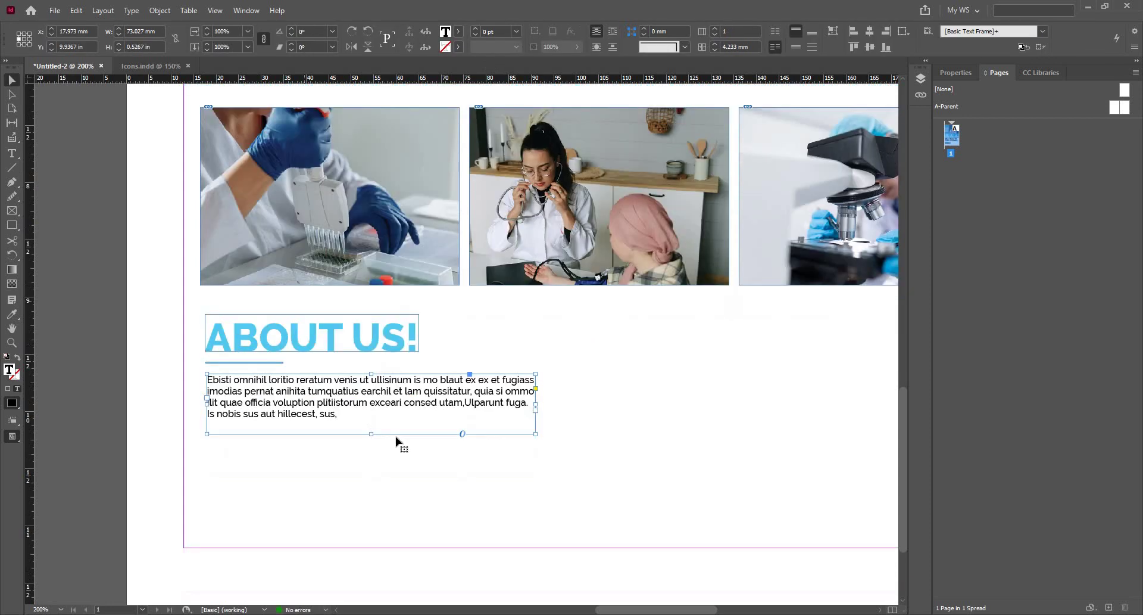
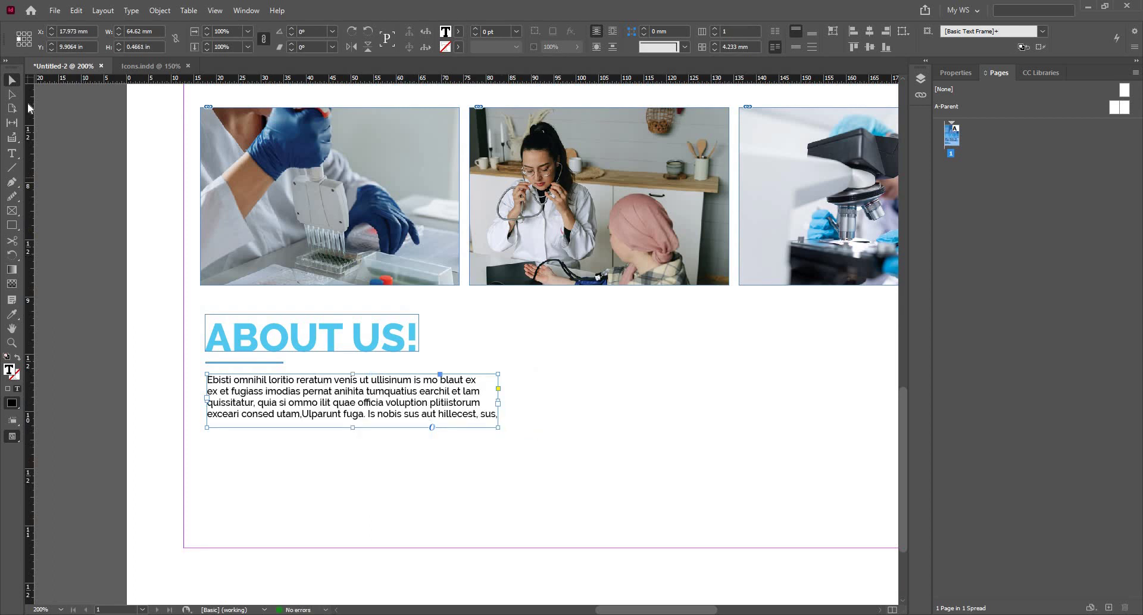
key(ctrl+z)
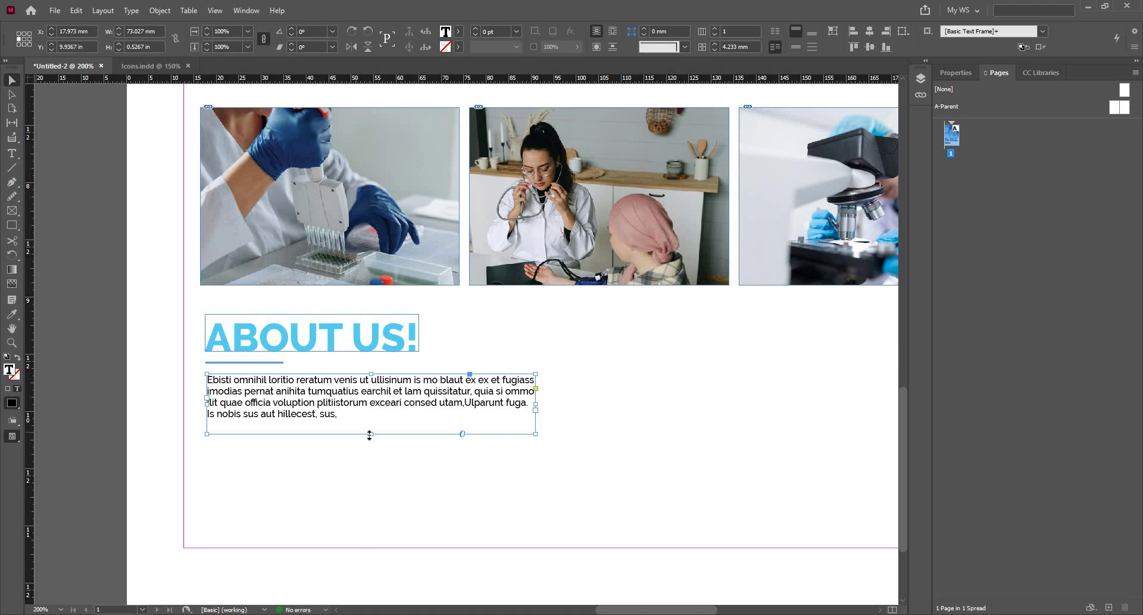
mouse_move(371, 434)
mouse_down()
mouse_move(372, 419)
mouse_move(371, 433)
mouse_up()
key(ctrl+alt+c)
key(ctrl+minus)
key(ctrl+minus)
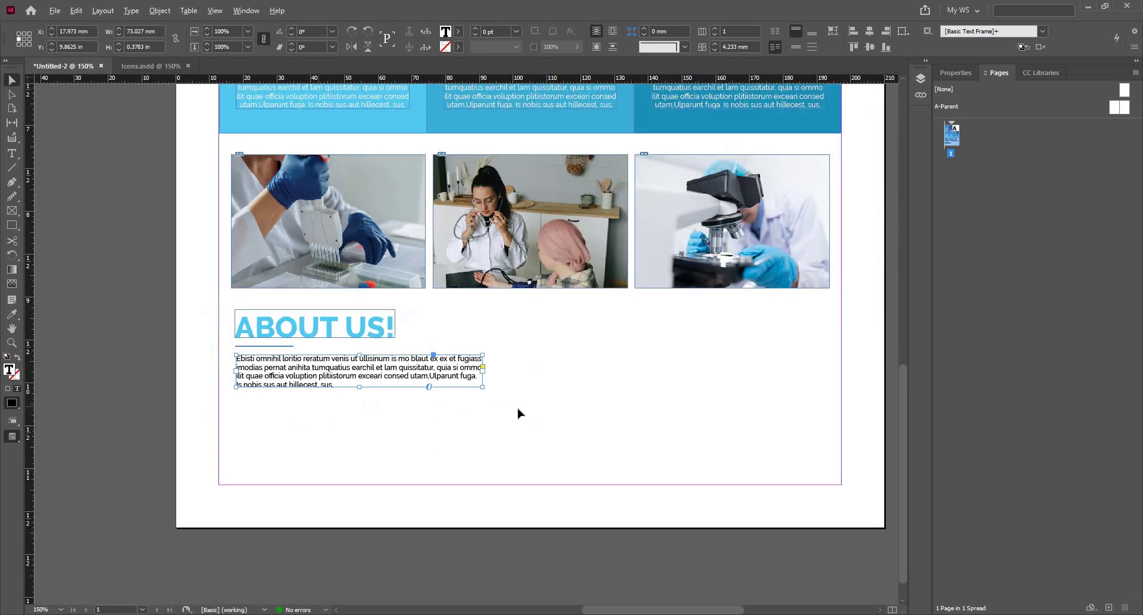
key(ctrl+equal)
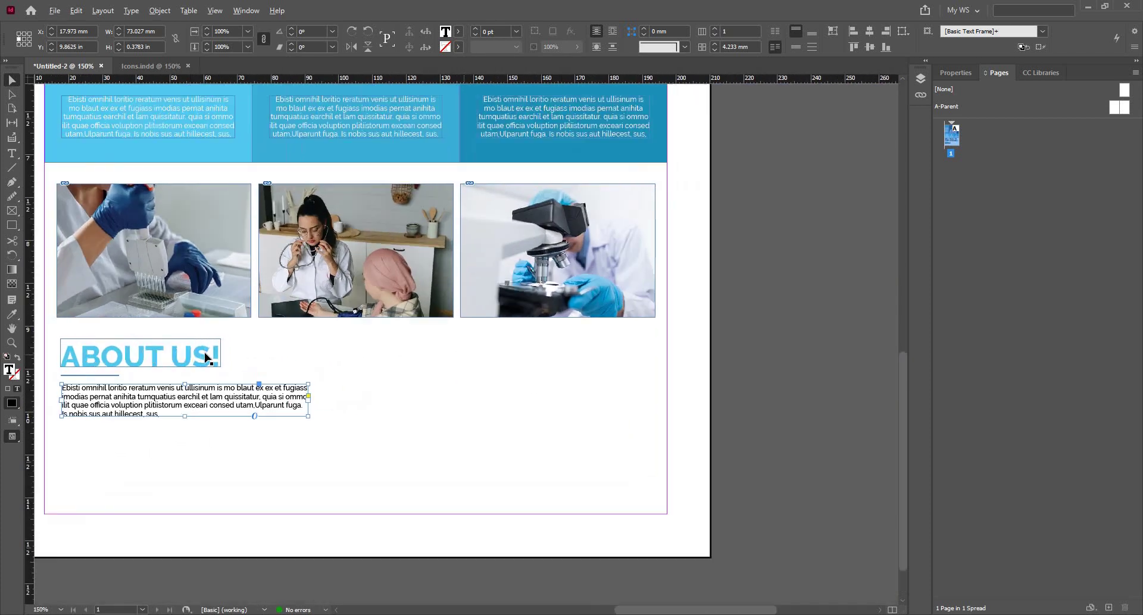
Step: Place a vertical ruler guide at the horizontal centre of the page
click(205, 358)
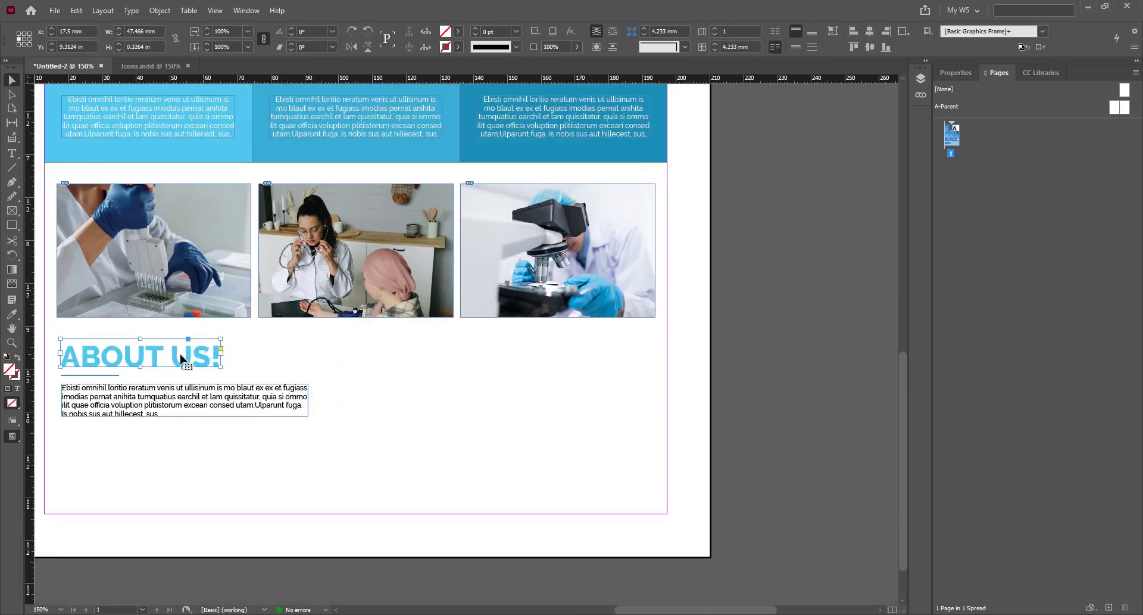
key(ctrl+minus)
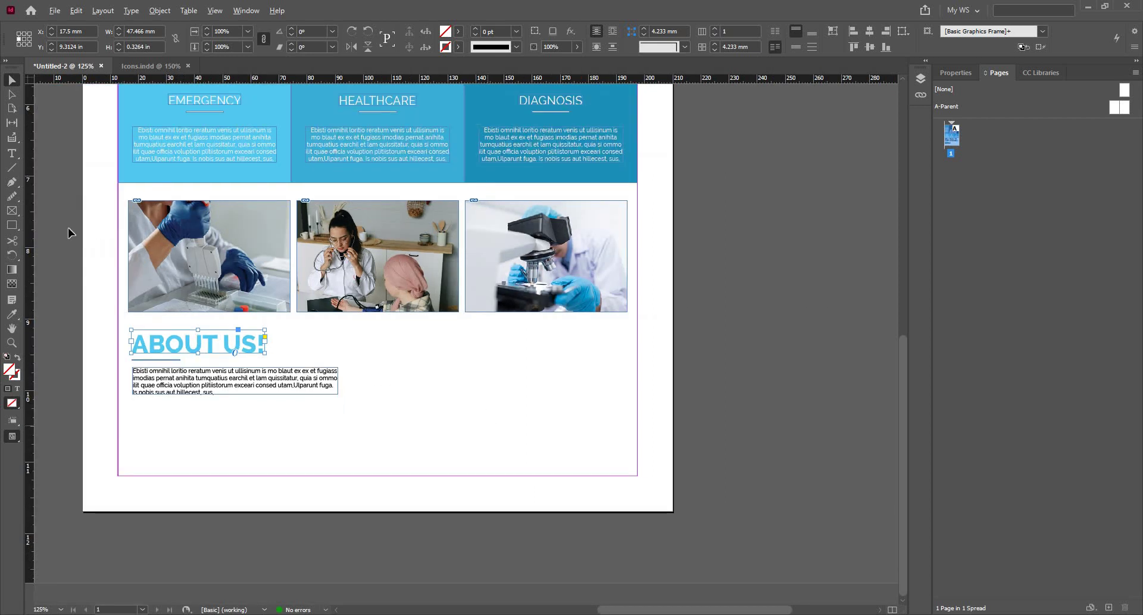
drag(34, 227, 378, 280)
Step: Undo the heading's move and place a copy of it just past the centre guide, level with the original, at about X 110 mm
drag(199, 351, 418, 353)
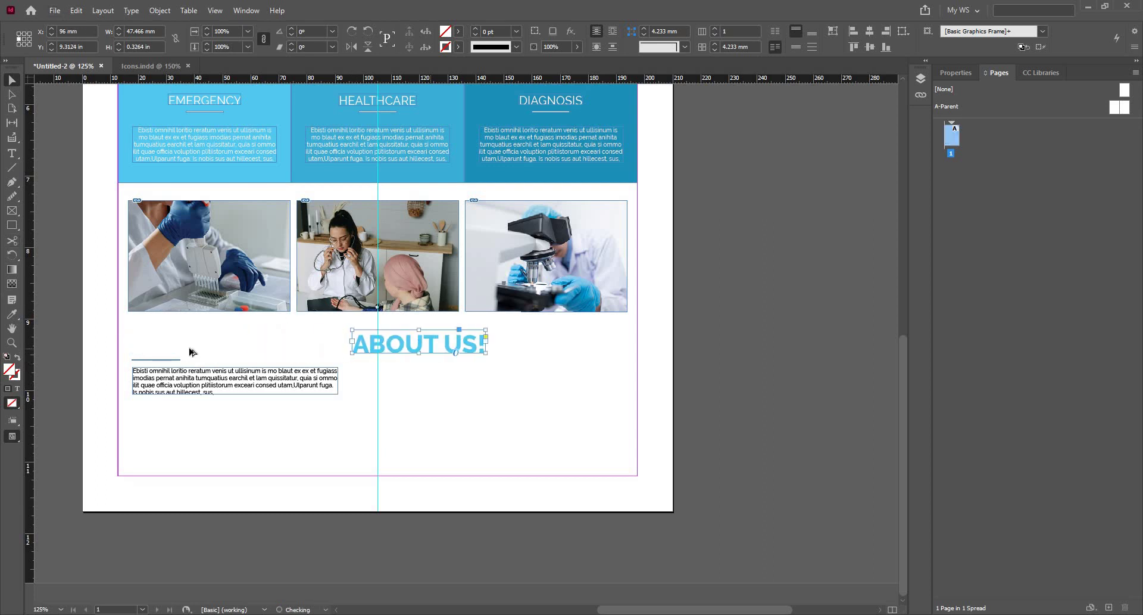
key(ctrl+z)
drag(189, 349, 411, 335)
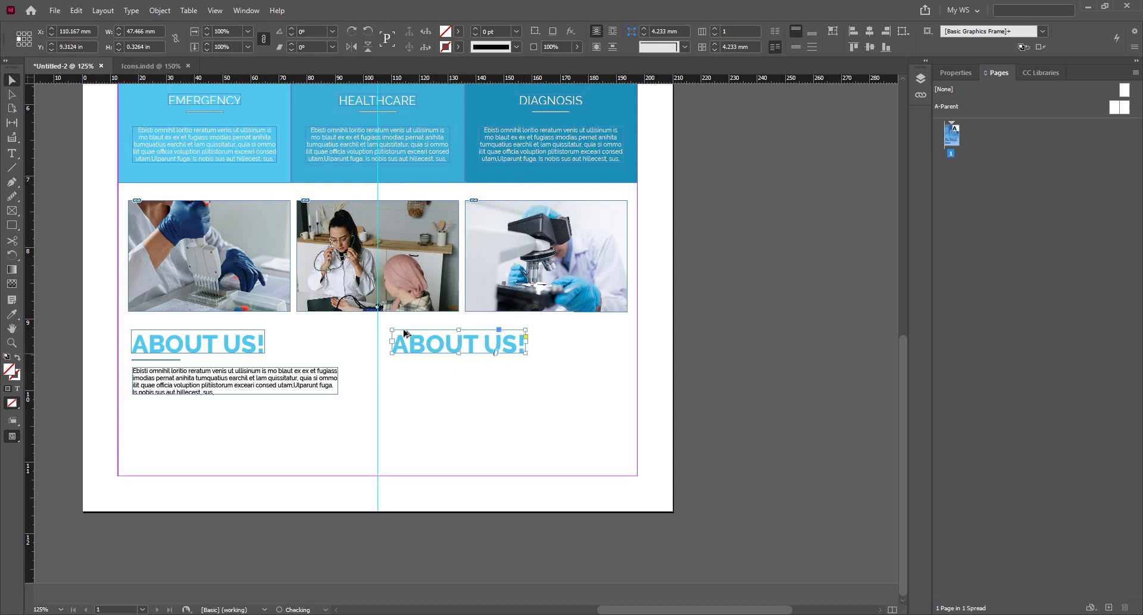
Step: Replace the copied heading's text with OUR ACTIVITIES
scroll(419, 346, up, 2)
triple_click(428, 350)
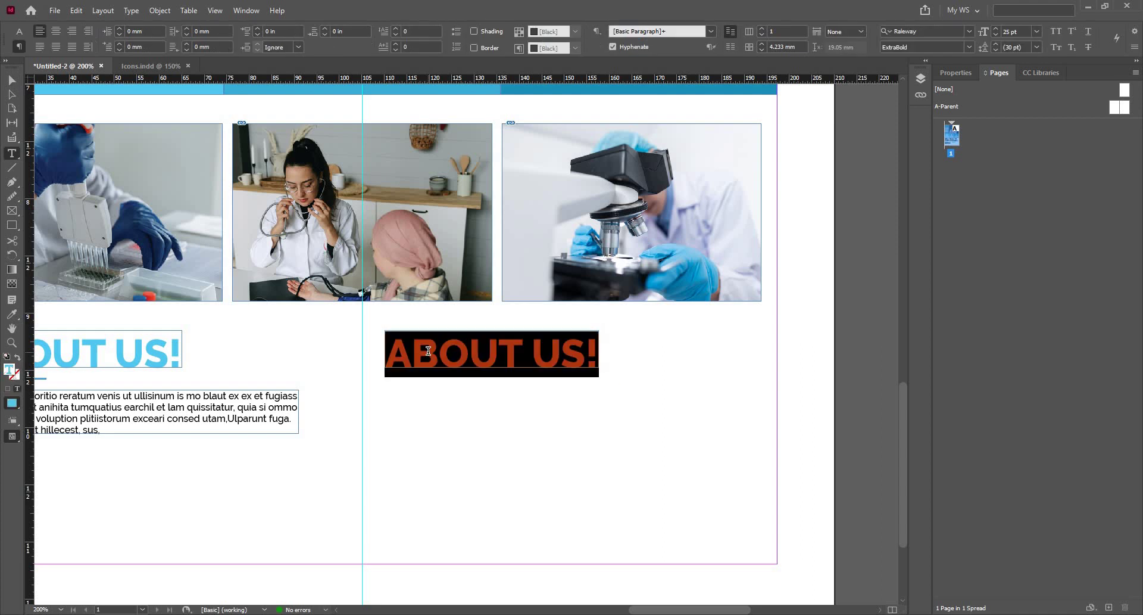
text(OU)
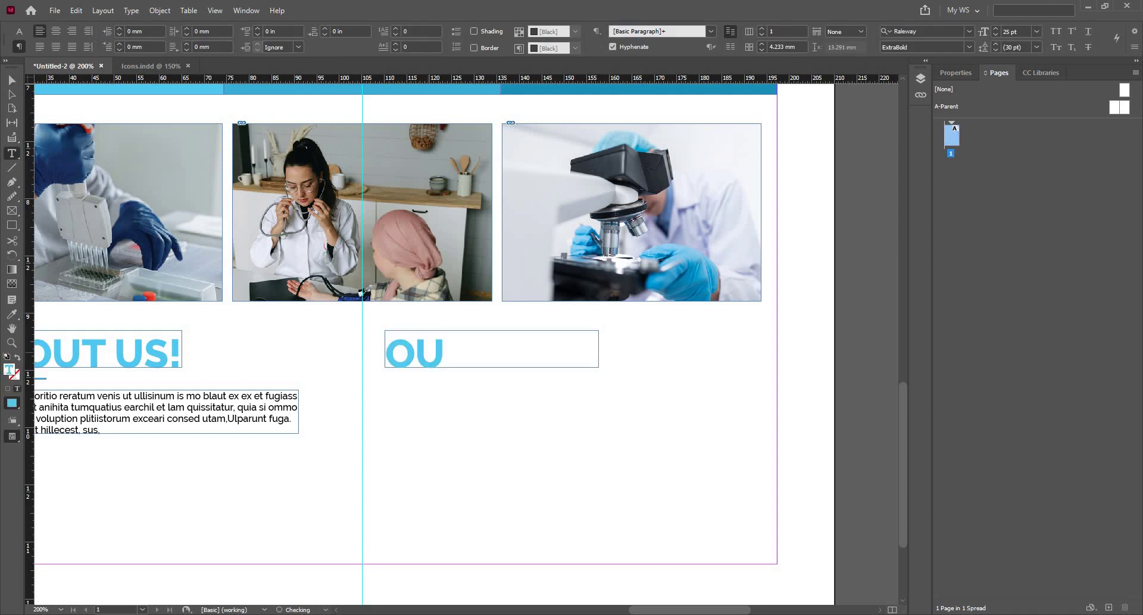
text(R AC)
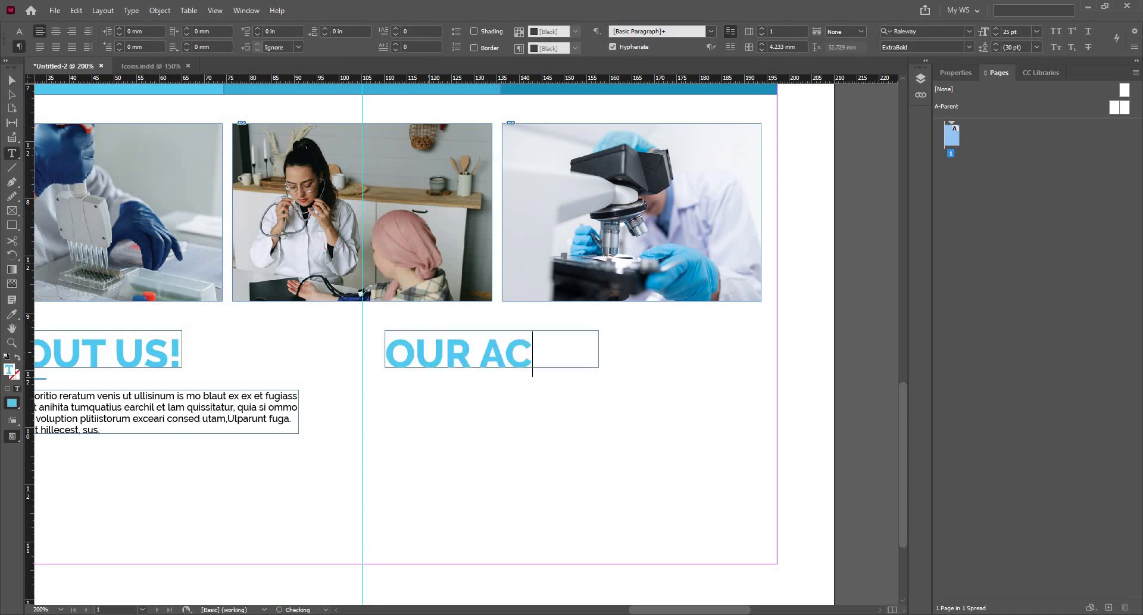
text(TIV)
Step: Fit the OUR ACTIVITIES frame to its text, about 68 mm wide and 0.33 in high
click(11, 81)
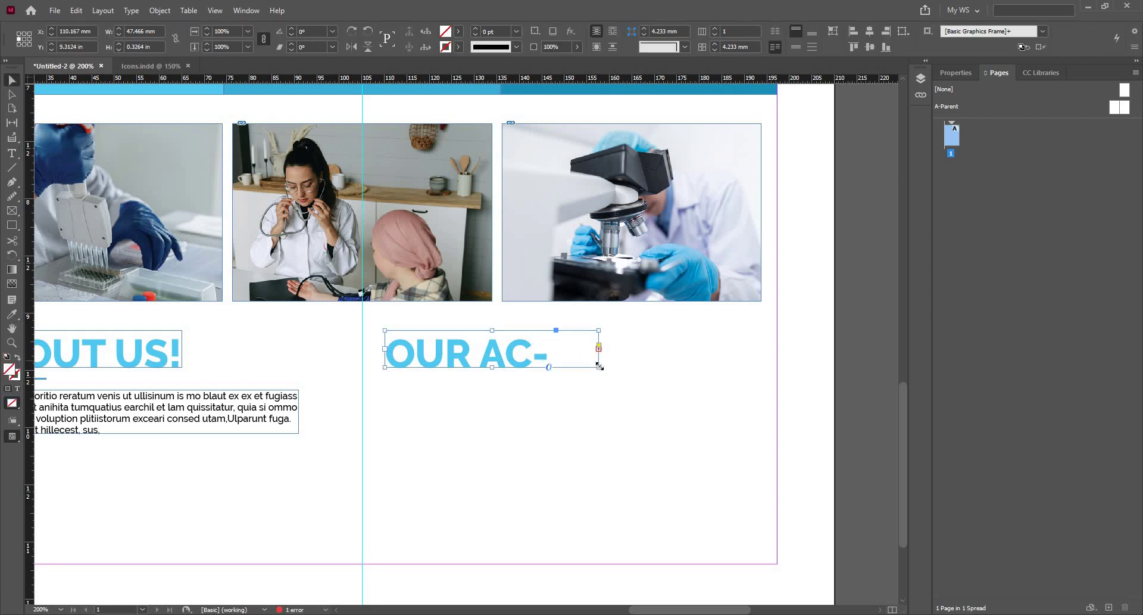
double_click(600, 356)
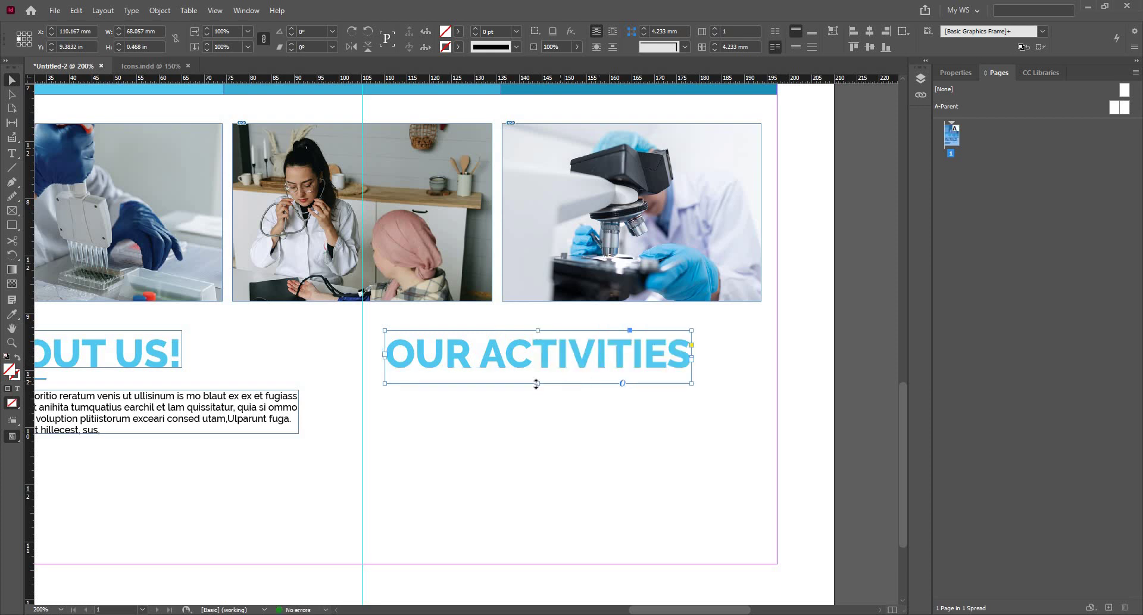
key(ctrl+alt+c)
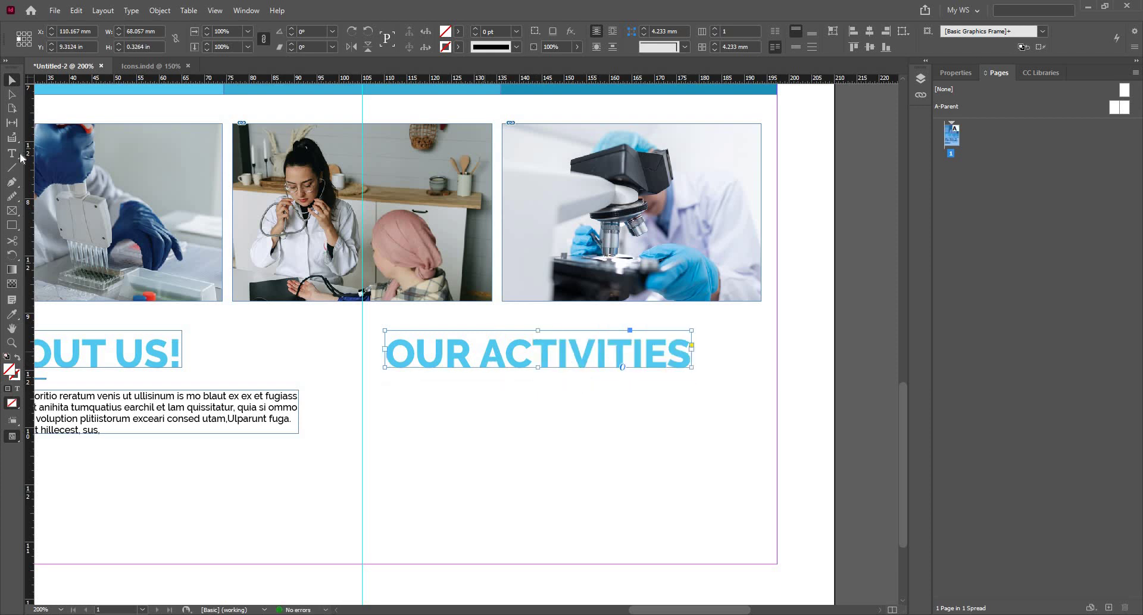
Step: Set the word ACTIVITIES in the copied heading to the Bold style
click(11, 154)
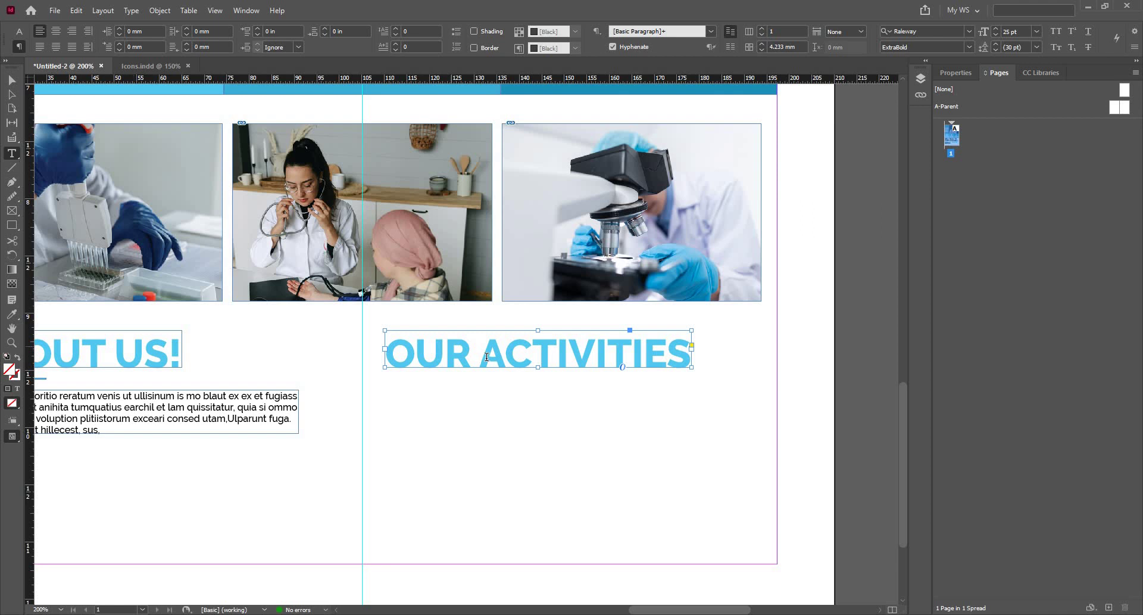
drag(480, 352, 692, 352)
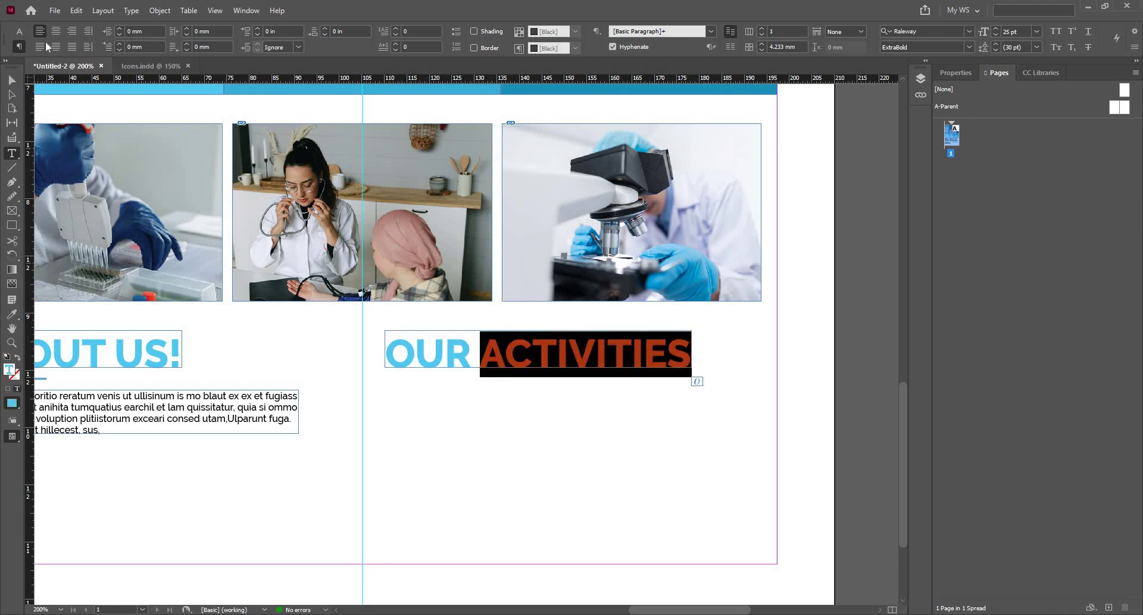
key(ctrl+alt+7)
click(122, 48)
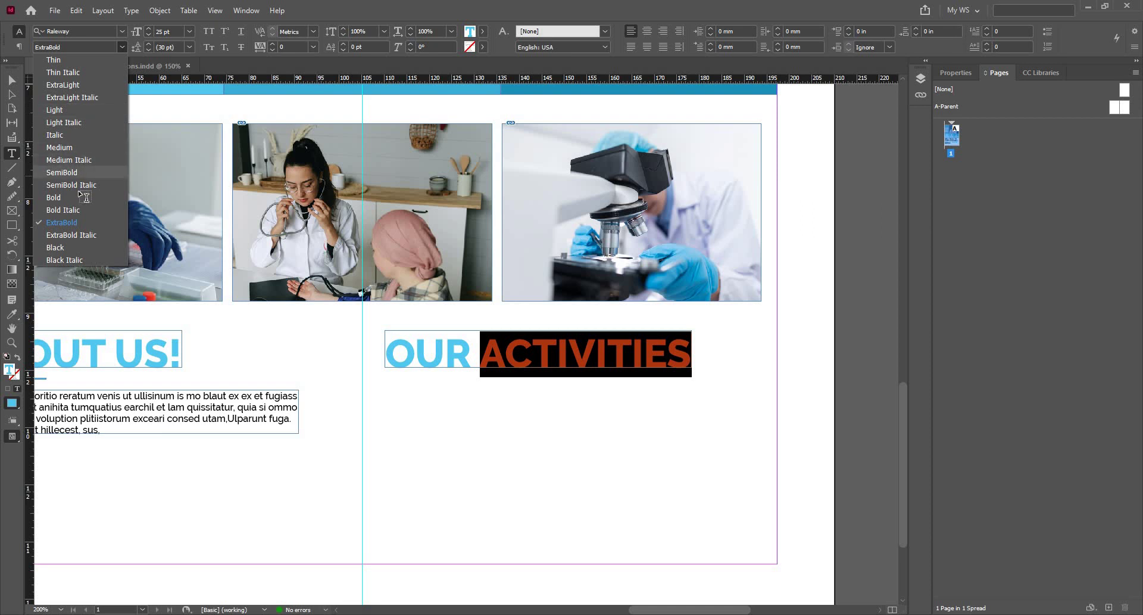
key(Escape)
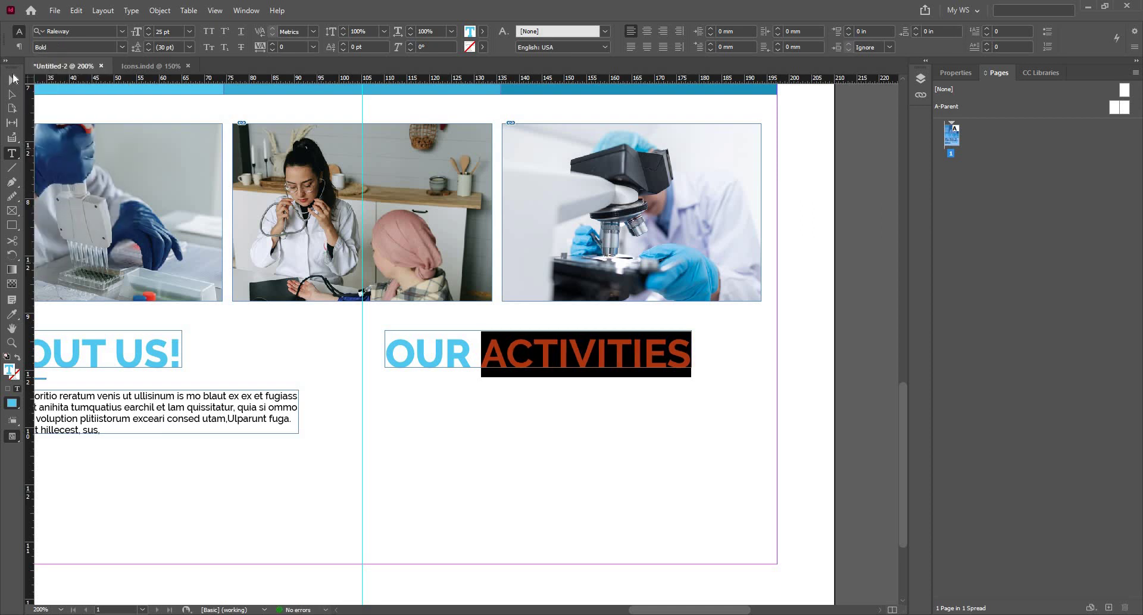
click(13, 78)
click(13, 77)
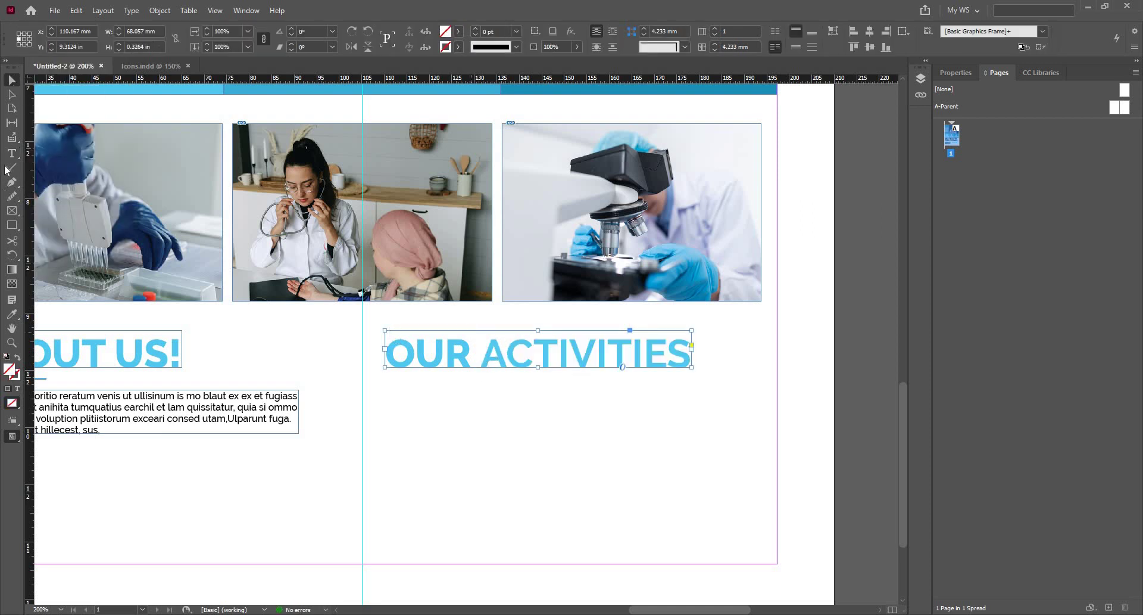
Step: Set the word ACTIVITIES to Raleway SemiBold, keeping OUR heavier
key(t)
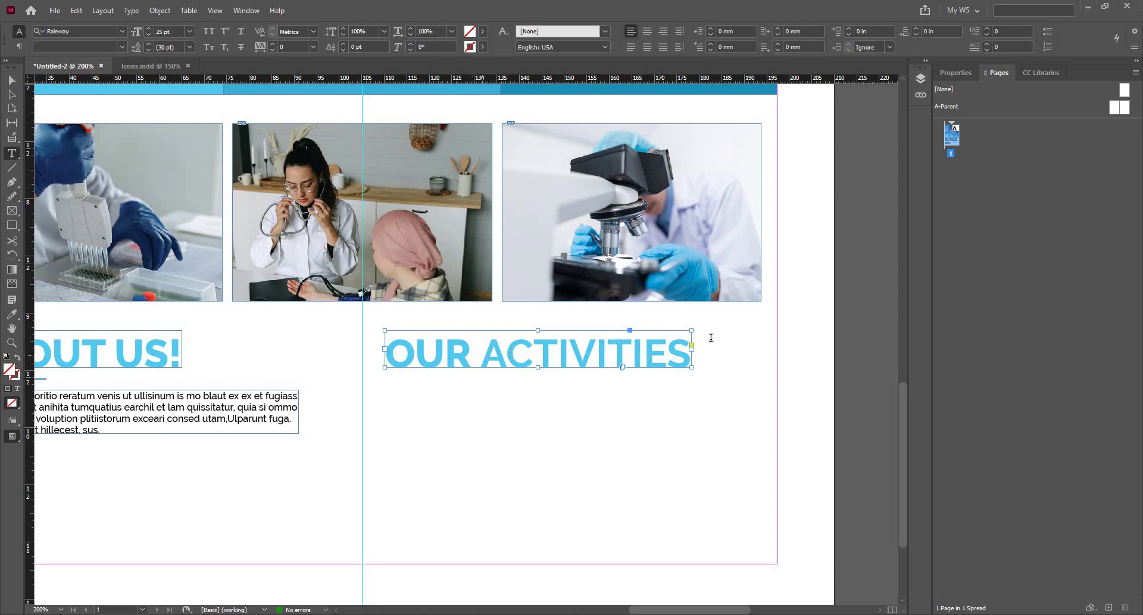
drag(483, 352, 712, 339)
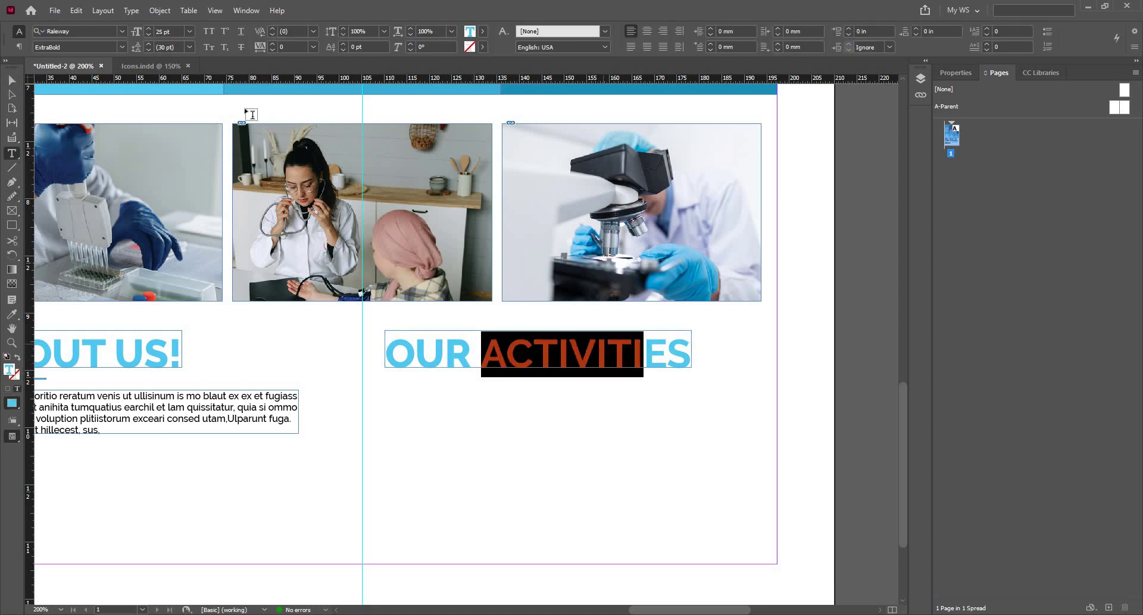
click(100, 172)
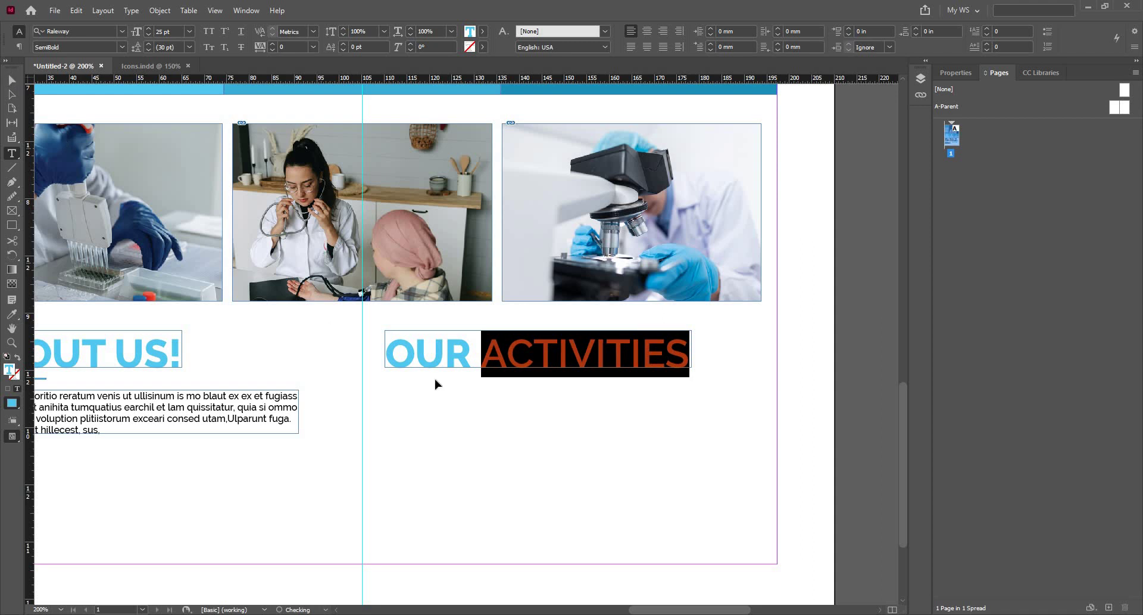
key(Escape)
key(ctrl+minus)
key(ctrl+minus)
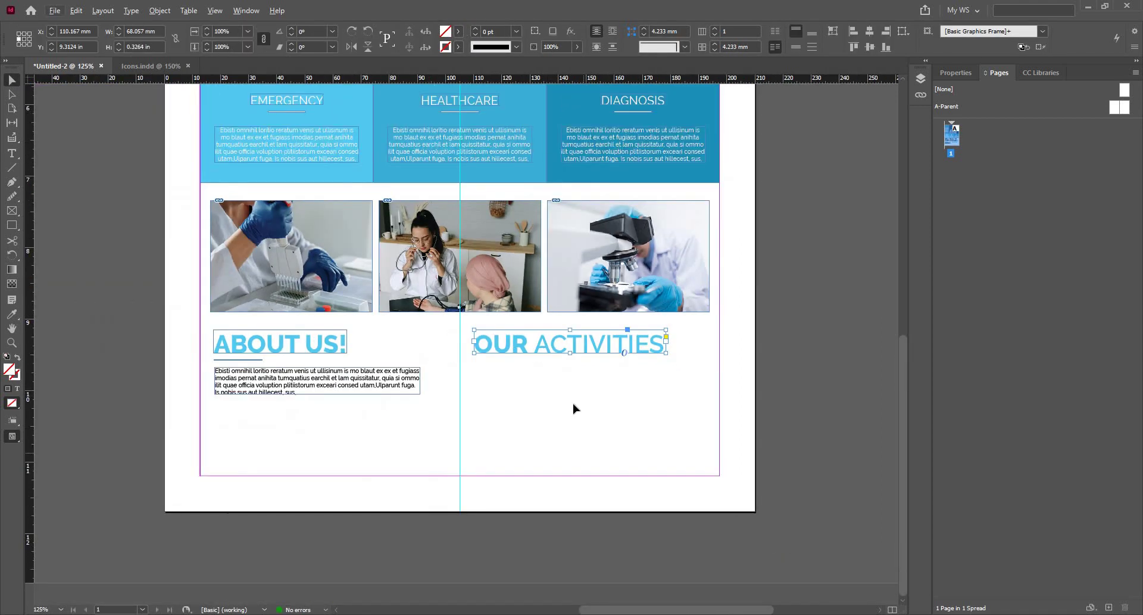
click(582, 400)
scroll(582, 401, up, 1)
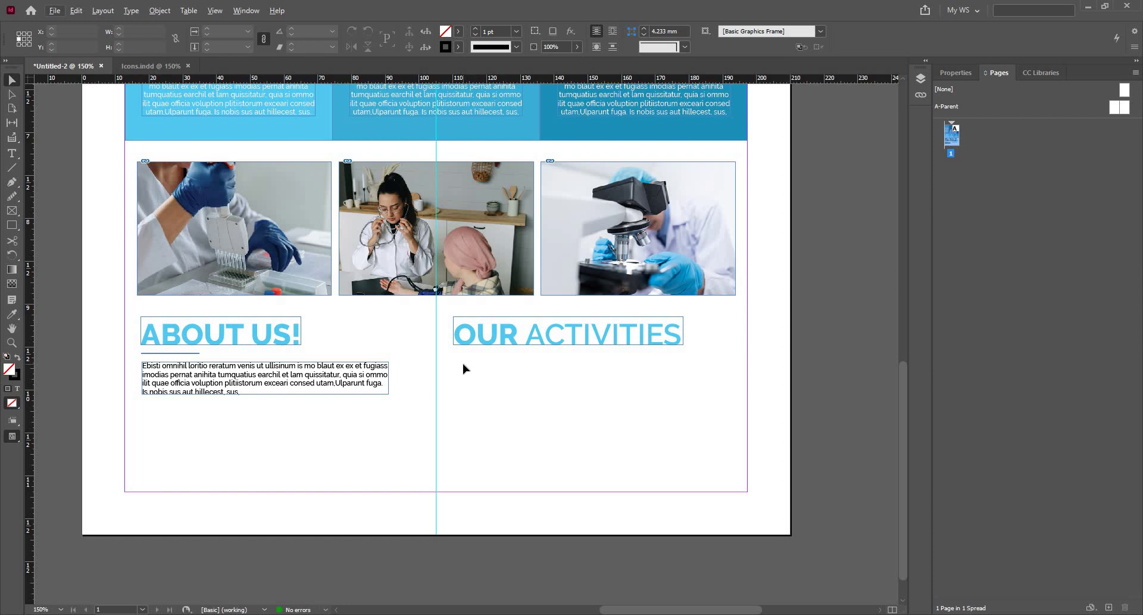
Step: Copy the ABOUT US! paragraph frame below the OUR ACTIVITIES heading, at about X 121 mm and Y 9.86 in
click(338, 372)
scroll(304, 349, up, 1)
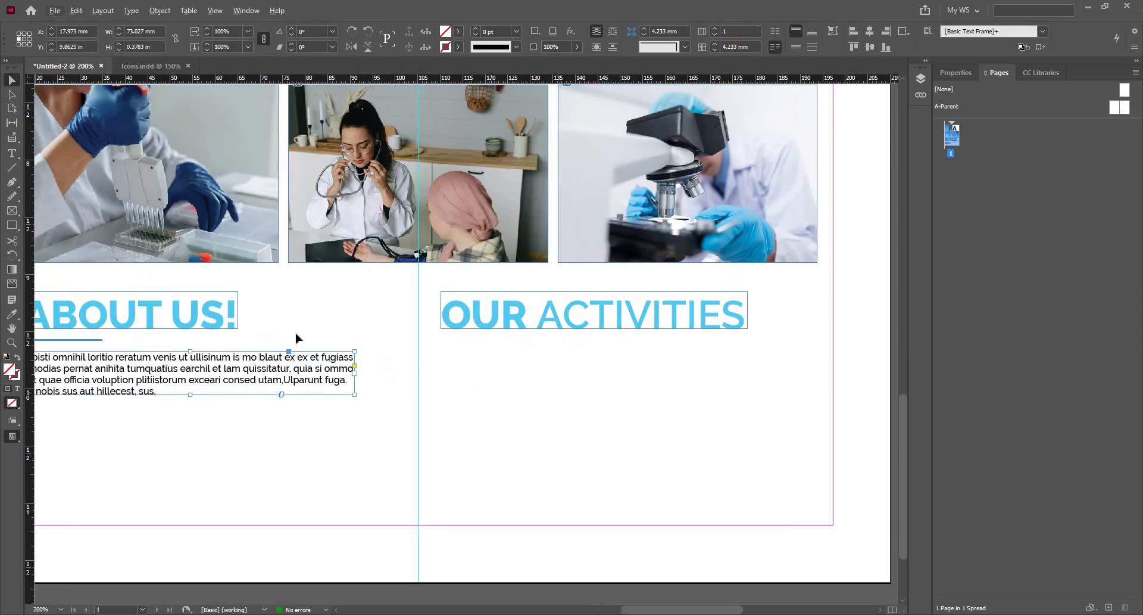
scroll(239, 347, down, 1)
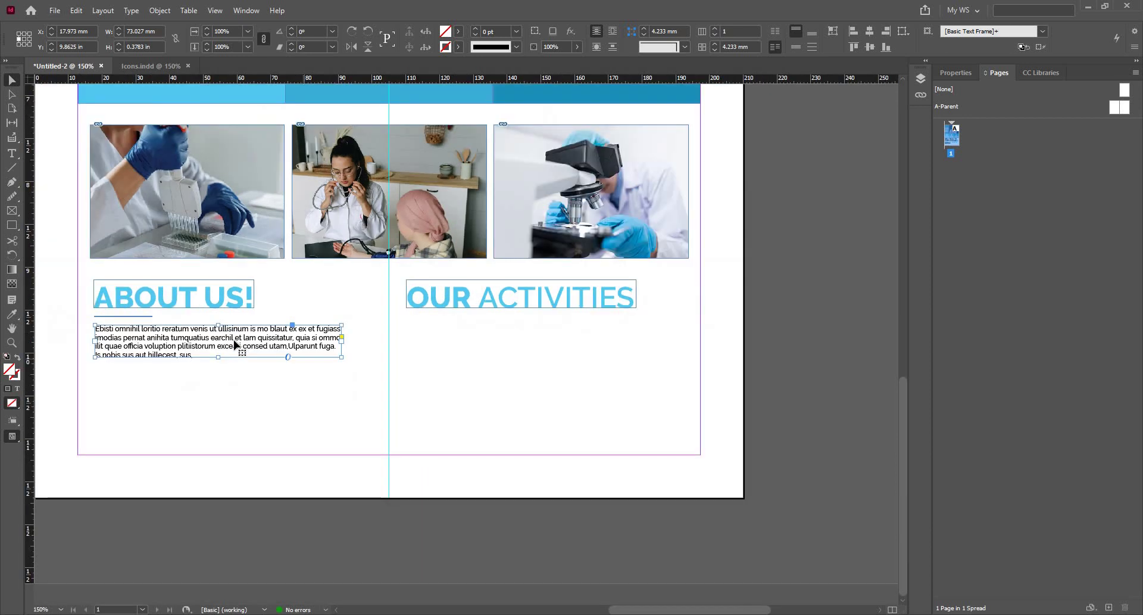
drag(280, 346, 542, 343)
scroll(534, 358, up, 1)
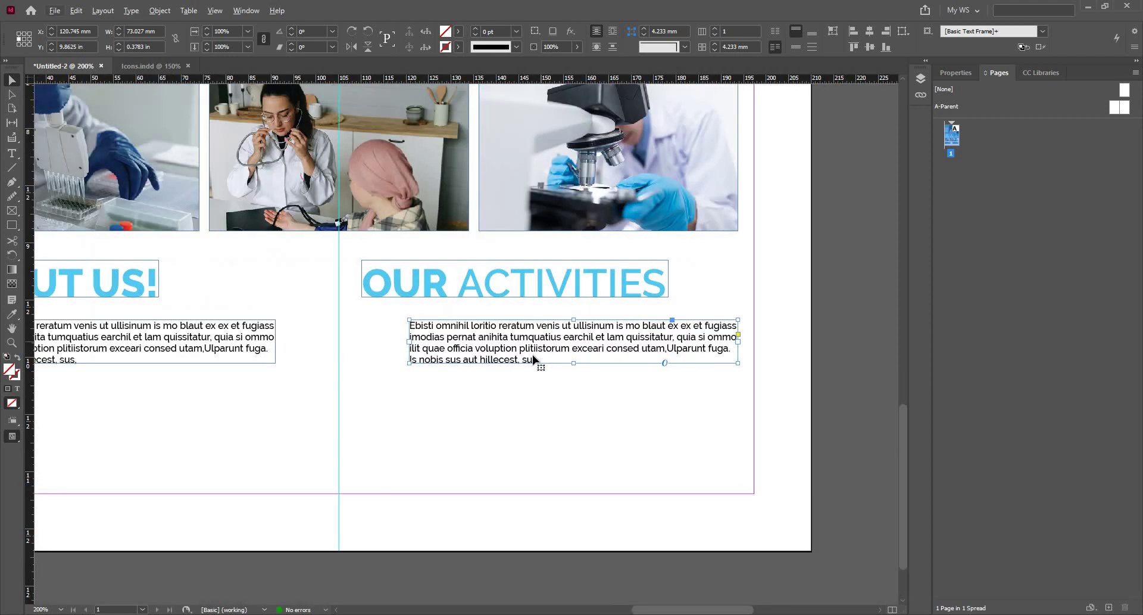
Step: Delete the last two lines of the paragraph below OUR ACTIVITIES, keeping the text through "quia si ommo"
click(13, 153)
click(426, 343)
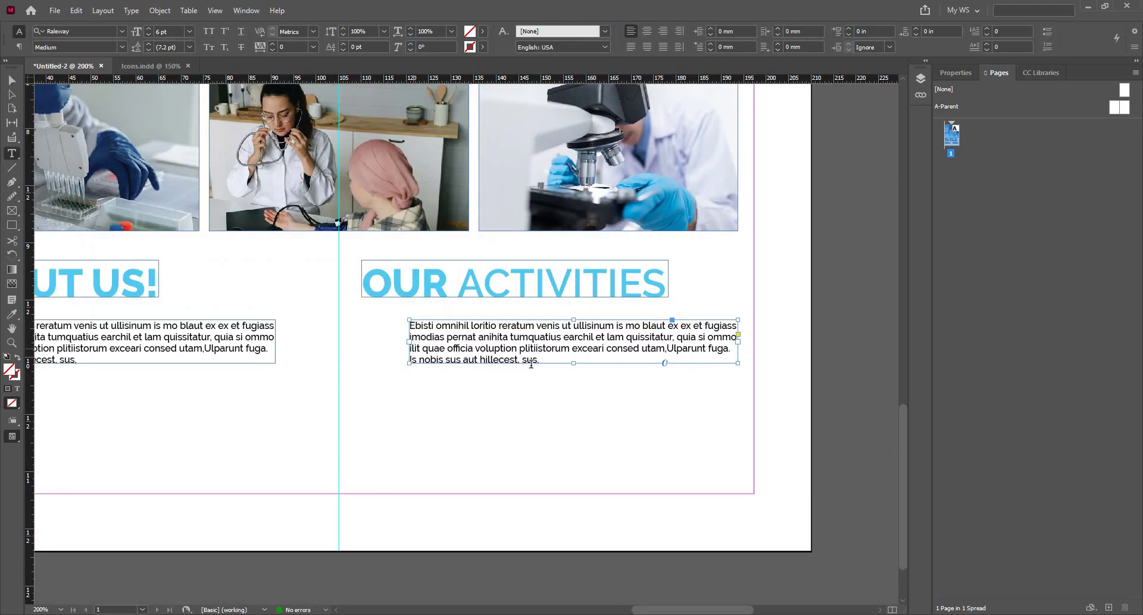
drag(540, 361, 402, 352)
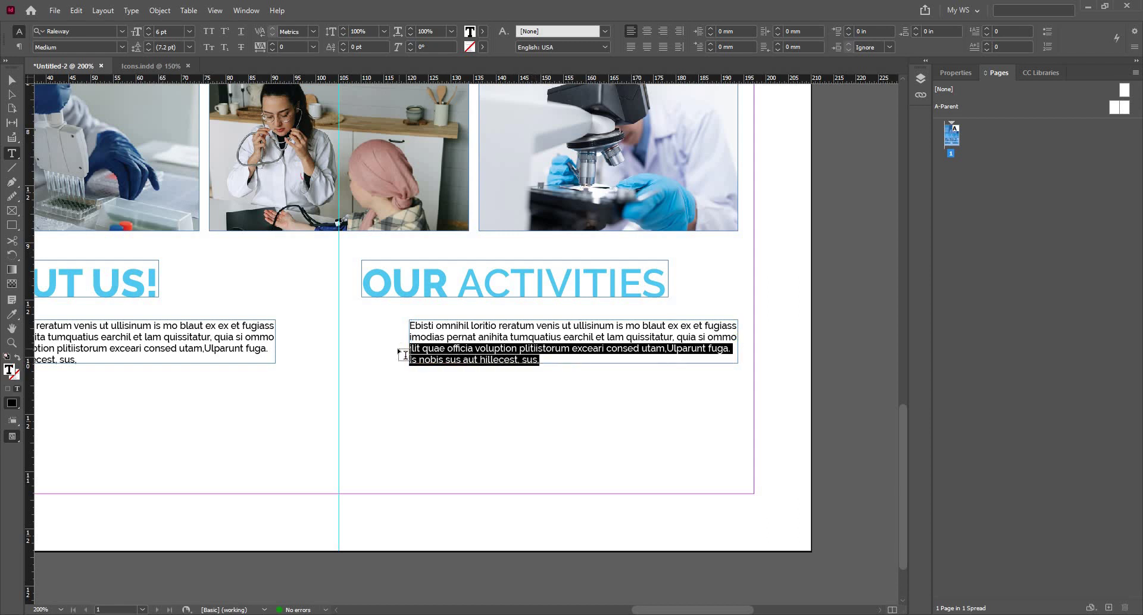
key(BackSpace)
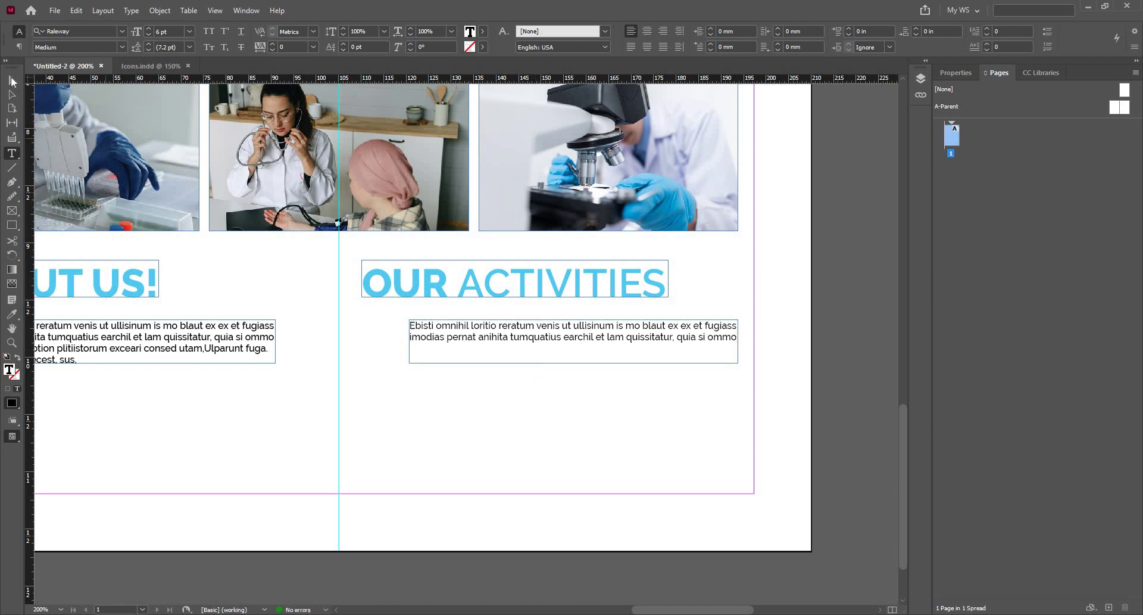
key(Escape)
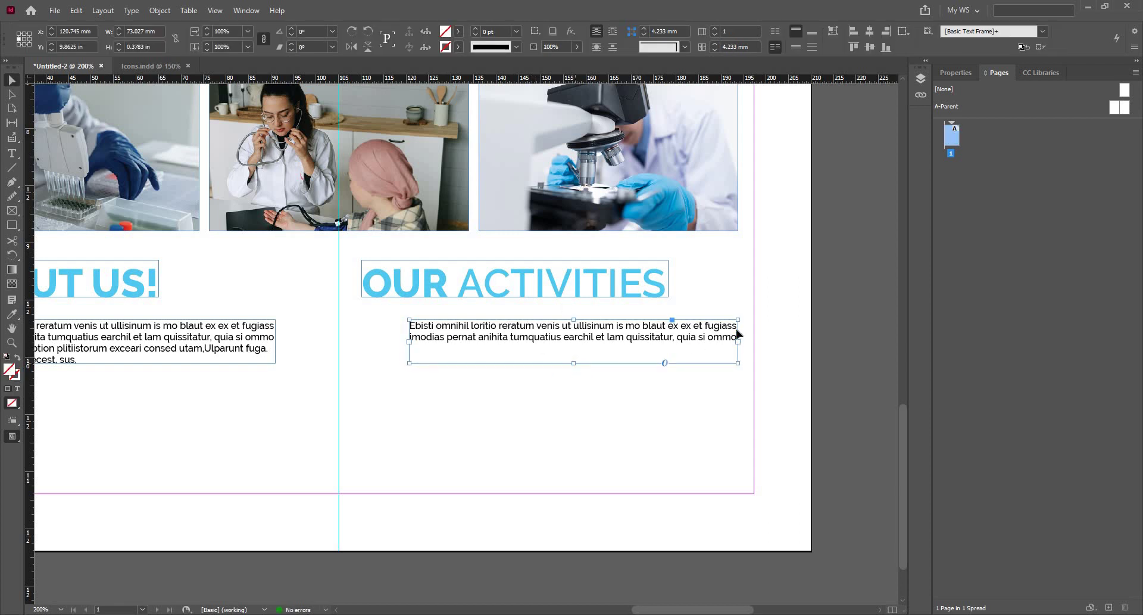
Step: Fit the OUR ACTIVITIES paragraph frame to its text, narrow it to about 62 mm, and shift it to about X 119 mm
key(ctrl+alt+c)
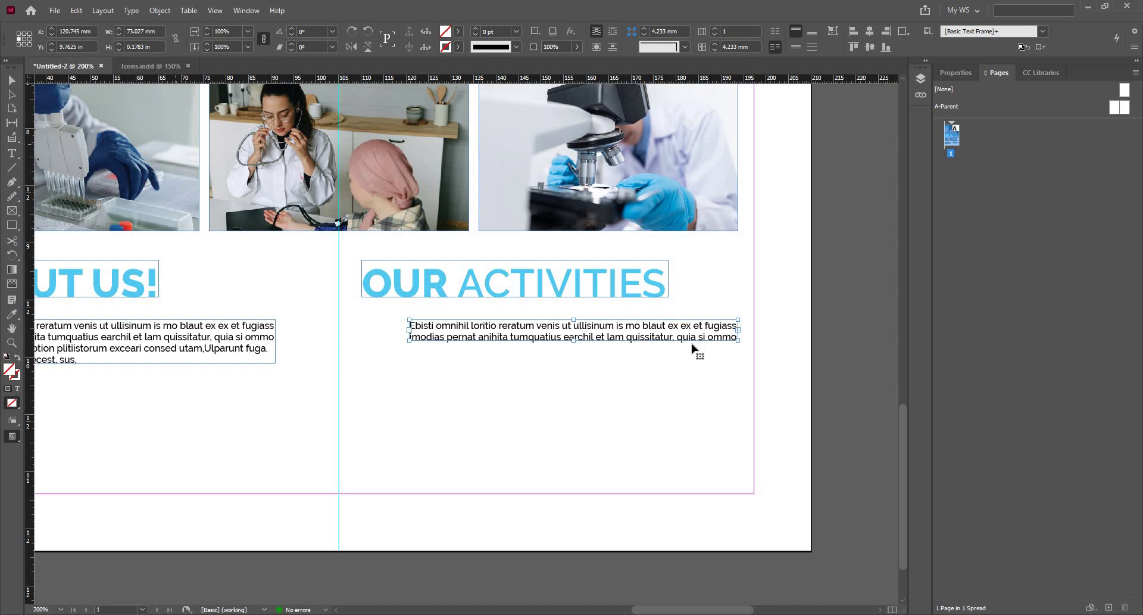
drag(739, 343, 690, 350)
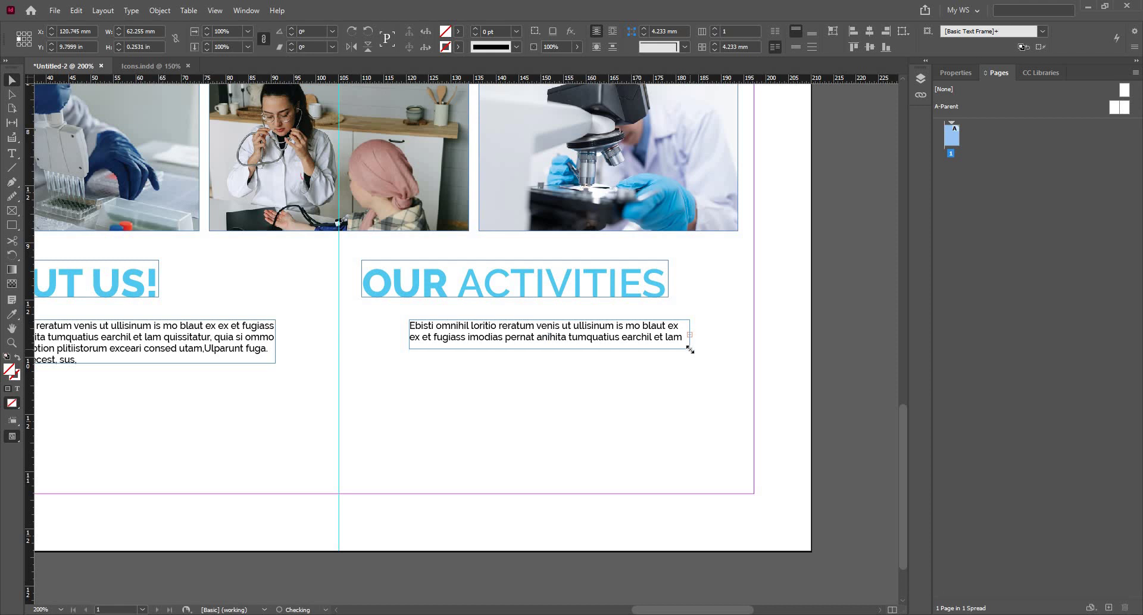
drag(621, 337, 602, 355)
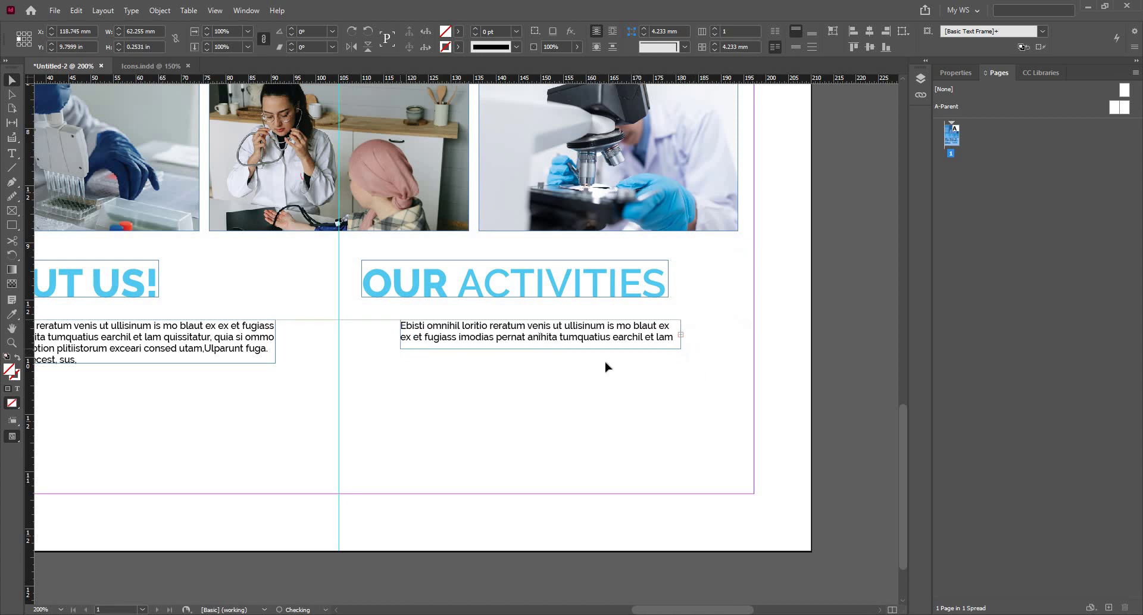
Step: Copy the blue line under ABOUT US! to beneath the OUR ACTIVITIES heading, aligned with the heading's left edge
key(ctrl+minus)
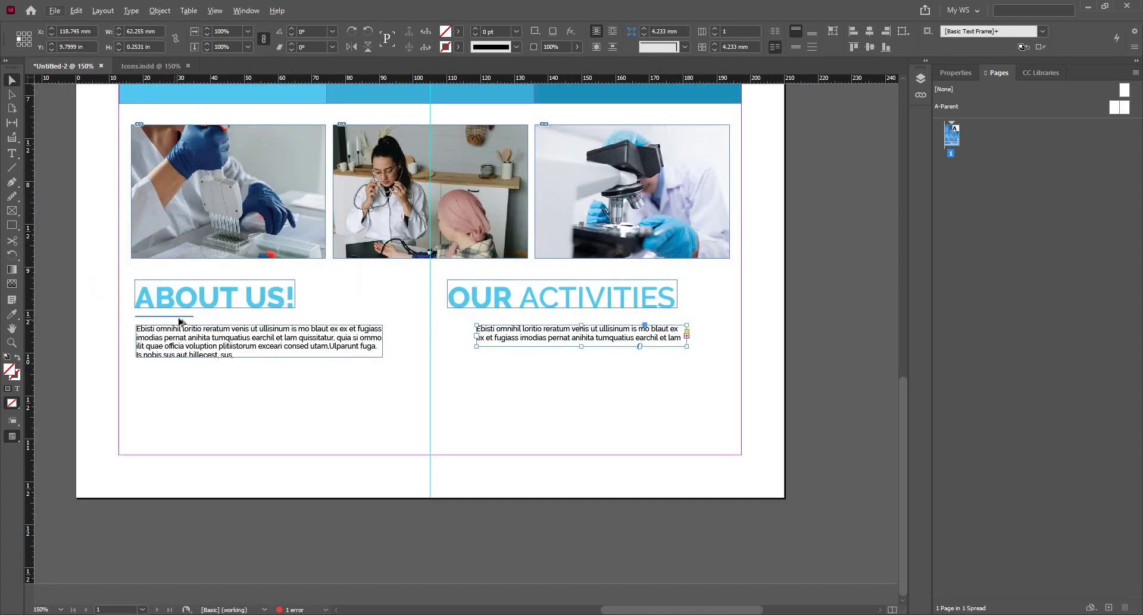
click(177, 316)
key(ctrl+equal)
drag(177, 315, 514, 315)
Step: Lengthen the OUR ACTIVITIES paragraph frame and delete its third line, "quissitatur, quia si ommo"
click(586, 362)
scroll(515, 330, up, 2)
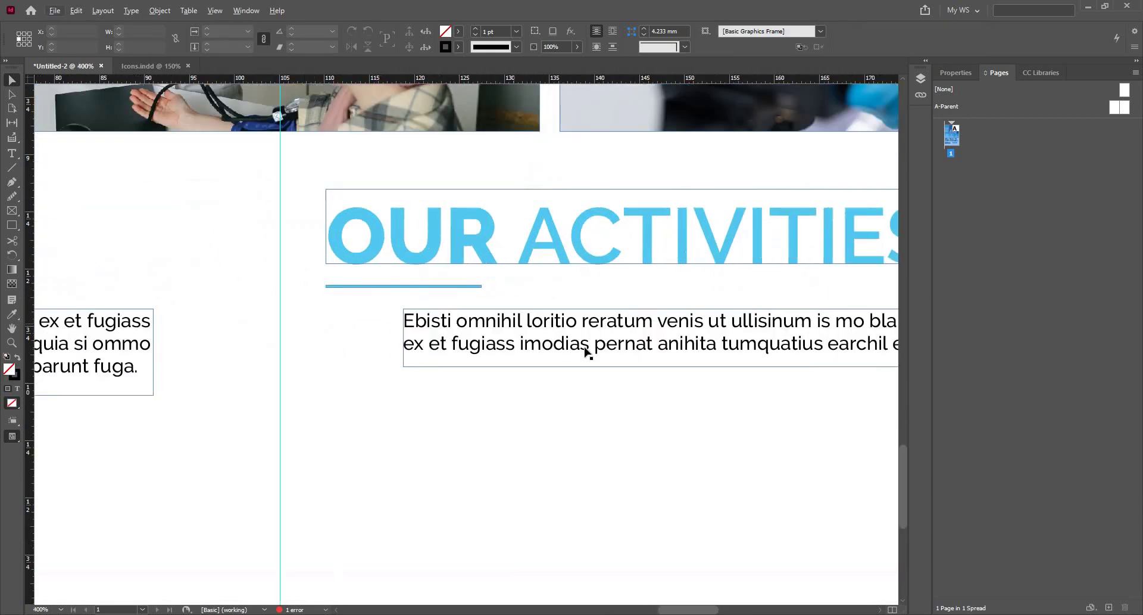
scroll(581, 354, down, 1)
click(625, 357)
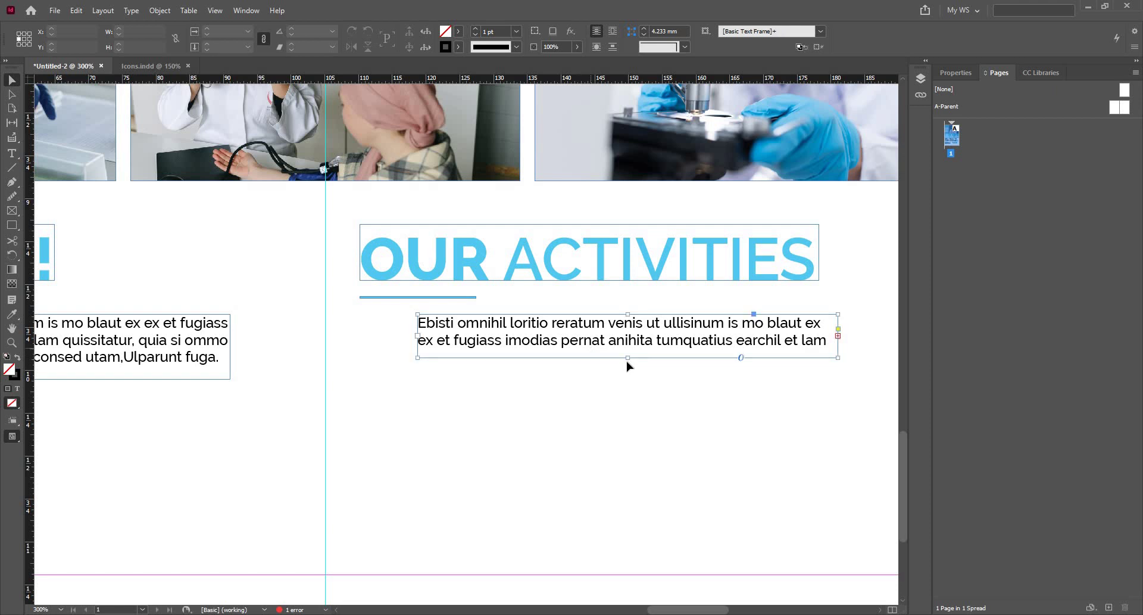
drag(628, 357, 625, 391)
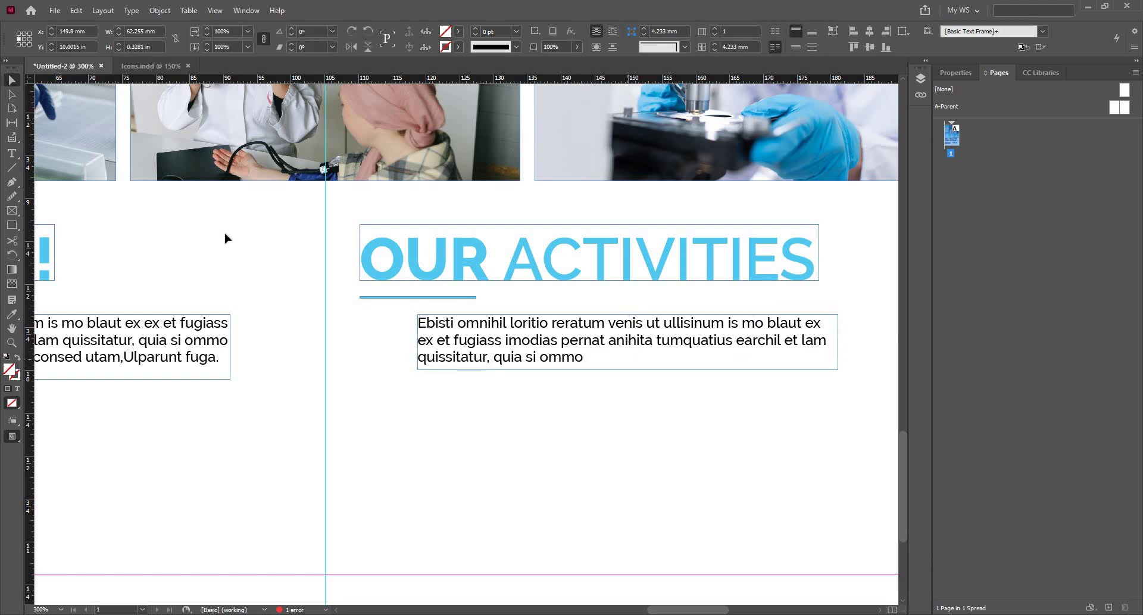
click(11, 153)
click(421, 359)
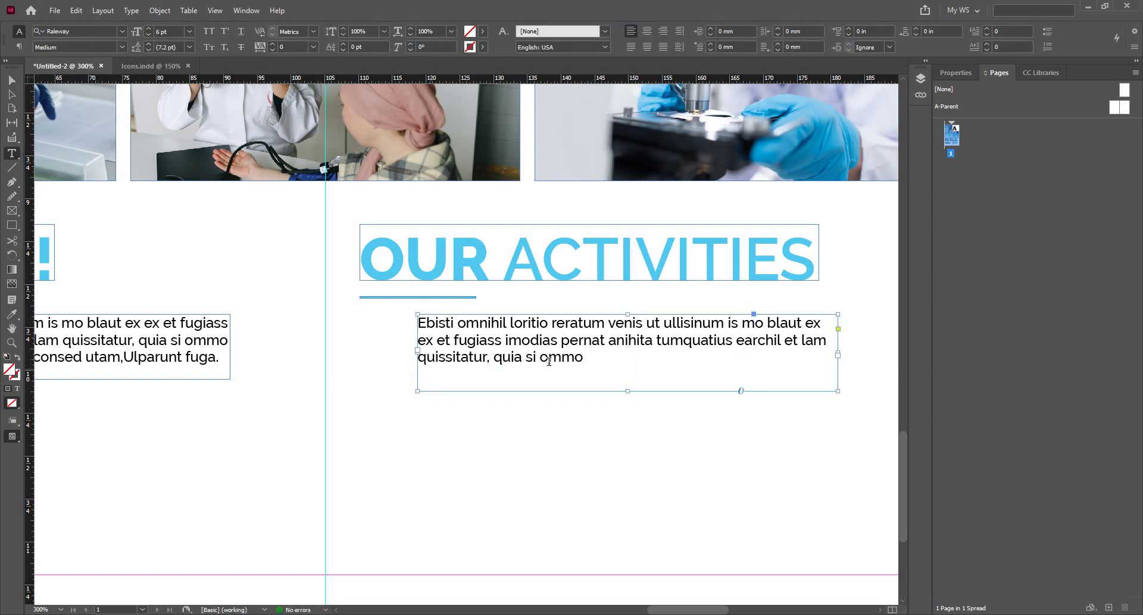
shift+click(631, 372)
key(BackSpace)
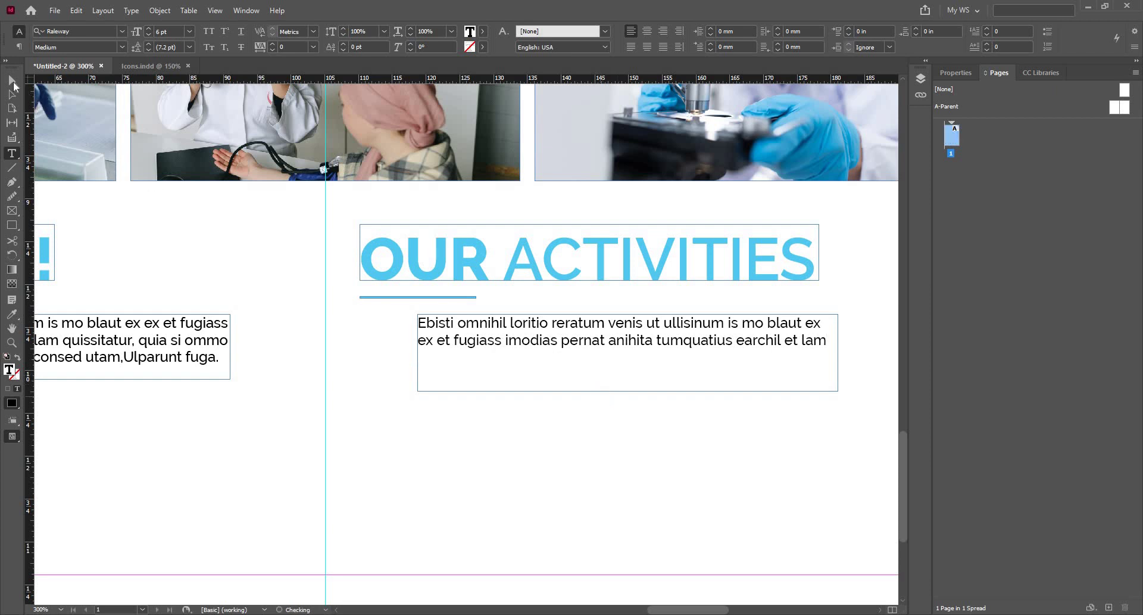
Step: Fit the paragraph frame to its two lines and move it right to X 123 mm
key(Escape)
drag(628, 391, 666, 347)
key(ctrl+alt+c)
Step: Draw a square about 4.8 mm wide left of the OUR ACTIVITIES paragraph and give it the heading's light blue fill without a stroke
key(ctrl+minus)
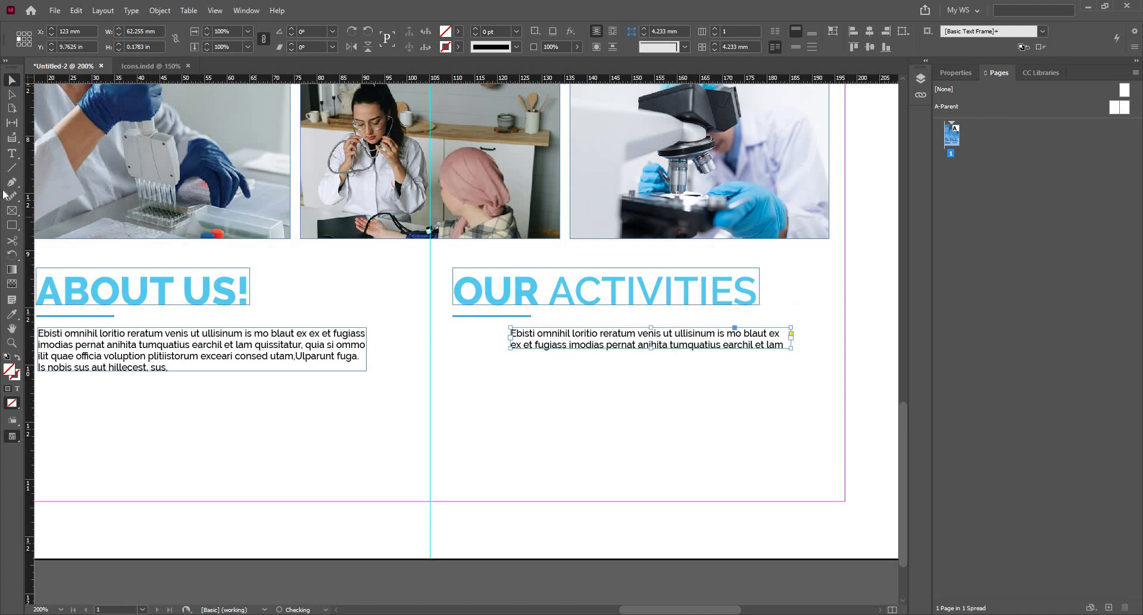
click(11, 225)
key(ctrl+=)
key(ctrl+=)
drag(433, 330, 513, 398)
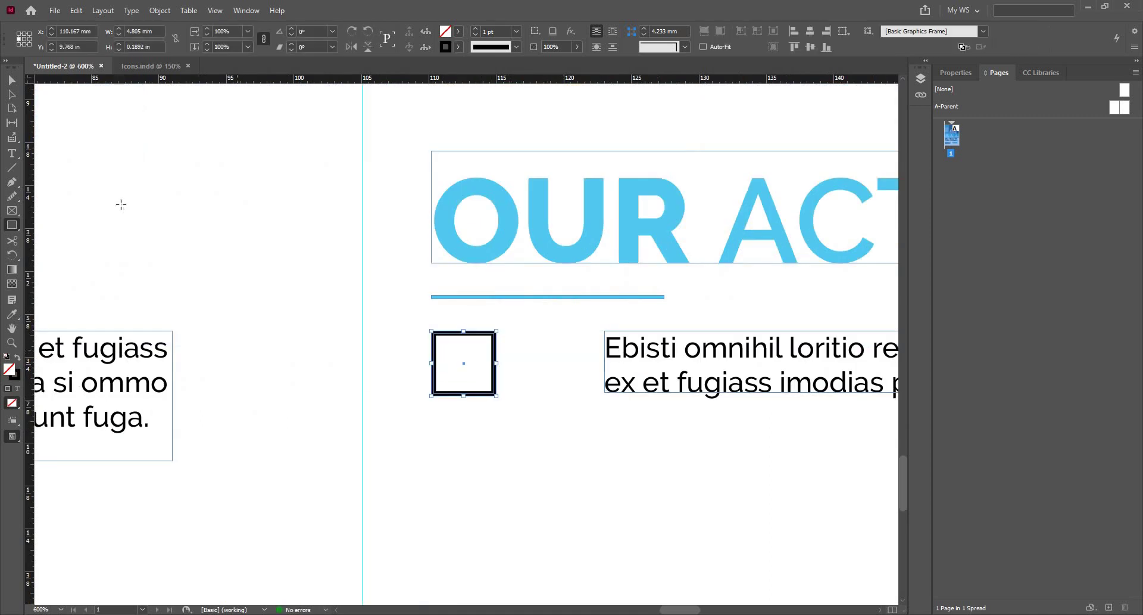
click(17, 315)
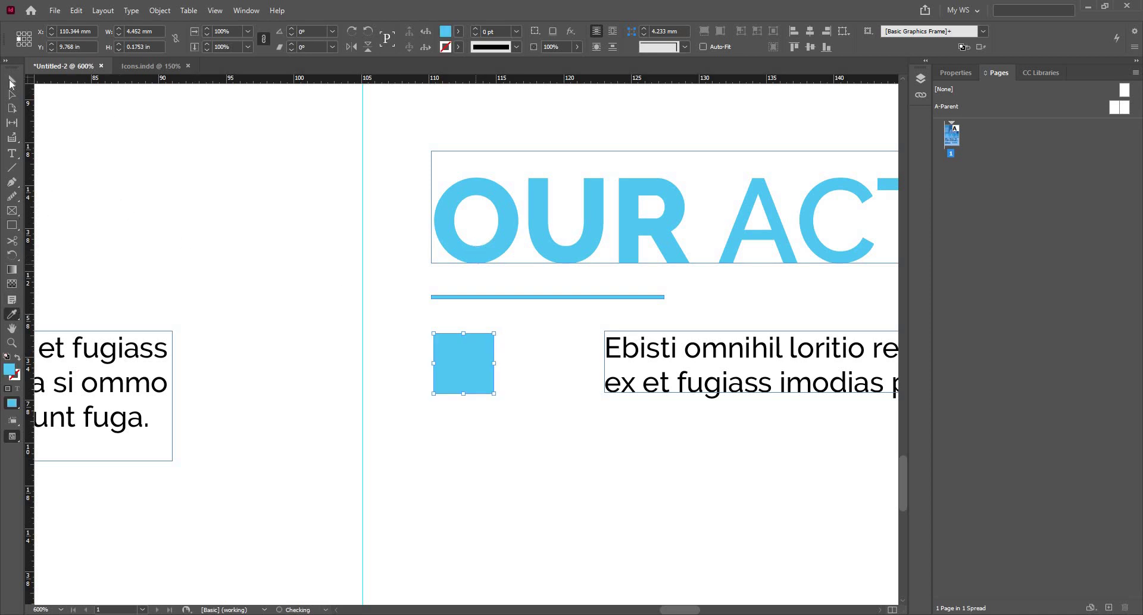
Step: Draw two diagonal 1 pt lines forming a V below the blue square, the left one about 3.6 mm long
drag(334, 330, 277, 270)
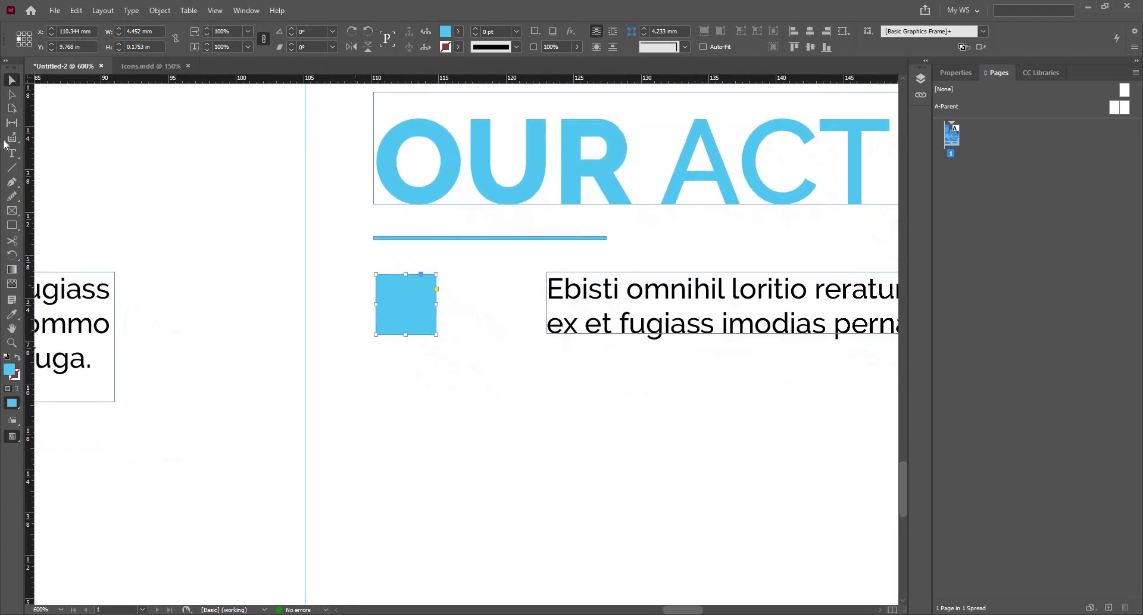
click(13, 171)
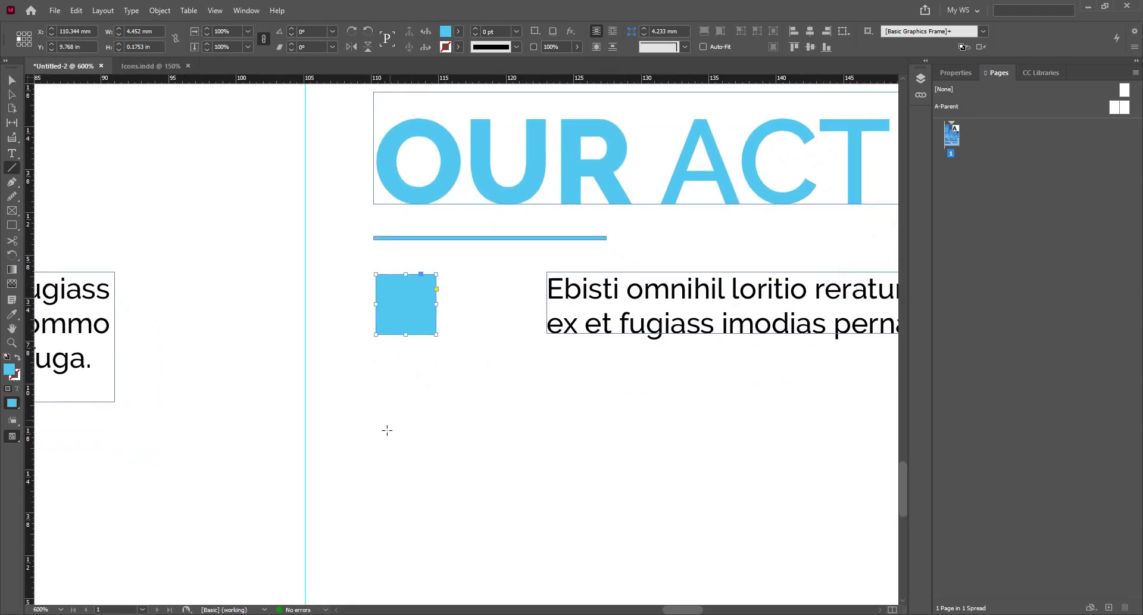
drag(396, 398, 428, 398)
mouse_move(385, 424)
mouse_down()
mouse_move(362, 408)
mouse_move(369, 401)
mouse_move(368, 417)
mouse_up()
key(ctrl+z)
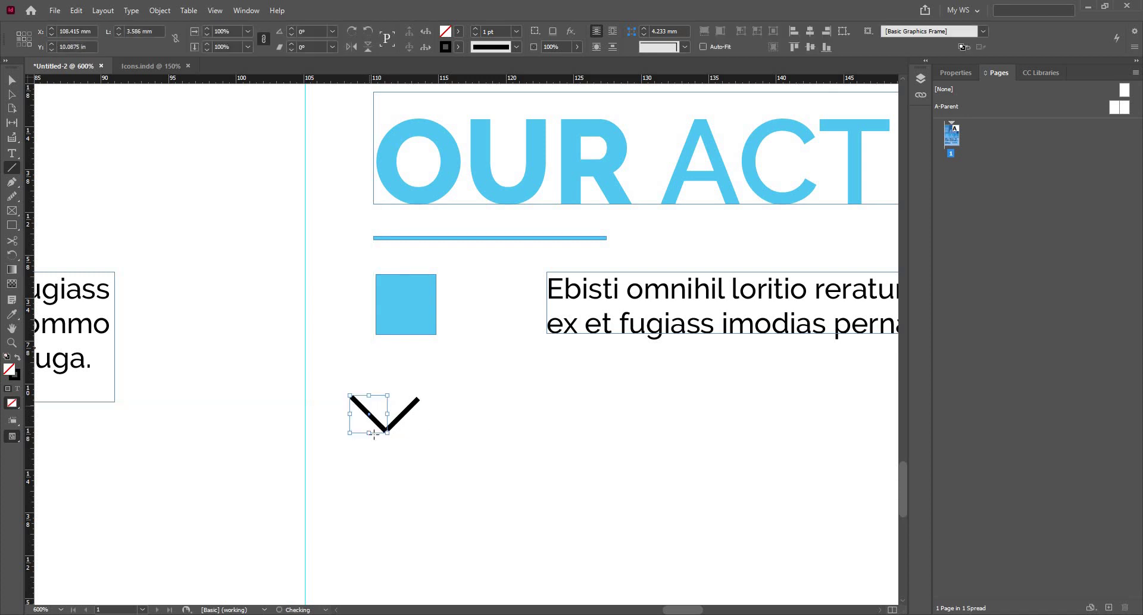
Step: Move the left line of the V so its lower end joins the right line's lower end in a clean corner
key(ctrl+=)
key(ctrl+=)
key(v)
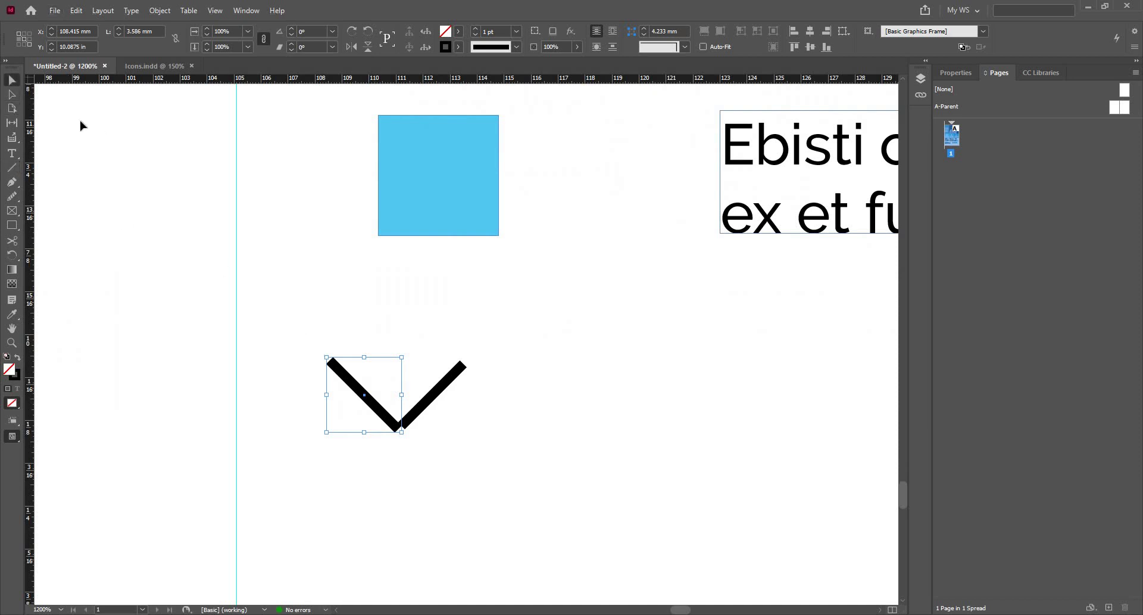
click(13, 95)
click(332, 367)
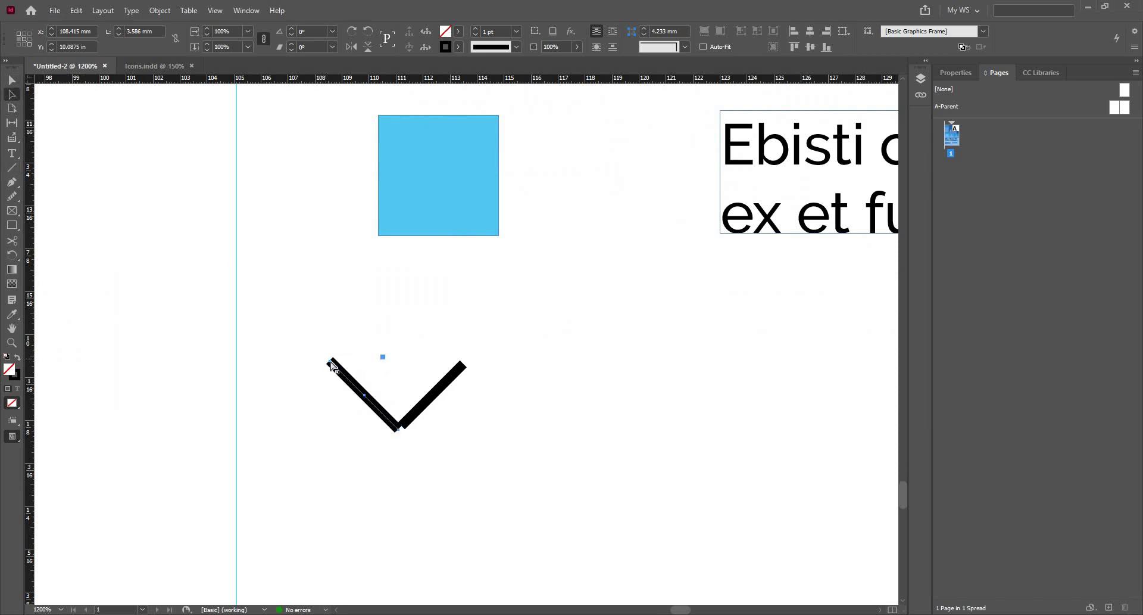
drag(337, 370, 373, 393)
scroll(422, 459, up, 3)
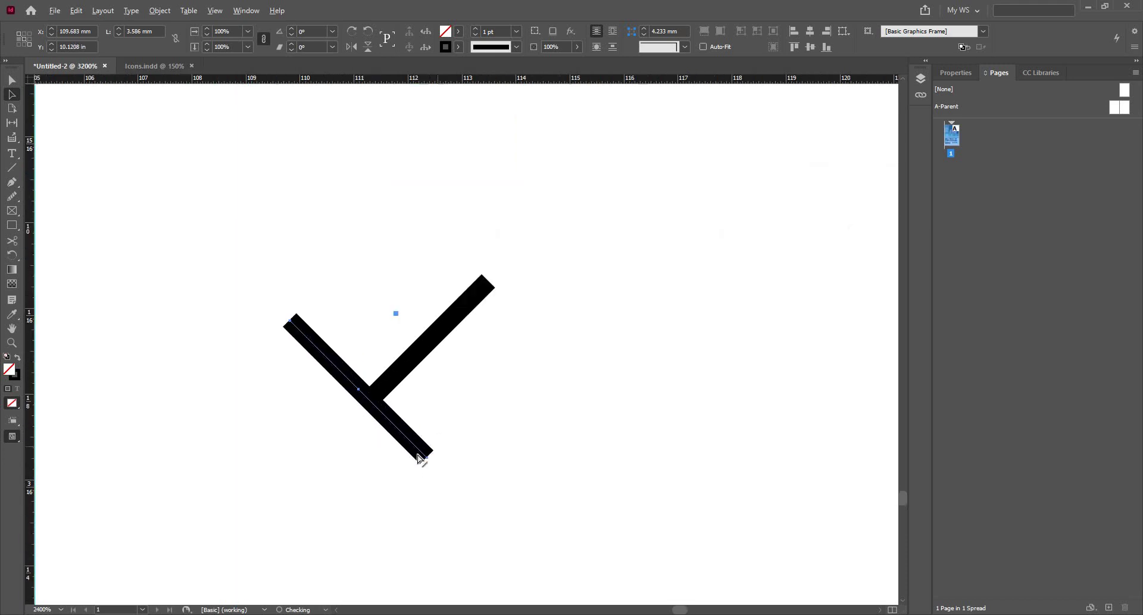
drag(423, 460, 355, 391)
click(172, 204)
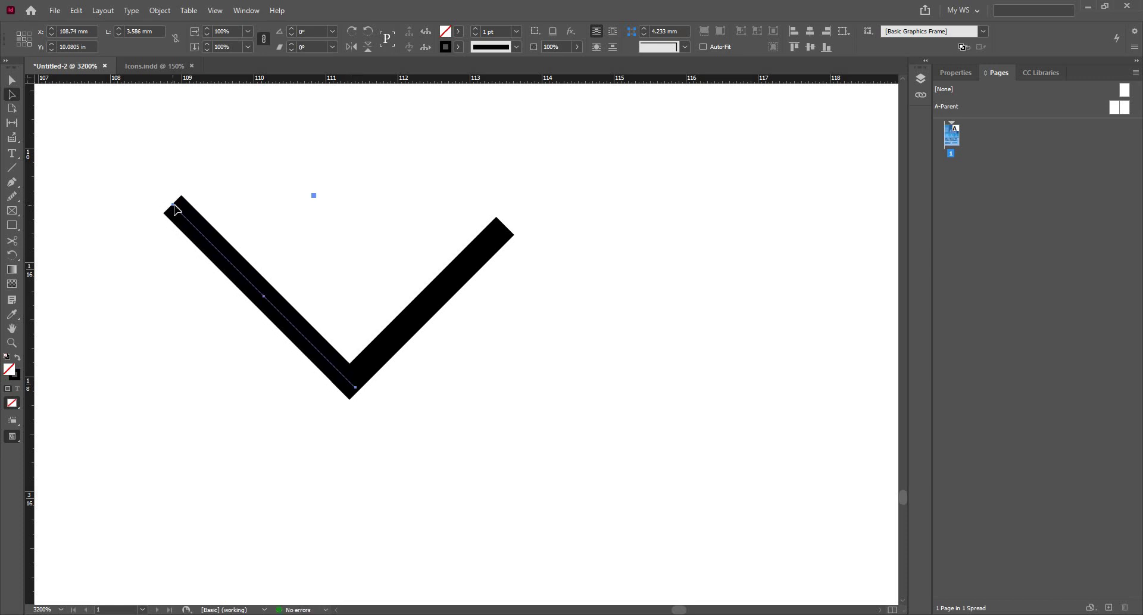
drag(175, 205, 194, 225)
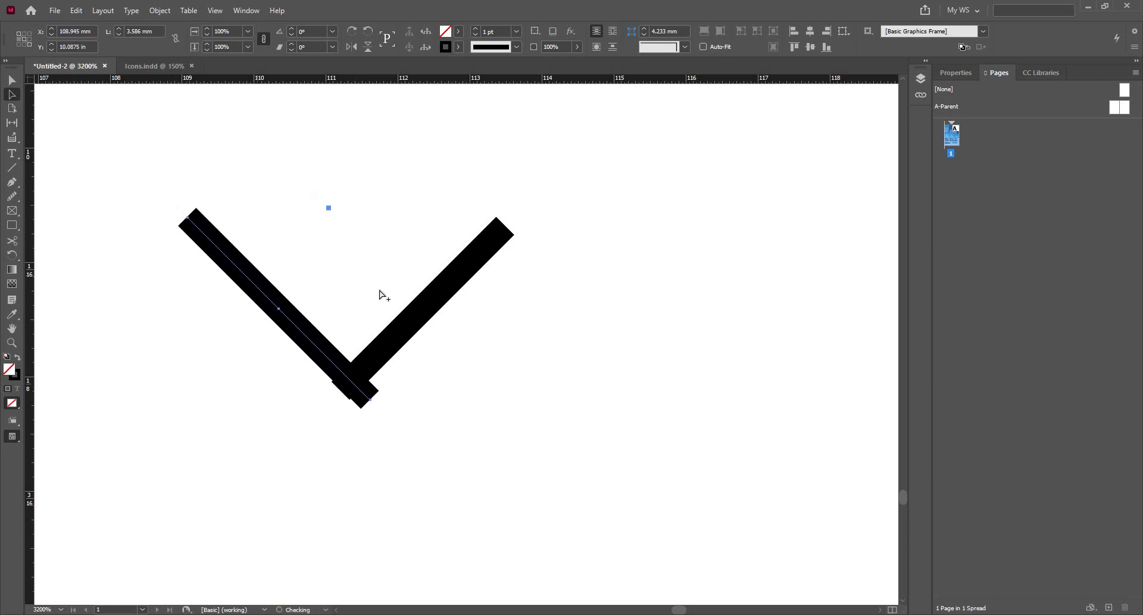
alt+scroll(384, 295, down, 2)
alt+scroll(398, 378, down, 2)
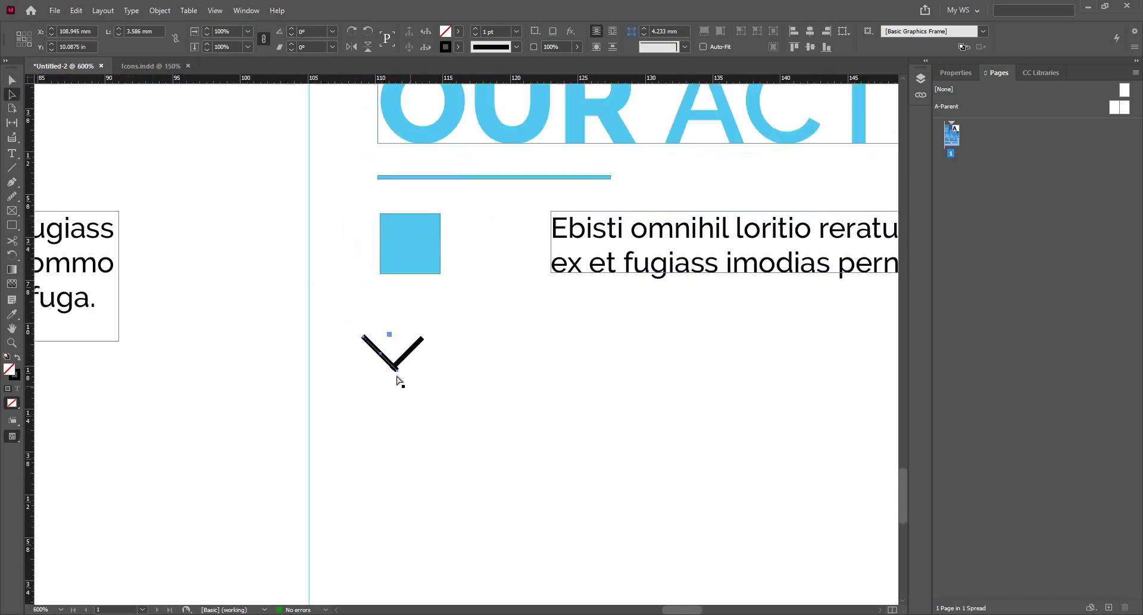
alt+scroll(401, 383, up, 2)
key(ctrl+z)
Step: Extend the right line to about 8.5 mm to form a checkmark, and scale both lines down to about 4.2 mm wide
click(417, 358)
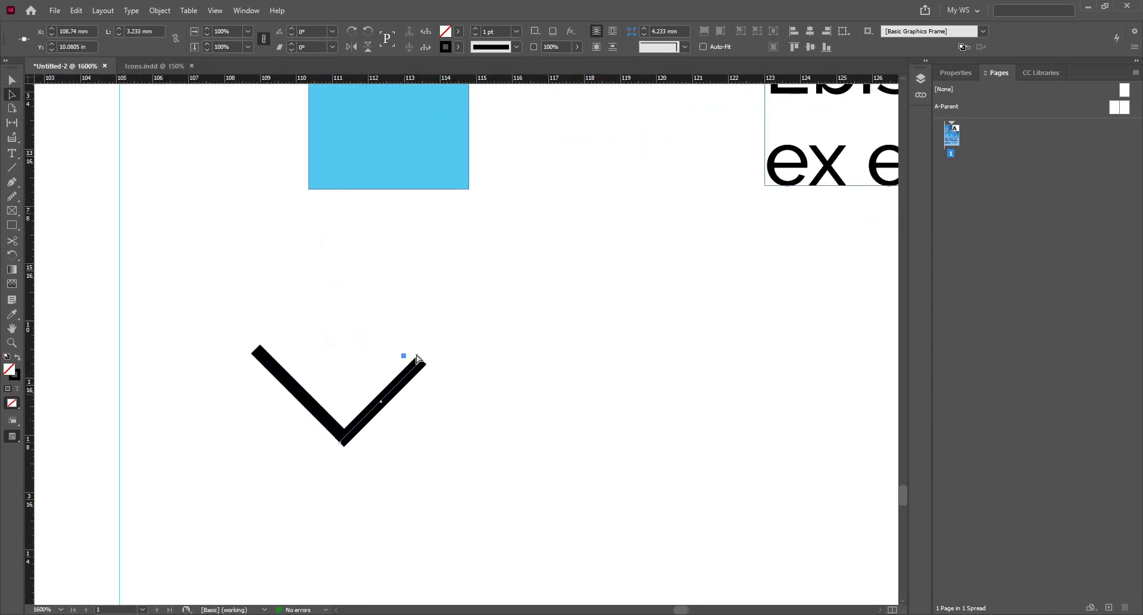
drag(425, 364, 585, 228)
key(ctrl+minus)
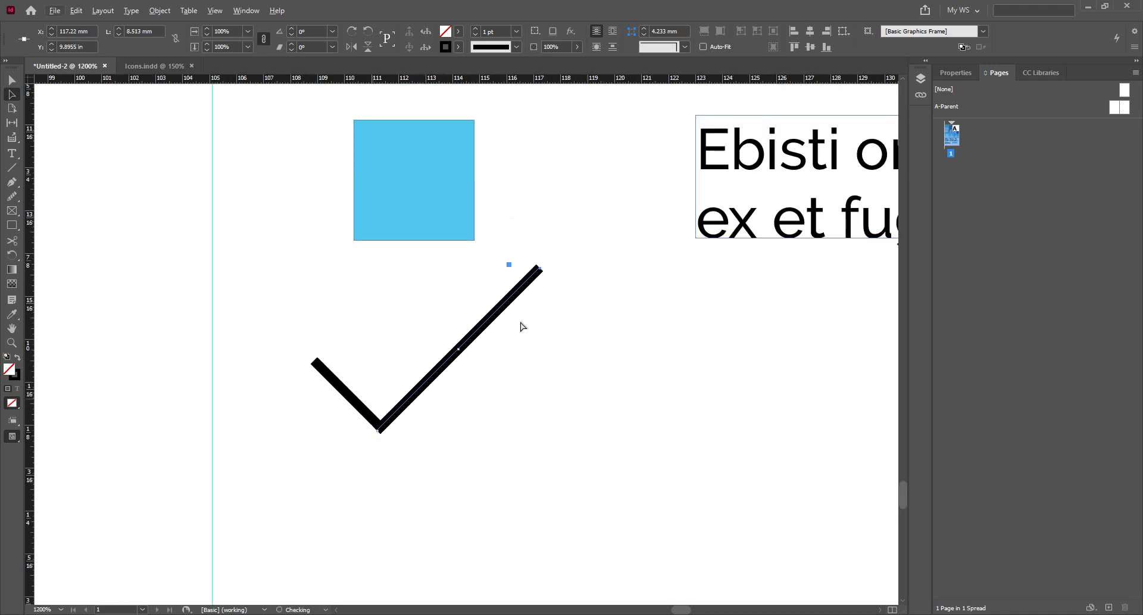
drag(540, 312, 327, 458)
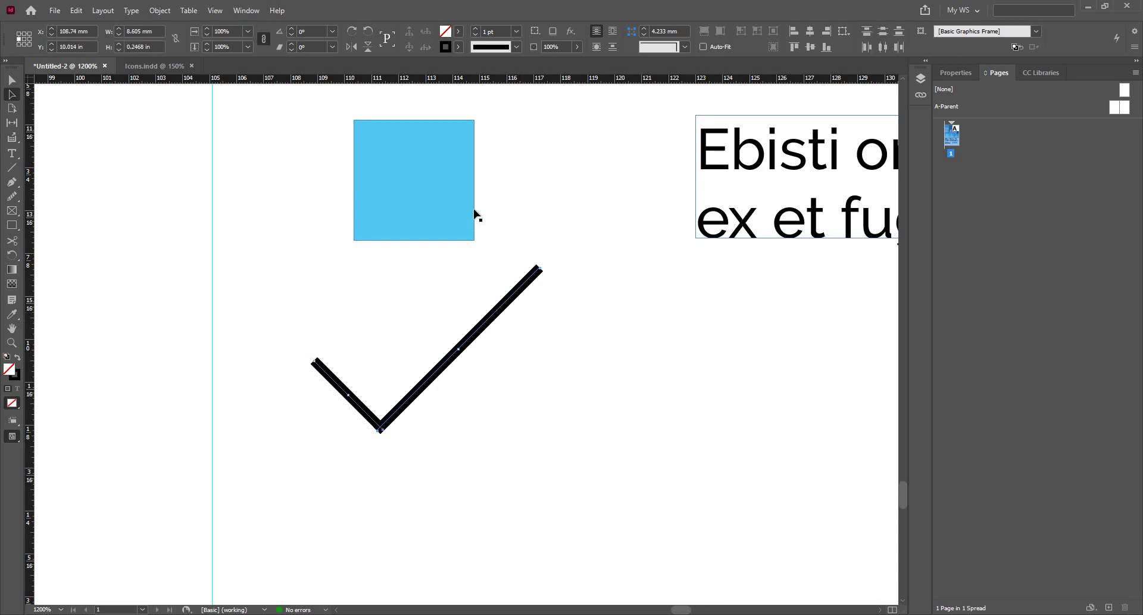
key(v)
drag(541, 263, 435, 345)
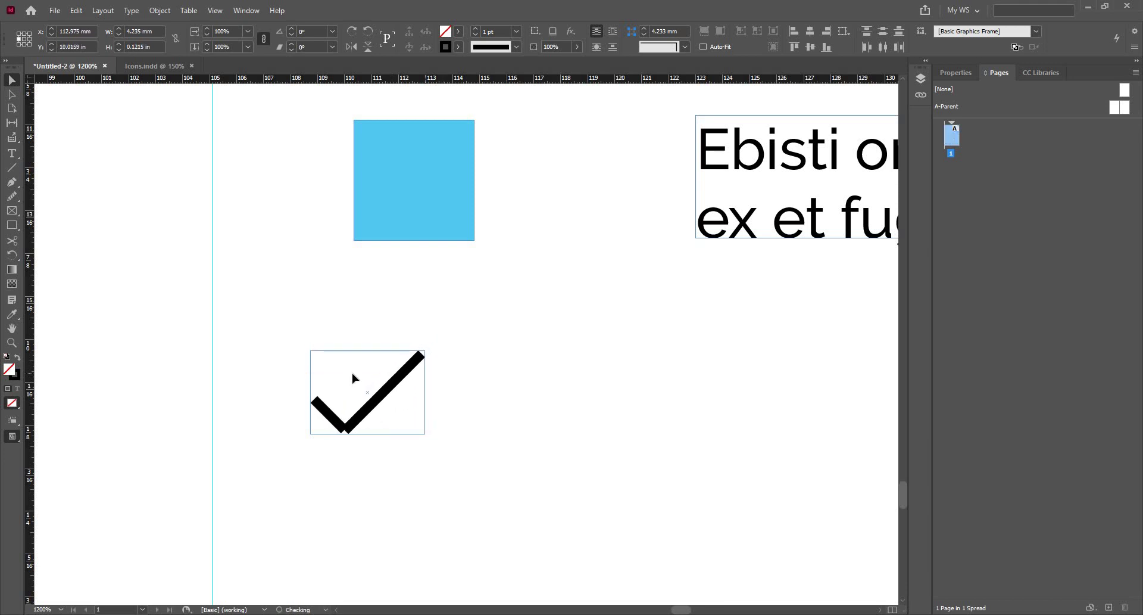
Step: Shift the checkmark's short line so that it meets the lower end of the long line without a notch
click(352, 376)
scroll(345, 432, up, 2)
click(345, 409)
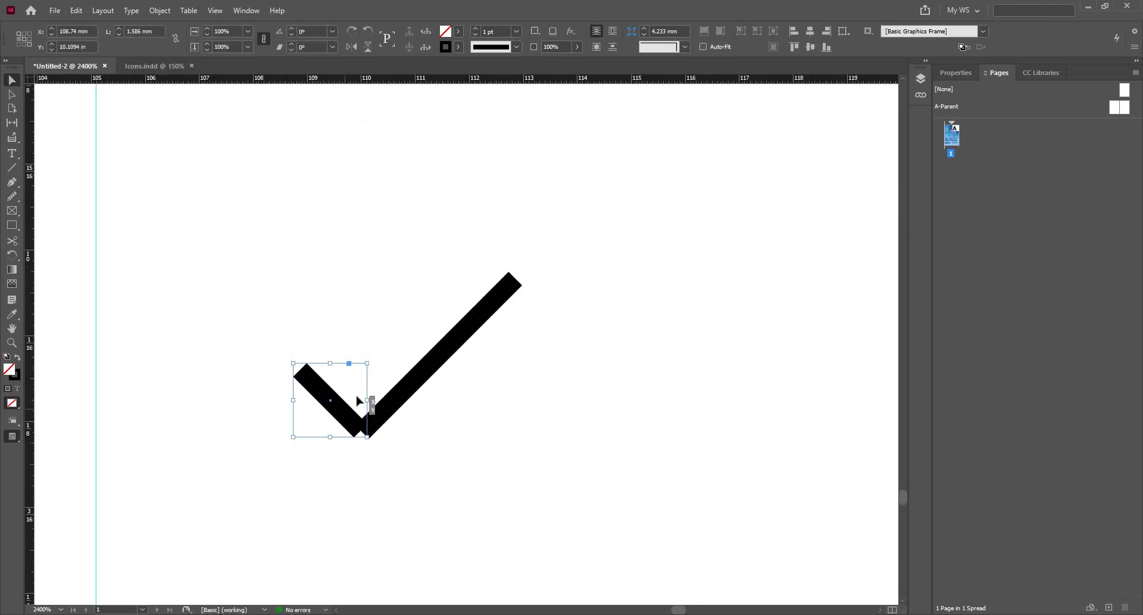
drag(358, 401, 357, 413)
Step: Set the stroke color of both checkmark lines to white
drag(273, 288, 474, 476)
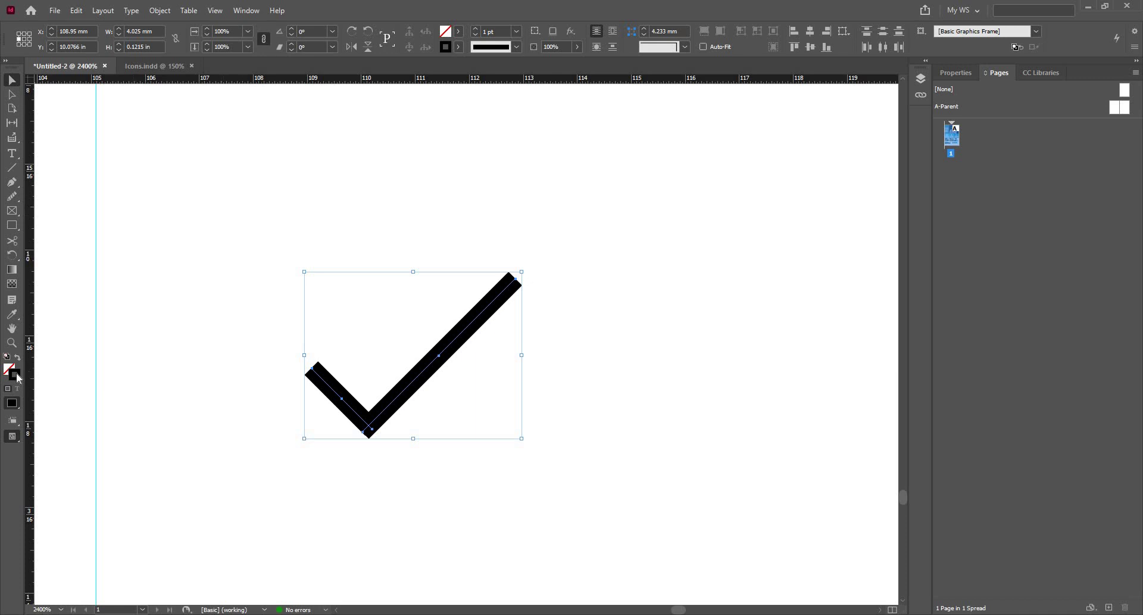
click(596, 294)
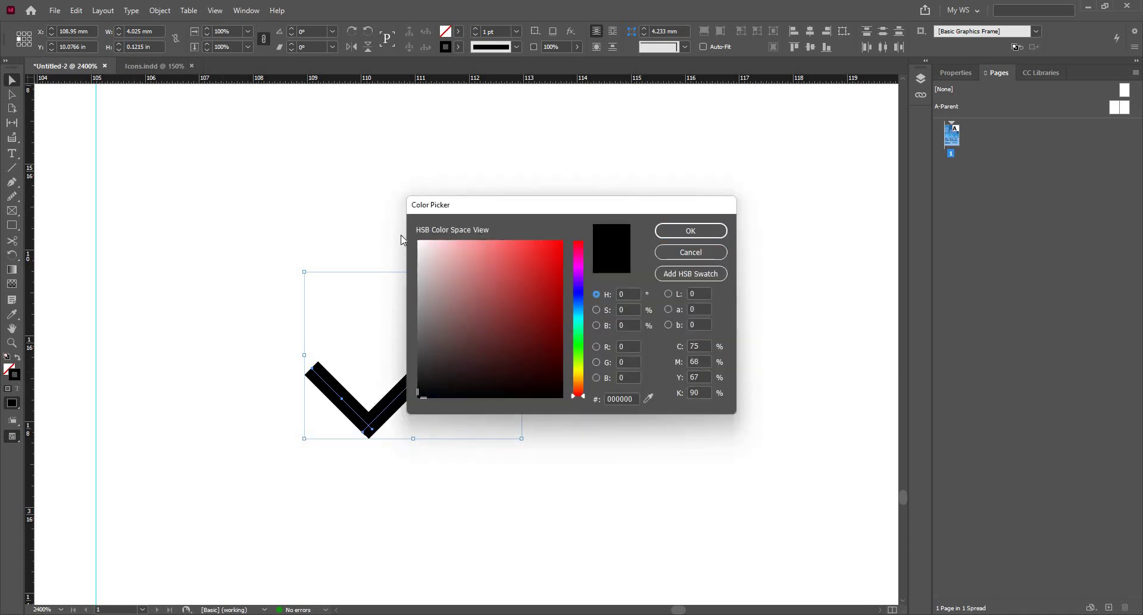
click(419, 241)
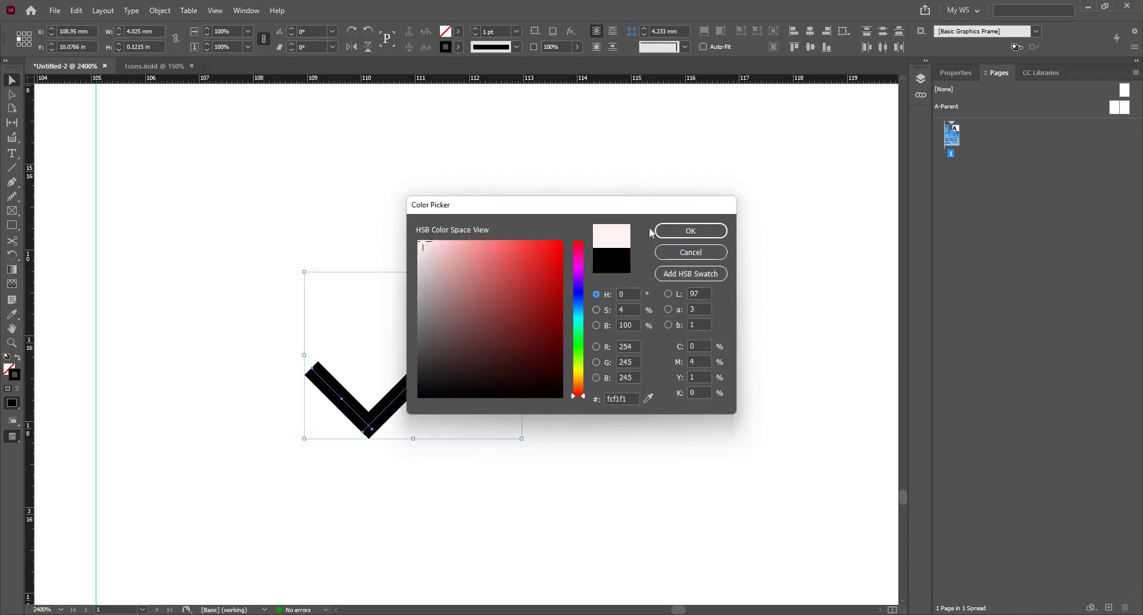
click(667, 233)
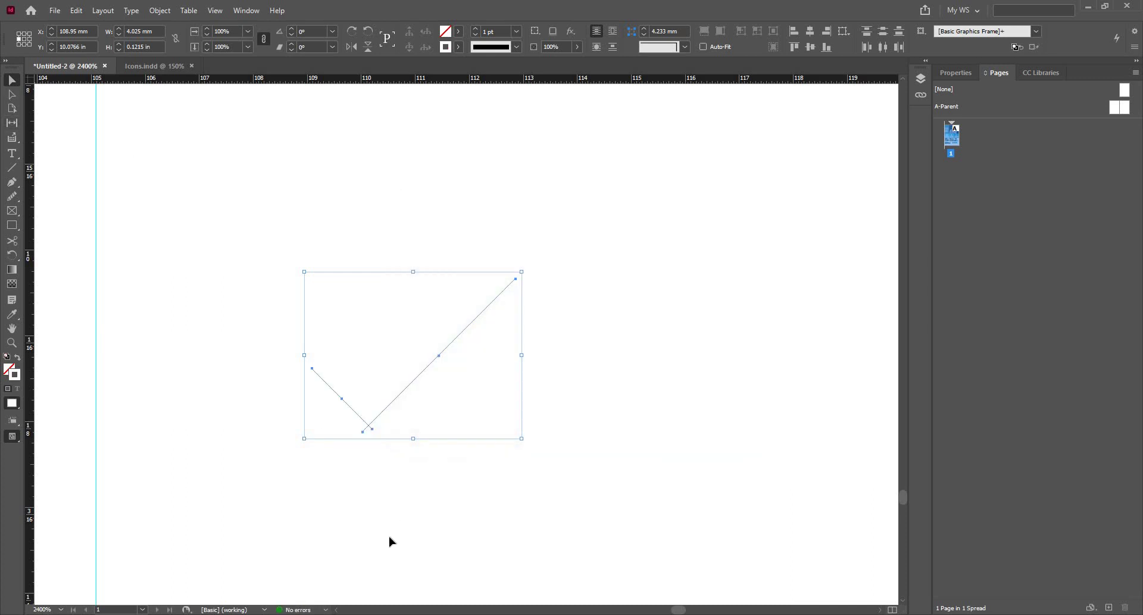
Step: Move the white checkmark onto the light blue square beside the OUR ACTIVITIES paragraph
alt+scroll(393, 491, down, 3)
drag(395, 490, 441, 331)
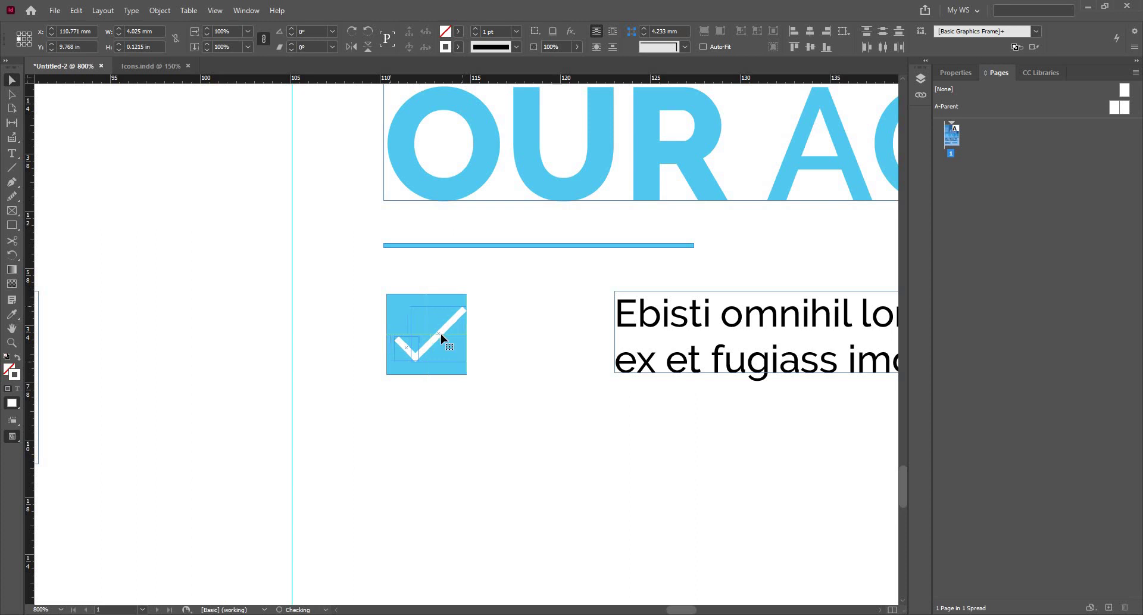
alt+scroll(441, 333, up, 1)
scroll(440, 339, up, 1)
alt+scroll(431, 375, up, 1)
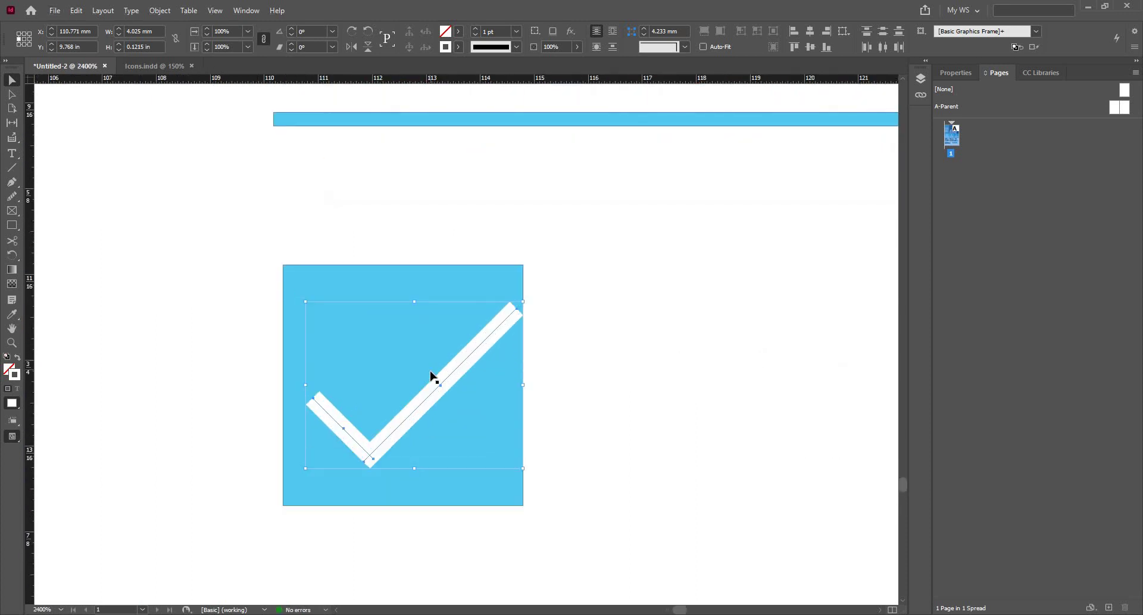
Step: Group the two checkmark lines and scale the group down to about 3.6 mm wide inside the blue square
key(ctrl+g)
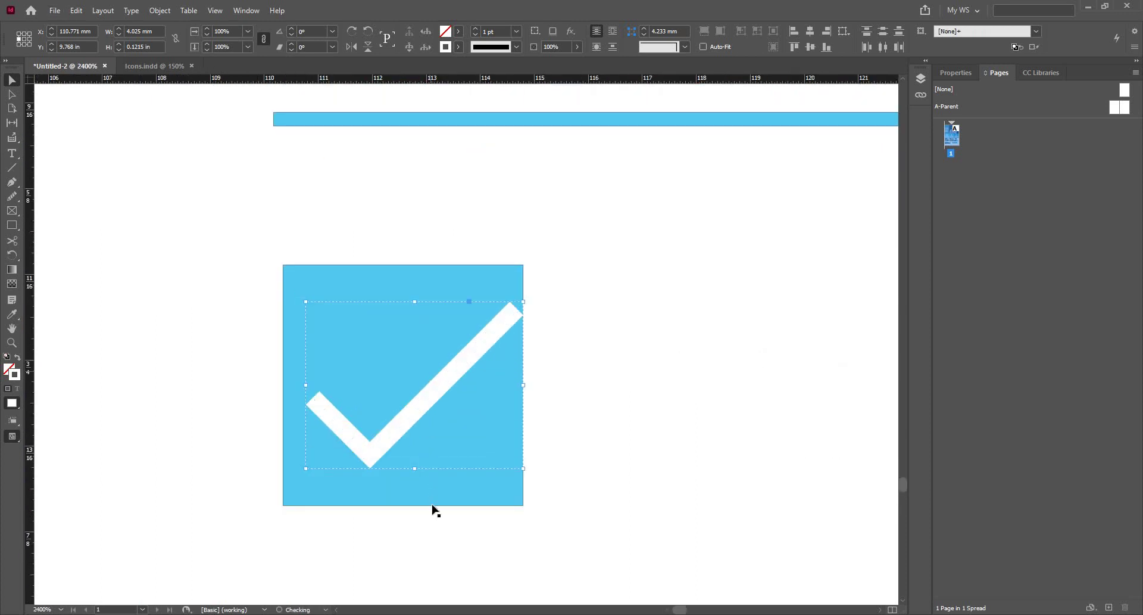
click(521, 384)
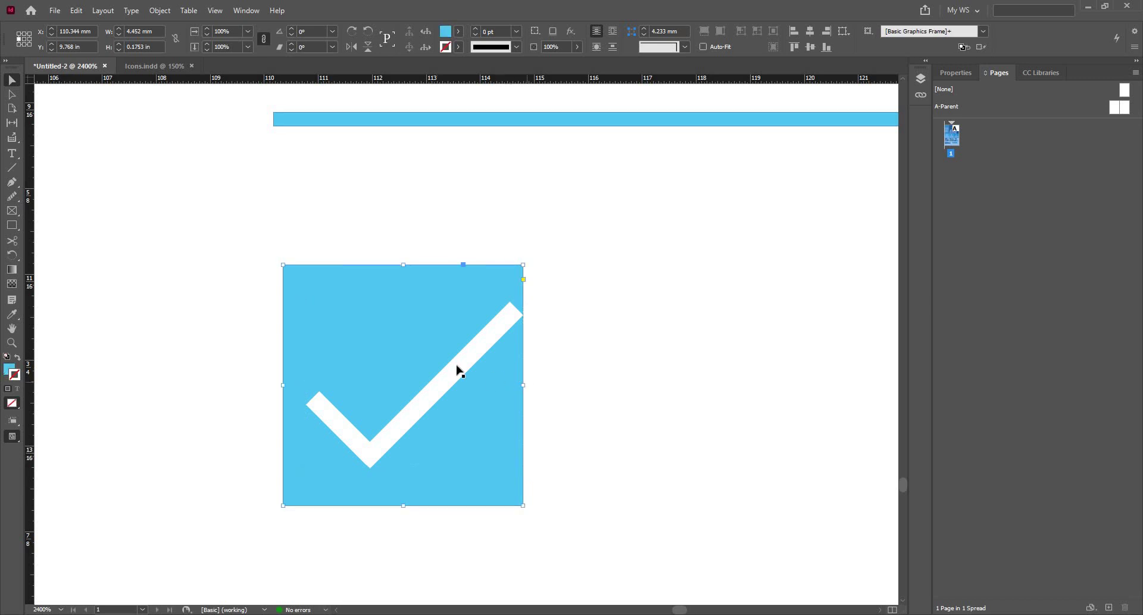
drag(522, 299, 486, 320)
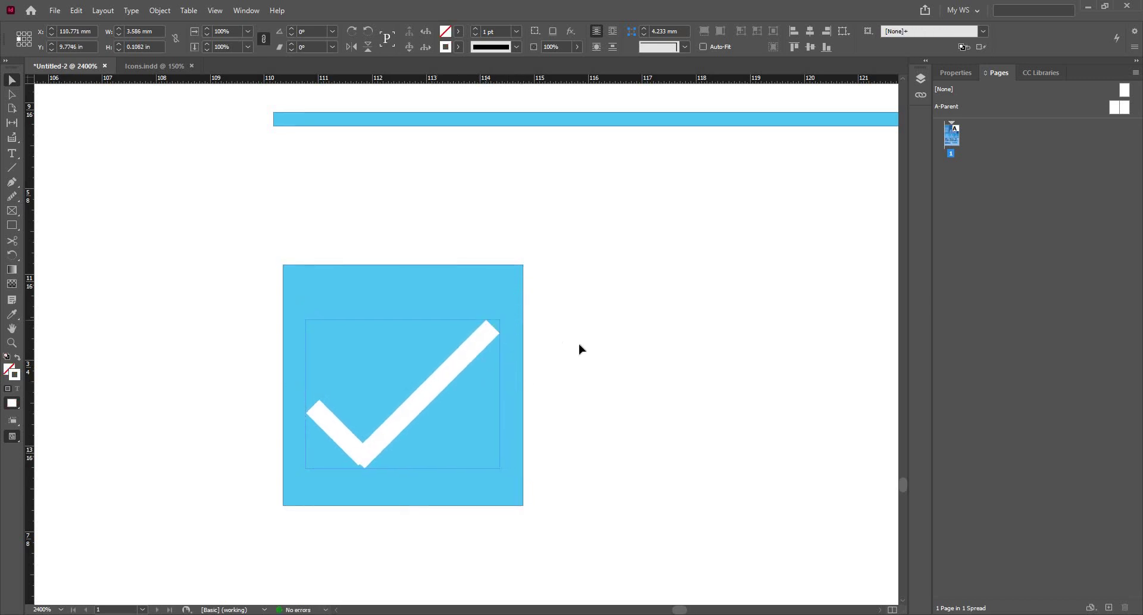
Step: Shift the short line inside the checkmark group for a clean corner and center the checkmark in the blue square
click(339, 446)
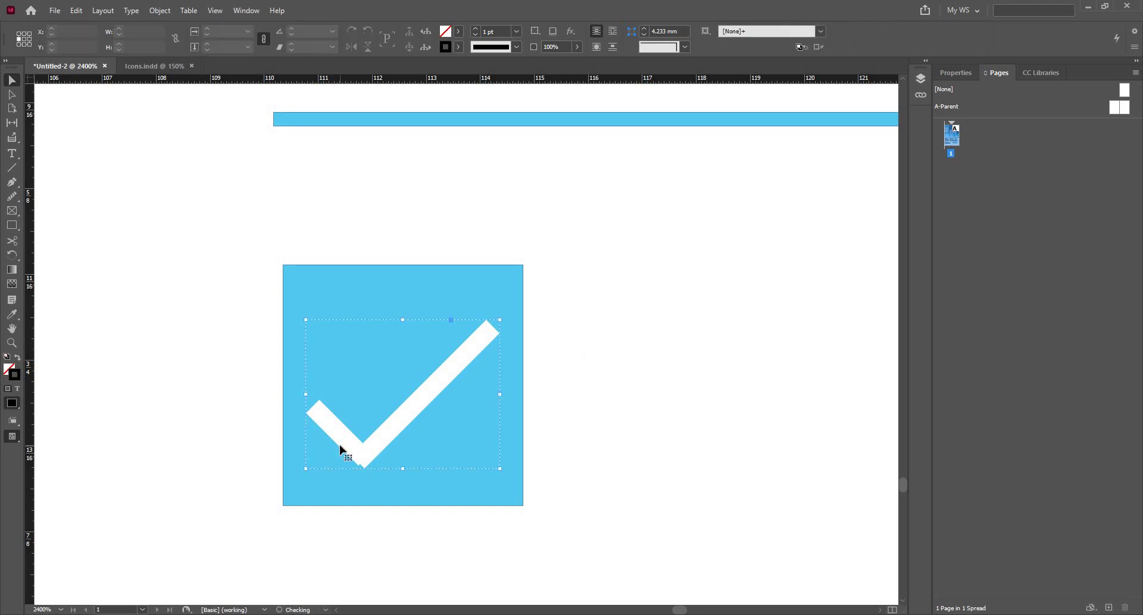
double_click(344, 447)
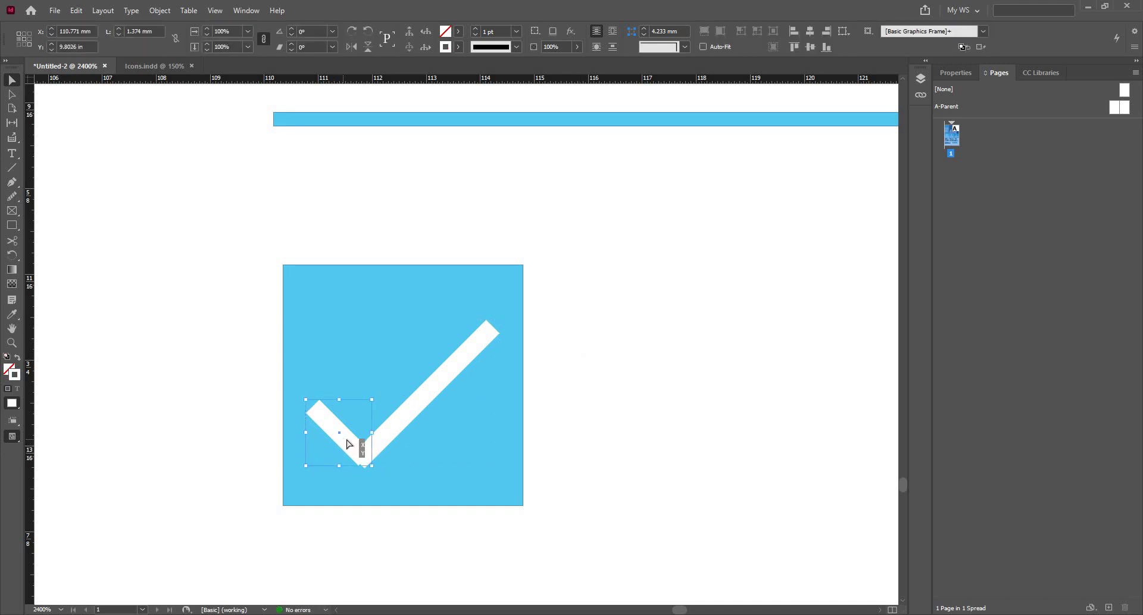
click(549, 442)
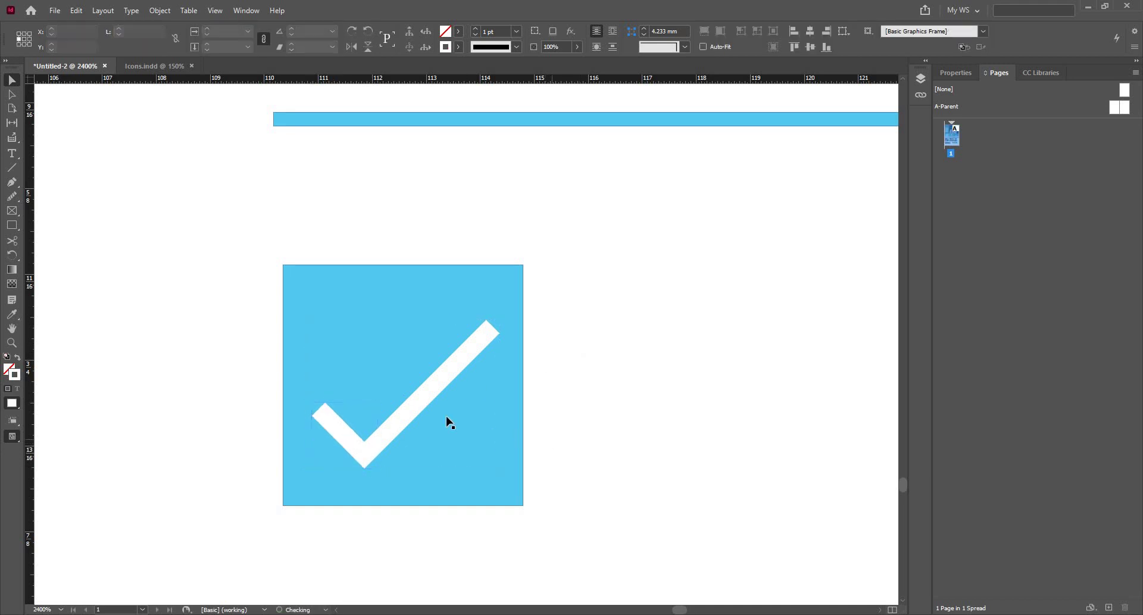
click(410, 408)
drag(436, 387, 429, 385)
click(604, 423)
scroll(605, 423, down, 3)
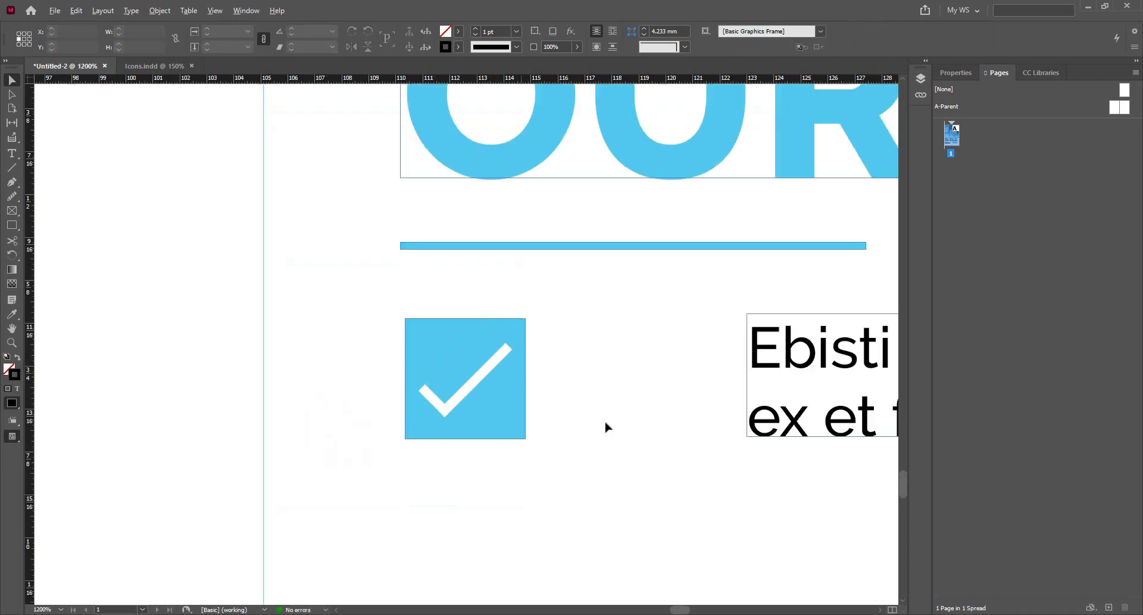
Step: Move the OUR ACTIVITIES paragraph closer to the checkmark square, to an X position of about 118.8 mm
scroll(524, 412, down, 3)
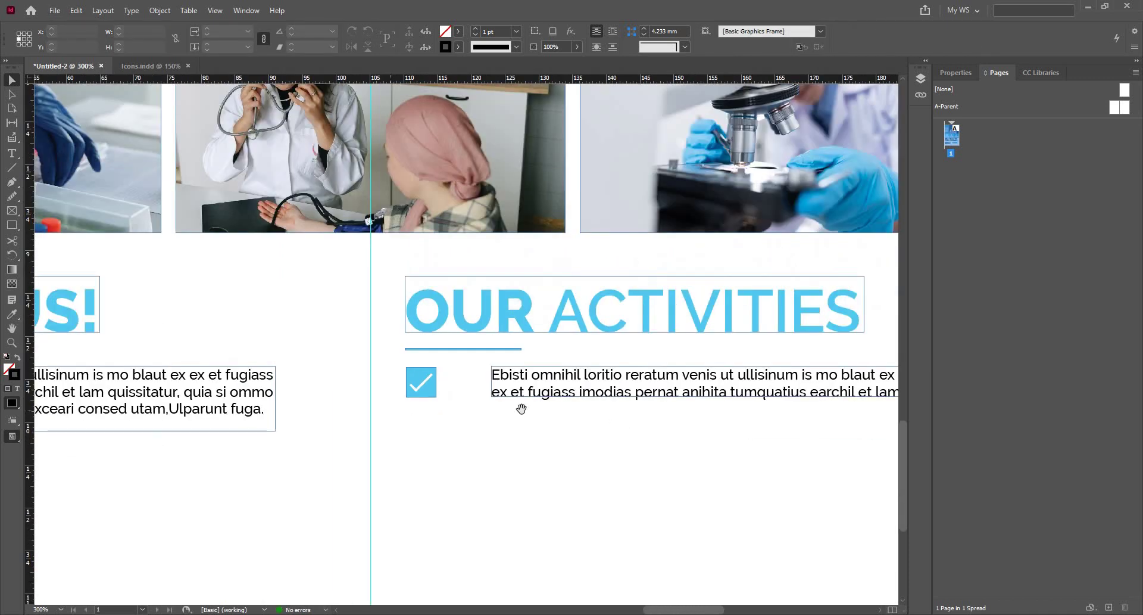
scroll(563, 415, down, 2)
click(589, 391)
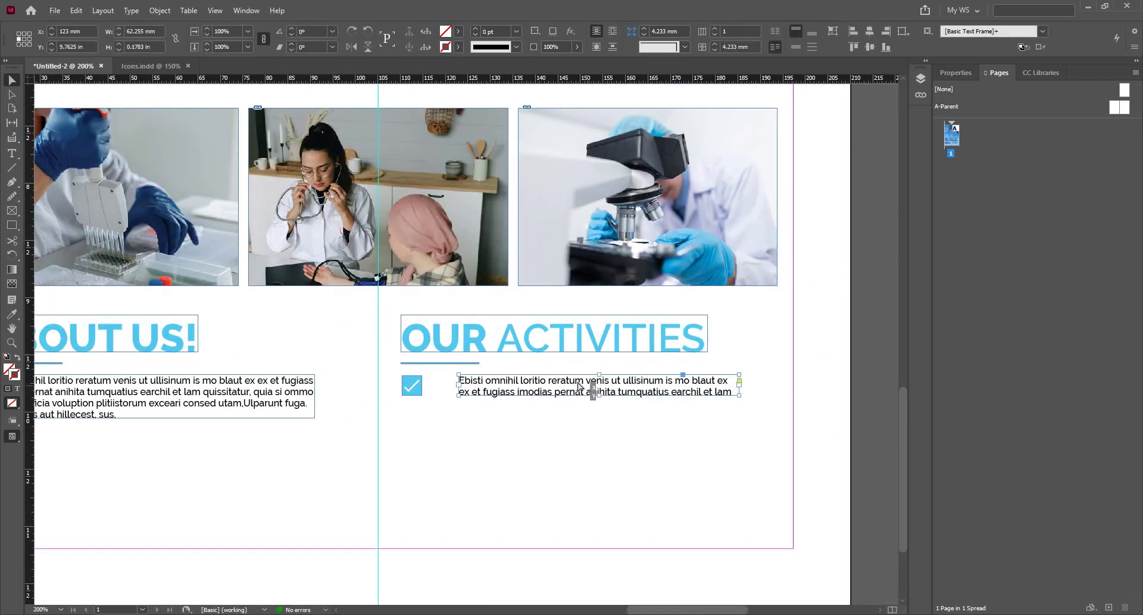
drag(575, 387, 563, 390)
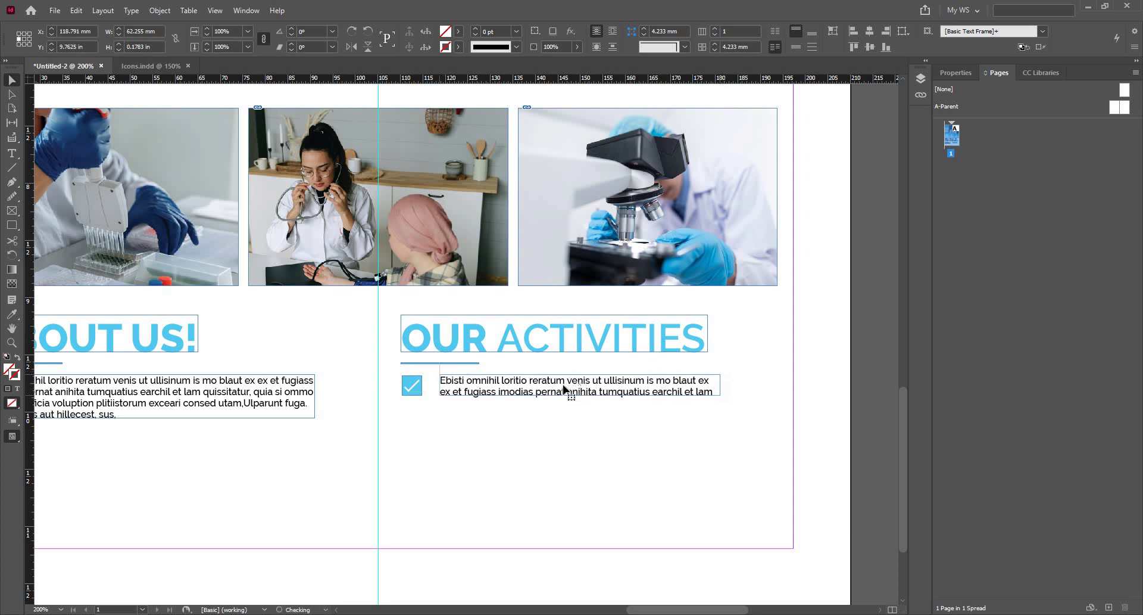
scroll(517, 386, up, 1)
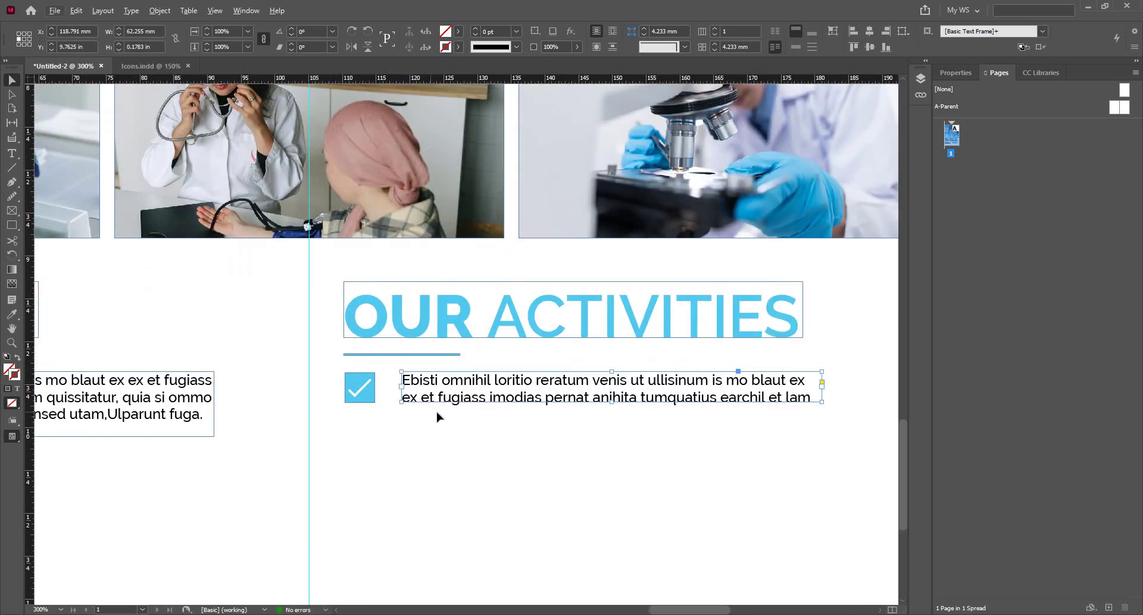
Step: Duplicate the checkmark bullet and its paragraph downward into four evenly spaced rows under OUR ACTIVITIES
scroll(438, 411, down, 1)
drag(380, 422, 481, 502)
key(ctrl+minus)
key(ctrl+minus)
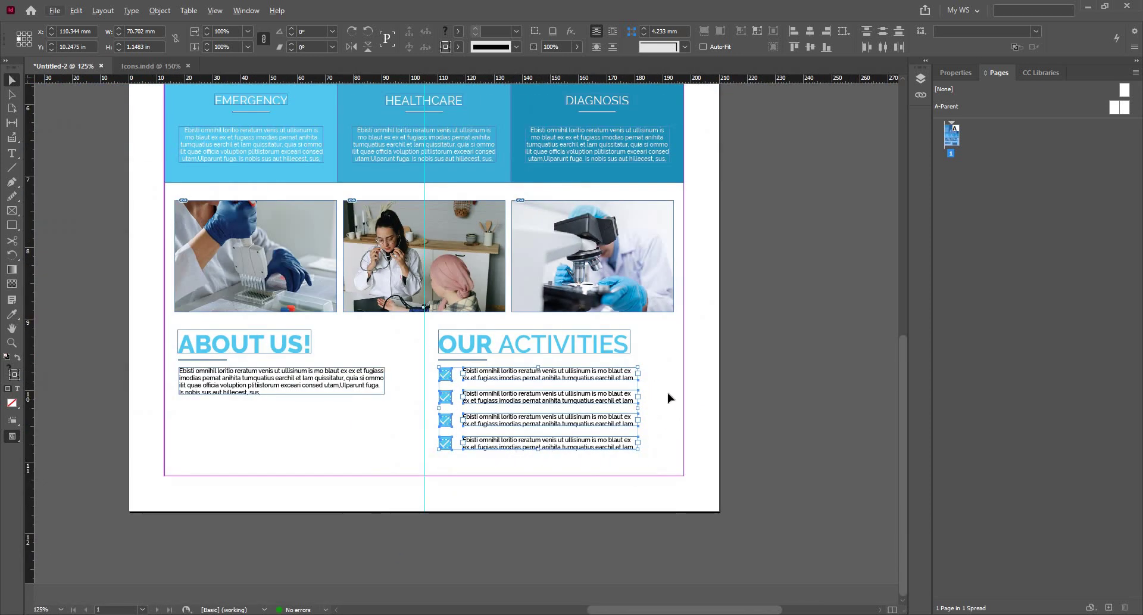
click(642, 438)
key(ctrl+minus)
key(ctrl+minus)
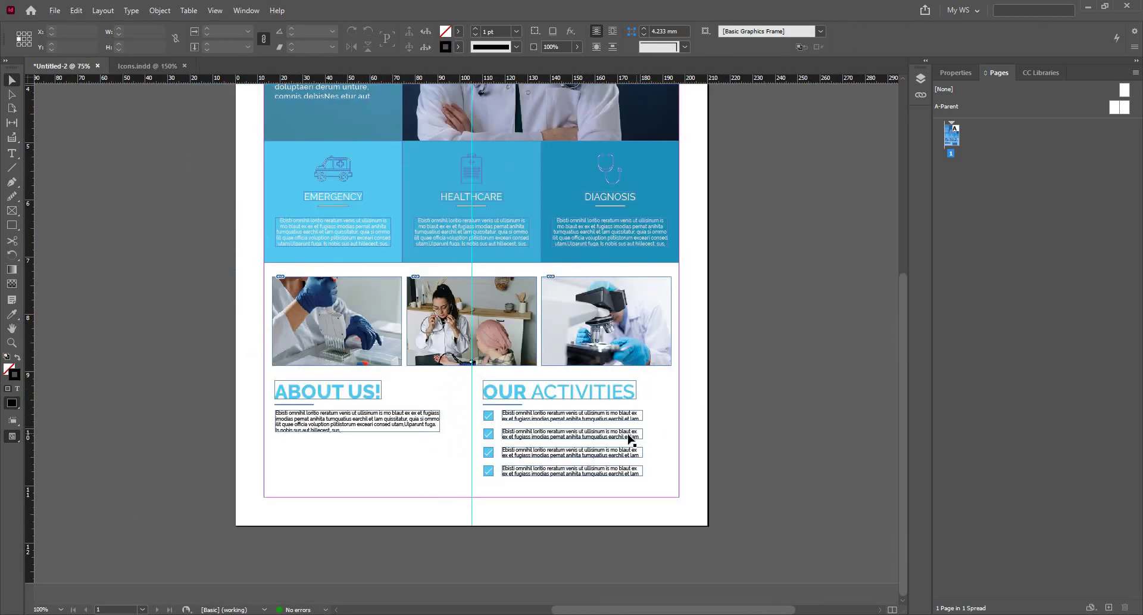
key(ctrl+equal)
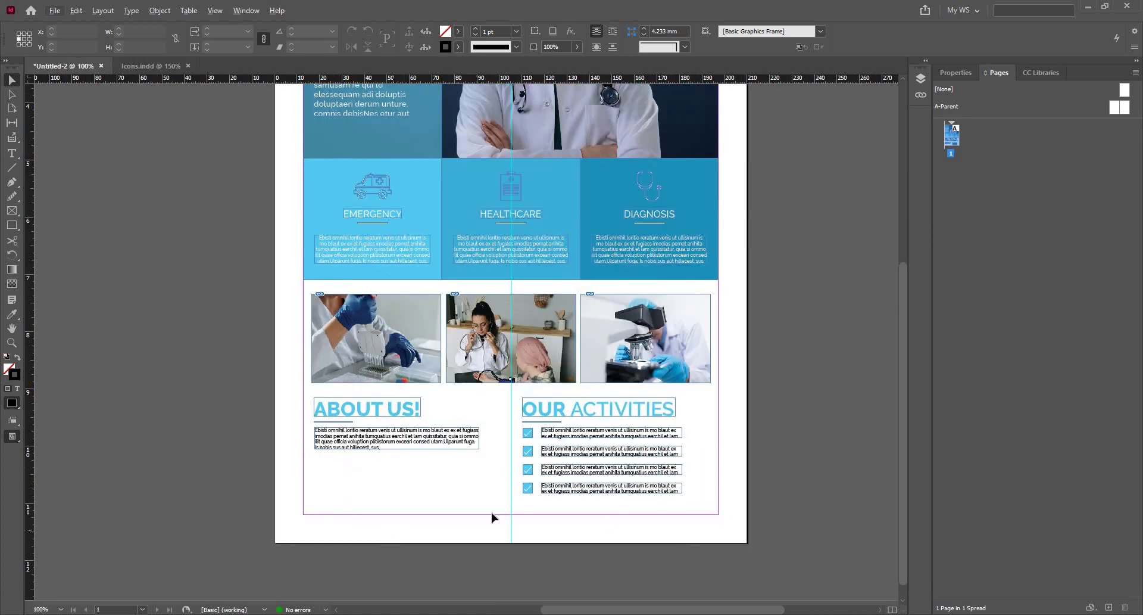
scroll(393, 287, down, 1)
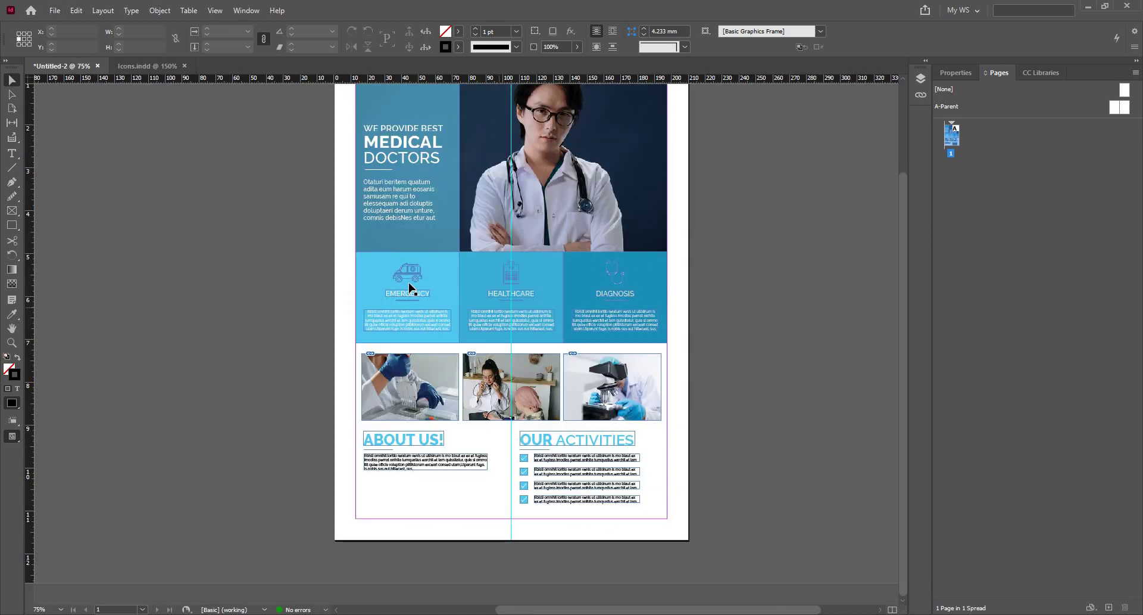
Step: Shorten the EMERGENCY, HEALTHCARE and DIAGNOSIS background panels together from their lower edge to a height of about 1.95 in
scroll(409, 288, up, 2)
click(428, 309)
shift+click(564, 298)
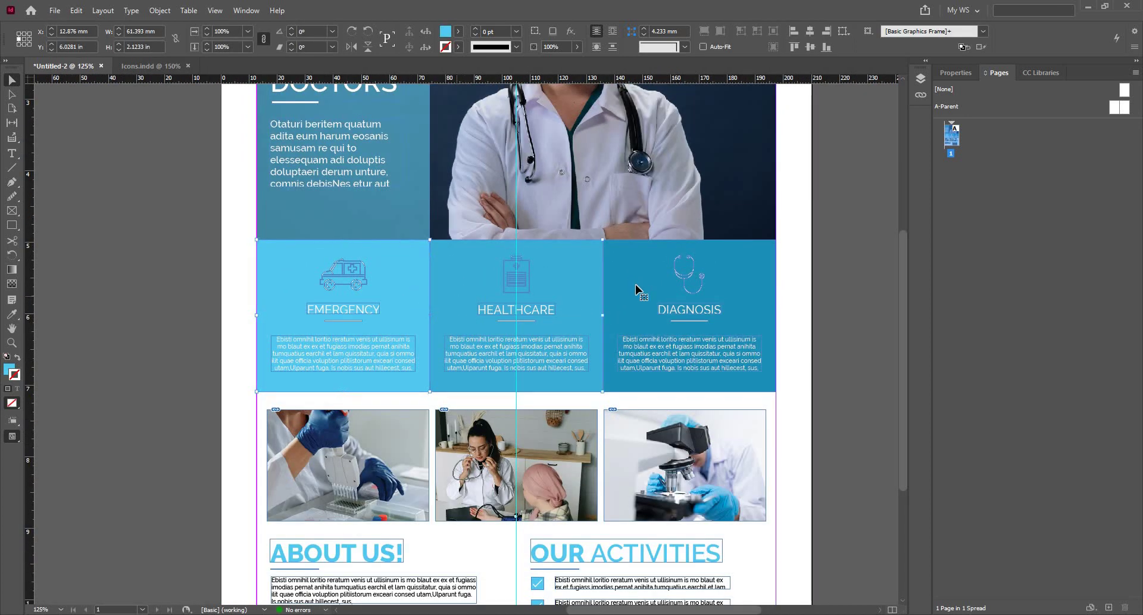
shift+click(635, 286)
drag(515, 392, 518, 378)
click(832, 328)
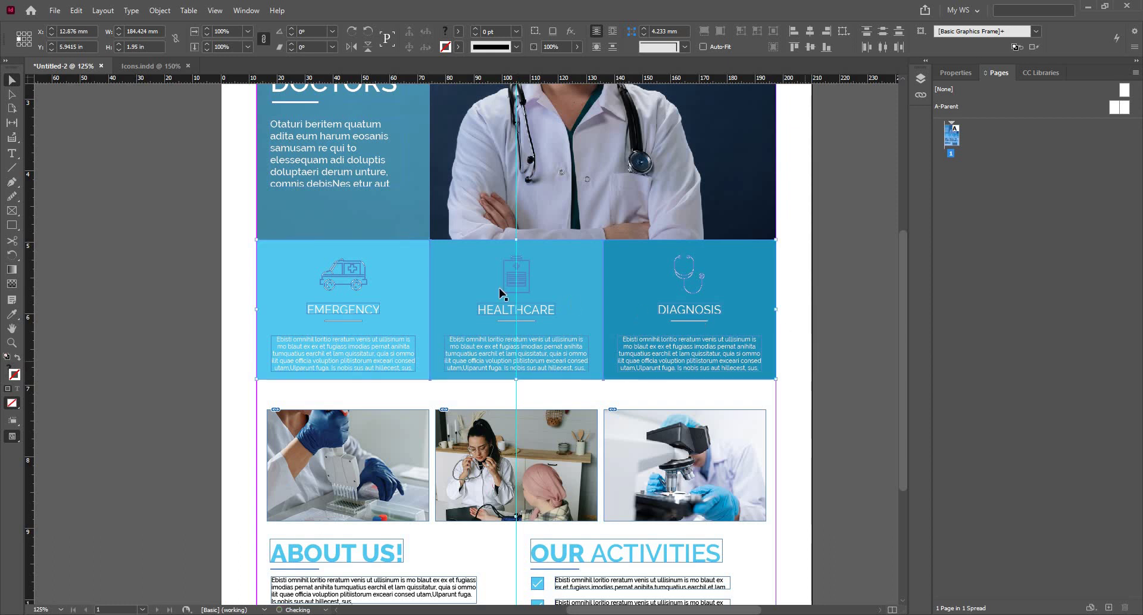
Step: Lock the three blue background panels behind EMERGENCY, HEALTHCARE and DIAGNOSIS
click(351, 309)
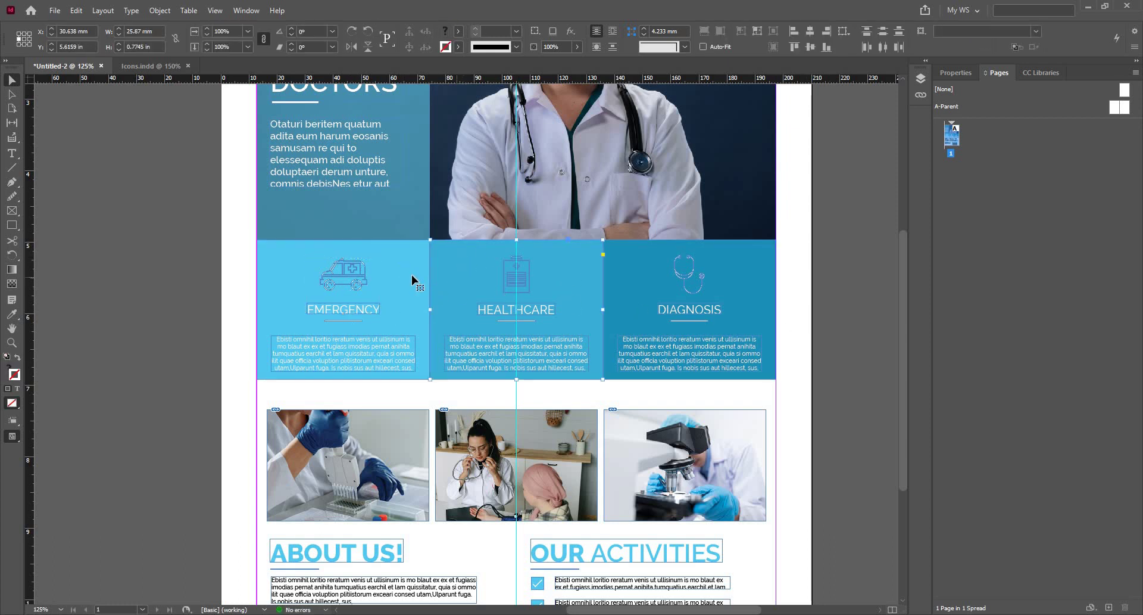
click(634, 280)
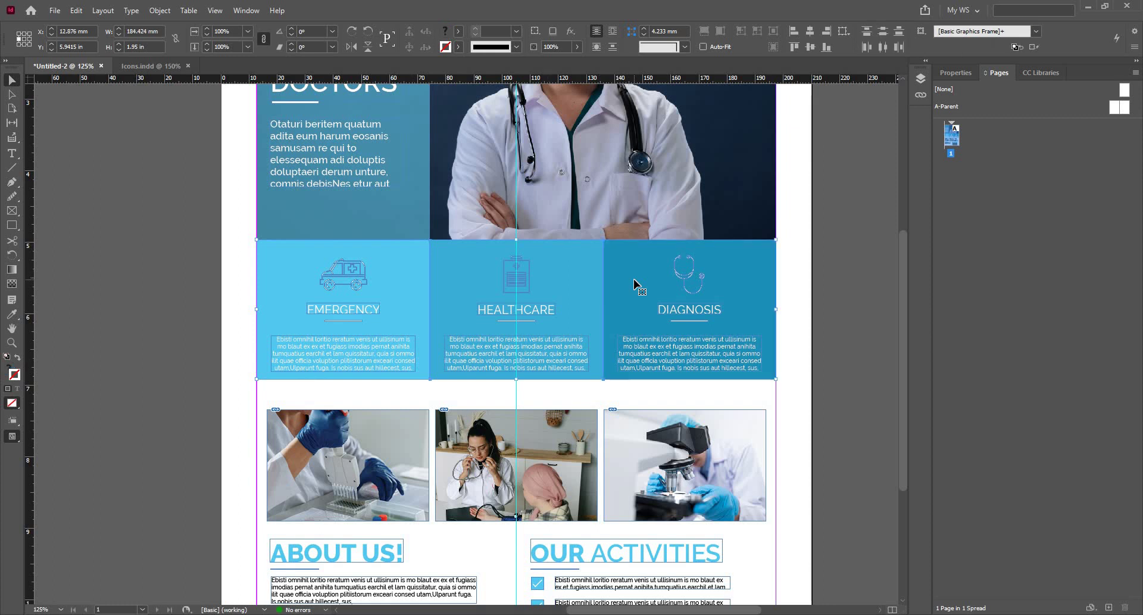
click(202, 268)
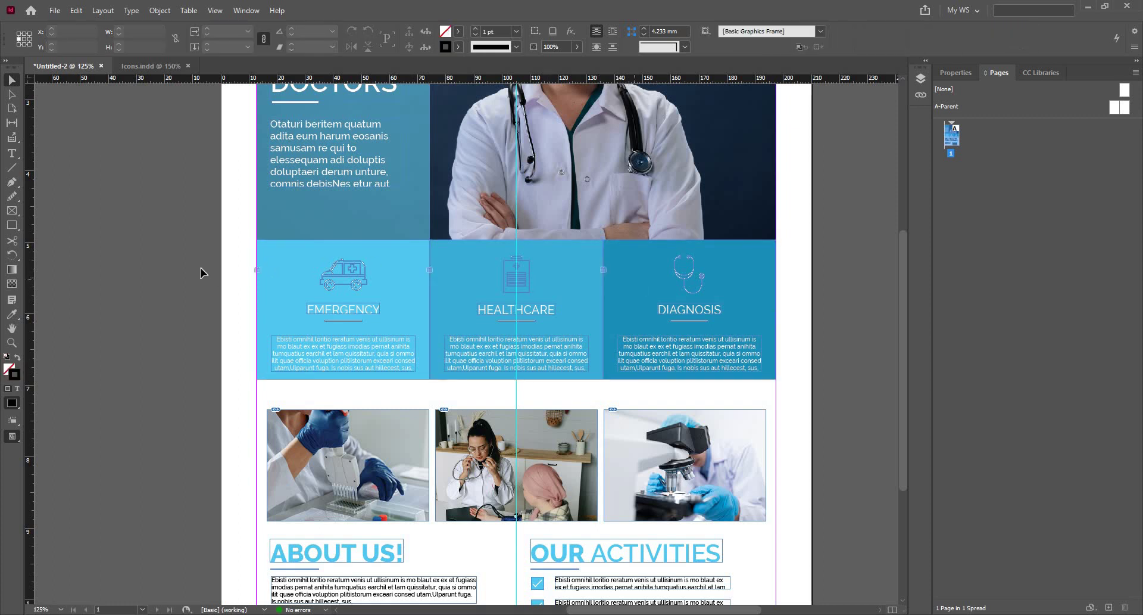
Step: Nudge the ambulance, clipboard and stethoscope icons up together to a Y position of about 5.395 in
drag(220, 258, 776, 291)
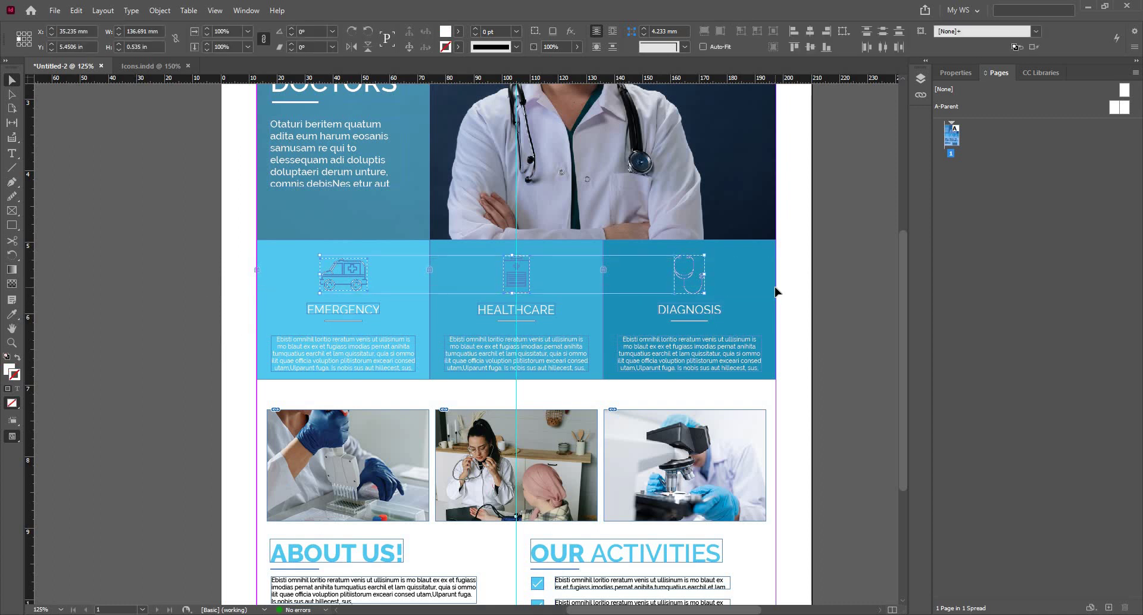
key(Up)
key(Up)
key(Up)
key(Up)
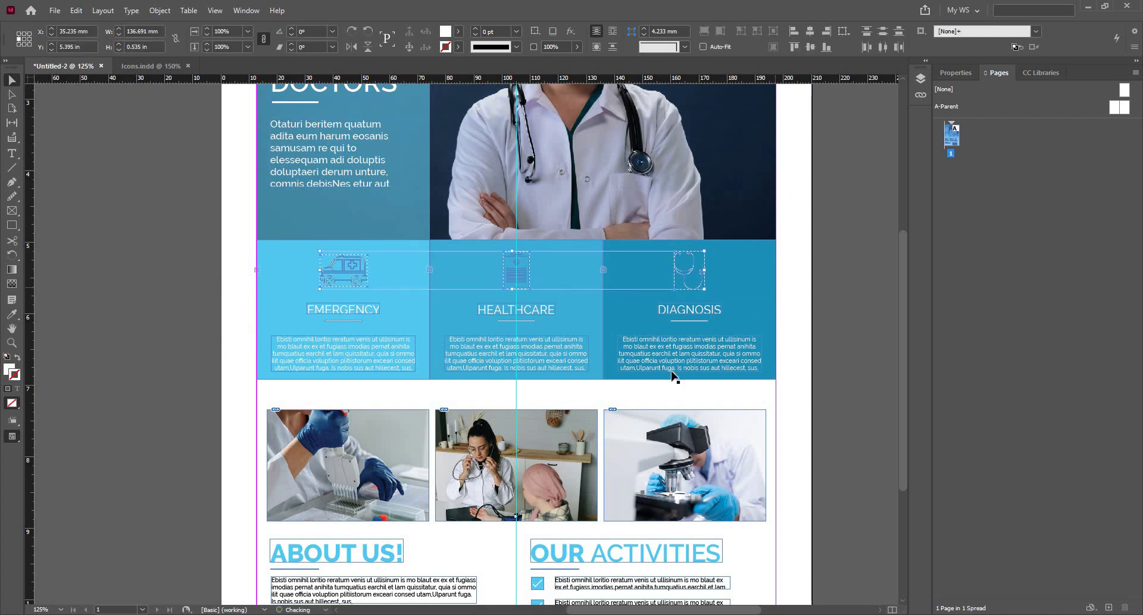
Step: Nudge the three service headings, their underlines and paragraphs up together, closer to the icons
drag(141, 294, 787, 363)
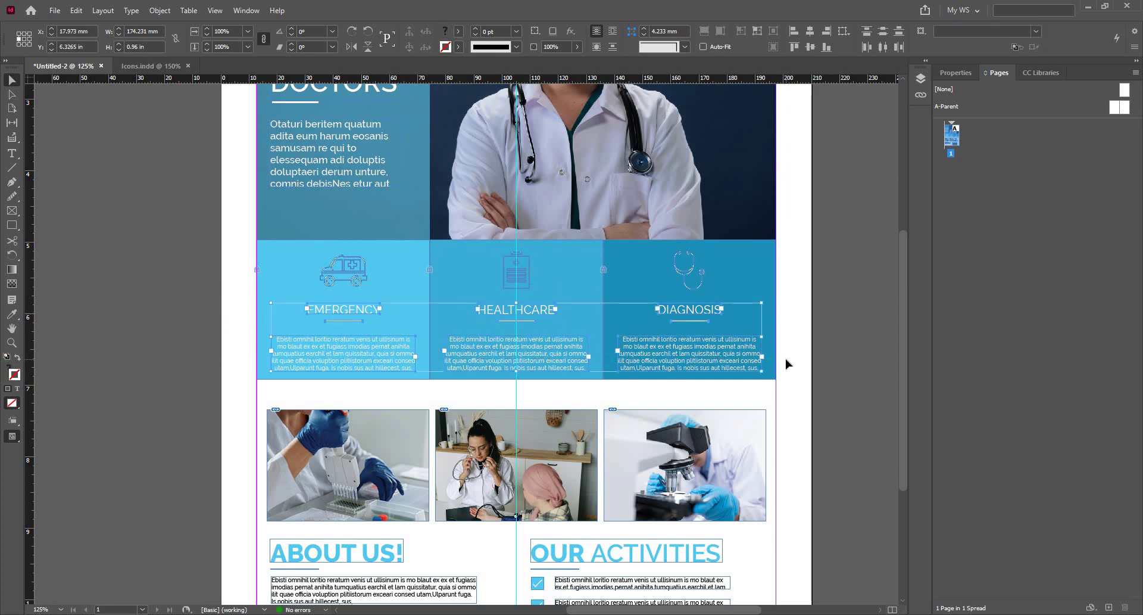
key(shift+Up)
key(Down)
key(Down)
key(Down)
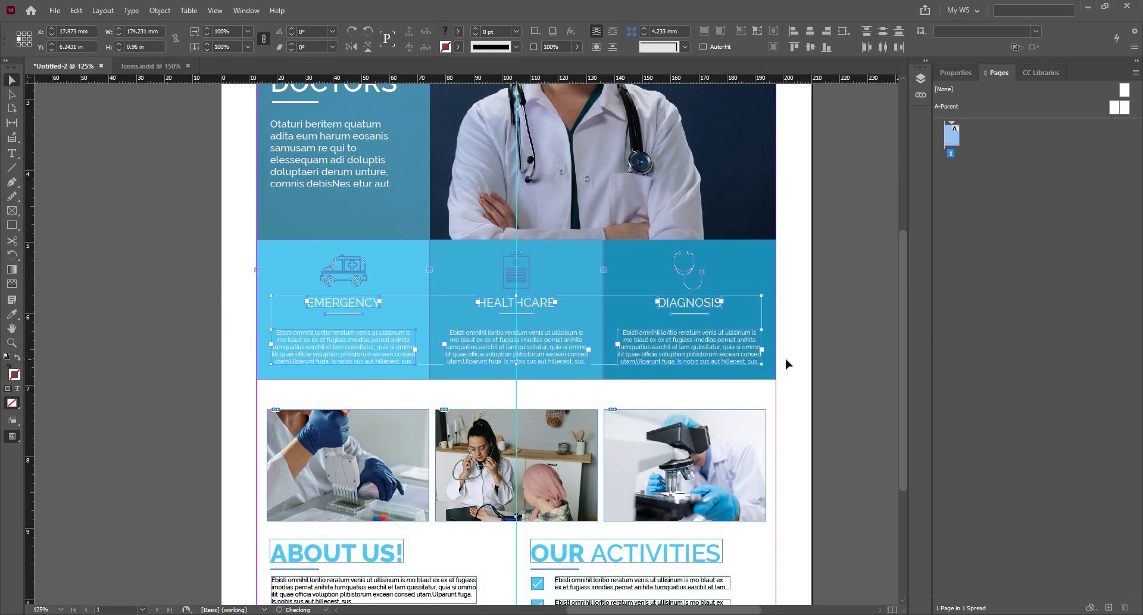
Step: Nudge the three service paragraphs up beneath their heading underlines, to a Y position of about 6.337 in
drag(207, 341, 807, 365)
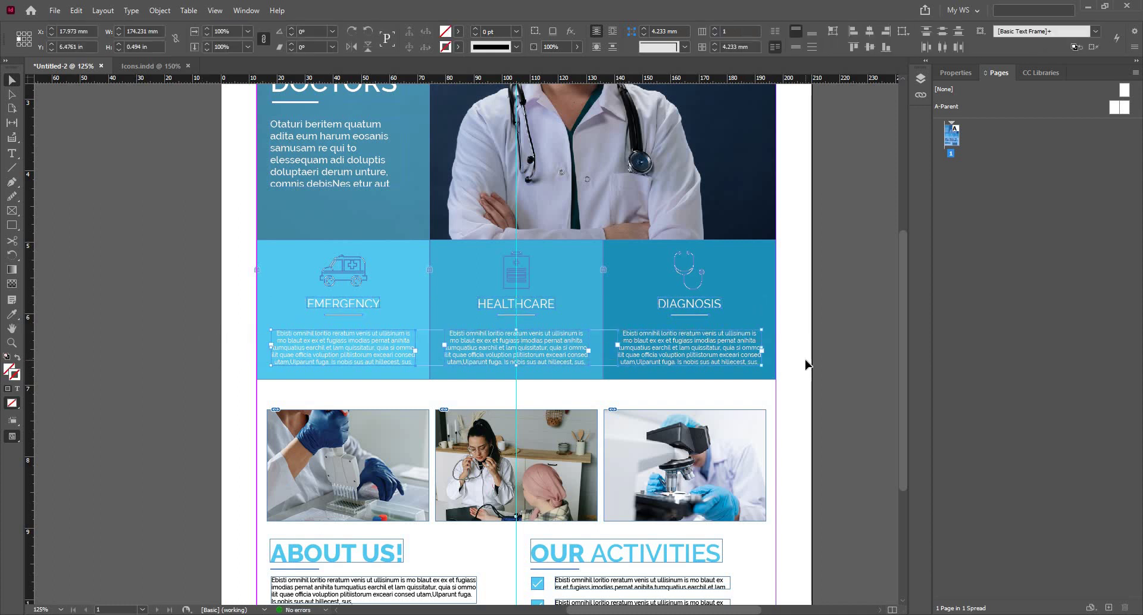
key(Up)
key(Up)
key(Up)
key(Up)
key(Up)
key(Up)
key(Up)
key(Up)
key(Up)
key(Up)
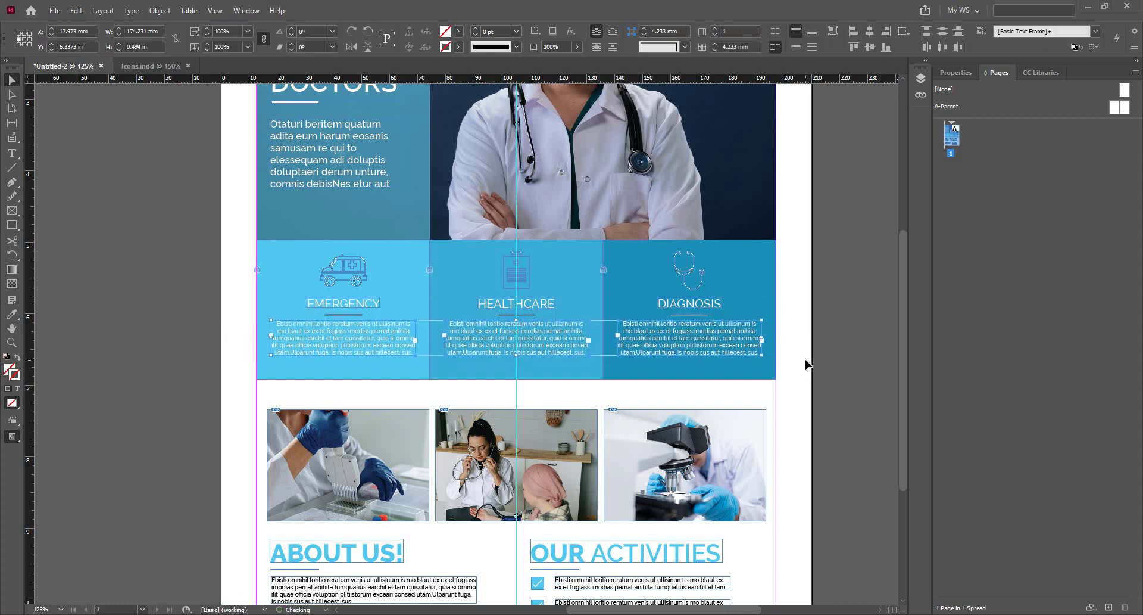
click(824, 341)
Step: Unlock the three blue background panels behind EMERGENCY, HEALTHCARE and DIAGNOSIS
key(ctrl+equal)
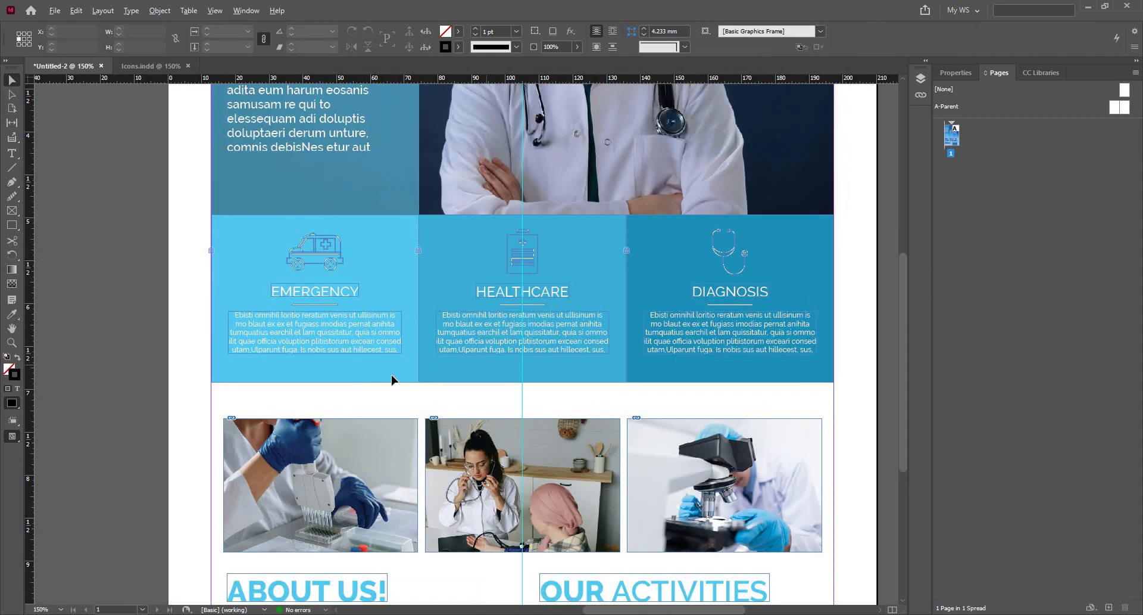
right_click(220, 251)
click(210, 250)
click(627, 250)
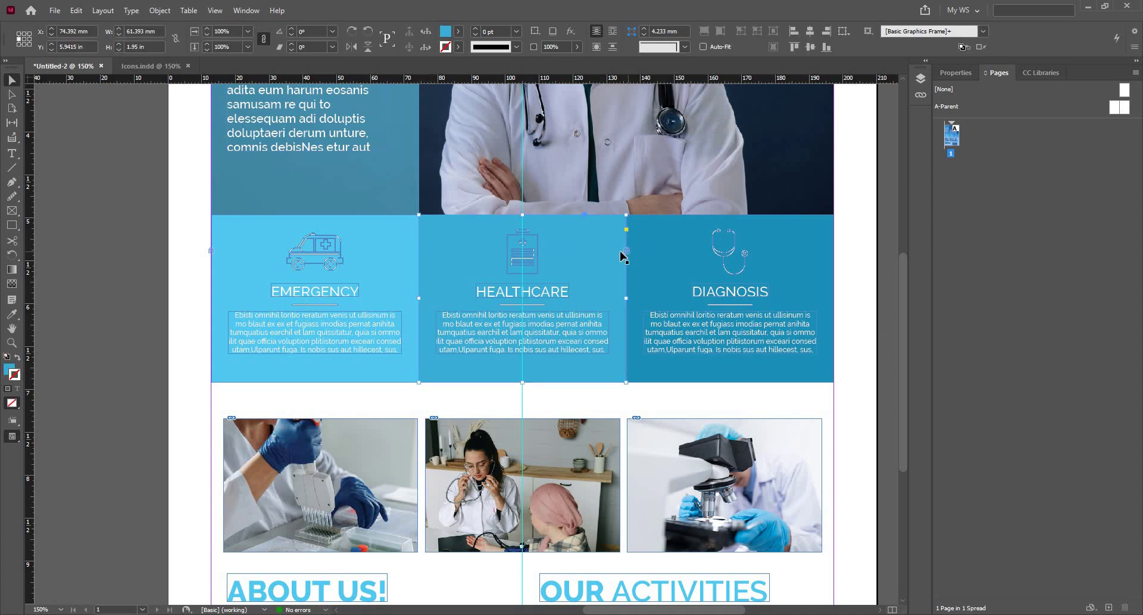
click(627, 253)
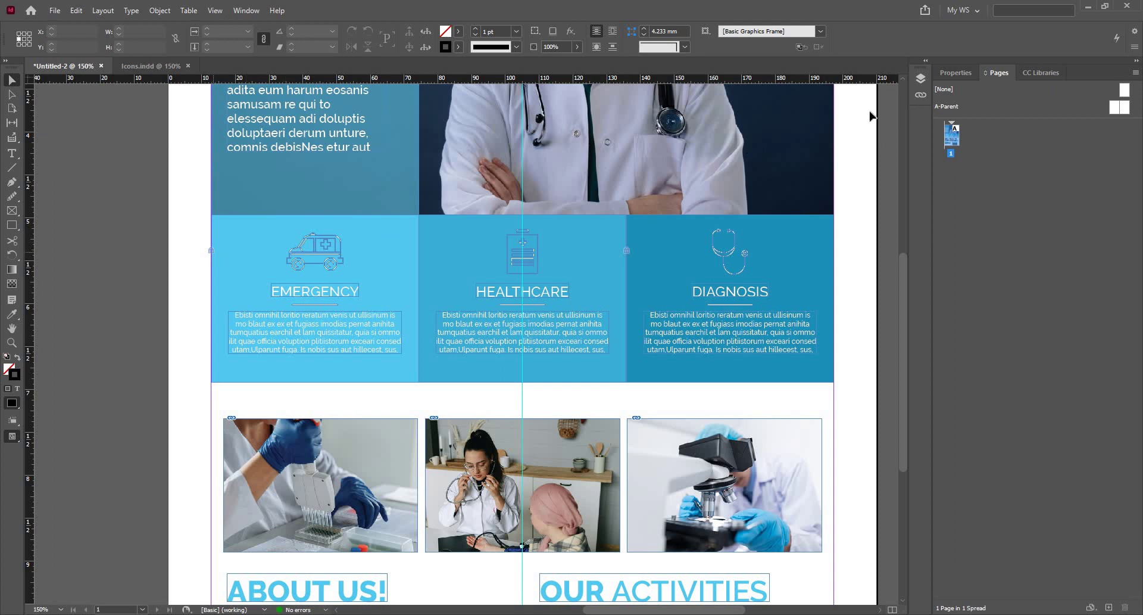
click(920, 81)
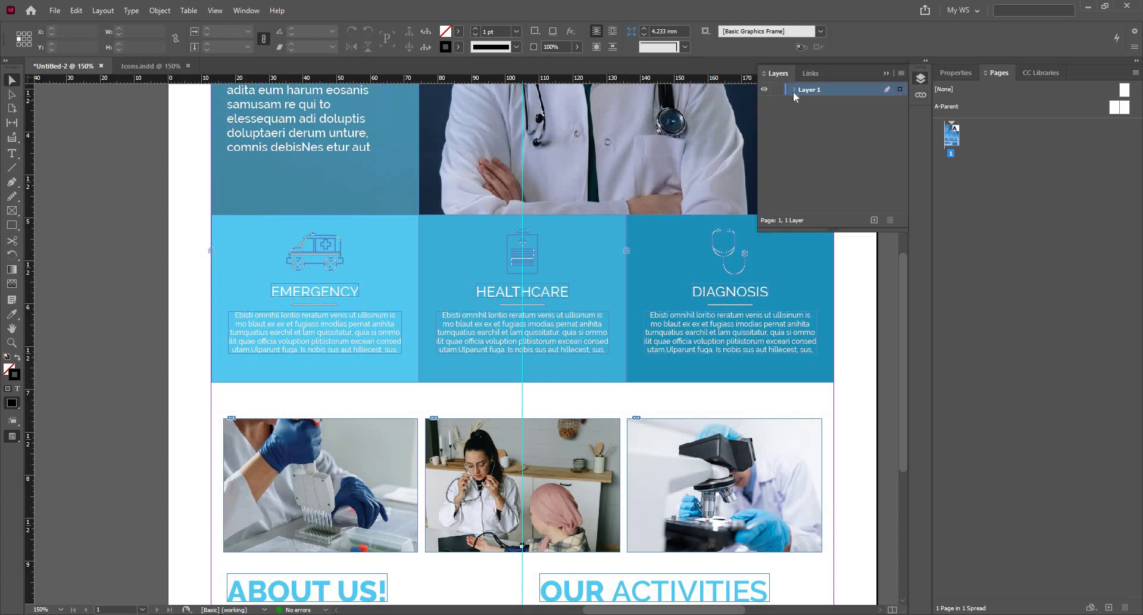
click(794, 90)
scroll(852, 147, down, 3)
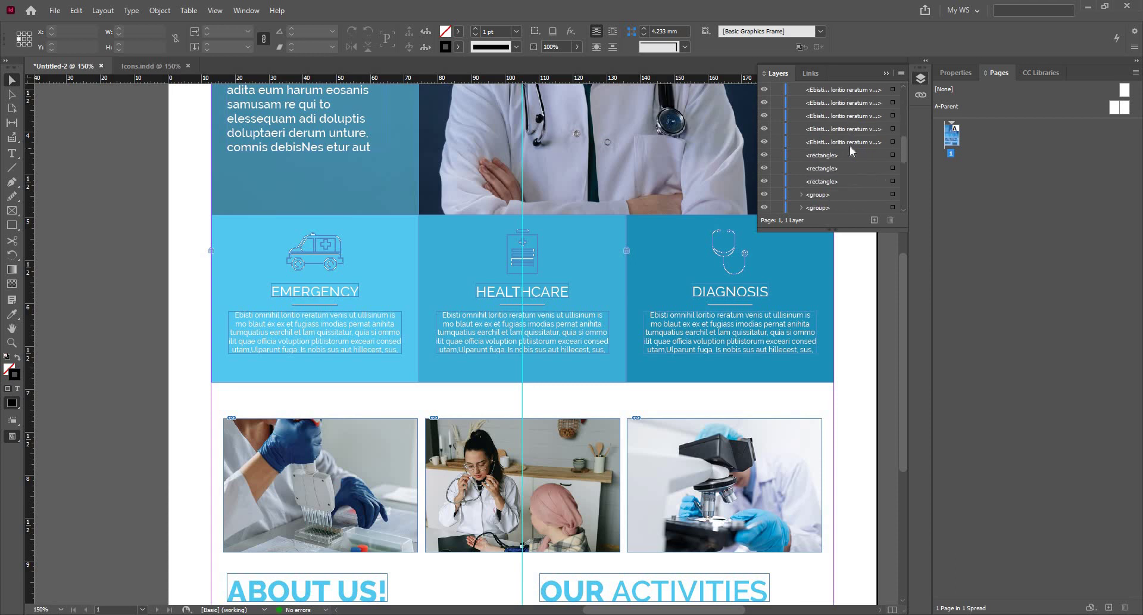
scroll(849, 145, down, 3)
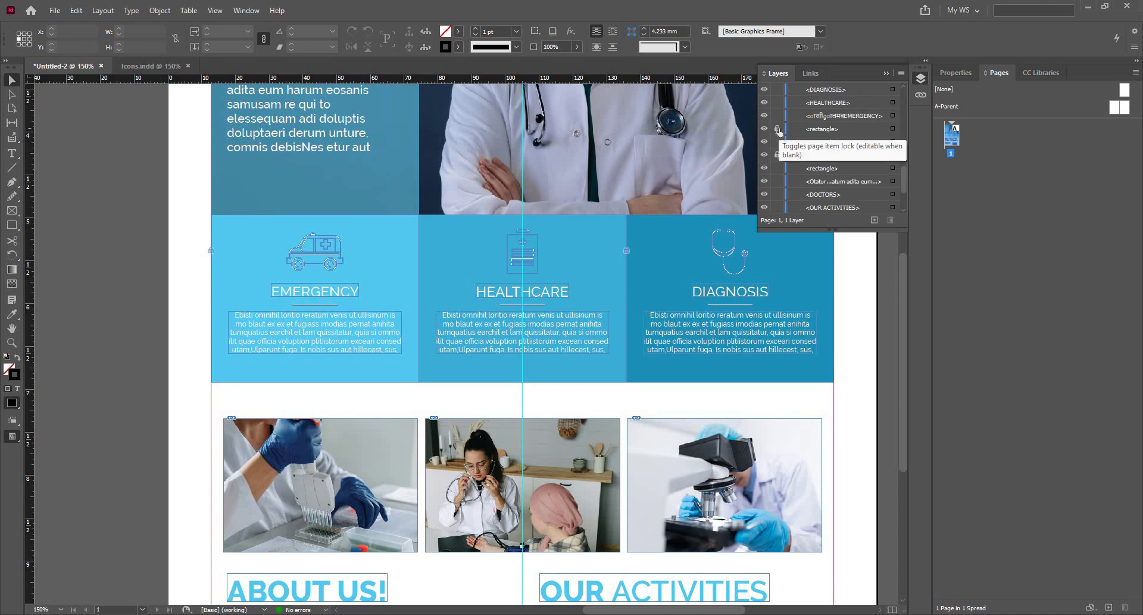
click(778, 154)
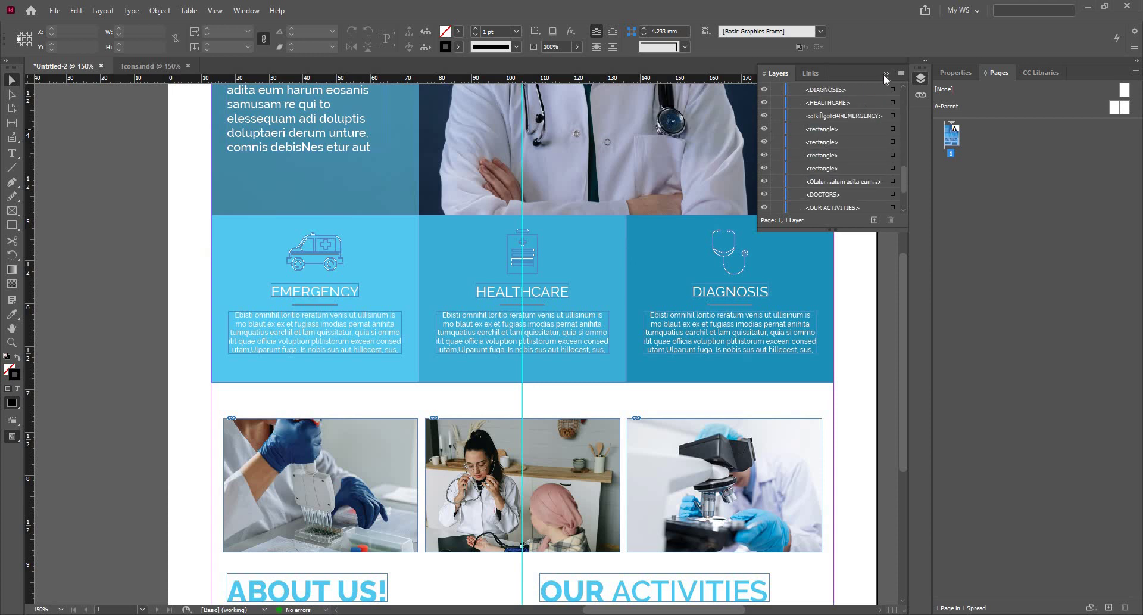
Step: Shorten the three blue service panels together from their lower edge to a height of about 1.83 in
click(632, 245)
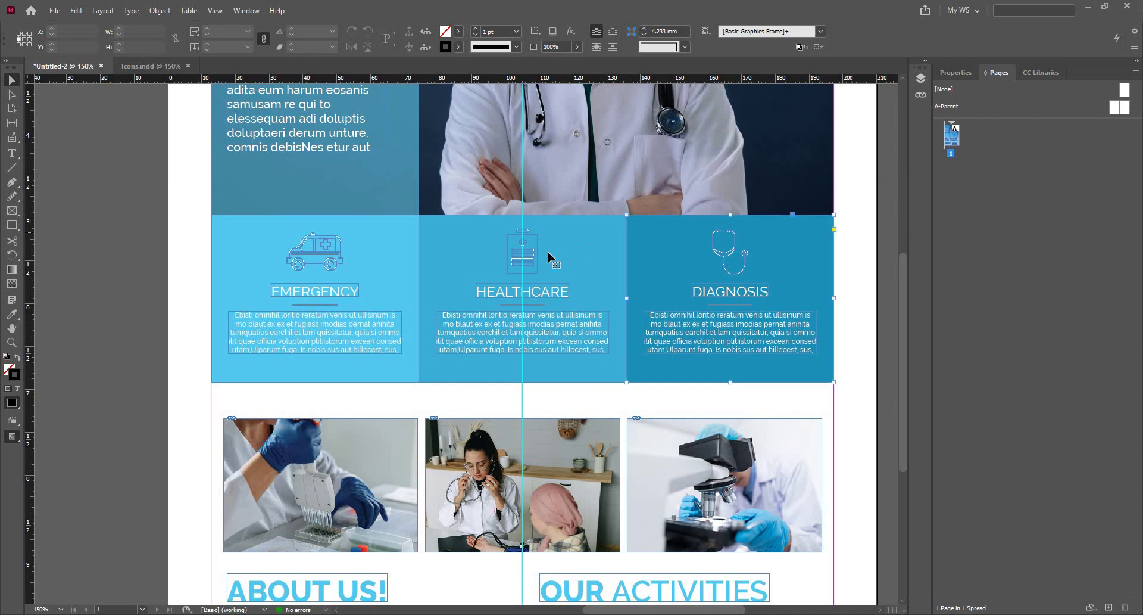
shift+click(548, 252)
shift+click(368, 241)
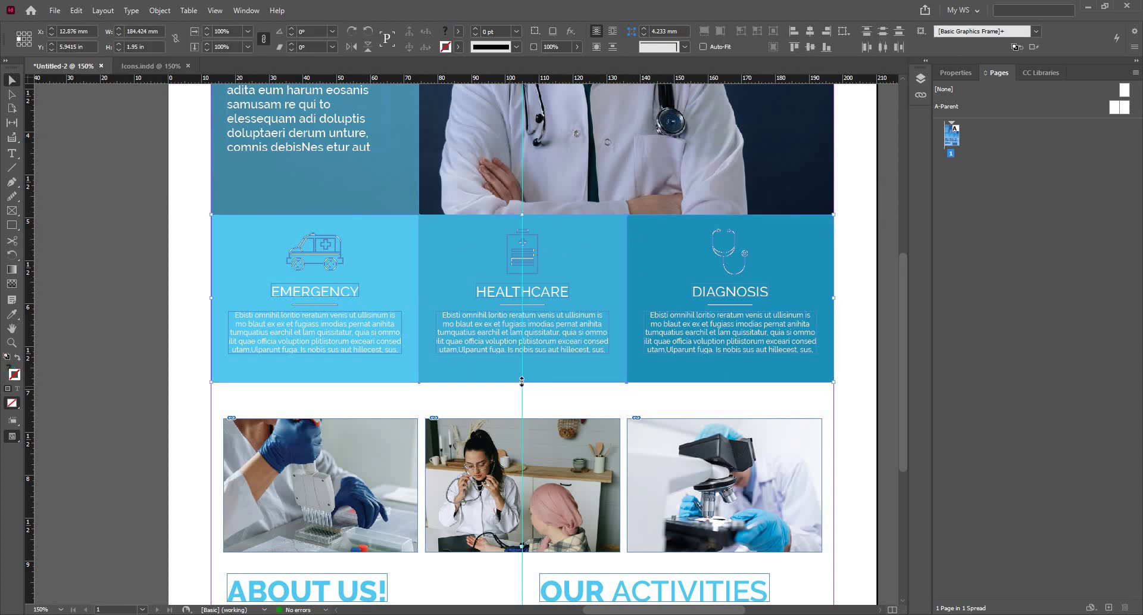
drag(522, 379, 524, 372)
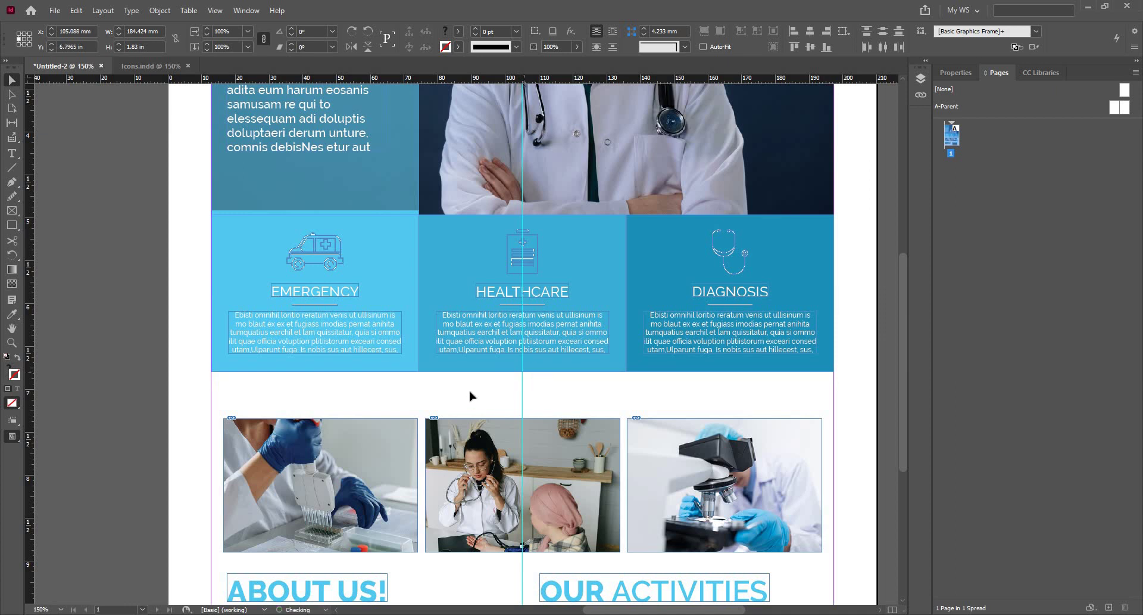
key(ctrl+shift+a)
Step: Move the three photos and the ABOUT US! and OUR ACTIVITIES sections up together toward the shortened blue panels
scroll(516, 262, down, 1)
key(ctrl+minus)
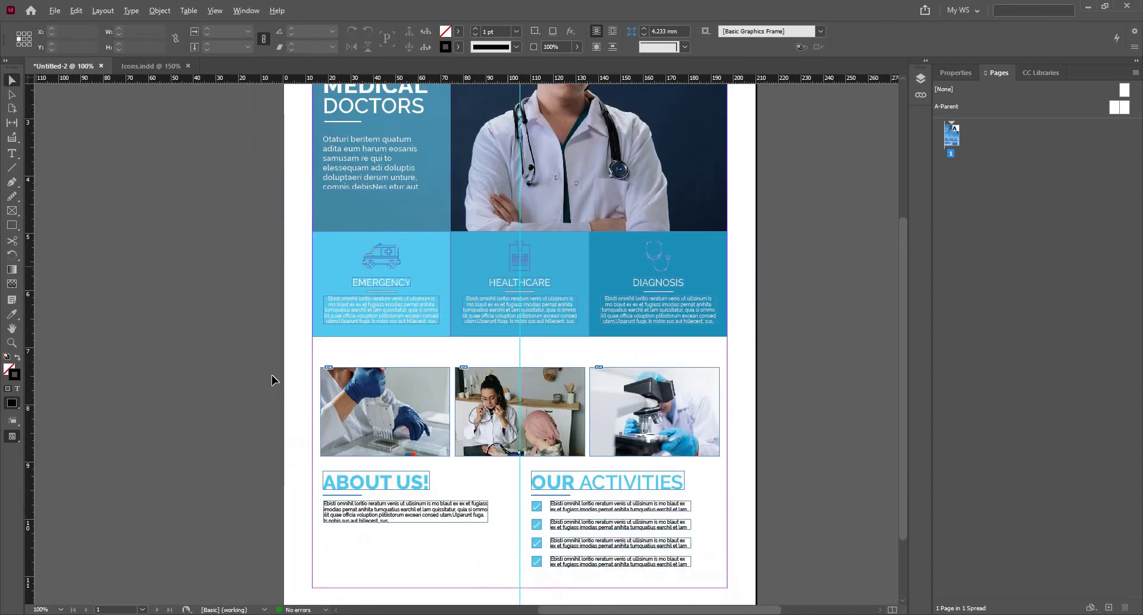
drag(283, 352, 758, 576)
key(shift+Up)
key(shift+Up)
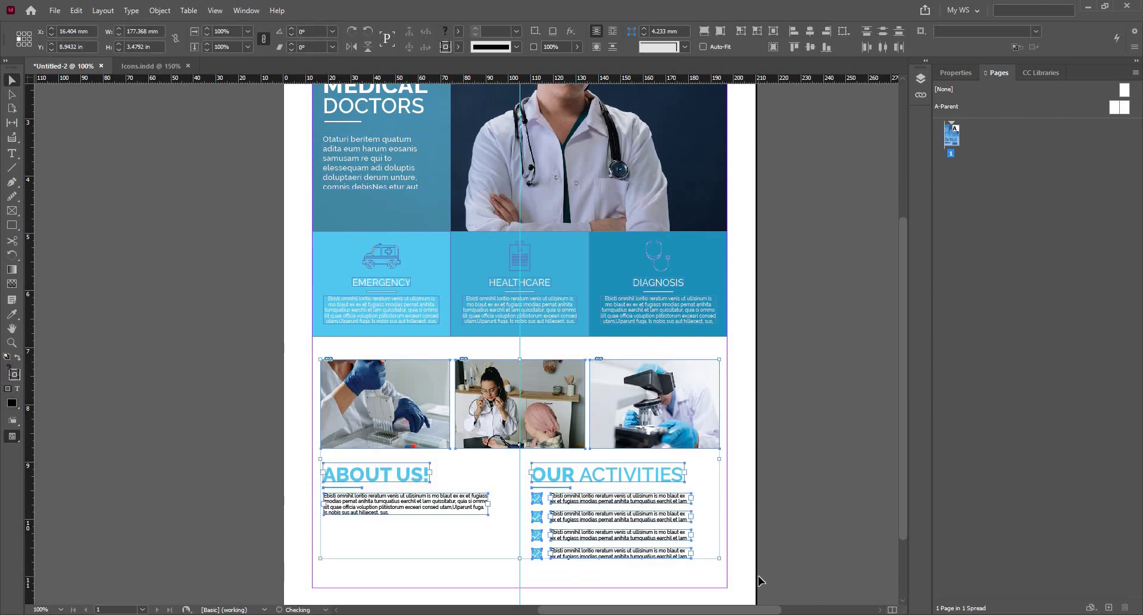
Step: Move the photos and both lower text sections further up beneath the blue panels, to a Y position of about 8.665 in
click(818, 469)
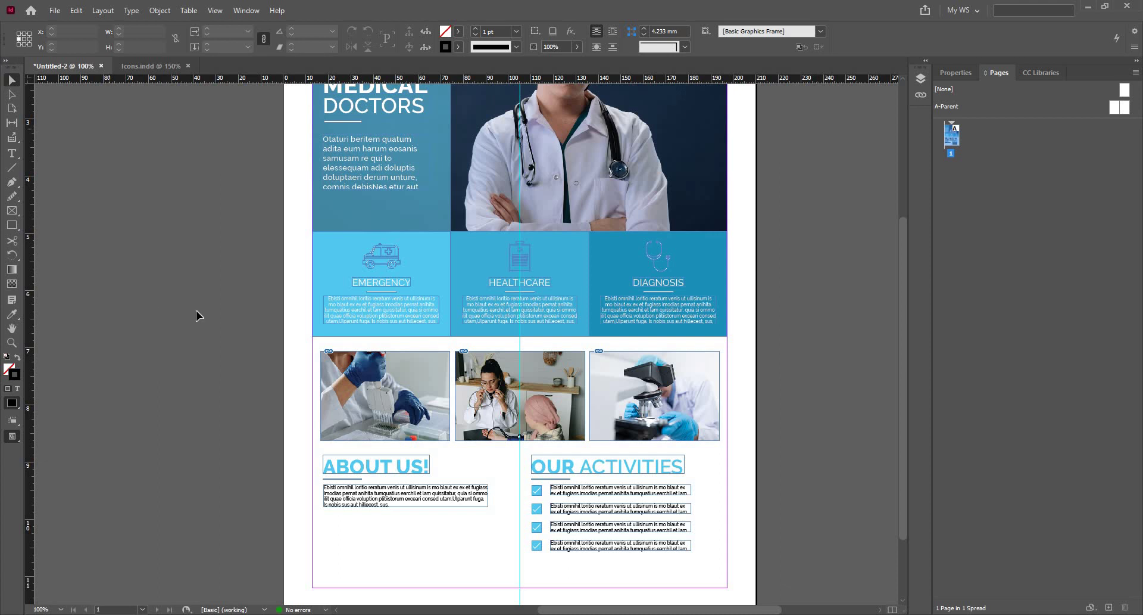
drag(766, 561, 770, 566)
key(shift+Up)
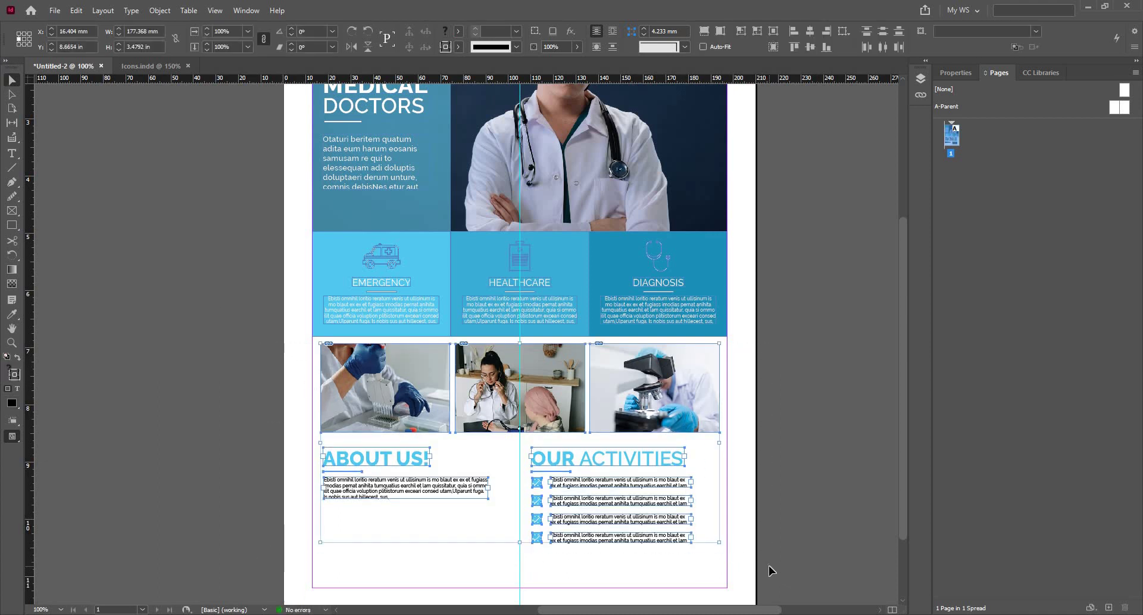
click(747, 451)
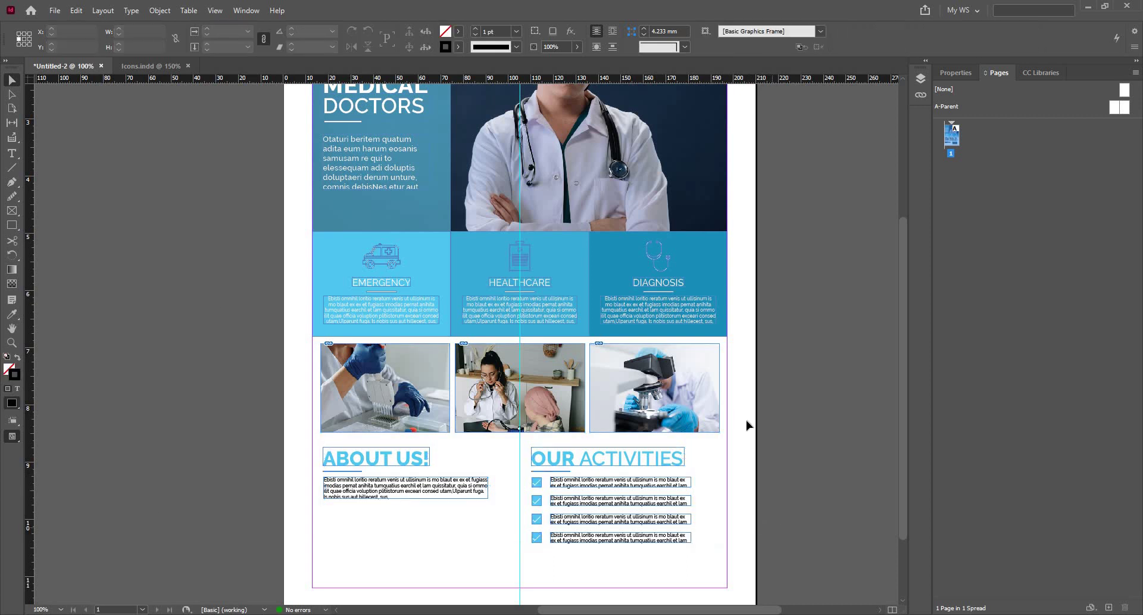
Step: Duplicate the three blue service panels down to the bottom margin as a footer strip about 0.51 in high
scroll(746, 422, down, 3)
click(417, 171)
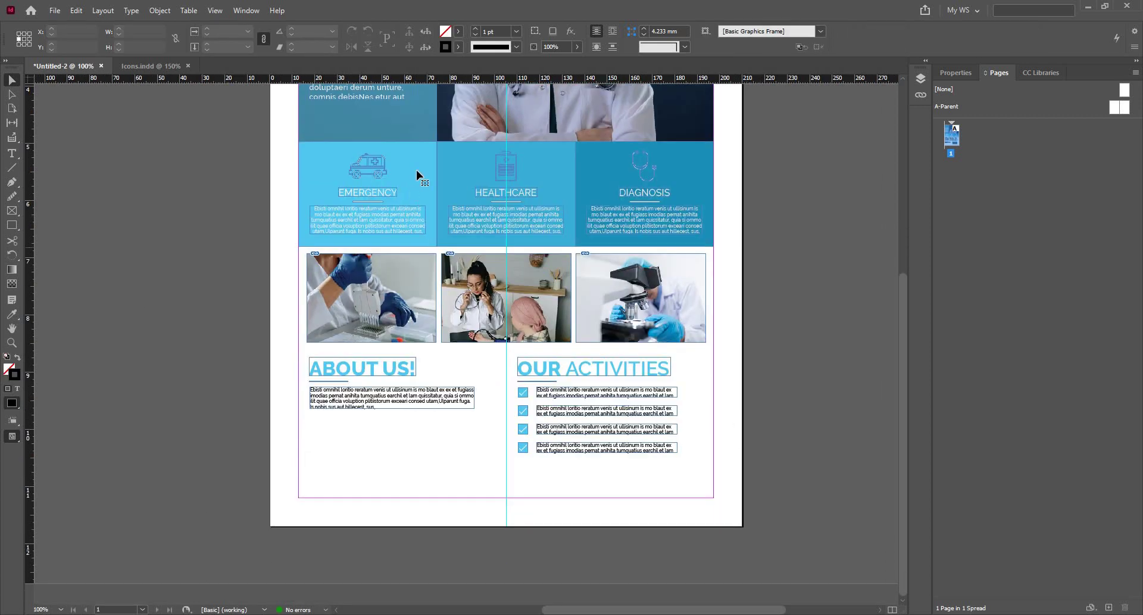
shift+click(573, 184)
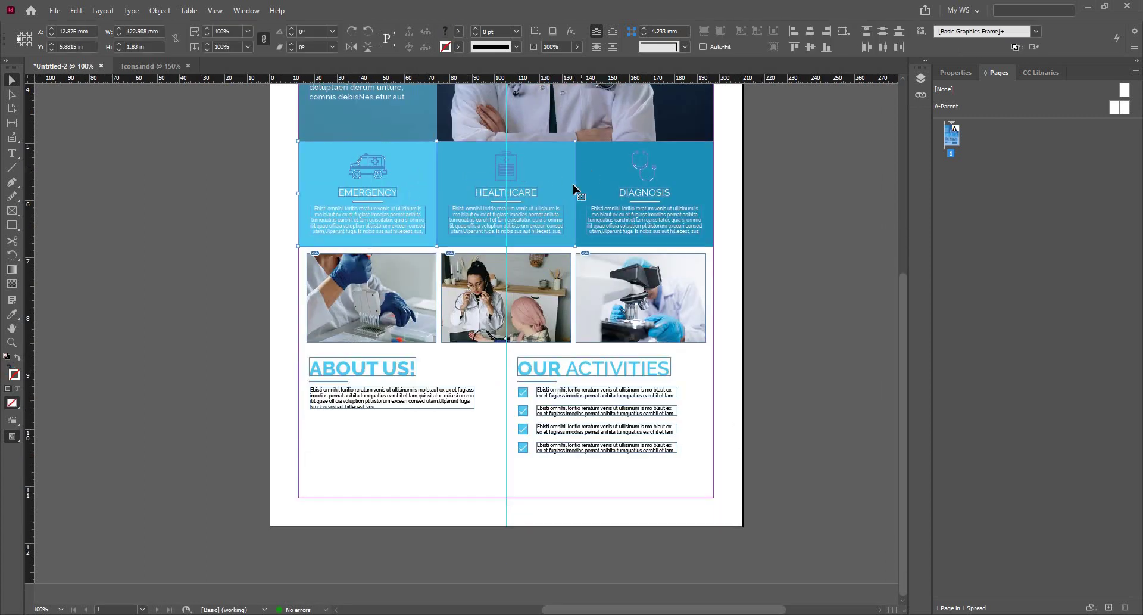
shift+click(583, 169)
drag(568, 167, 504, 473)
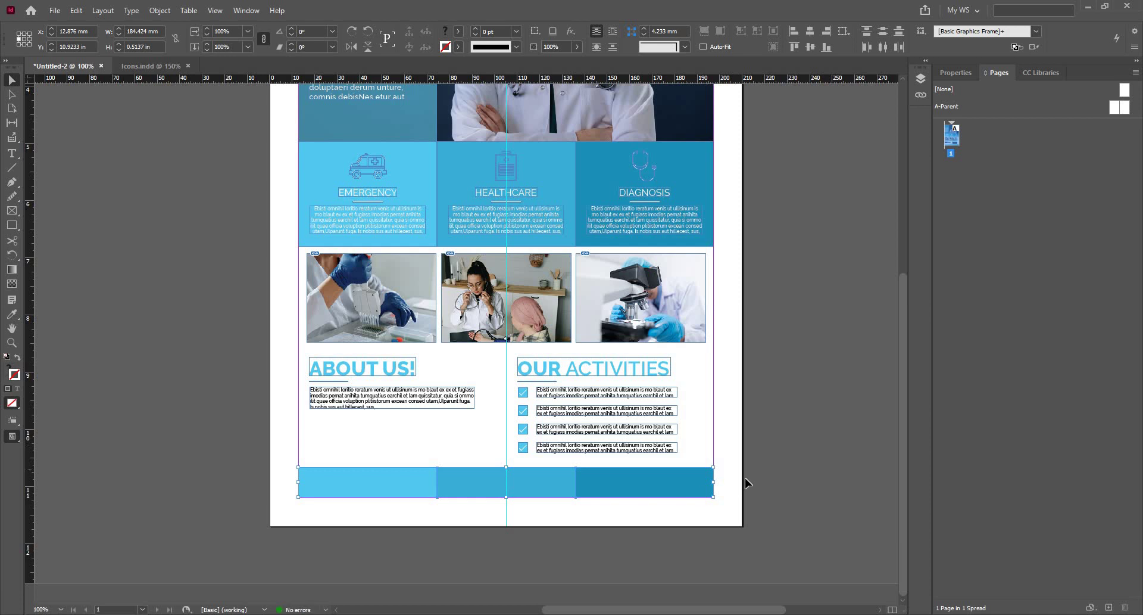
click(467, 512)
Step: Copy the phone, location pin and envelope icons from Icons.indd into the flyer and scale them down to about 4.18 mm wide
scroll(468, 511, up, 1)
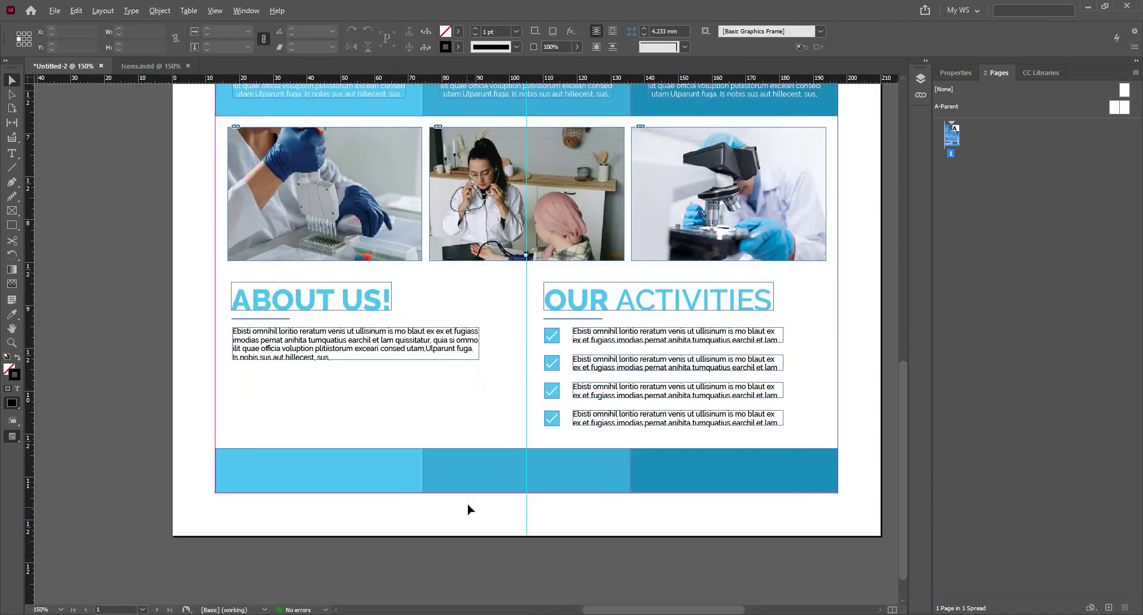
scroll(467, 511, up, 1)
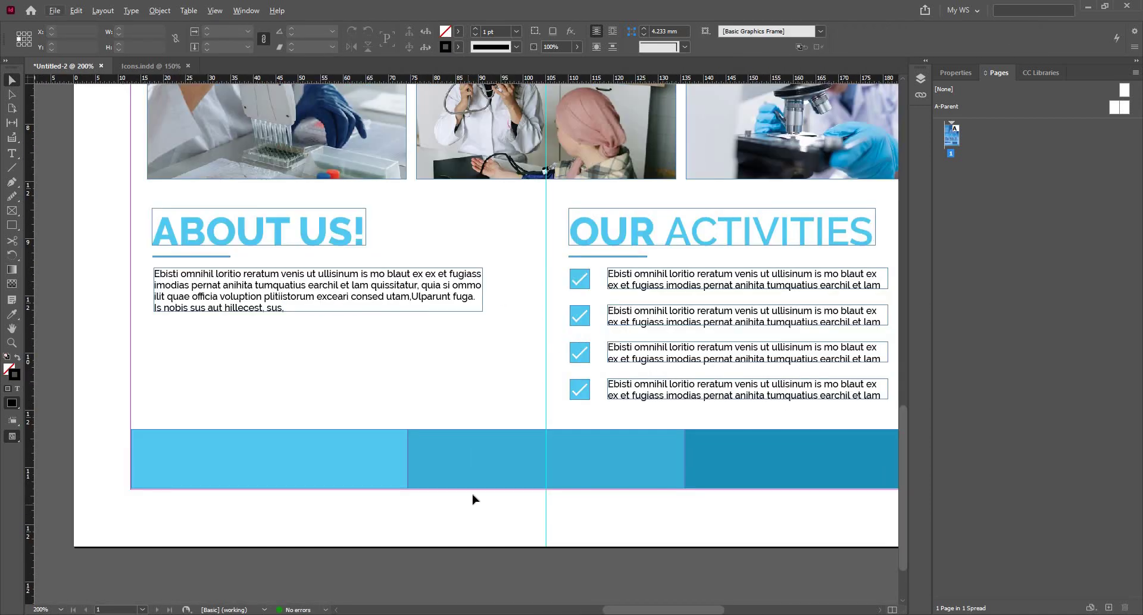
click(151, 66)
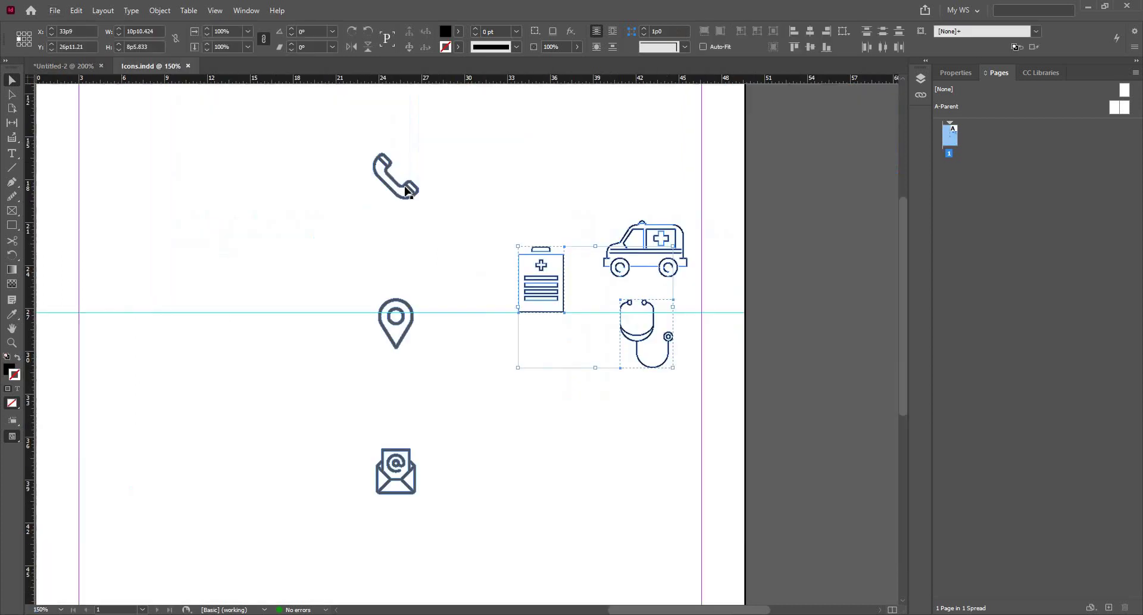
drag(425, 512, 424, 512)
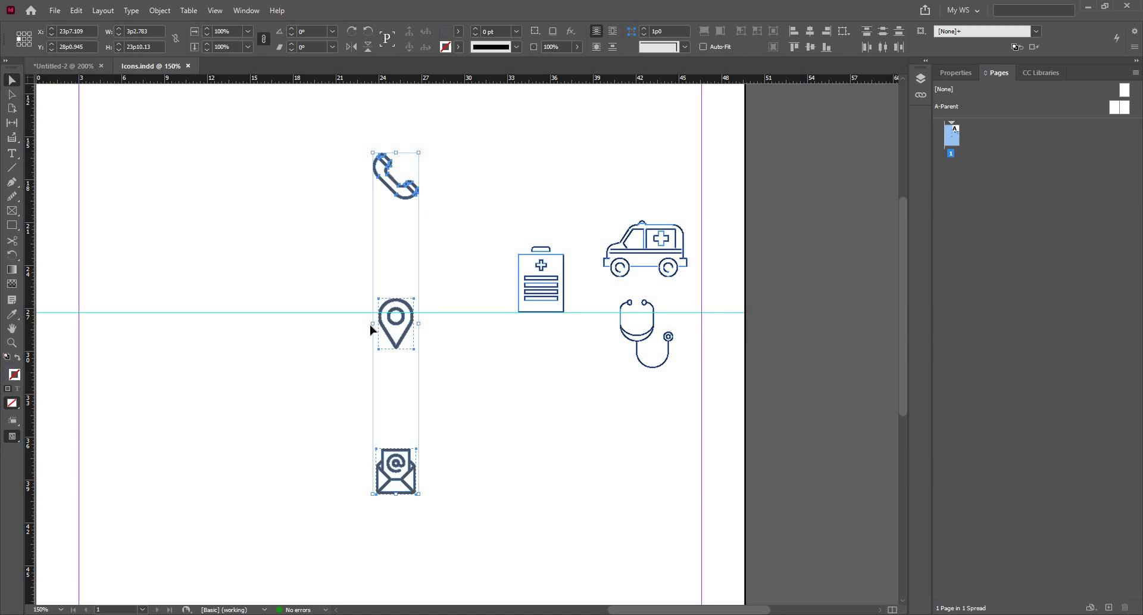
click(69, 65)
key(ctrl+v)
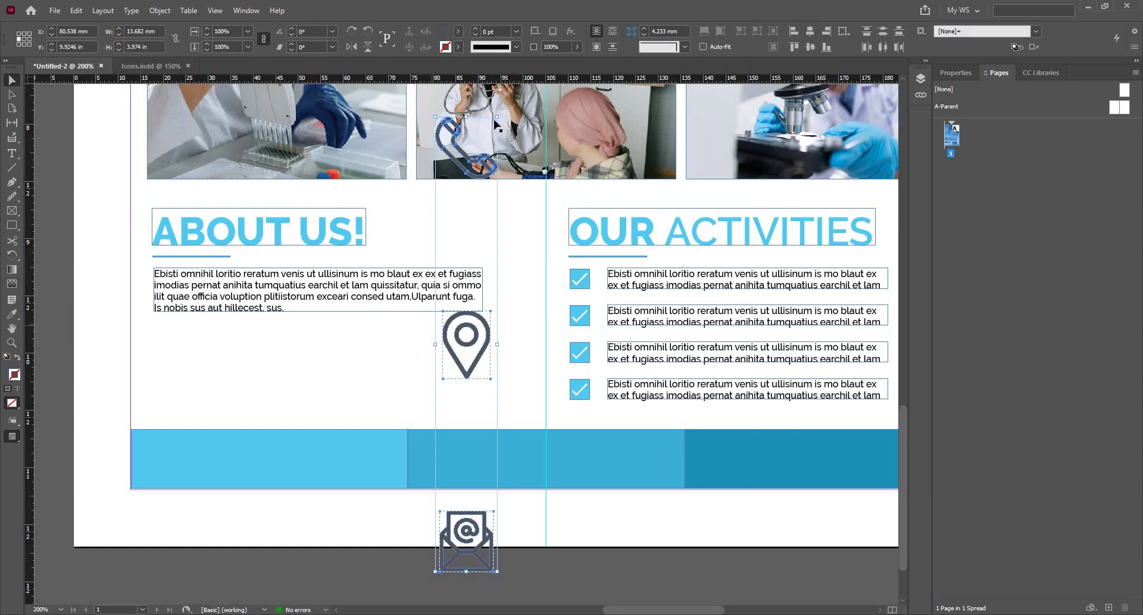
drag(494, 117, 454, 434)
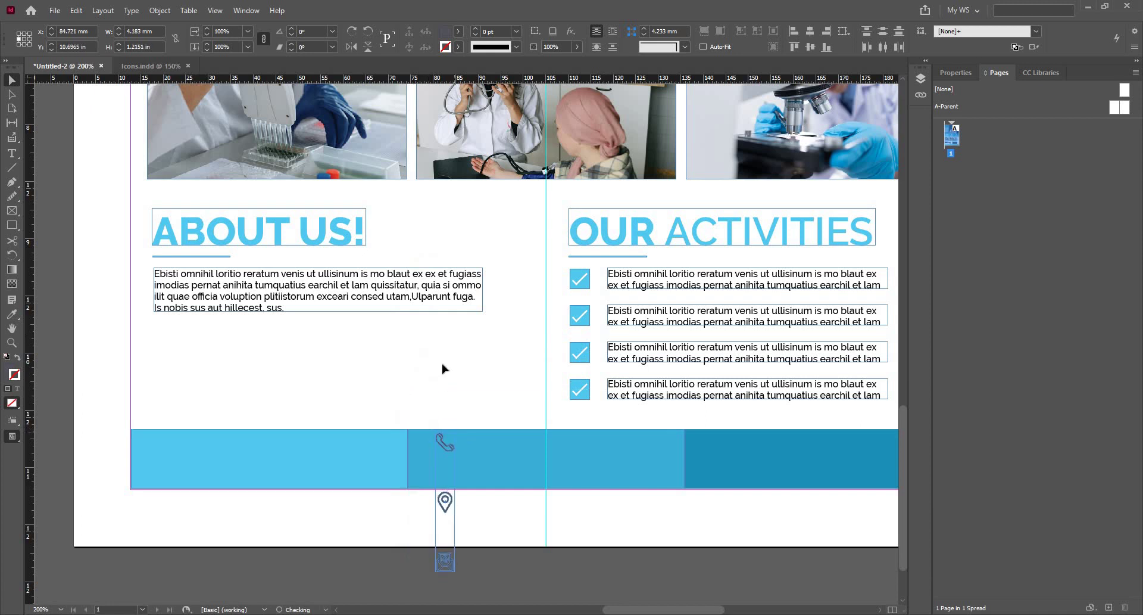
Step: Place the location pin in the first footer panel, the phone on the centre guide in the second and the envelope in the third
click(448, 475)
click(448, 446)
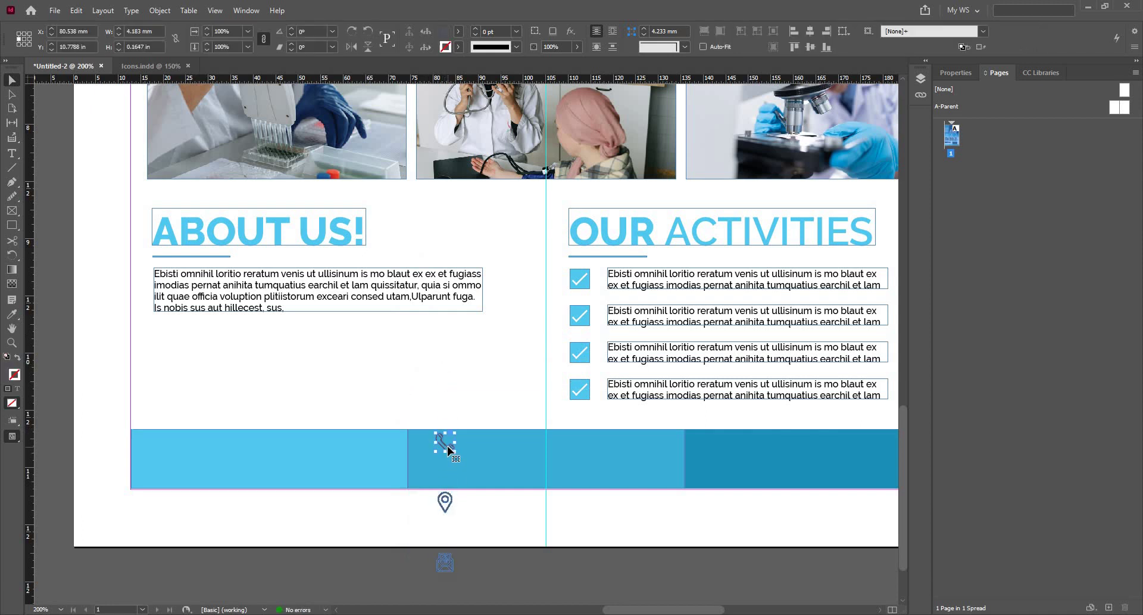
click(445, 501)
drag(226, 456, 259, 452)
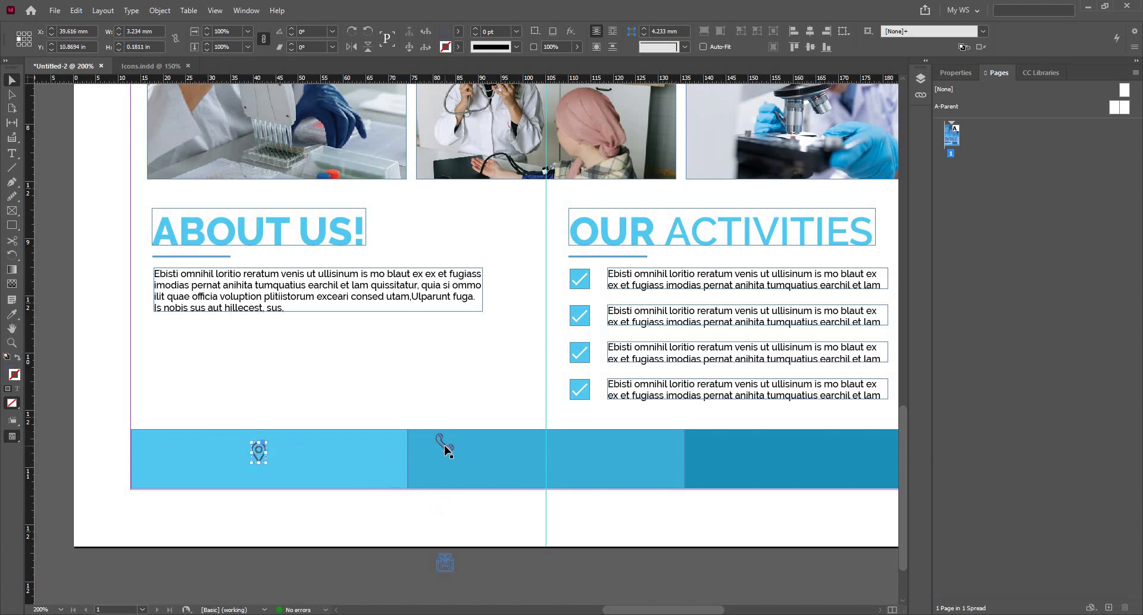
drag(445, 445, 472, 457)
drag(548, 461, 545, 454)
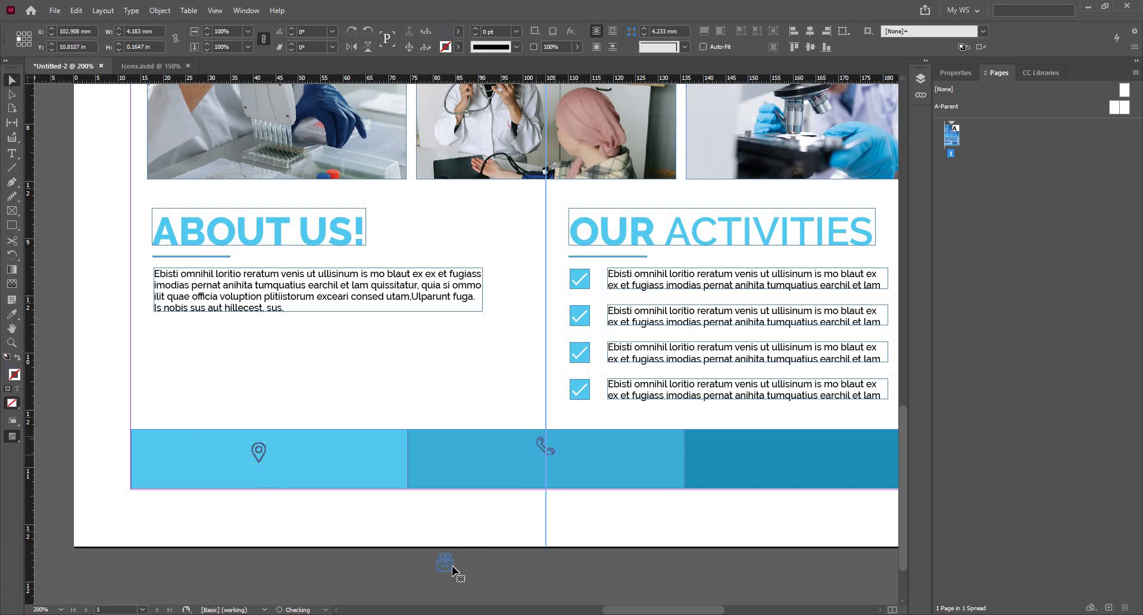
drag(445, 563, 831, 449)
Step: Align the three footer icons with each other by their vertical centres
key(ctrl+minus)
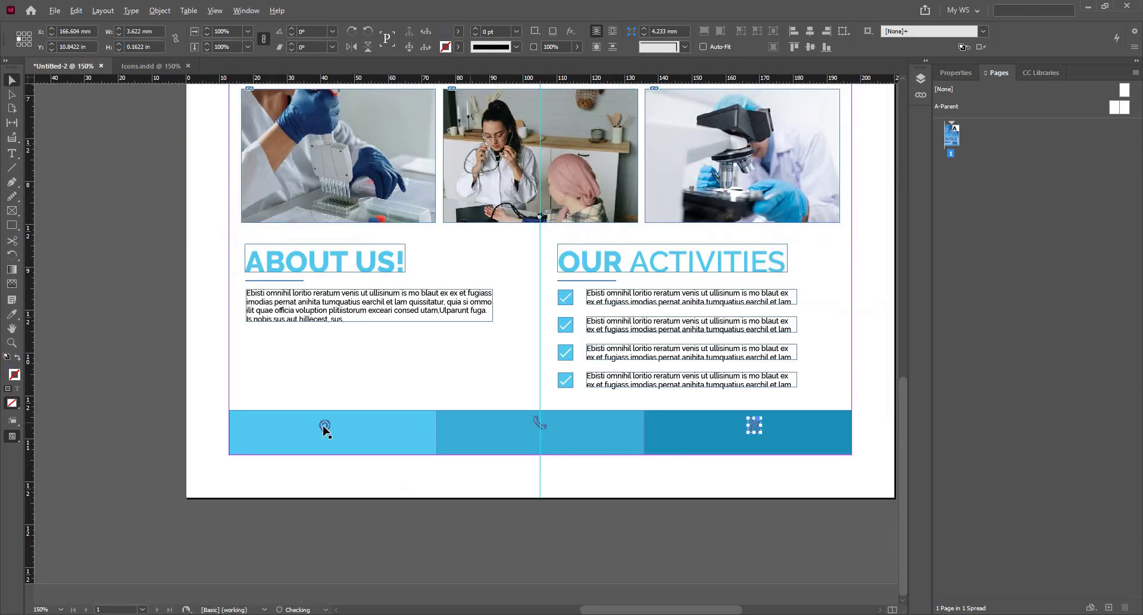
click(324, 426)
shift+click(541, 423)
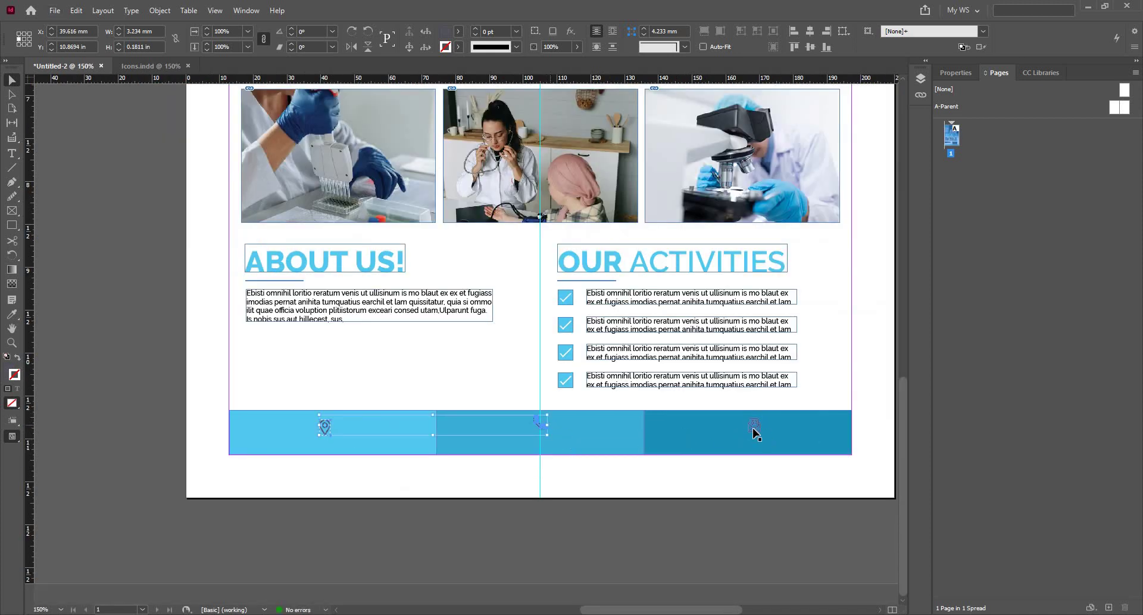
shift+click(752, 427)
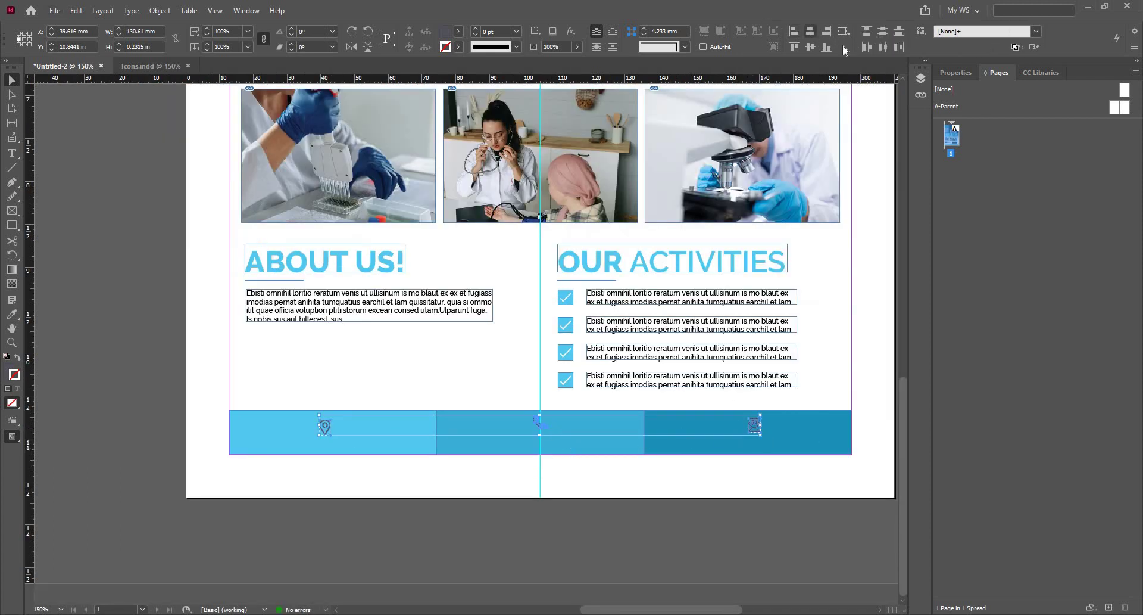
click(812, 48)
click(334, 466)
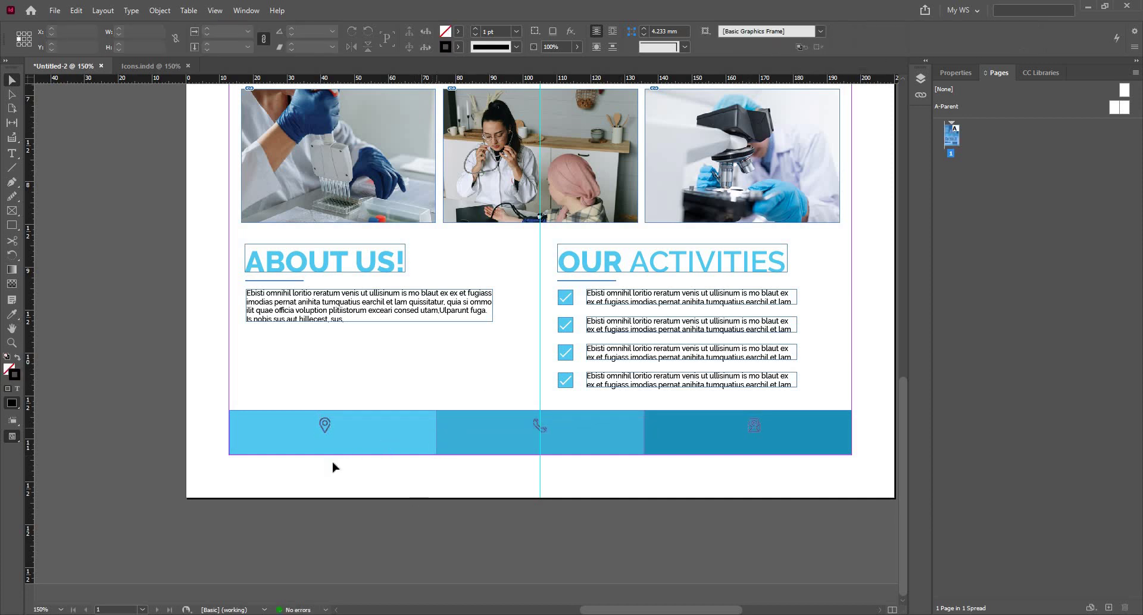
Step: Fill the footer's location pin icon with the [Paper] swatch
scroll(365, 355, up, 3)
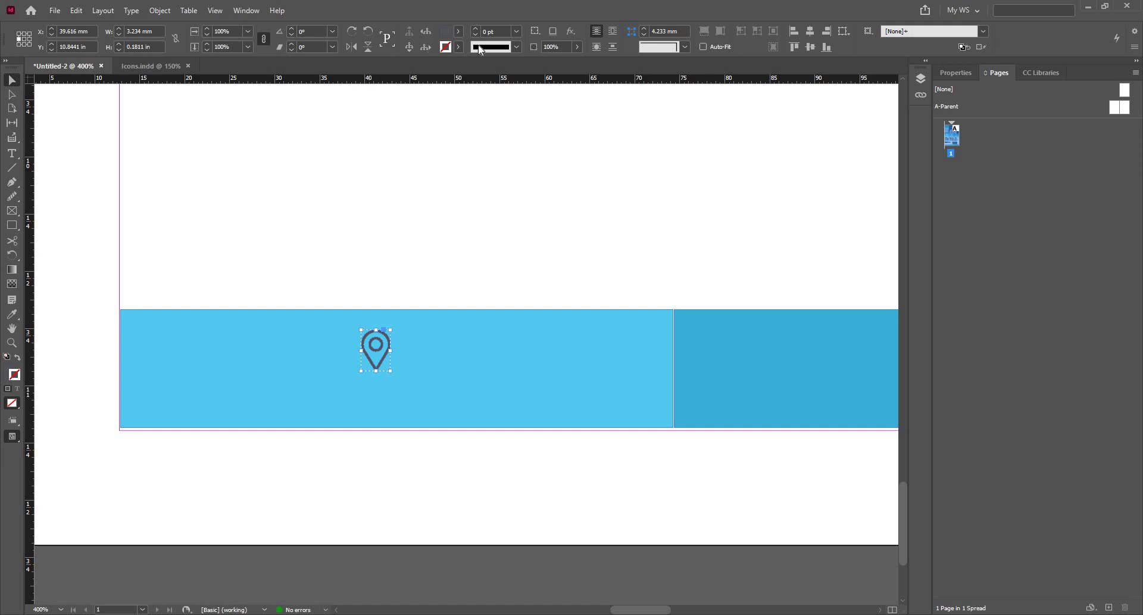
click(457, 47)
scroll(371, 91, up, 3)
click(371, 81)
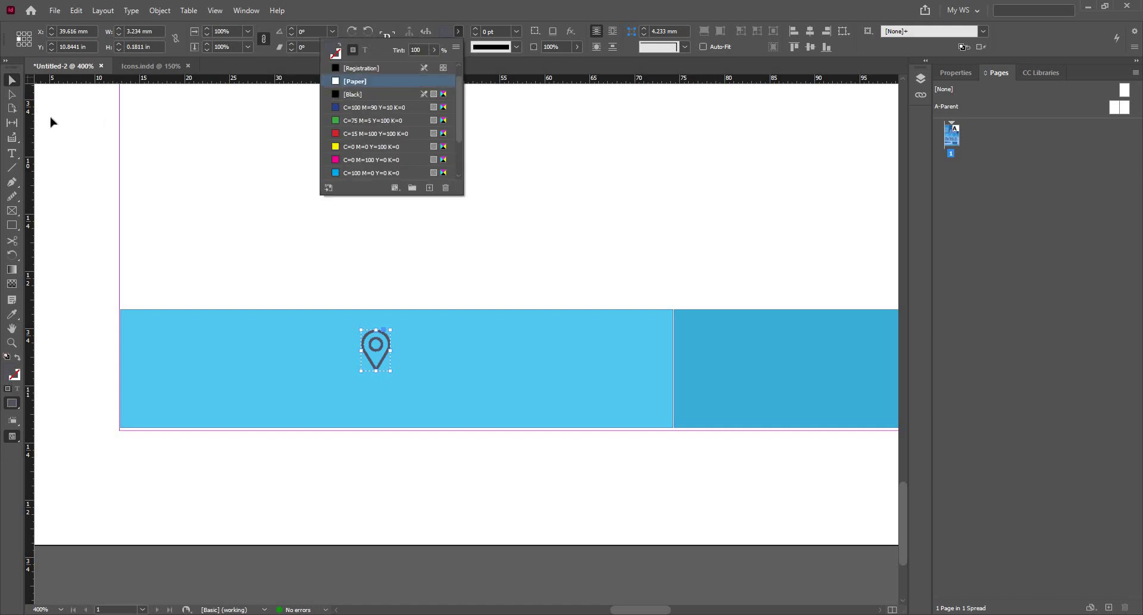
click(229, 212)
scroll(230, 212, down, 2)
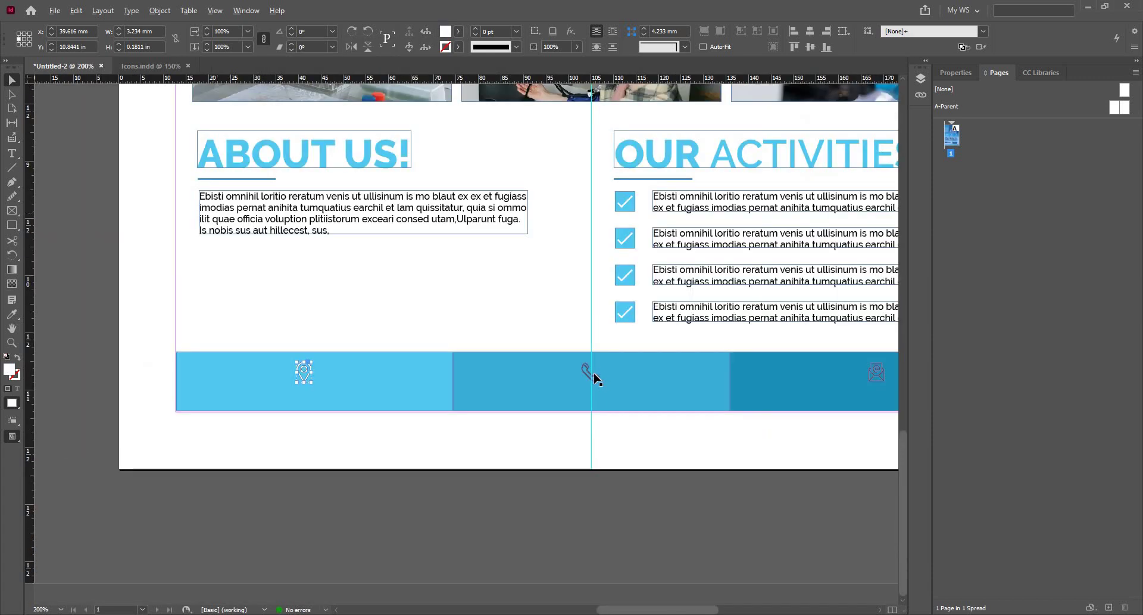
Step: Apply the location pin's white fill to the phone and envelope icons using the Eyedropper tool
click(594, 373)
shift+click(877, 374)
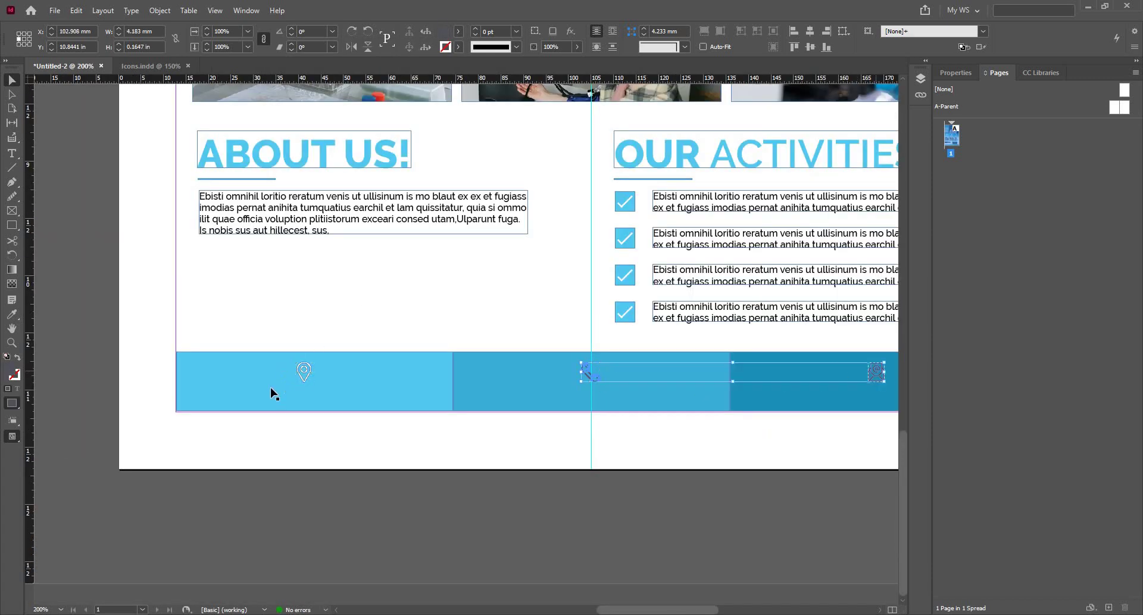
scroll(271, 393, up, 5)
key(i)
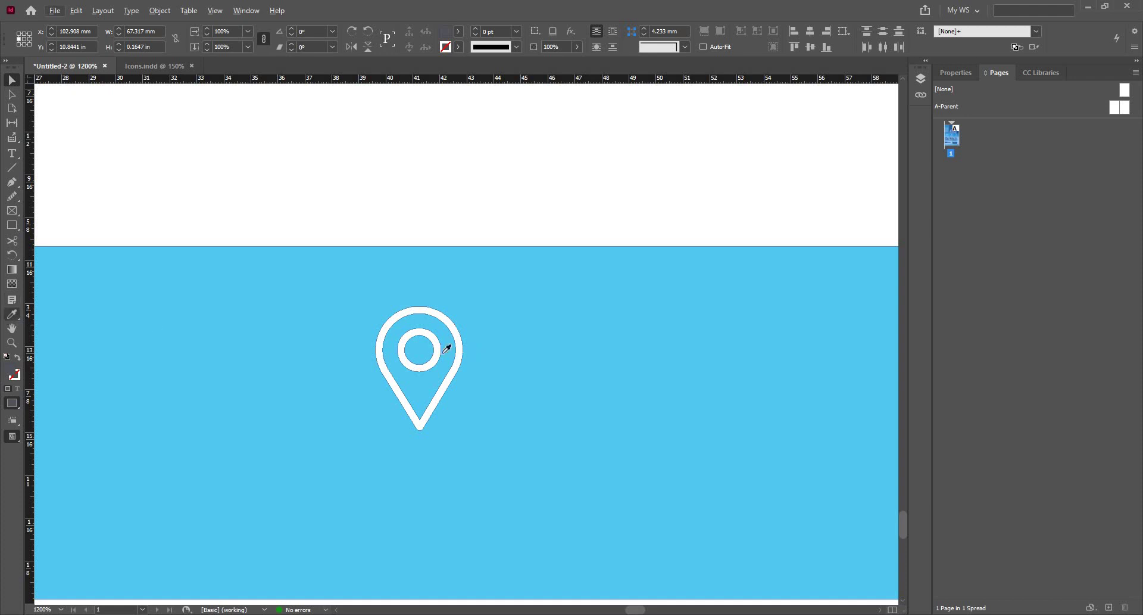
click(442, 345)
key(v)
scroll(258, 191, down, 7)
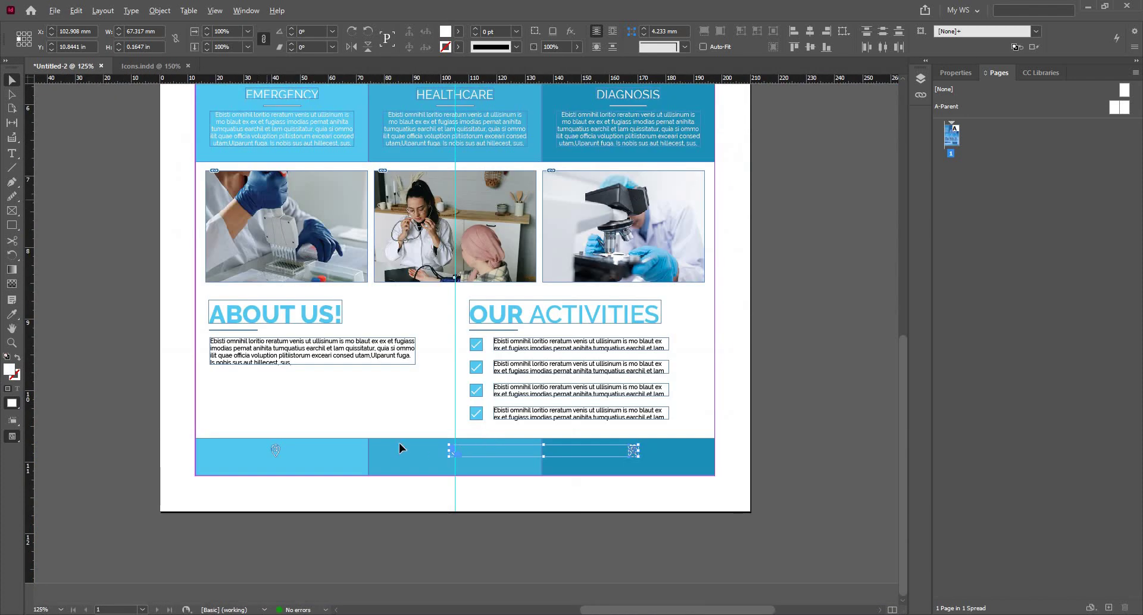
scroll(399, 442, up, 2)
click(363, 439)
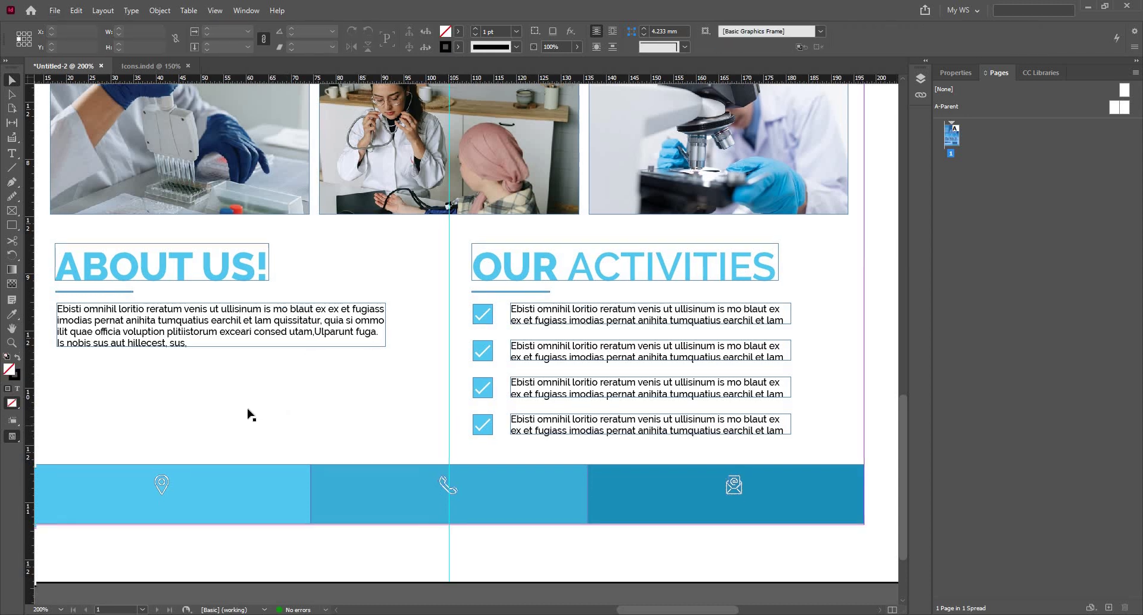
scroll(227, 326, up, 2)
scroll(250, 312, up, 1)
scroll(264, 316, down, 2)
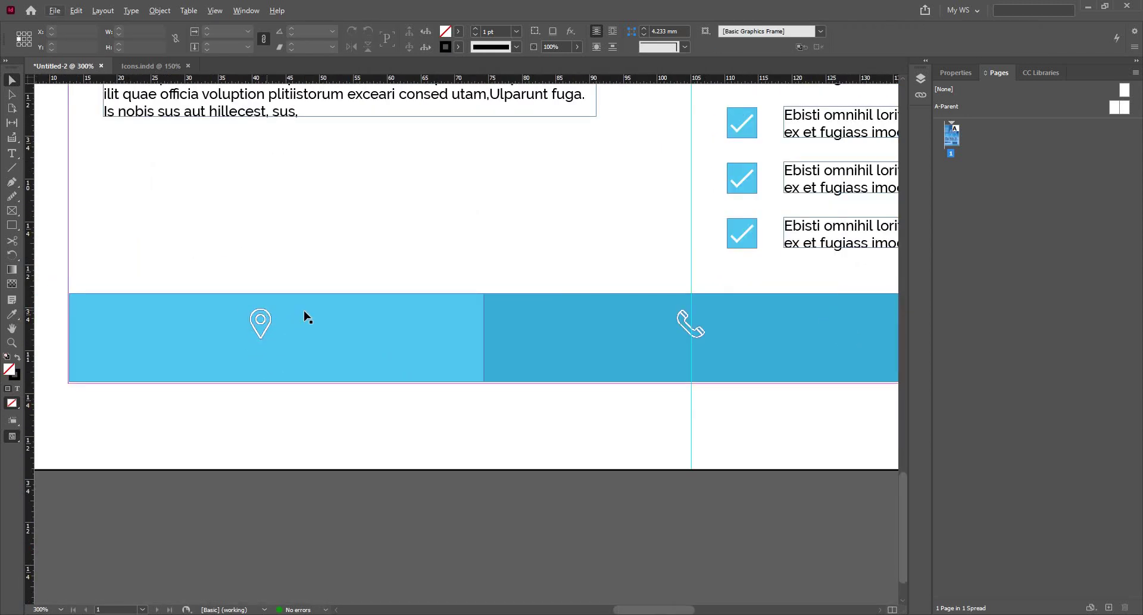
click(265, 325)
scroll(298, 403, down, 1)
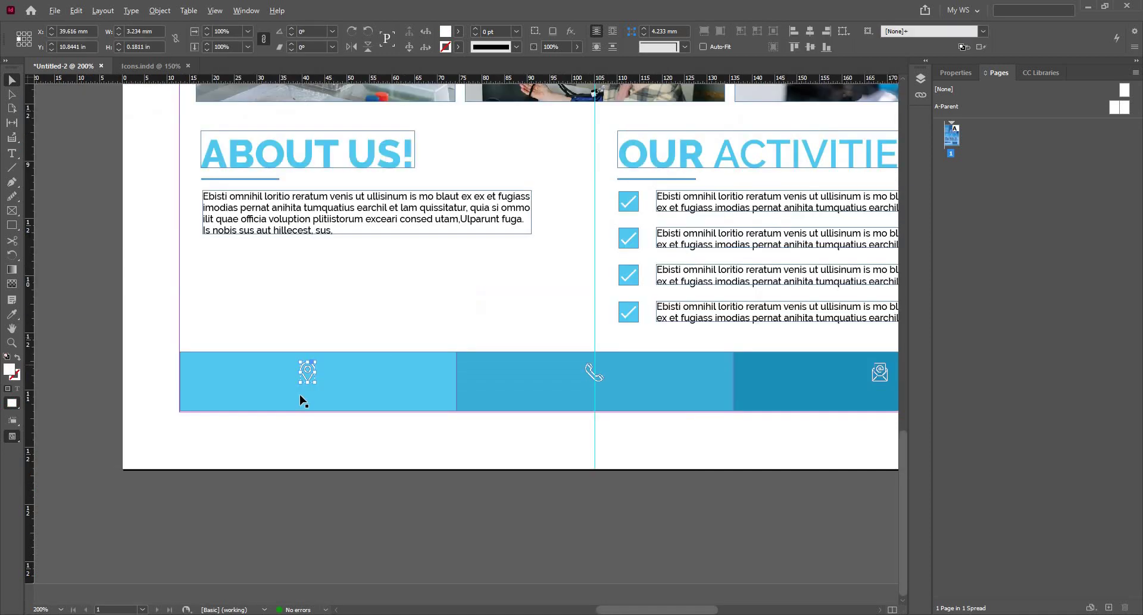
scroll(301, 396, up, 1)
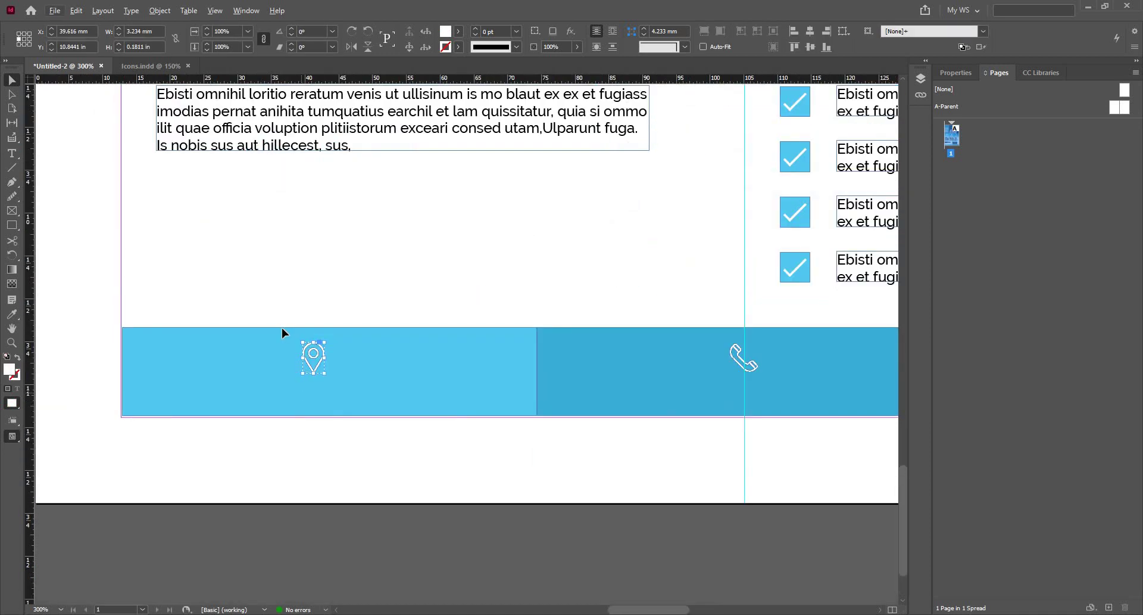
scroll(281, 327, down, 2)
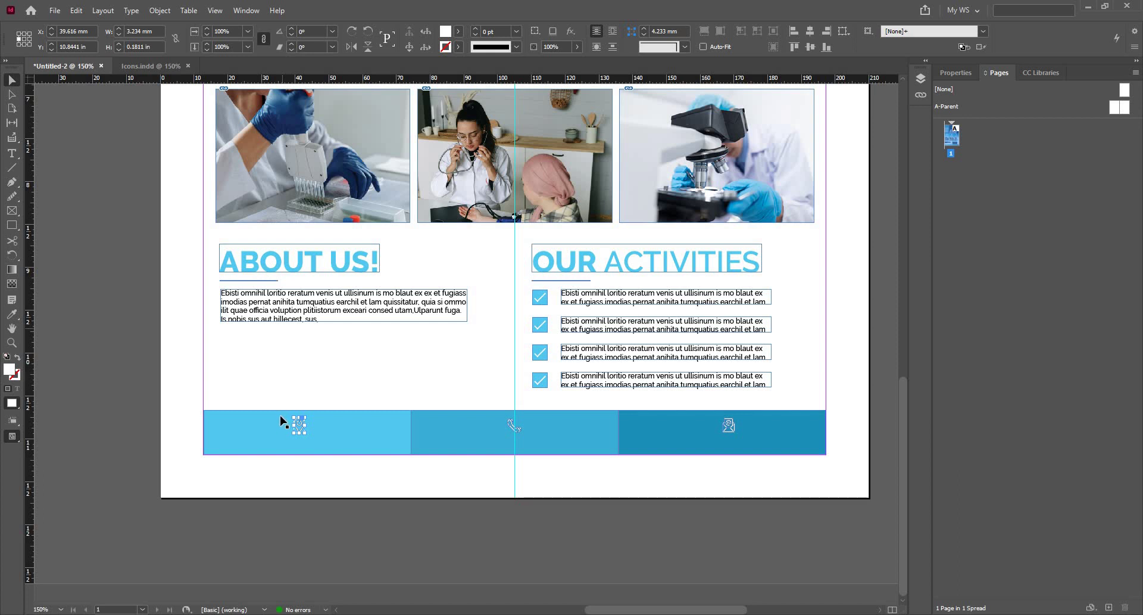
scroll(268, 462, up, 3)
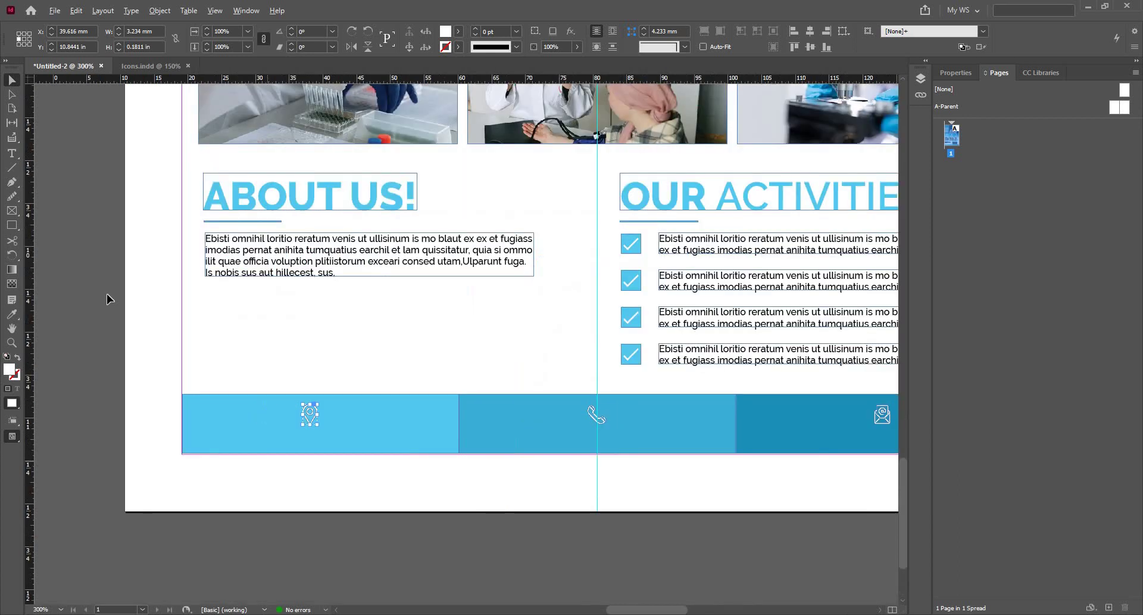
scroll(291, 316, down, 3)
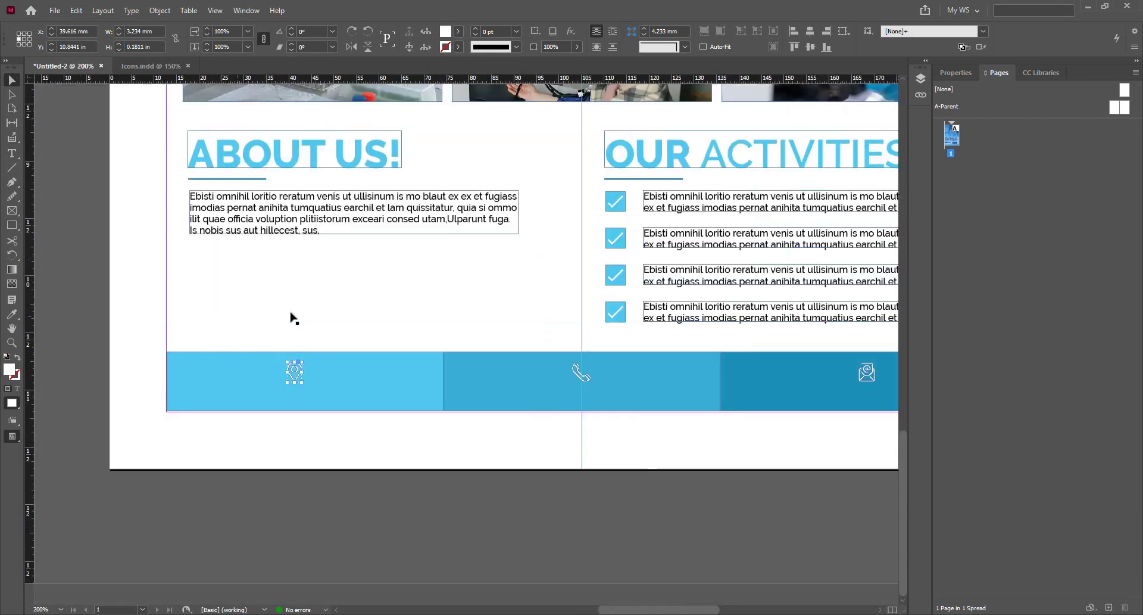
Step: Duplicate the ABOUT US! paragraph below the location pin and shrink the copy to a one-line frame about 47 mm wide
drag(304, 308, 292, 464)
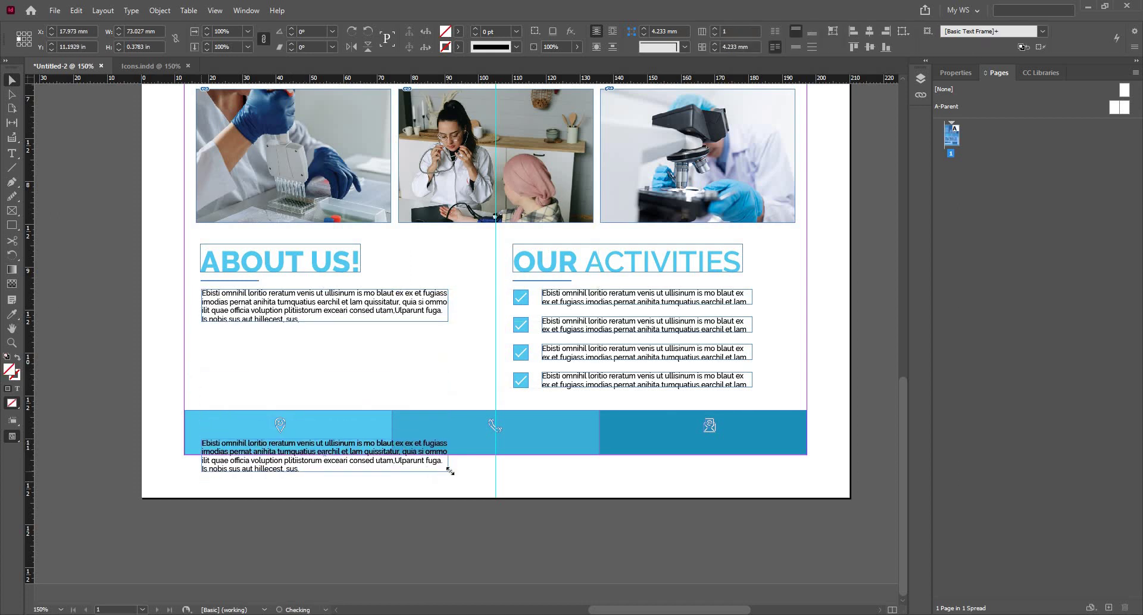
drag(390, 453, 361, 447)
Step: Replace the placeholder text below the location pin with the street address and fit its frame to the text
scroll(289, 449, up, 2)
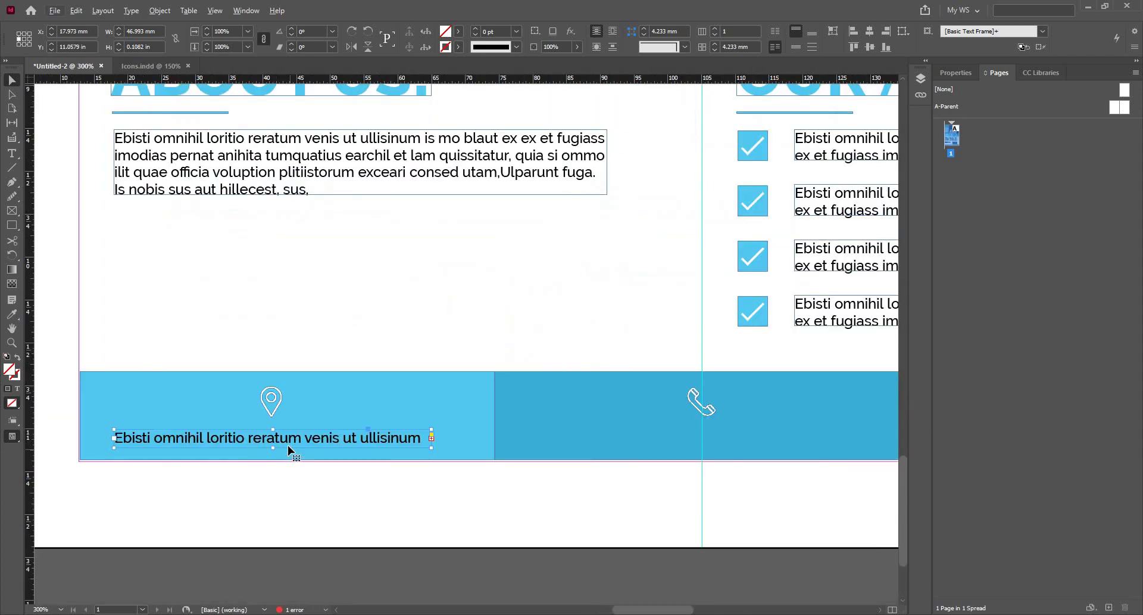
key(alt+t)
click(13, 152)
click(217, 440)
key(ctrl+a)
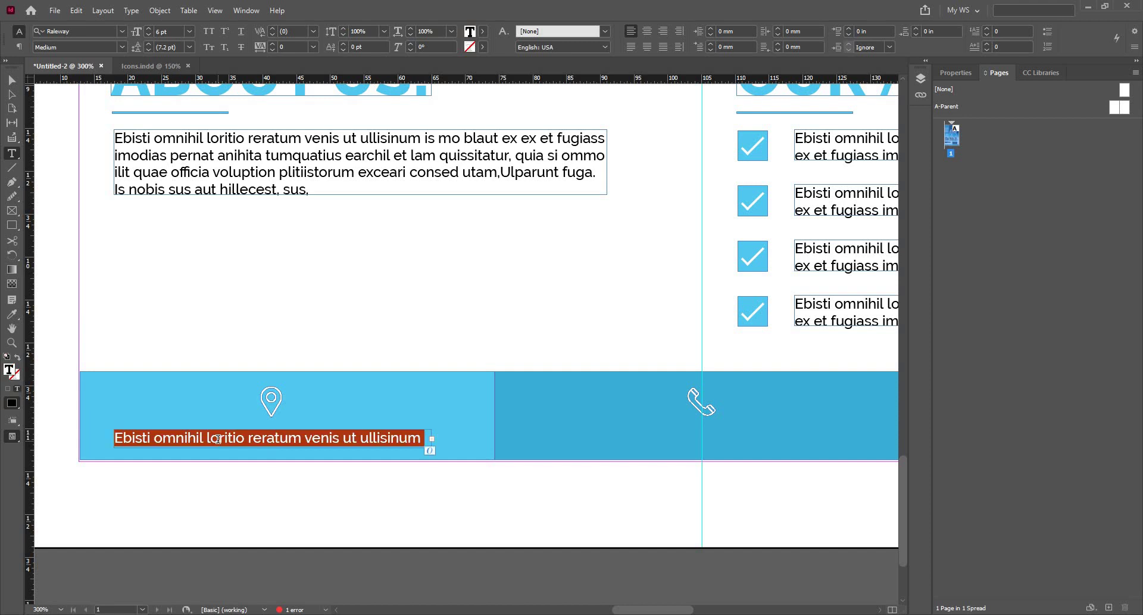
key(BackSpace)
text(123)
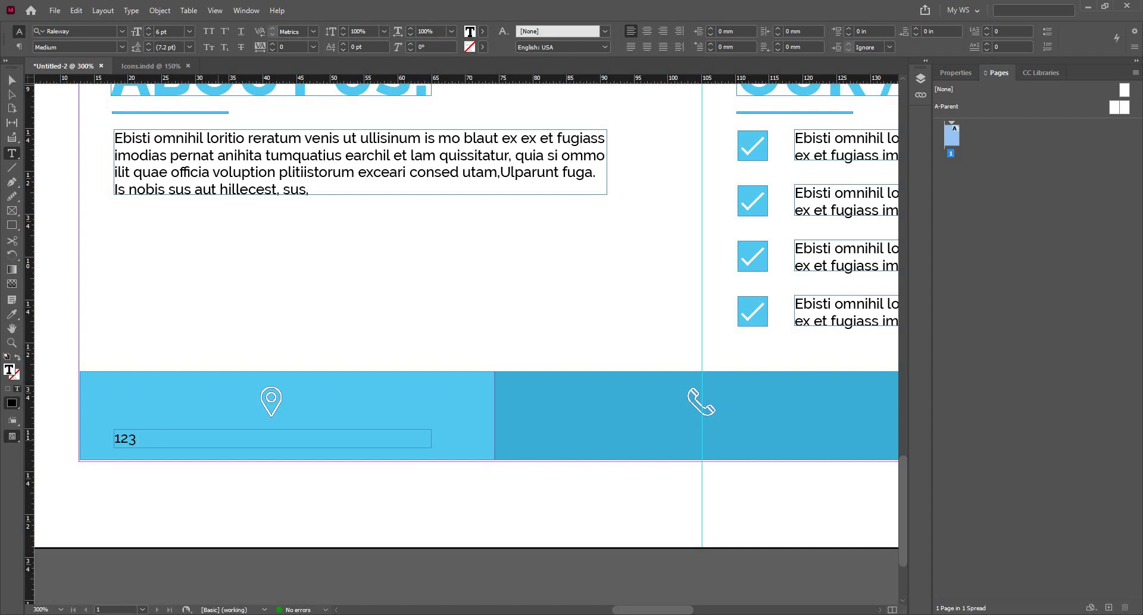
text(ABC STR)
key(BackSpace)
key(BackSpace)
key(BackSpace)
key(Caps_Lock)
text(stree)
key(BackSpace)
key(BackSpace)
text(NY)
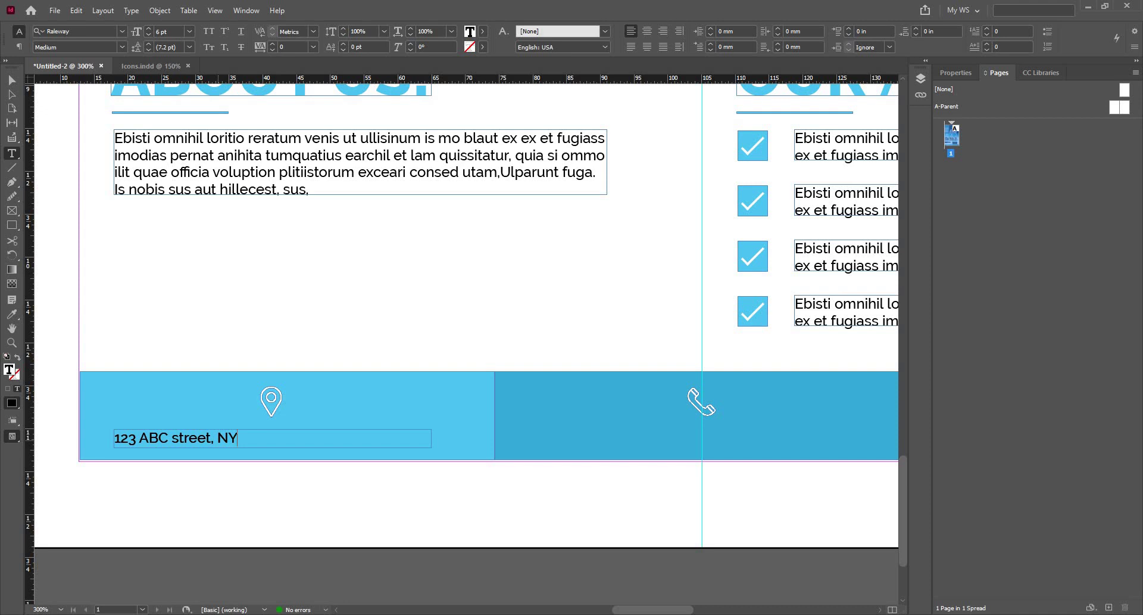
text(,)
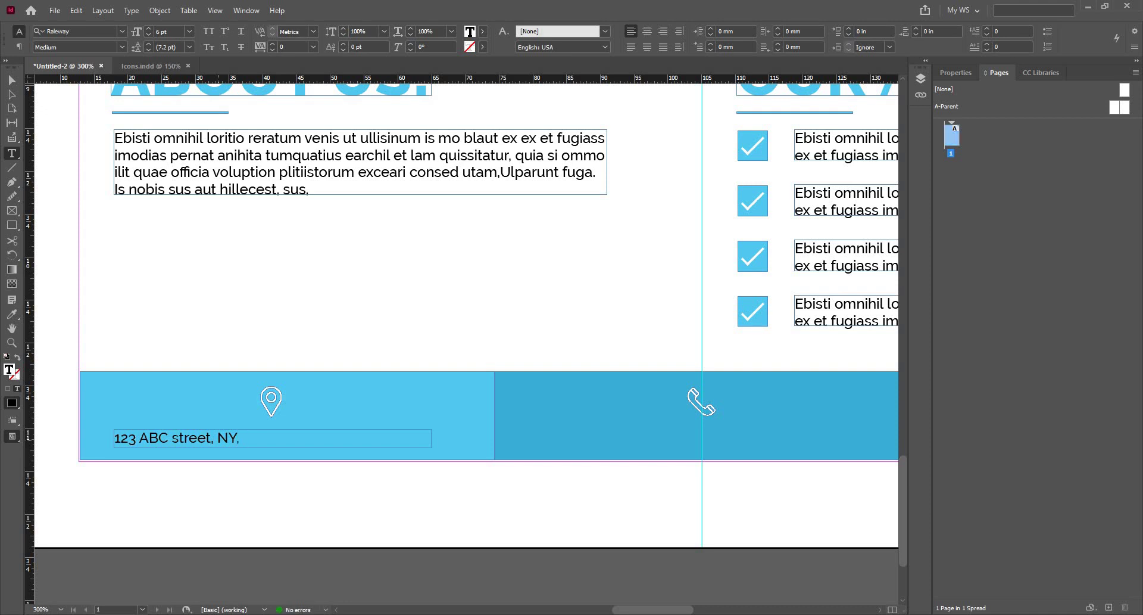
text( USA)
key(Escape)
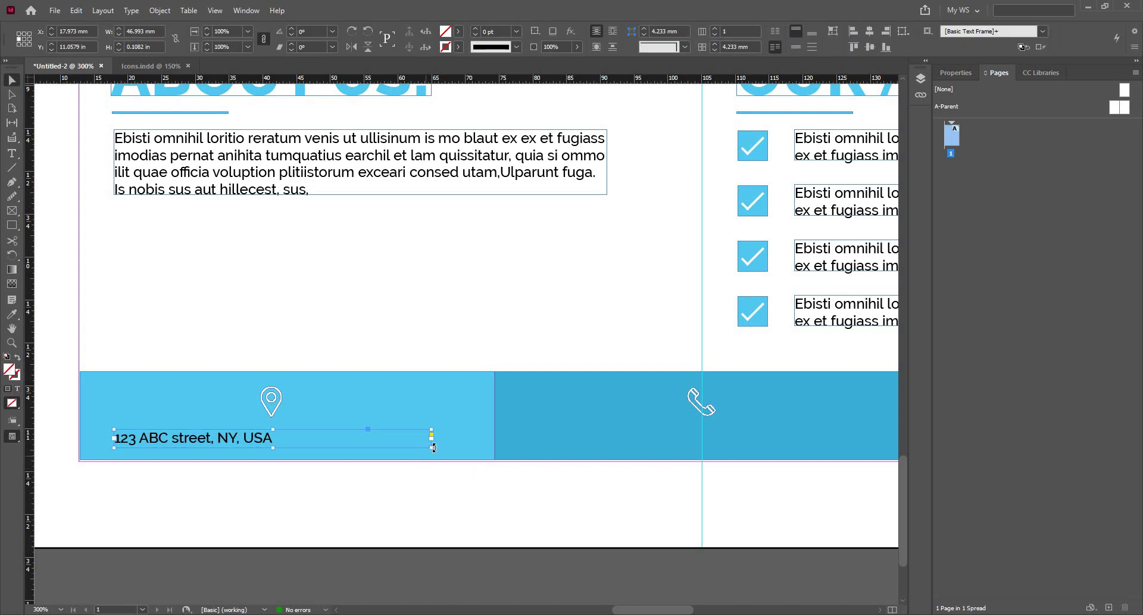
double_click(432, 446)
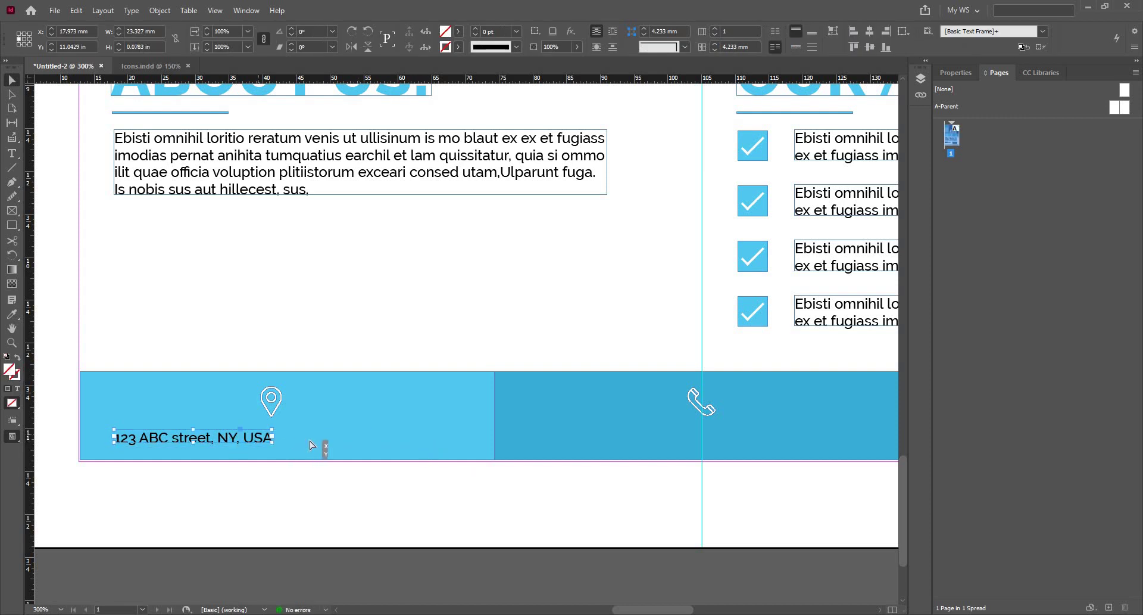
Step: Move the address line under the location pin and fill its text with white
drag(228, 439, 305, 435)
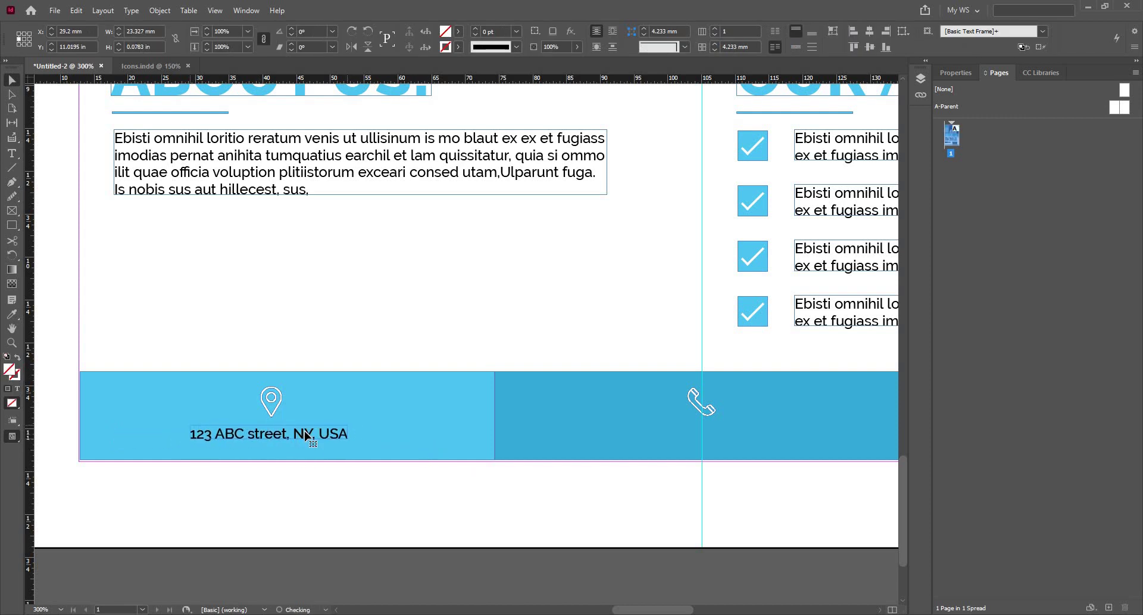
click(17, 389)
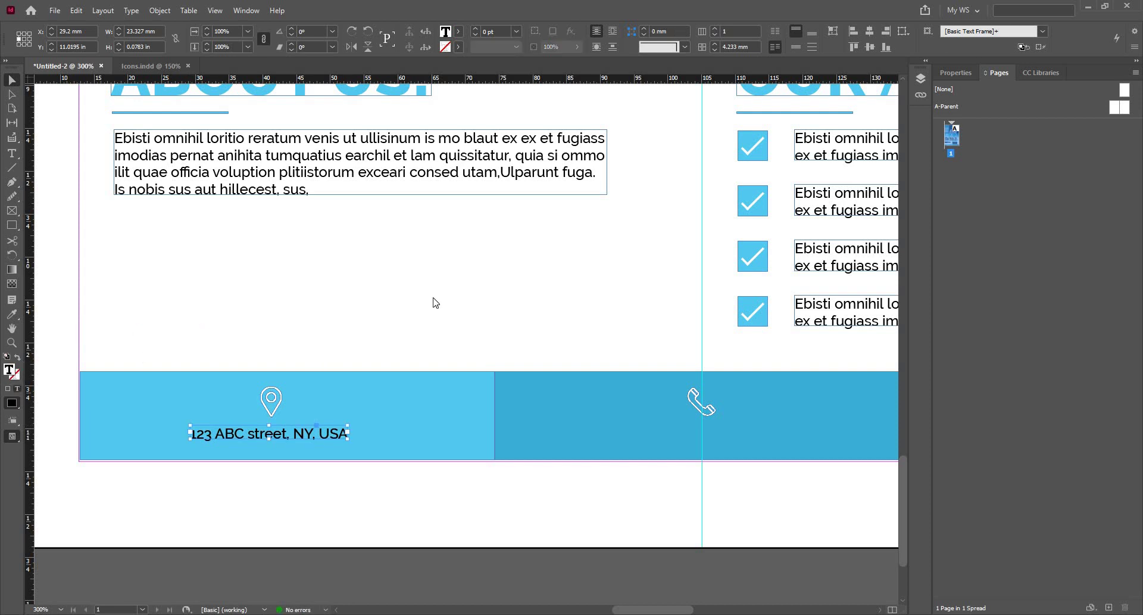
drag(430, 285, 398, 226)
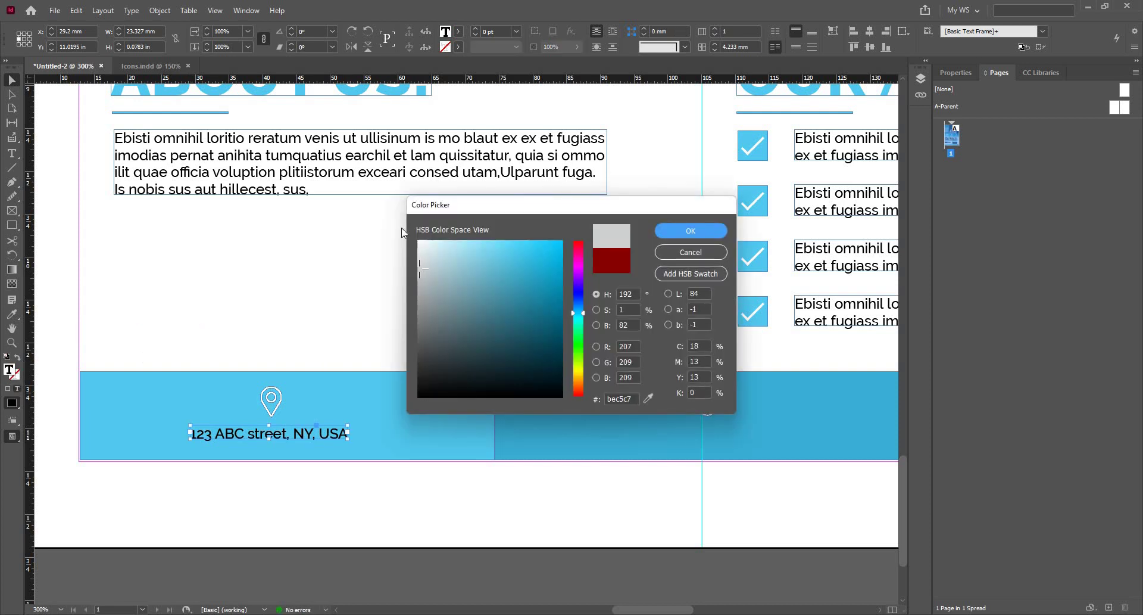
click(672, 230)
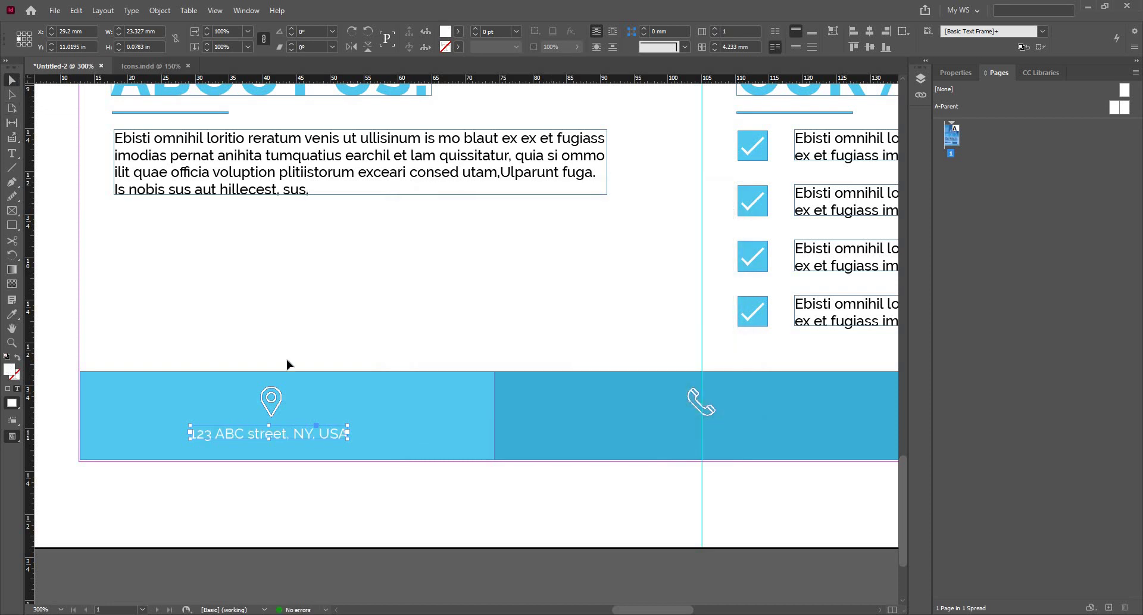
Step: Align the location pin and the address line to the horizontal centre of the light blue footer panel, using the panel as key object
scroll(276, 406, up, 1)
click(276, 406)
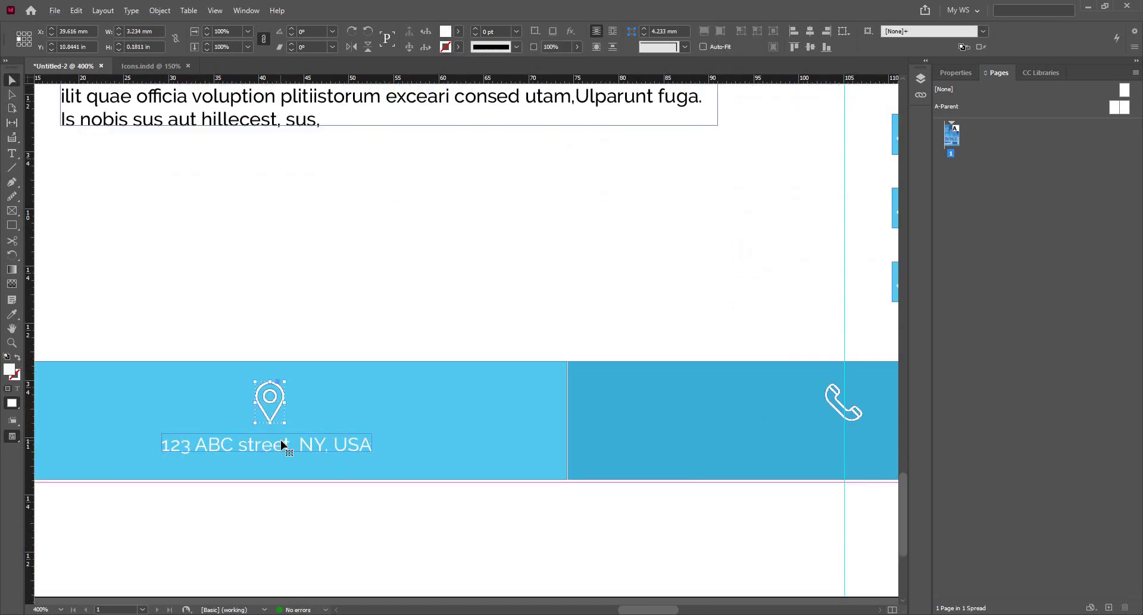
shift+click(280, 441)
shift+click(420, 388)
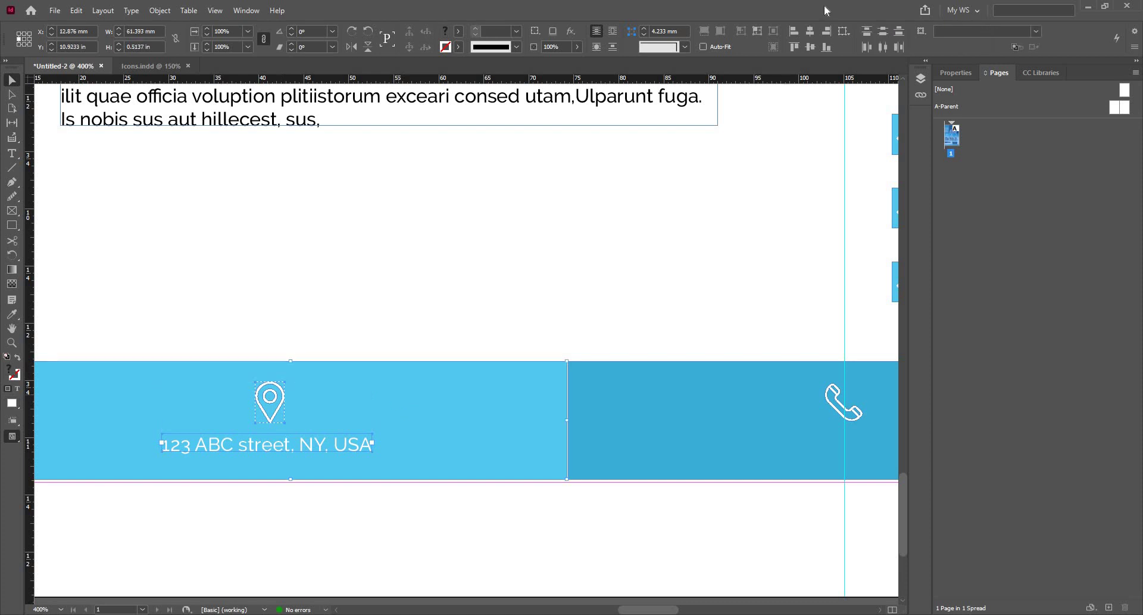
click(842, 31)
click(867, 45)
click(486, 396)
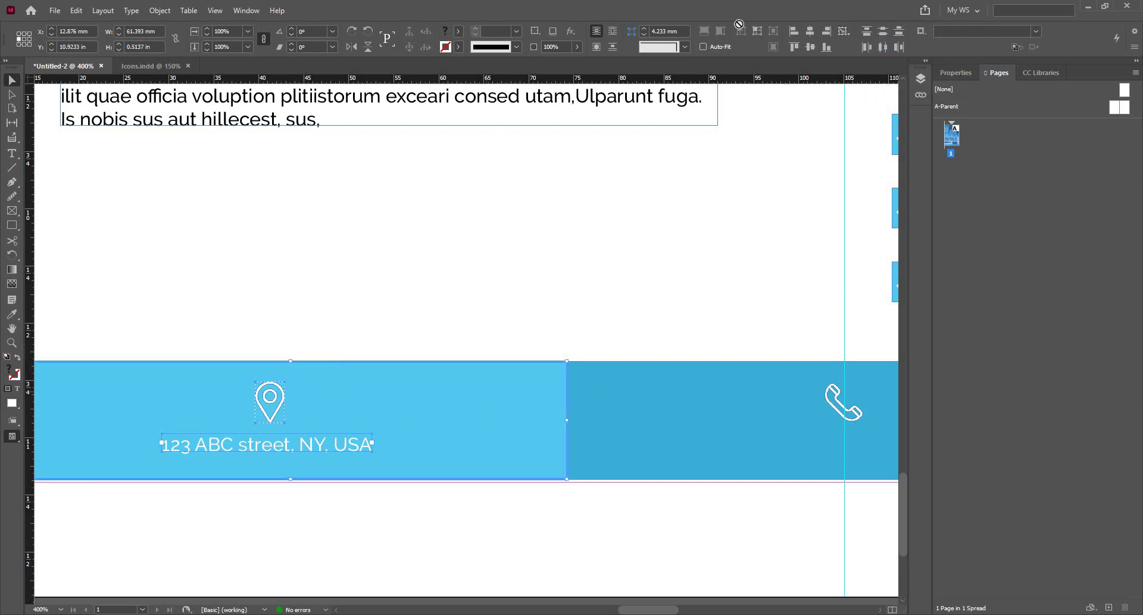
click(812, 36)
key(ctrl+minus)
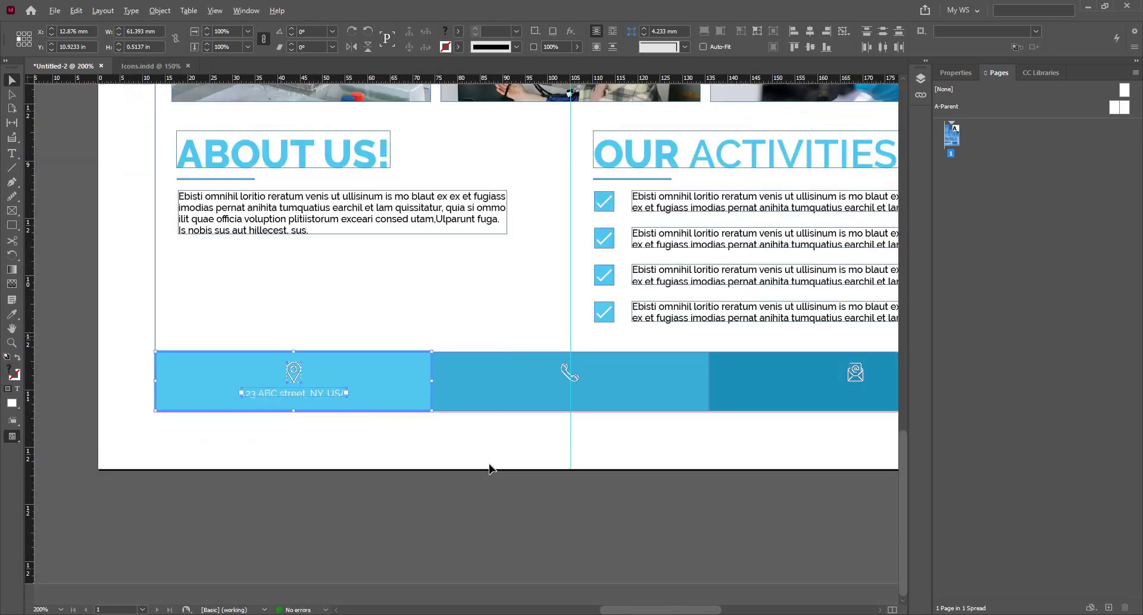
key(ctrl+shift+a)
Step: Duplicate the address line into the middle footer panel below the phone icon
key(ctrl+equal)
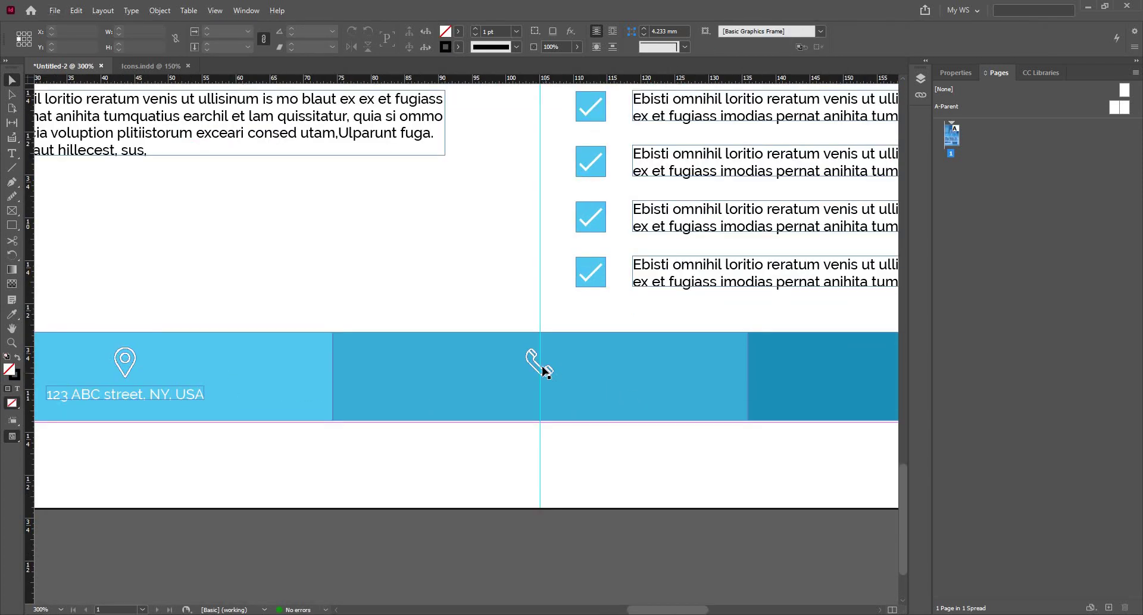
click(544, 372)
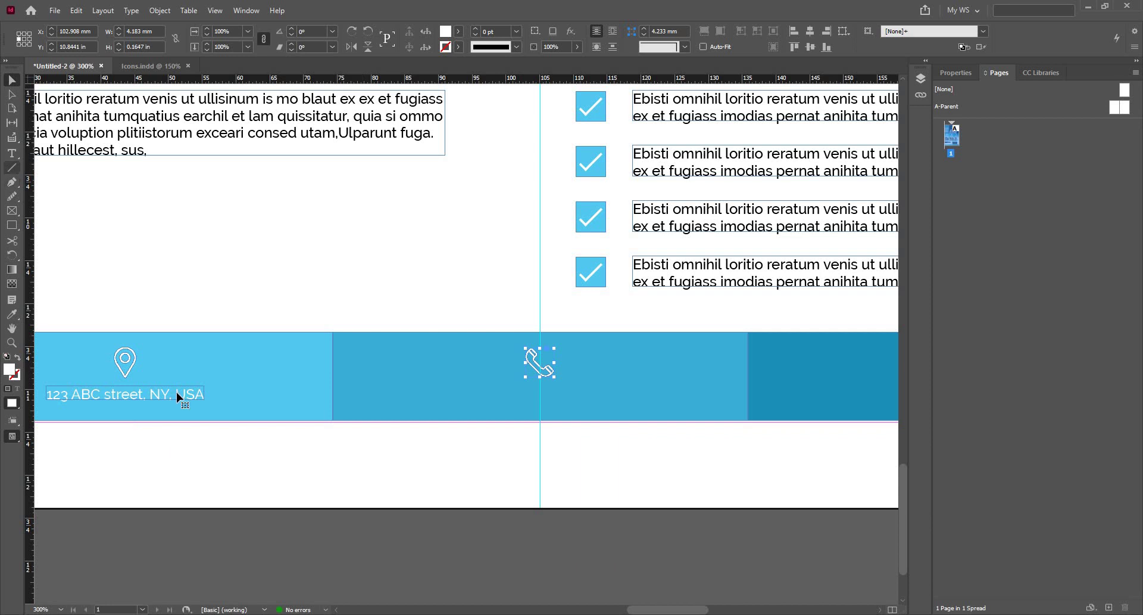
drag(163, 395, 581, 419)
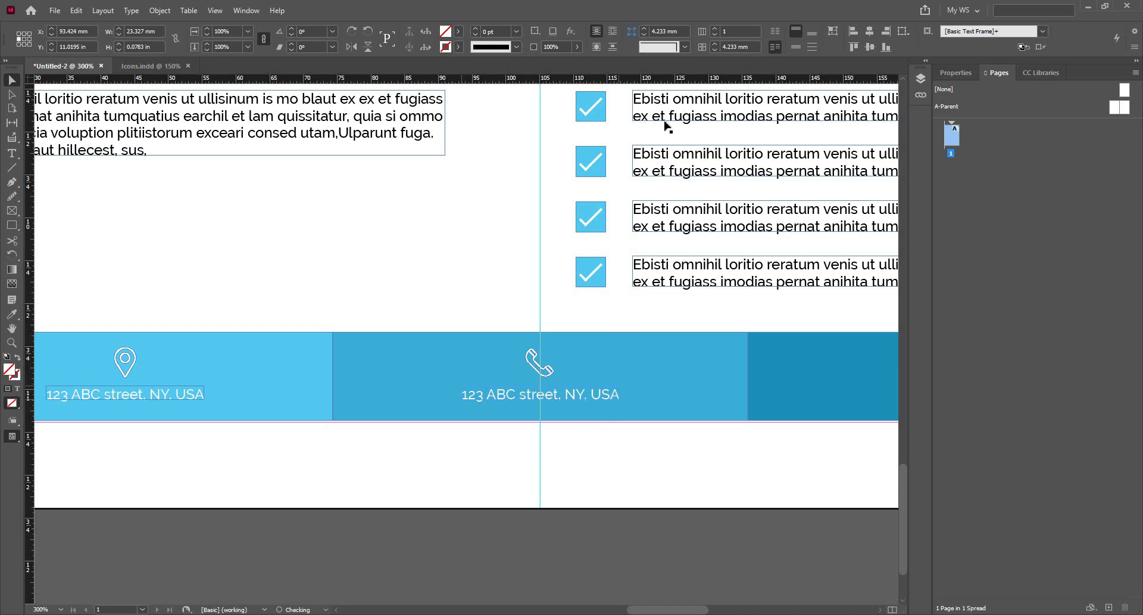
Step: Replace the copied address below the phone icon with the phone number, split into two groups of five digits after the country code
double_click(519, 394)
key(ctrl+a)
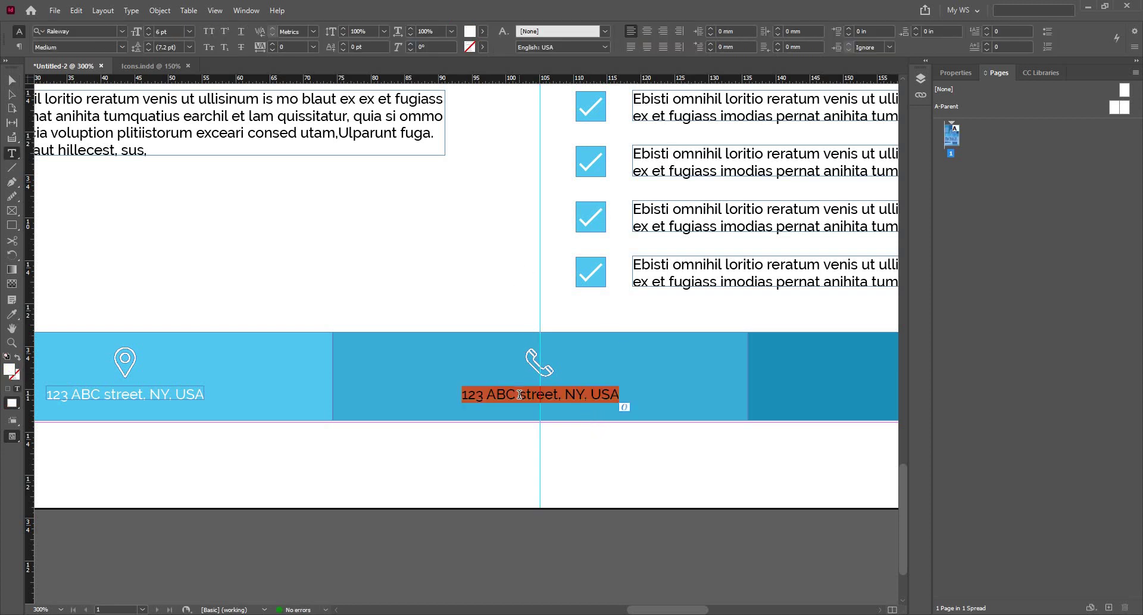
text(+91)
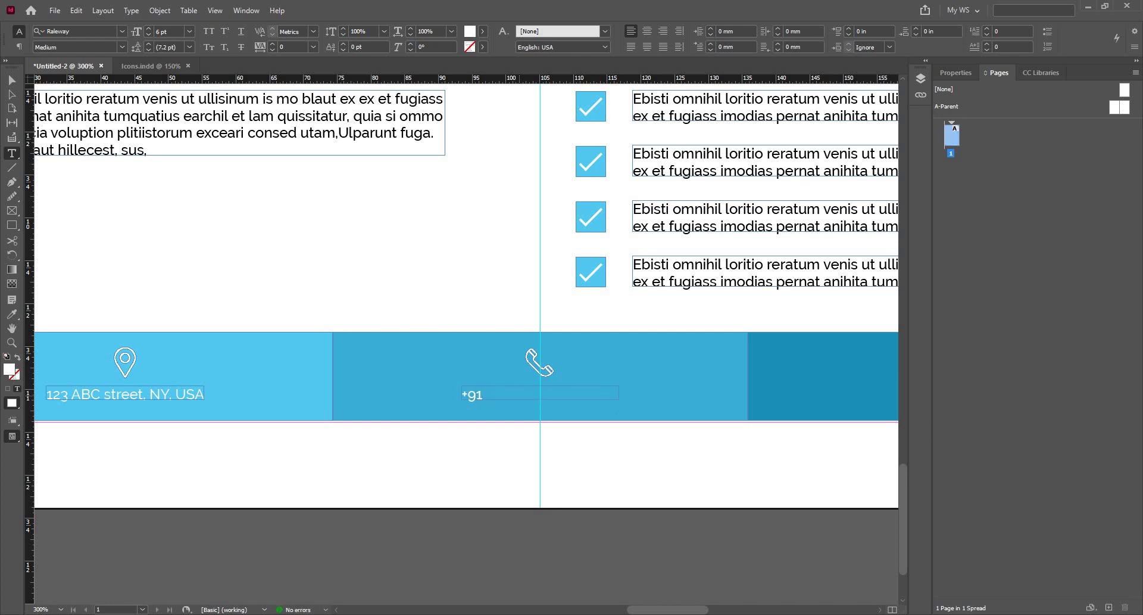
text( 9999 999 9999)
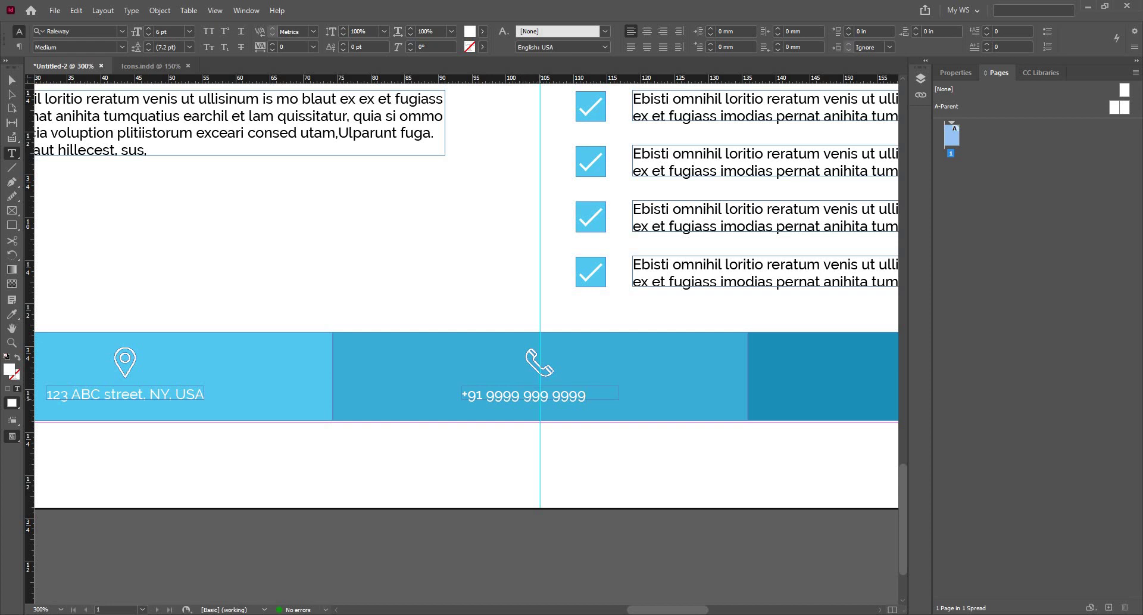
key(BackSpace)
key(BackSpace)
key(BackSpace)
key(BackSpace)
key(BackSpace)
key(BackSpace)
key(BackSpace)
key(BackSpace)
key(BackSpace)
text(9 99999)
key(Escape)
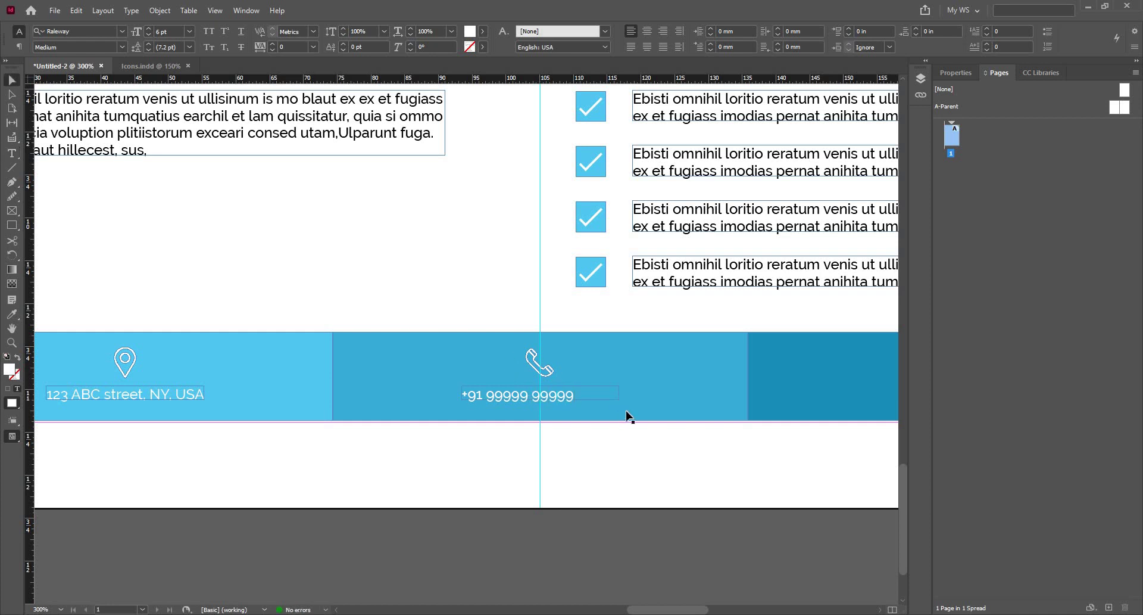
Step: Fit the phone number's frame to its text and centre it under the phone icon on the vertical guide
double_click(620, 395)
key(Escape)
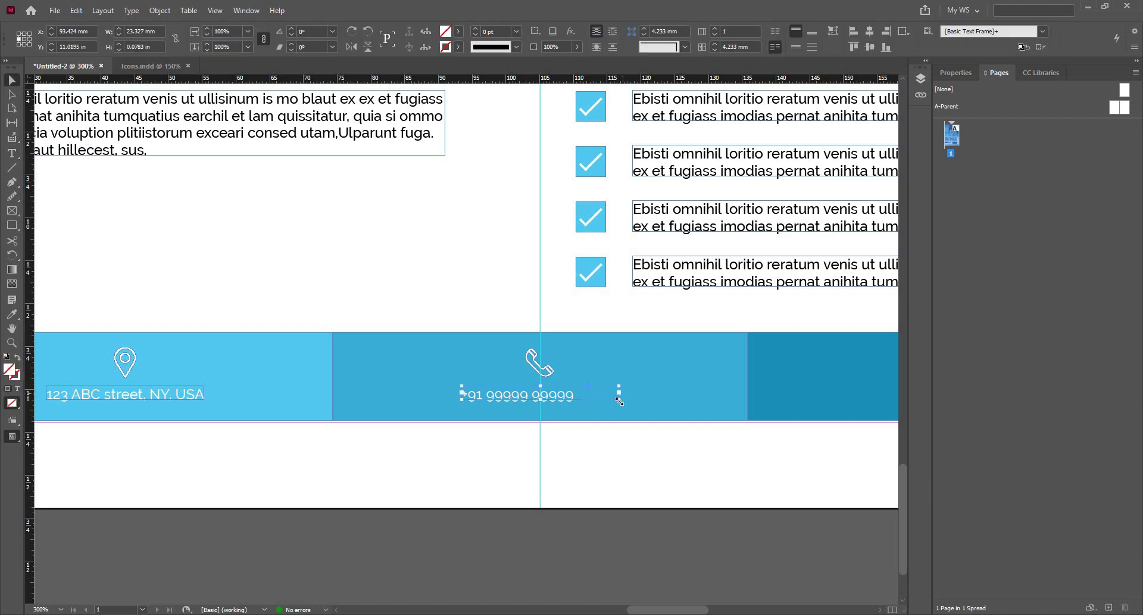
double_click(620, 400)
key(ctrl+shift+a)
scroll(505, 383, up, 2)
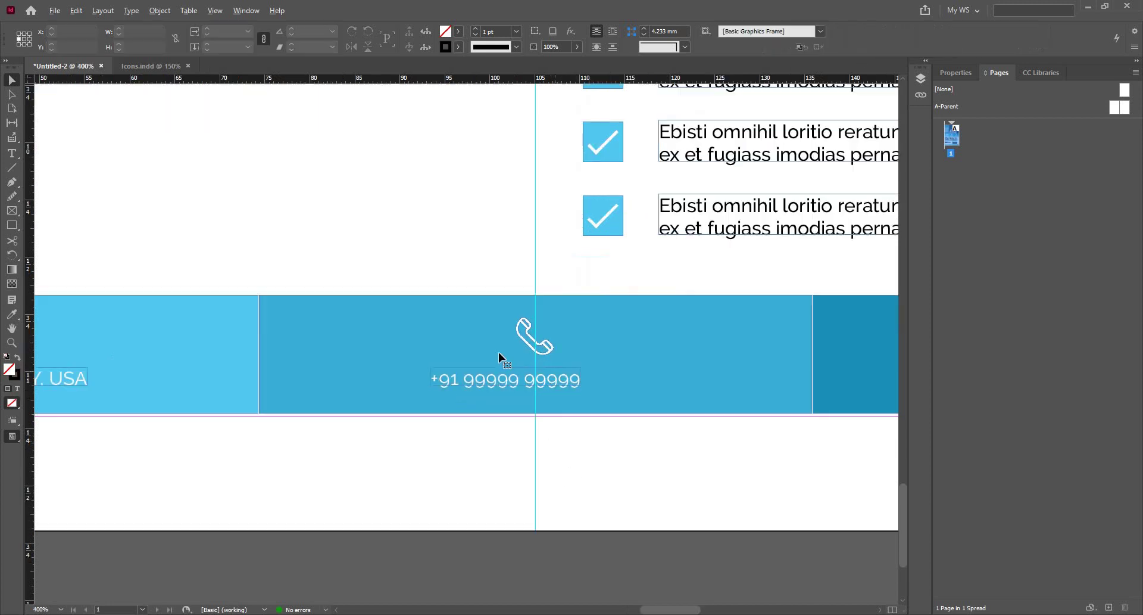
drag(491, 353, 533, 353)
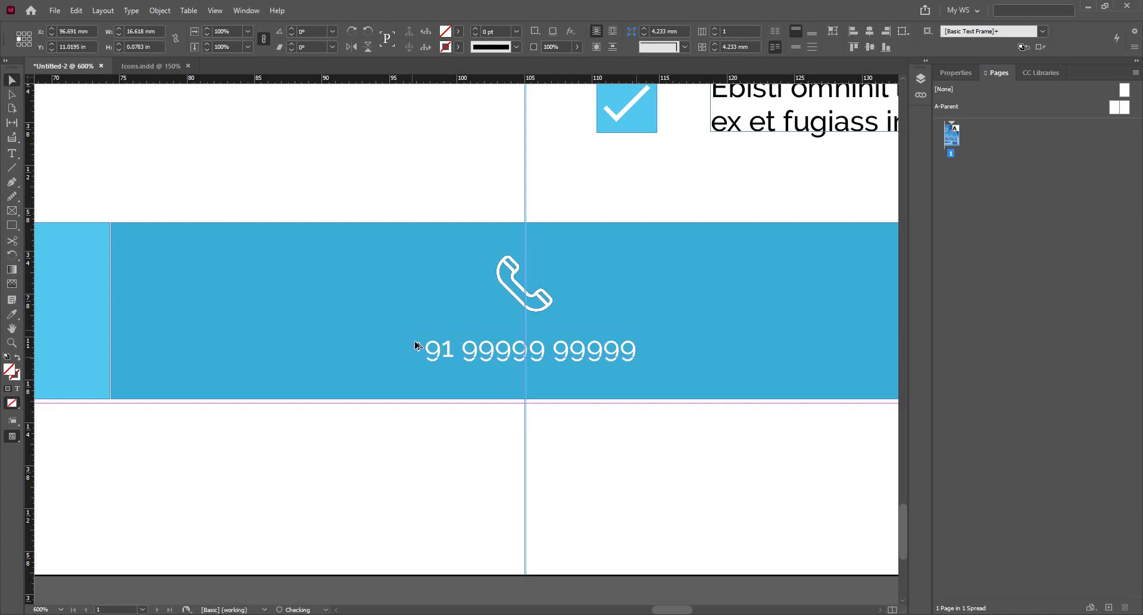
Step: Duplicate the phone number line into the dark blue footer panel below the envelope icon
scroll(419, 415, down, 3)
scroll(639, 390, up, 1)
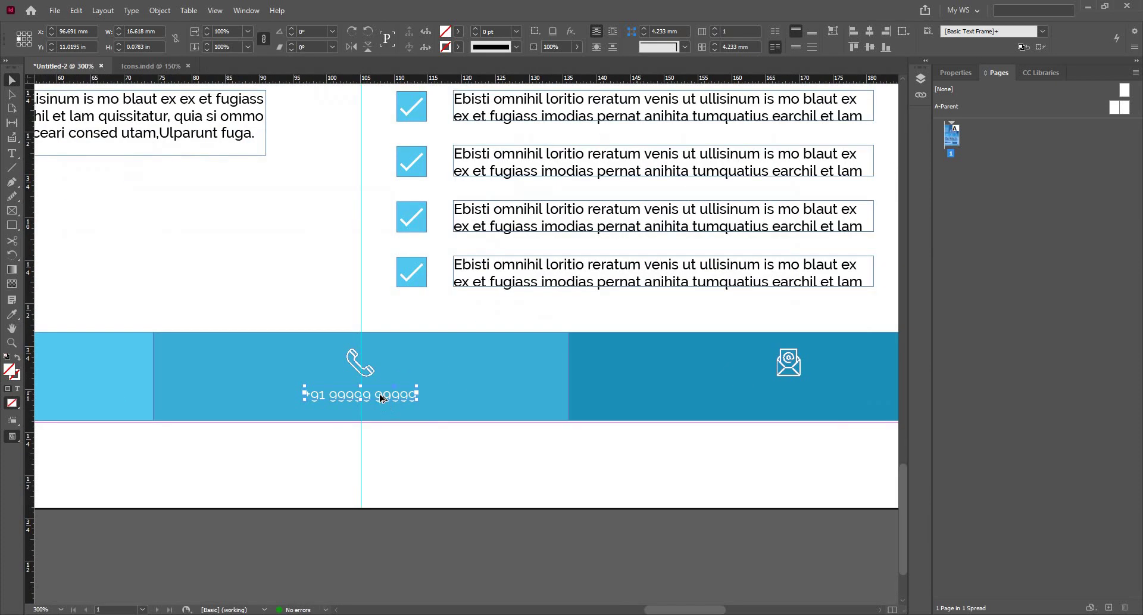
drag(406, 396, 838, 408)
scroll(752, 401, right, 2)
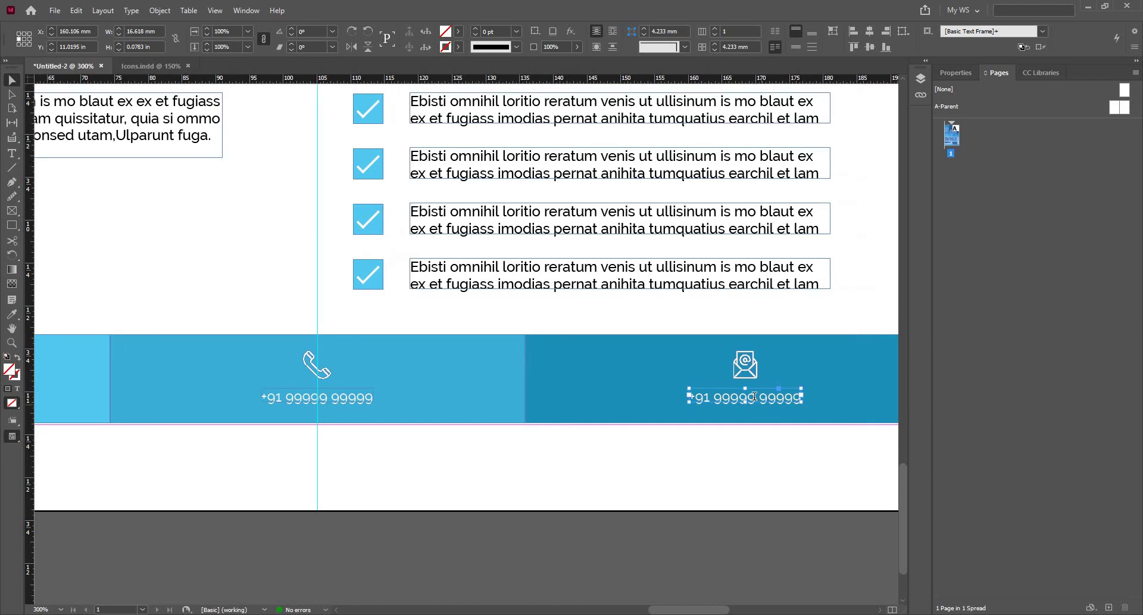
Step: Replace the copied phone number below the envelope icon with the company e-mail address, without its domain ending
double_click(754, 396)
key(ctrl+a)
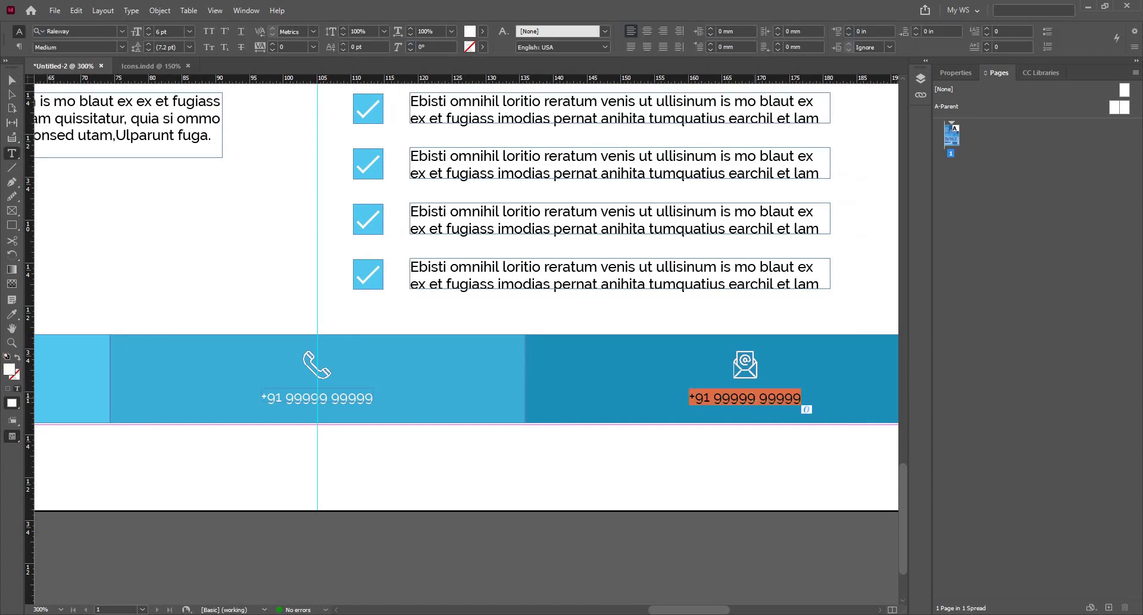
text(comp)
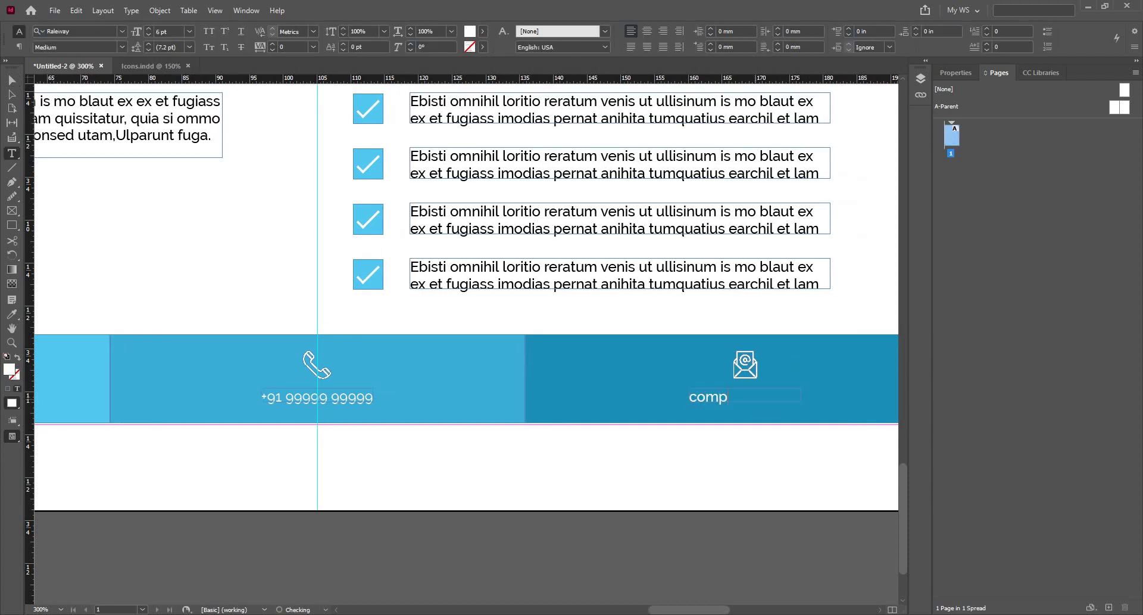
text(any)
text(mai)
text(ab)
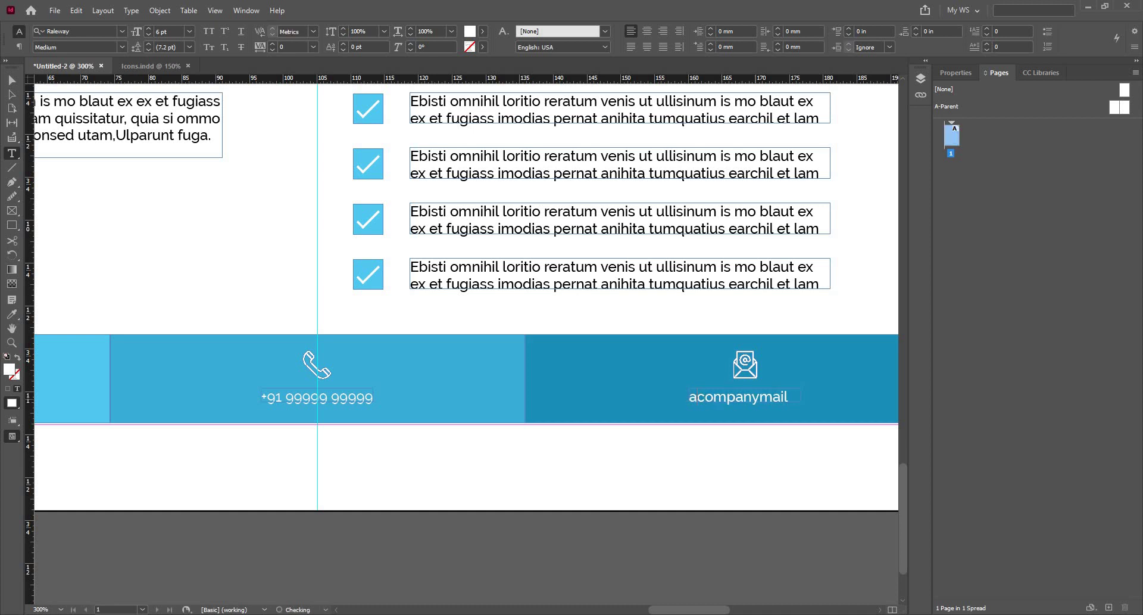
text(c)
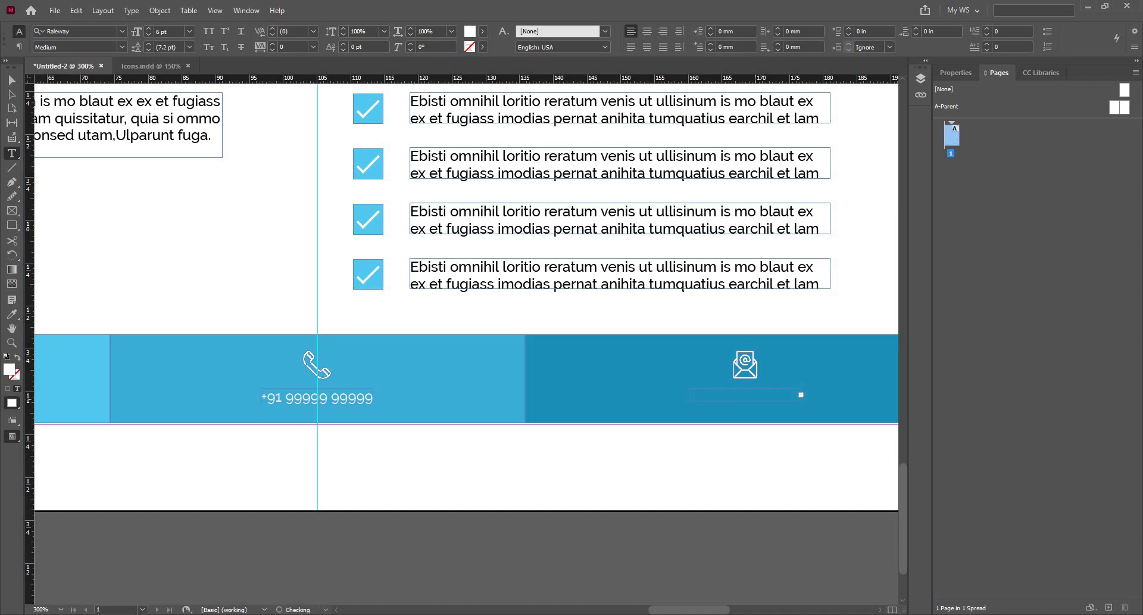
text(@)
key(Escape)
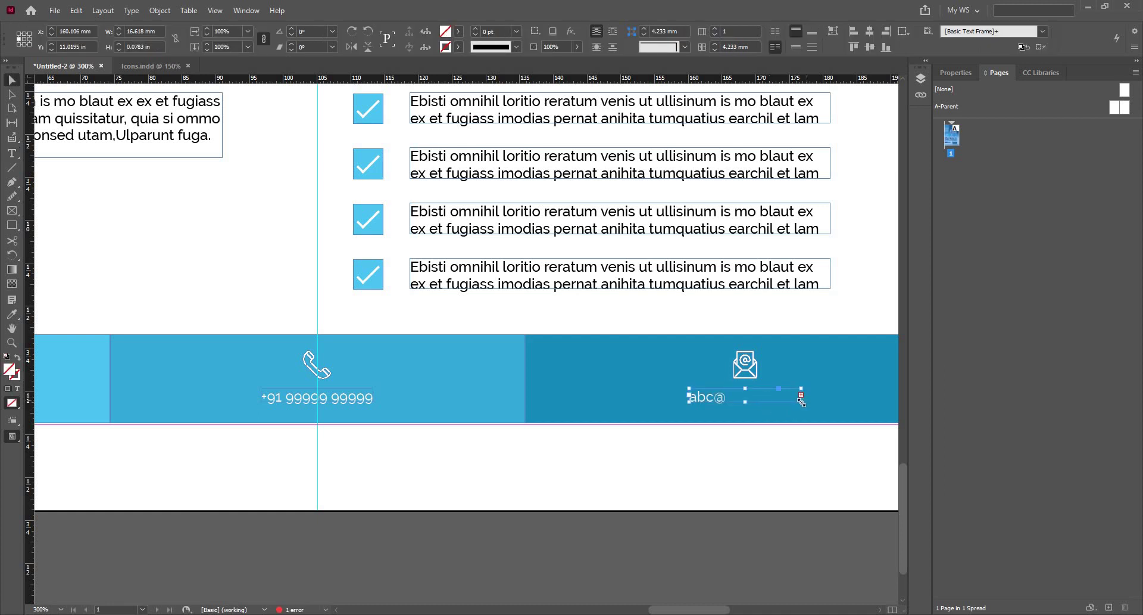
Step: Fit the e-mail frame to its text and add the .com ending to the address
double_click(801, 401)
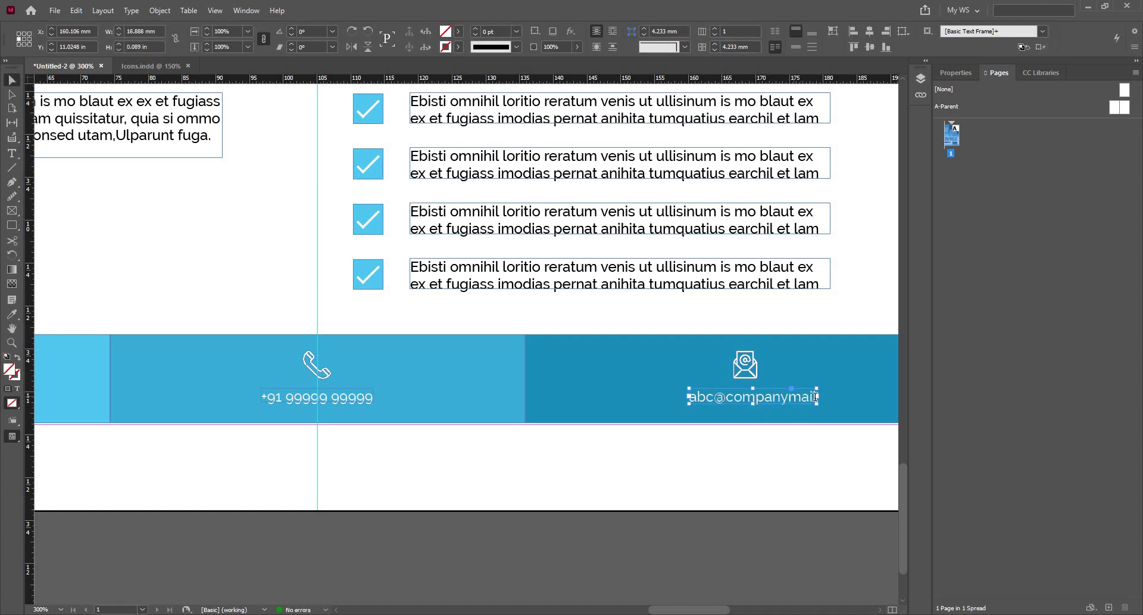
double_click(816, 396)
key(Right)
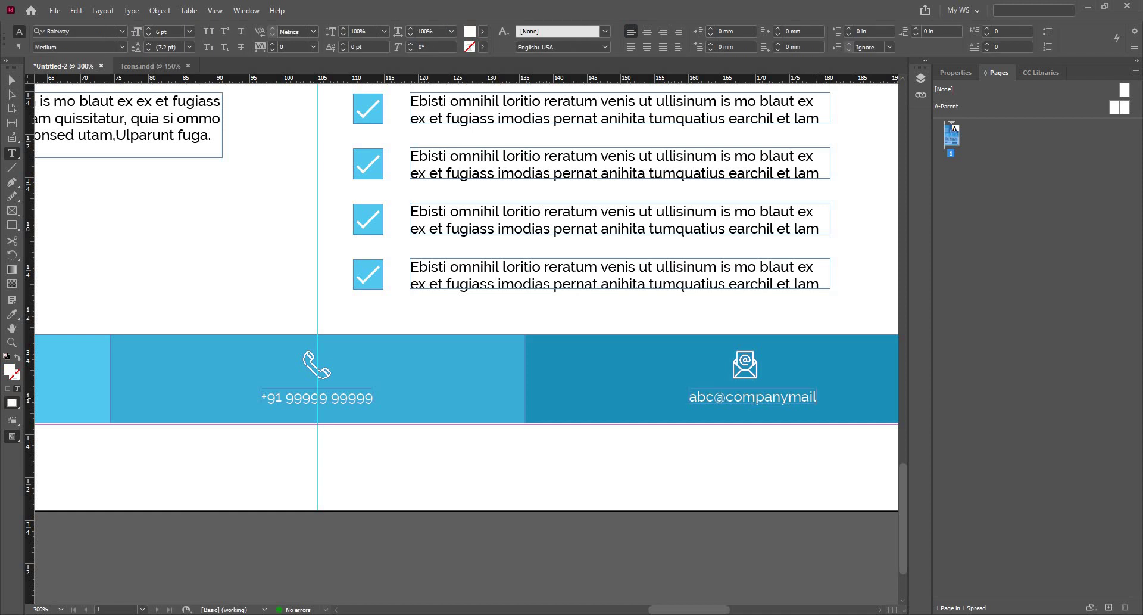
text(.com)
click(13, 80)
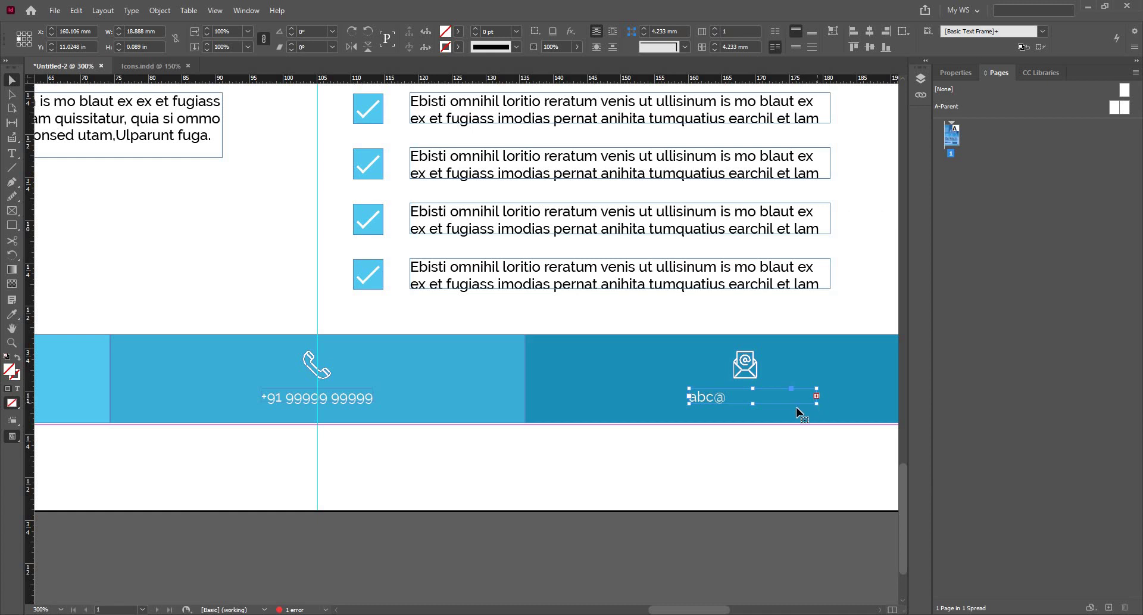
Step: Fit the e-mail frame to its text and centre it and the envelope icon horizontally on the dark blue panel as key object
key(ctrl+alt+c)
scroll(678, 387, down, 1)
scroll(659, 387, up, 2)
click(657, 384)
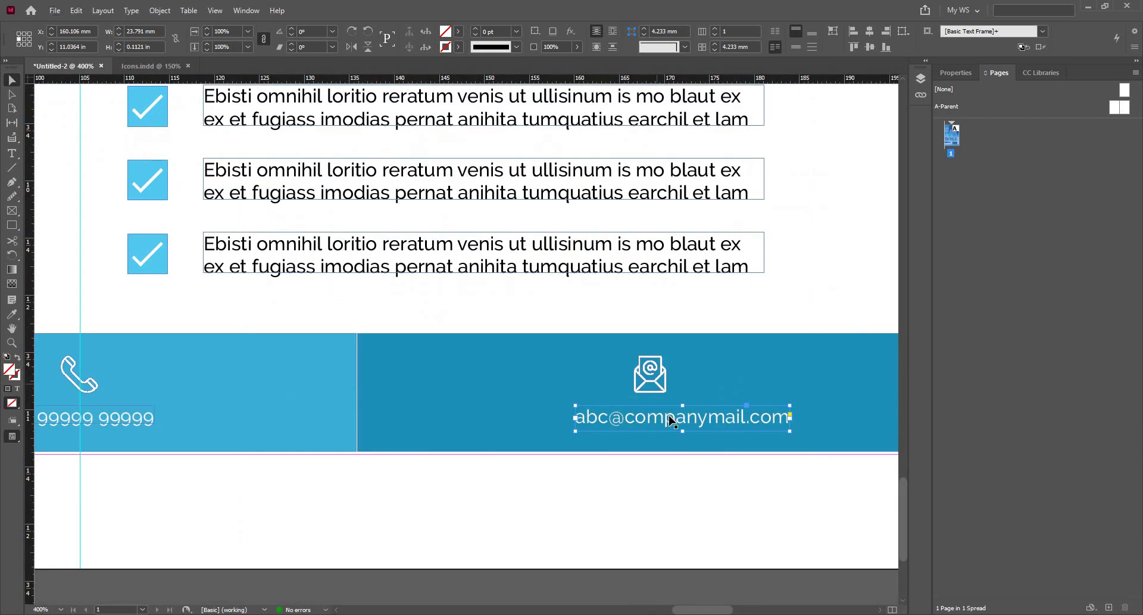
shift+click(666, 413)
shift+click(563, 365)
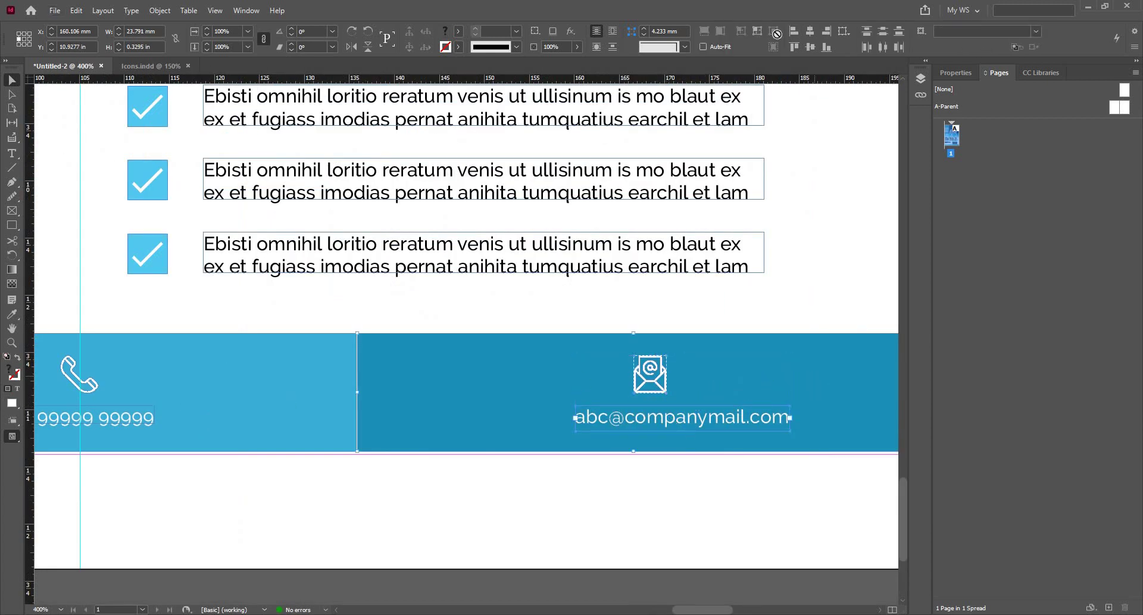
click(843, 31)
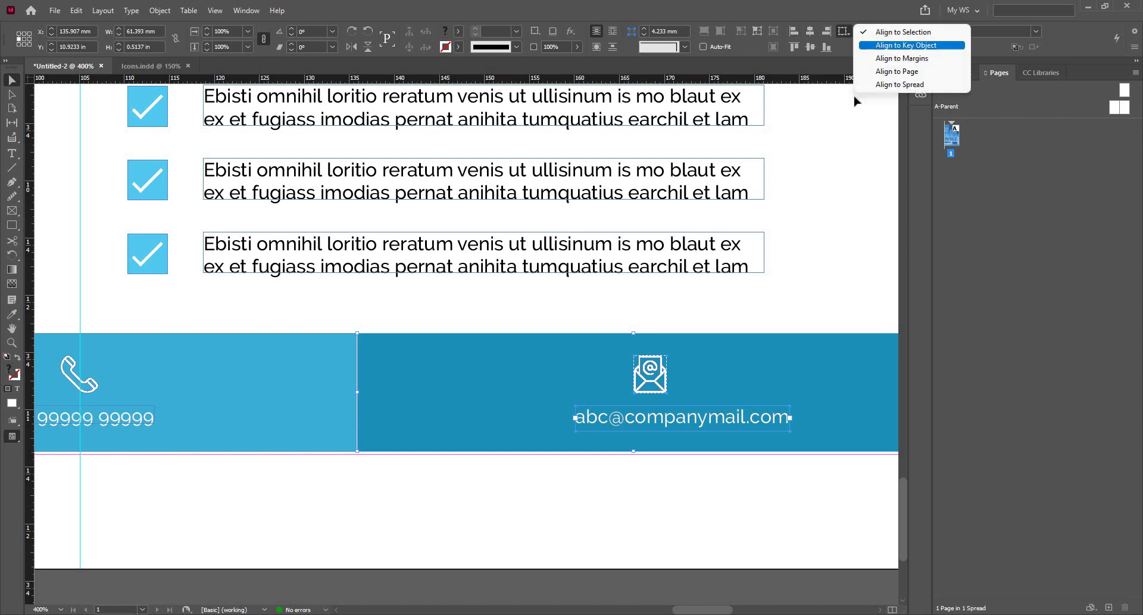
click(879, 46)
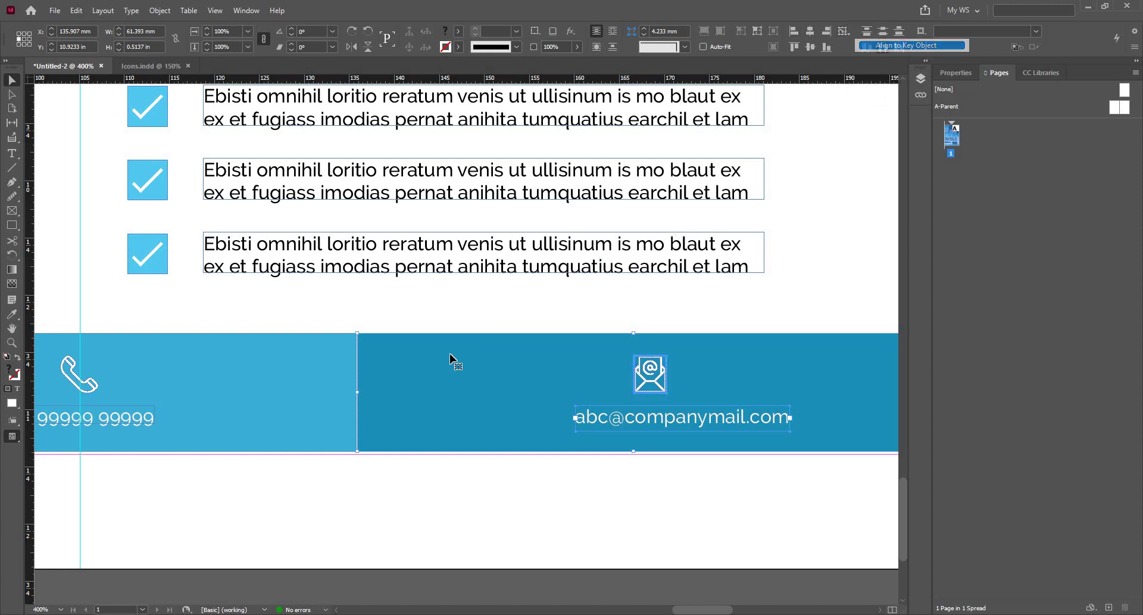
click(810, 31)
scroll(534, 477, down, 5)
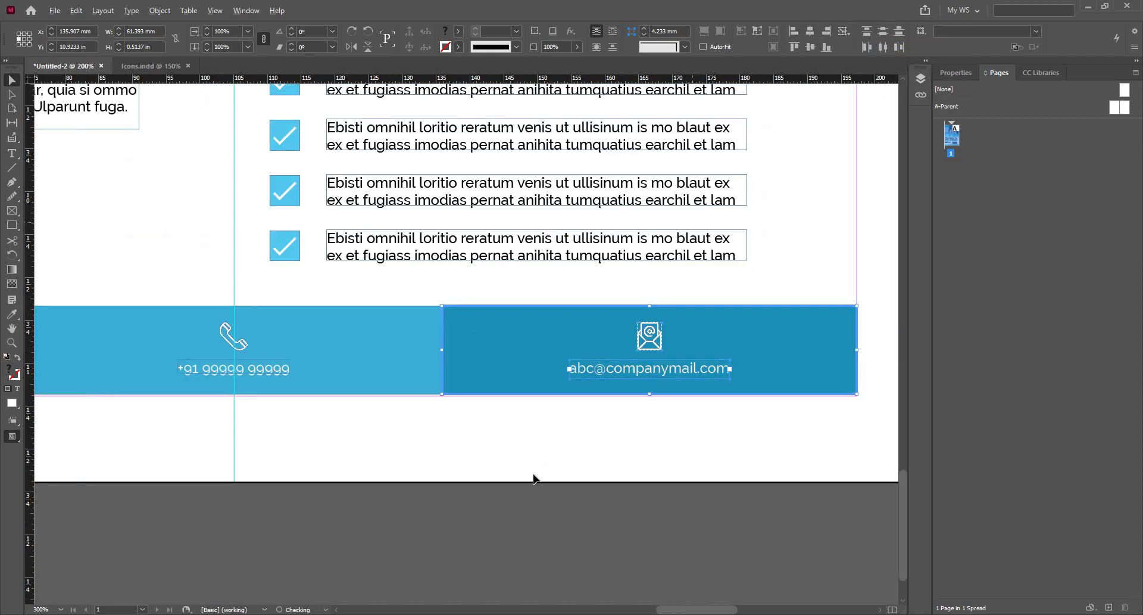
click(586, 484)
Step: Preview the finished flyer without guides and frame edges, with the whole page fitted in the window
scroll(587, 490, down, 3)
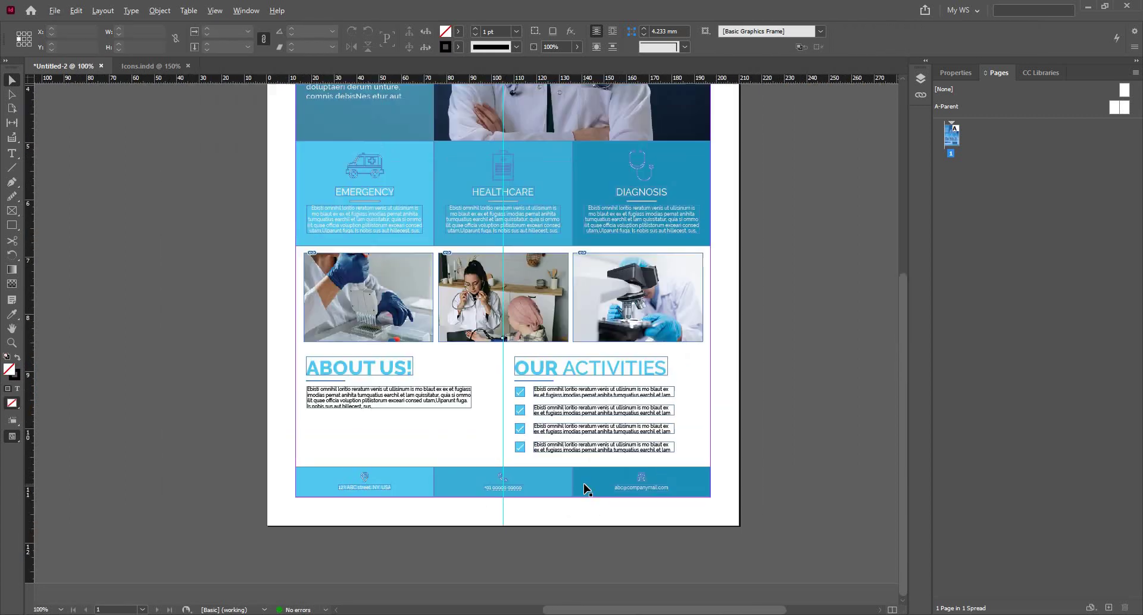
scroll(577, 400, up, 1)
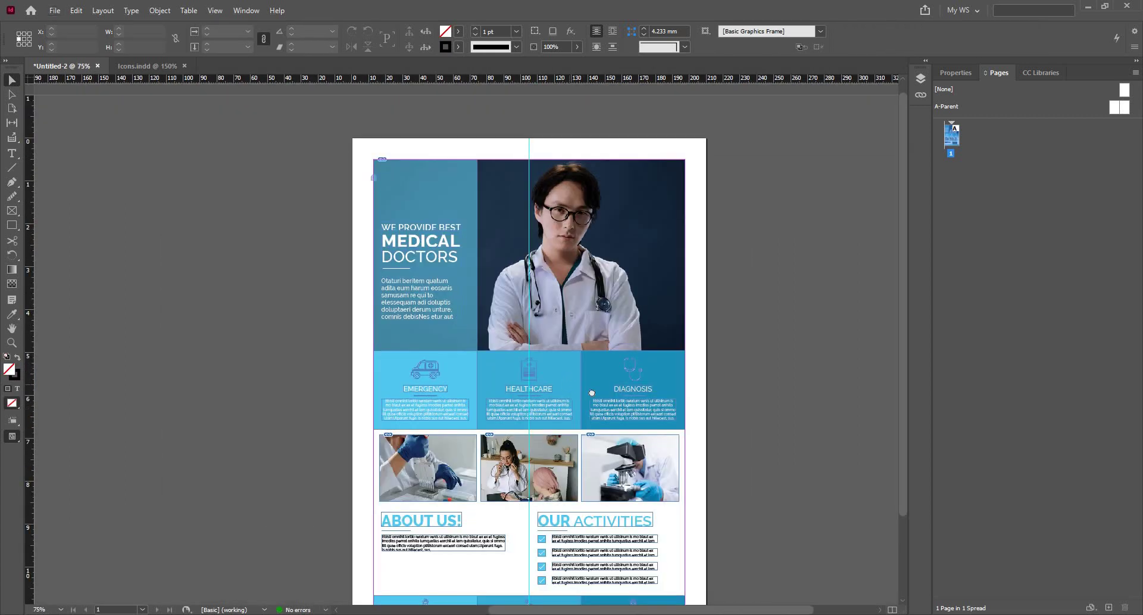
scroll(592, 374, down, 2)
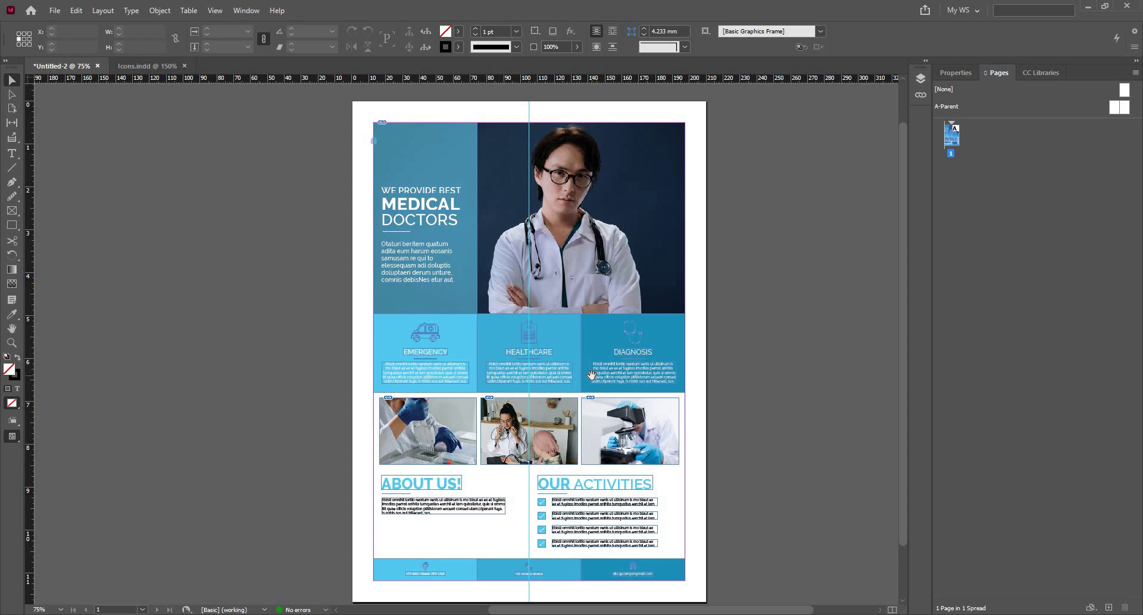
key(w)
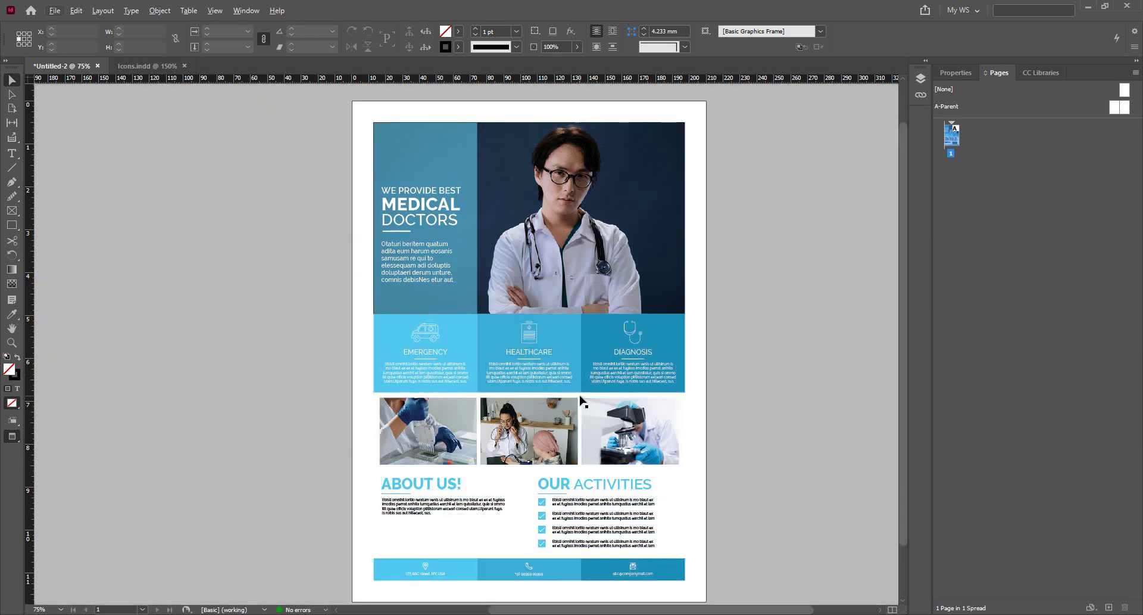
key(ctrl+0)
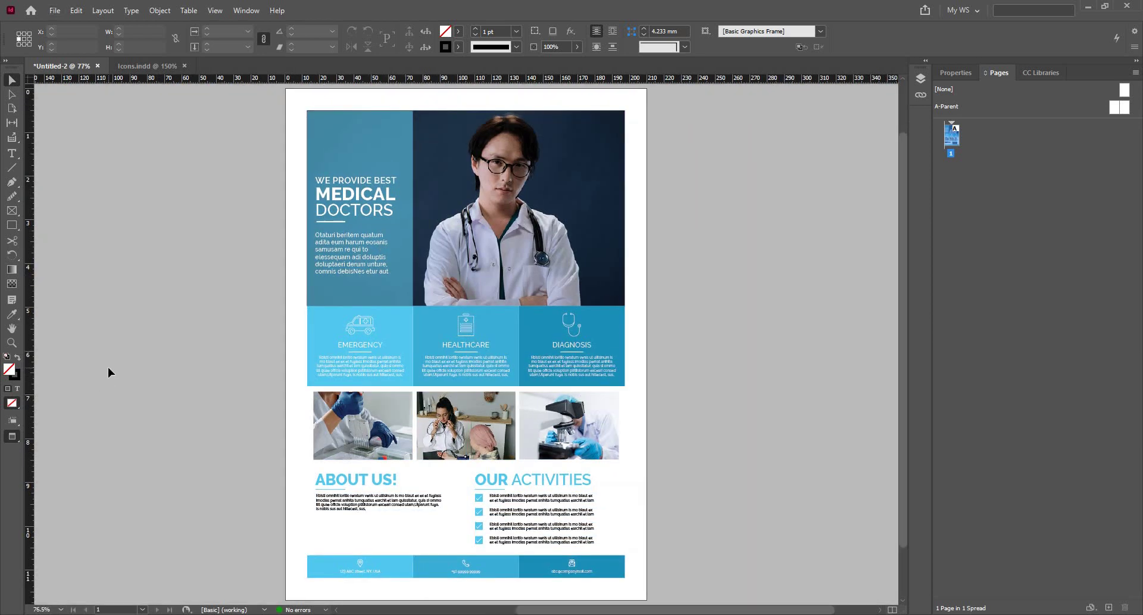